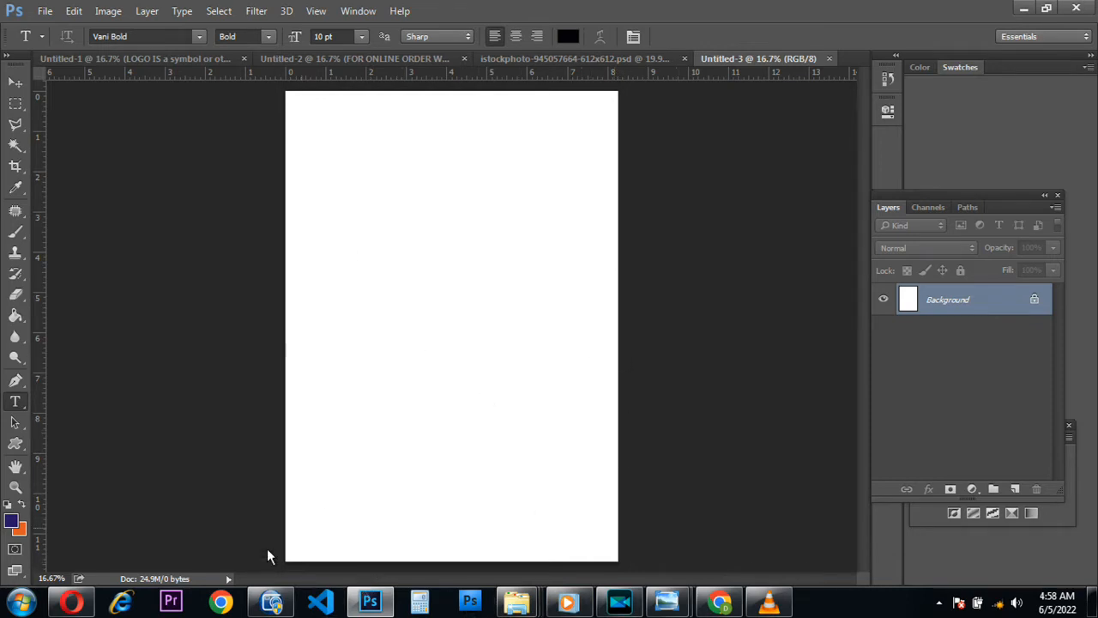
- Add a solid colour fill layer in pure black (000000) above the background
{"action": "mouse_move", "coordinate": [283, 603]}
{"action": "left_click", "coordinate": [972, 488]}
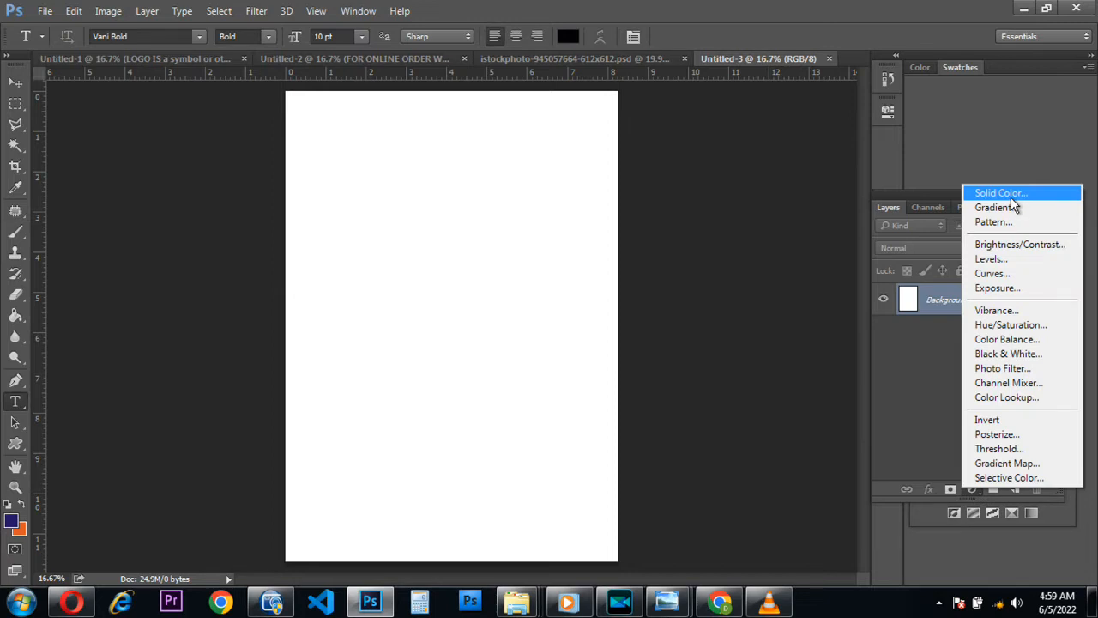
{"action": "left_click", "coordinate": [1000, 193]}
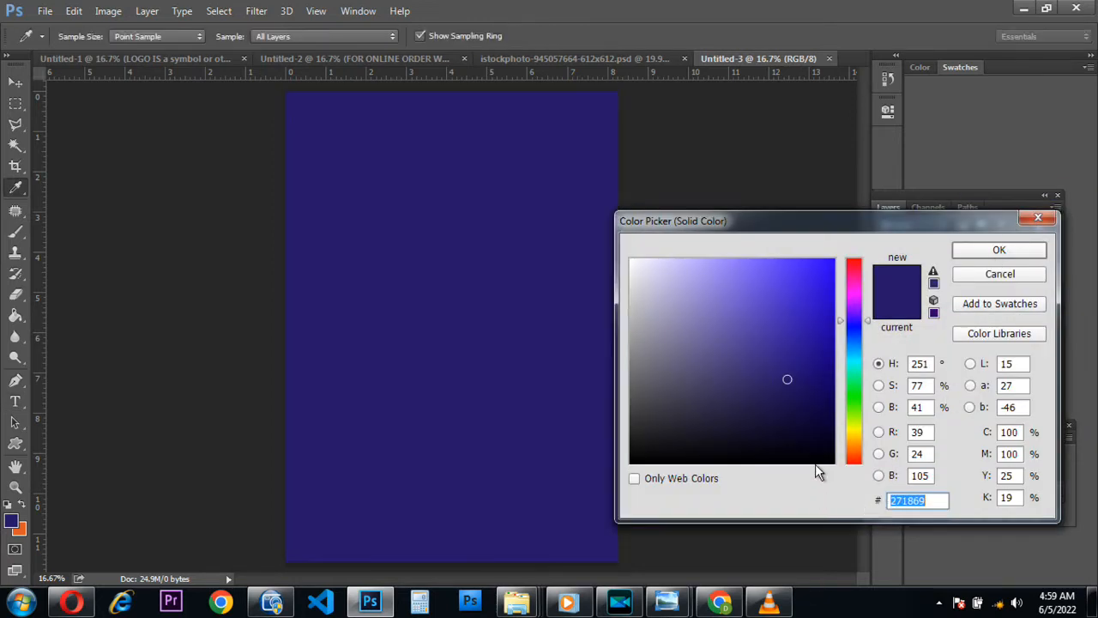
{"action": "left_click", "coordinate": [815, 463]}
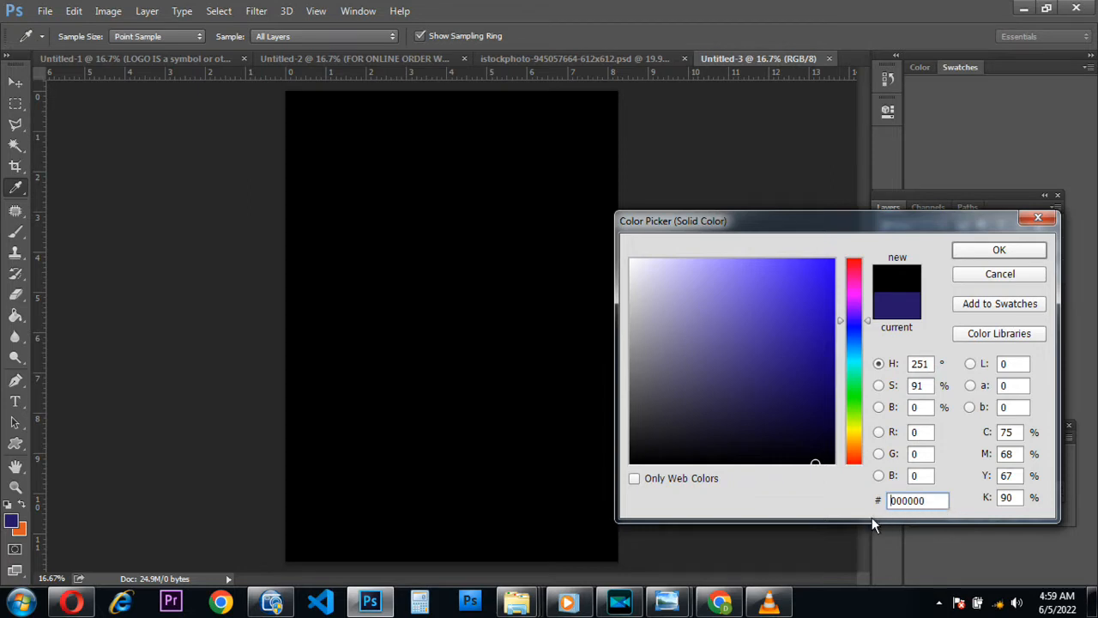
{"action": "left_click", "coordinate": [985, 248]}
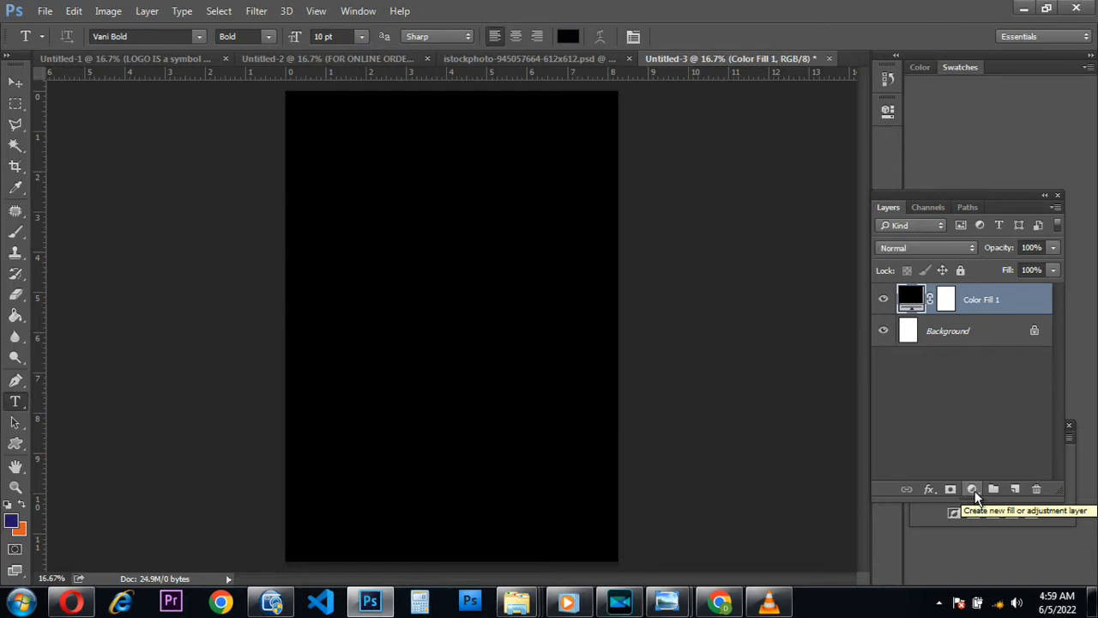
- Add a second solid colour fill layer above the black one in very dark grey (151516)
{"action": "left_click", "coordinate": [975, 491]}
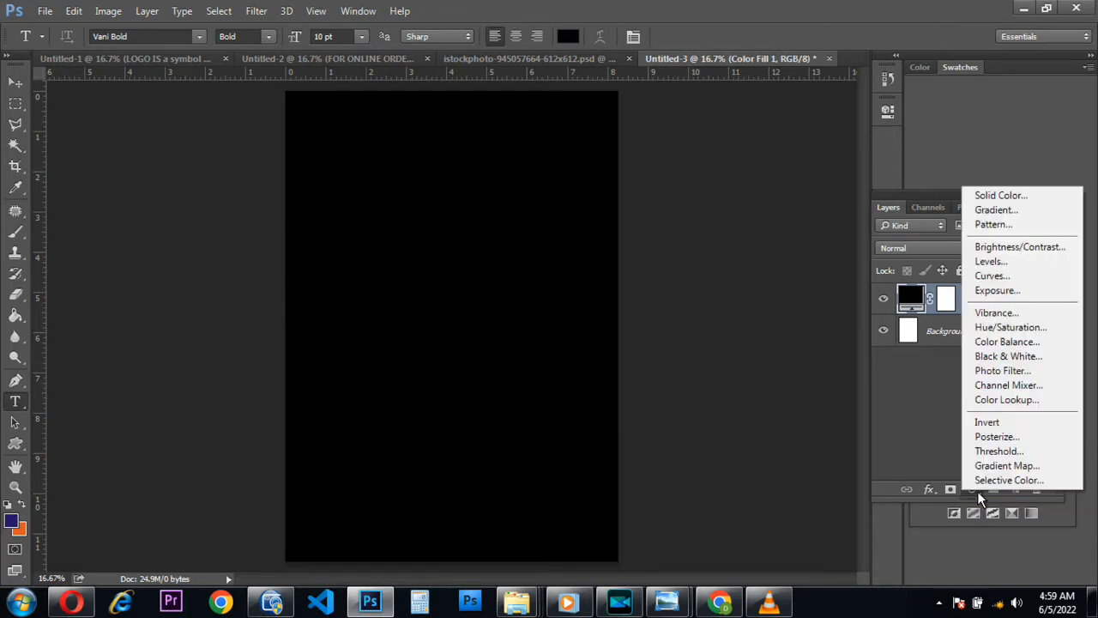
{"action": "left_click", "coordinate": [1004, 196]}
{"action": "left_click", "coordinate": [823, 463]}
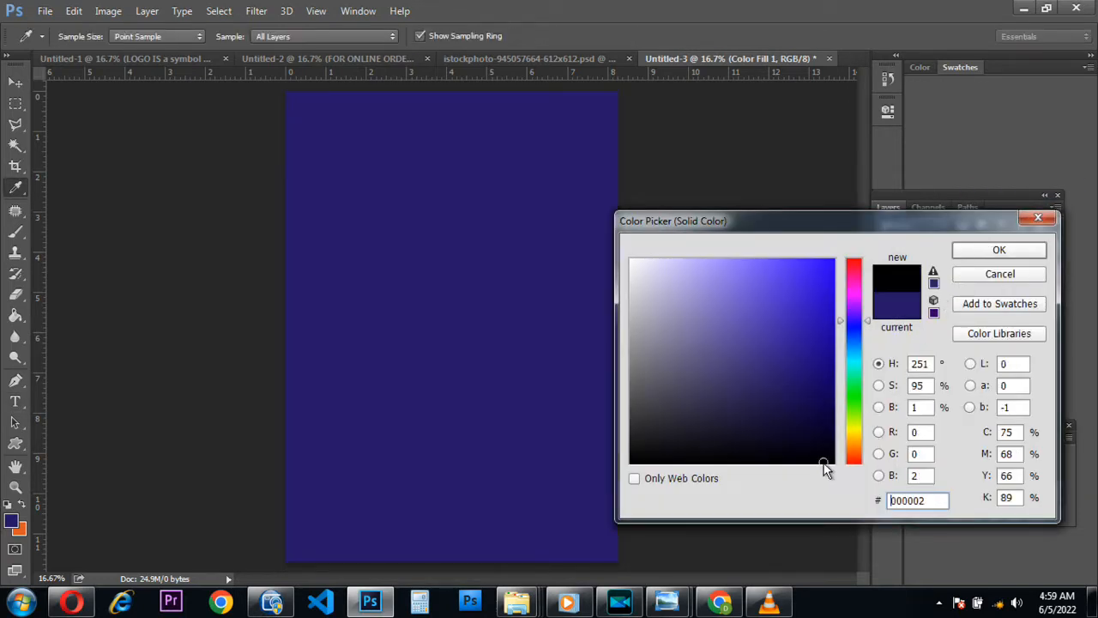
{"action": "left_click_drag", "start_coordinate": [657, 466], "coordinate": [641, 448]}
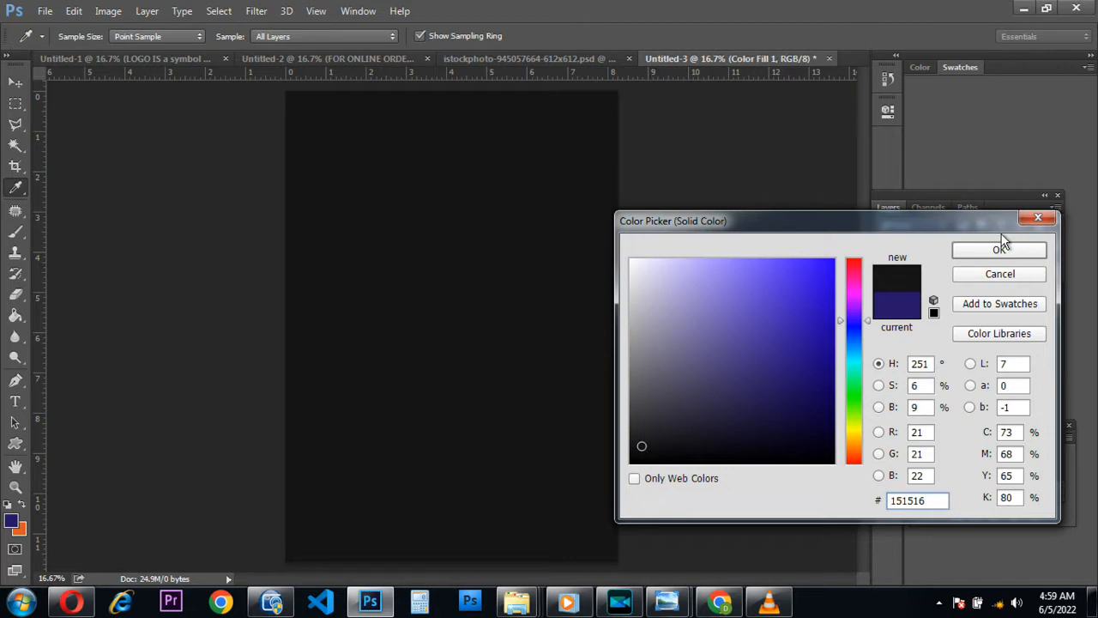
{"action": "left_click", "coordinate": [997, 257]}
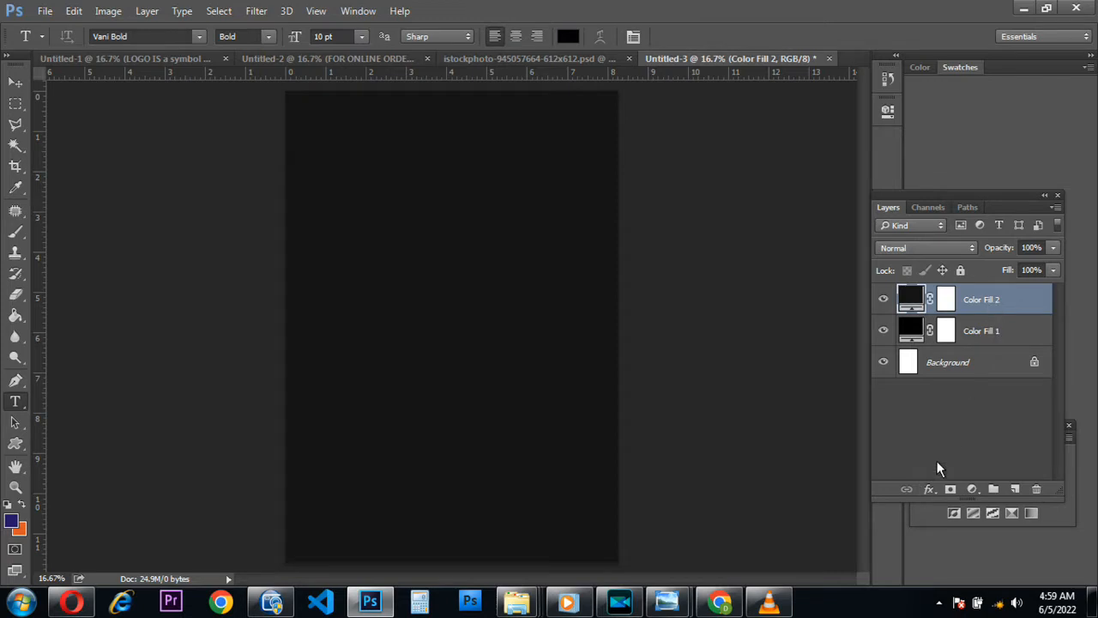
- Rename the dark grey fill layer as LIGTH
{"action": "double_click", "coordinate": [975, 299]}
{"action": "type", "text": "LIGTH"}
{"action": "key", "text": "Return"}
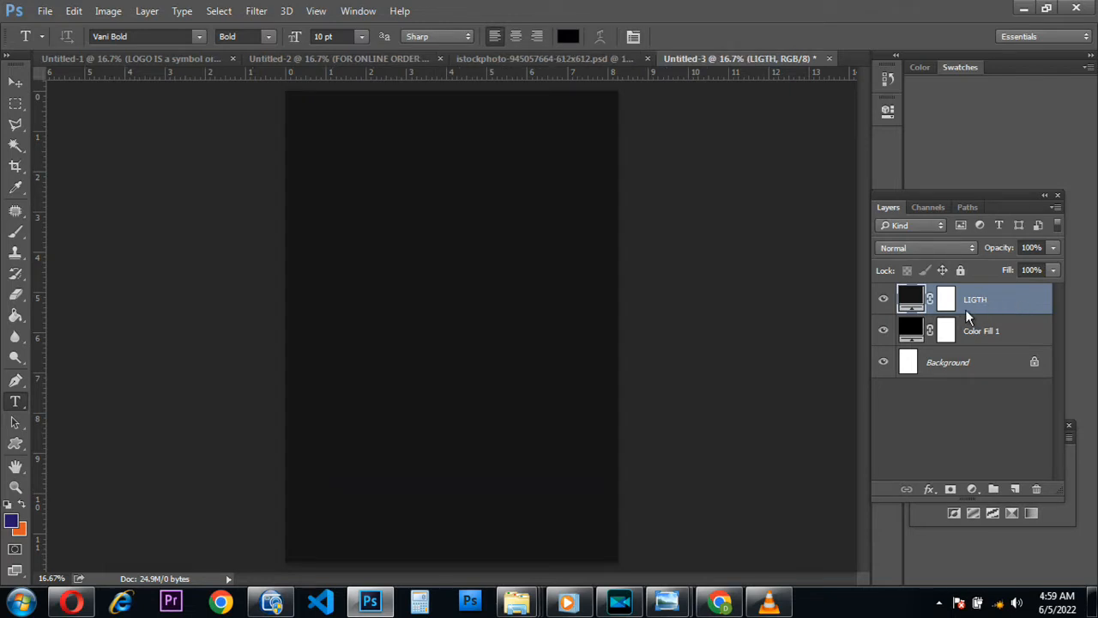
- Add a Bevel & Emboss effect to the LIGTH layer, keeping its style settings open beside the canvas
{"action": "left_click", "coordinate": [929, 489]}
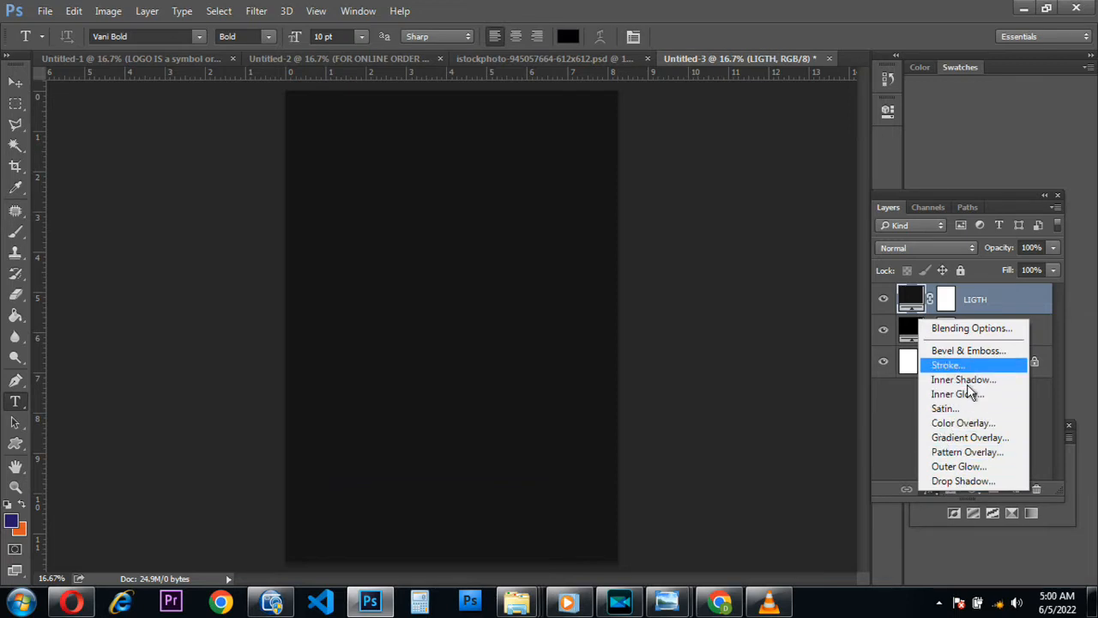
{"action": "left_click", "coordinate": [889, 397]}
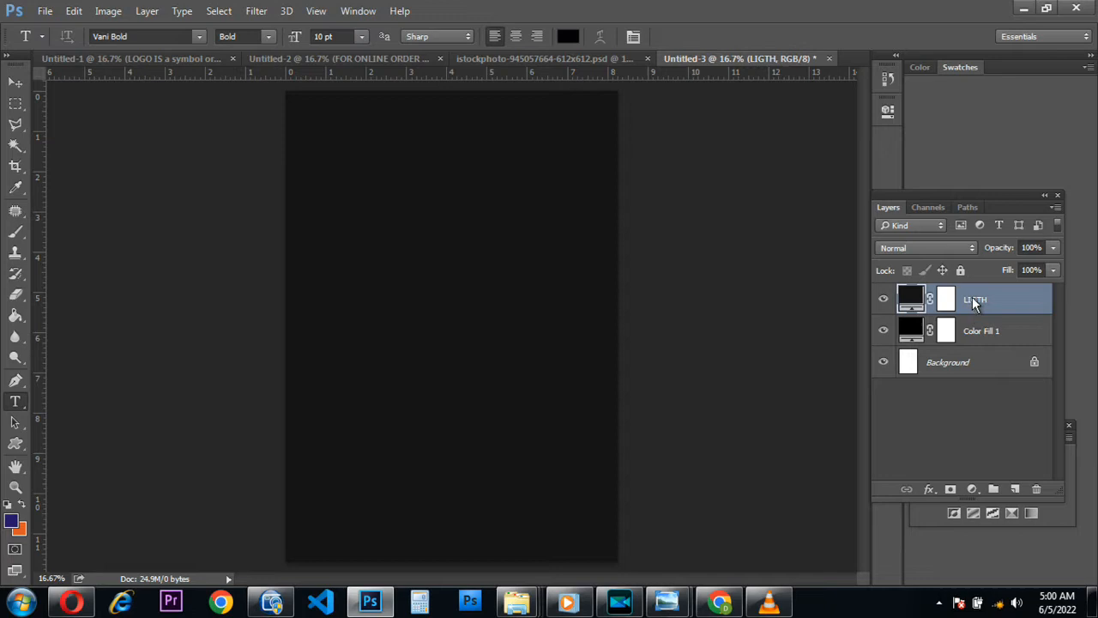
{"action": "left_click", "coordinate": [928, 490]}
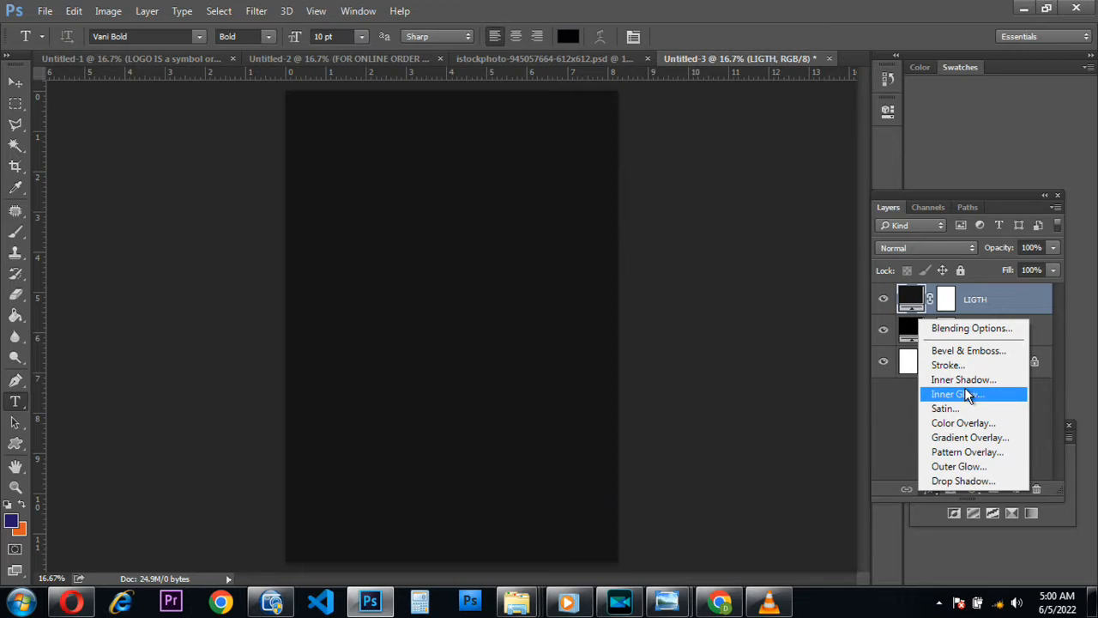
{"action": "left_click", "coordinate": [974, 351]}
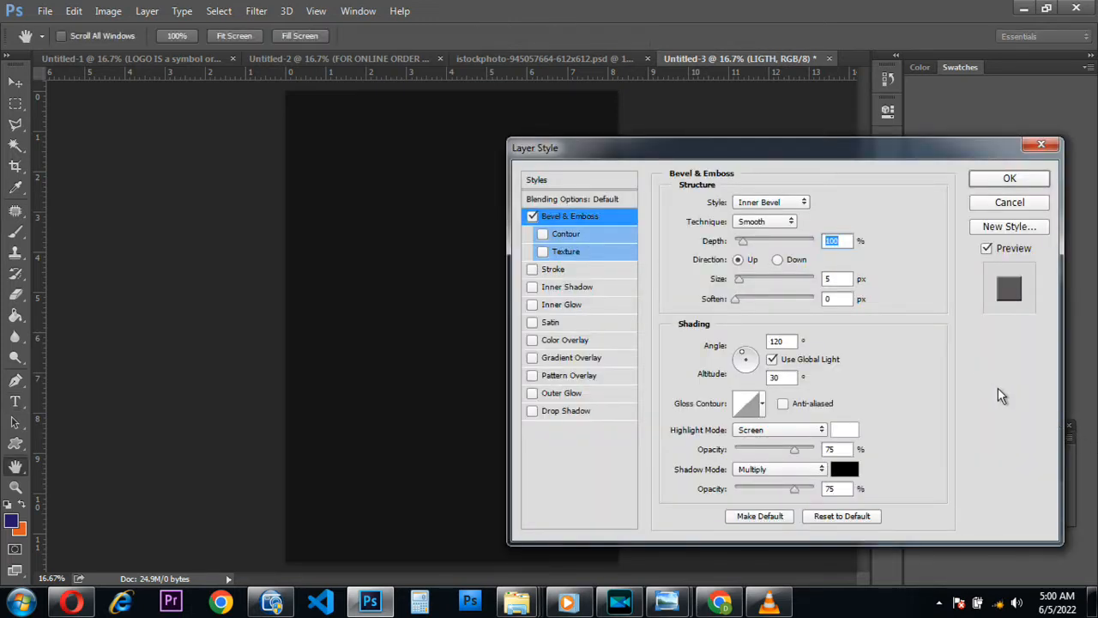
{"action": "left_click_drag", "start_coordinate": [600, 148], "coordinate": [687, 171]}
- Try the Contour option of Bevel & Emboss with a range of 47%
{"action": "left_click", "coordinate": [618, 240]}
{"action": "left_click", "coordinate": [628, 276]}
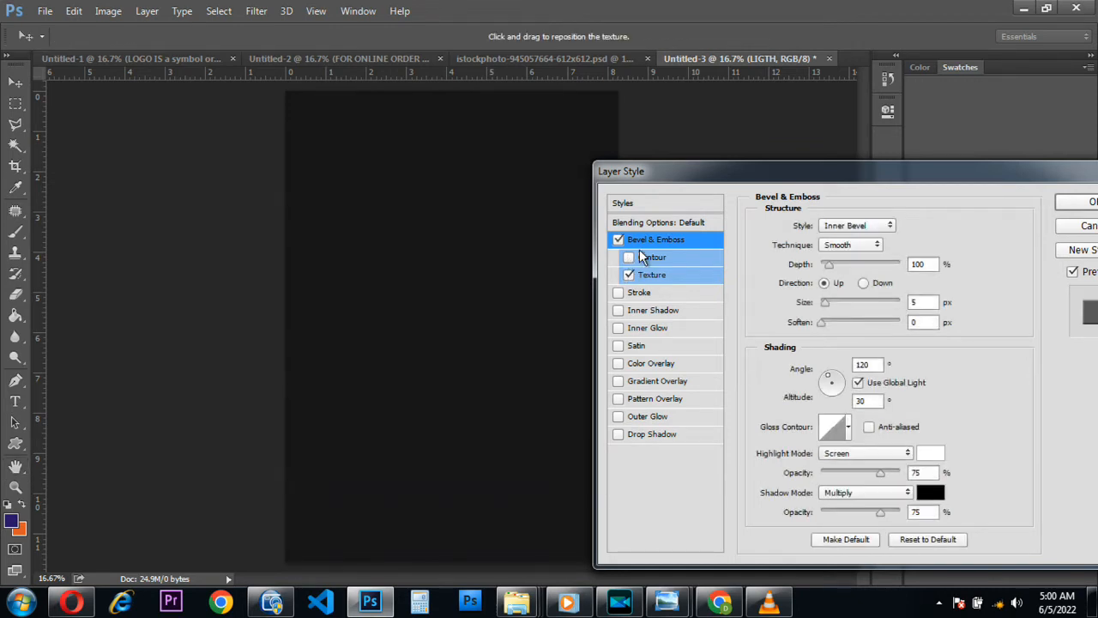
{"action": "left_click", "coordinate": [628, 256]}
{"action": "left_click", "coordinate": [629, 275]}
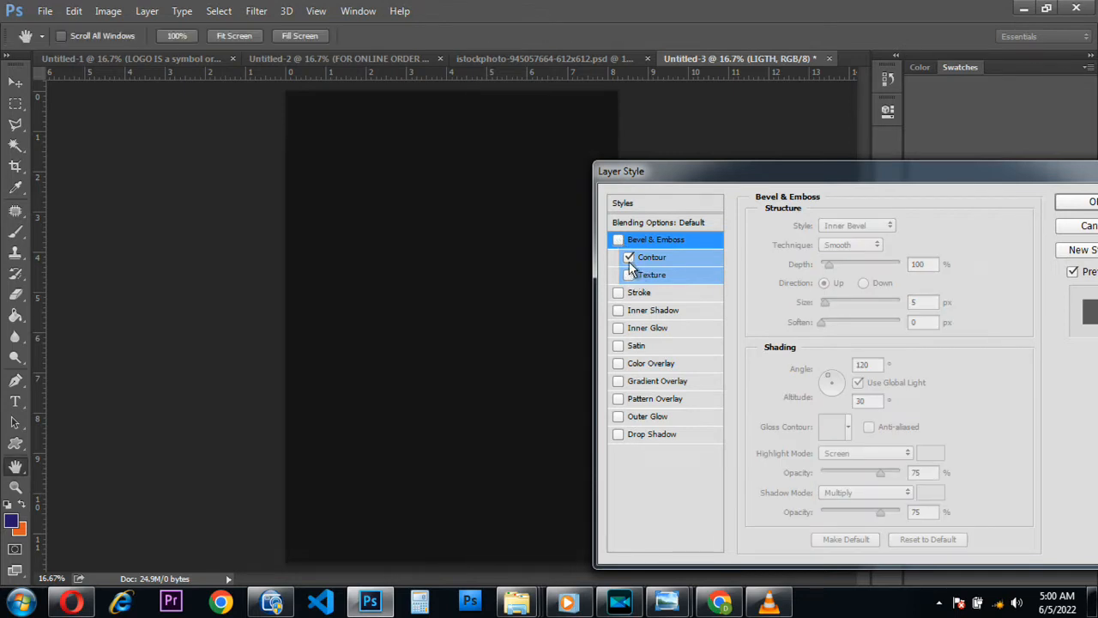
{"action": "left_click", "coordinate": [692, 261]}
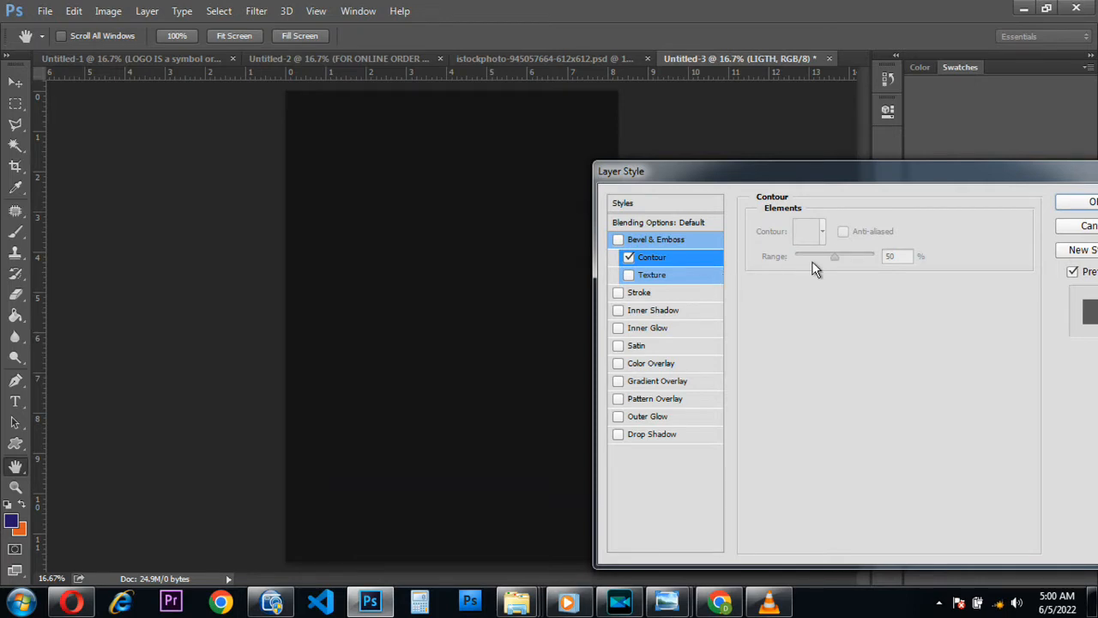
{"action": "left_click", "coordinate": [700, 265]}
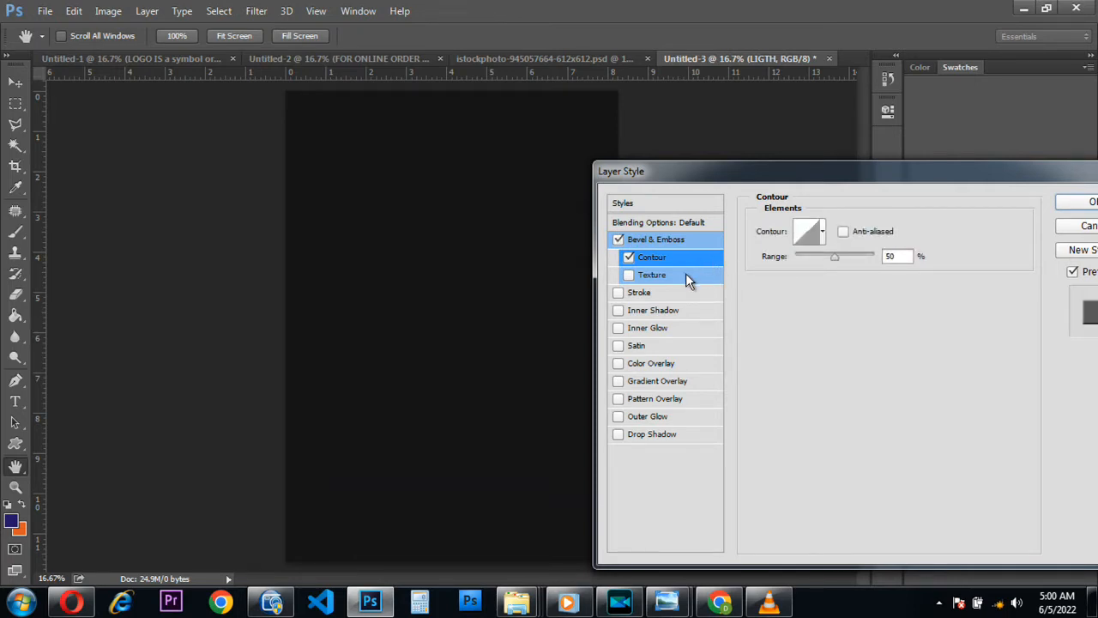
{"action": "left_click_drag", "start_coordinate": [837, 262], "coordinate": [859, 262]}
{"action": "left_click", "coordinate": [630, 258]}
- Enable the Texture option of Bevel & Emboss, set its scale to about 610%, and apply the layer style
{"action": "left_click", "coordinate": [632, 276]}
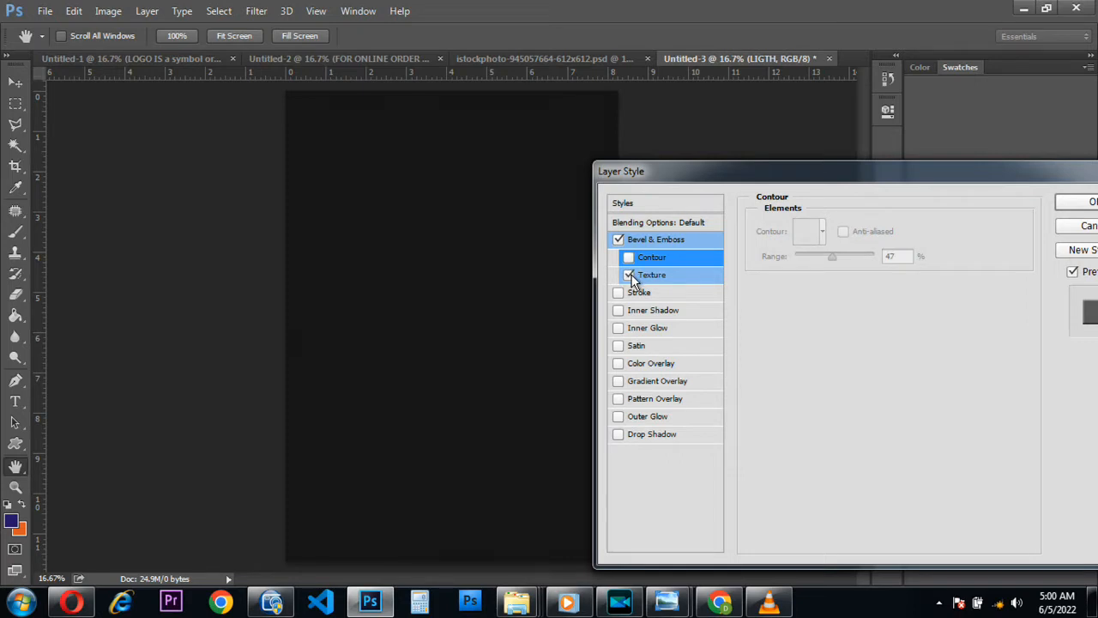
{"action": "left_click", "coordinate": [682, 278]}
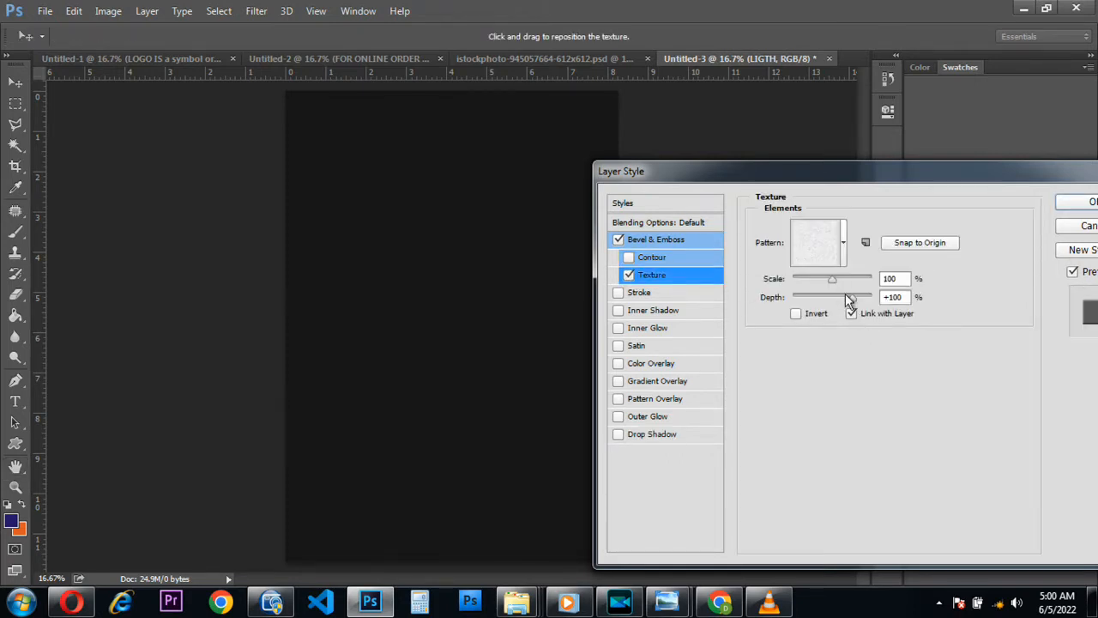
{"action": "left_click_drag", "start_coordinate": [831, 280], "coordinate": [851, 281]}
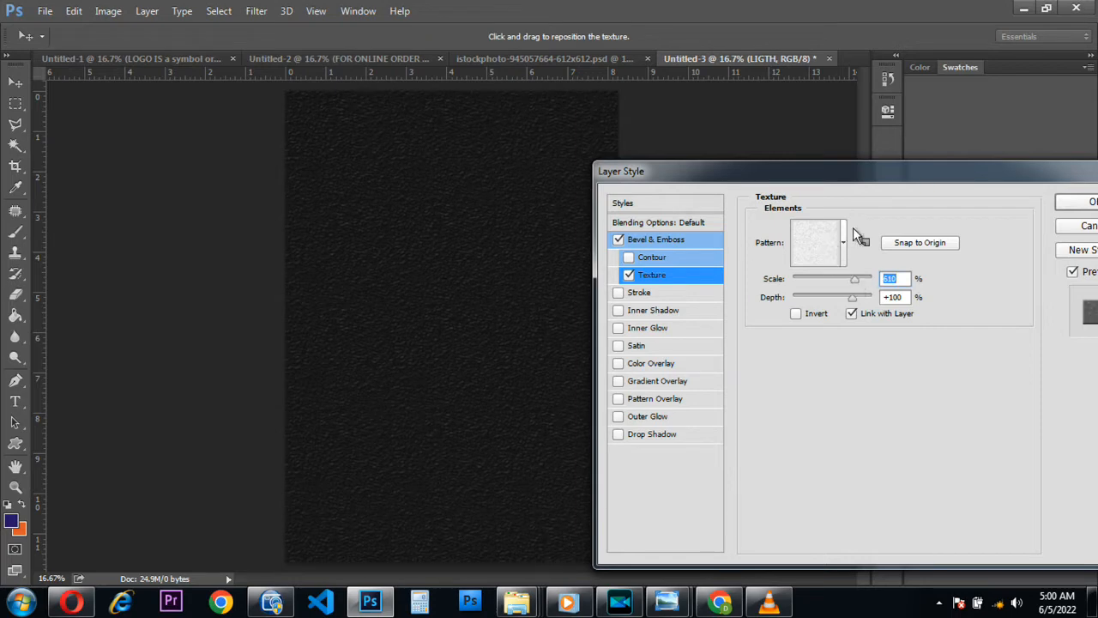
{"action": "left_click", "coordinate": [1086, 203]}
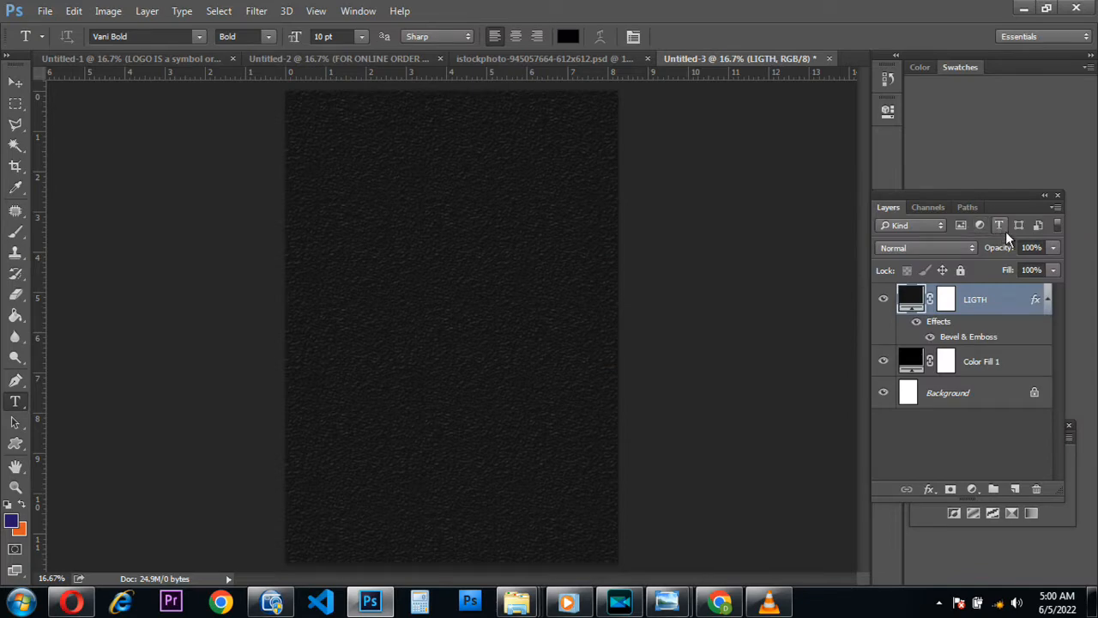
- Create a gradient fill layer above LIGTH and set the gradient's starting colour stop to black (000000)
{"action": "left_click", "coordinate": [975, 489]}
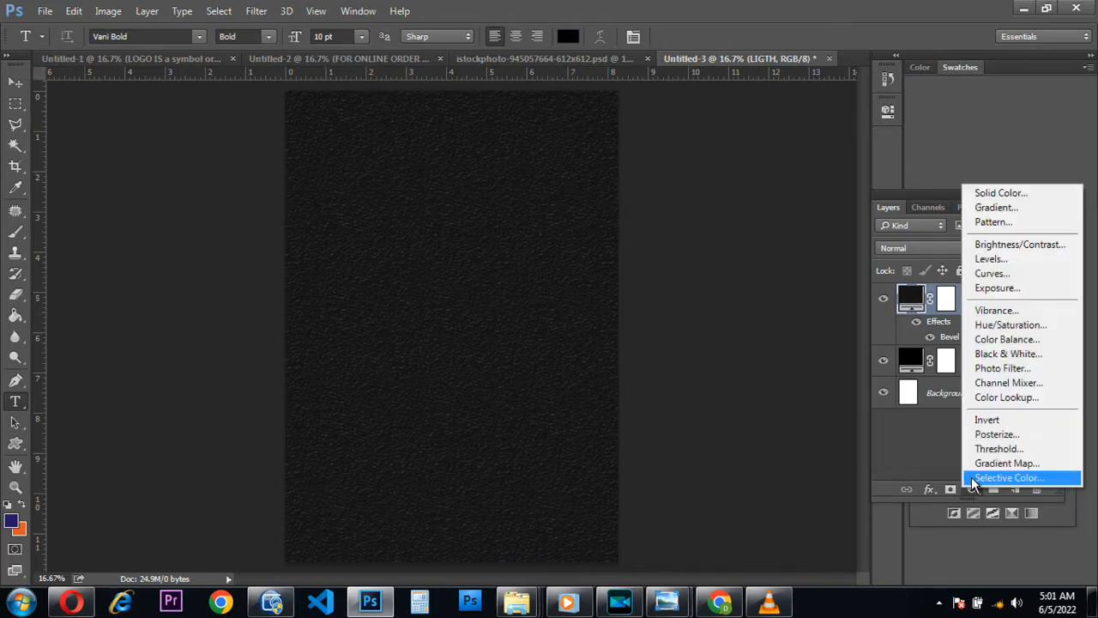
{"action": "left_click", "coordinate": [1026, 207]}
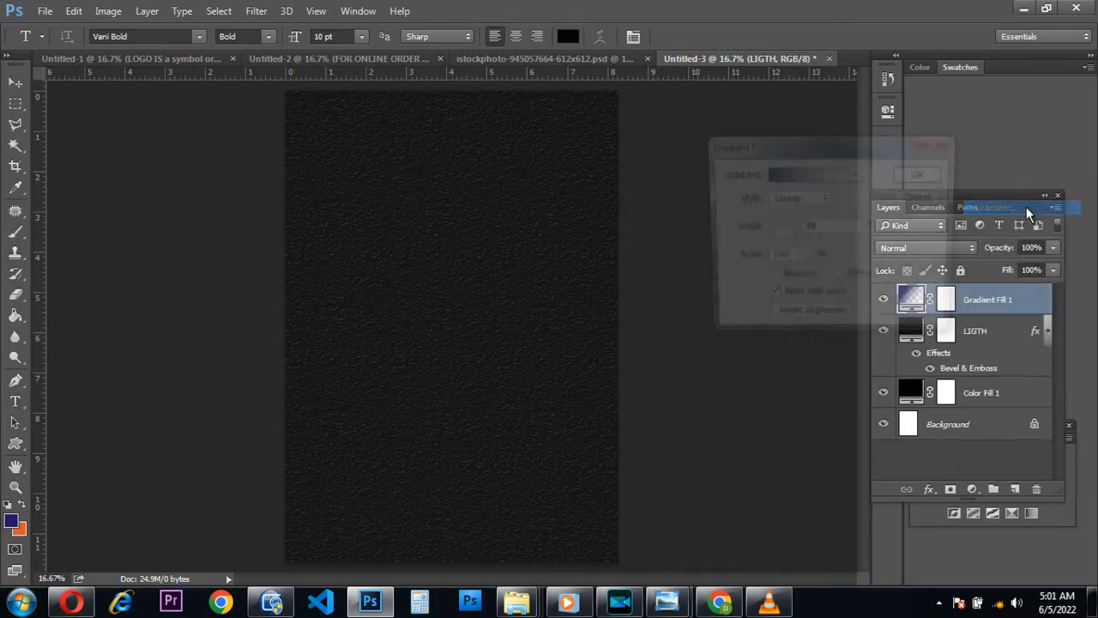
{"action": "left_click", "coordinate": [781, 176]}
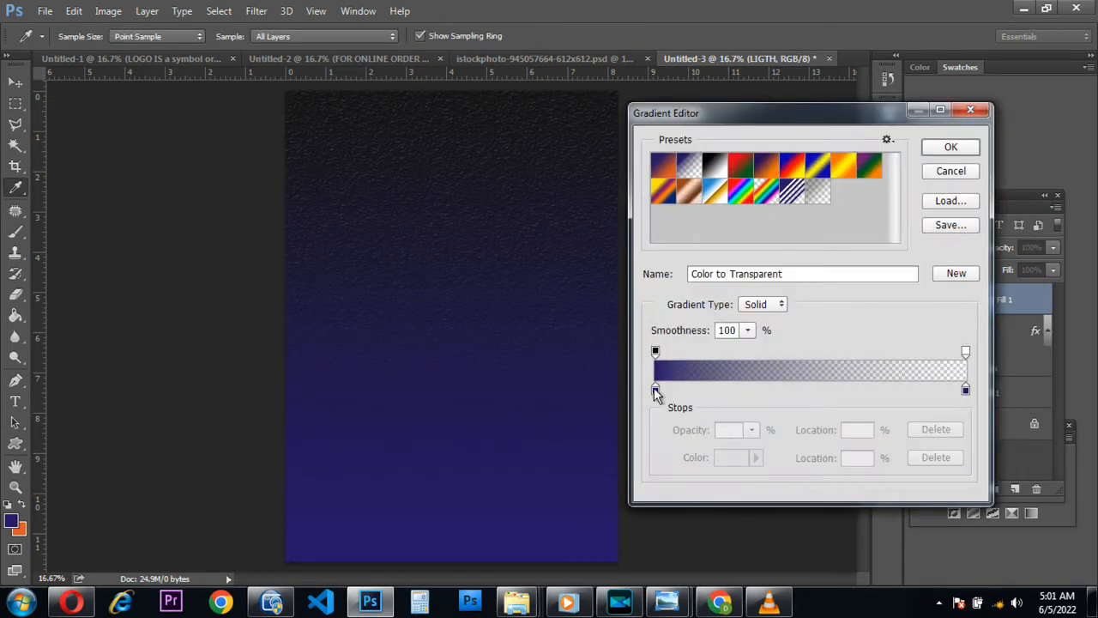
{"action": "left_click", "coordinate": [656, 392]}
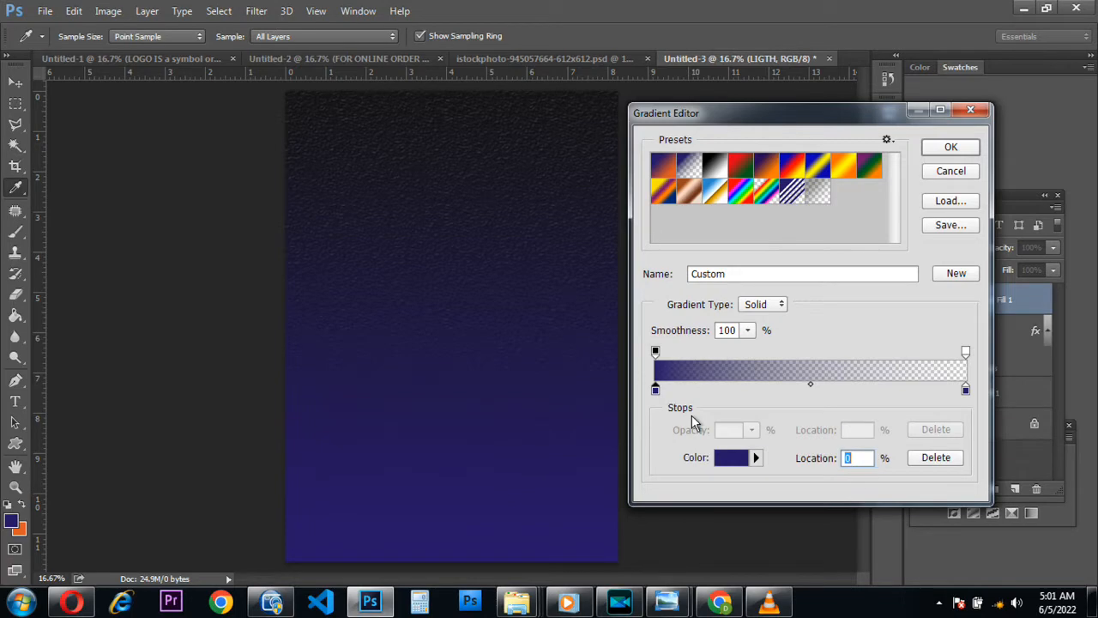
{"action": "left_click", "coordinate": [741, 459]}
{"action": "left_click", "coordinate": [740, 461]}
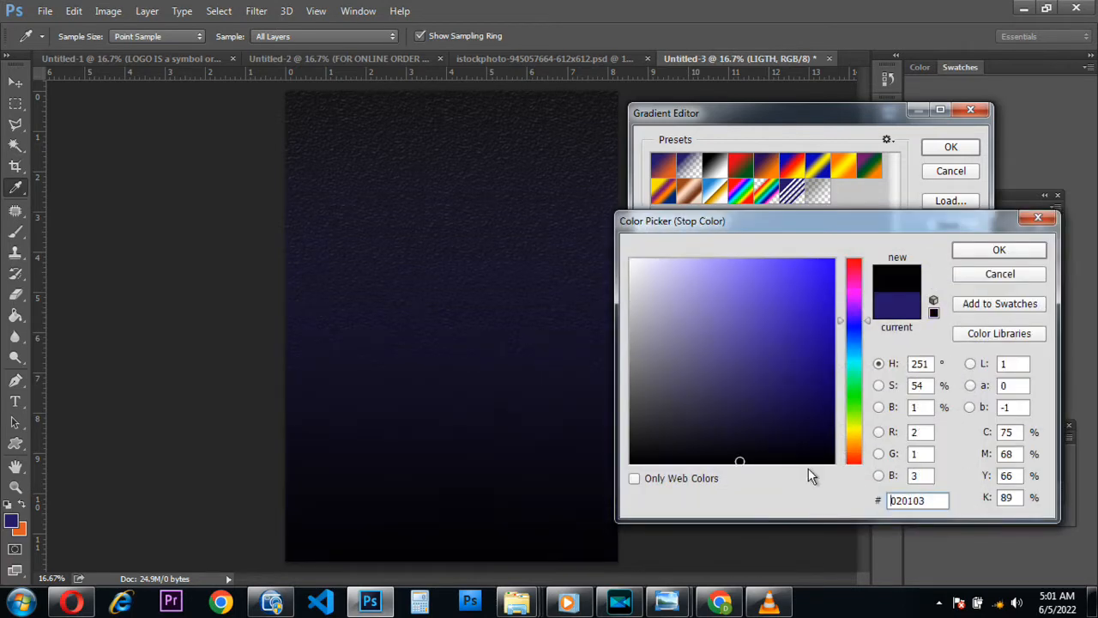
{"action": "left_click", "coordinate": [831, 464]}
{"action": "left_click", "coordinate": [824, 464]}
{"action": "left_click", "coordinate": [812, 464]}
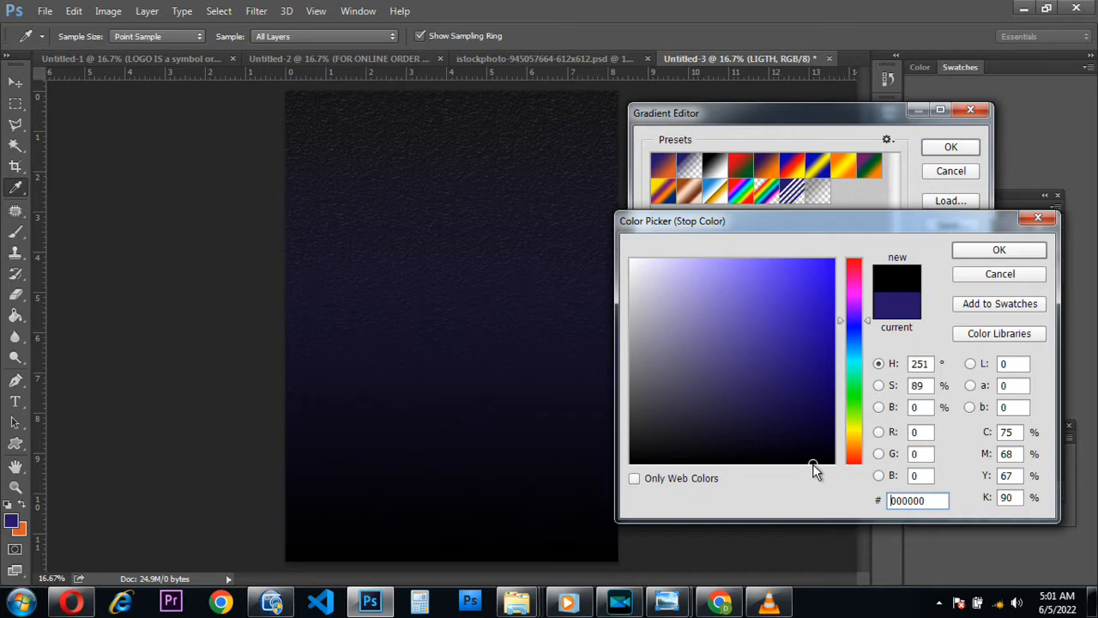
{"action": "left_click", "coordinate": [999, 250]}
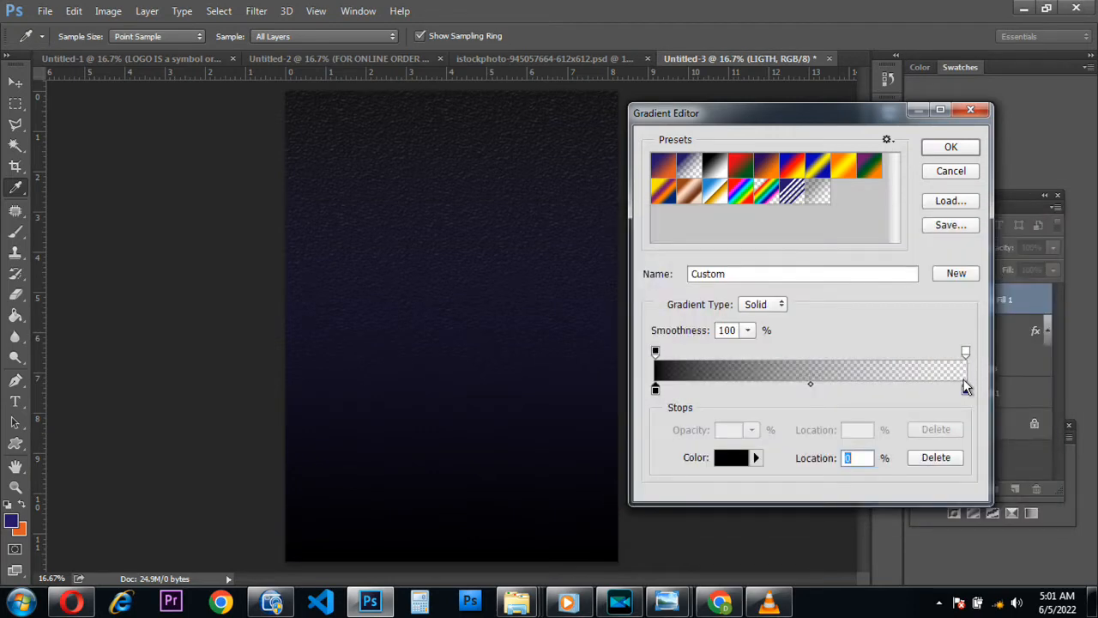
- Set the gradient's end colour stop to near-black (010002) and apply the gradient fill
{"action": "left_click", "coordinate": [967, 391]}
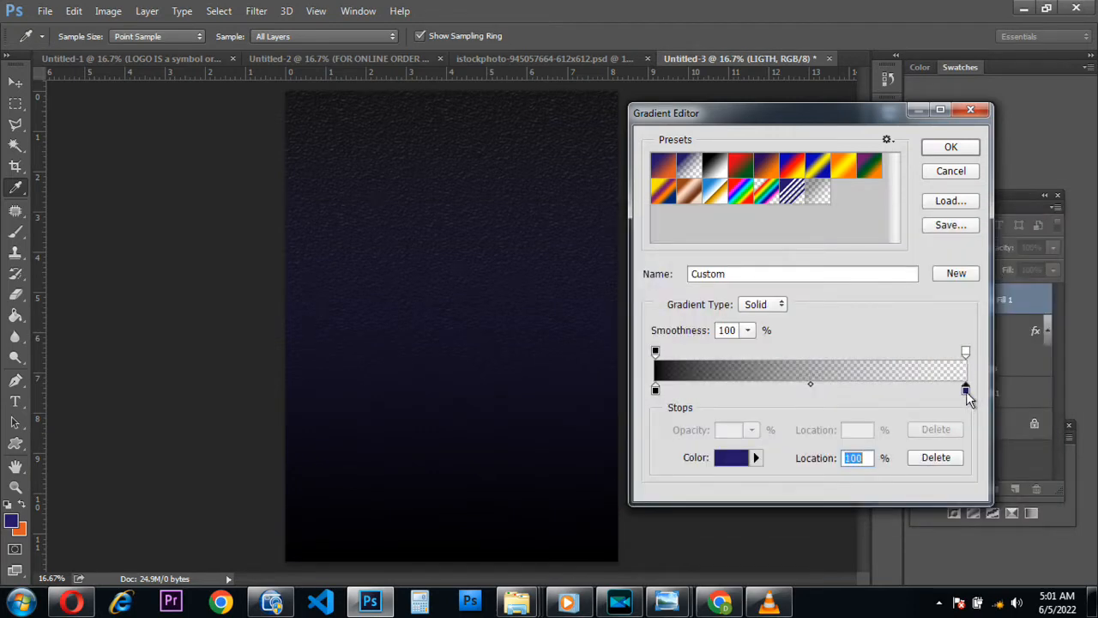
{"action": "double_click", "coordinate": [966, 392]}
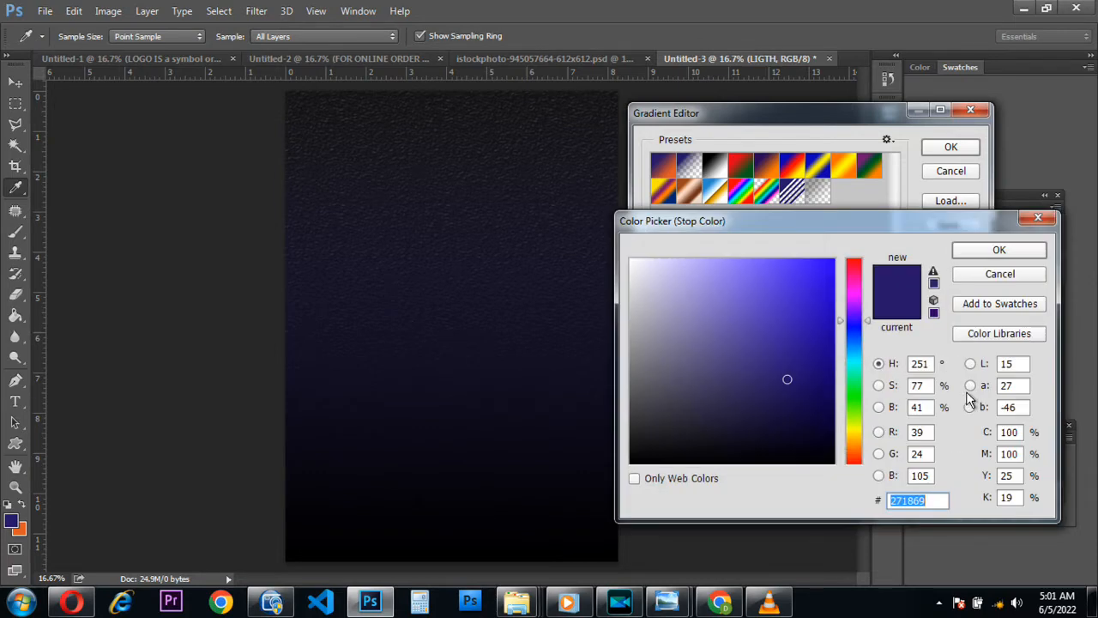
{"action": "left_click", "coordinate": [808, 462]}
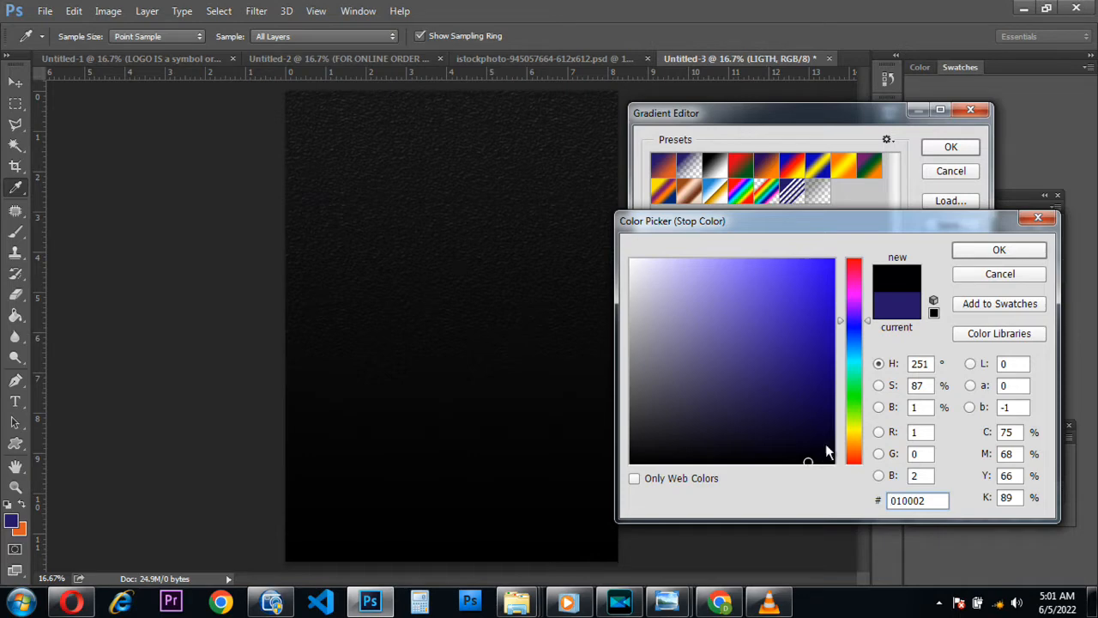
{"action": "left_click", "coordinate": [1018, 255]}
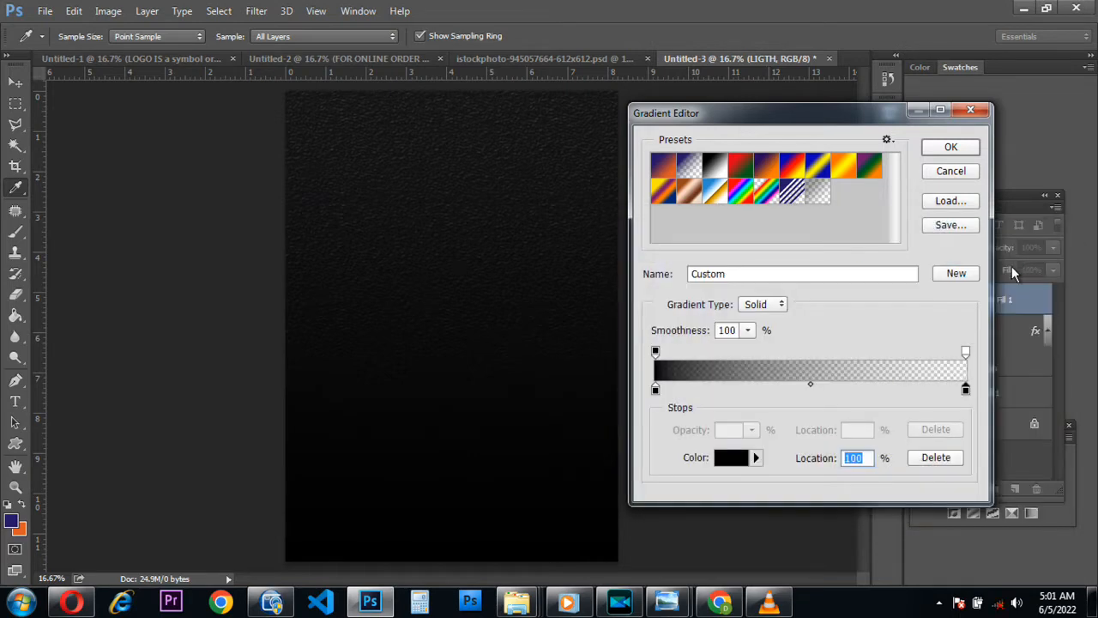
{"action": "left_click", "coordinate": [949, 149]}
{"action": "left_click", "coordinate": [922, 173]}
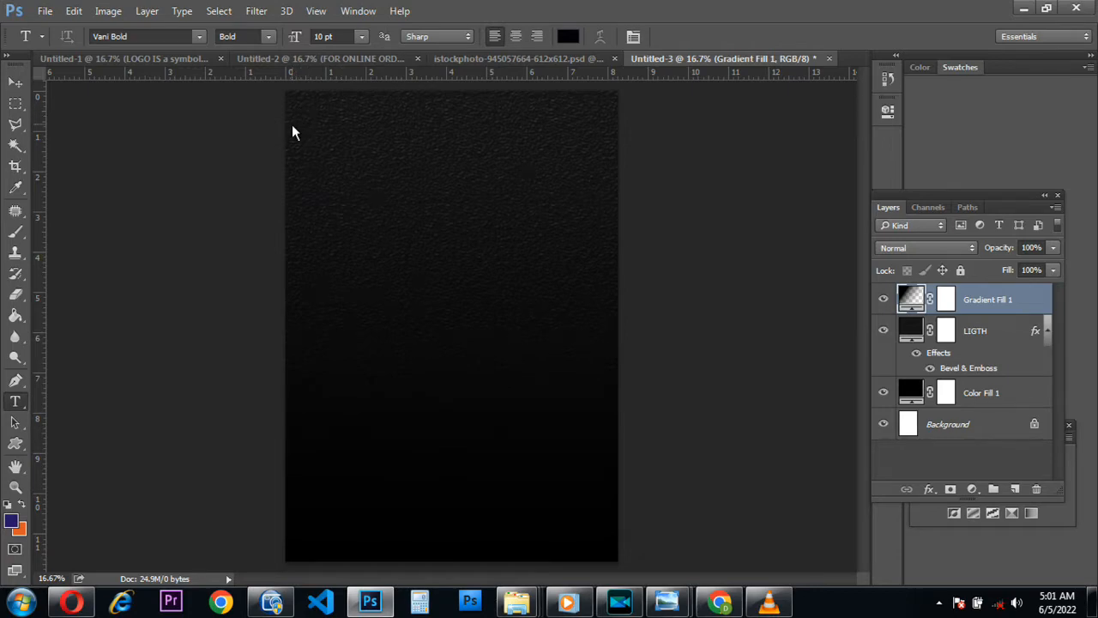
- Select a square area of about 0.6 in near the page's upper-left corner and add a new empty layer
{"action": "scroll", "coordinate": [293, 121], "scroll_direction": "up", "scroll_amount": 2}
{"action": "scroll", "coordinate": [312, 125], "scroll_direction": "up", "scroll_amount": 4}
{"action": "scroll", "coordinate": [318, 179], "scroll_direction": "down", "scroll_amount": 2}
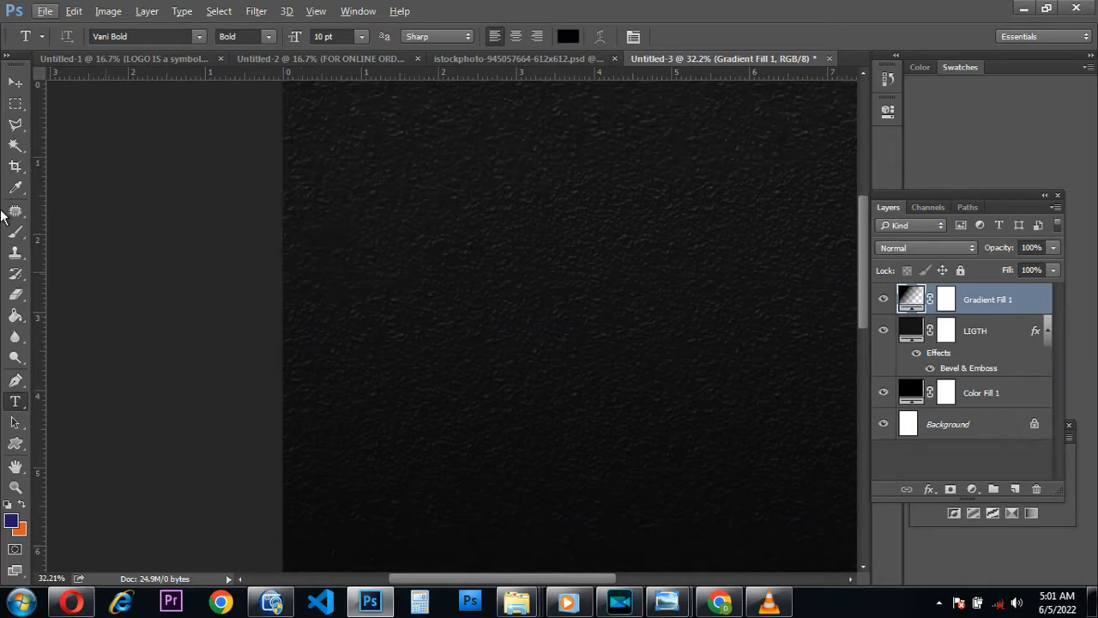
{"action": "left_click", "coordinate": [15, 104]}
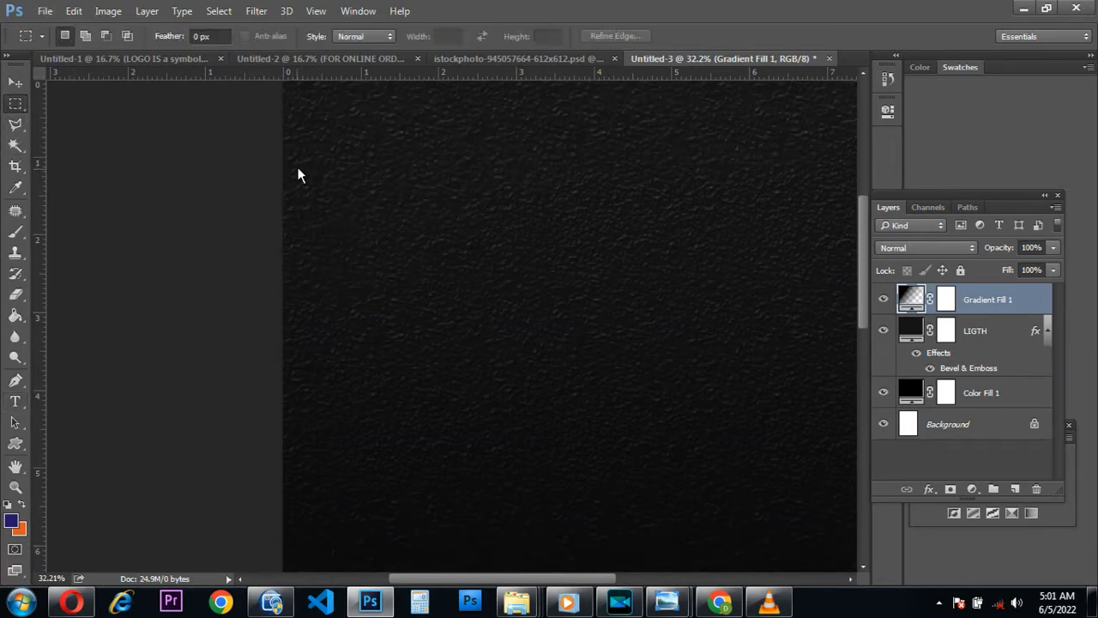
{"action": "scroll", "coordinate": [314, 166], "scroll_direction": "up", "scroll_amount": 1}
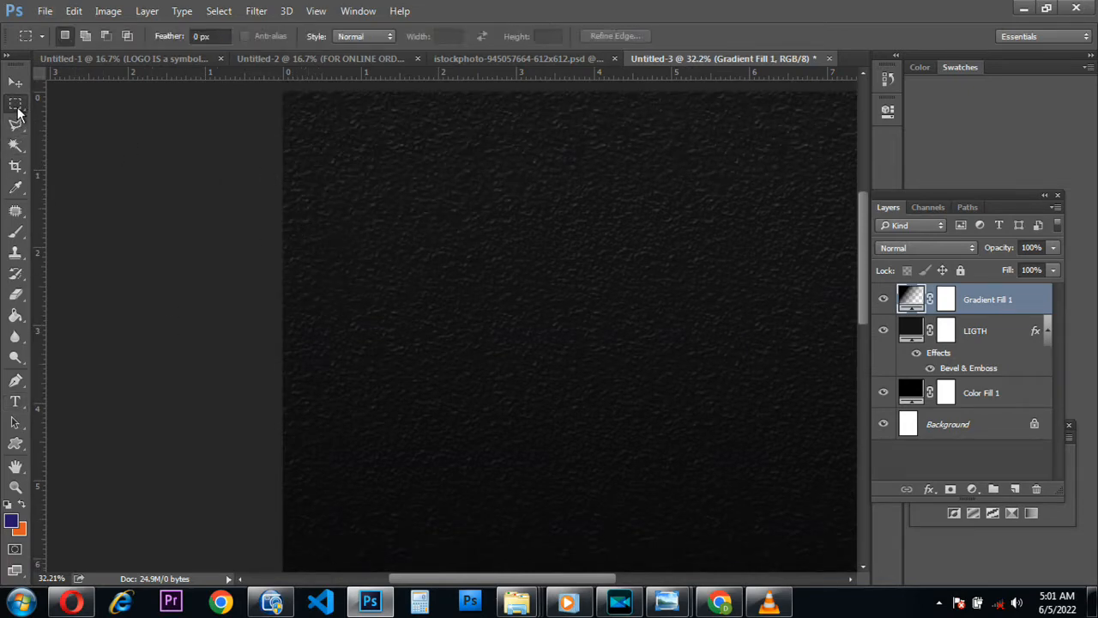
{"action": "left_click_drag", "start_coordinate": [305, 157], "coordinate": [346, 203]}
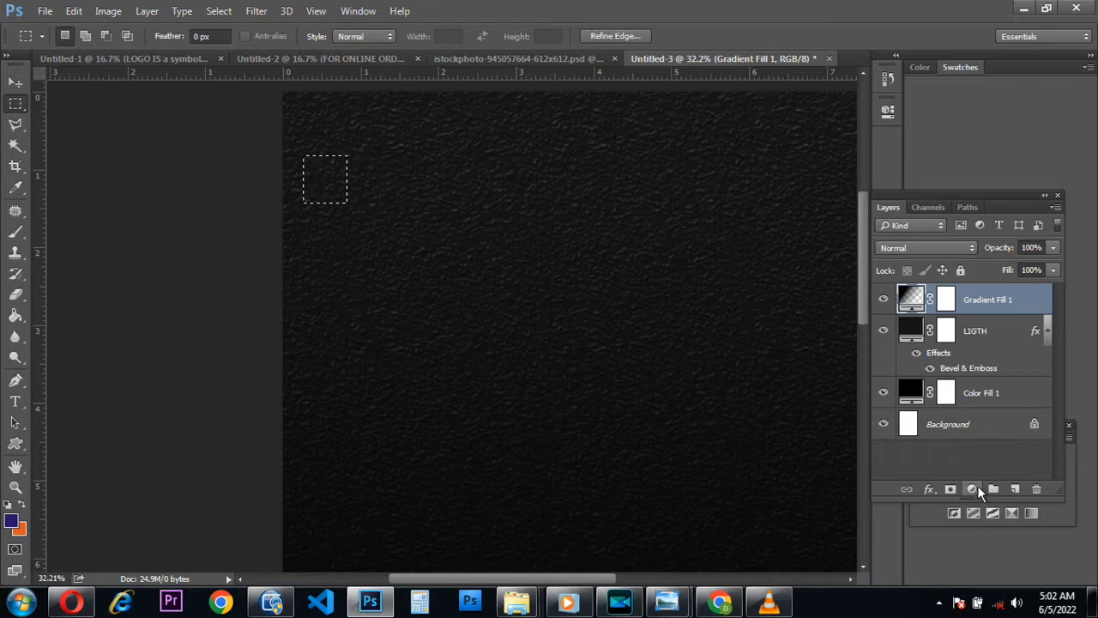
{"action": "left_click", "coordinate": [1015, 490]}
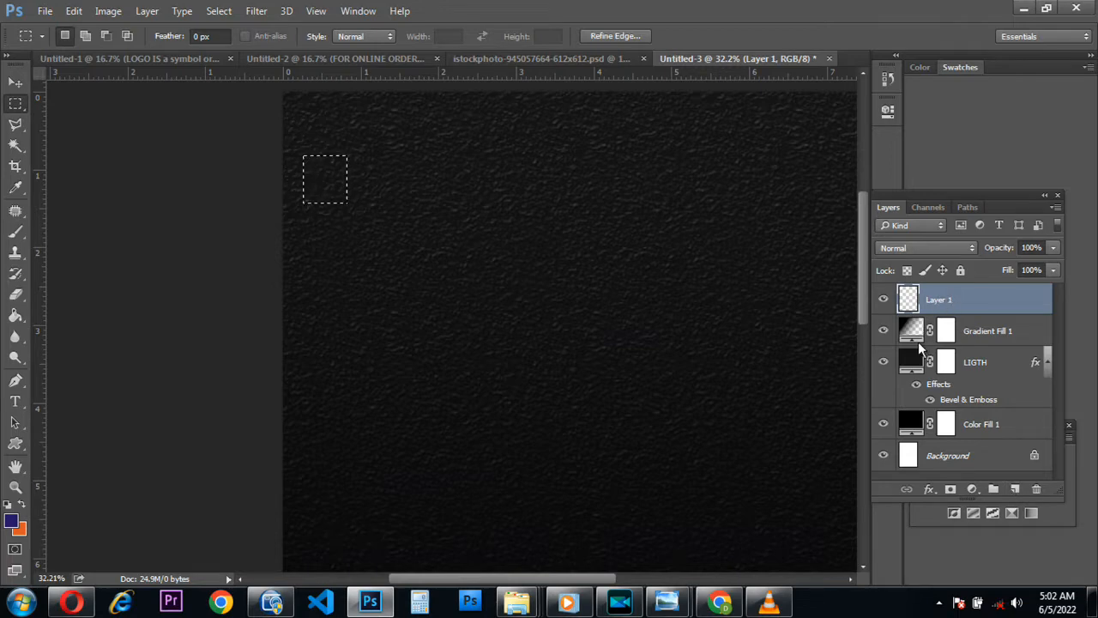
- Start a stroke on the square selection and set the stroke colour to near-white (fcfcfd)
{"action": "right_click", "coordinate": [337, 184]}
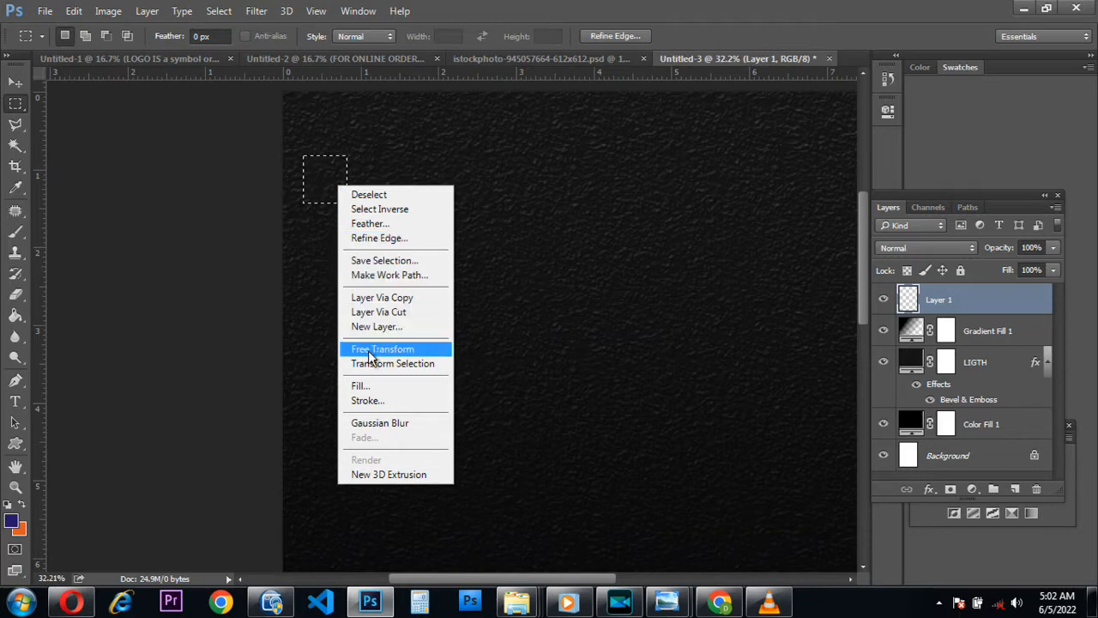
{"action": "left_click", "coordinate": [375, 401]}
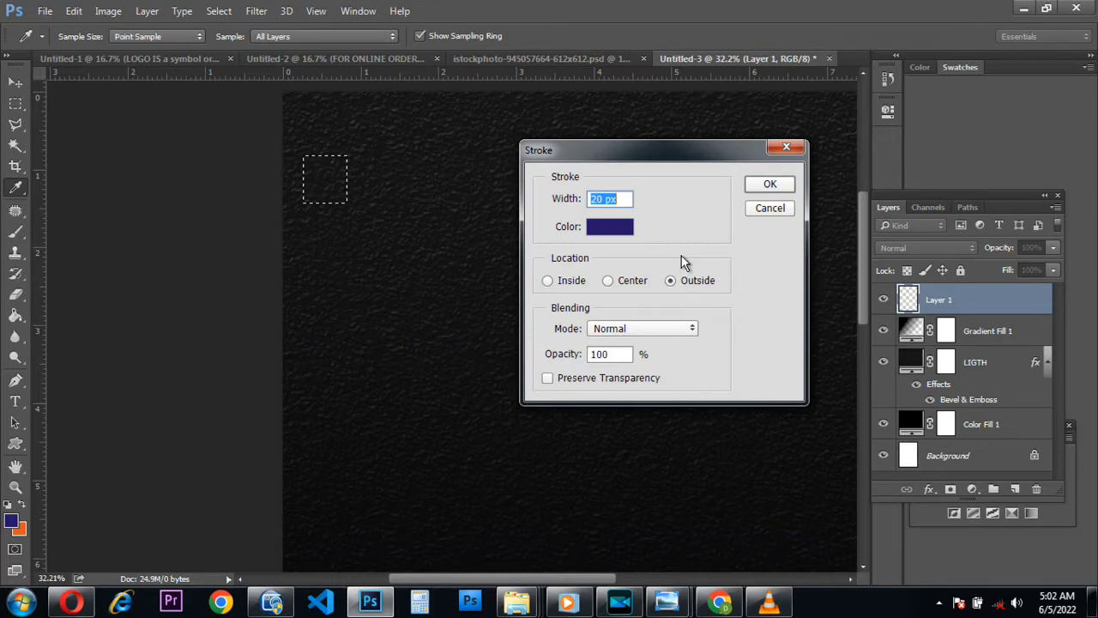
{"action": "left_click", "coordinate": [619, 226]}
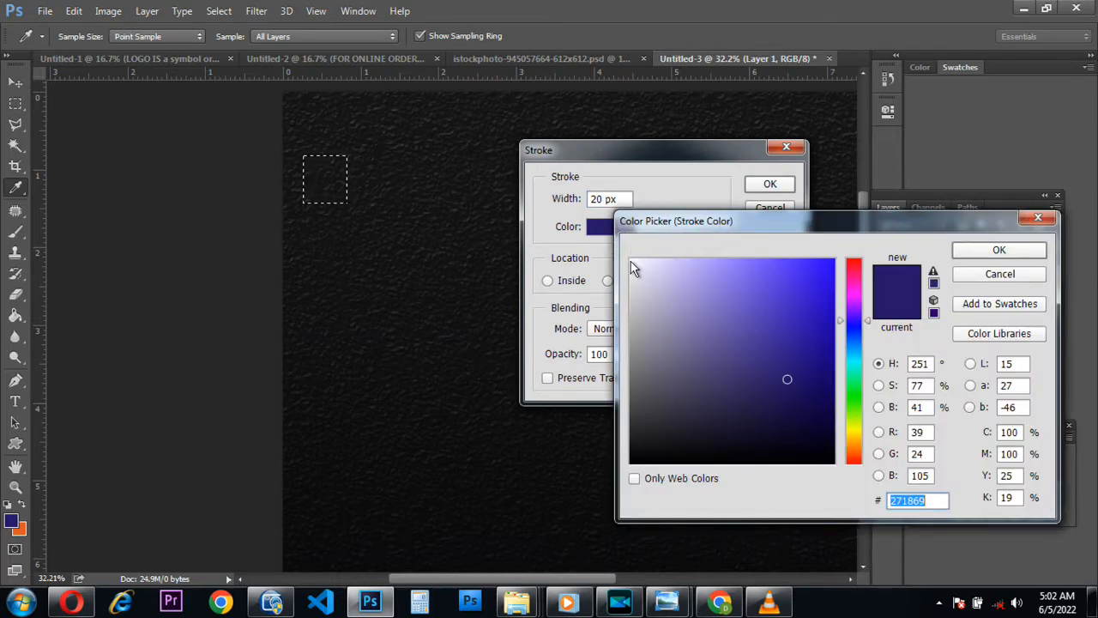
{"action": "left_click", "coordinate": [633, 263]}
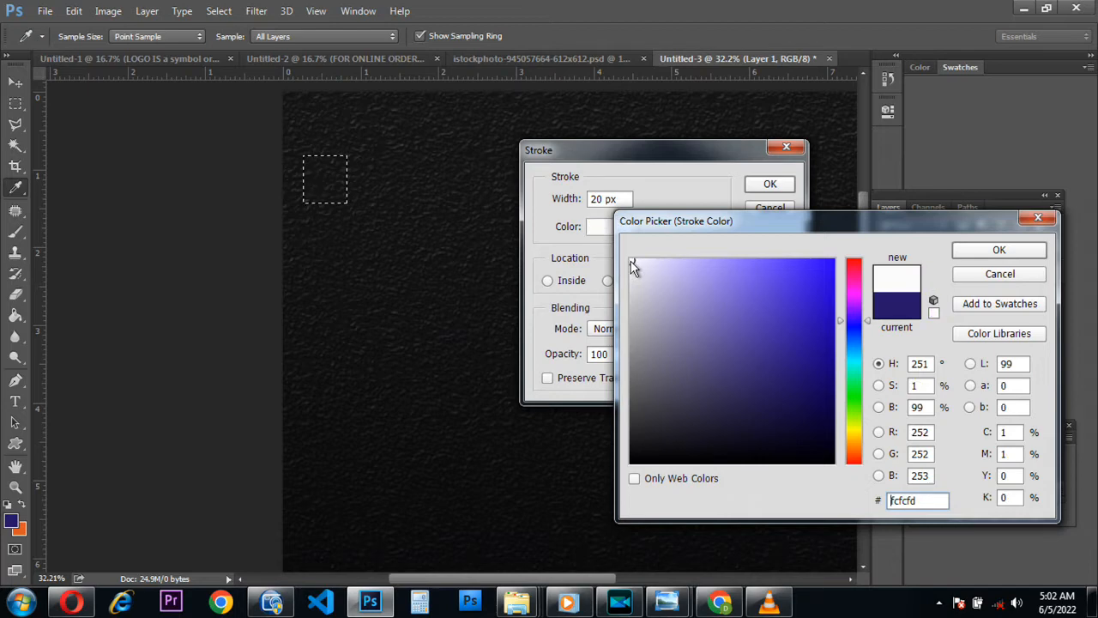
{"action": "left_click", "coordinate": [984, 251]}
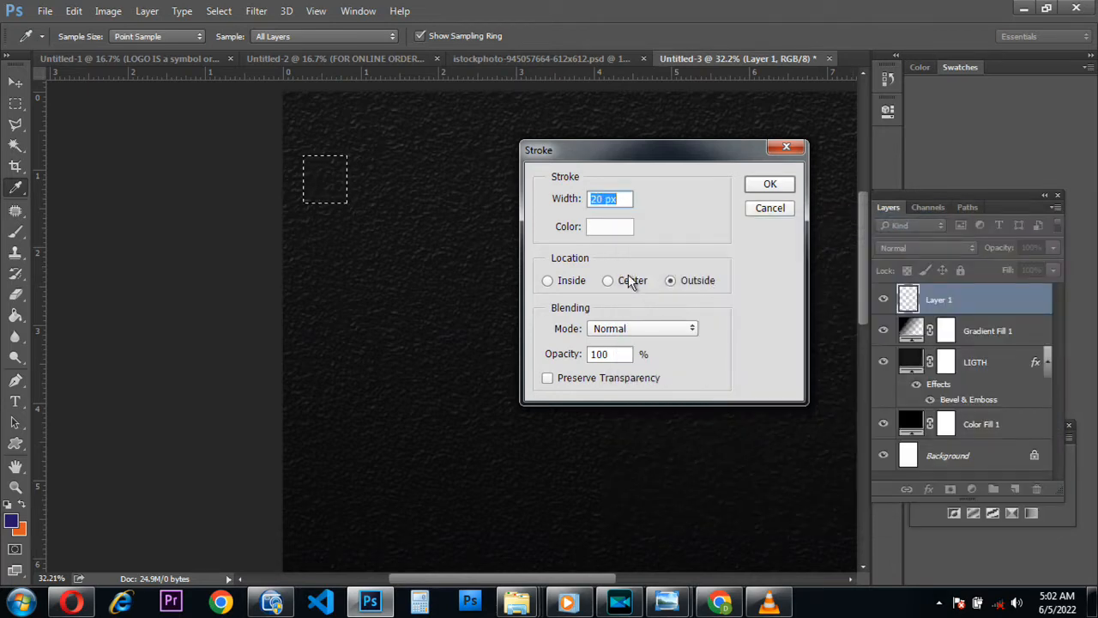
- Try a 40 px stroke outside the square selection, and undo it
{"action": "left_click_drag", "start_coordinate": [622, 200], "coordinate": [567, 186]}
{"action": "key", "text": "Return"}
{"action": "key", "text": "m"}
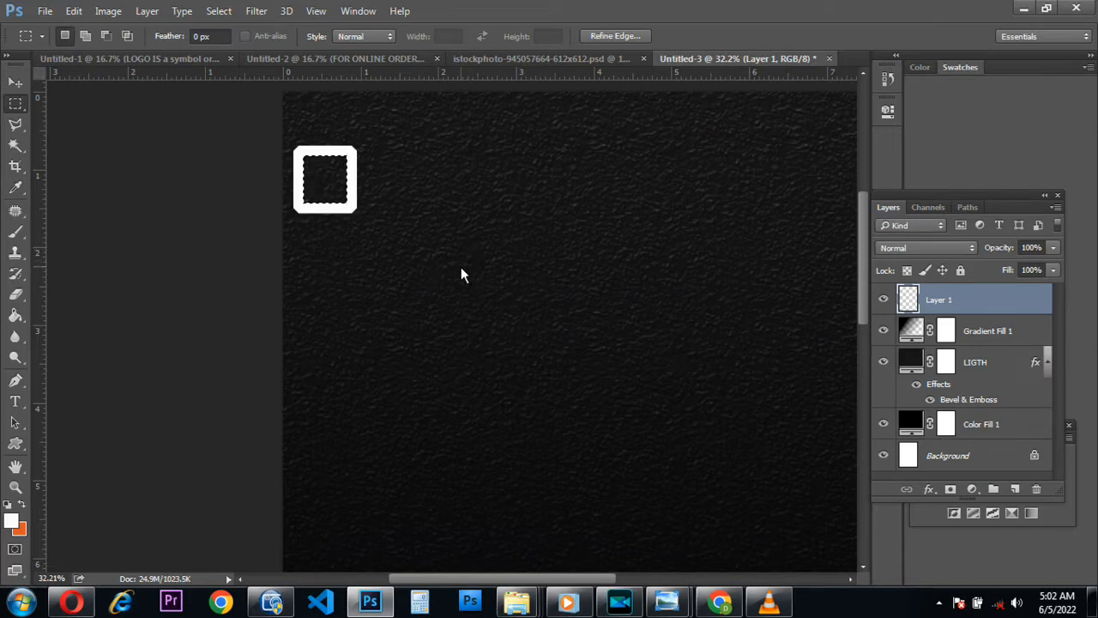
{"action": "left_click", "coordinate": [926, 490]}
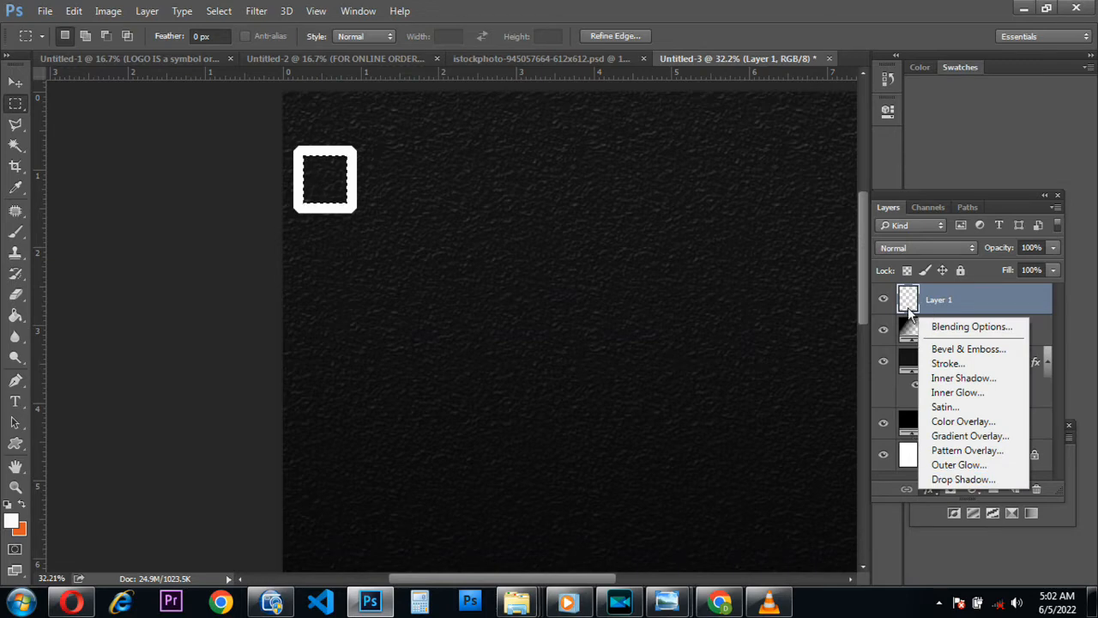
{"action": "left_click", "coordinate": [327, 360]}
{"action": "key", "text": "ctrl+z"}
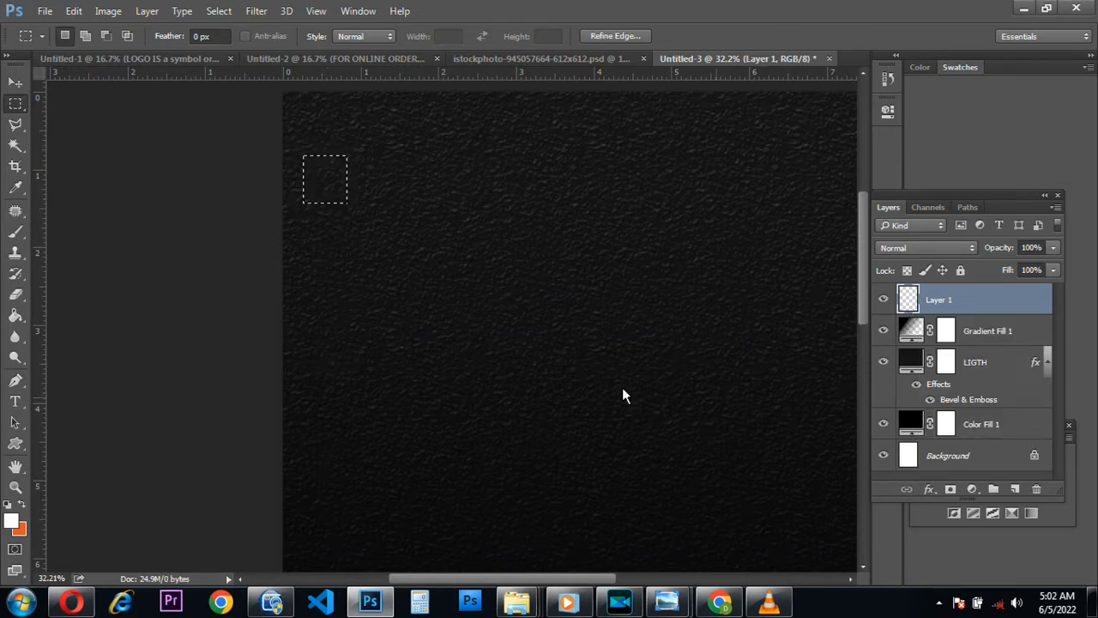
- Try a 20 px outside stroke on the square selection, and undo it
{"action": "right_click", "coordinate": [329, 178]}
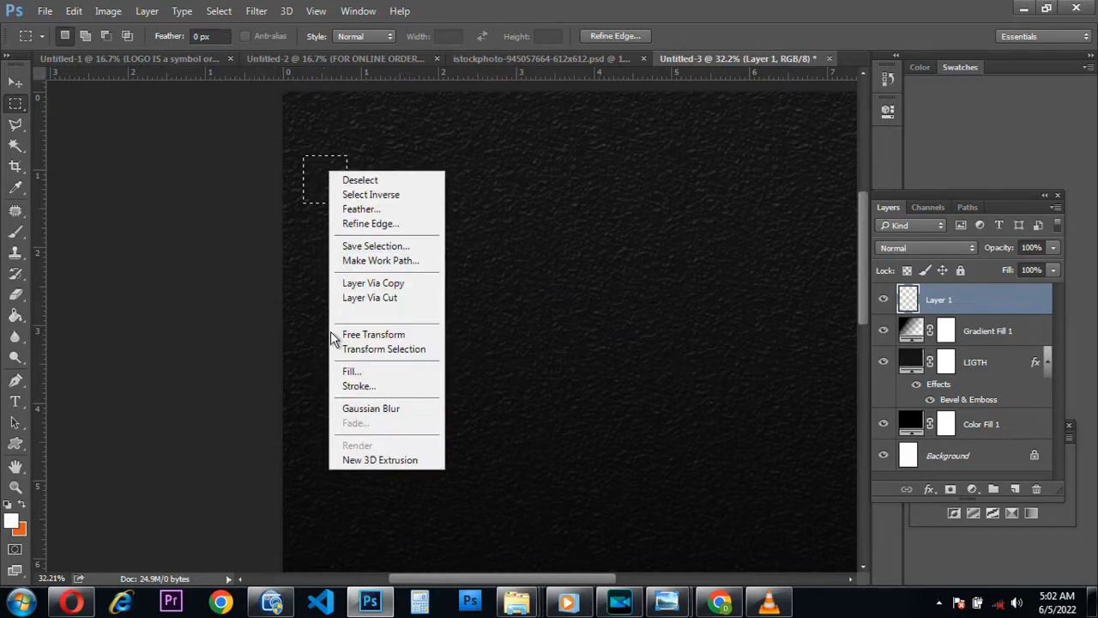
{"action": "left_click", "coordinate": [356, 387]}
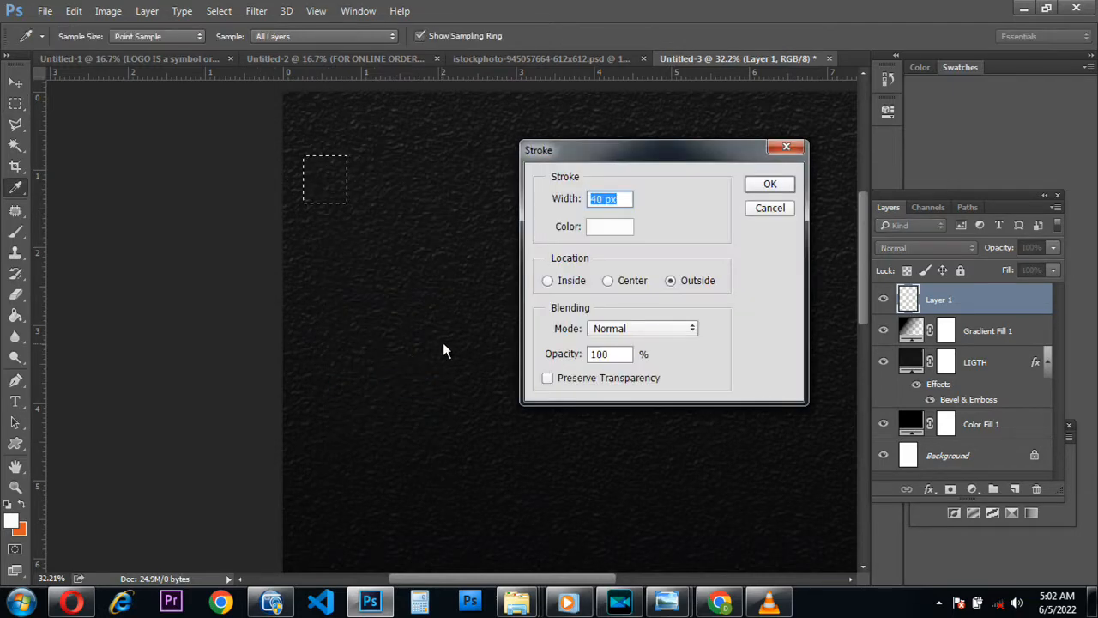
{"action": "type", "text": "20"}
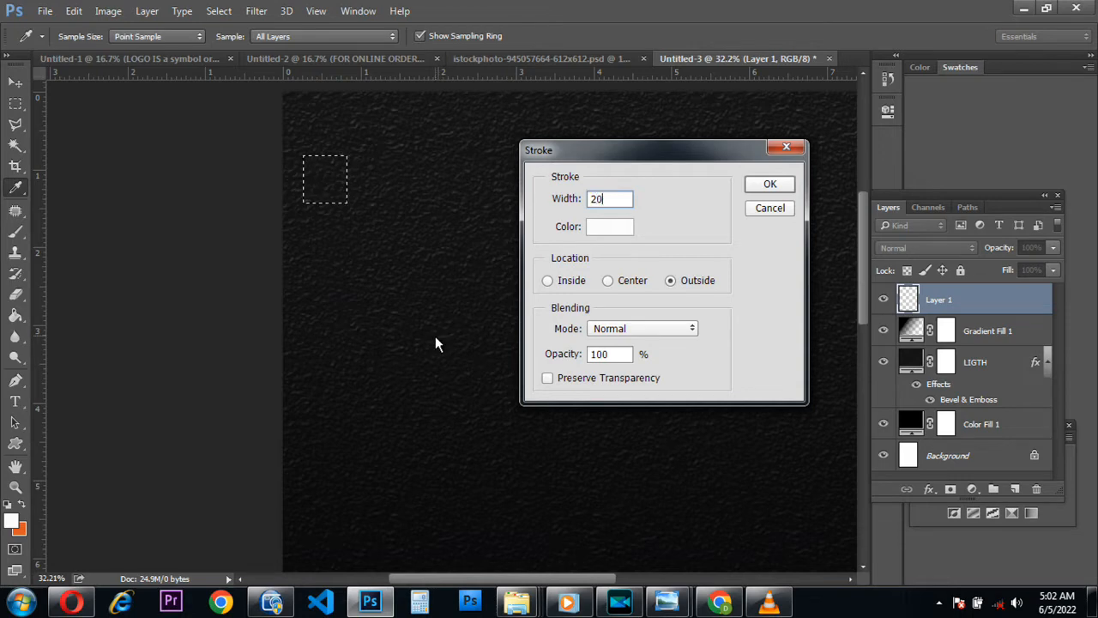
{"action": "left_click", "coordinate": [776, 186]}
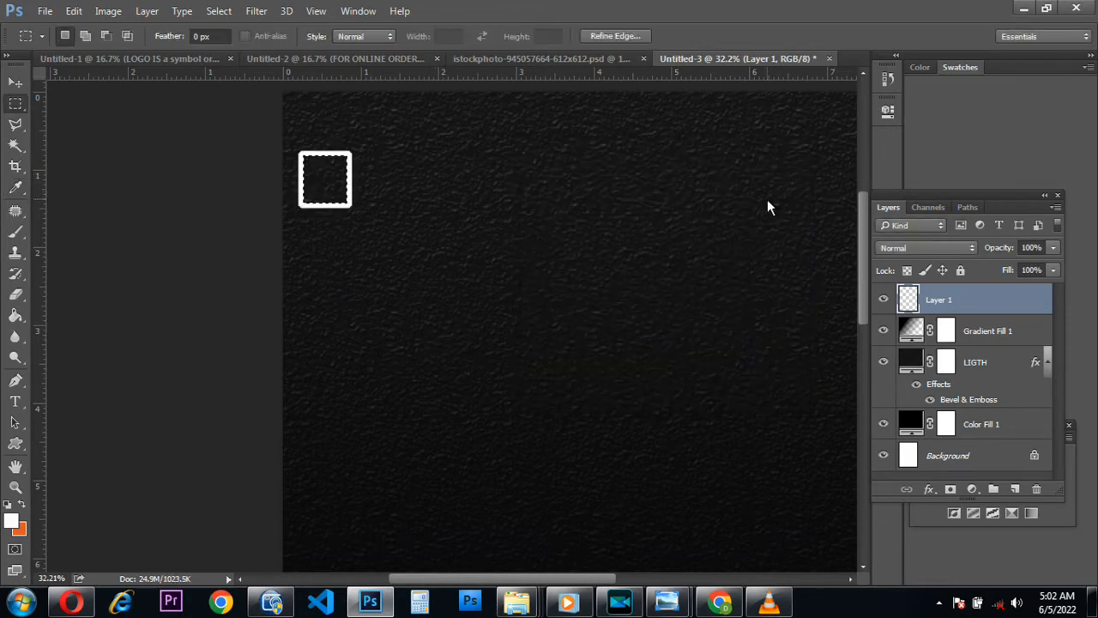
{"action": "key", "text": "ctrl+z"}
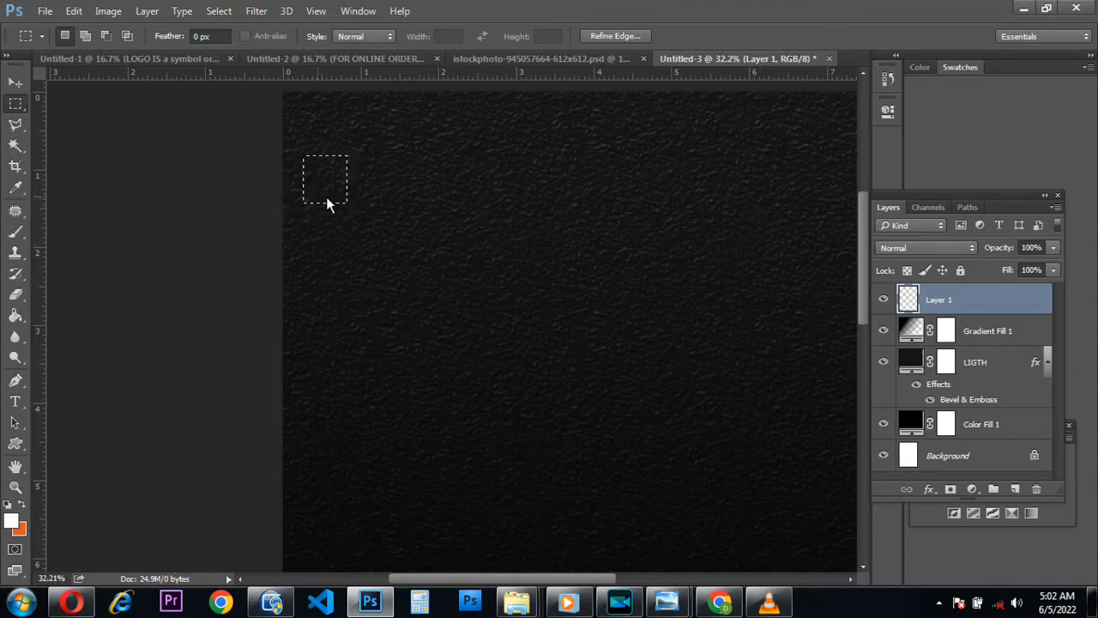
- Stroke the outside of the square selection in near-white at 15 px wide, and deselect it
{"action": "right_click", "coordinate": [333, 191]}
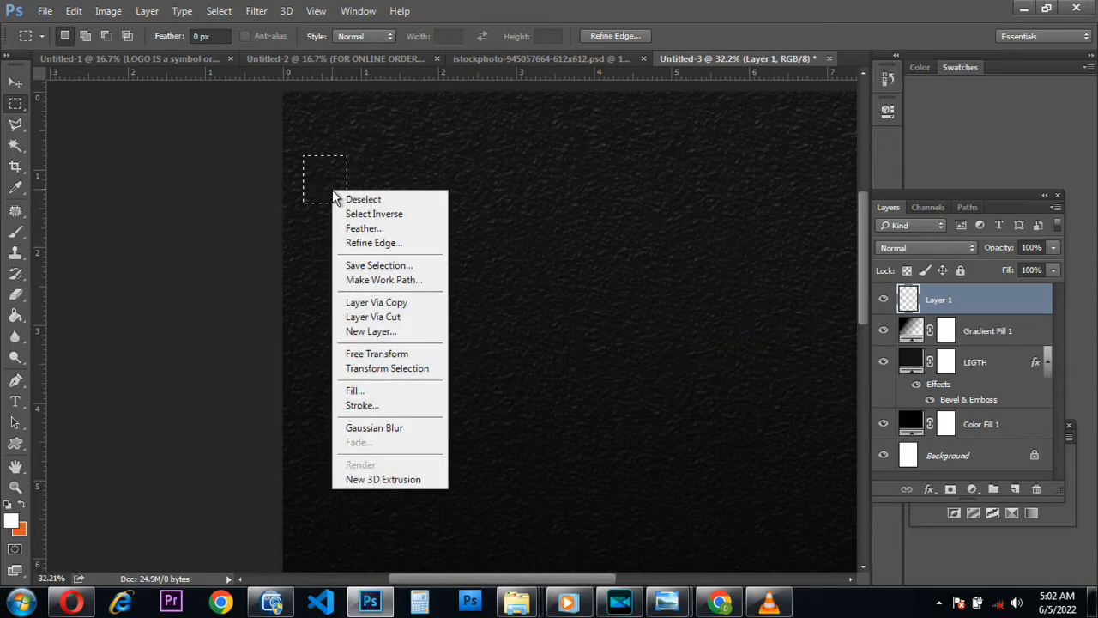
{"action": "left_click", "coordinate": [383, 404]}
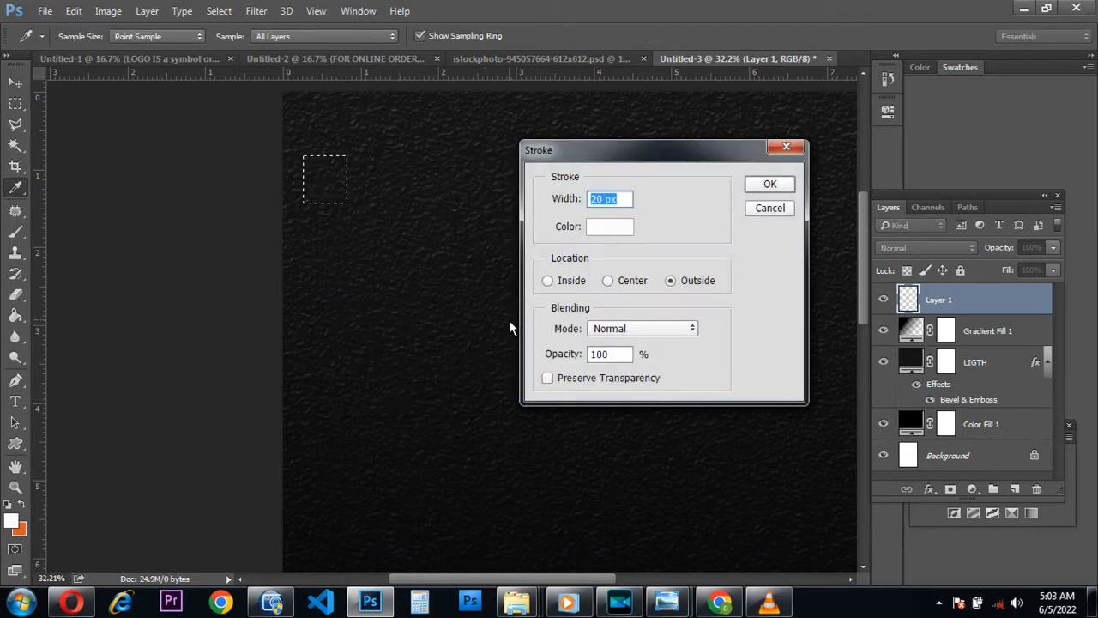
{"action": "type", "text": "15"}
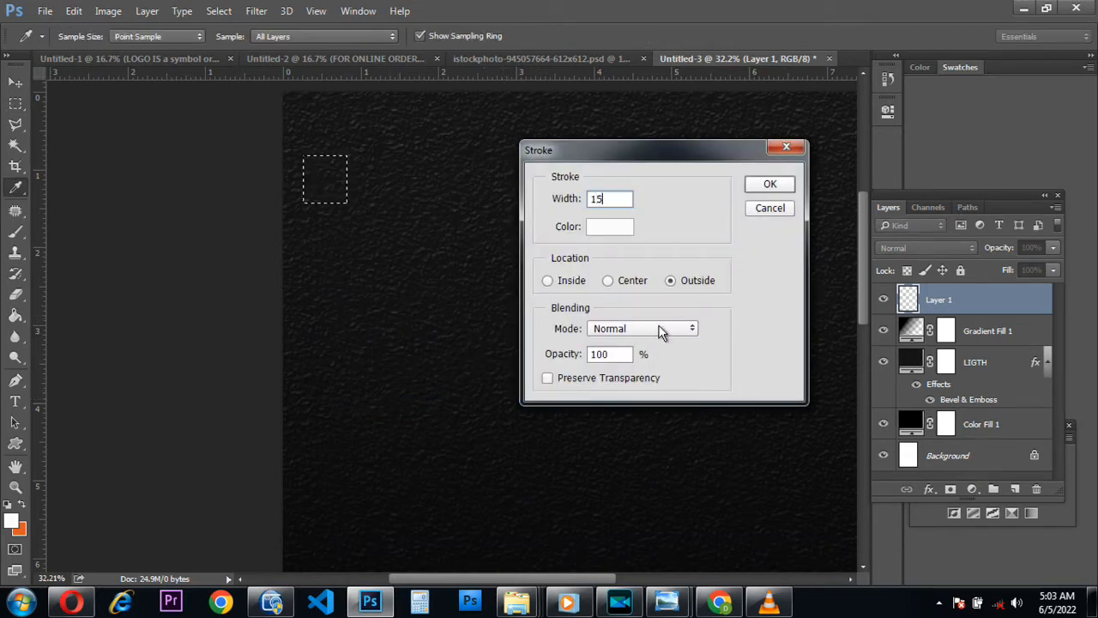
{"action": "left_click", "coordinate": [770, 187]}
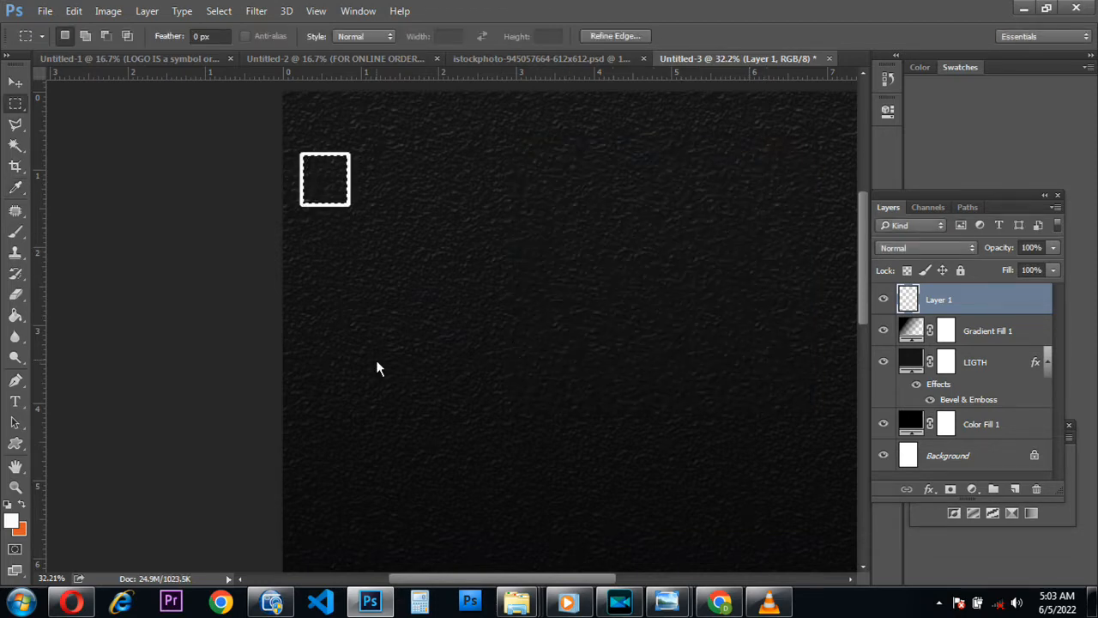
{"action": "scroll", "coordinate": [342, 319], "scroll_direction": "down", "scroll_amount": 3}
{"action": "scroll", "coordinate": [342, 323], "scroll_direction": "down", "scroll_amount": 2}
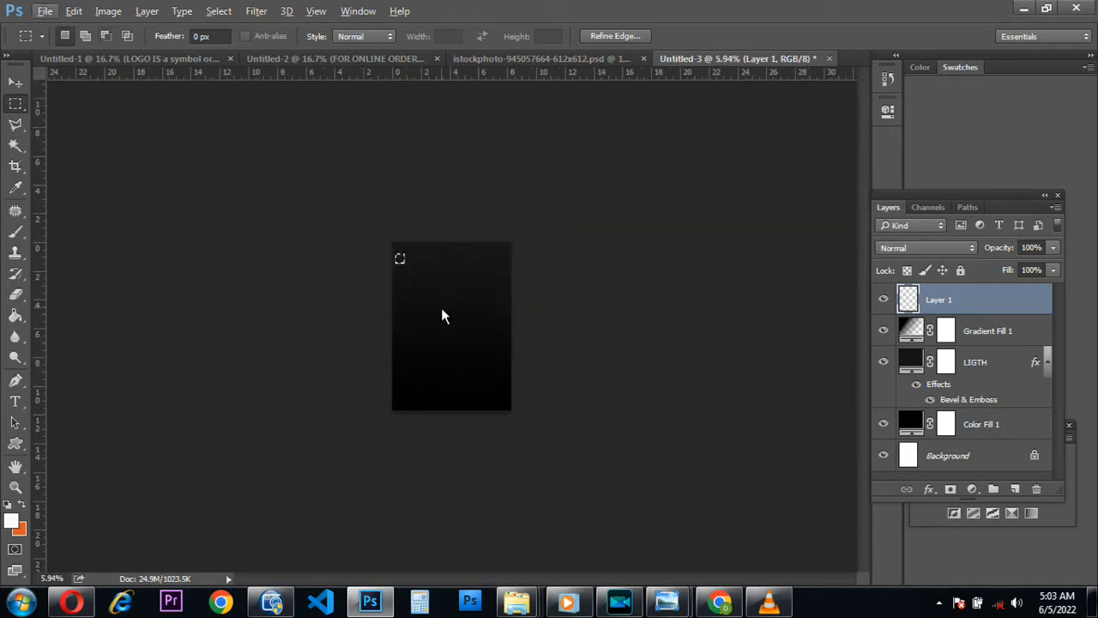
{"action": "key", "text": "ctrl+d"}
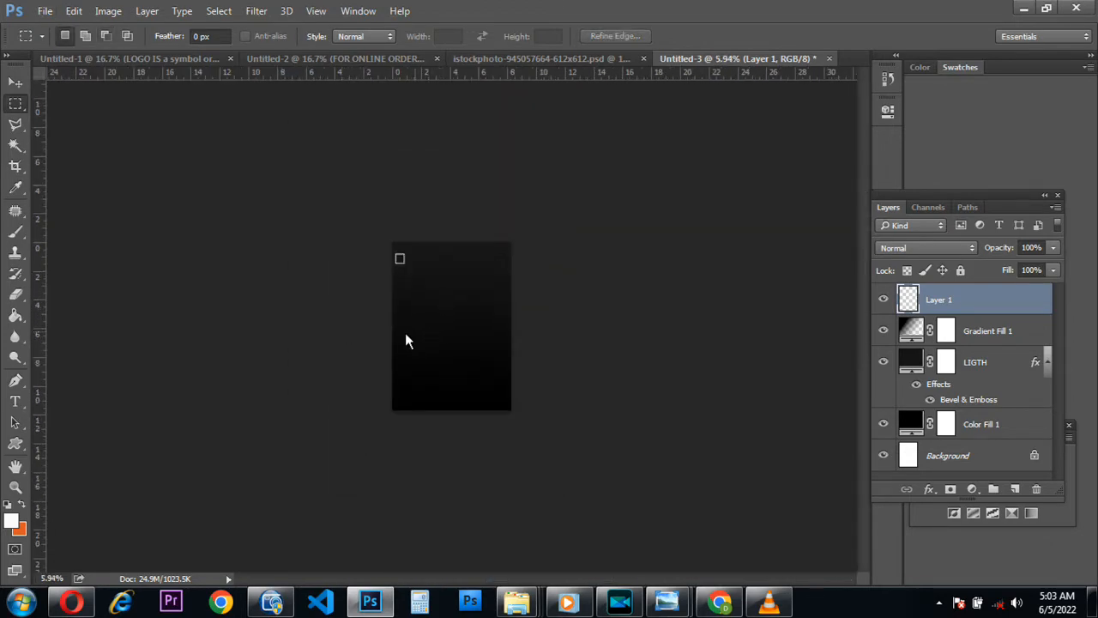
- Scale the white outlined square down to about 54% of its size
{"action": "scroll", "coordinate": [361, 255], "scroll_direction": "up", "scroll_amount": 5}
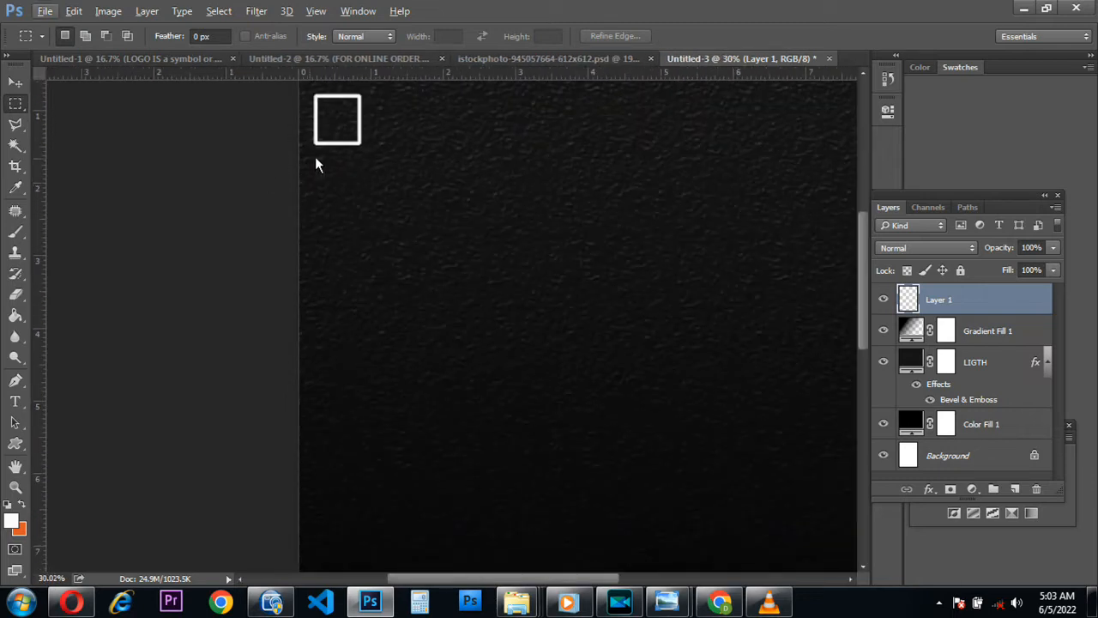
{"action": "scroll", "coordinate": [312, 184], "scroll_direction": "up", "scroll_amount": 2}
{"action": "key", "text": "v"}
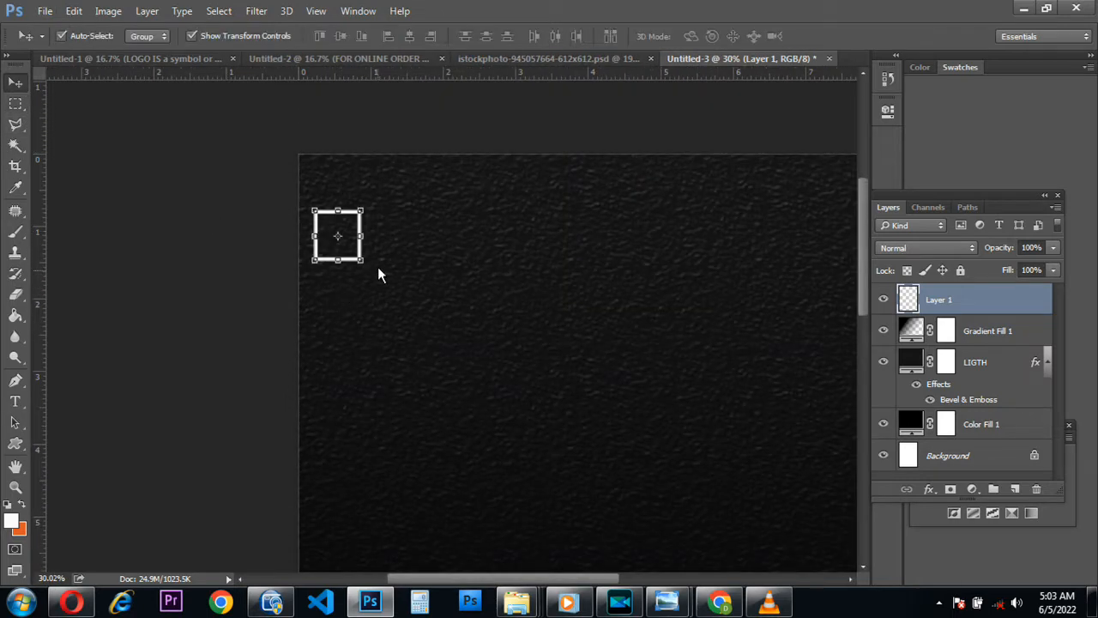
{"action": "left_click_drag", "start_coordinate": [363, 264], "coordinate": [339, 246]}
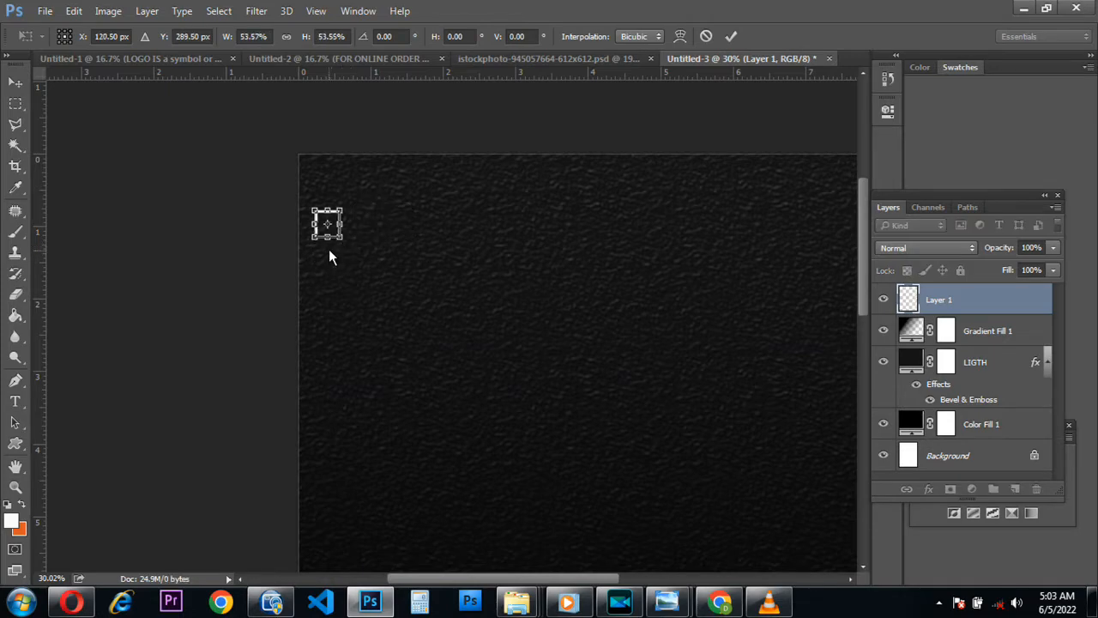
- Nudge the scaled square right and up to a Y position of about 180 px, and apply the transform
{"action": "key", "text": "shift+Right"}
{"action": "key", "text": "shift+Right"}
{"action": "key", "text": "shift+Right"}
{"action": "key", "text": "shift+Right"}
{"action": "key", "text": "shift+Right"}
{"action": "key", "text": "shift+Right"}
{"action": "key", "text": "shift+Right"}
{"action": "key", "text": "shift+Right"}
{"action": "key", "text": "shift+Right"}
{"action": "key", "text": "Right"}
{"action": "key", "text": "Right"}
{"action": "key", "text": "Right"}
{"action": "key", "text": "Right"}
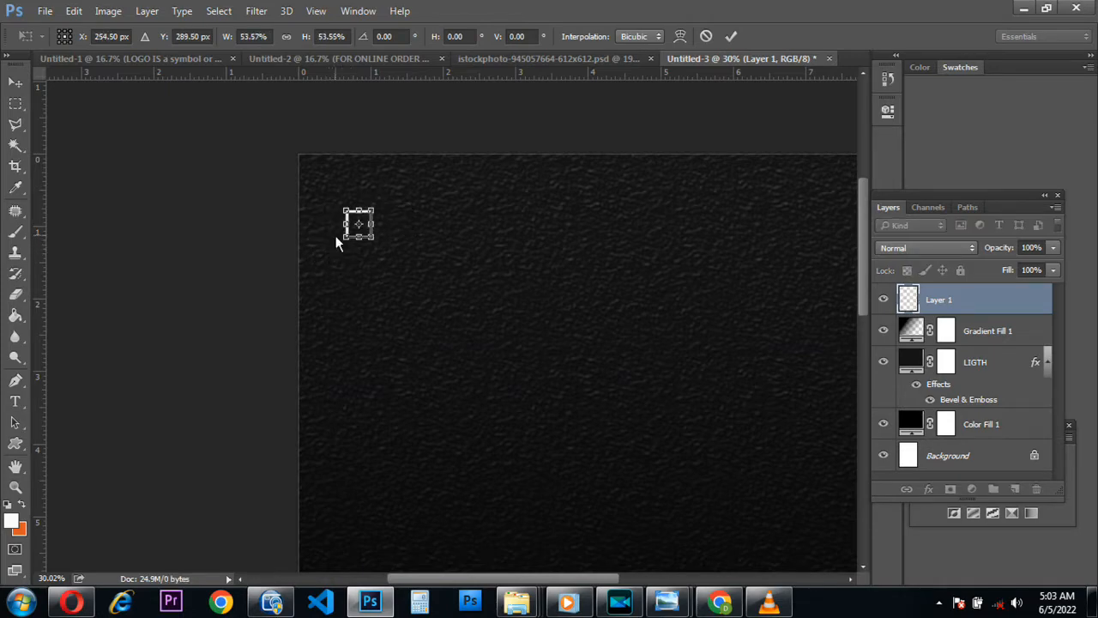
{"action": "key", "text": "shift+Up"}
{"action": "key", "text": "shift+Up"}
{"action": "key", "text": "shift+Up"}
{"action": "key", "text": "Up"}
{"action": "key", "text": "Up"}
{"action": "key", "text": "Up"}
{"action": "key", "text": "shift+Left"}
{"action": "key", "text": "shift+Left"}
{"action": "key", "text": "Left"}
{"action": "key", "text": "Left"}
{"action": "key", "text": "Left"}
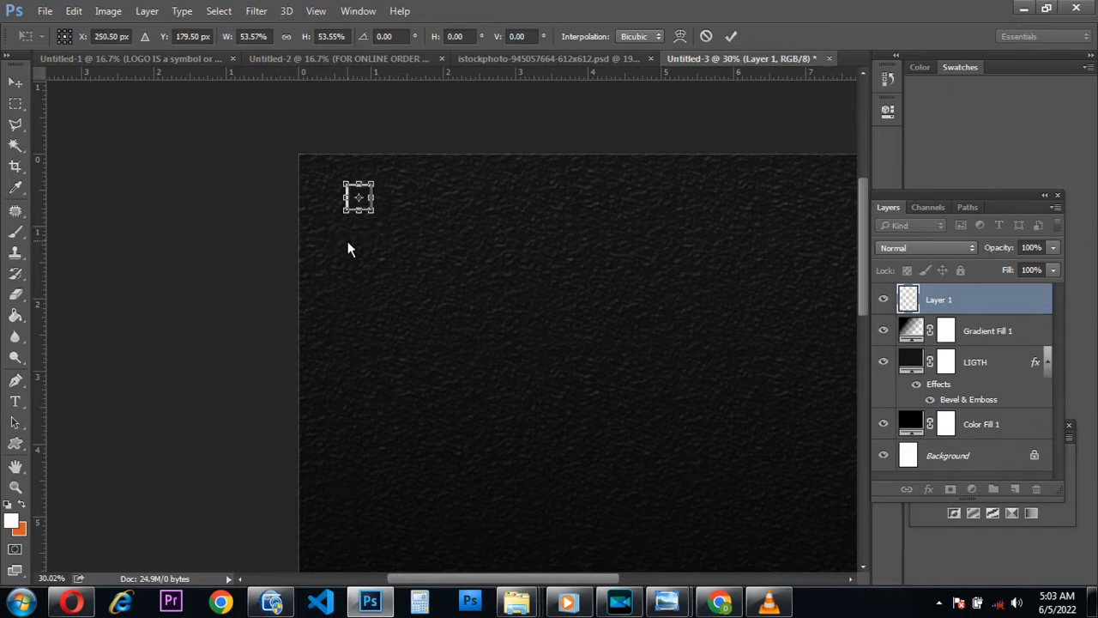
{"action": "key", "text": "Return"}
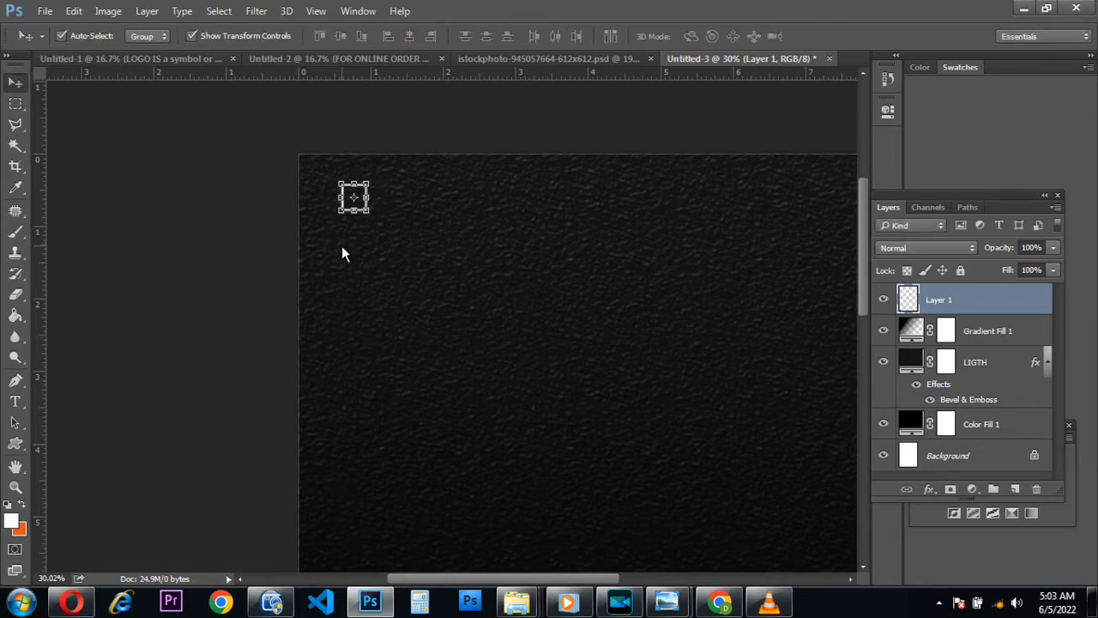
- Duplicate the outlined square's layer and move the copy straight down below the original, leaving a small gap
{"action": "scroll", "coordinate": [356, 198], "scroll_direction": "up", "scroll_amount": 3}
{"action": "scroll", "coordinate": [356, 198], "scroll_direction": "up", "scroll_amount": 2}
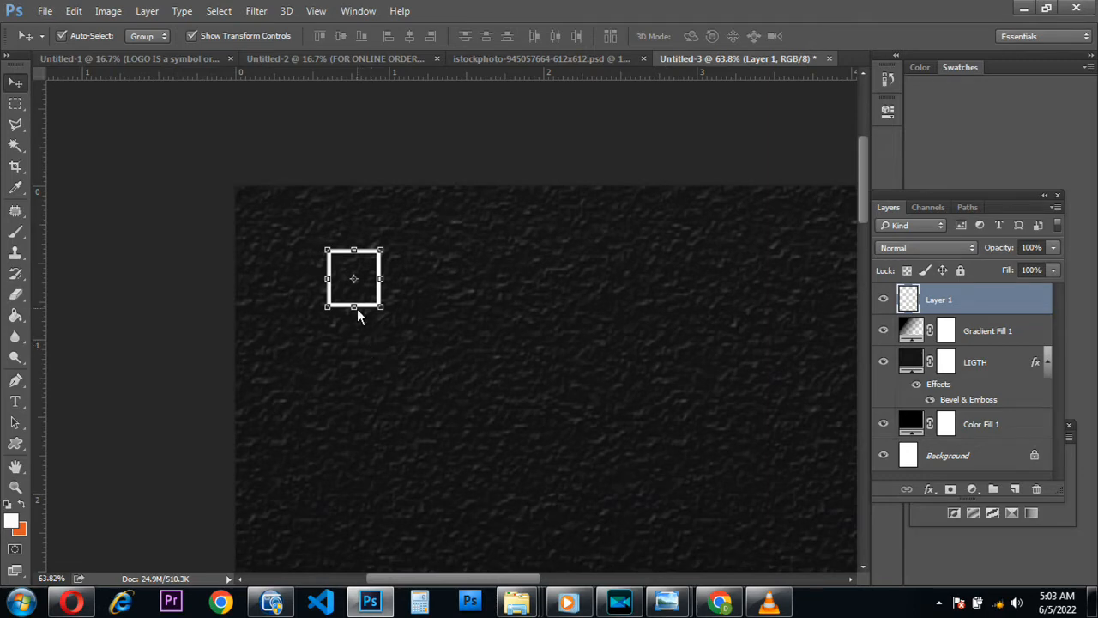
{"action": "scroll", "coordinate": [357, 311], "scroll_direction": "down", "scroll_amount": 2}
{"action": "scroll", "coordinate": [363, 292], "scroll_direction": "up", "scroll_amount": 2}
{"action": "scroll", "coordinate": [365, 273], "scroll_direction": "up", "scroll_amount": 2}
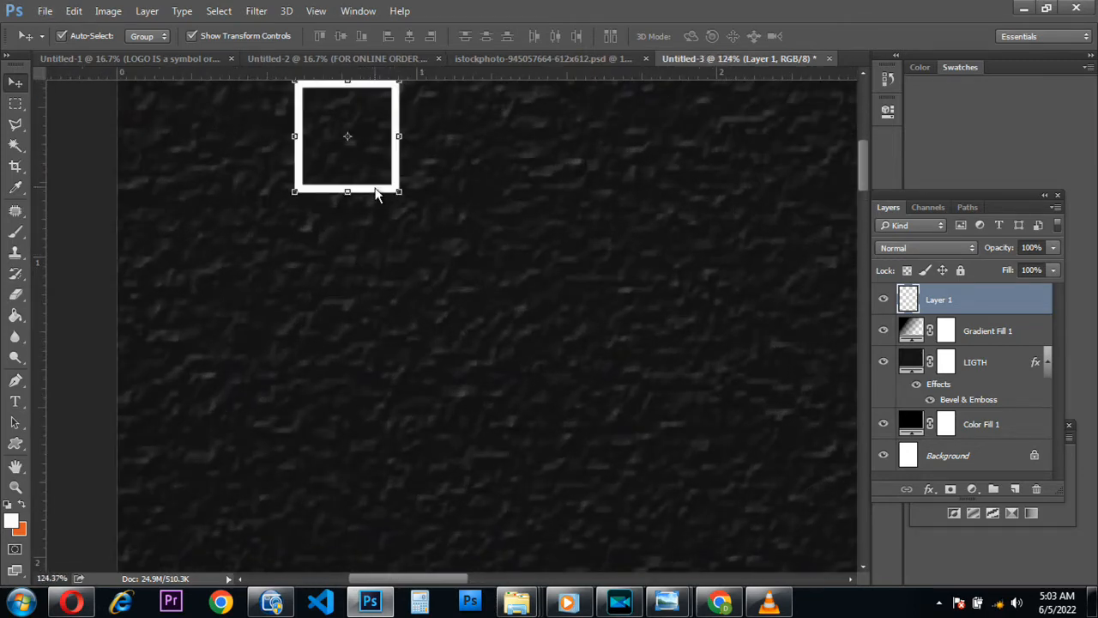
{"action": "key", "text": "ctrl+j"}
{"action": "left_click", "coordinate": [686, 182]}
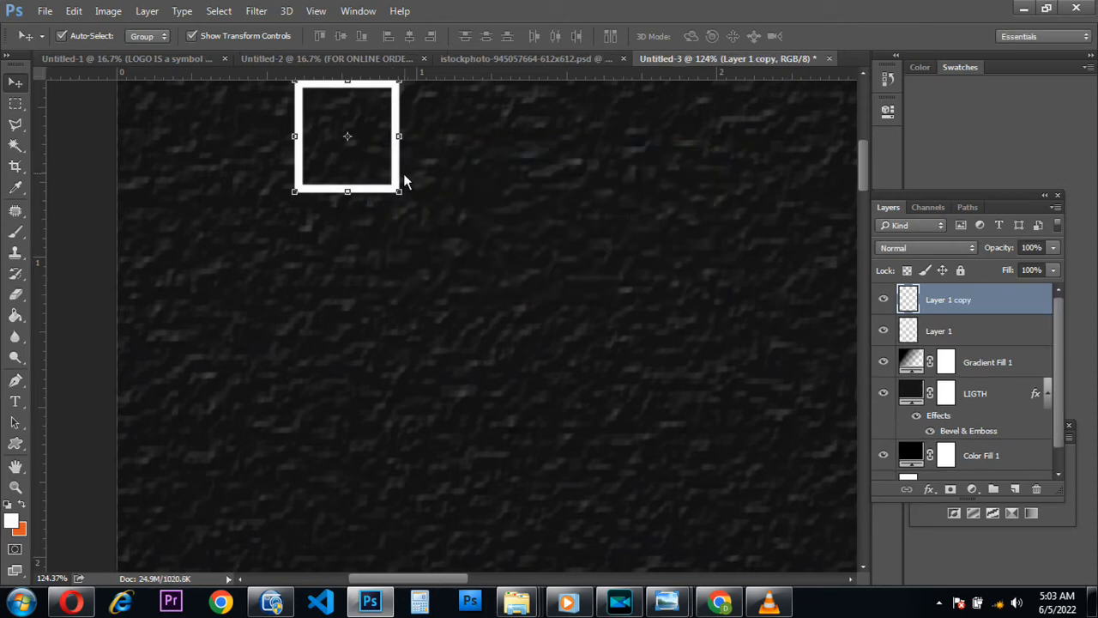
{"action": "left_click_drag", "start_coordinate": [395, 189], "coordinate": [395, 323]}
{"action": "scroll", "coordinate": [395, 325], "scroll_direction": "down", "scroll_amount": 3}
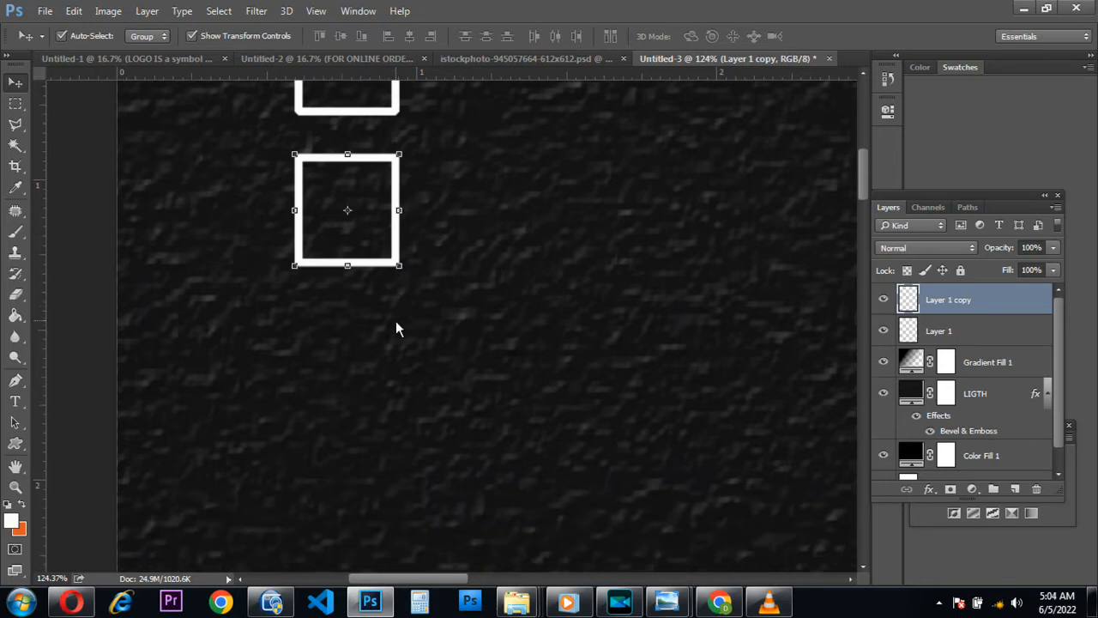
{"action": "scroll", "coordinate": [396, 328], "scroll_direction": "down", "scroll_amount": 1}
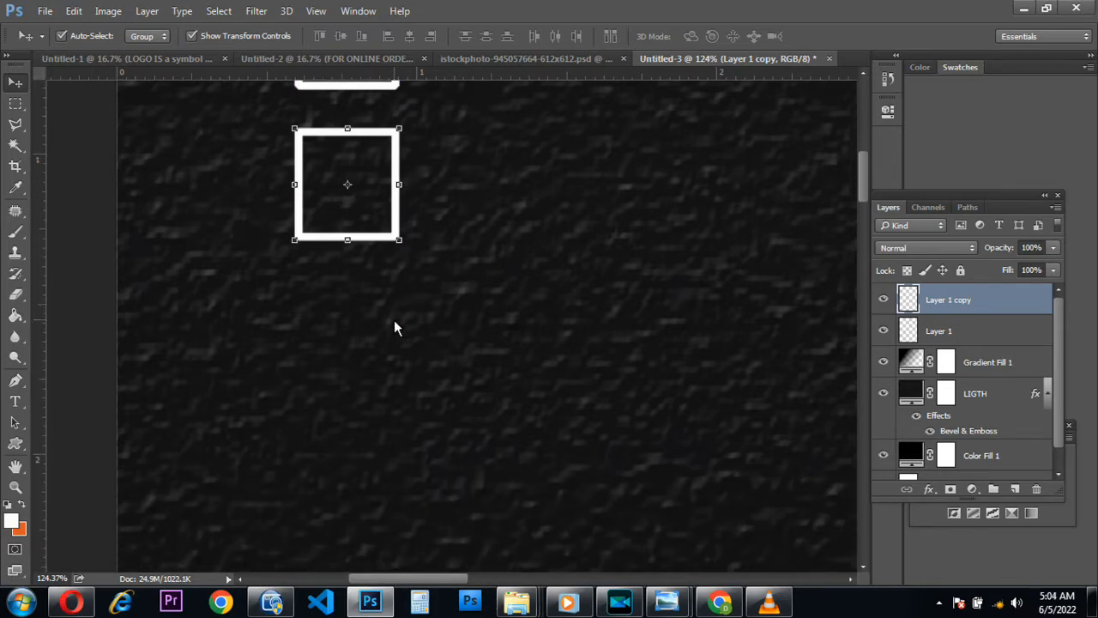
- Duplicate the second outlined square's layer and move the copy straight down to form a third square in the column
{"action": "key", "text": "ctrl"}
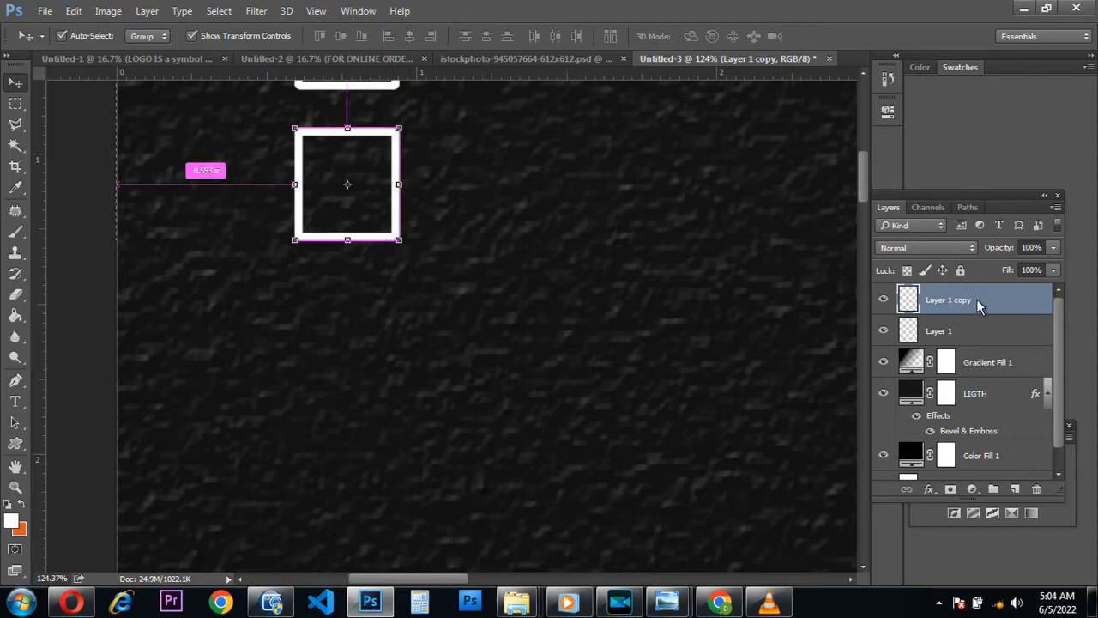
{"action": "key", "text": "ctrl+j"}
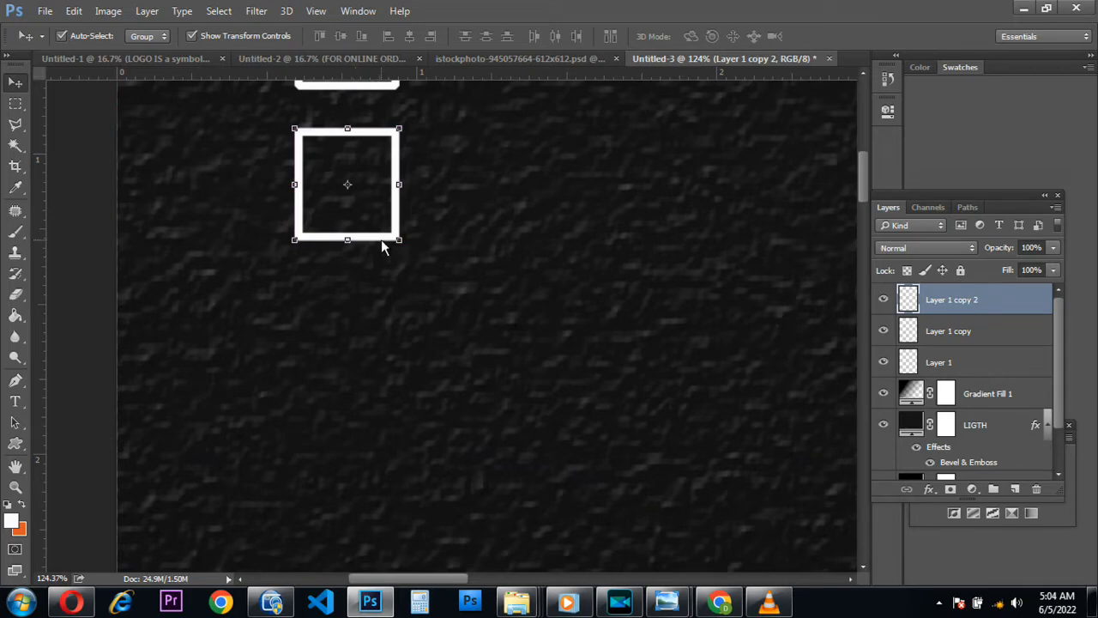
{"action": "left_click_drag", "start_coordinate": [382, 246], "coordinate": [383, 409]}
- Duplicate all three outlined square layers together and move the copies straight down to extend the column to six squares
{"action": "scroll", "coordinate": [430, 396], "scroll_direction": "down", "scroll_amount": 1}
{"action": "scroll", "coordinate": [430, 397], "scroll_direction": "down", "scroll_amount": 2}
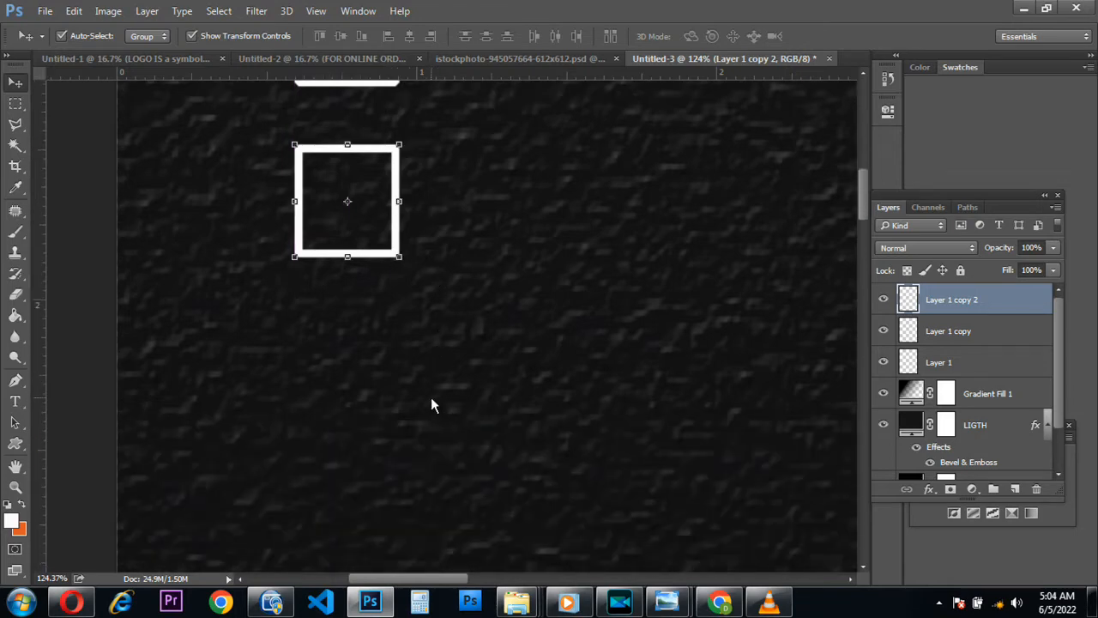
{"action": "scroll", "coordinate": [412, 333], "scroll_direction": "down", "scroll_amount": 5}
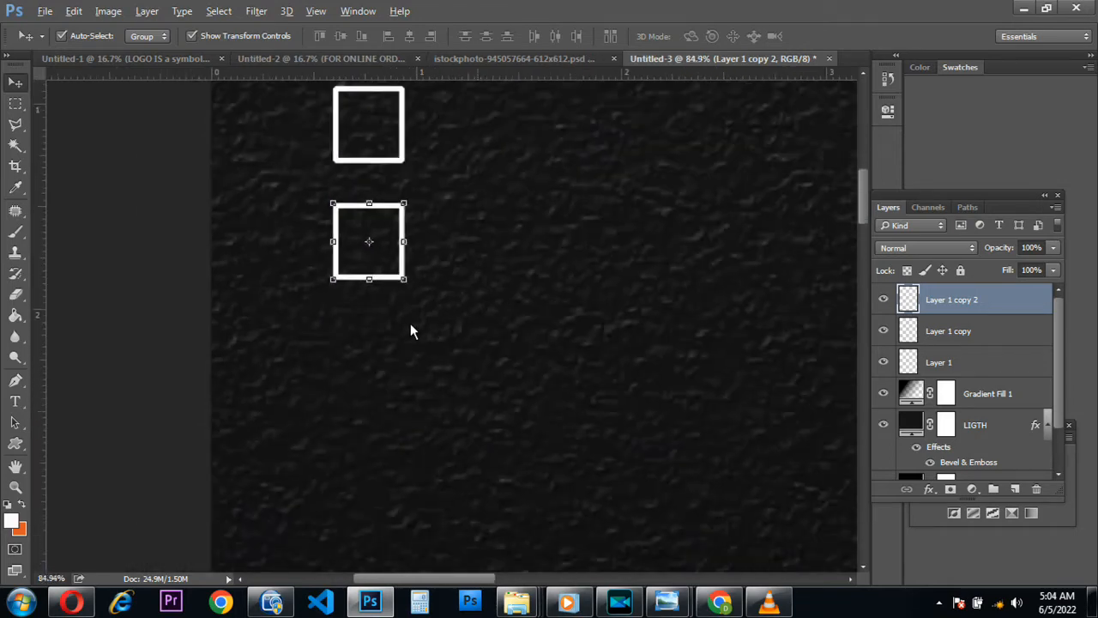
{"action": "scroll", "coordinate": [410, 333], "scroll_direction": "down", "scroll_amount": 1}
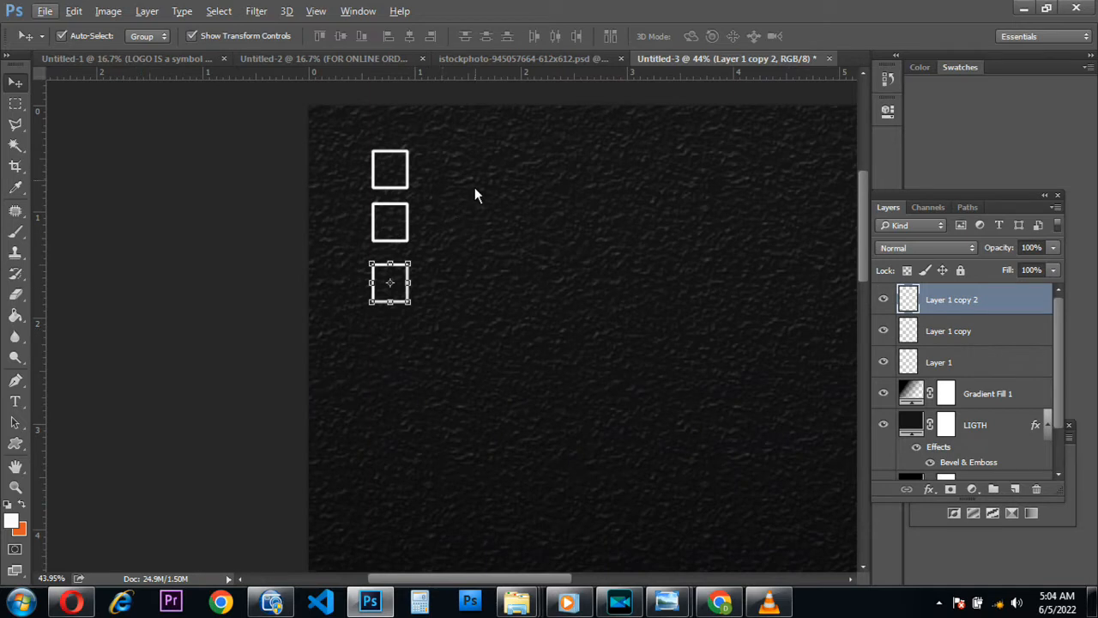
{"action": "left_click", "coordinate": [988, 363], "text": "shift"}
{"action": "key", "text": "ctrl"}
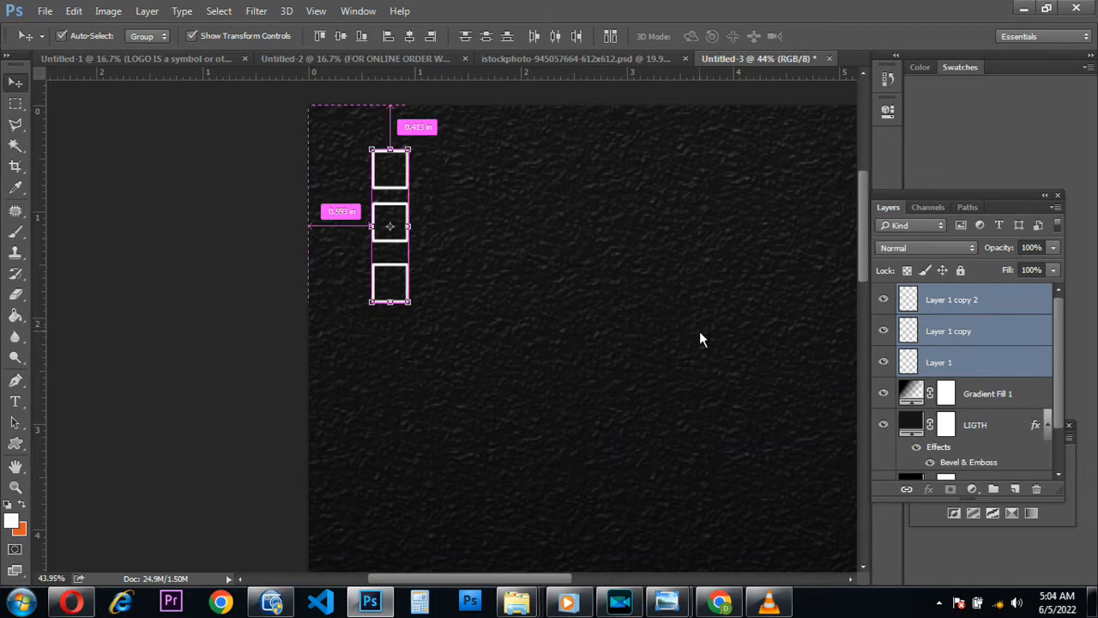
{"action": "key", "text": "ctrl+j"}
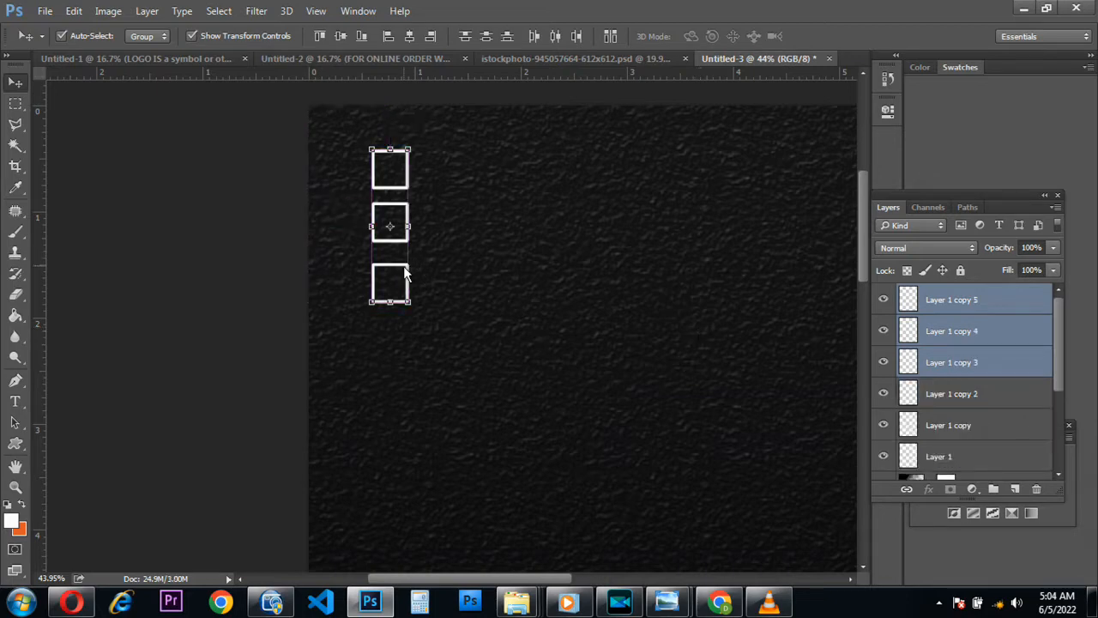
{"action": "left_click_drag", "start_coordinate": [402, 271], "coordinate": [398, 444]}
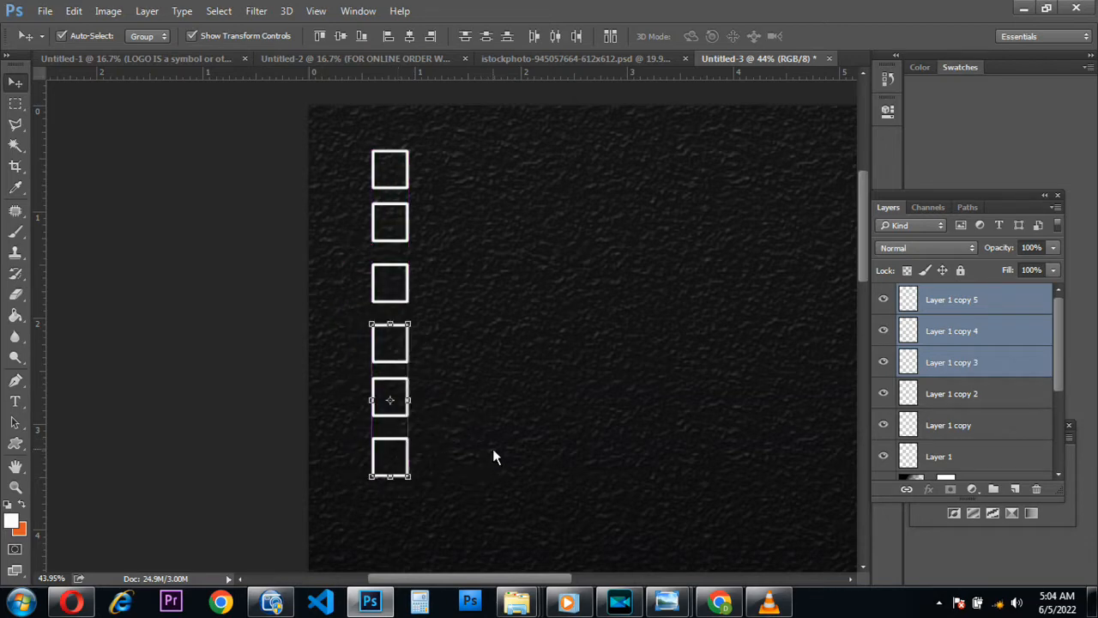
- Group the six outlined square layers into a new group named "white block"
{"action": "scroll", "coordinate": [476, 444], "scroll_direction": "down", "scroll_amount": 6}
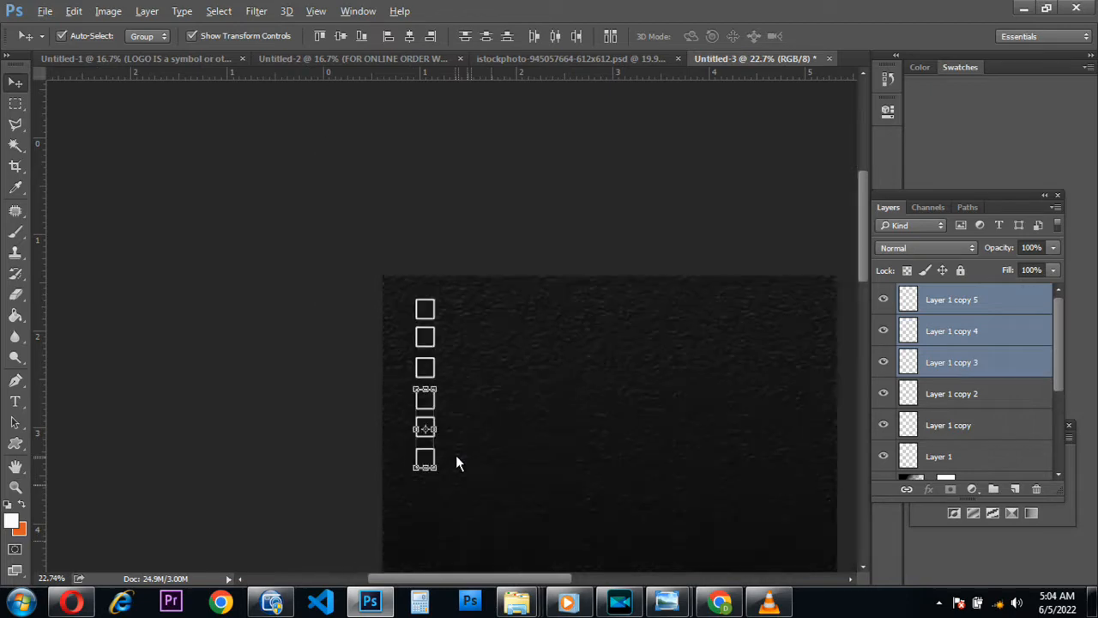
{"action": "left_click", "coordinate": [467, 342]}
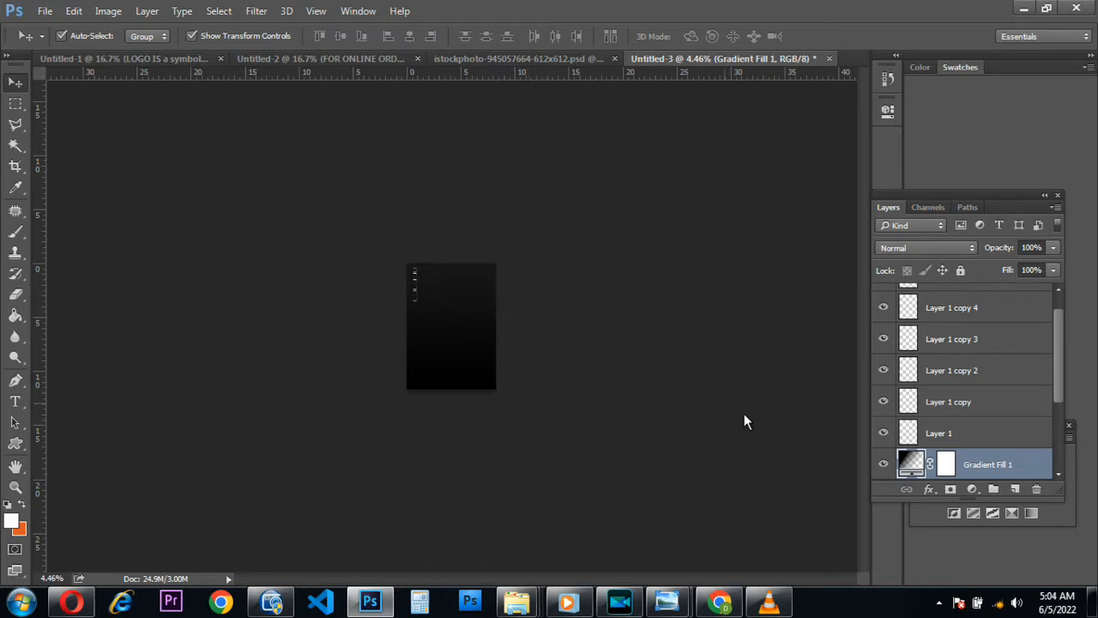
{"action": "scroll", "coordinate": [947, 377], "scroll_direction": "up", "scroll_amount": 1}
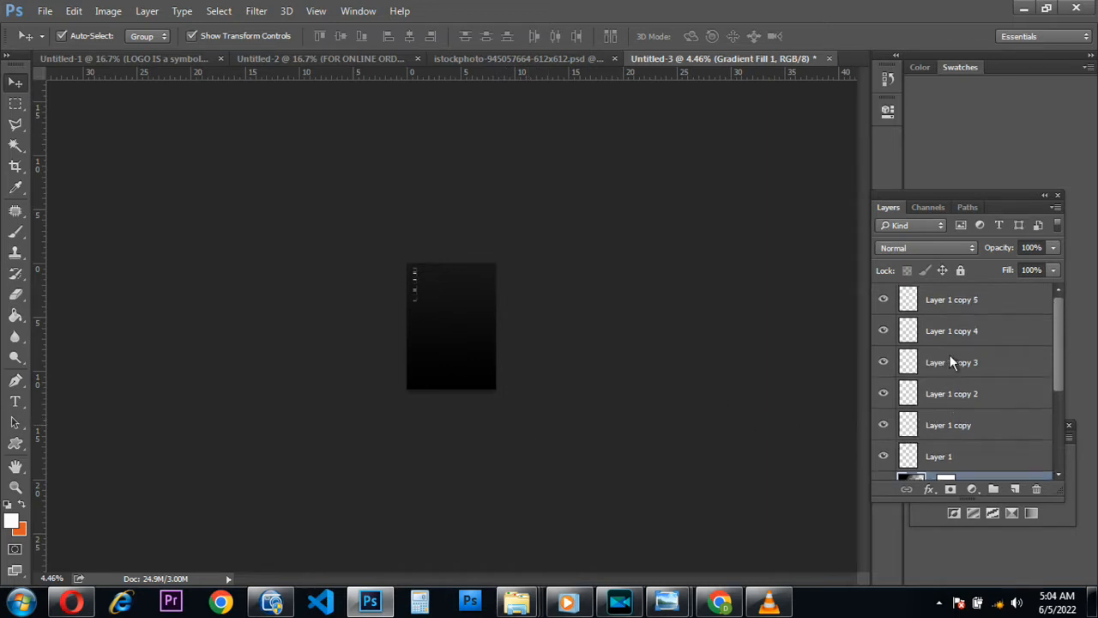
{"action": "left_click", "coordinate": [952, 302]}
{"action": "left_click", "coordinate": [961, 457], "text": "shift"}
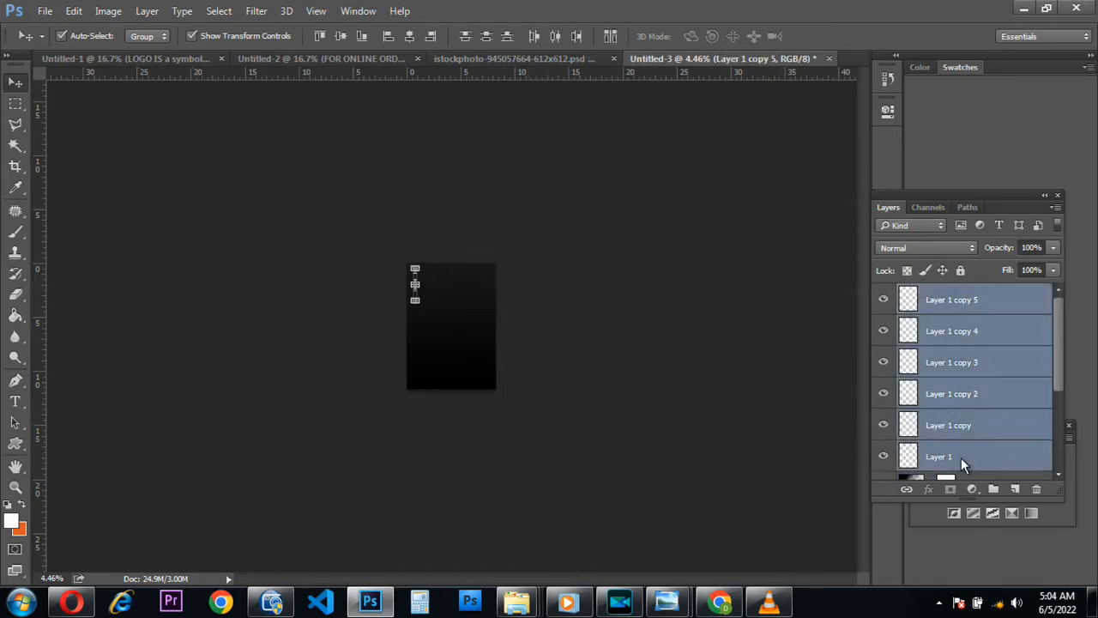
{"action": "left_click", "coordinate": [951, 304]}
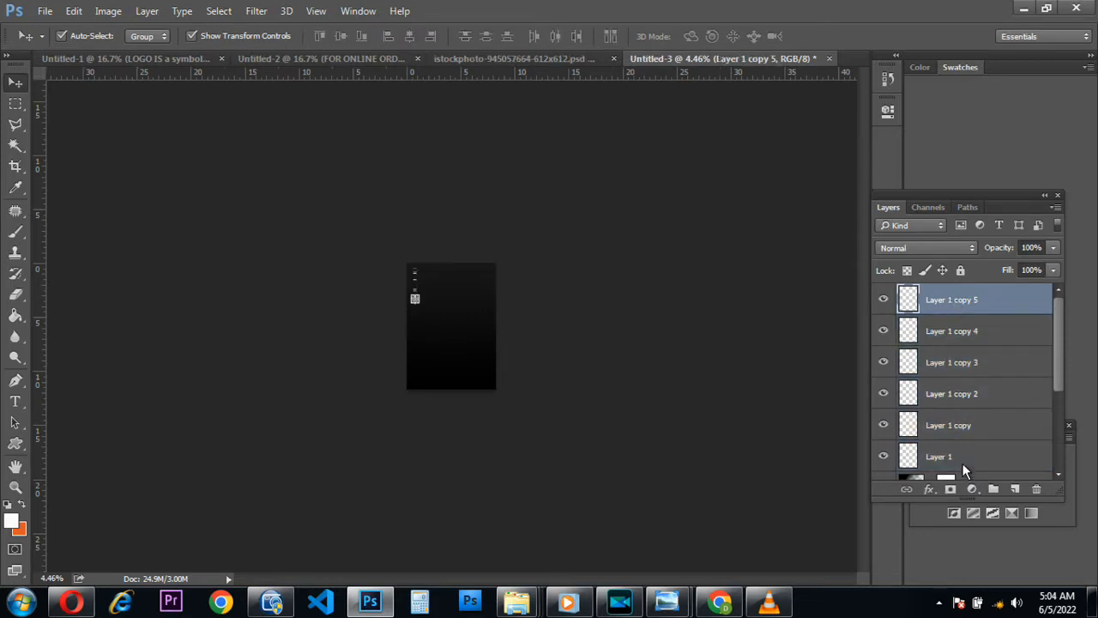
{"action": "left_click", "coordinate": [958, 455], "text": "shift"}
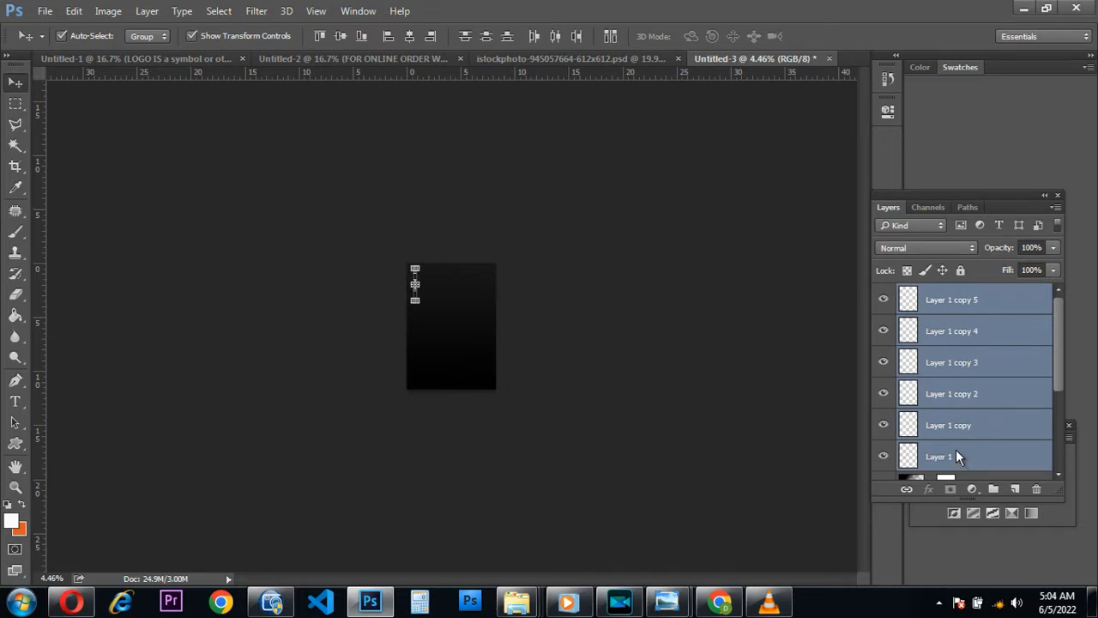
{"action": "right_click", "coordinate": [972, 395]}
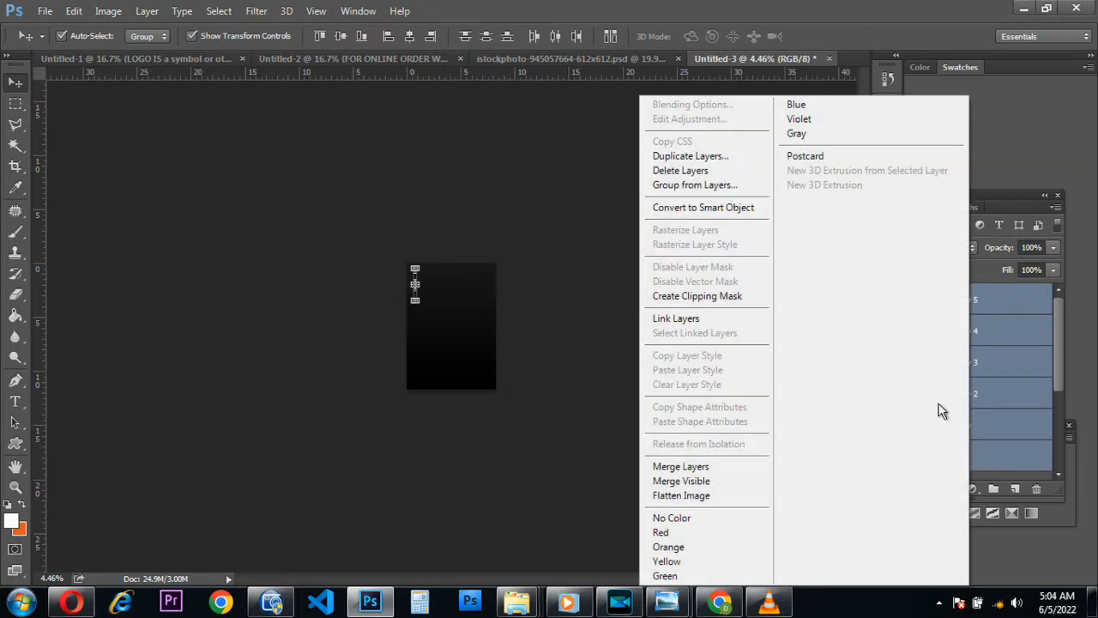
{"action": "left_click", "coordinate": [695, 188]}
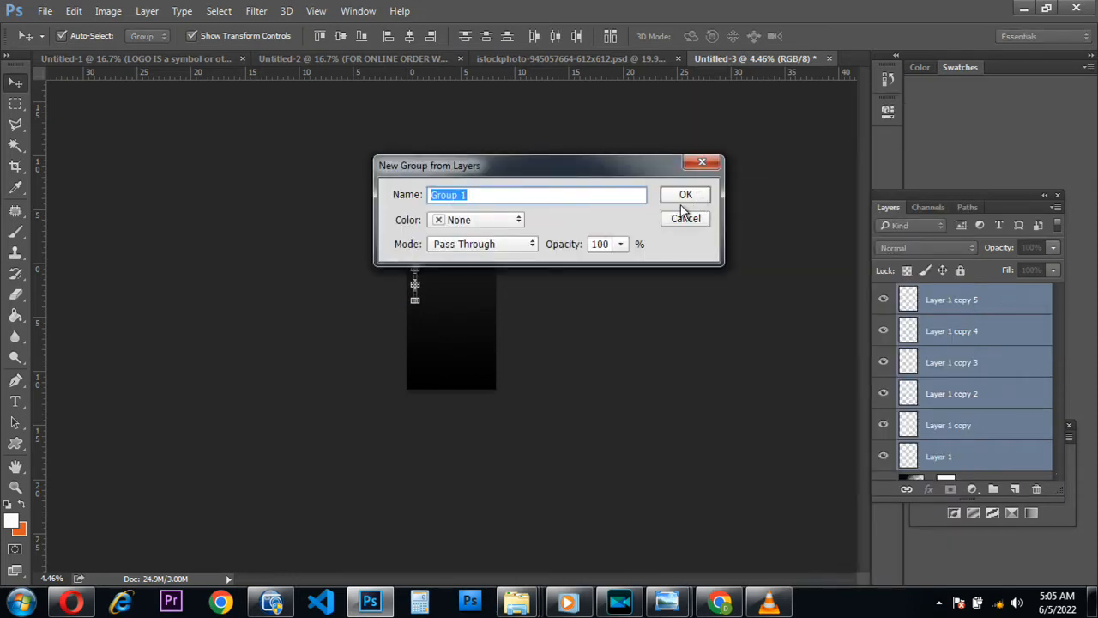
{"action": "type", "text": "white block"}
{"action": "left_click", "coordinate": [682, 201]}
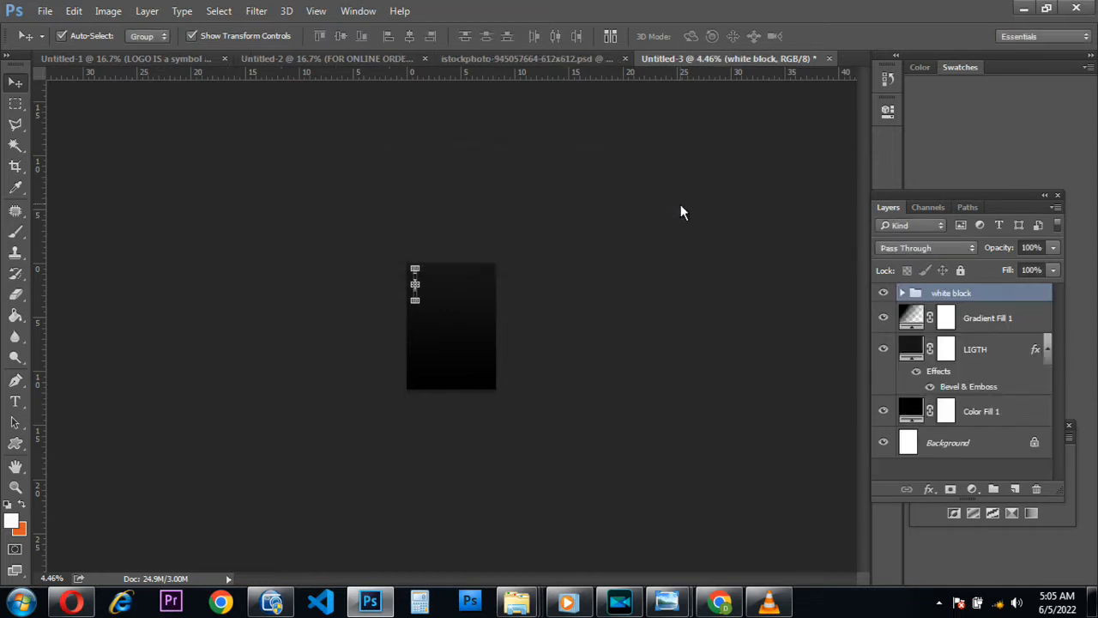
- Scale the white block group down proportionally to about 1.8 inches tall, keeping its upper-left corner in place
{"action": "key", "text": "ctrl+0"}
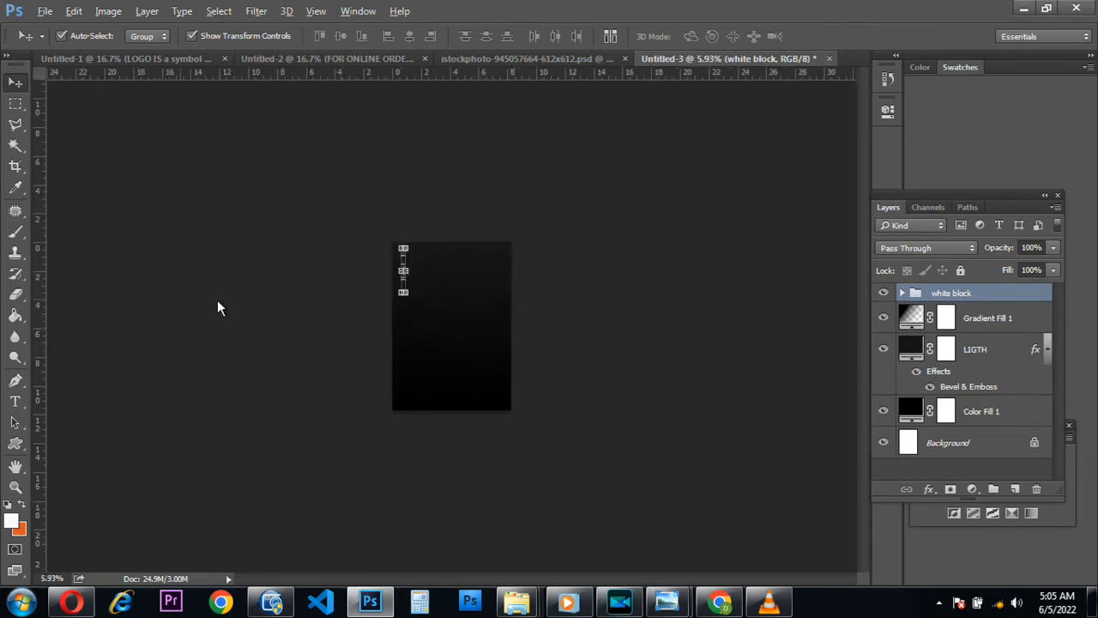
{"action": "scroll", "coordinate": [229, 240], "scroll_direction": "up", "scroll_amount": 3}
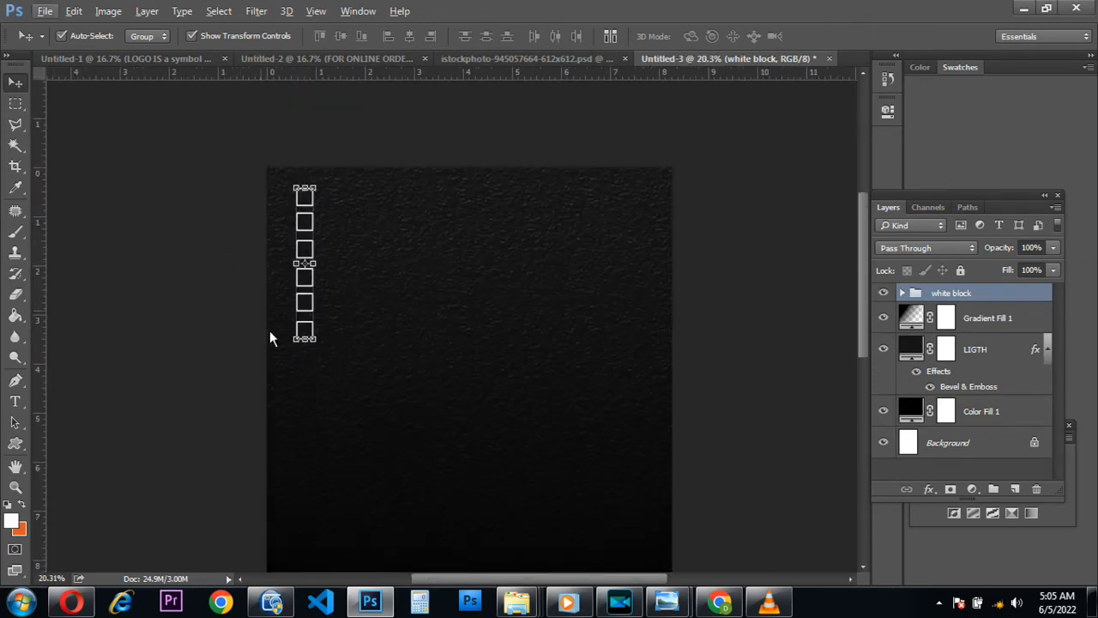
{"action": "left_click_drag", "start_coordinate": [314, 342], "coordinate": [318, 276]}
{"action": "key", "text": "Return"}
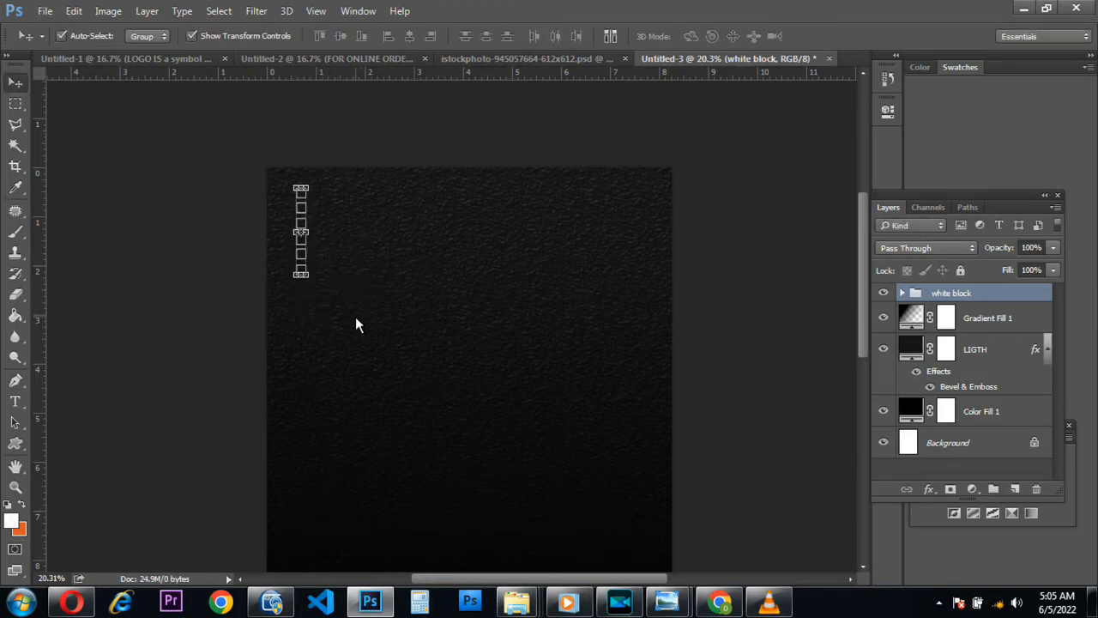
- Nudge the white block group left toward the poster's left edge, then select the gradient fill layer instead
{"action": "key", "text": "Left"}
{"action": "key", "text": "Left"}
{"action": "key", "text": "Left"}
{"action": "key", "text": "Left"}
{"action": "key", "text": "Left"}
{"action": "key", "text": "Left"}
{"action": "key", "text": "Left"}
{"action": "key", "text": "Left"}
{"action": "key", "text": "Left"}
{"action": "key", "text": "Left"}
{"action": "key", "text": "Left"}
{"action": "key", "text": "Left"}
{"action": "key", "text": "Left"}
{"action": "key", "text": "Left"}
{"action": "key", "text": "Left"}
{"action": "key", "text": "Left"}
{"action": "key", "text": "Left"}
{"action": "key", "text": "Left"}
{"action": "key", "text": "Left"}
{"action": "key", "text": "Left"}
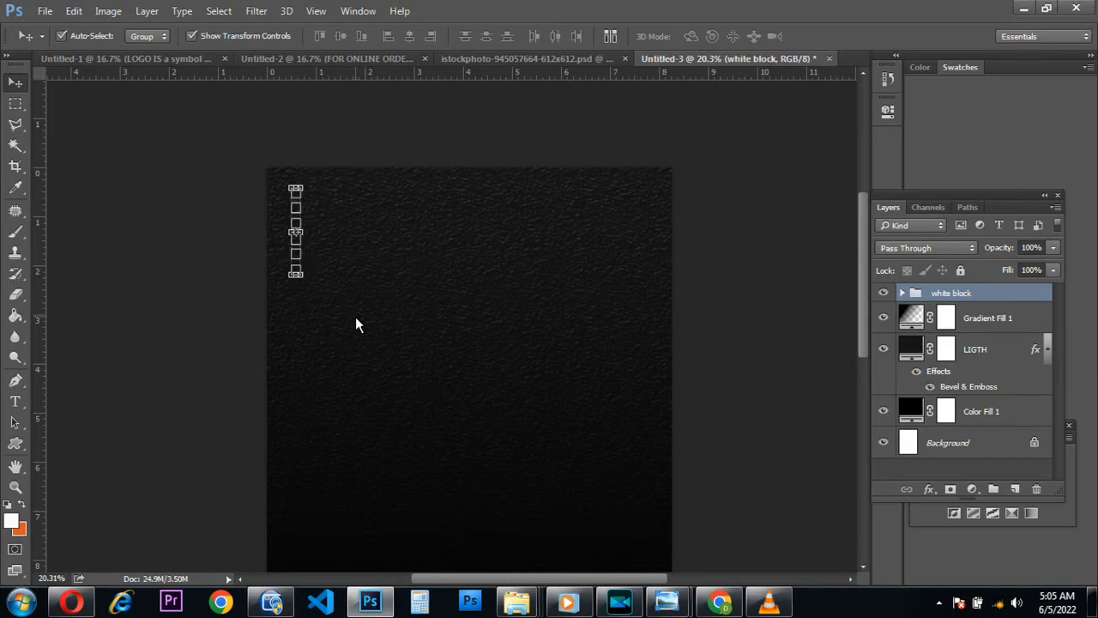
{"action": "key", "text": "Left"}
{"action": "key", "text": "Left"}
{"action": "key", "text": "Left"}
{"action": "key", "text": "Left"}
{"action": "key", "text": "Left"}
{"action": "key", "text": "Left"}
{"action": "key", "text": "Left"}
{"action": "key", "text": "Left"}
{"action": "key", "text": "Left"}
{"action": "key", "text": "Left"}
{"action": "key", "text": "Left"}
{"action": "key", "text": "Left"}
{"action": "key", "text": "Left"}
{"action": "key", "text": "Left"}
{"action": "key", "text": "Left"}
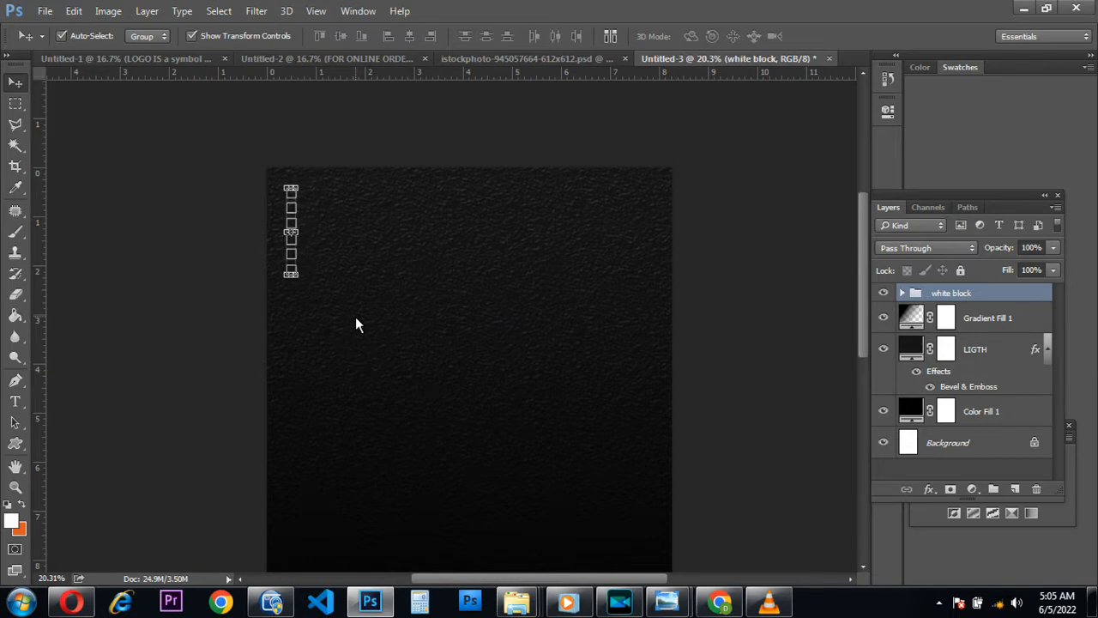
{"action": "left_click", "coordinate": [362, 330]}
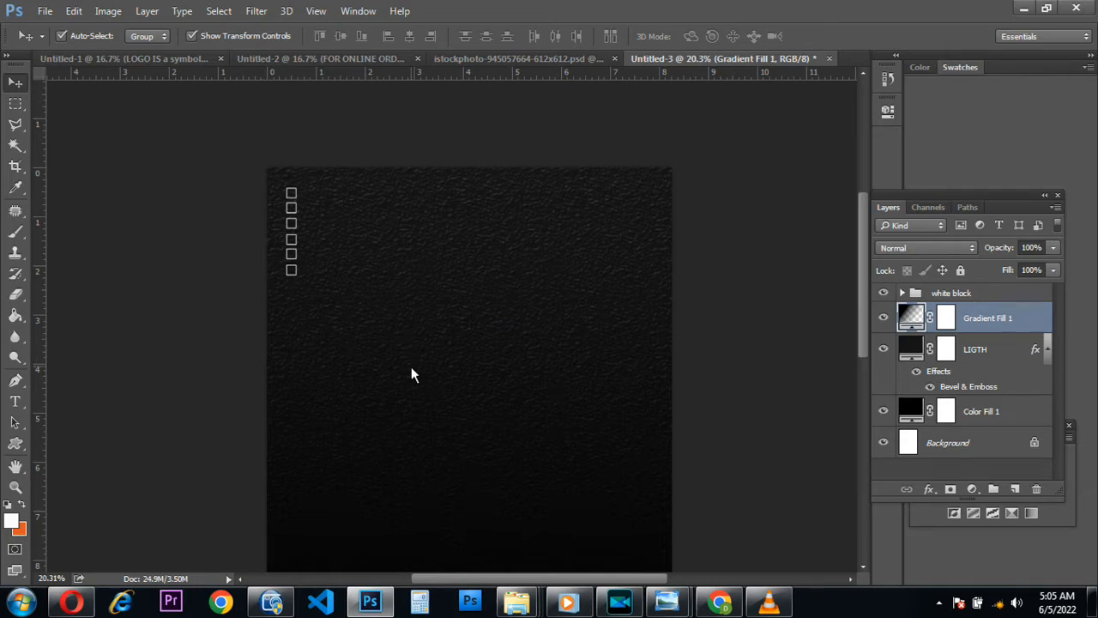
- Add the white text "SPECIAL" in 10 pt Vani Bold near the poster's top edge, to the right of the squares
{"action": "left_click", "coordinate": [15, 405]}
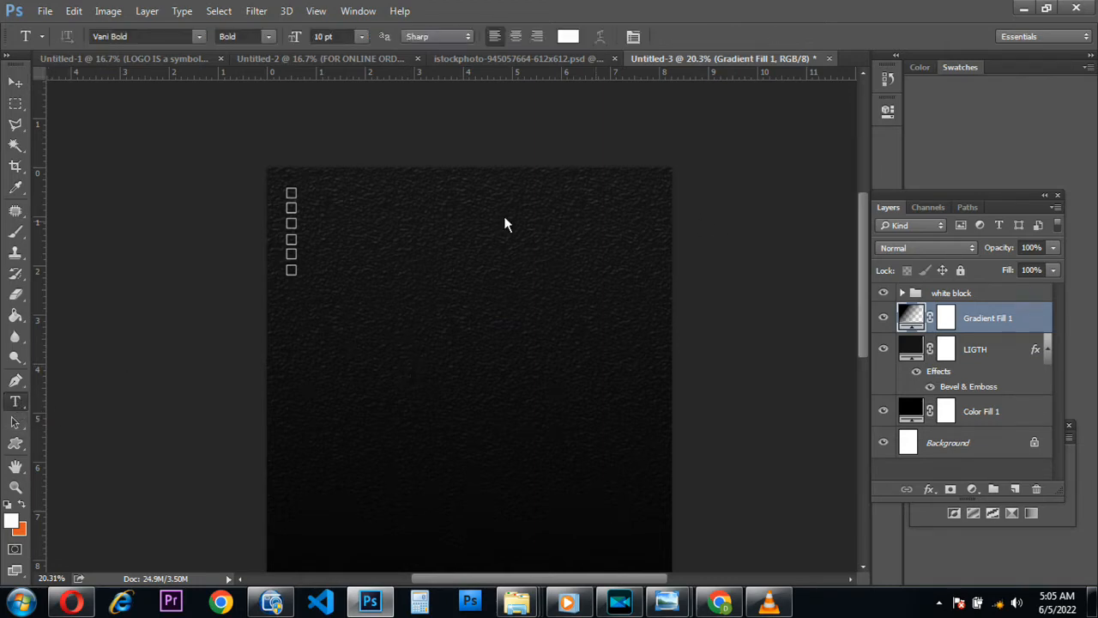
{"action": "left_click", "coordinate": [382, 199]}
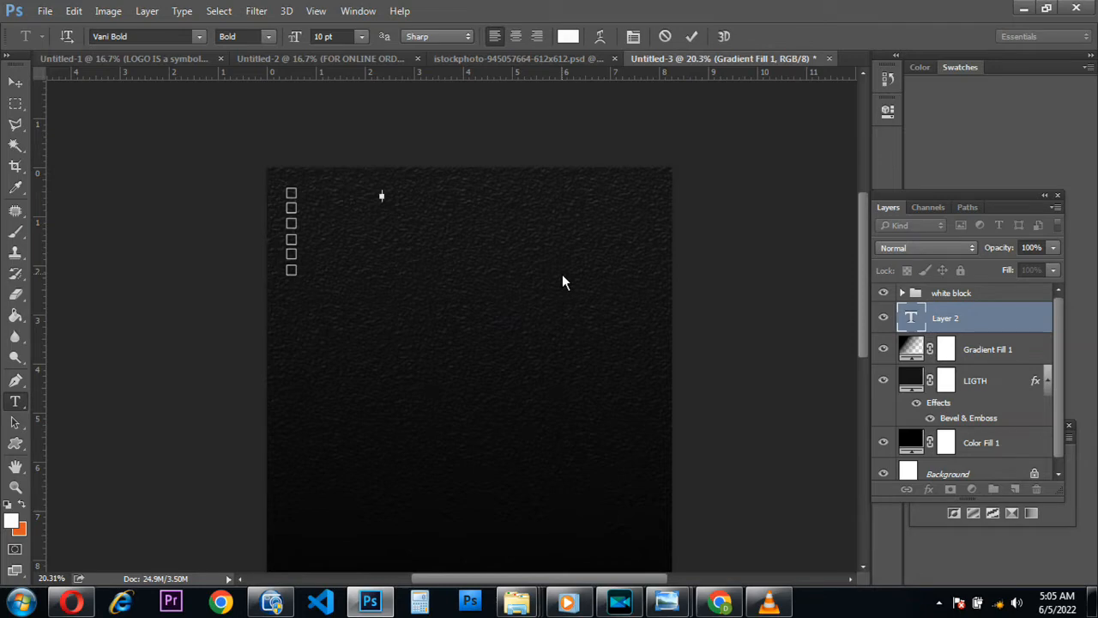
{"action": "type", "text": "SPECIAL"}
{"action": "left_click", "coordinate": [691, 36]}
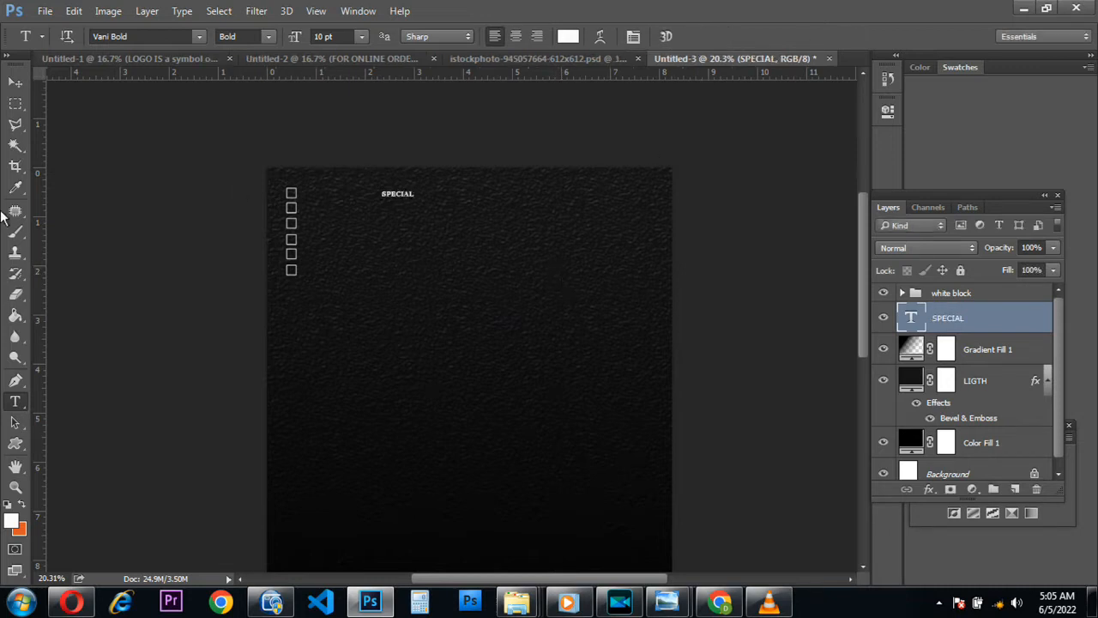
{"action": "left_click", "coordinate": [15, 82]}
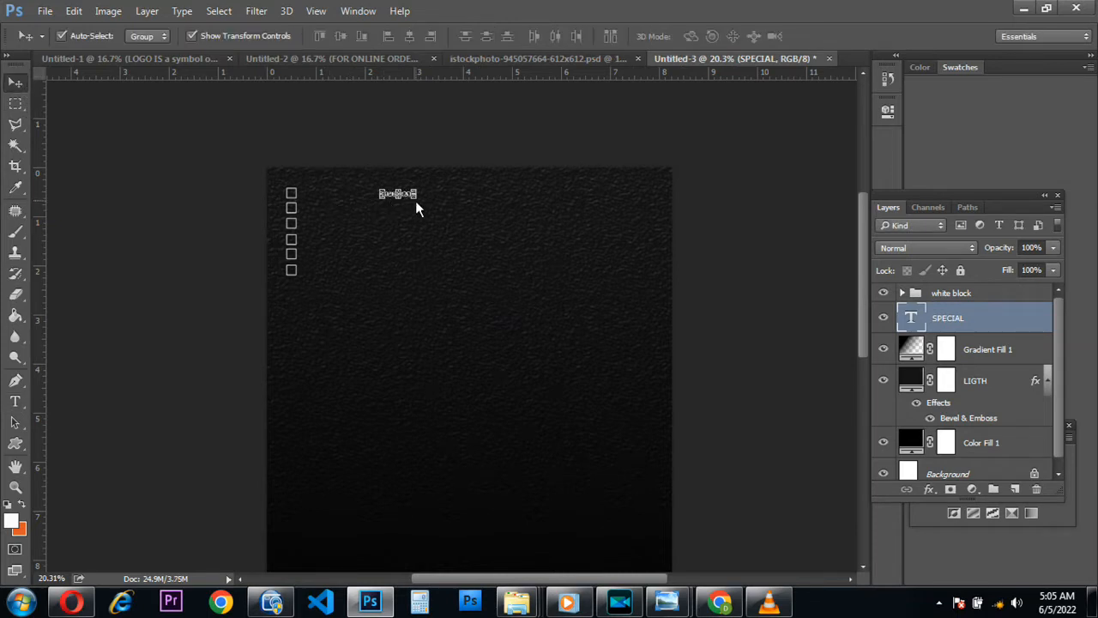
{"action": "key", "text": "ctrl+t"}
{"action": "left_click_drag", "start_coordinate": [416, 201], "coordinate": [442, 232]}
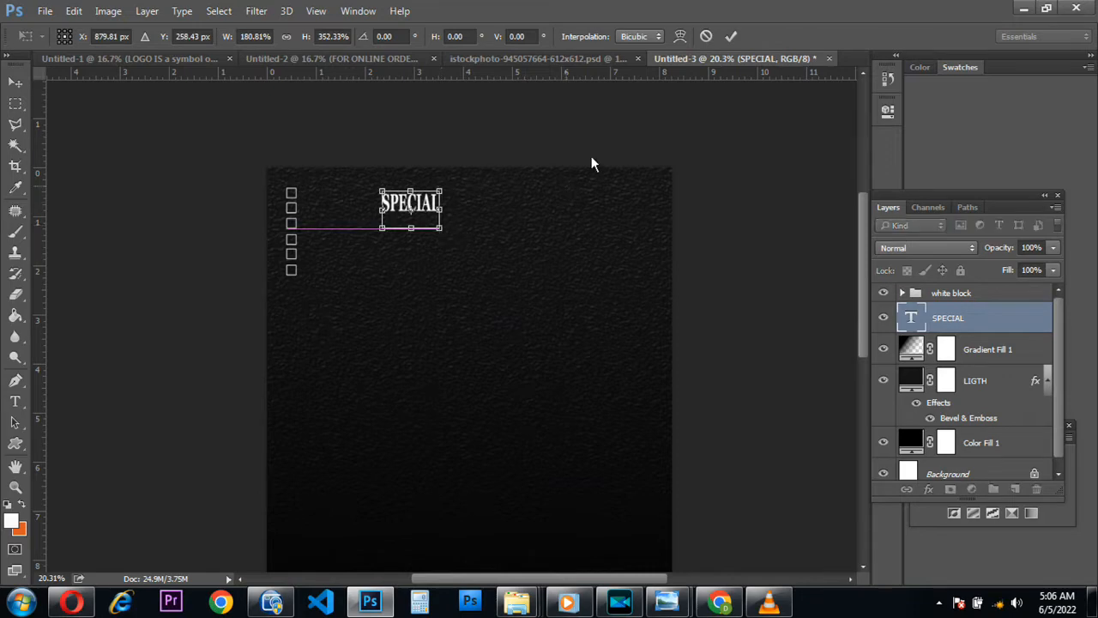
{"action": "left_click", "coordinate": [705, 36]}
- Enlarge the SPECIAL text proportionally to about half the poster's width and move it slightly up and left
{"action": "left_click_drag", "start_coordinate": [416, 198], "coordinate": [586, 304]}
{"action": "key", "text": "Return"}
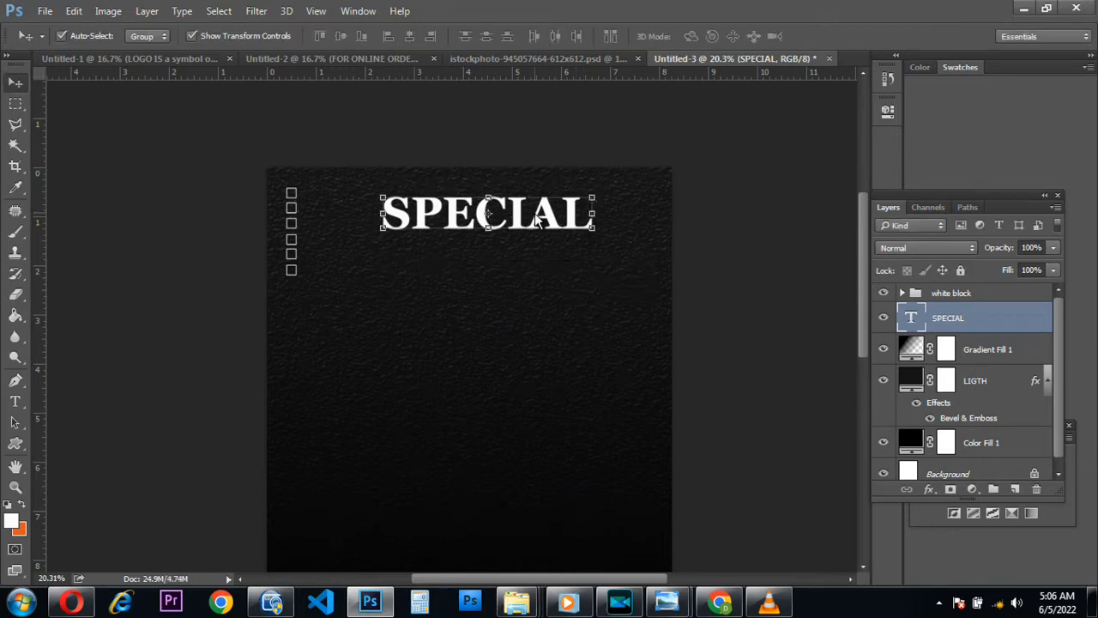
{"action": "mouse_move", "coordinate": [547, 222]}
{"action": "left_mouse_down"}
{"action": "mouse_move", "coordinate": [524, 214]}
{"action": "mouse_move", "coordinate": [532, 211]}
{"action": "left_mouse_up"}
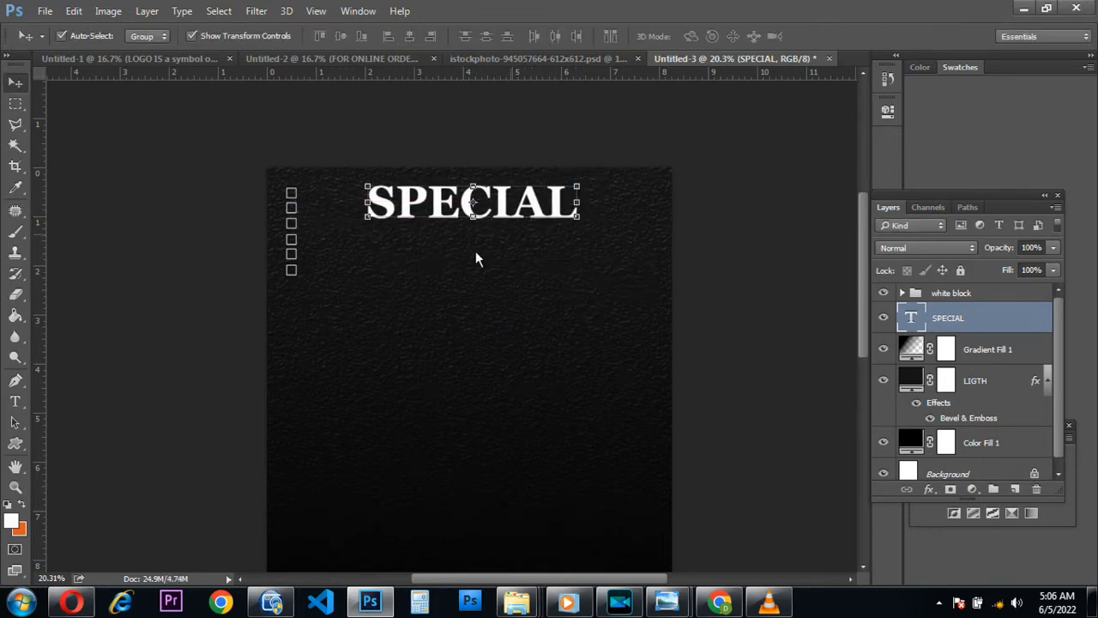
- Add a separate white text layer reading "BURGER" below the SPECIAL heading, in 10 pt Vani Bold
{"action": "left_click", "coordinate": [14, 400]}
{"action": "left_click", "coordinate": [370, 281]}
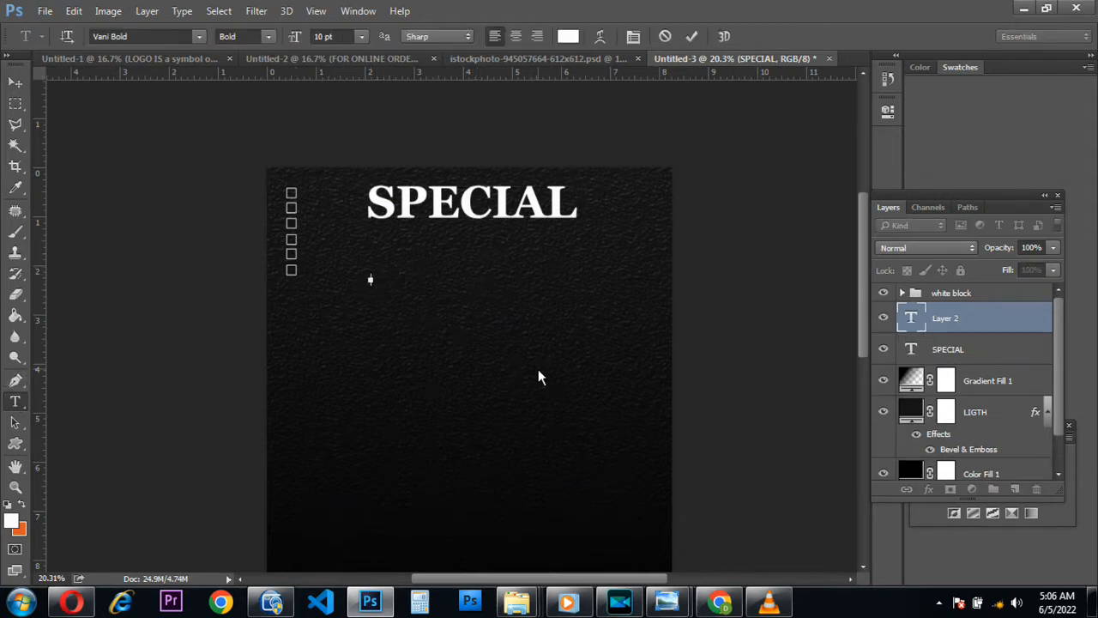
{"action": "type", "text": "BURGER"}
{"action": "left_click", "coordinate": [692, 36]}
{"action": "left_click", "coordinate": [15, 82]}
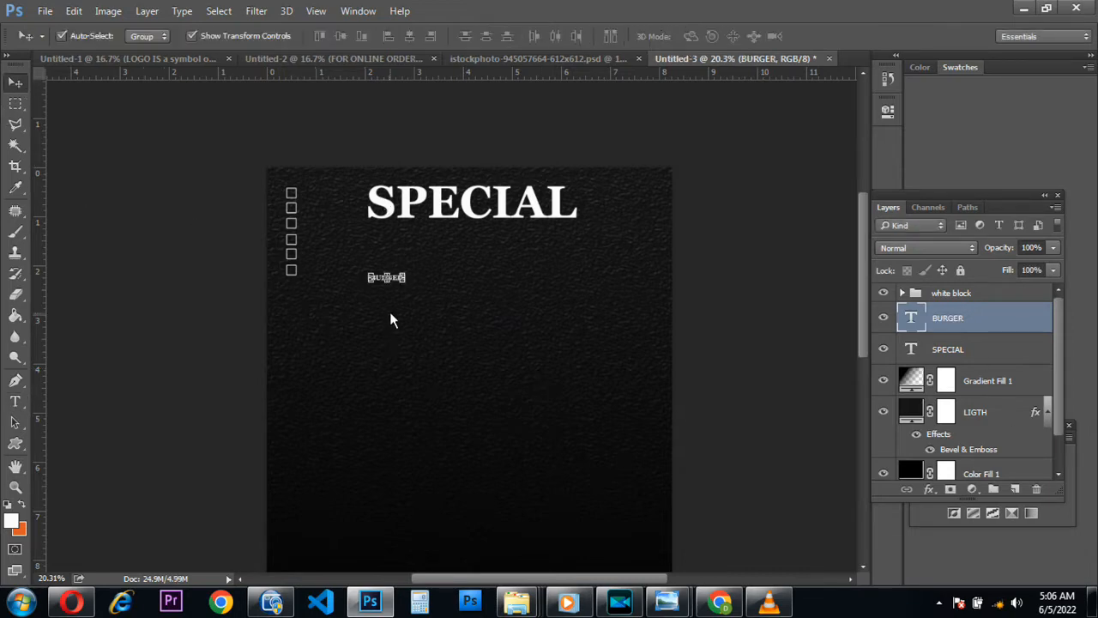
- Enlarge the BURGER text to slightly wider than SPECIAL and place it below the heading with their right edges aligned
{"action": "key", "text": "ctrl+t"}
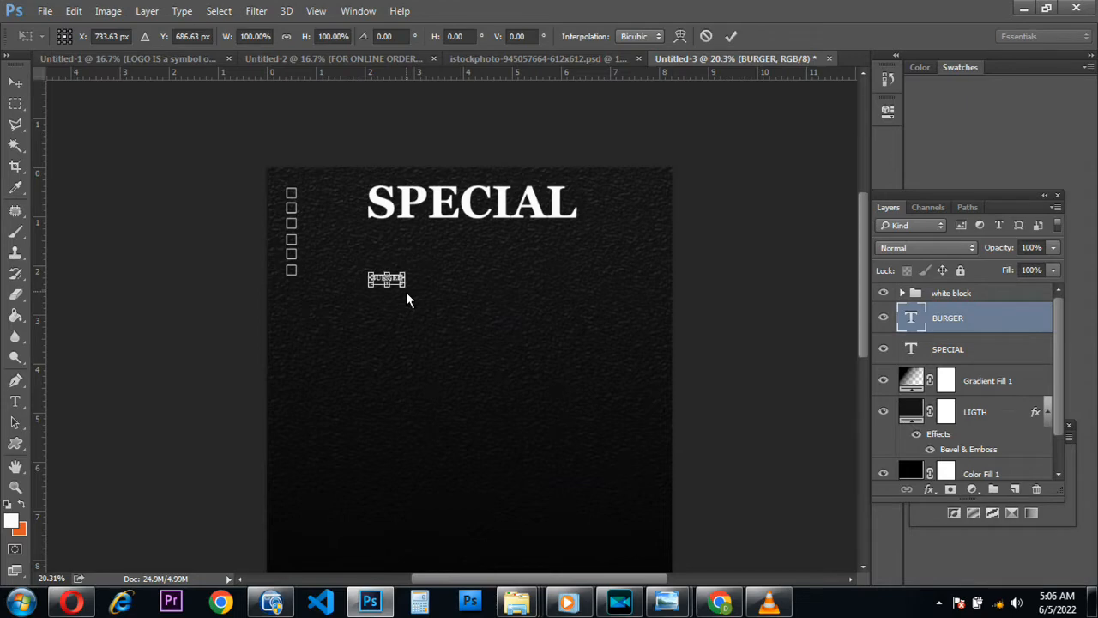
{"action": "left_click_drag", "start_coordinate": [407, 298], "coordinate": [500, 352]}
{"action": "left_click_drag", "start_coordinate": [453, 292], "coordinate": [518, 335]}
{"action": "key", "text": "Return"}
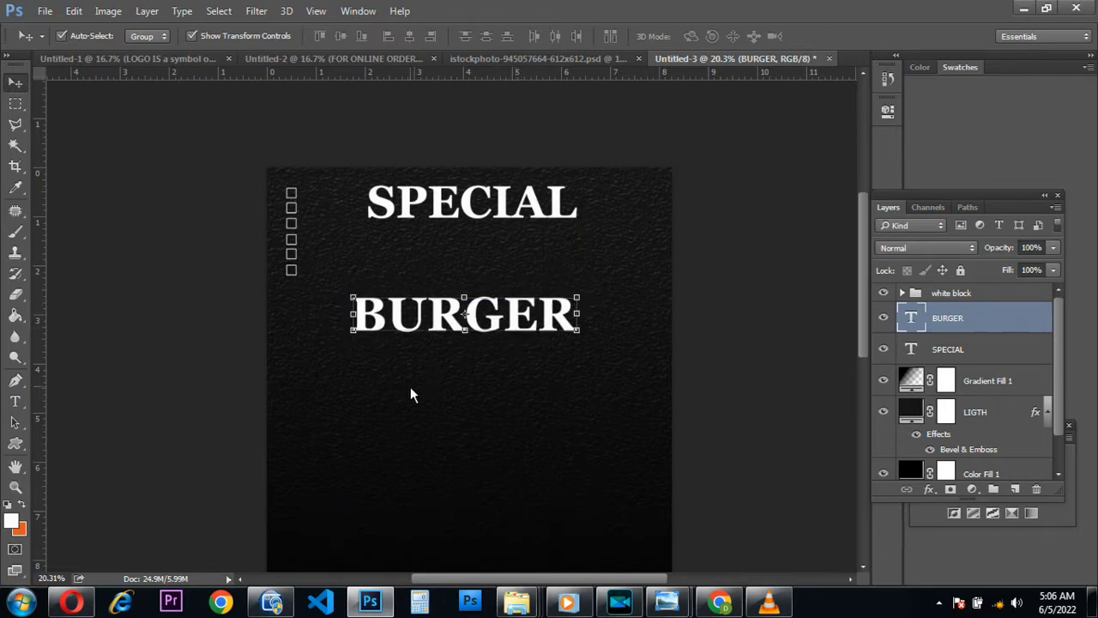
- Preview alternative typefaces on the SPECIAL heading, comparing serif and sans-serif fonts such as Verdana, Tahoma, Source Sans Pro, Times New Roman and Trajan Pro
{"action": "left_click", "coordinate": [414, 209]}
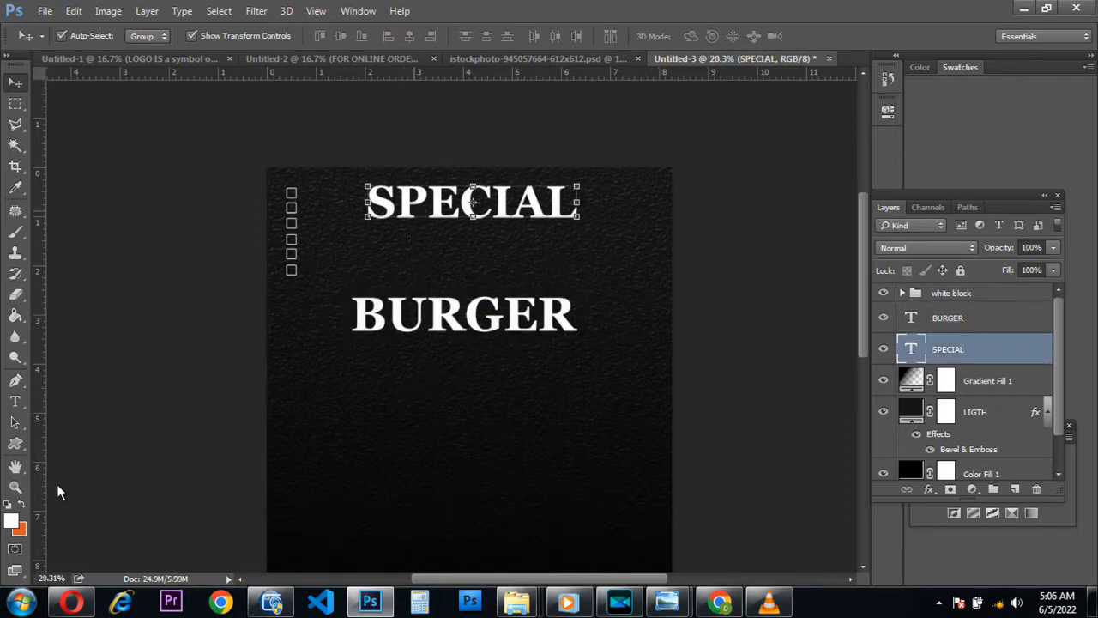
{"action": "left_click_drag", "start_coordinate": [509, 580], "coordinate": [468, 584]}
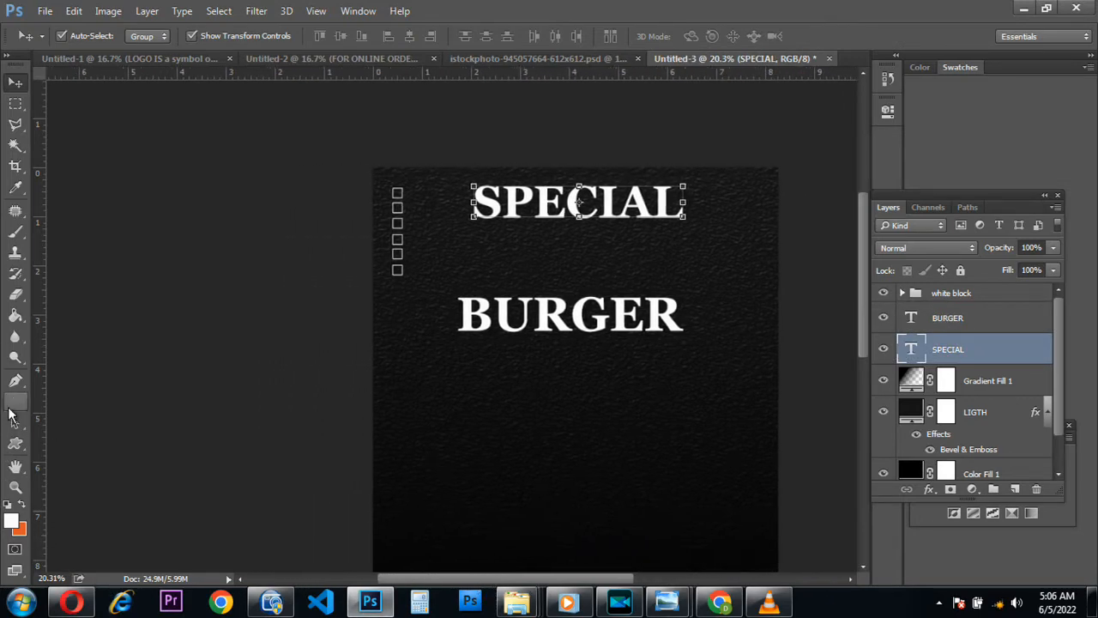
{"action": "left_click", "coordinate": [12, 403]}
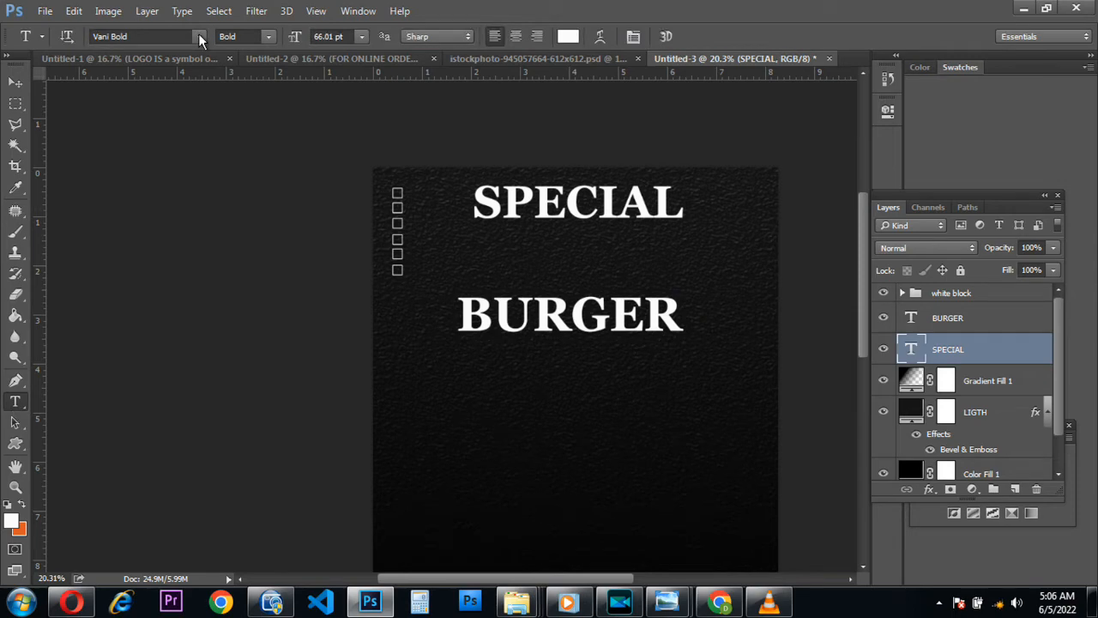
{"action": "left_click", "coordinate": [199, 36]}
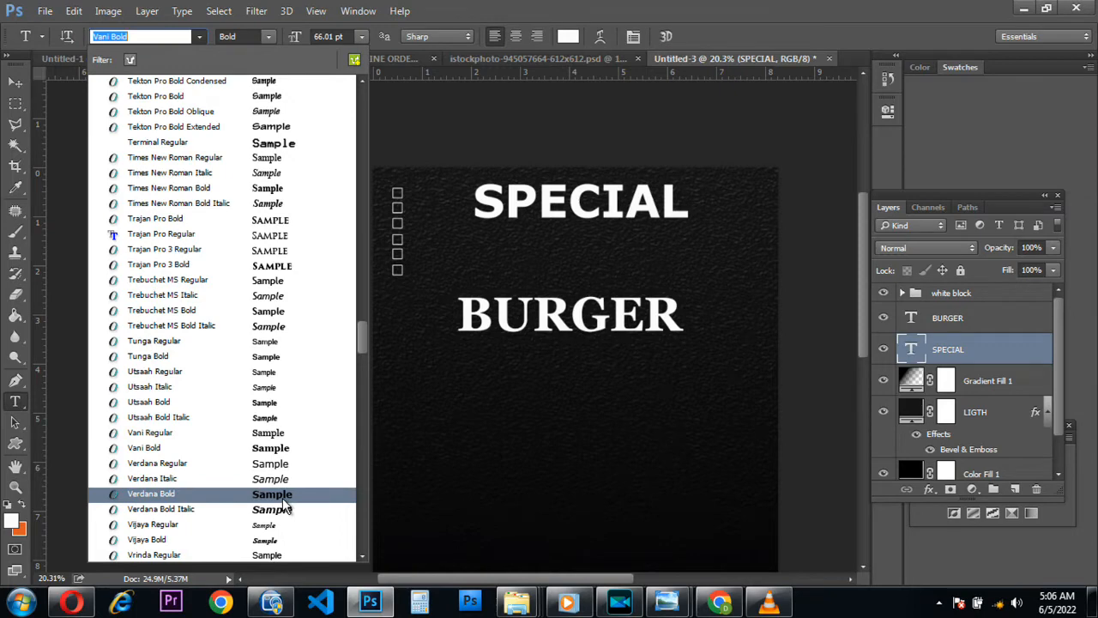
{"action": "scroll", "coordinate": [283, 503], "scroll_direction": "down", "scroll_amount": 1}
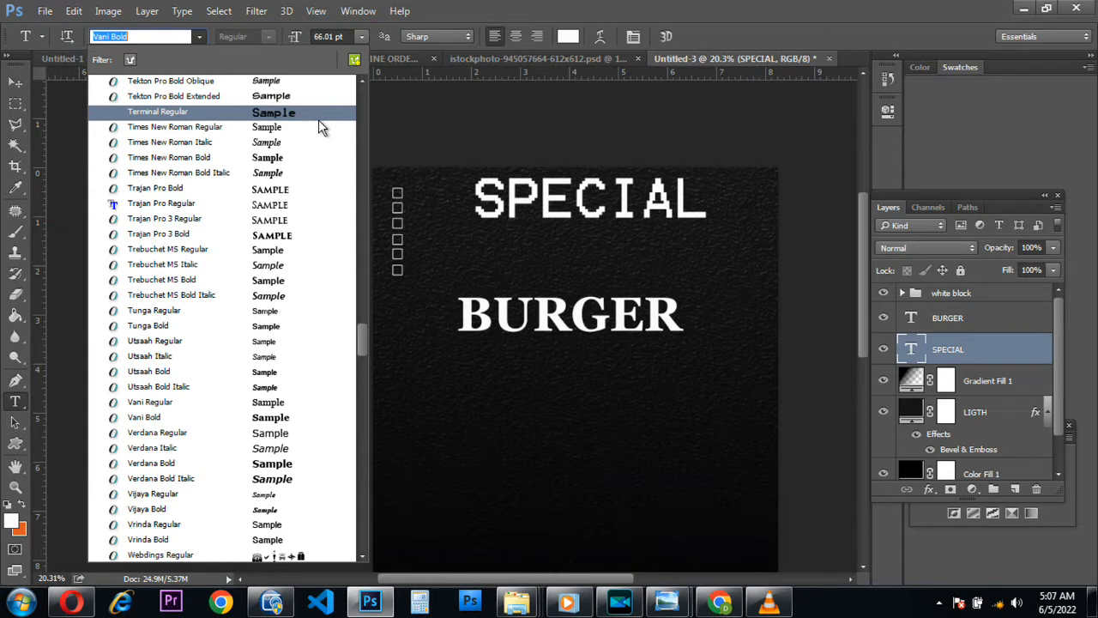
{"action": "scroll", "coordinate": [319, 127], "scroll_direction": "up", "scroll_amount": 3}
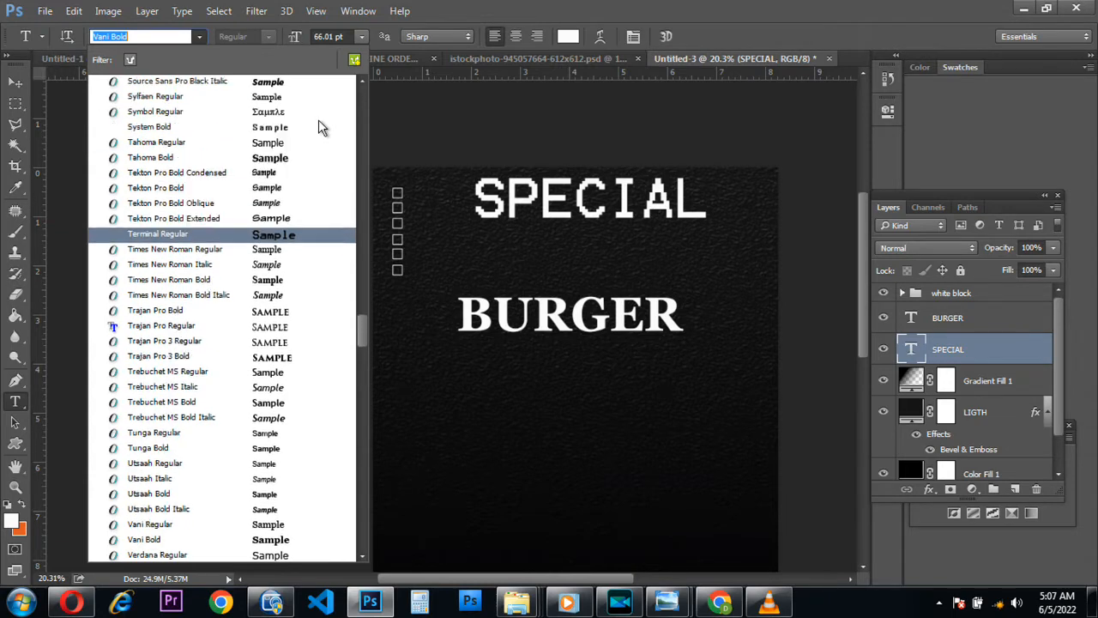
{"action": "scroll", "coordinate": [276, 182], "scroll_direction": "up", "scroll_amount": 2}
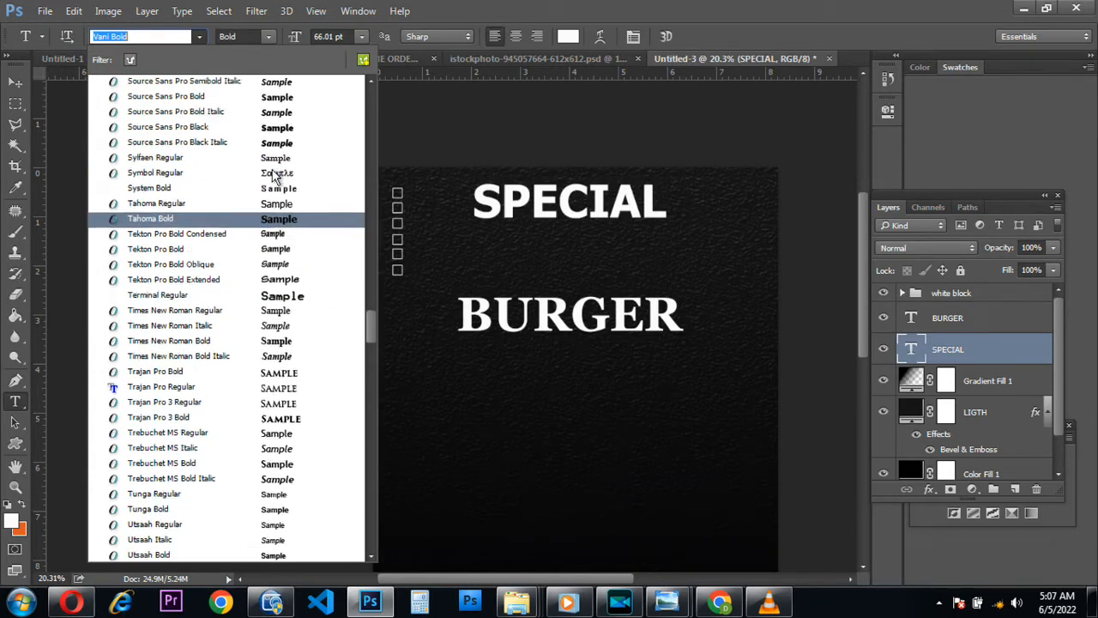
{"action": "scroll", "coordinate": [288, 171], "scroll_direction": "up", "scroll_amount": 2}
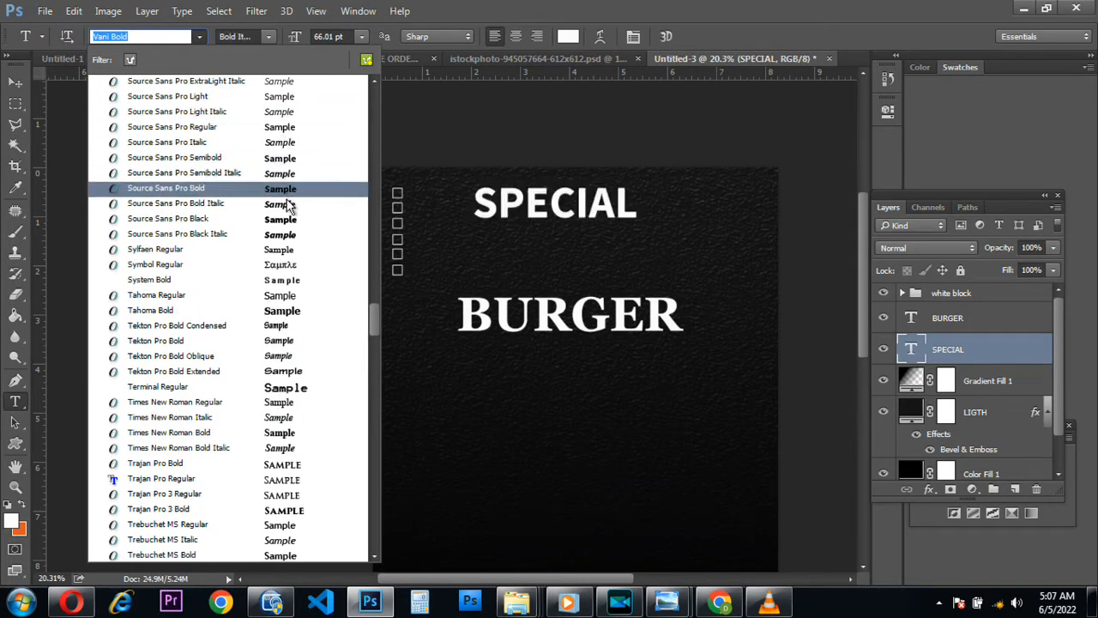
{"action": "scroll", "coordinate": [290, 205], "scroll_direction": "up", "scroll_amount": 2}
{"action": "scroll", "coordinate": [290, 205], "scroll_direction": "up", "scroll_amount": 2}
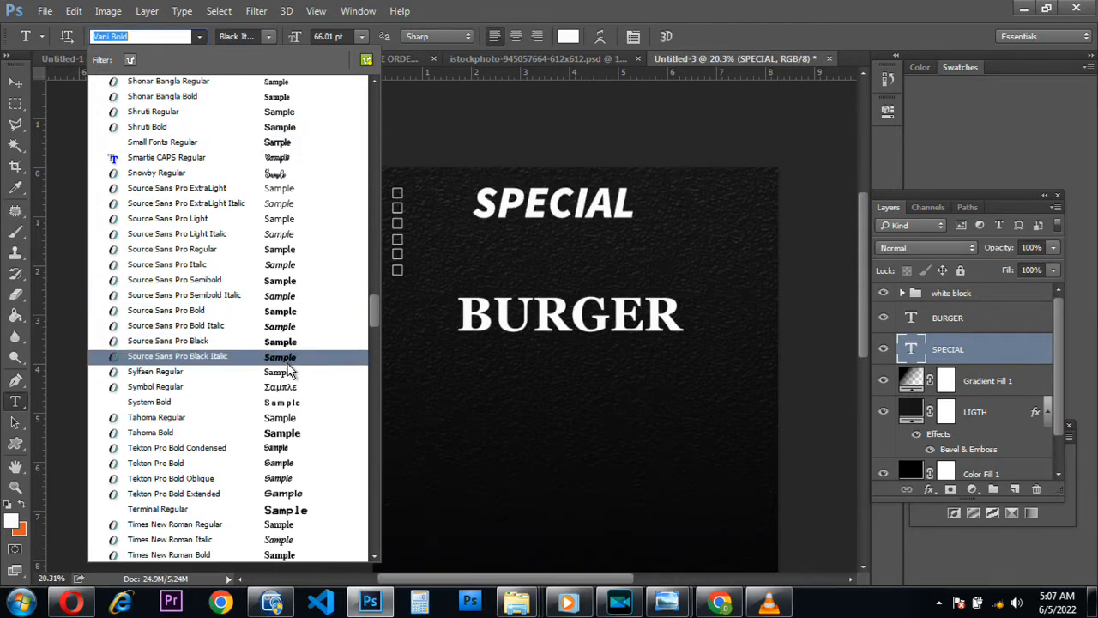
{"action": "scroll", "coordinate": [287, 454], "scroll_direction": "down", "scroll_amount": 2}
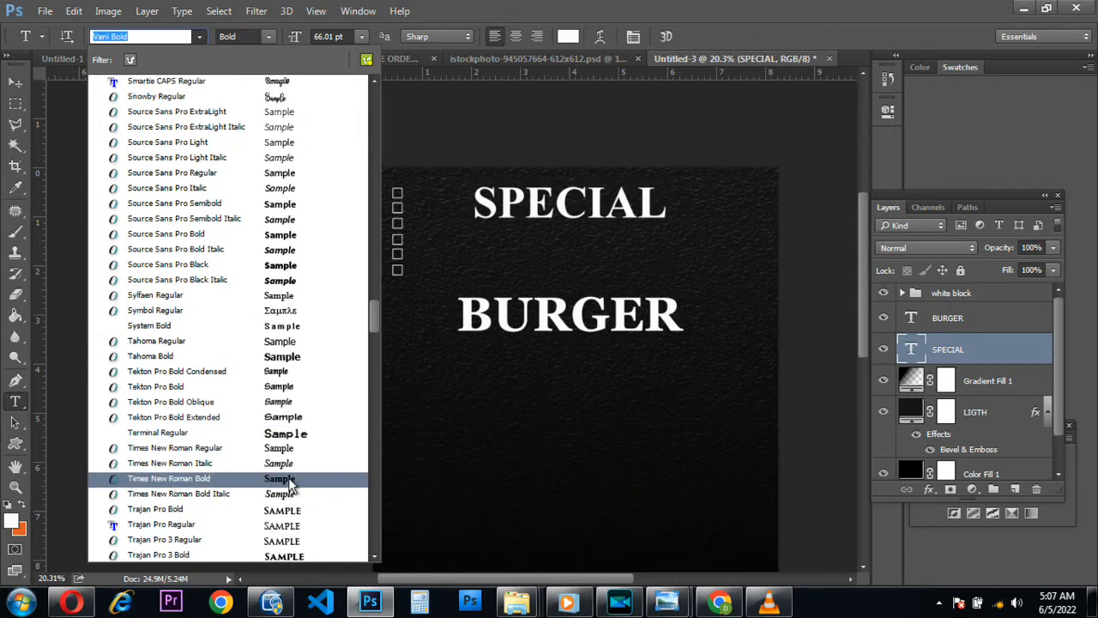
{"action": "scroll", "coordinate": [290, 486], "scroll_direction": "down", "scroll_amount": 1}
{"action": "scroll", "coordinate": [289, 486], "scroll_direction": "down", "scroll_amount": 1}
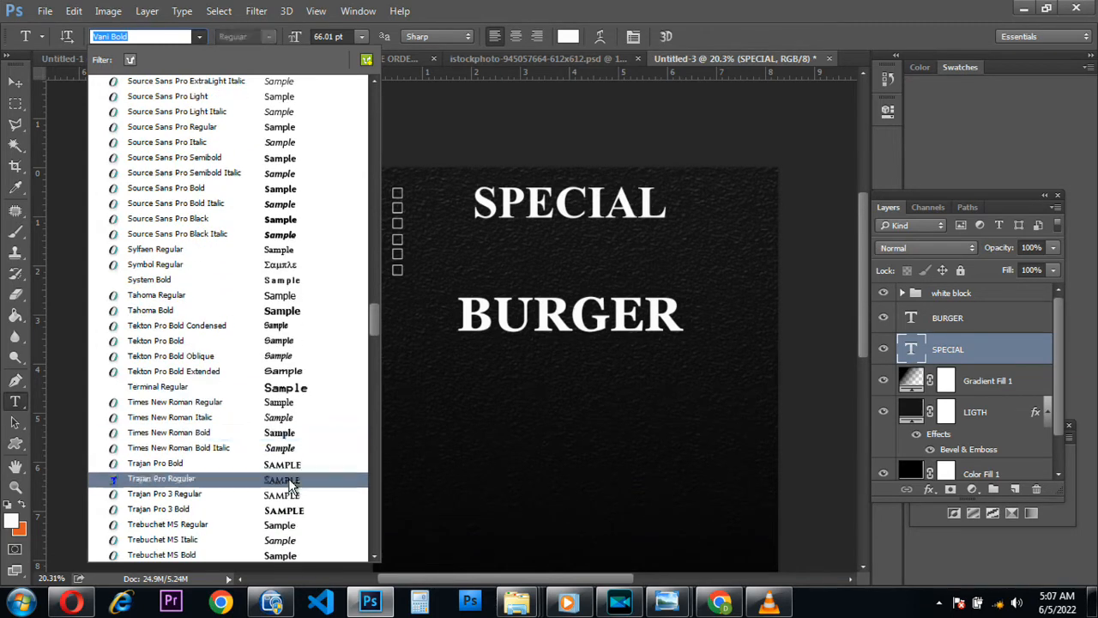
{"action": "scroll", "coordinate": [288, 487], "scroll_direction": "down", "scroll_amount": 1}
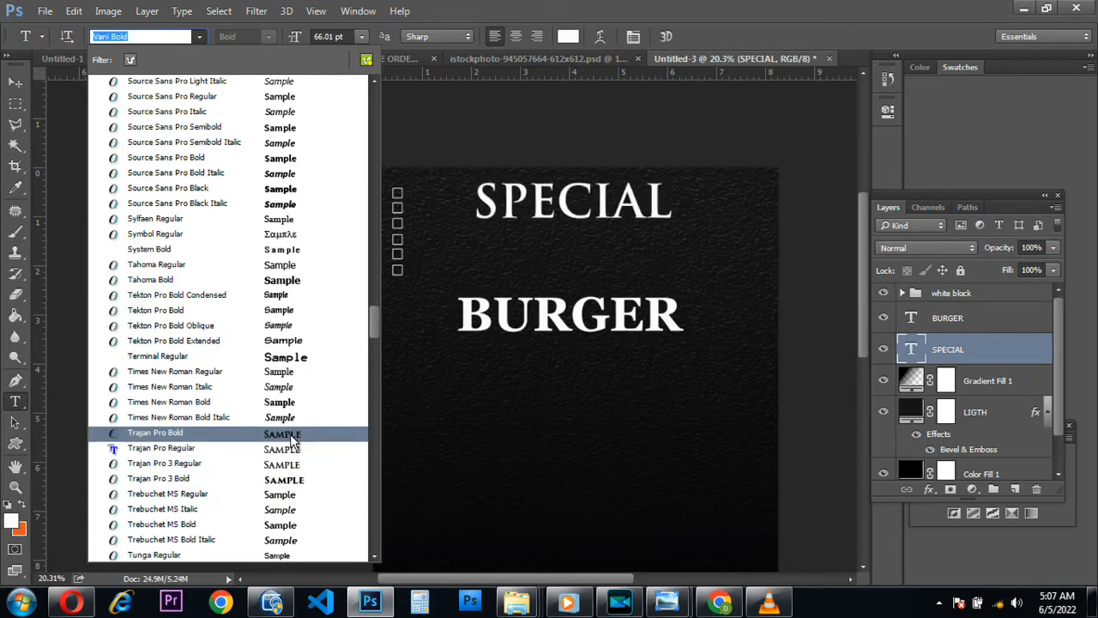
{"action": "left_click", "coordinate": [438, 443]}
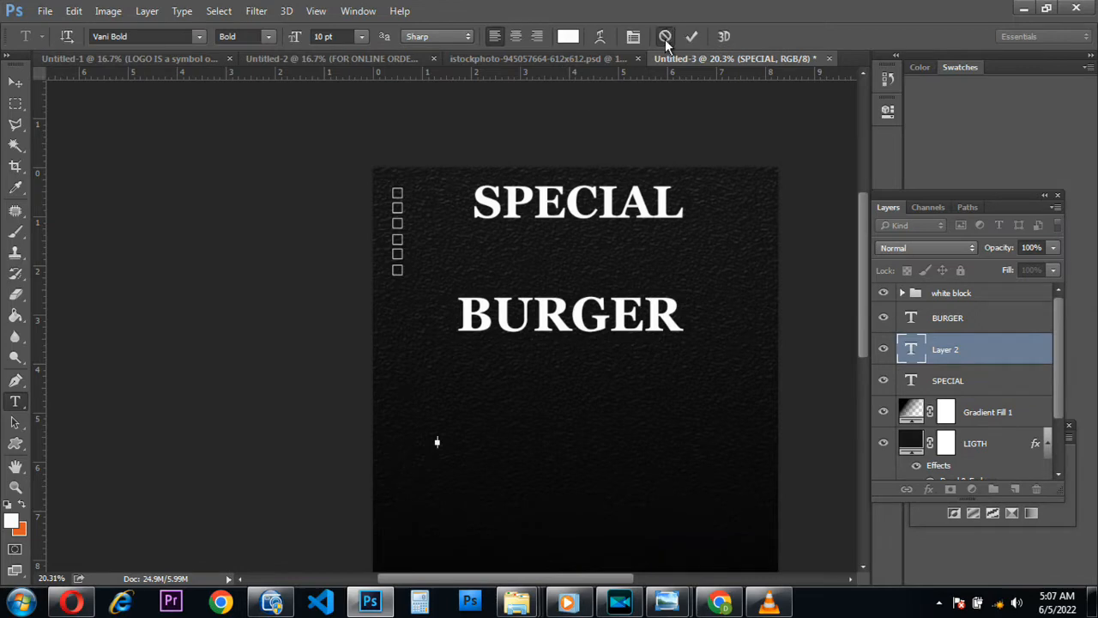
{"action": "left_click", "coordinate": [664, 36]}
- Shrink the SPECIAL text proportionally to about 43.6 pt and place it above the middle of BURGER
{"action": "left_click", "coordinate": [19, 89]}
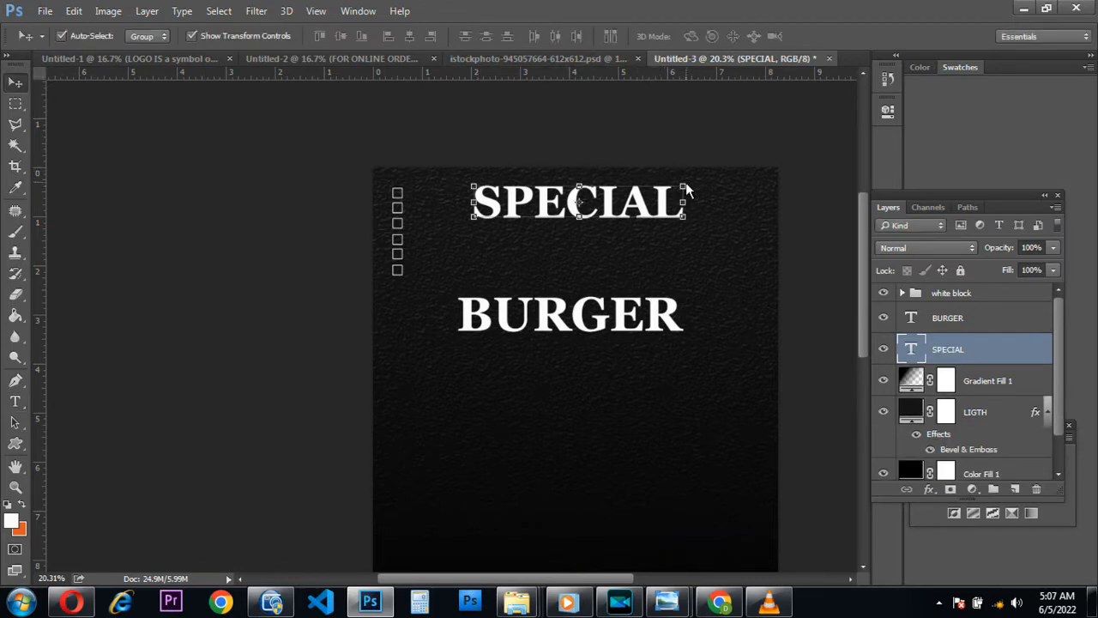
{"action": "left_click_drag", "start_coordinate": [684, 183], "coordinate": [621, 212]}
{"action": "key", "text": "Return"}
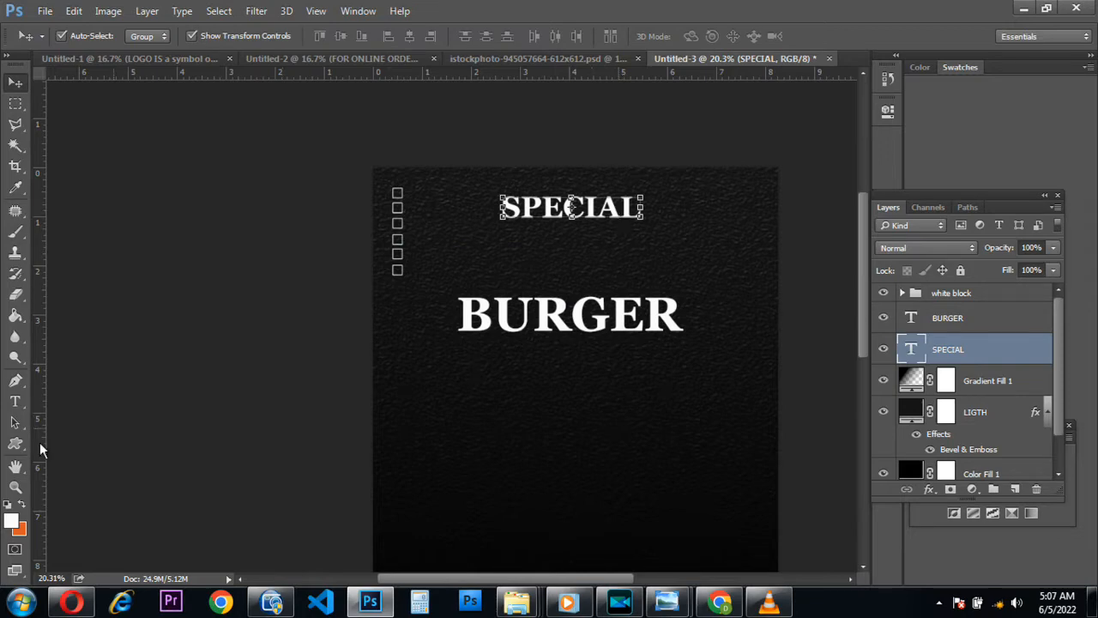
- Change the SPECIAL text colour to golden yellow, f8ce0b
{"action": "left_click", "coordinate": [15, 401]}
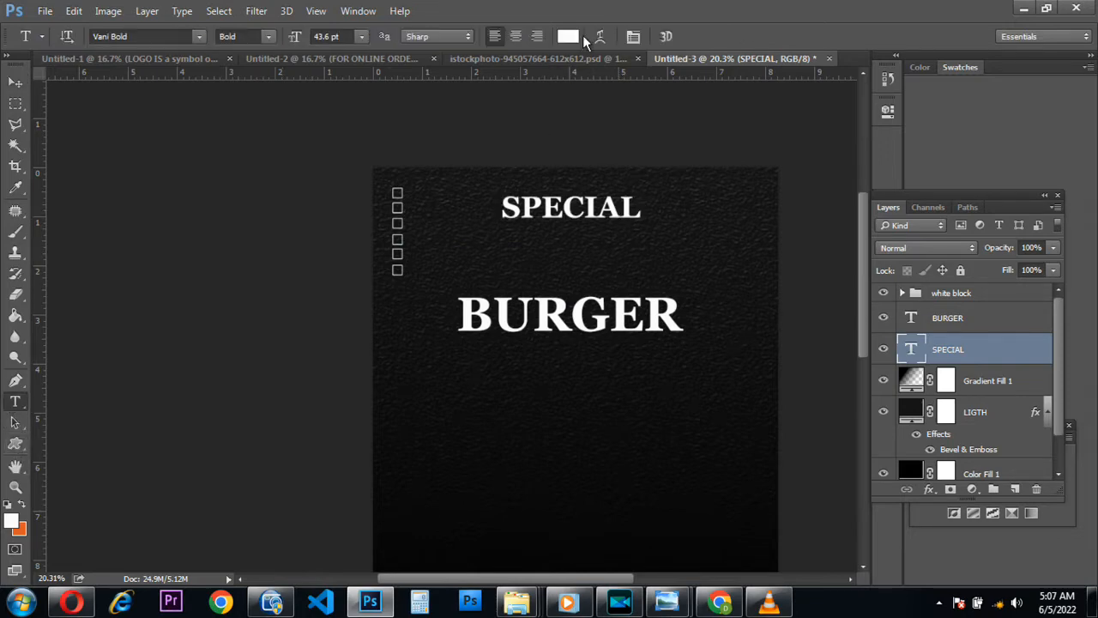
{"action": "left_click", "coordinate": [567, 36]}
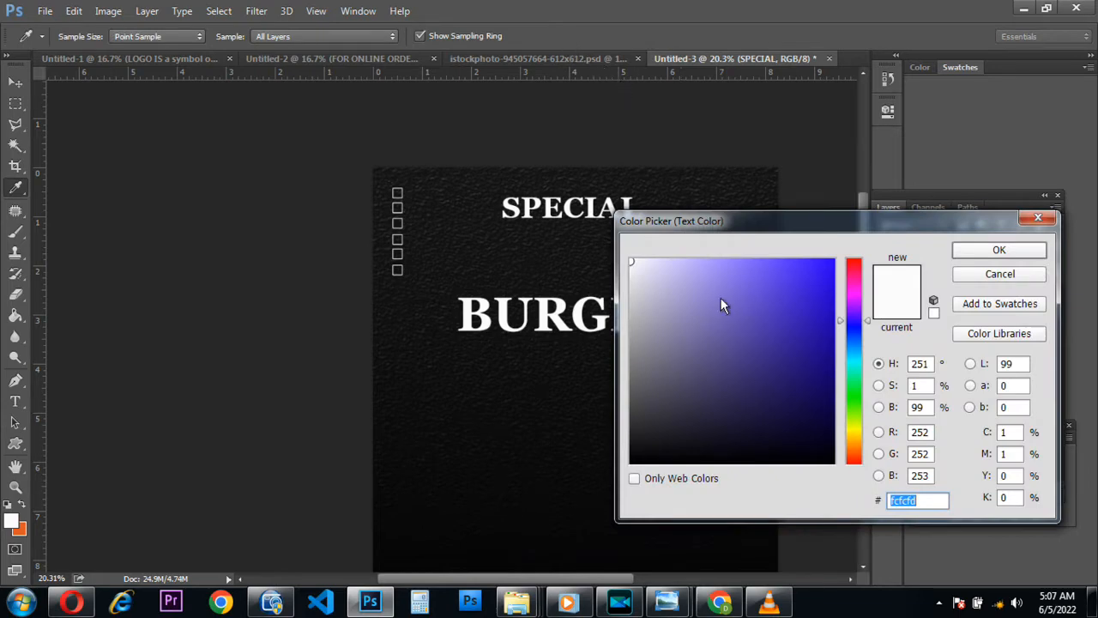
{"action": "left_click_drag", "start_coordinate": [846, 425], "coordinate": [857, 429]}
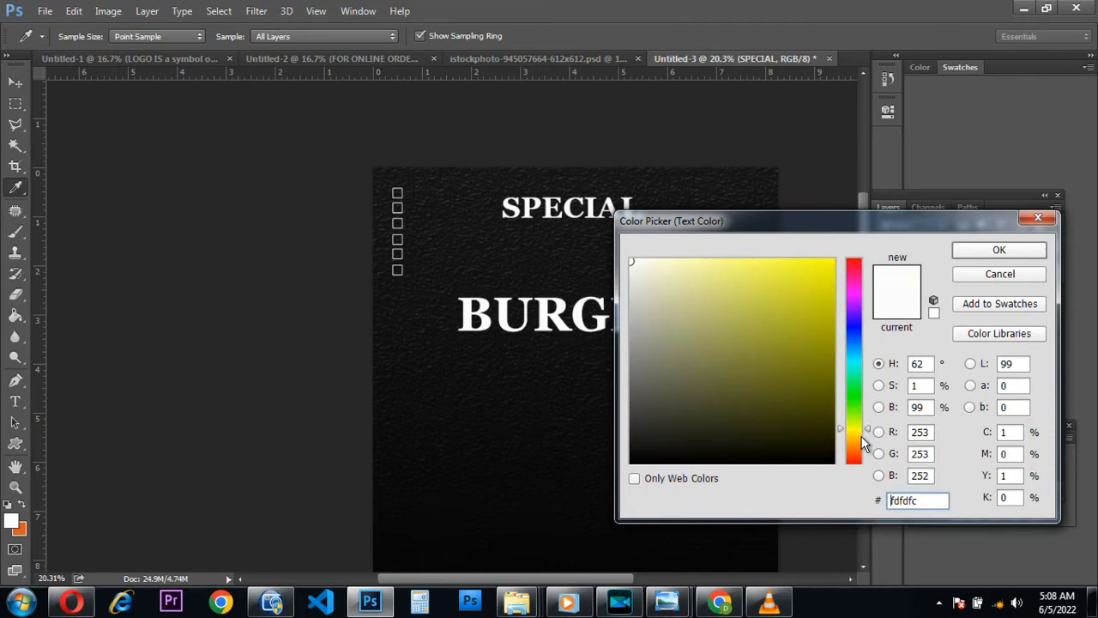
{"action": "left_click", "coordinate": [856, 435]}
{"action": "left_click", "coordinate": [826, 266]}
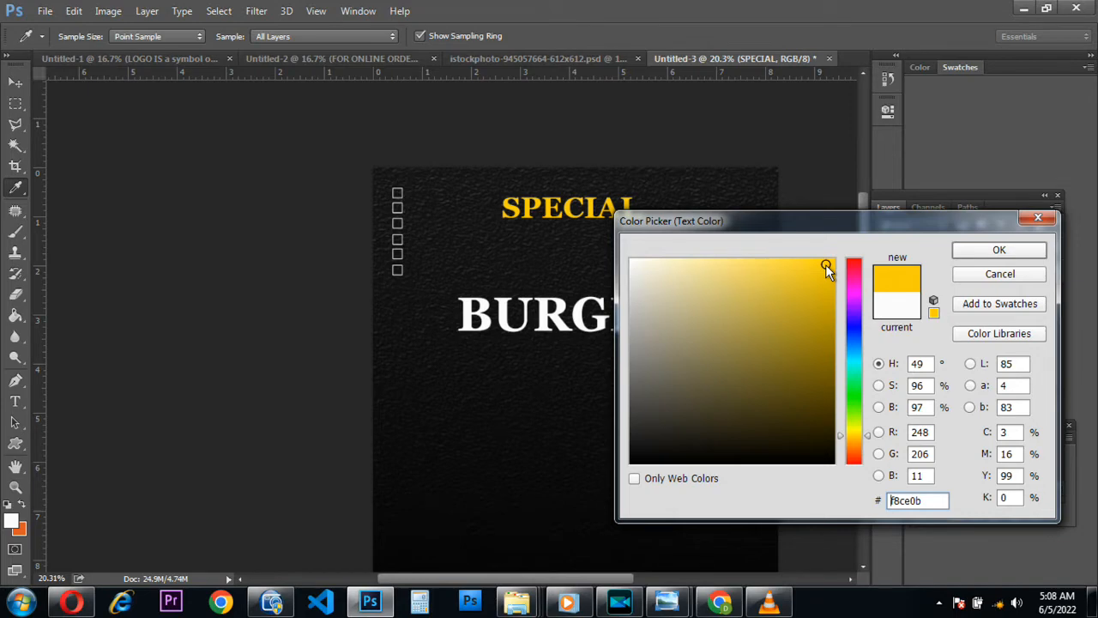
{"action": "left_click", "coordinate": [998, 250]}
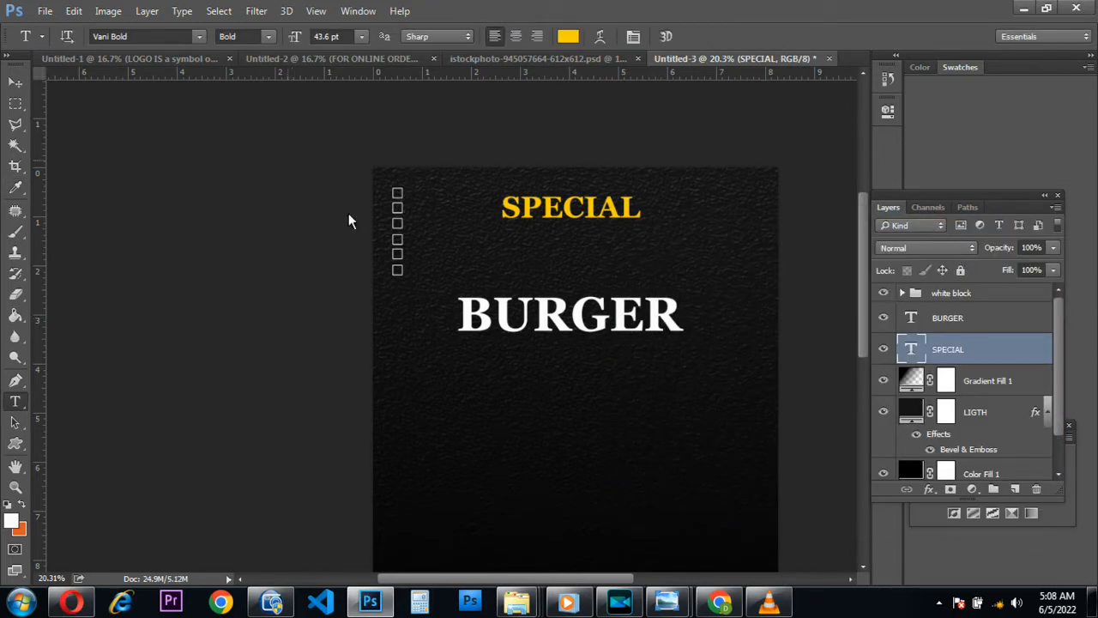
- Change the font of the BURGER text layer to Smartie CAPS Regular
{"action": "left_click", "coordinate": [961, 319]}
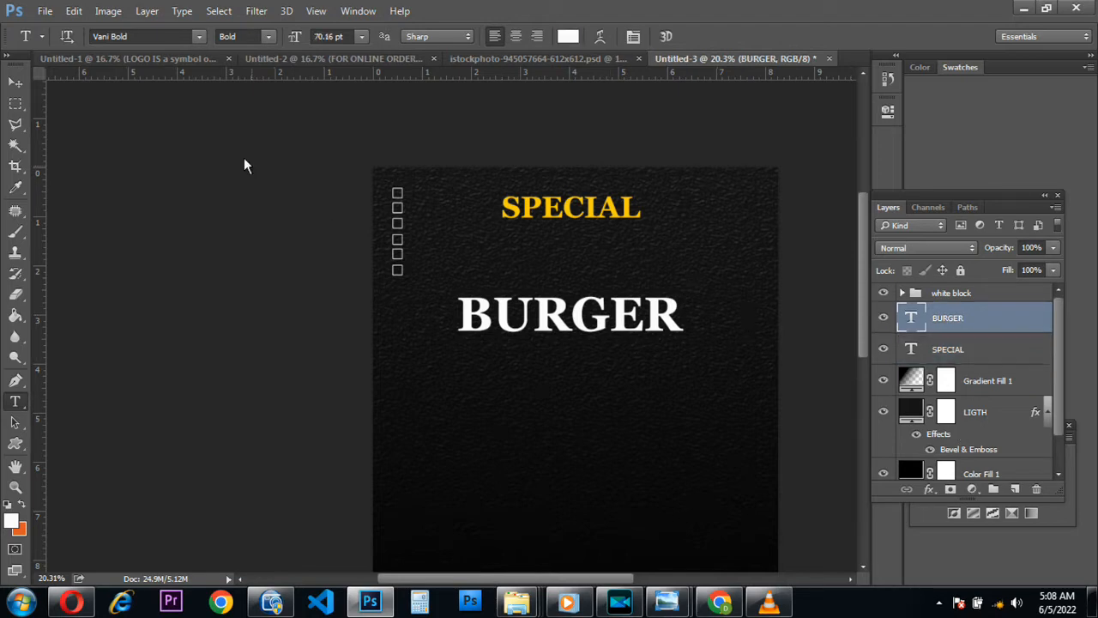
{"action": "left_click", "coordinate": [199, 36]}
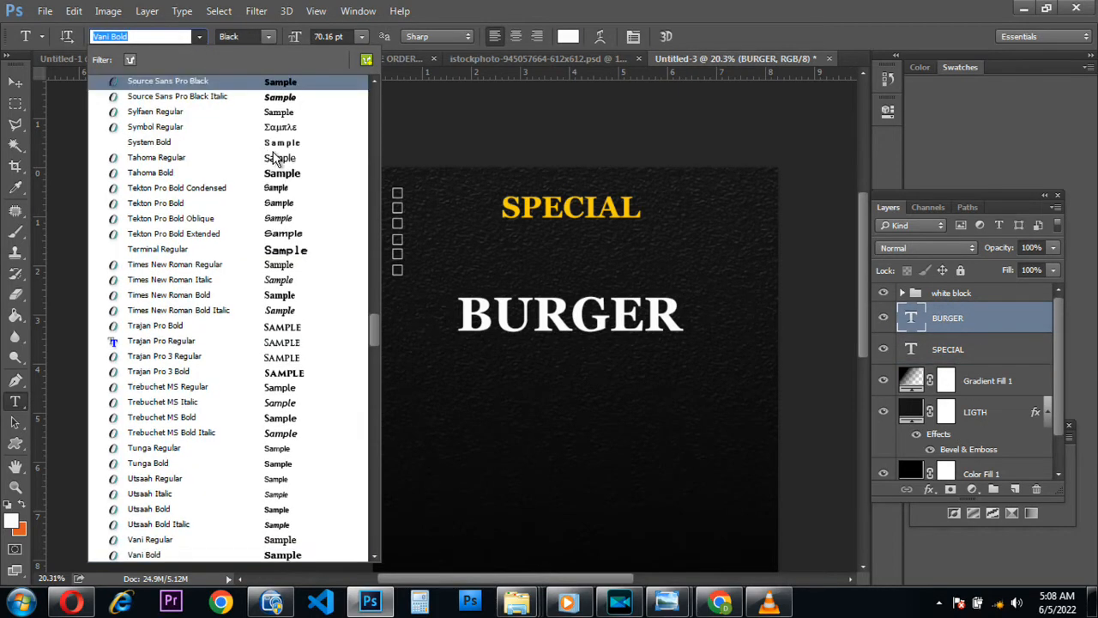
{"action": "scroll", "coordinate": [277, 158], "scroll_direction": "up", "scroll_amount": 6}
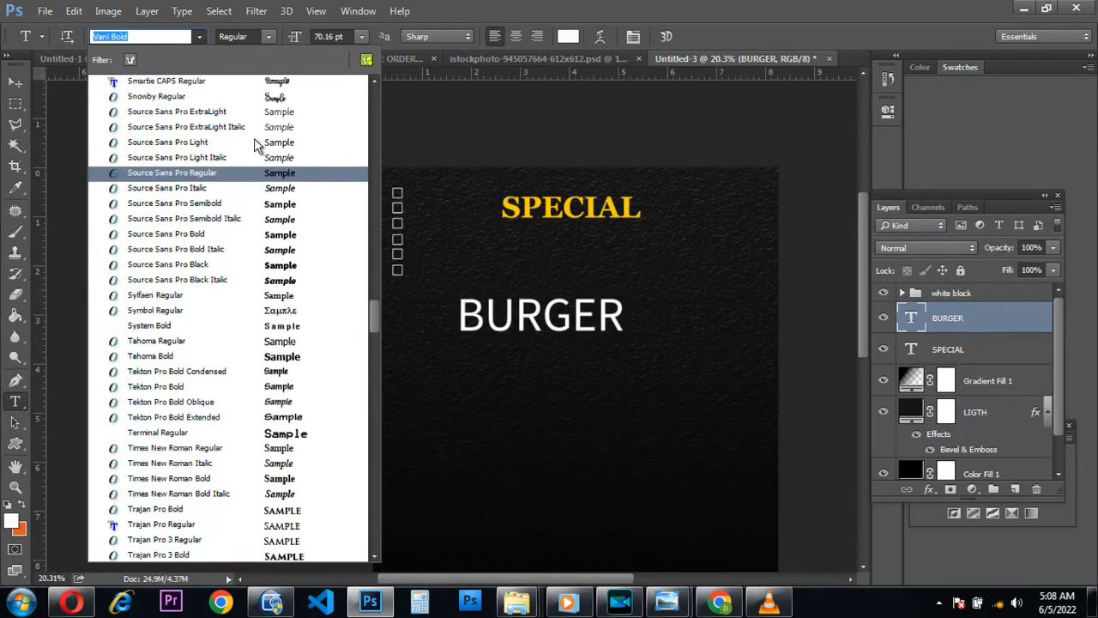
{"action": "scroll", "coordinate": [254, 144], "scroll_direction": "up", "scroll_amount": 8}
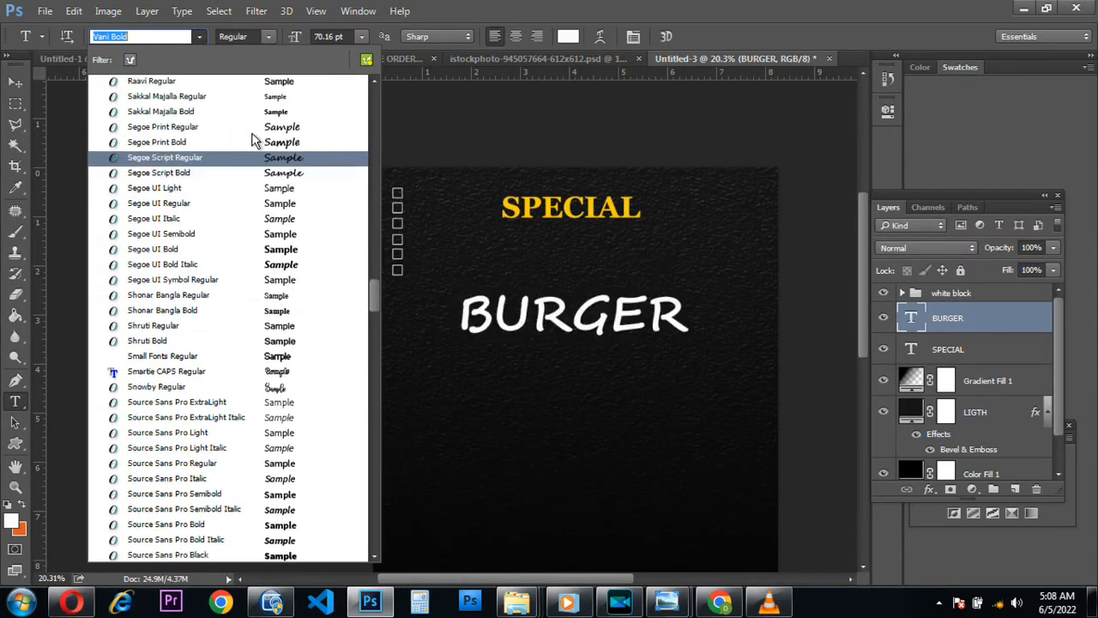
{"action": "scroll", "coordinate": [251, 132], "scroll_direction": "up", "scroll_amount": 1}
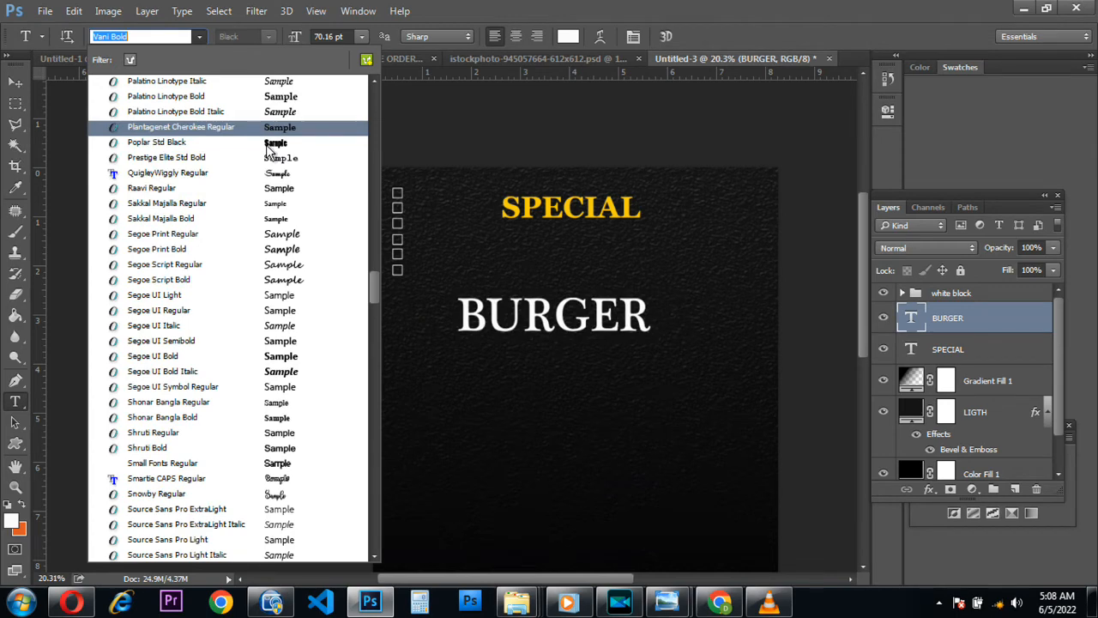
{"action": "left_click", "coordinate": [289, 483]}
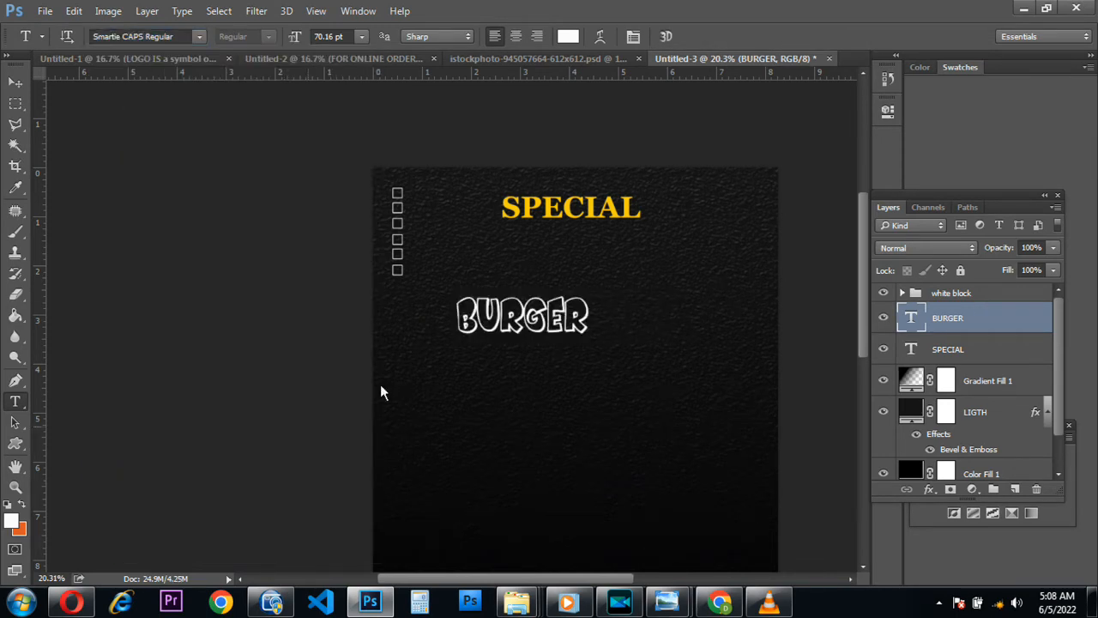
- Recolour the BURGER text with the golden yellow sampled from the SPECIAL heading, f7cd0c
{"action": "left_click", "coordinate": [570, 36]}
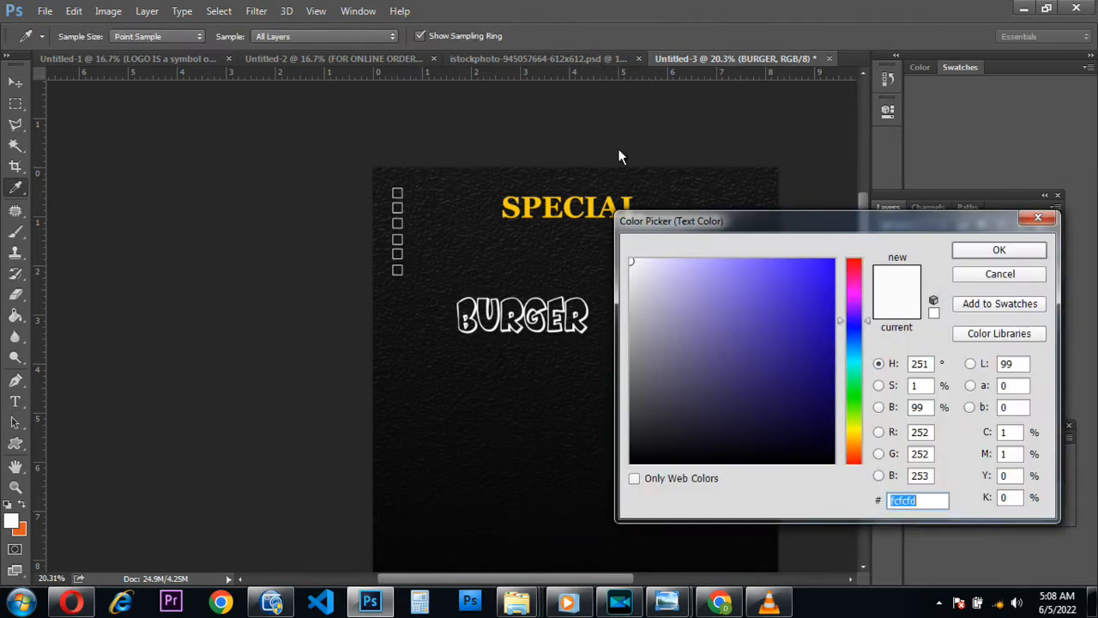
{"action": "left_click", "coordinate": [568, 213]}
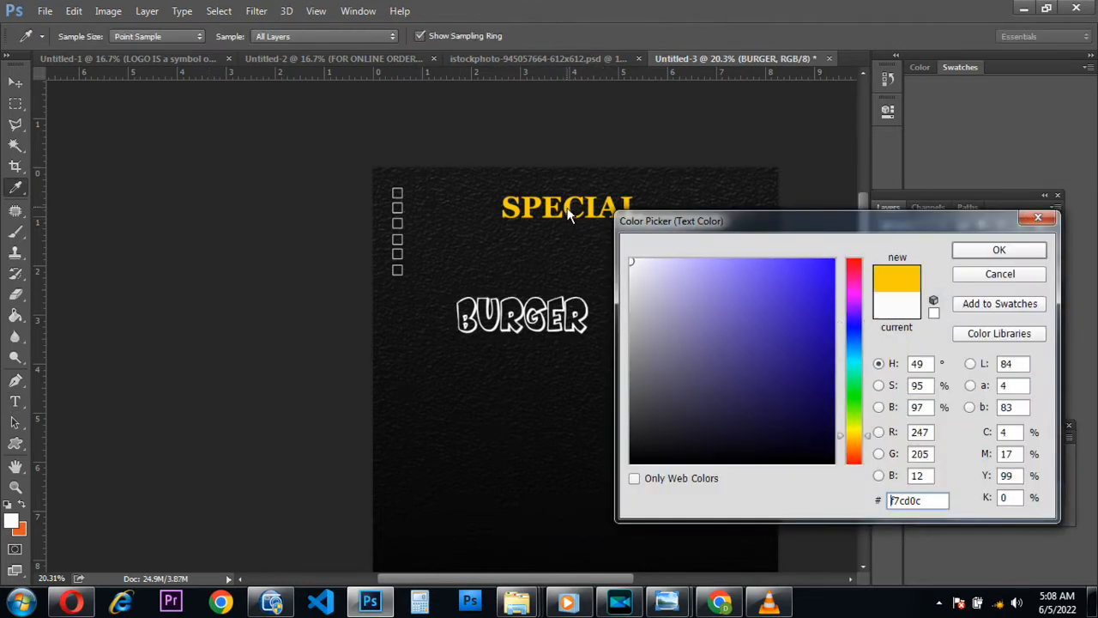
{"action": "left_click", "coordinate": [999, 250]}
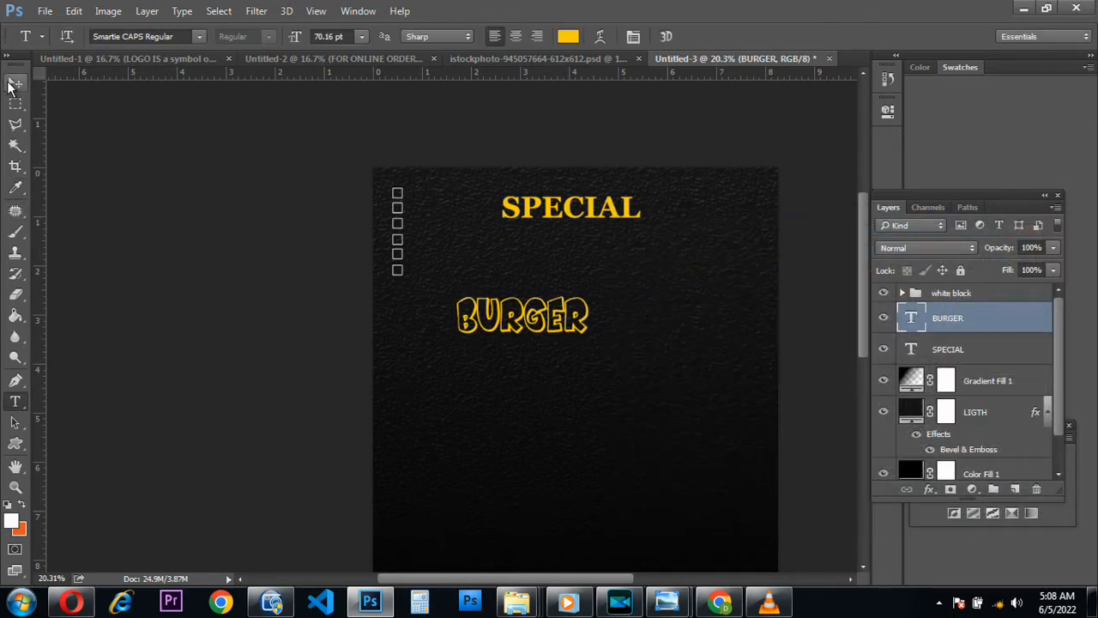
- Enlarge the BURGER text proportionally to about 197% and move it up directly beneath the SPECIAL heading
{"action": "left_click", "coordinate": [16, 82]}
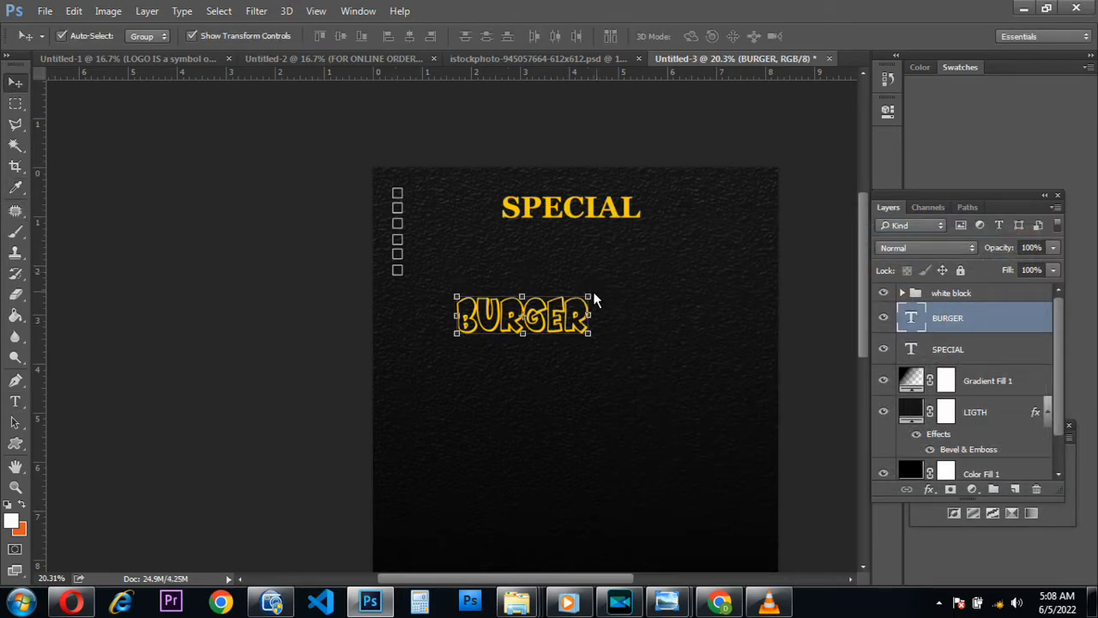
{"action": "left_click_drag", "start_coordinate": [593, 293], "coordinate": [592, 293]}
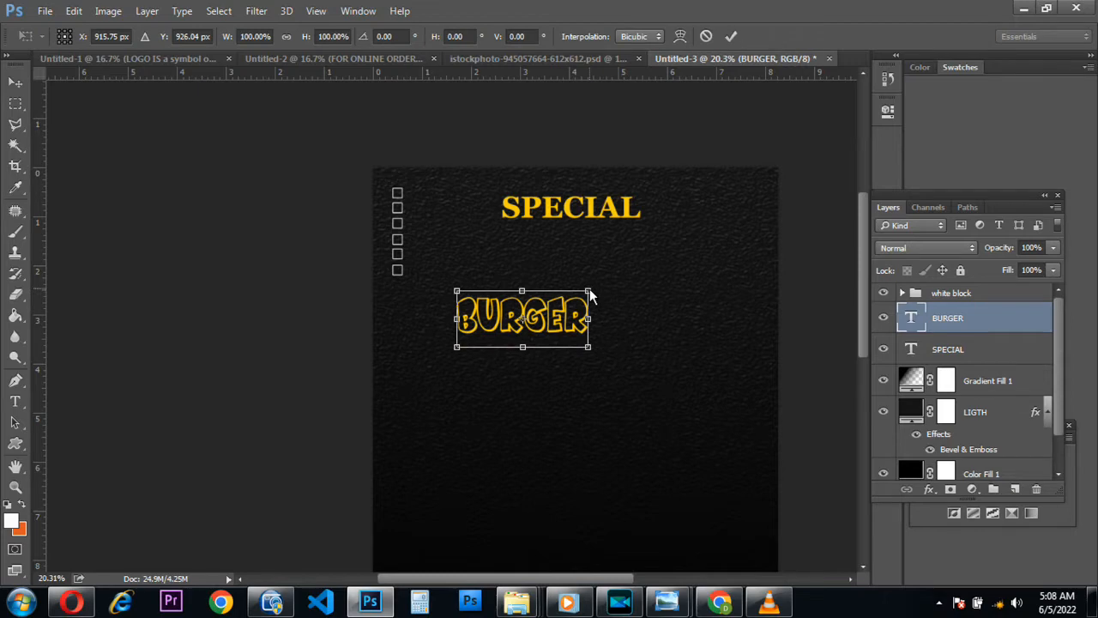
{"action": "left_click_drag", "start_coordinate": [588, 293], "coordinate": [699, 188]}
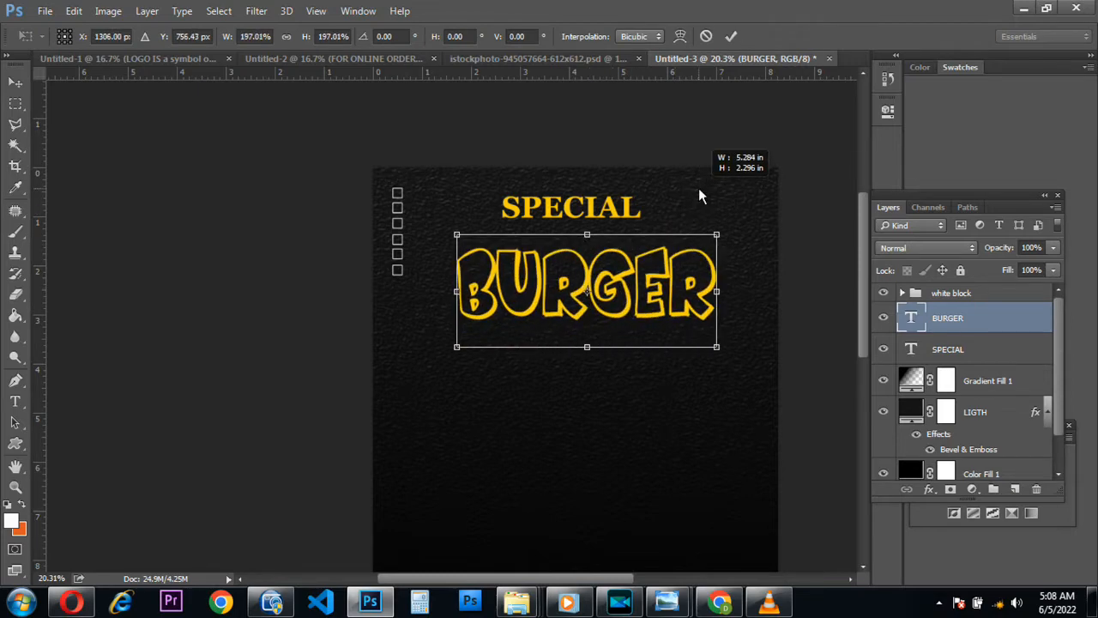
{"action": "mouse_move", "coordinate": [675, 294]}
{"action": "left_mouse_down"}
{"action": "mouse_move", "coordinate": [659, 283]}
{"action": "mouse_move", "coordinate": [667, 278]}
{"action": "left_mouse_up"}
{"action": "key", "text": "Return"}
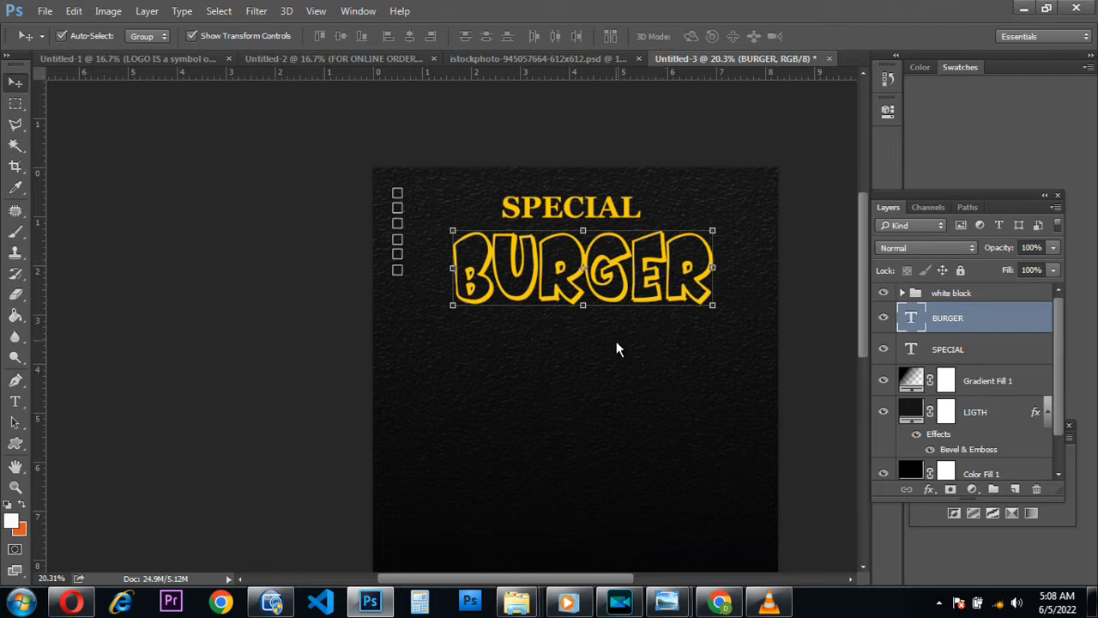
{"action": "scroll", "coordinate": [617, 340], "scroll_direction": "down", "scroll_amount": 1}
{"action": "scroll", "coordinate": [612, 341], "scroll_direction": "down", "scroll_amount": 1}
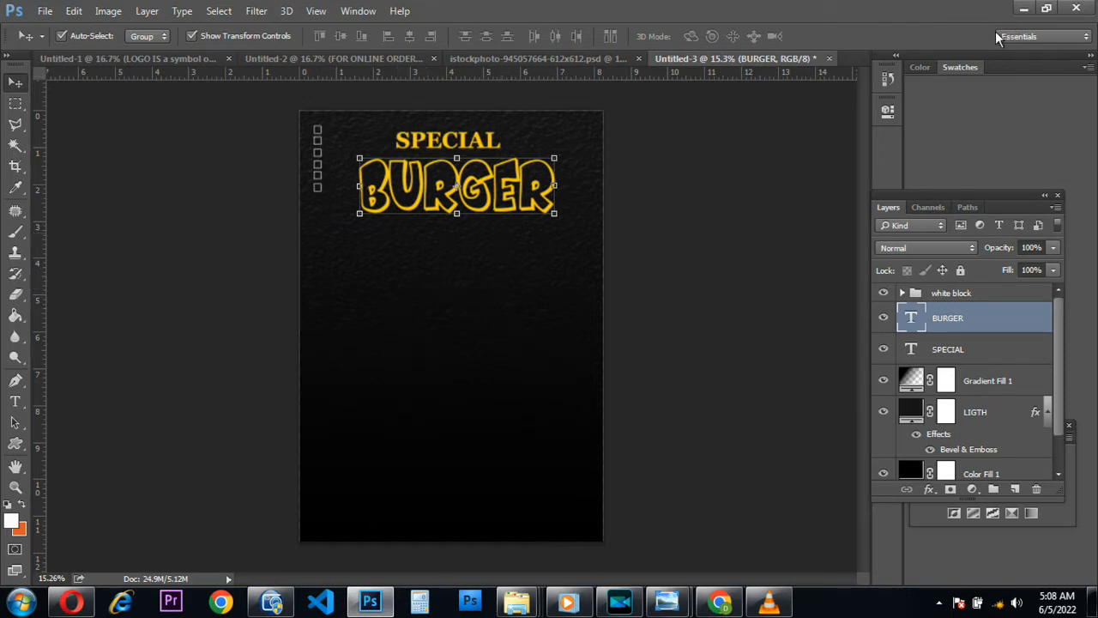
{"action": "mouse_move", "coordinate": [515, 609]}
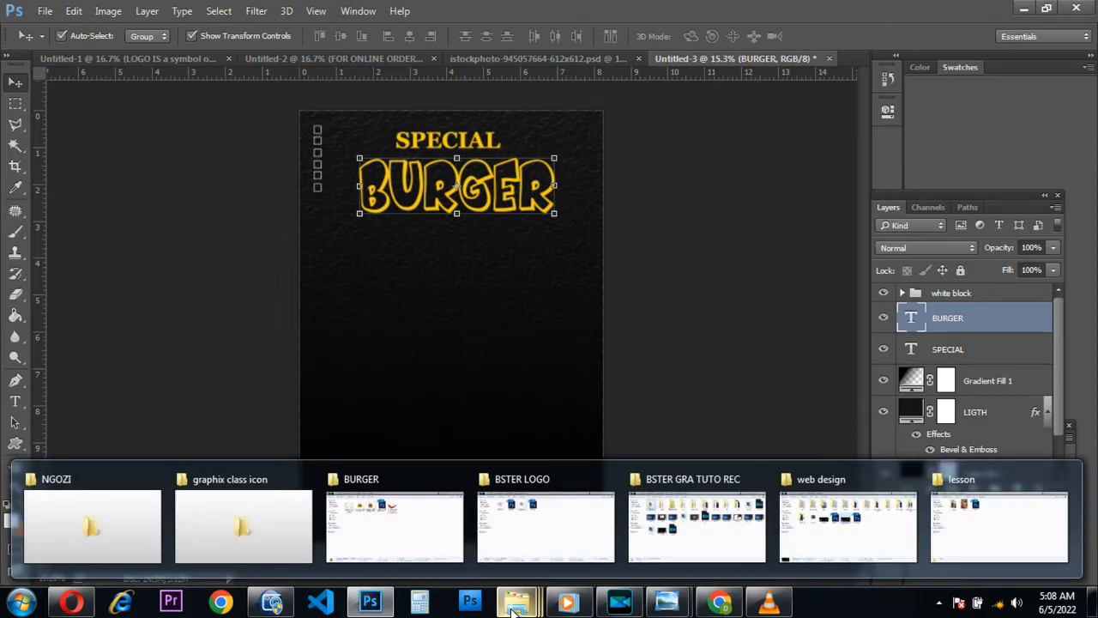
{"action": "left_click", "coordinate": [388, 540]}
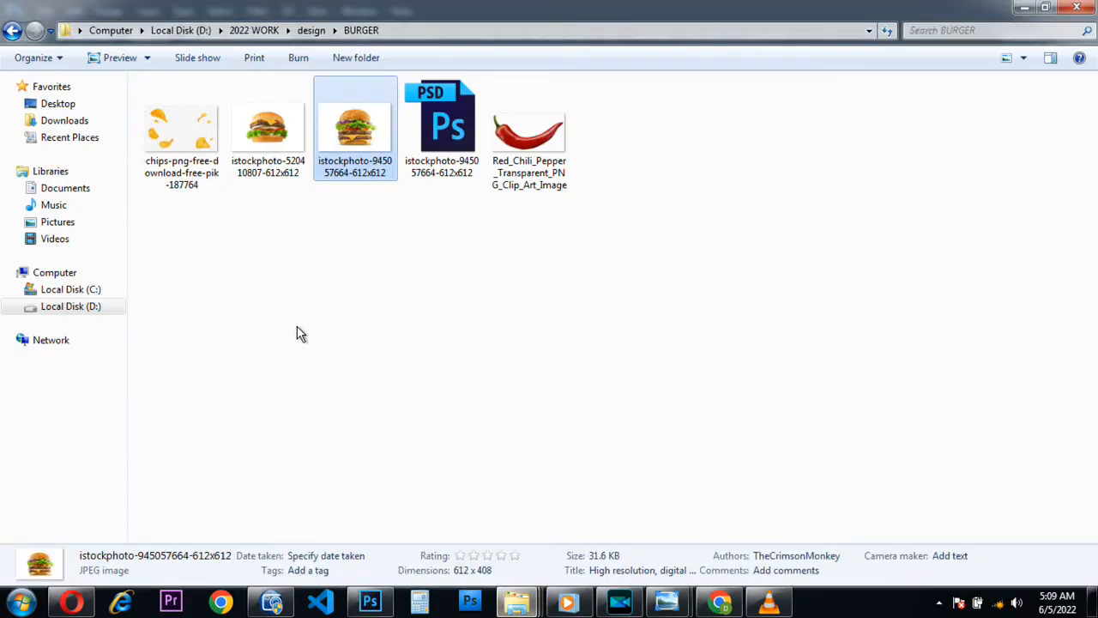
{"action": "double_click", "coordinate": [358, 140]}
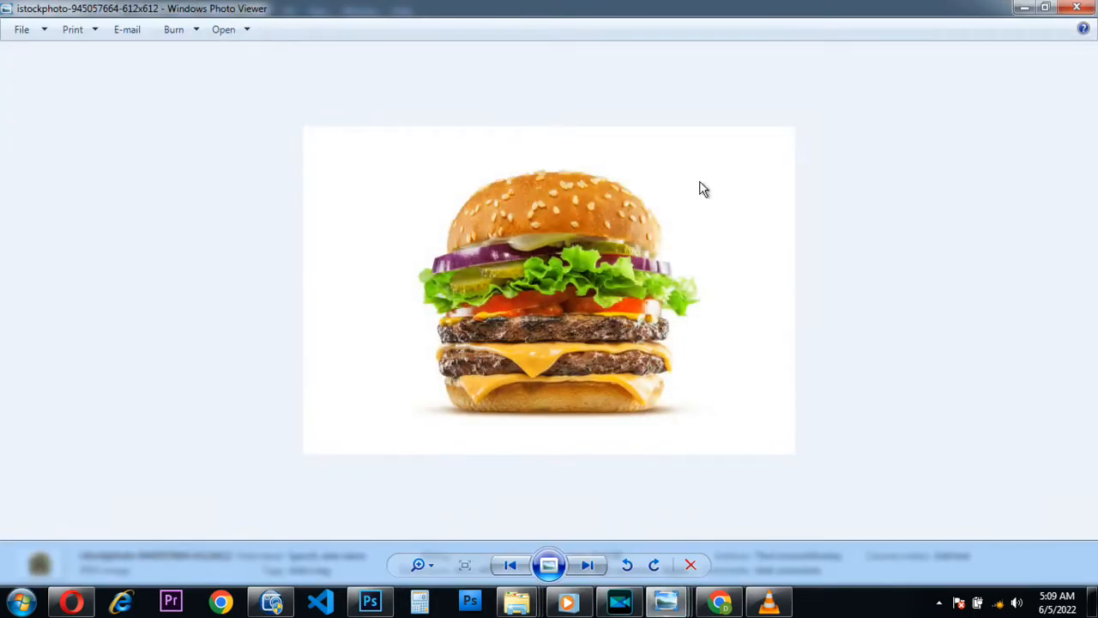
{"action": "left_click", "coordinate": [1075, 9]}
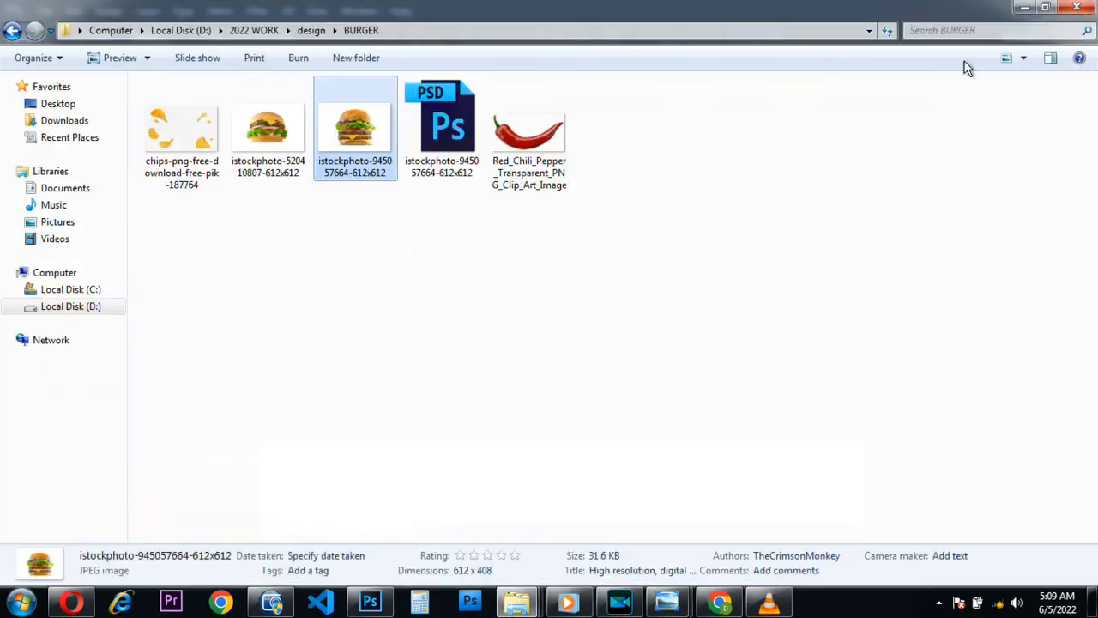
{"action": "left_click", "coordinate": [449, 142]}
{"action": "double_click", "coordinate": [449, 142]}
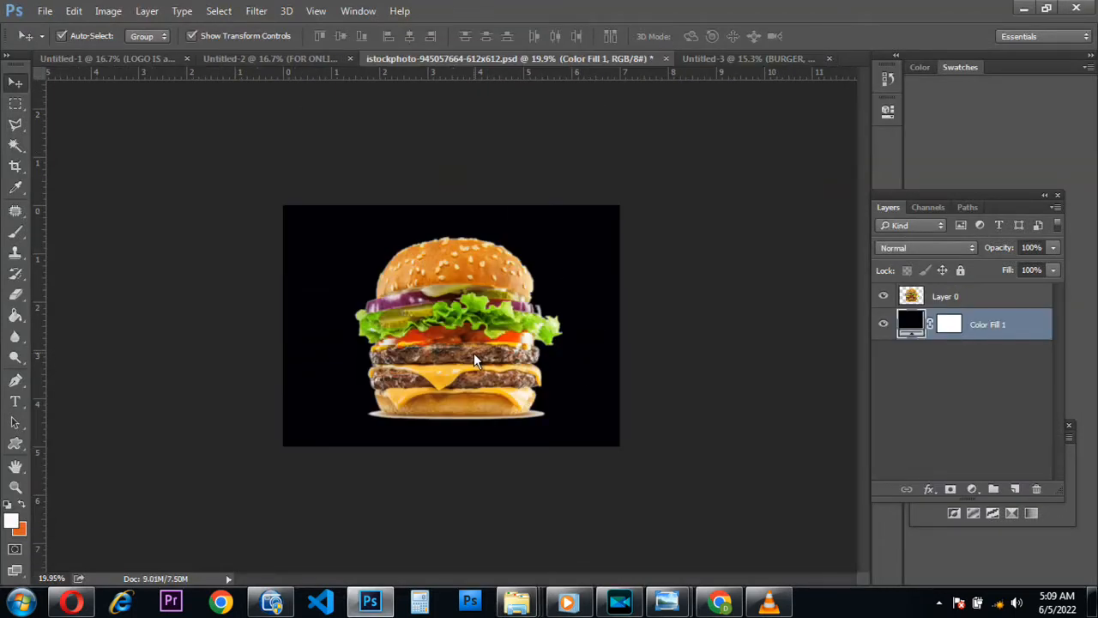
- Copy the burger cutout into the poster document Untitled-3 and place it centred below the BURGER title
{"action": "left_click", "coordinate": [464, 346]}
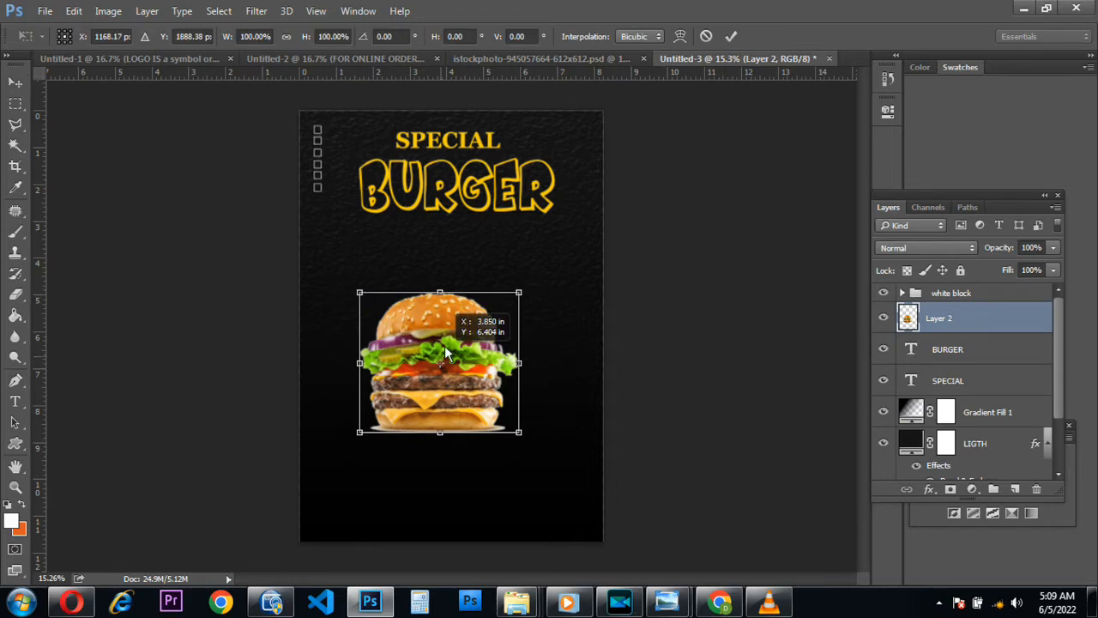
{"action": "left_click_drag", "start_coordinate": [444, 345], "coordinate": [456, 378]}
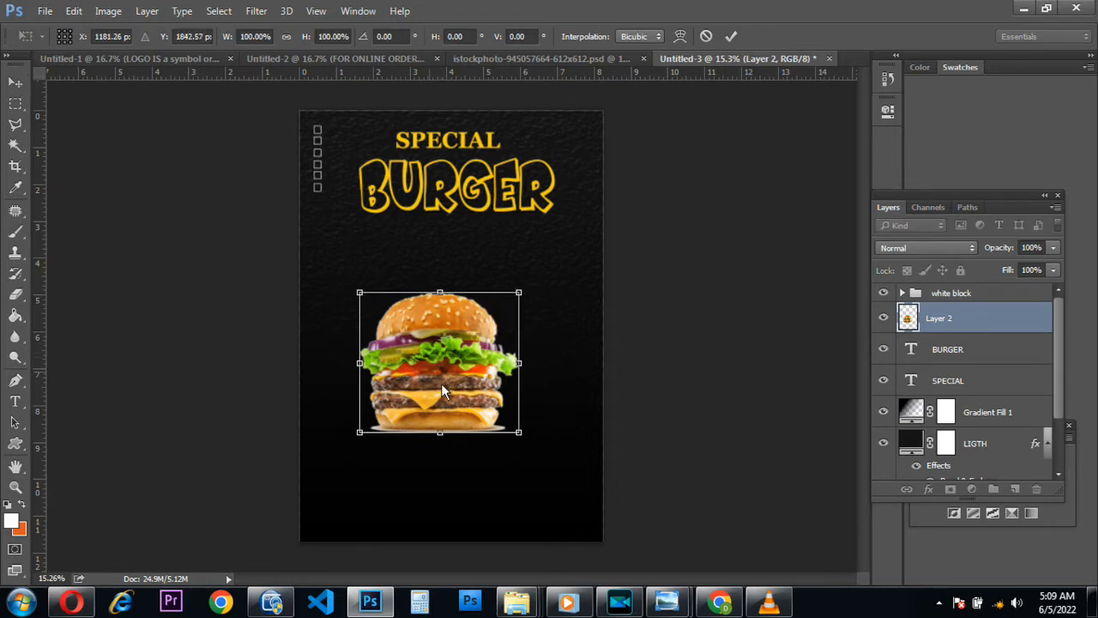
{"action": "key", "text": "Return"}
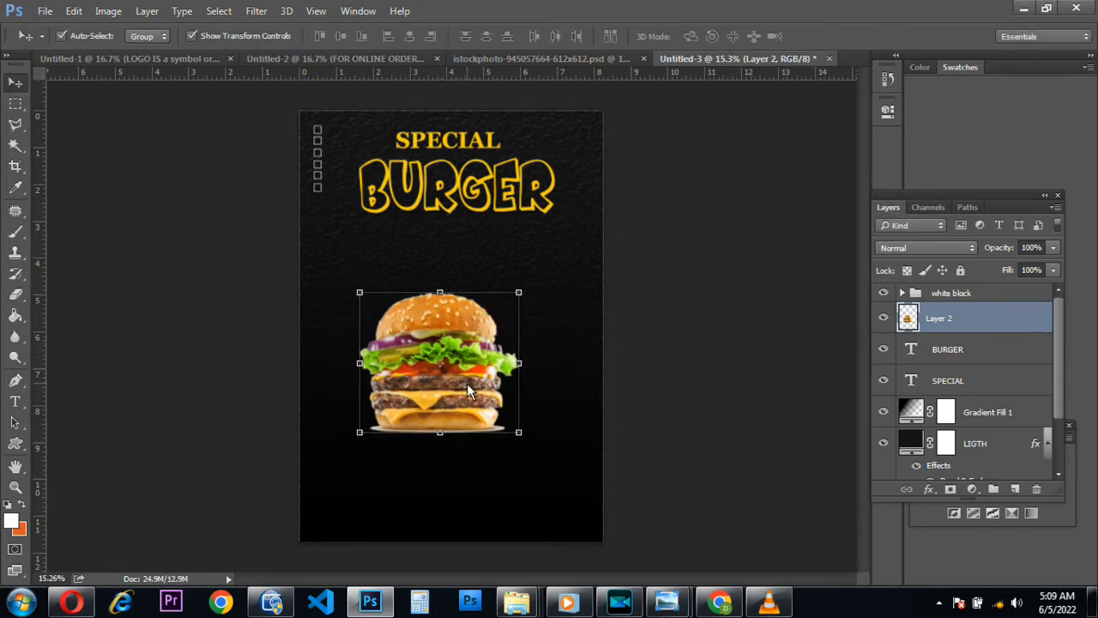
{"action": "left_click_drag", "start_coordinate": [477, 388], "coordinate": [477, 345]}
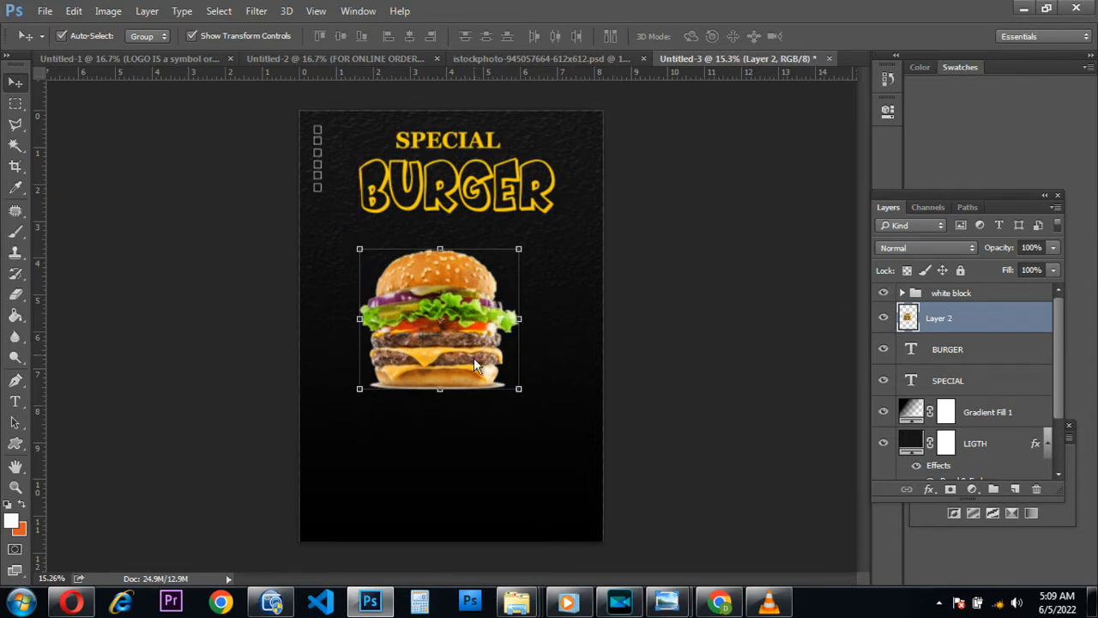
{"action": "left_click_drag", "start_coordinate": [460, 365], "coordinate": [468, 365]}
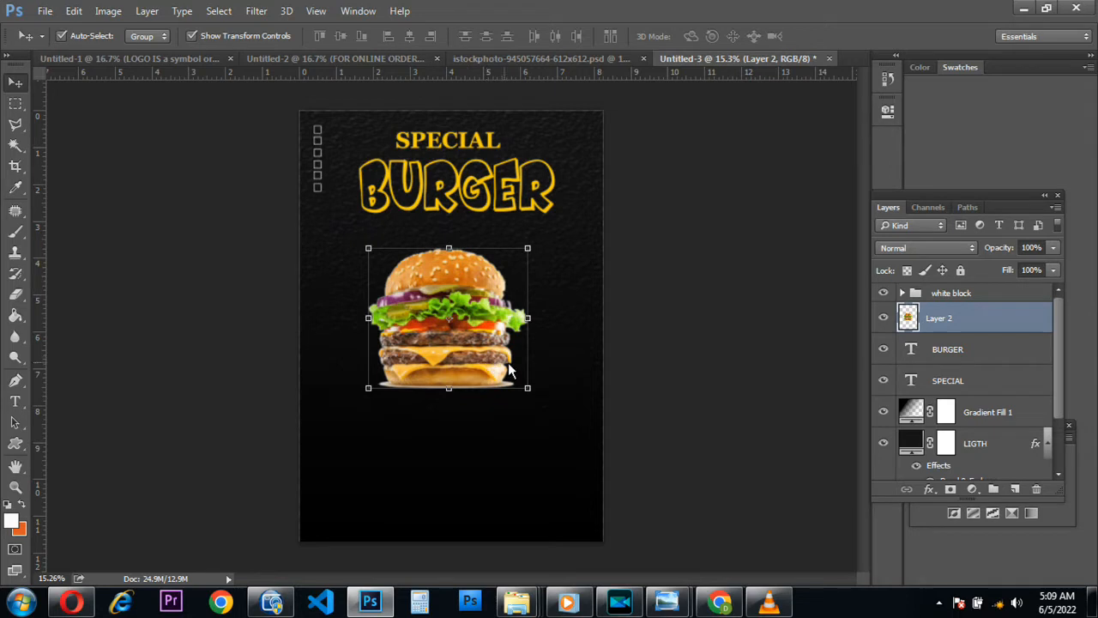
- Enlarge the burger image proportionally to about 131% and nudge it to sit centred just beneath the BURGER title
{"action": "left_click", "coordinate": [527, 388]}
{"action": "left_click_drag", "start_coordinate": [531, 393], "coordinate": [560, 416]}
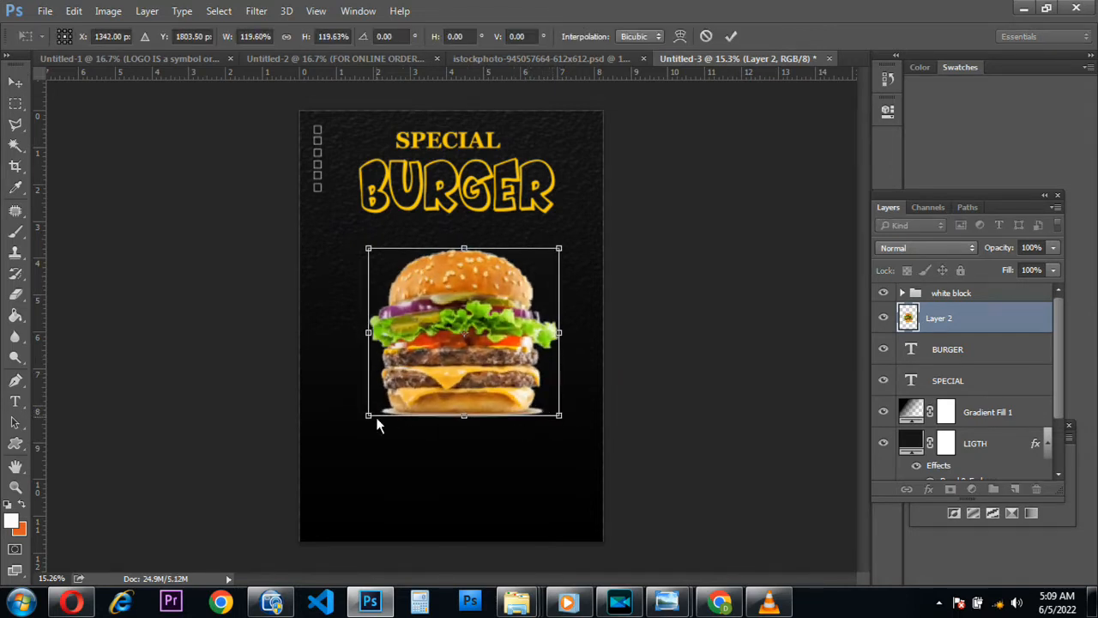
{"action": "left_click_drag", "start_coordinate": [369, 416], "coordinate": [353, 434]}
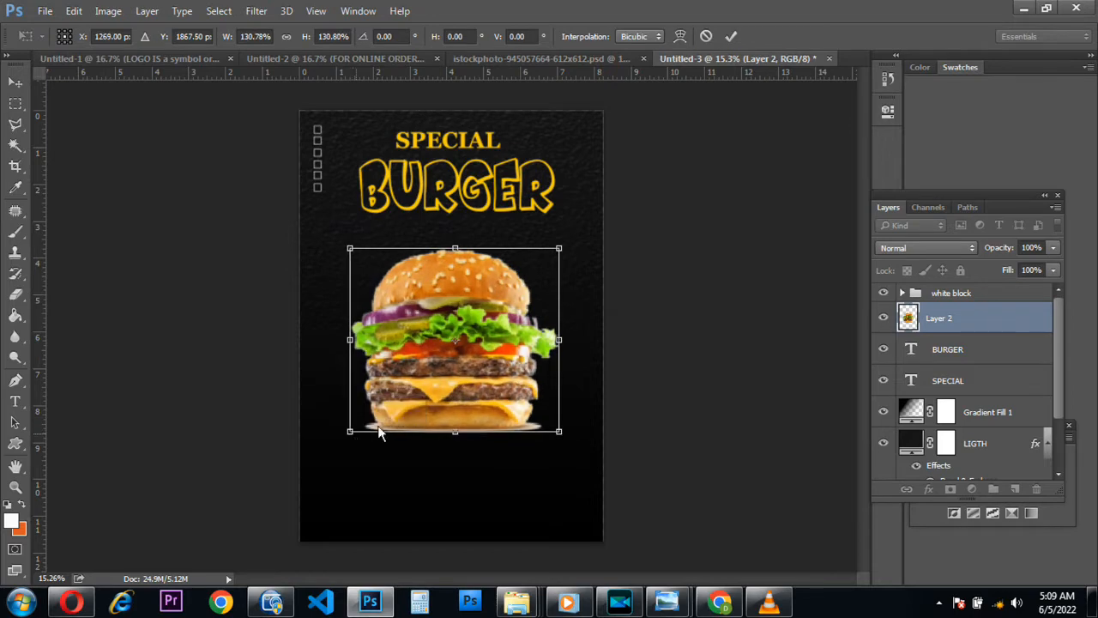
{"action": "double_click", "coordinate": [431, 387]}
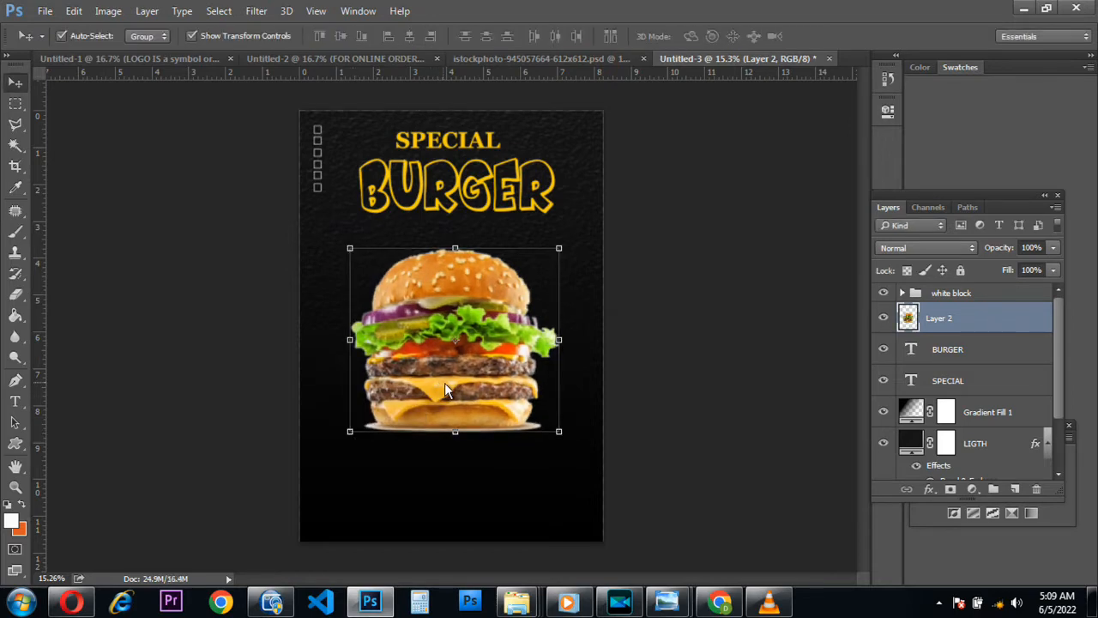
{"action": "left_click_drag", "start_coordinate": [463, 388], "coordinate": [472, 378]}
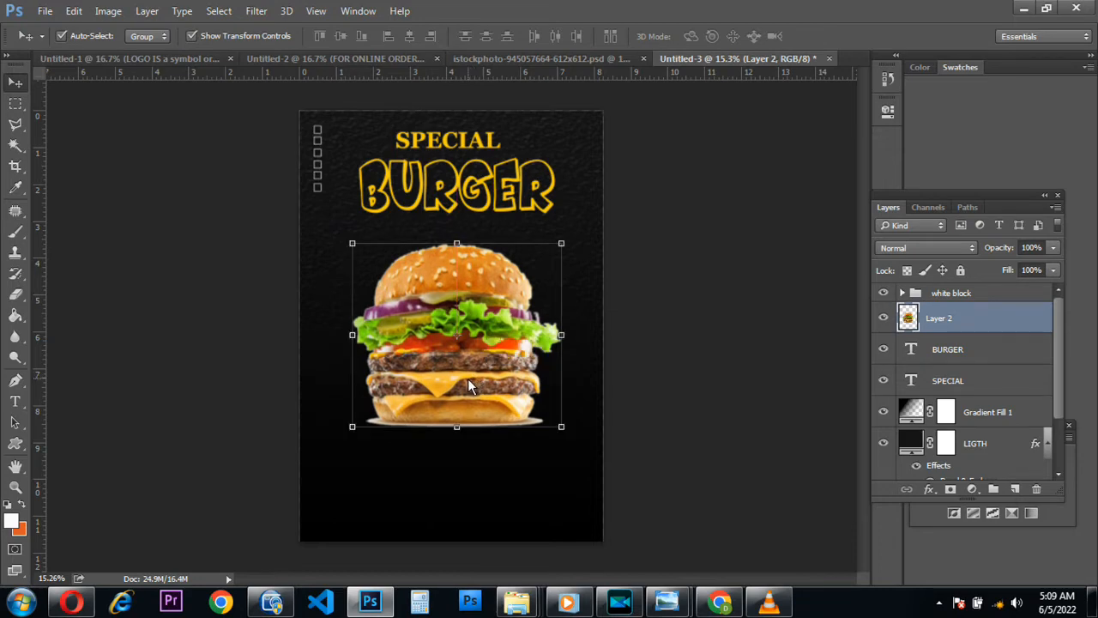
{"action": "left_click_drag", "start_coordinate": [477, 393], "coordinate": [478, 390]}
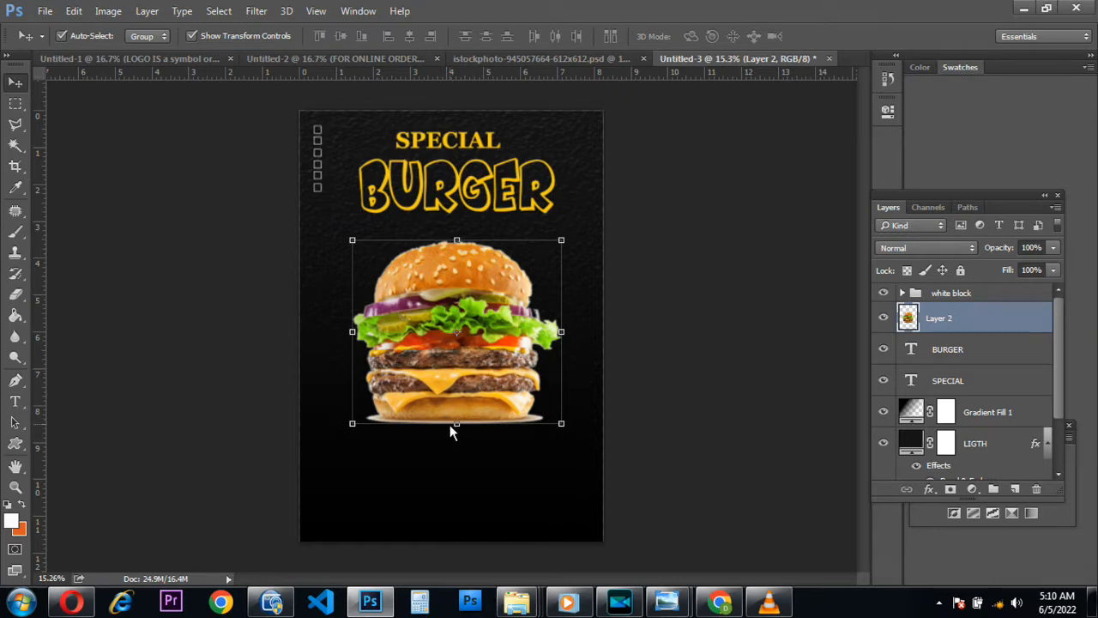
- Draw a circular selection about 6 inches across around the burger and add a new layer above the white block group
{"action": "left_click", "coordinate": [16, 104]}
{"action": "right_click", "coordinate": [15, 110]}
{"action": "left_click", "coordinate": [57, 115]}
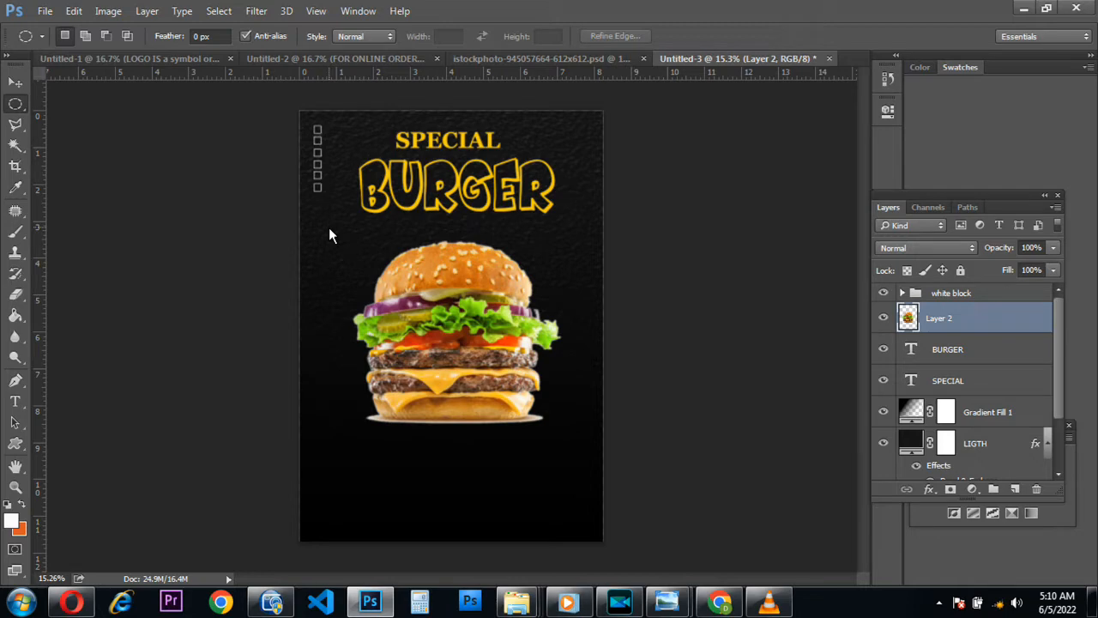
{"action": "left_click_drag", "start_coordinate": [320, 226], "coordinate": [538, 448]}
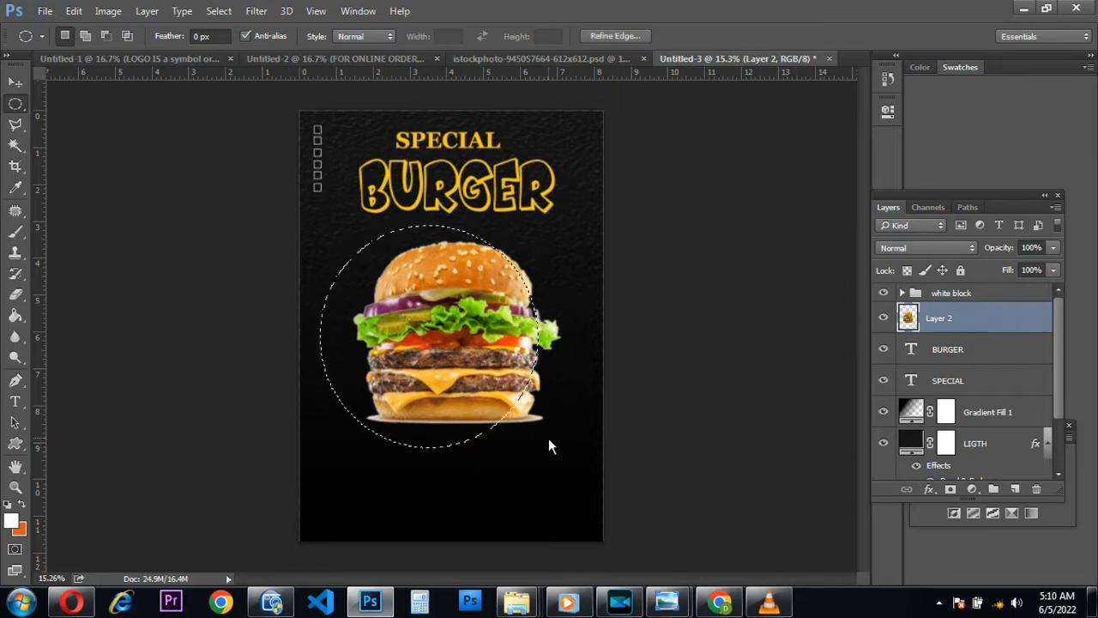
{"action": "left_click", "coordinate": [983, 291]}
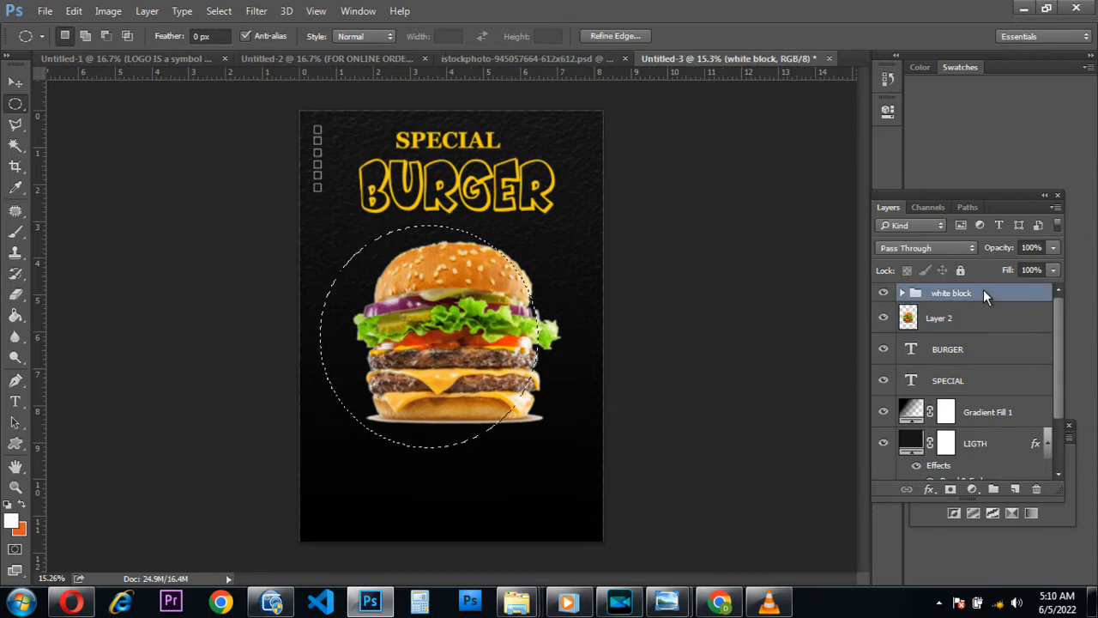
{"action": "left_click", "coordinate": [1015, 492]}
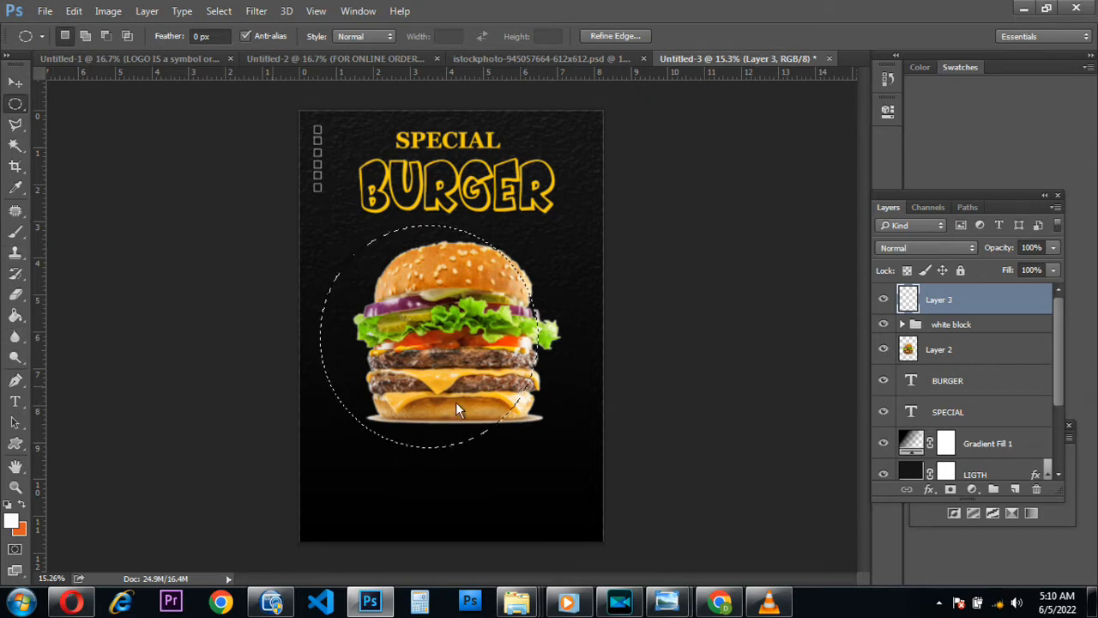
- Stroke the circular selection with a 10 px white line on the outside and deselect
{"action": "right_click", "coordinate": [430, 347]}
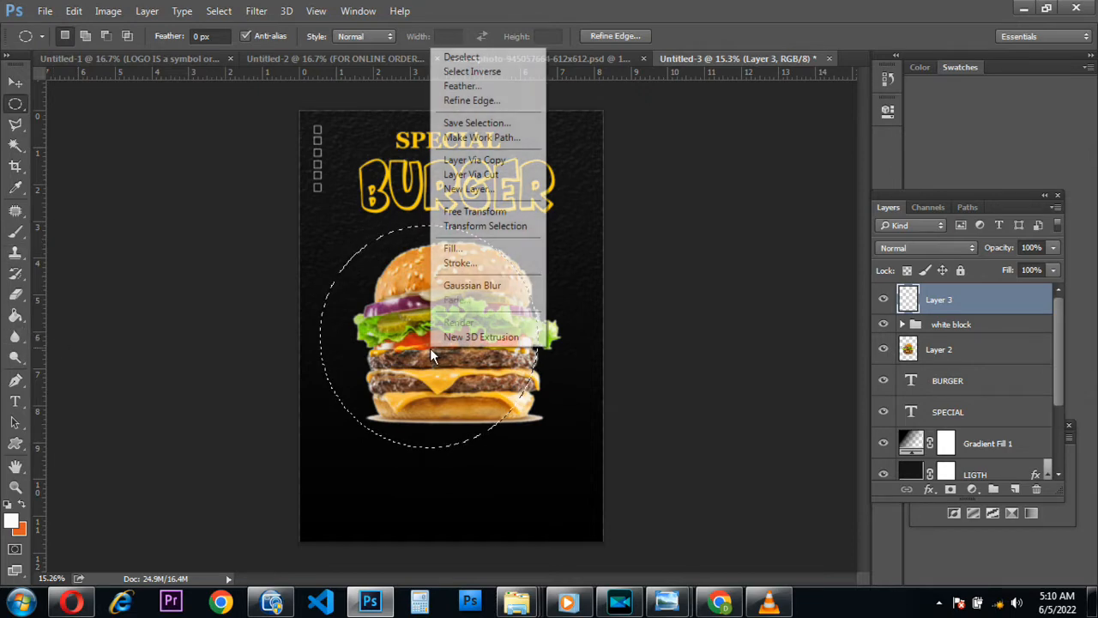
{"action": "left_click", "coordinate": [463, 262]}
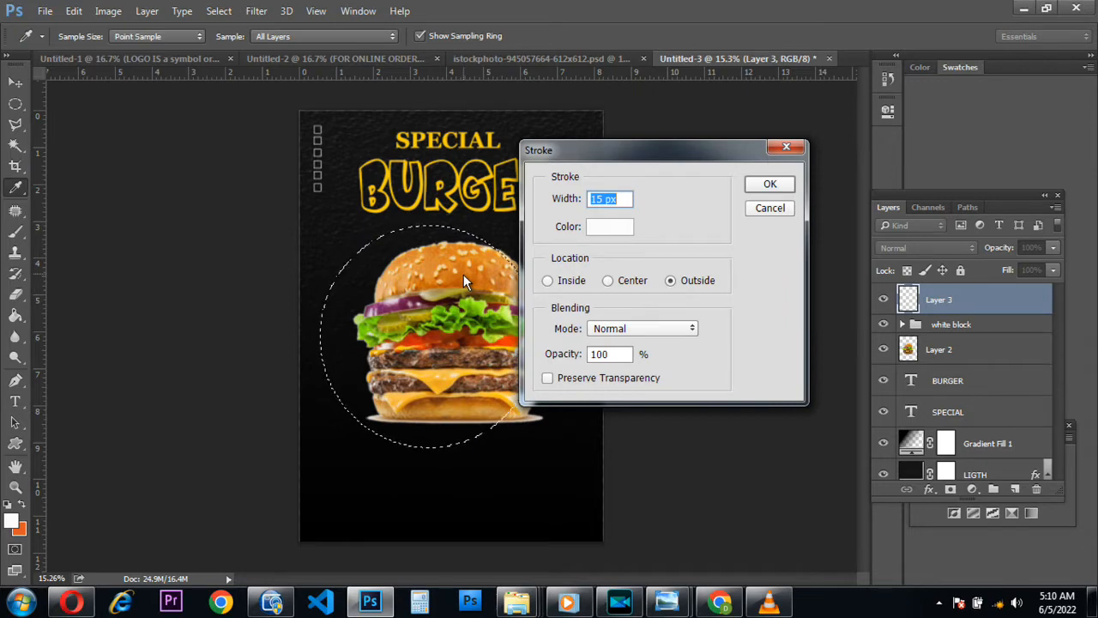
{"action": "type", "text": "10"}
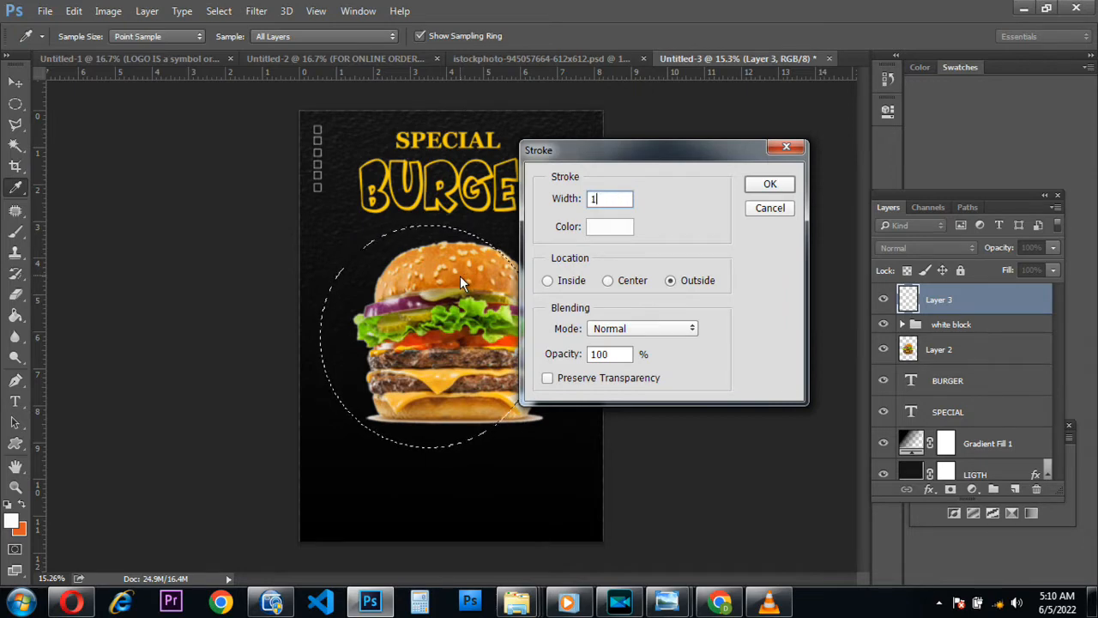
{"action": "left_click", "coordinate": [777, 191]}
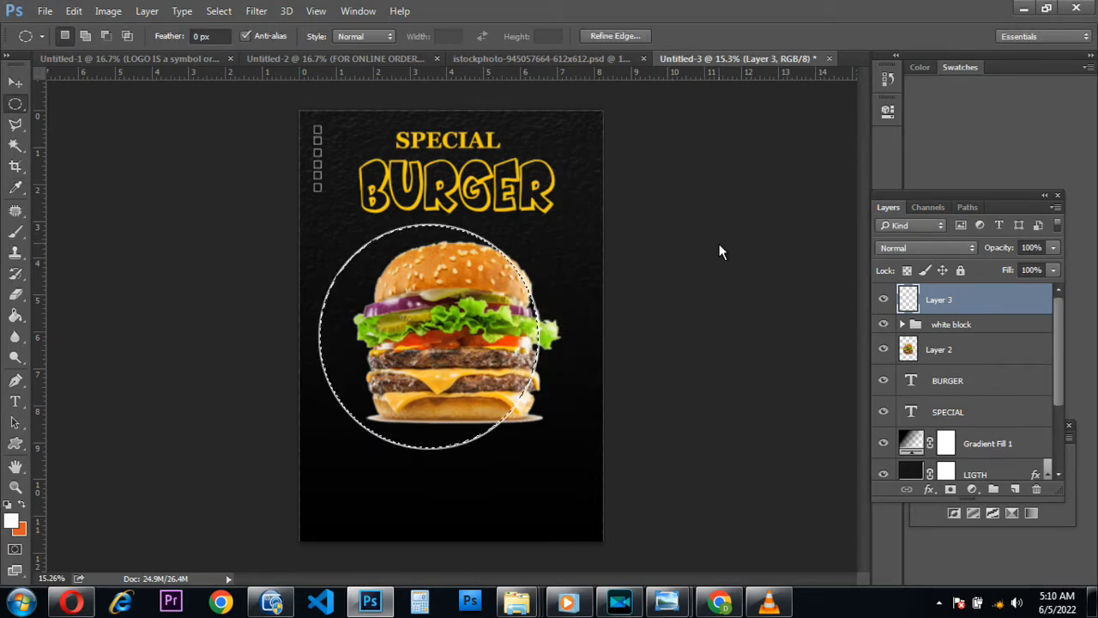
{"action": "key", "text": "ctrl+d"}
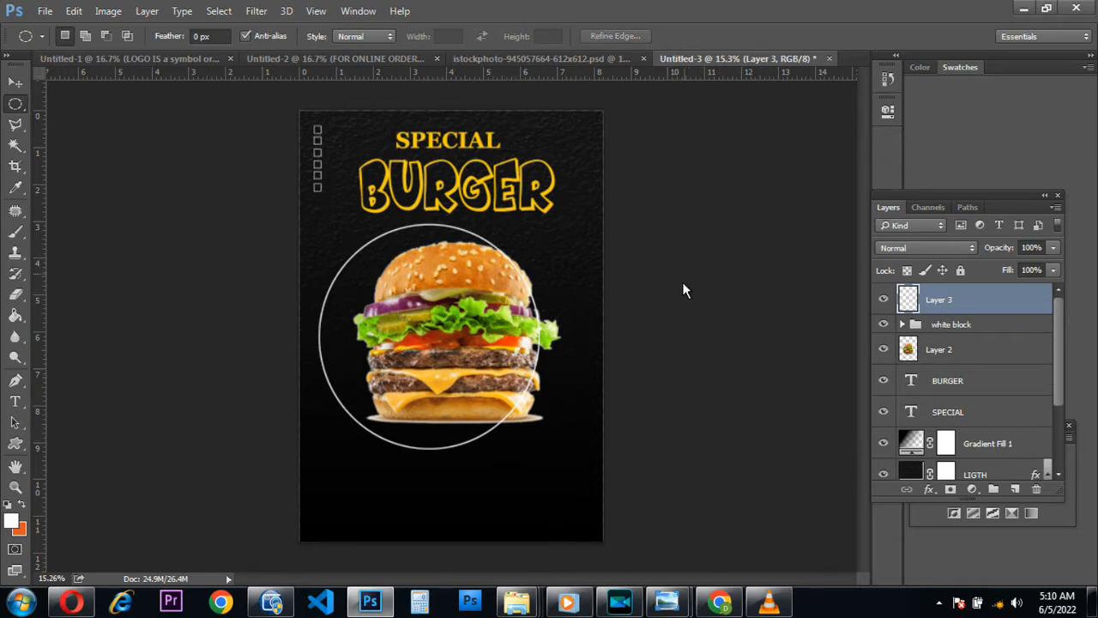
- Duplicate the white circle outline and shift the copy sideways so the two rings overlap around the burger
{"action": "left_click", "coordinate": [16, 83]}
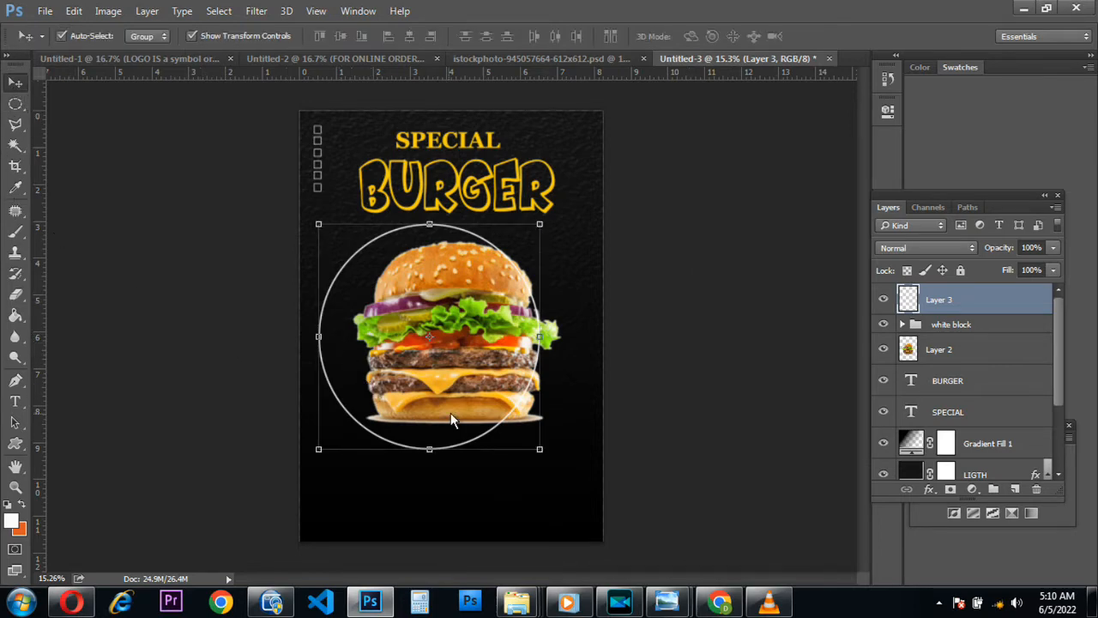
{"action": "key", "text": "ctrl"}
{"action": "key", "text": "ctrl+j"}
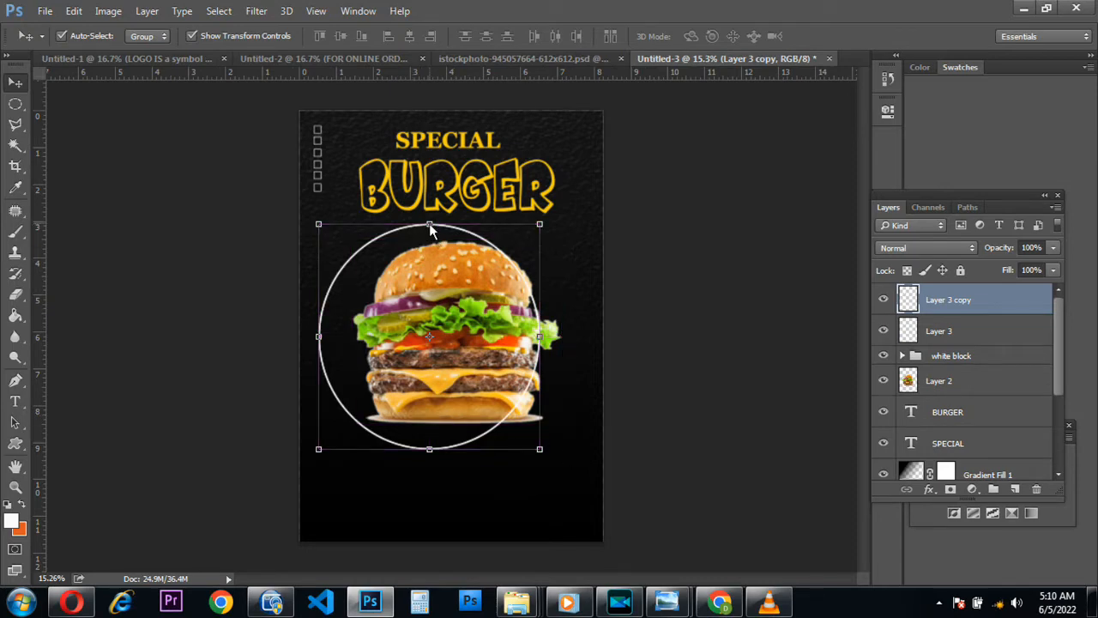
{"action": "key", "text": "ctrl+t"}
{"action": "left_click_drag", "start_coordinate": [418, 229], "coordinate": [435, 232]}
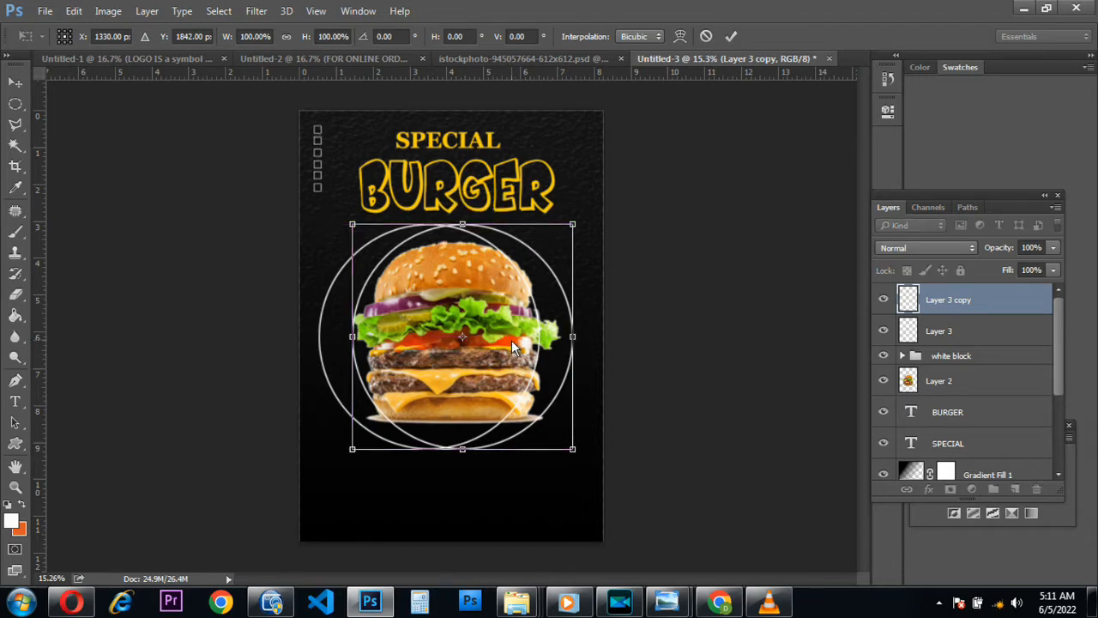
{"action": "key", "text": "Return"}
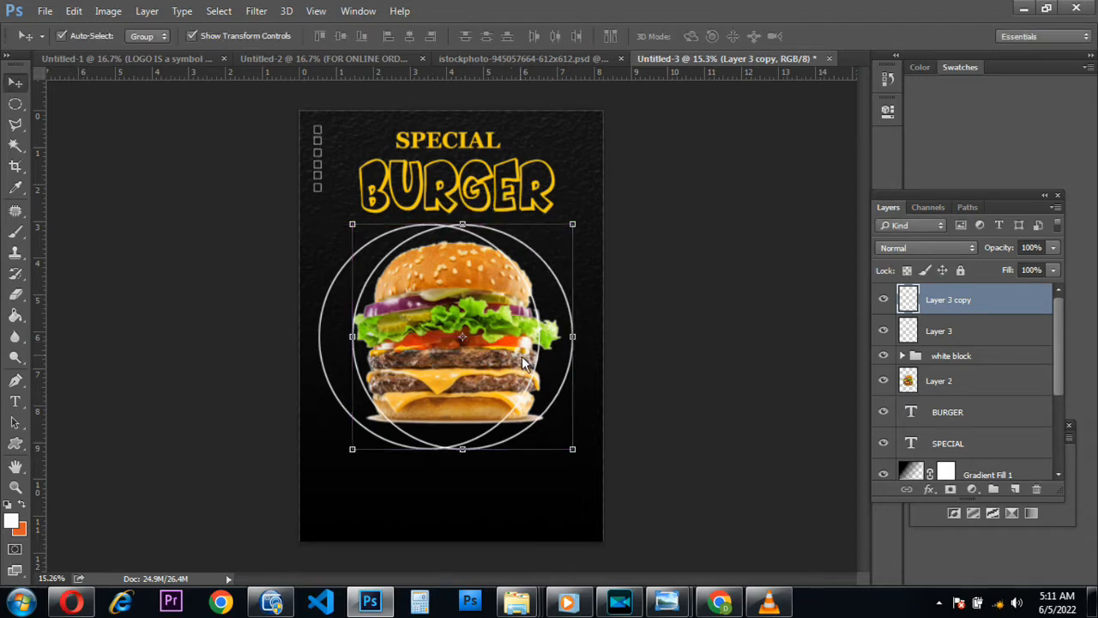
- Undo the duplicated ring and the 10 px stroke, back to the circular selection on the empty layer
{"action": "key", "text": "ctrl+z"}
{"action": "key", "text": "ctrl+alt+z"}
{"action": "key", "text": "ctrl+alt+z"}
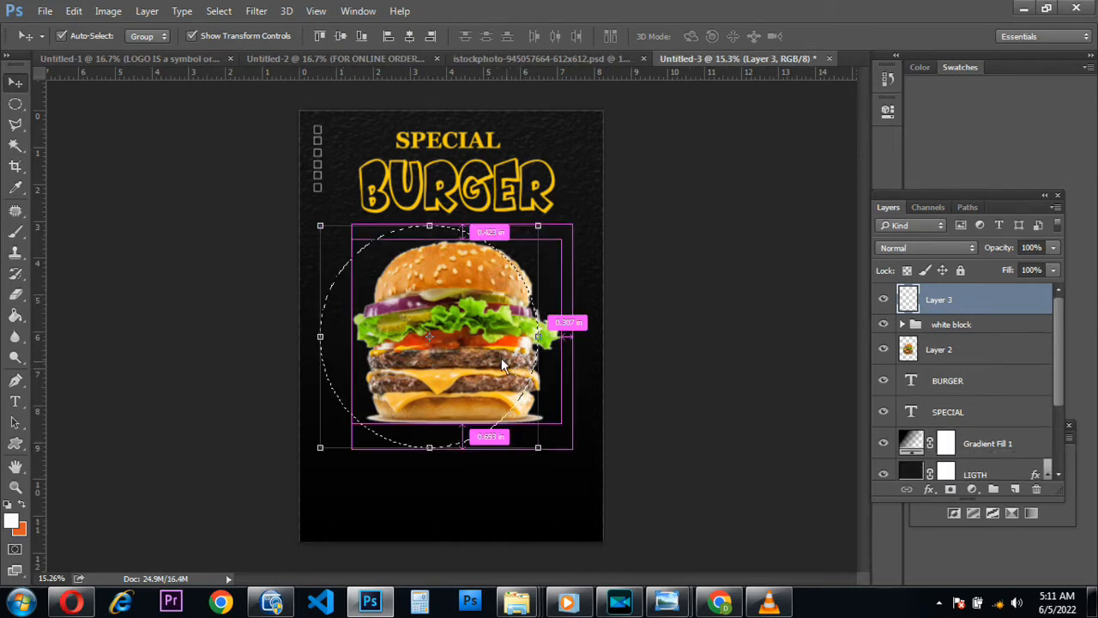
- Stroke the circular selection with a 6 px white line on the outside and deselect
{"action": "left_click", "coordinate": [15, 104]}
{"action": "right_click", "coordinate": [428, 335]}
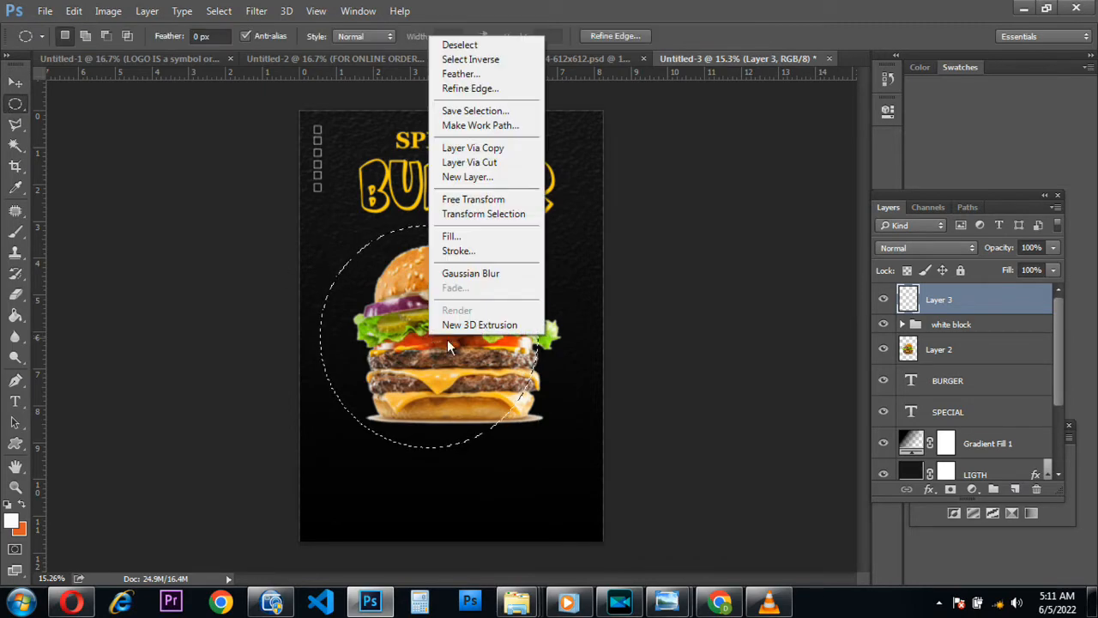
{"action": "left_click", "coordinate": [461, 250]}
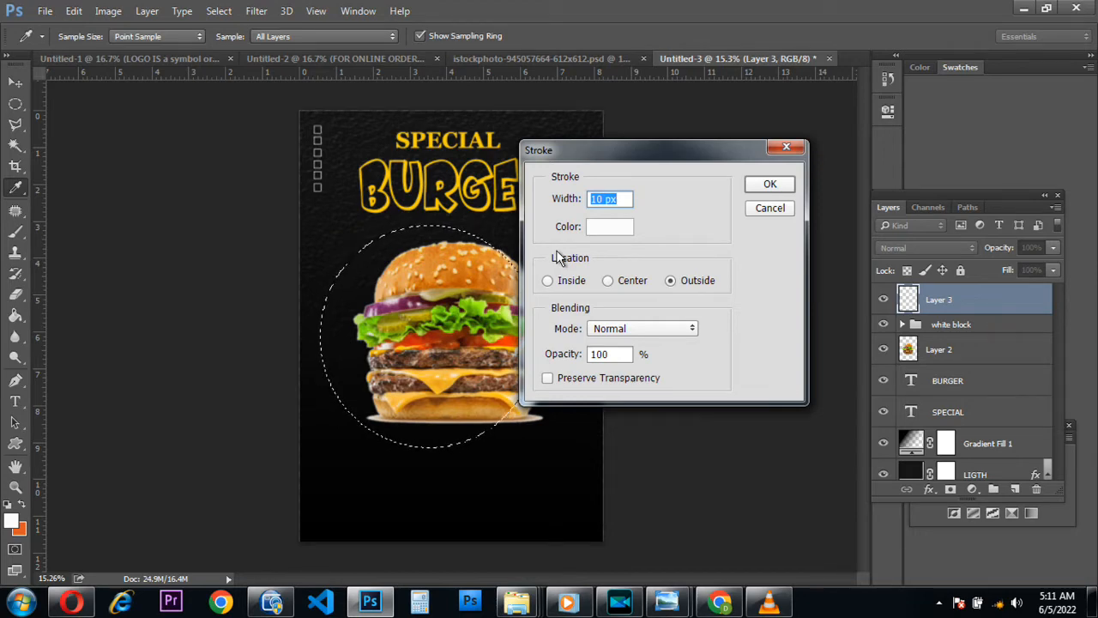
{"action": "type", "text": "6"}
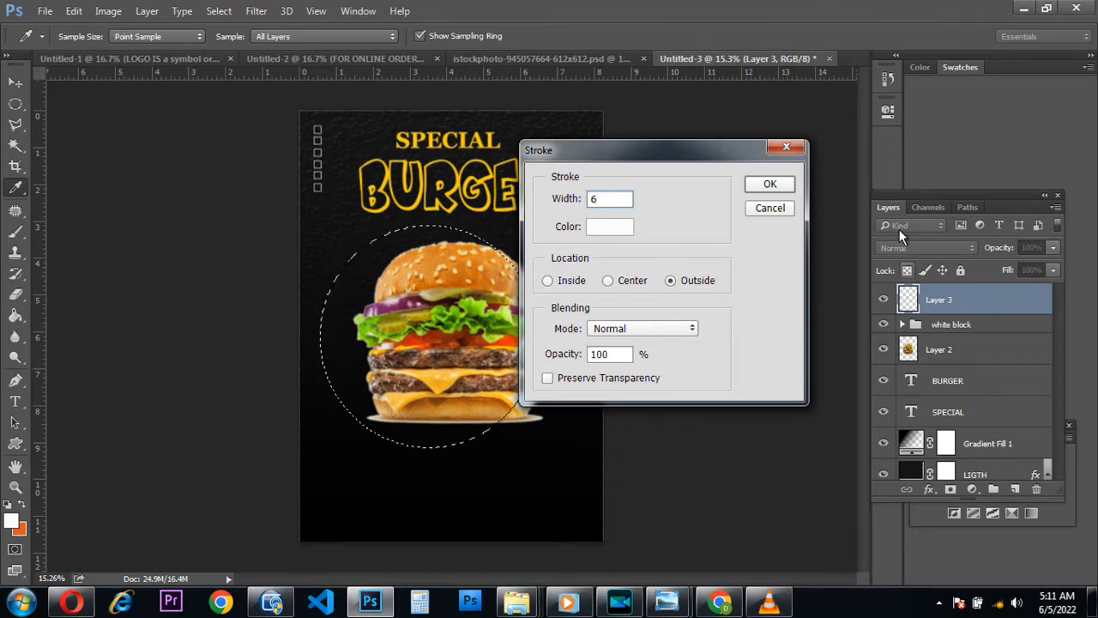
{"action": "left_click", "coordinate": [770, 184]}
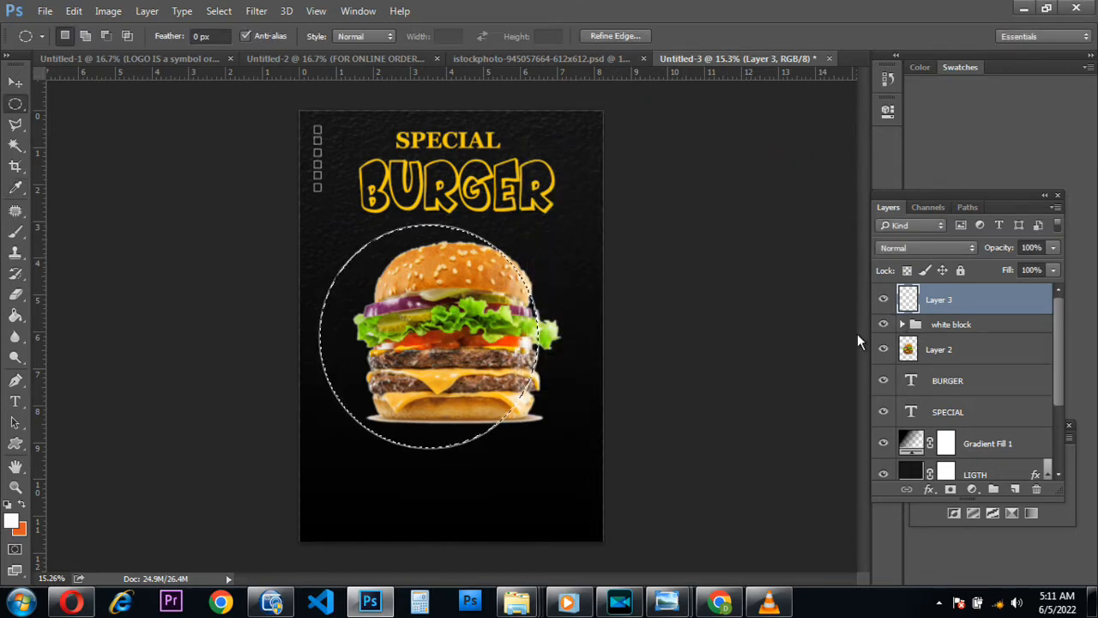
{"action": "key", "text": "ctrl+d"}
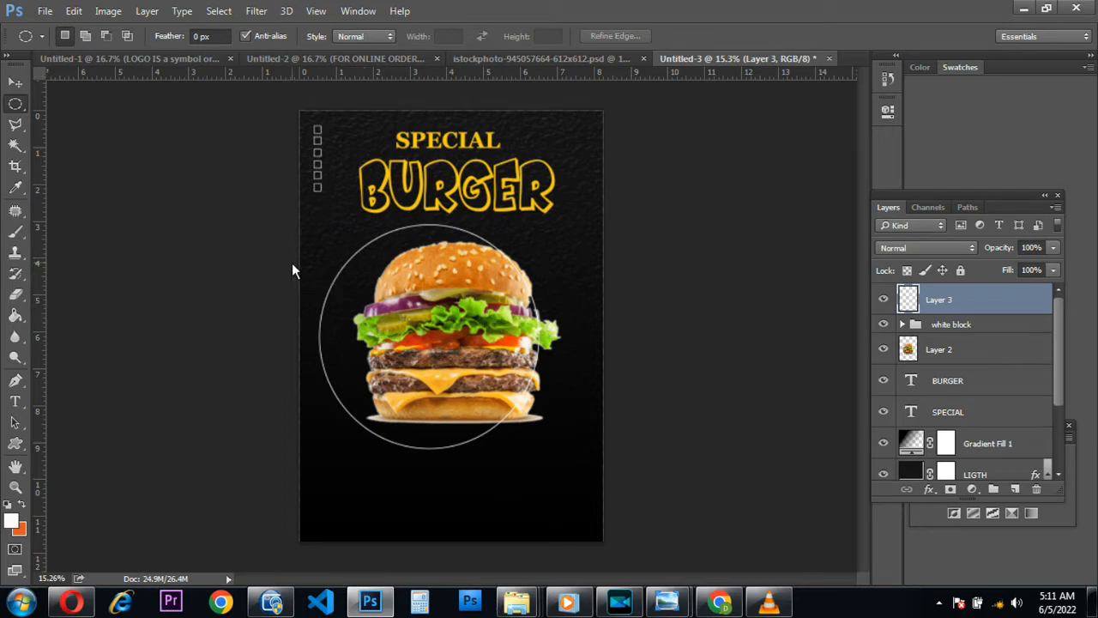
- Move the white ring's layer directly beneath the burger layer and duplicate it
{"action": "left_click_drag", "start_coordinate": [972, 300], "coordinate": [976, 361]}
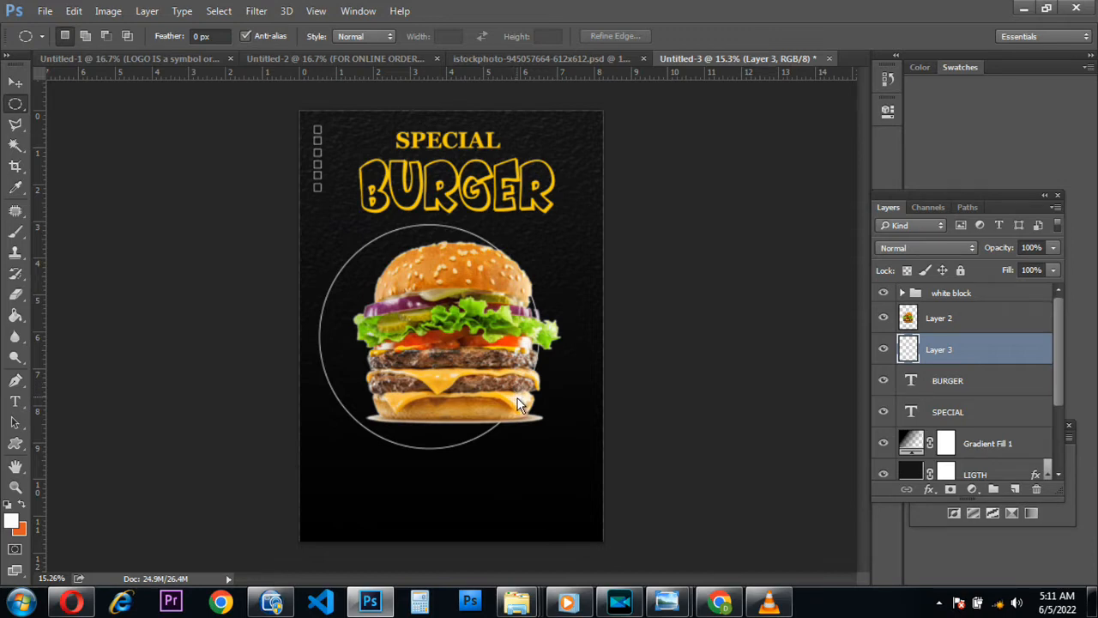
{"action": "left_click", "coordinate": [15, 83]}
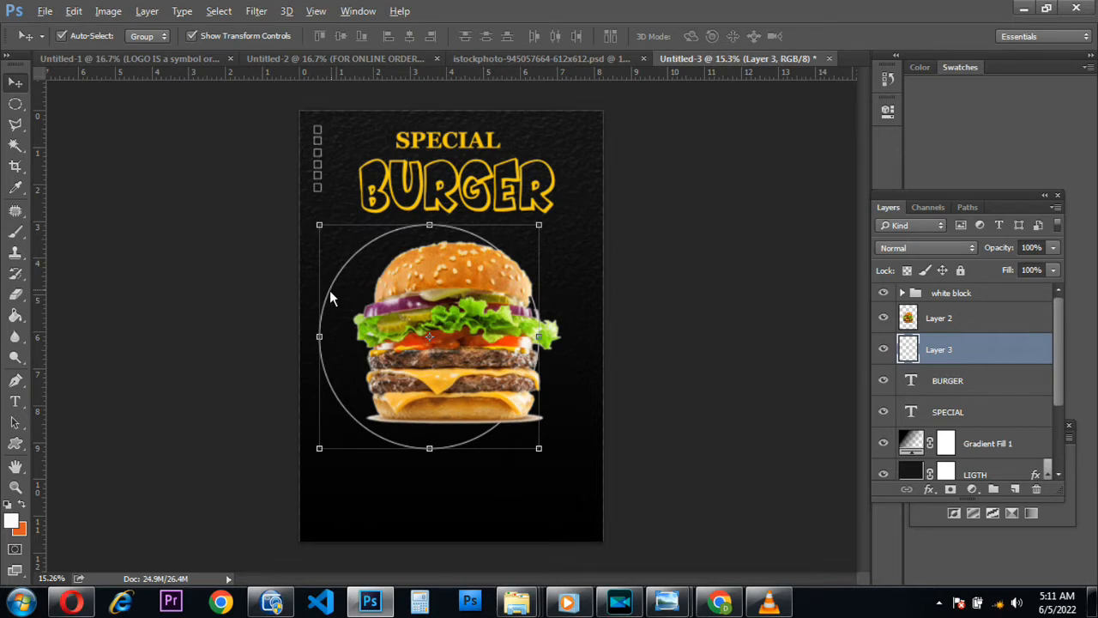
{"action": "mouse_move", "coordinate": [328, 290]}
{"action": "left_mouse_down"}
{"action": "mouse_move", "coordinate": [337, 289]}
{"action": "mouse_move", "coordinate": [329, 294]}
{"action": "left_mouse_up"}
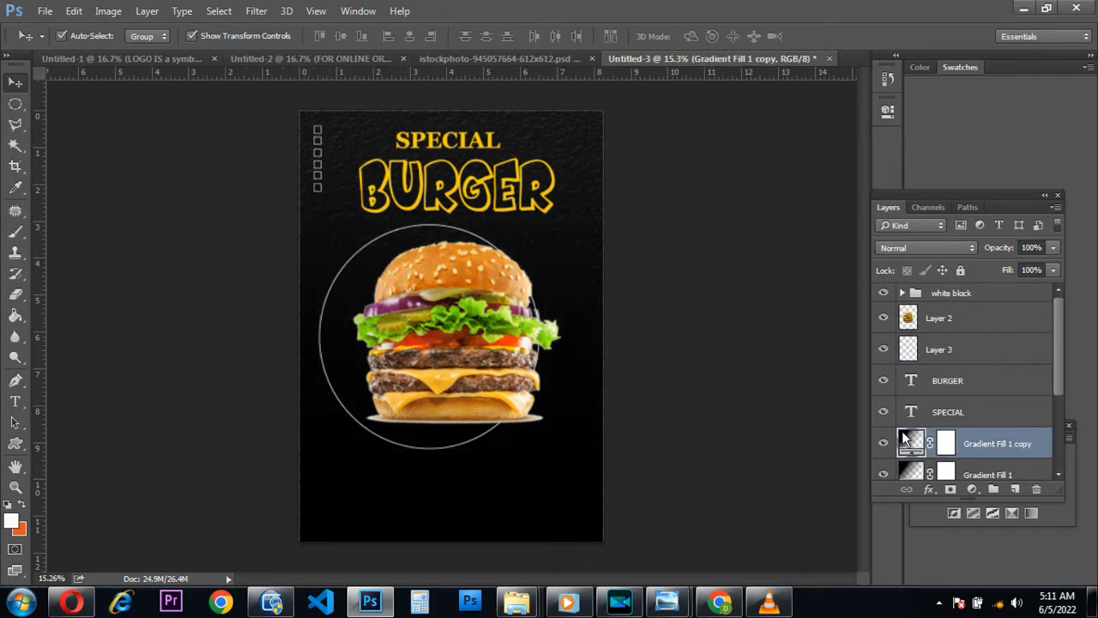
{"action": "key", "text": "ctrl+z"}
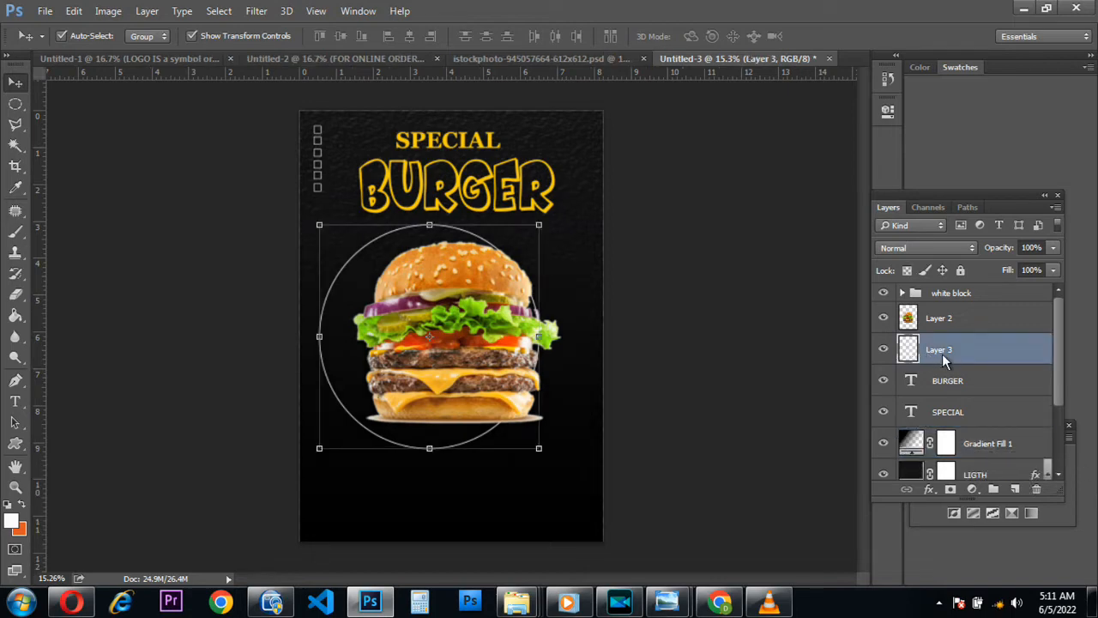
{"action": "key", "text": "ctrl+j"}
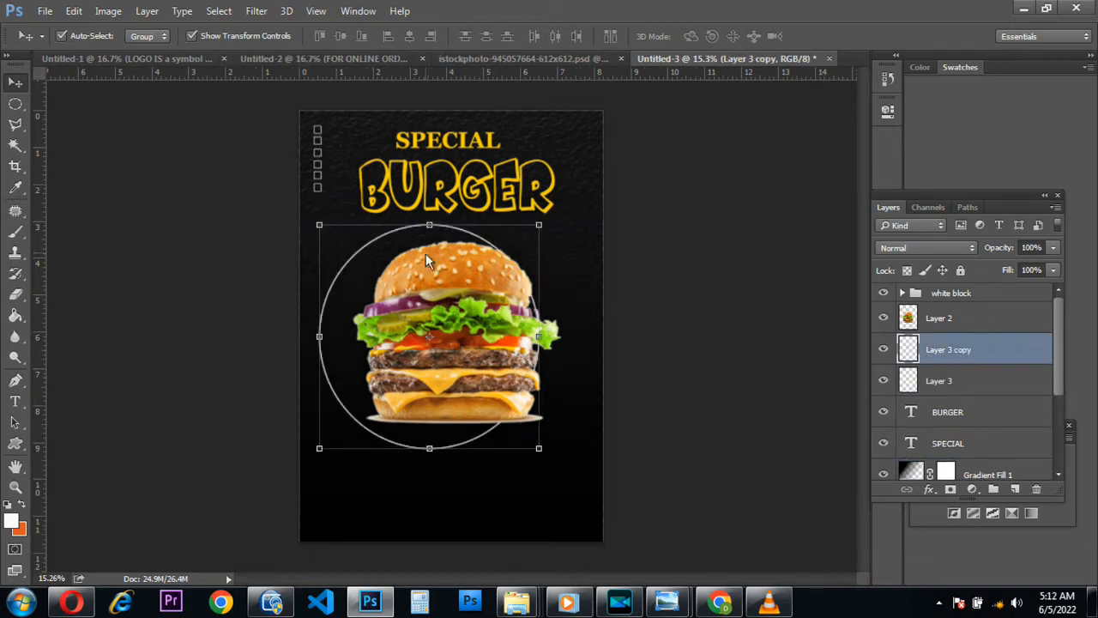
{"action": "key", "text": "ctrl+t"}
{"action": "left_click_drag", "start_coordinate": [395, 236], "coordinate": [438, 233]}
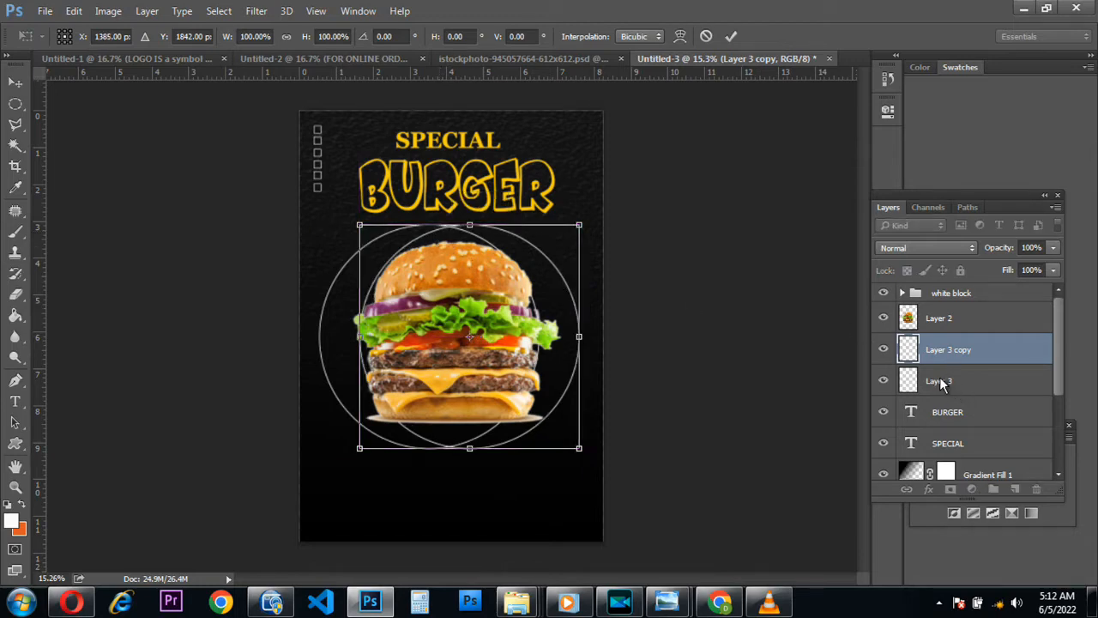
{"action": "left_click", "coordinate": [706, 37]}
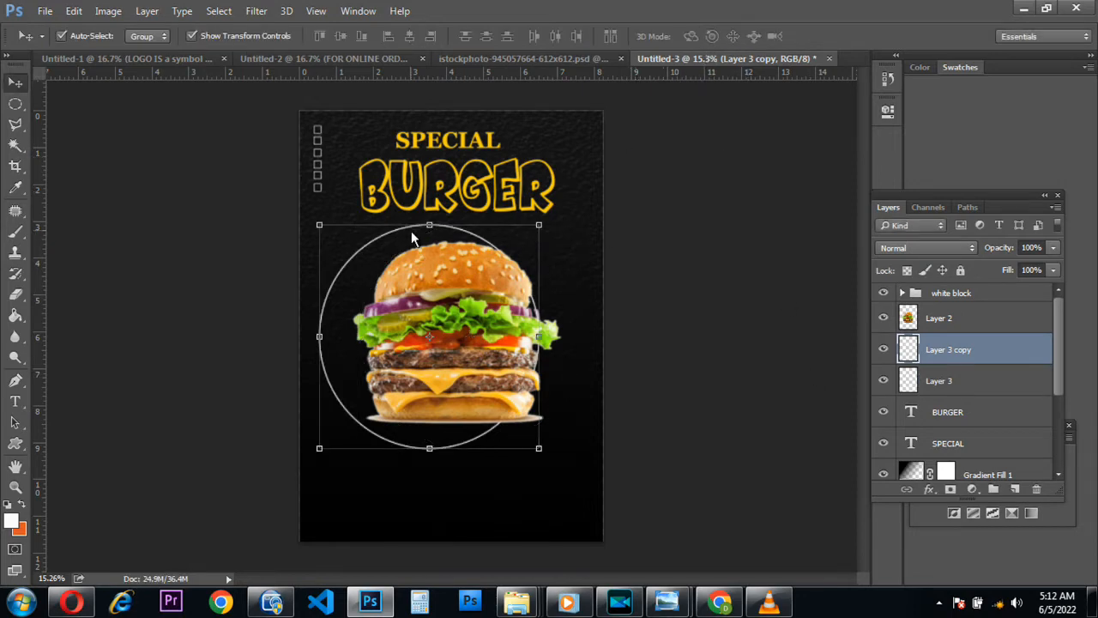
- Shift the duplicated ring to the right of the original so the two rings overlap around the burger
{"action": "key", "text": "ctrl+t"}
{"action": "left_click_drag", "start_coordinate": [413, 238], "coordinate": [441, 236]}
{"action": "key", "text": "Return"}
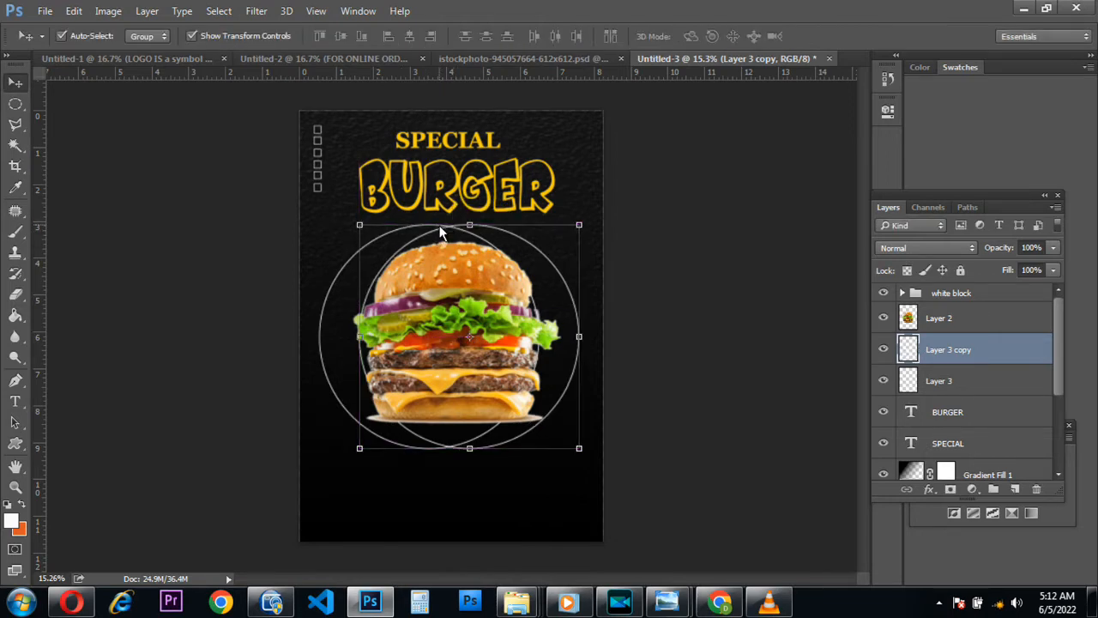
{"action": "key", "text": "shift+Left"}
{"action": "key", "text": "shift+Left"}
{"action": "key", "text": "shift+Left"}
{"action": "key", "text": "shift+Left"}
{"action": "key", "text": "shift+Left"}
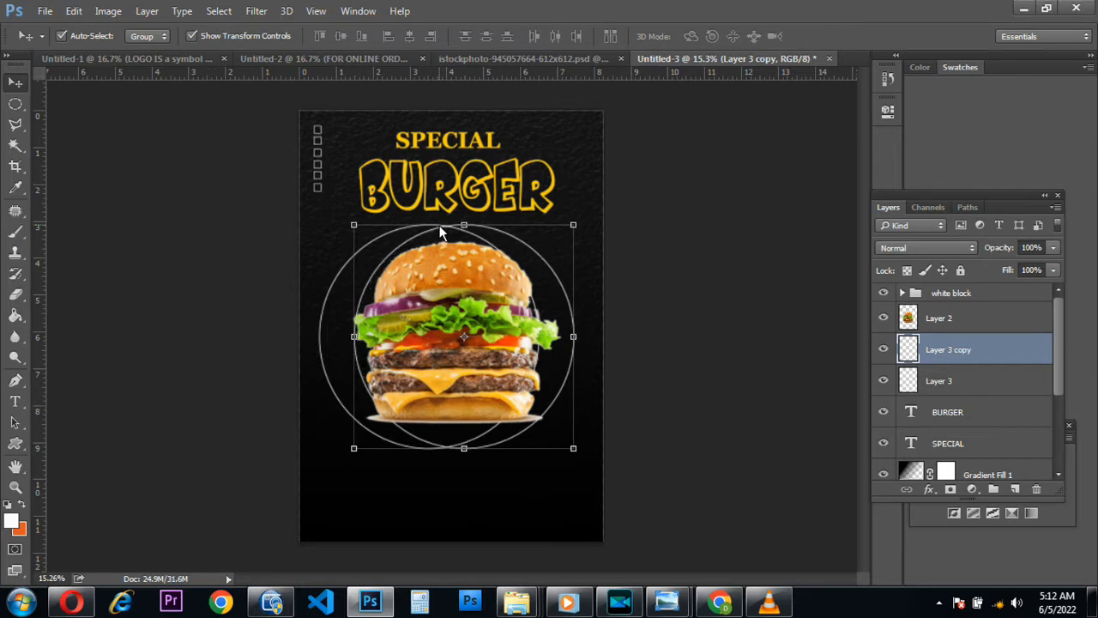
{"action": "key", "text": "shift+Left"}
{"action": "key", "text": "shift+Left"}
{"action": "key", "text": "shift+Left"}
{"action": "key", "text": "shift+Left"}
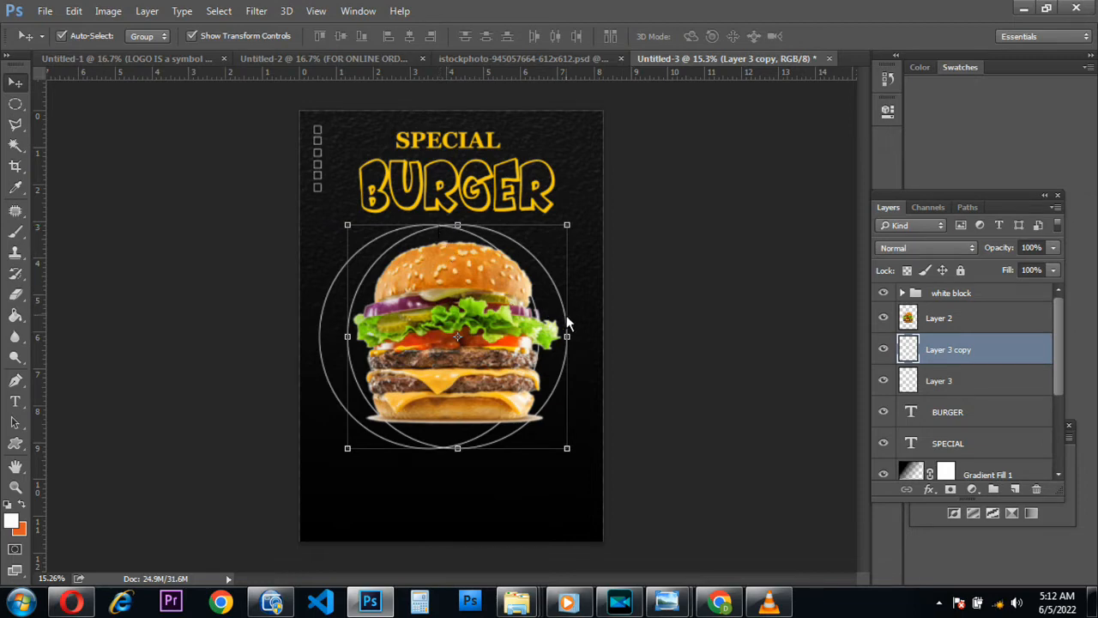
- Nudge the original ring on Layer 3 to the right, closer to its copy
{"action": "left_click", "coordinate": [941, 381]}
{"action": "key", "text": "shift+Right"}
{"action": "key", "text": "shift+Right"}
{"action": "key", "text": "shift+Right"}
{"action": "key", "text": "shift+Right"}
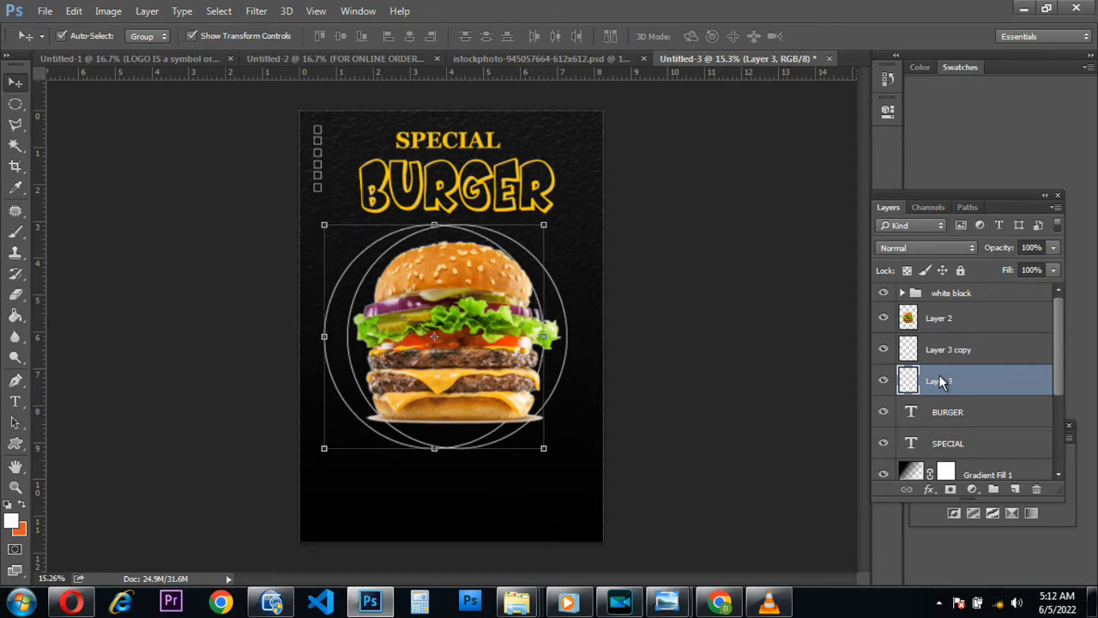
{"action": "key", "text": "shift+Right"}
{"action": "key", "text": "shift+Right"}
{"action": "key", "text": "shift+Right"}
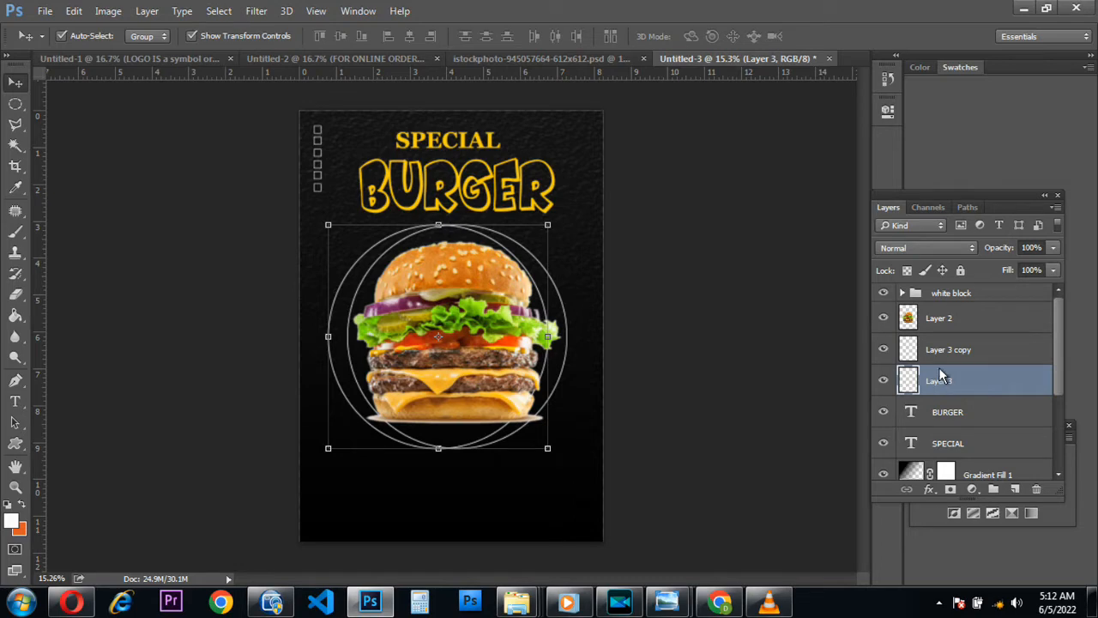
{"action": "key", "text": "shift+Right"}
{"action": "key", "text": "shift+Right"}
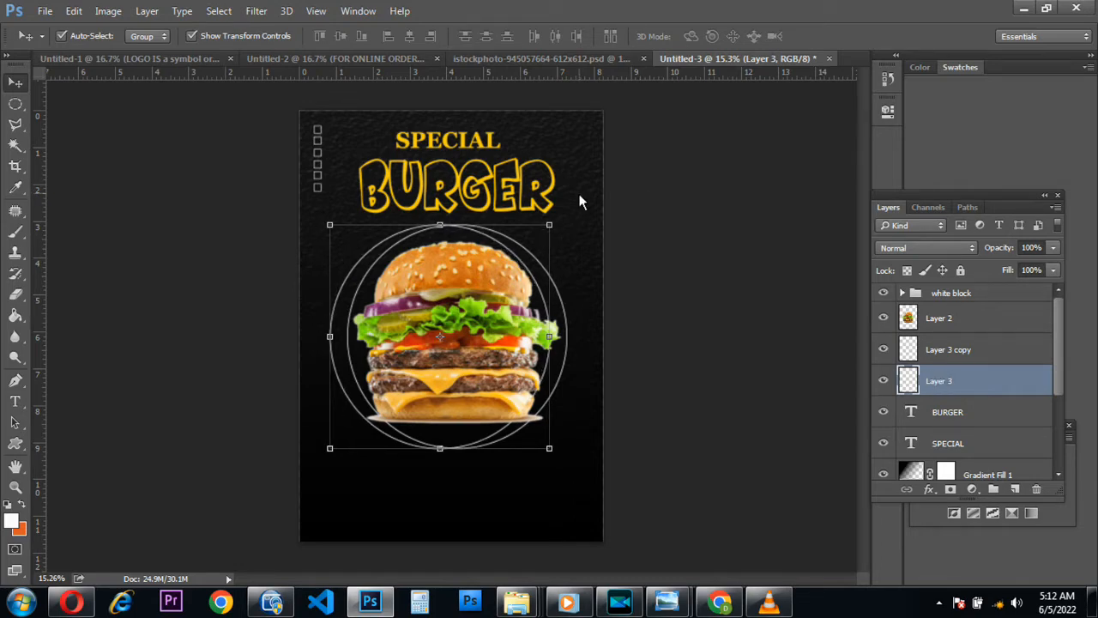
- Group the two ring layers and scale the group to about 102.5% width and 97.2% height around the burger
{"action": "left_click", "coordinate": [977, 354], "text": "shift"}
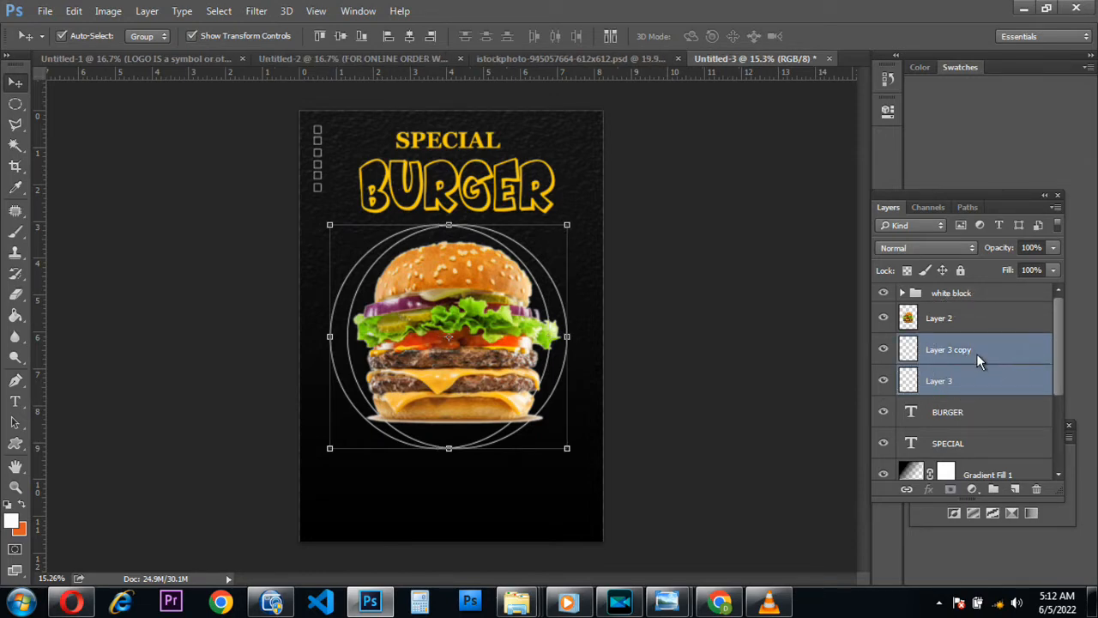
{"action": "key", "text": "ctrl+g"}
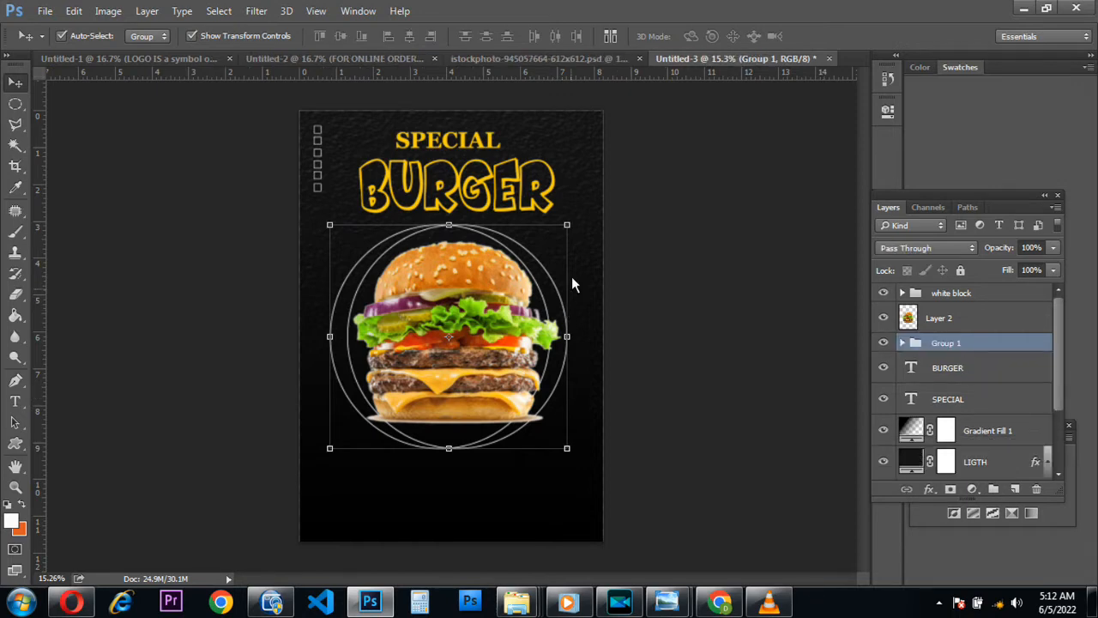
{"action": "left_click_drag", "start_coordinate": [569, 339], "coordinate": [579, 344]}
{"action": "left_click_drag", "start_coordinate": [331, 338], "coordinate": [337, 352]}
{"action": "left_click_drag", "start_coordinate": [455, 225], "coordinate": [456, 231]}
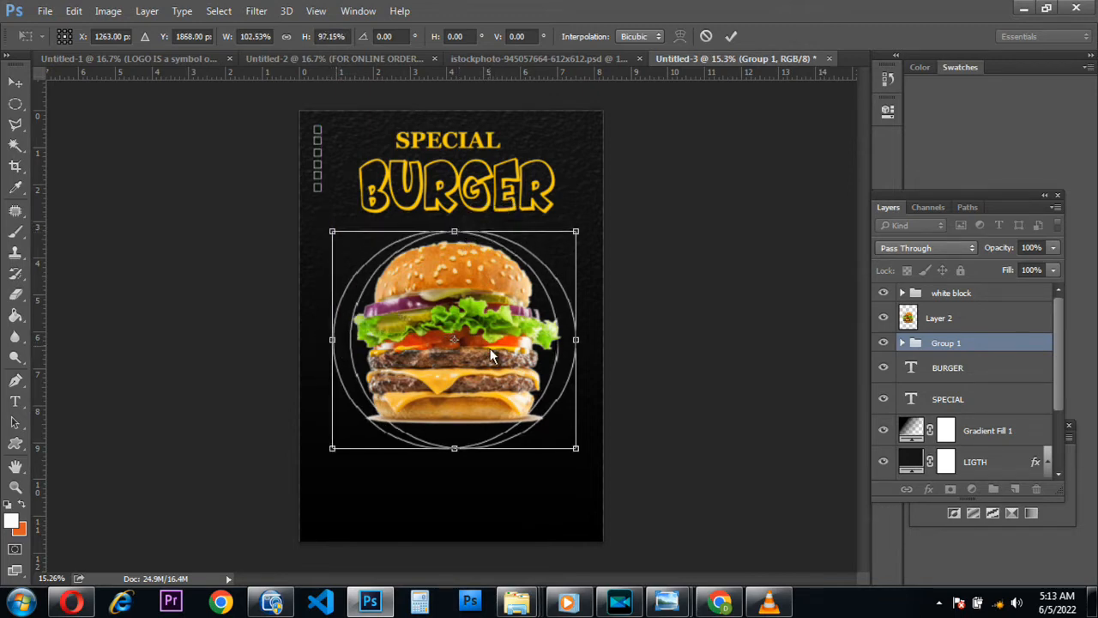
{"action": "key", "text": "Return"}
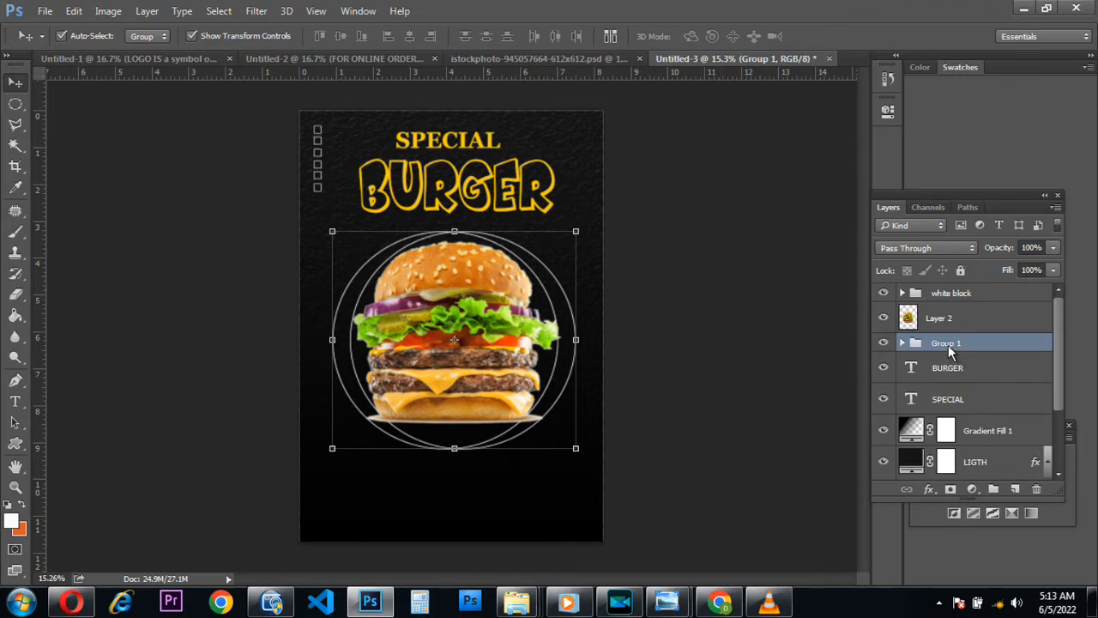
- Toggle the ring group's visibility off and on, and rename the group CIRCL
{"action": "left_click", "coordinate": [884, 343]}
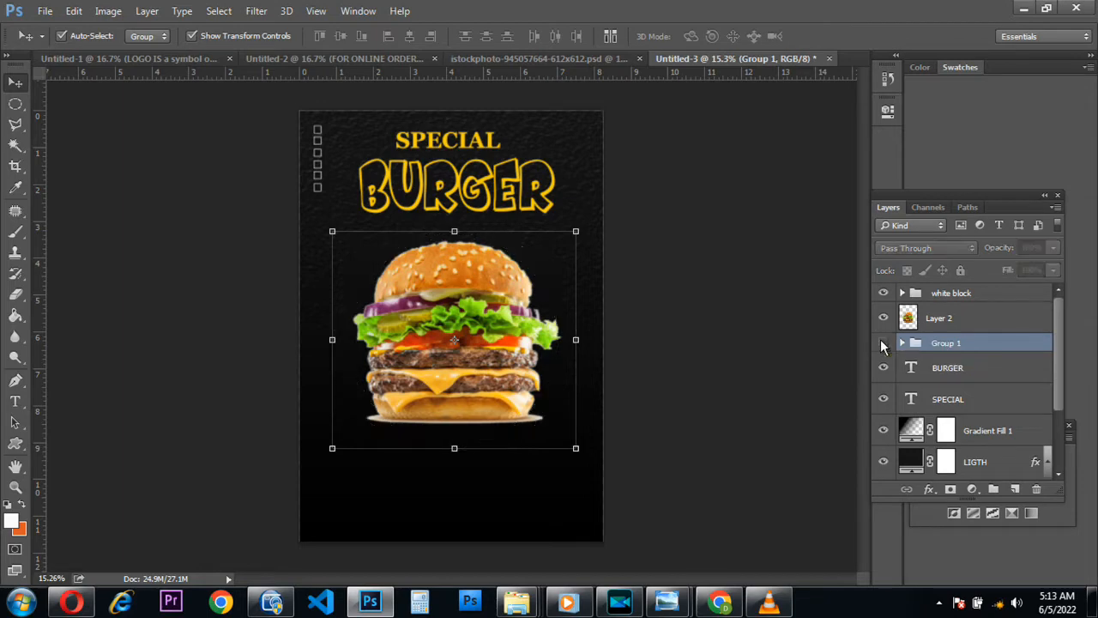
{"action": "left_click", "coordinate": [884, 343]}
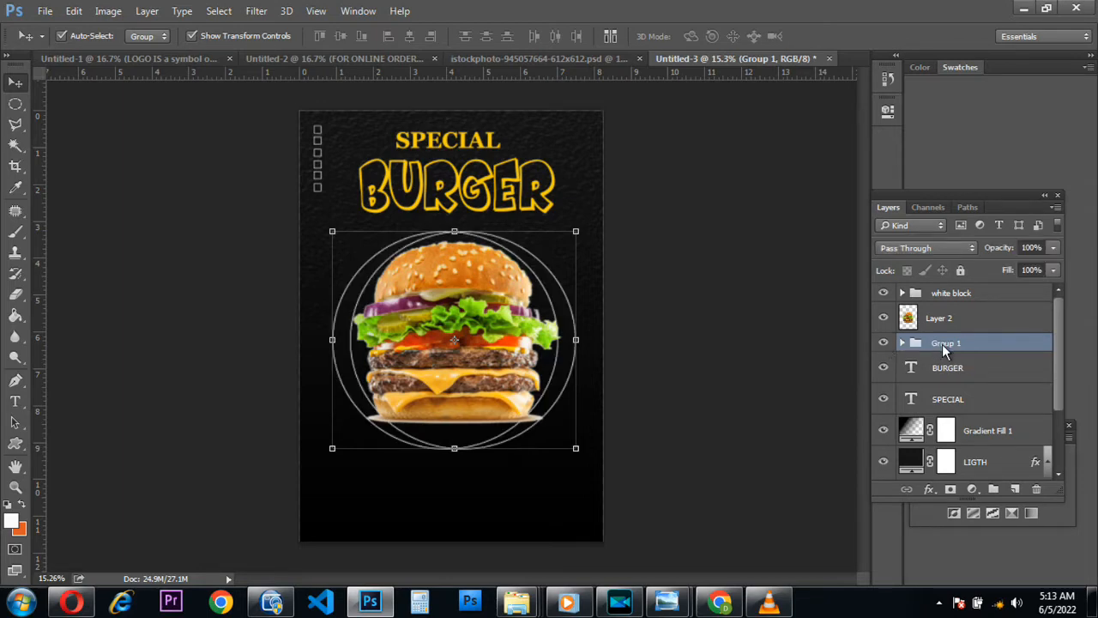
{"action": "double_click", "coordinate": [943, 347]}
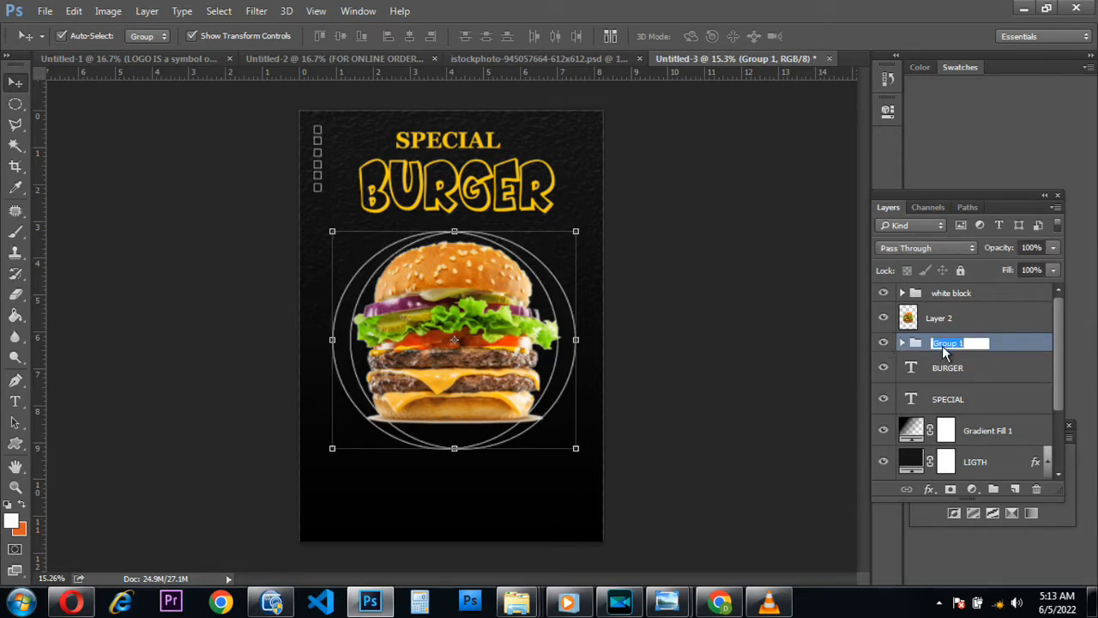
{"action": "type", "text": "CIRCL"}
{"action": "key", "text": "Return"}
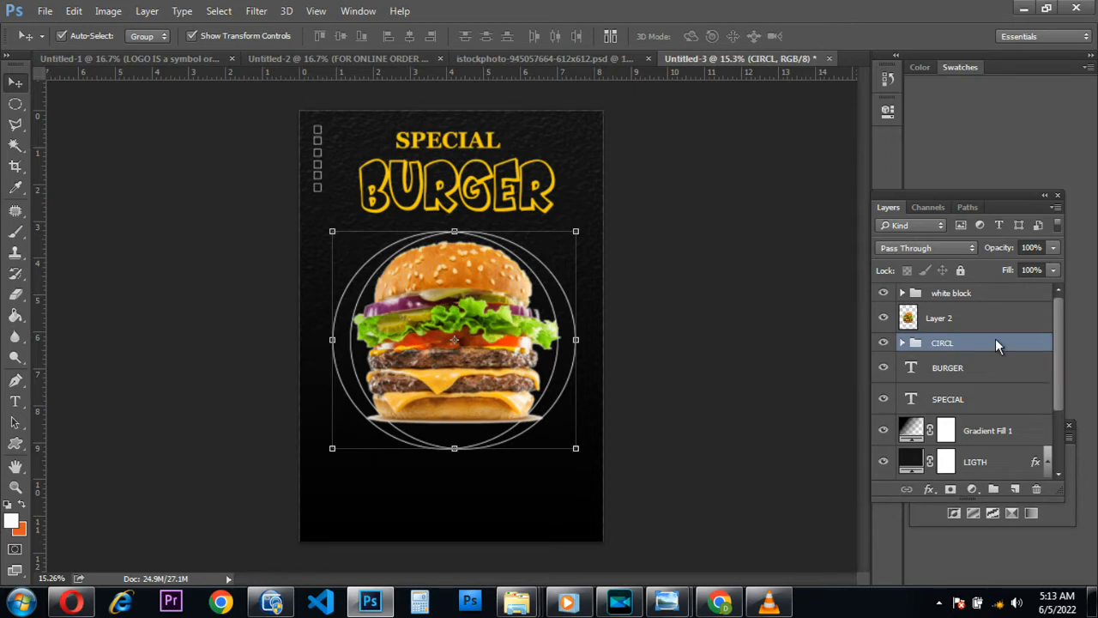
- Lower the CIRCL group's opacity to 26%
{"action": "left_click", "coordinate": [1031, 249]}
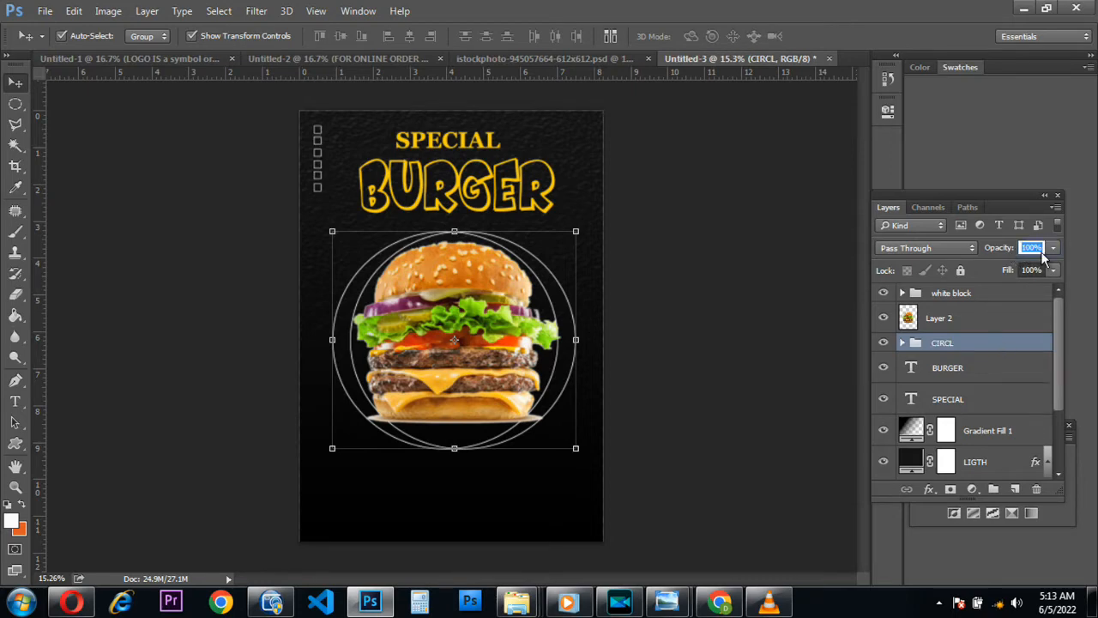
{"action": "left_click", "coordinate": [1053, 248]}
{"action": "left_click_drag", "start_coordinate": [1054, 267], "coordinate": [1011, 267]}
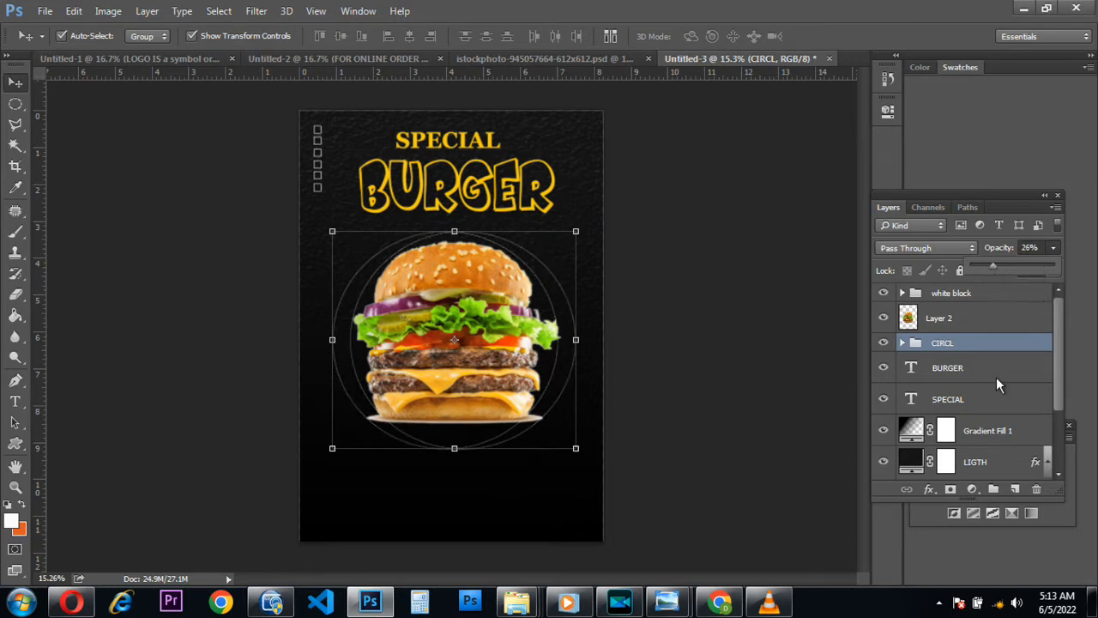
{"action": "left_click", "coordinate": [981, 344]}
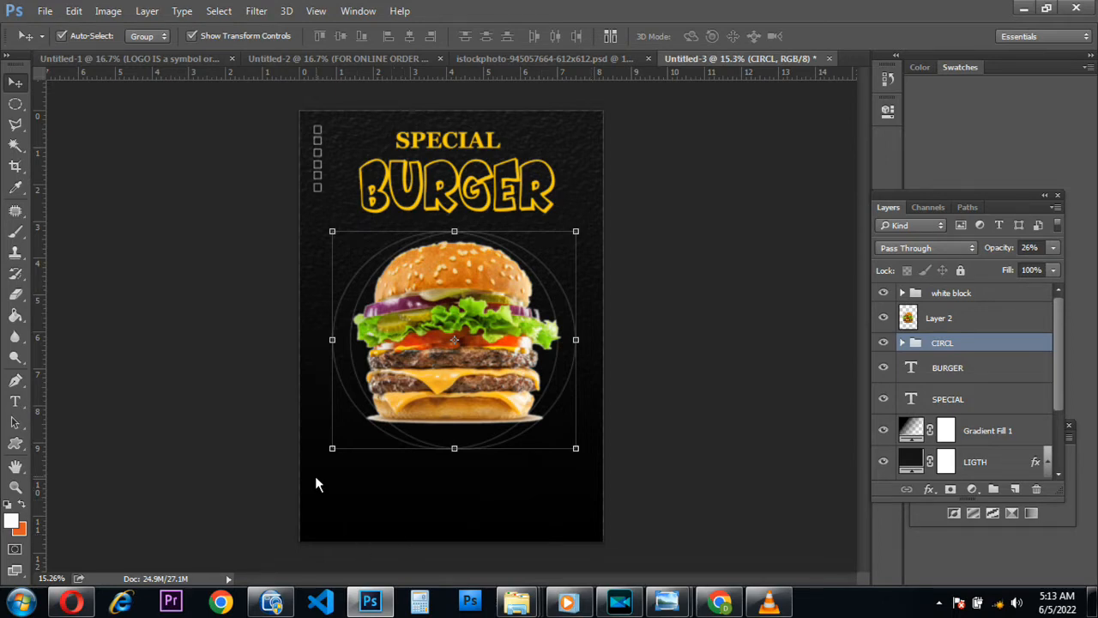
- Draw a small circular selection over the burger's lower-right edge and add a new layer above the burger layer
{"action": "left_click", "coordinate": [15, 103]}
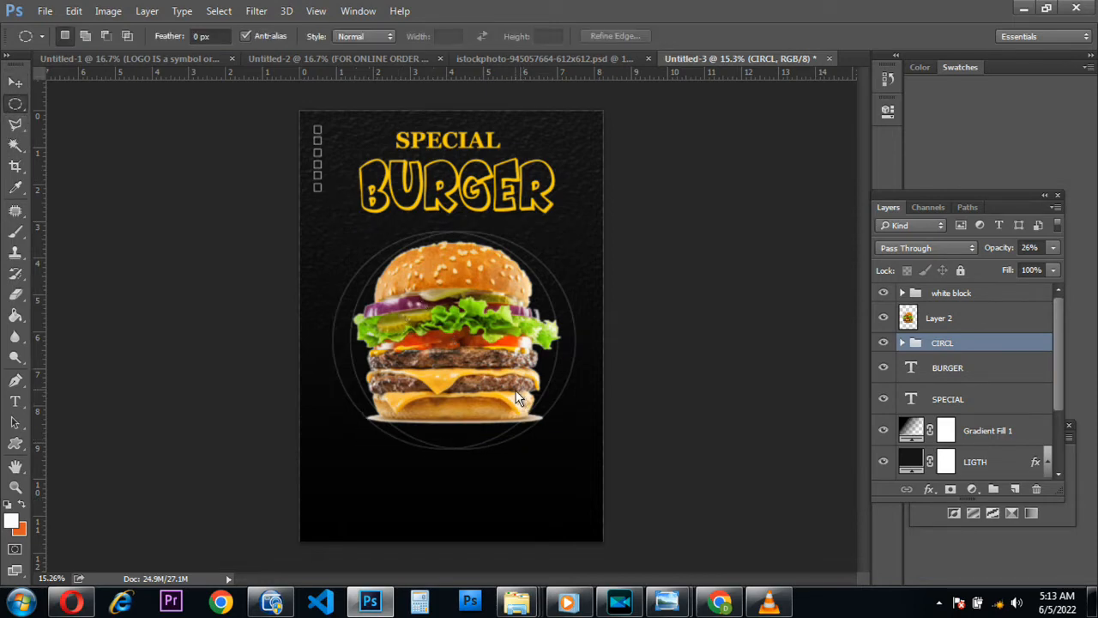
{"action": "left_click_drag", "start_coordinate": [519, 390], "coordinate": [565, 437]}
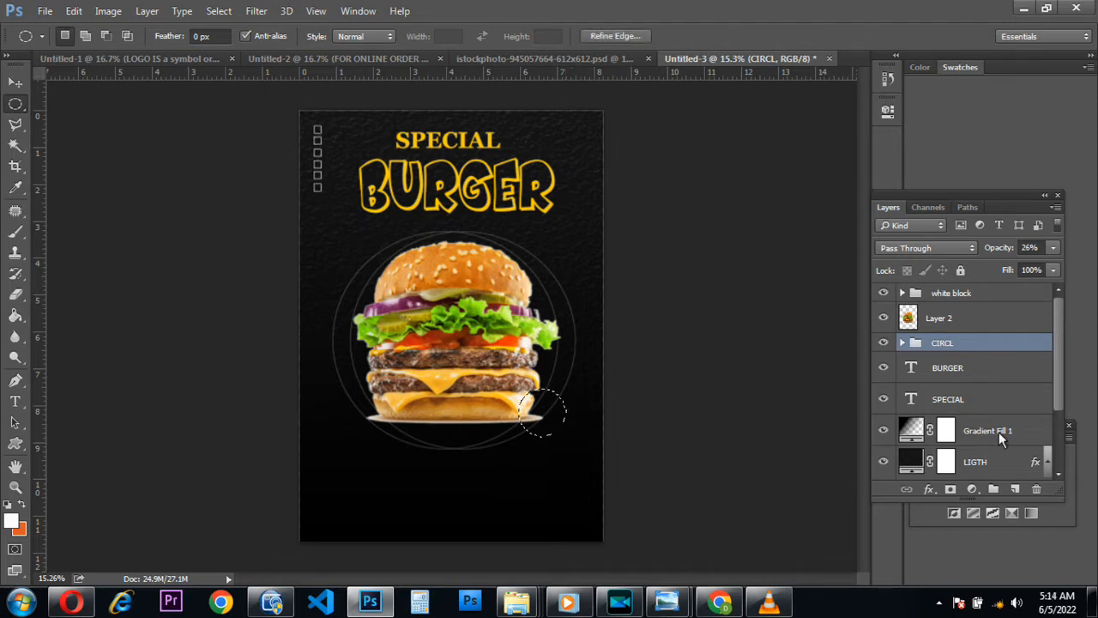
{"action": "left_click", "coordinate": [963, 317]}
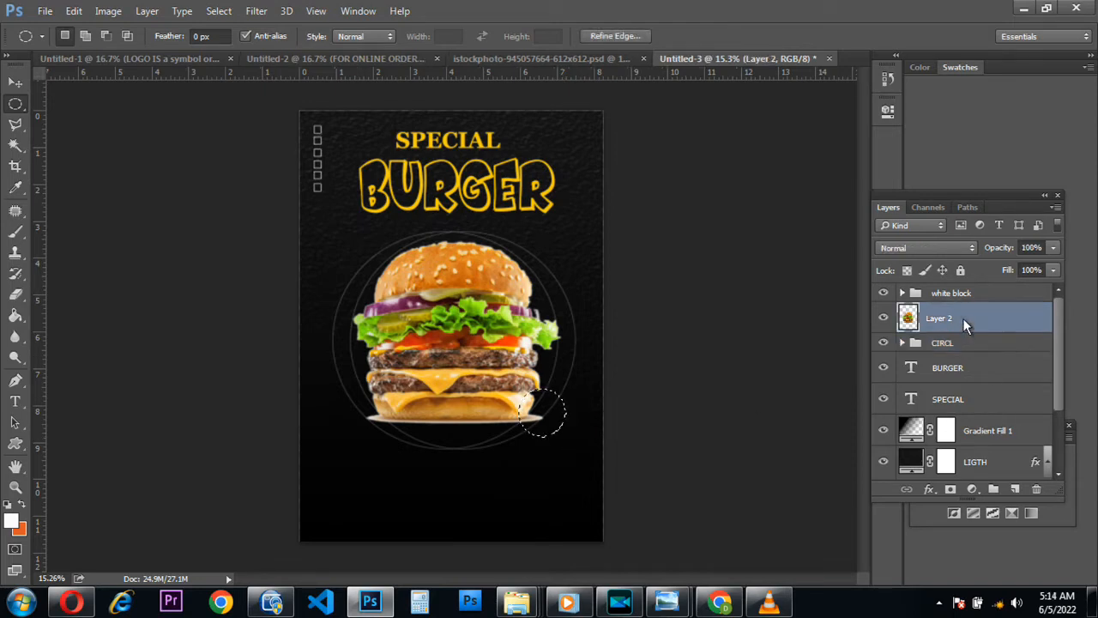
{"action": "left_click", "coordinate": [1014, 489]}
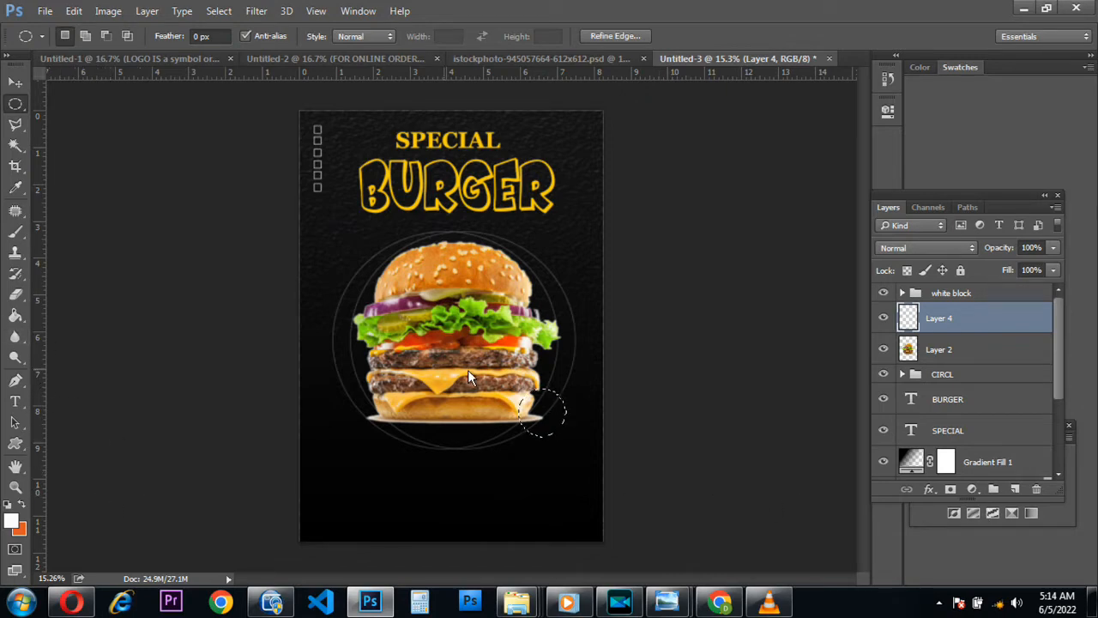
- Fill the circular selection with a Solid Color fill layer in yellow f7cd0c, sampled from the SPECIAL title
{"action": "left_click", "coordinate": [973, 489]}
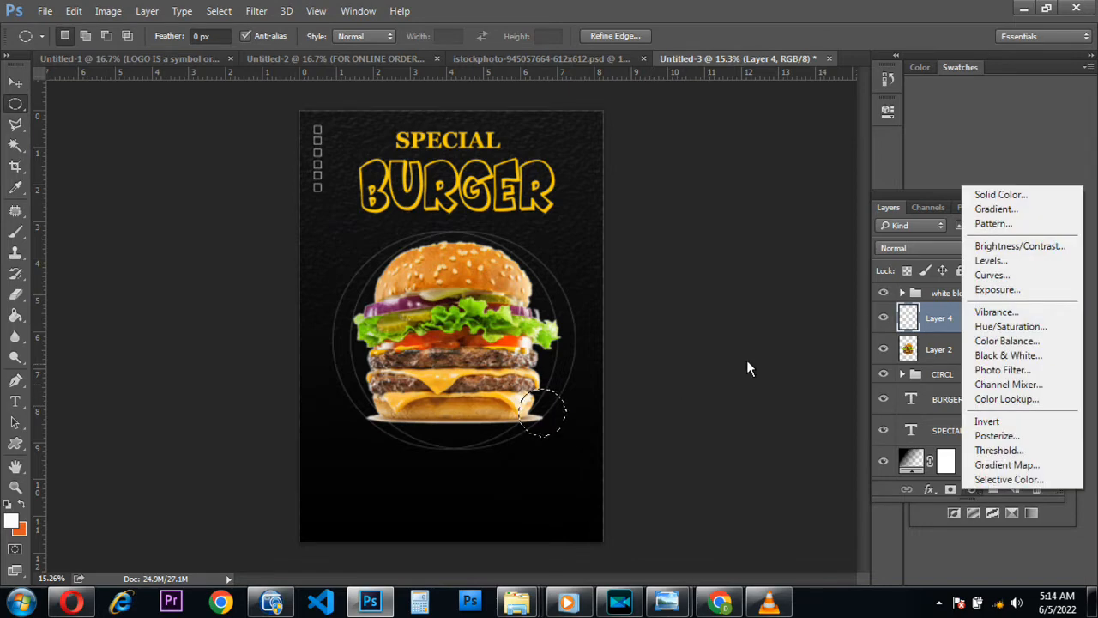
{"action": "left_click", "coordinate": [1003, 195]}
{"action": "left_click_drag", "start_coordinate": [995, 197], "coordinate": [981, 216]}
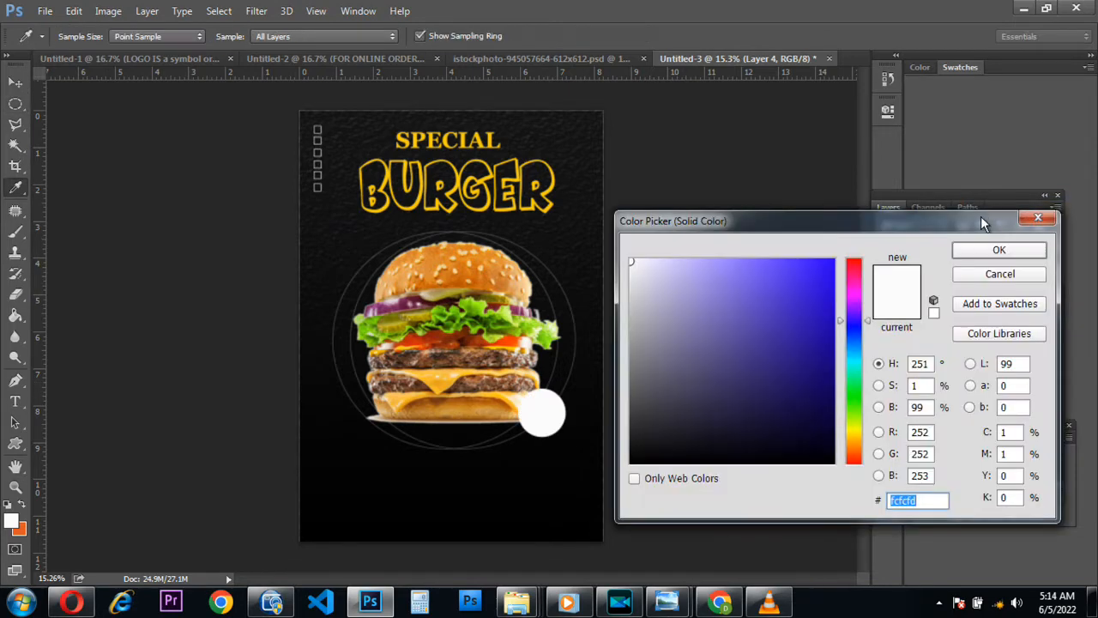
{"action": "left_click", "coordinate": [418, 141]}
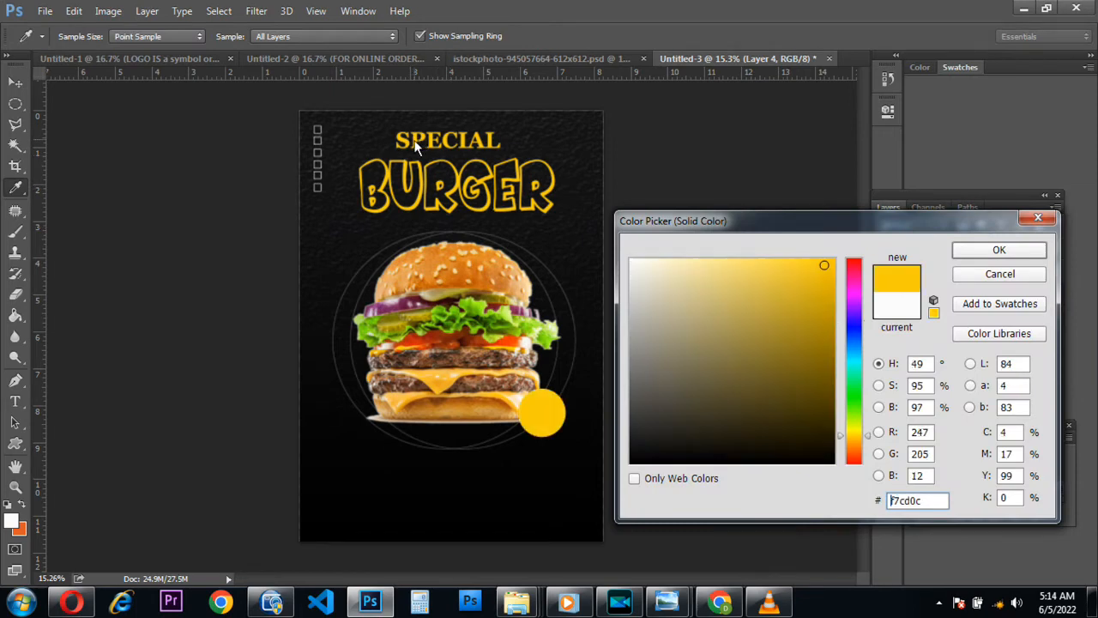
{"action": "left_click", "coordinate": [973, 257]}
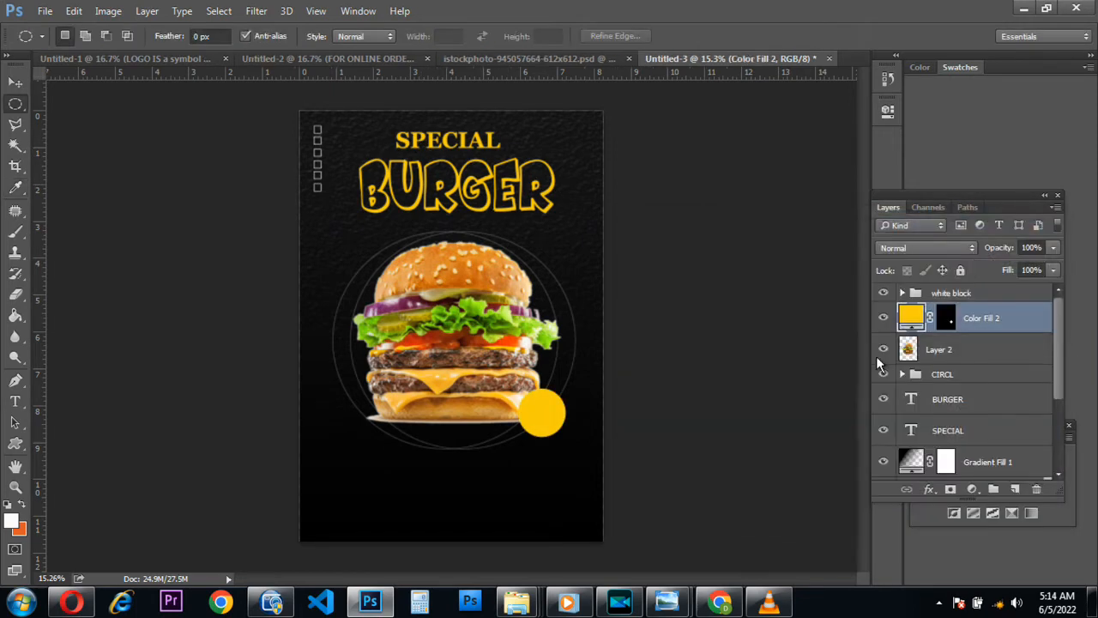
- Add a Stroke layer style to the yellow badge circle with its colour set to orange f7a70c
{"action": "left_click", "coordinate": [928, 489]}
{"action": "left_click", "coordinate": [946, 362]}
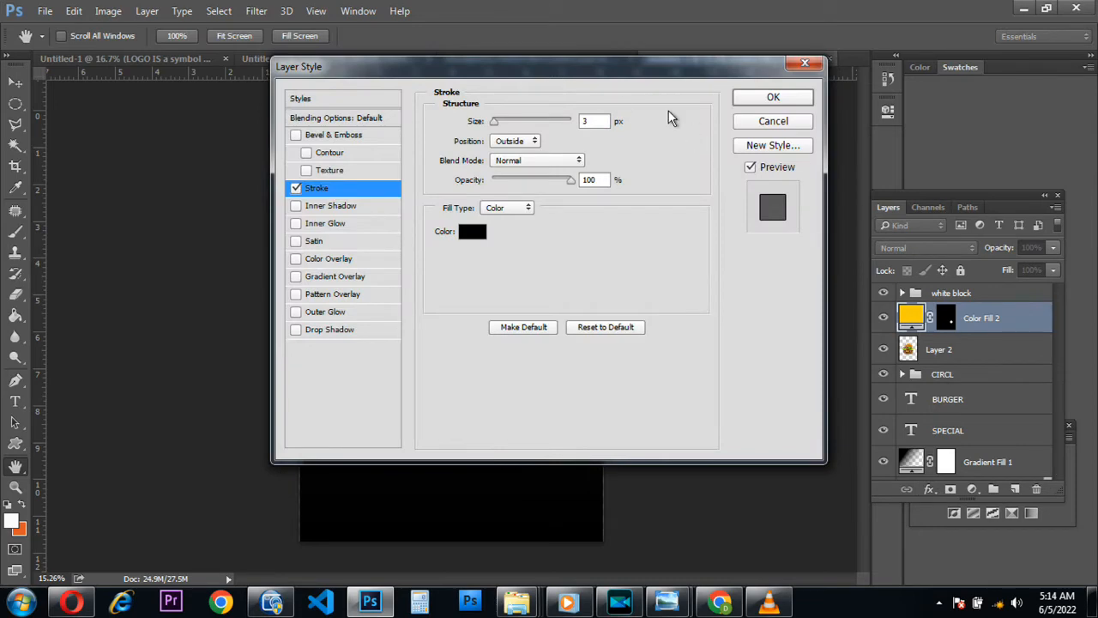
{"action": "left_click_drag", "start_coordinate": [639, 69], "coordinate": [1023, 205]}
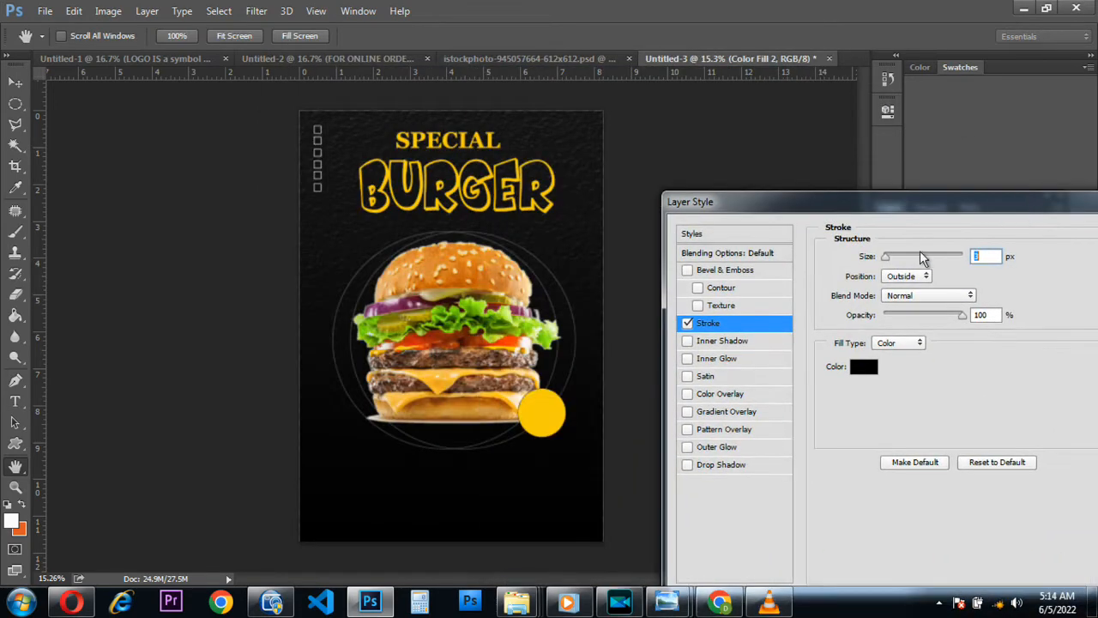
{"action": "left_click", "coordinate": [863, 367]}
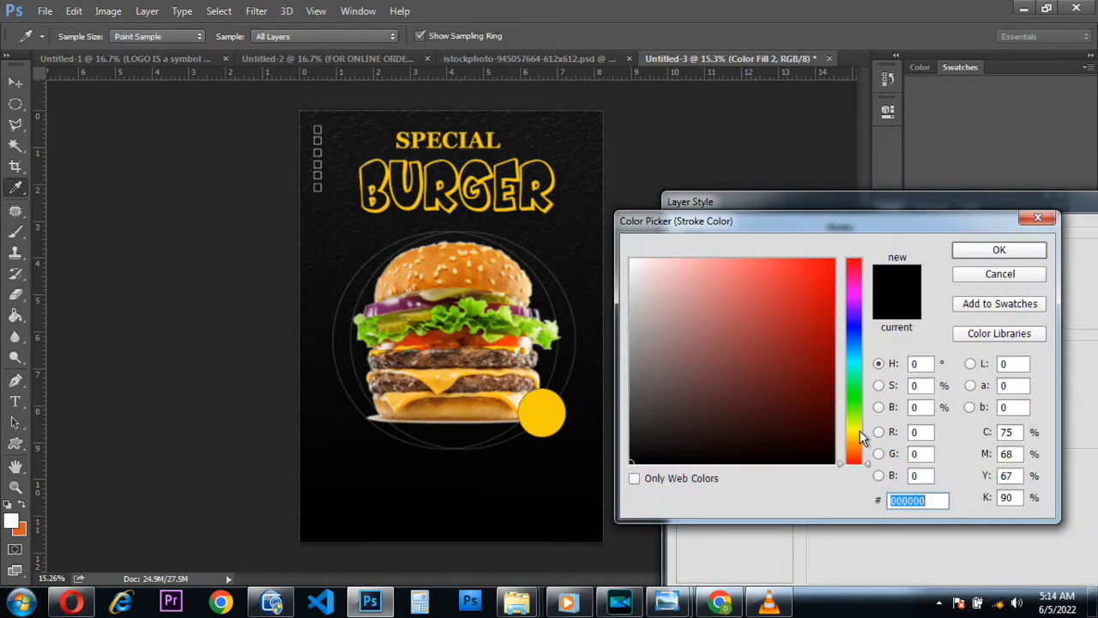
{"action": "left_click", "coordinate": [529, 415]}
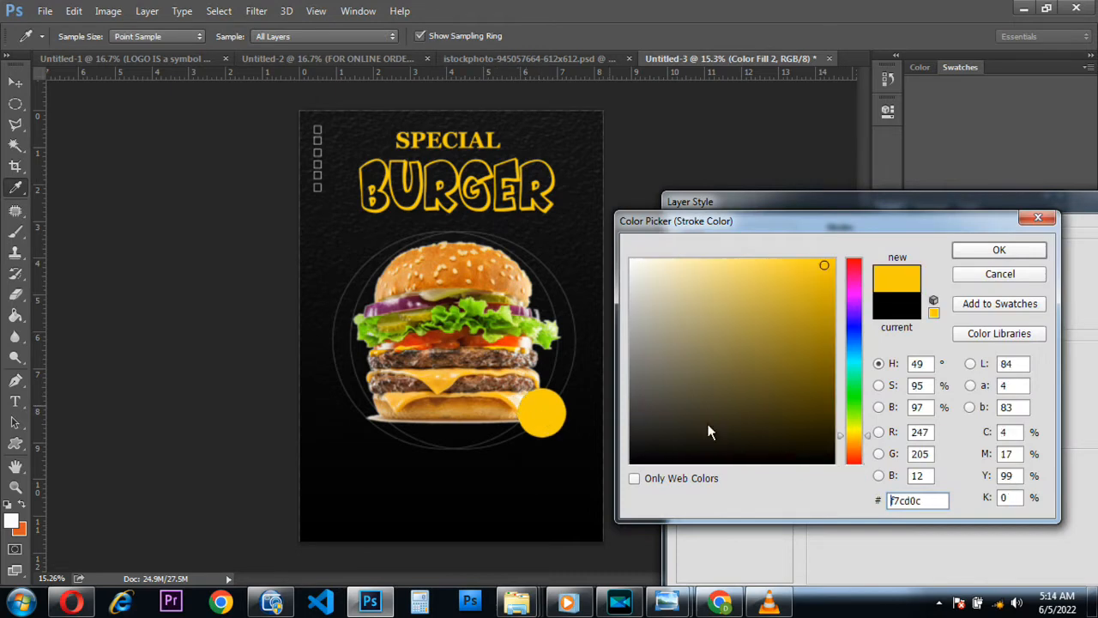
{"action": "left_click", "coordinate": [860, 441]}
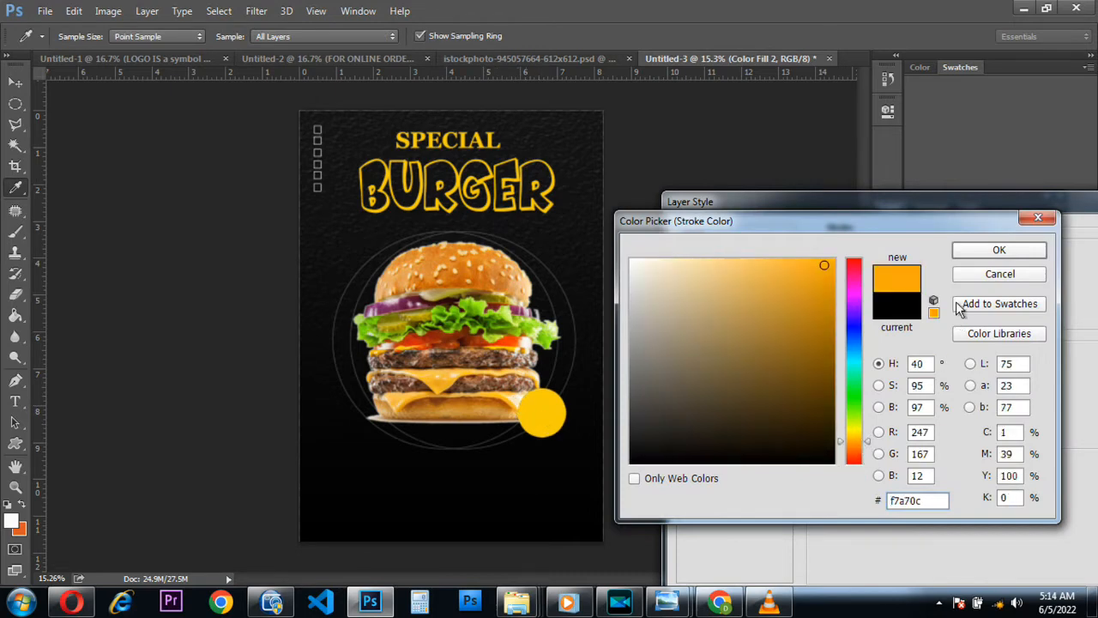
{"action": "left_click", "coordinate": [981, 251]}
- Set the badge circle's outside stroke size to 35 px and apply the layer style
{"action": "scroll", "coordinate": [930, 265], "scroll_direction": "up", "scroll_amount": 16}
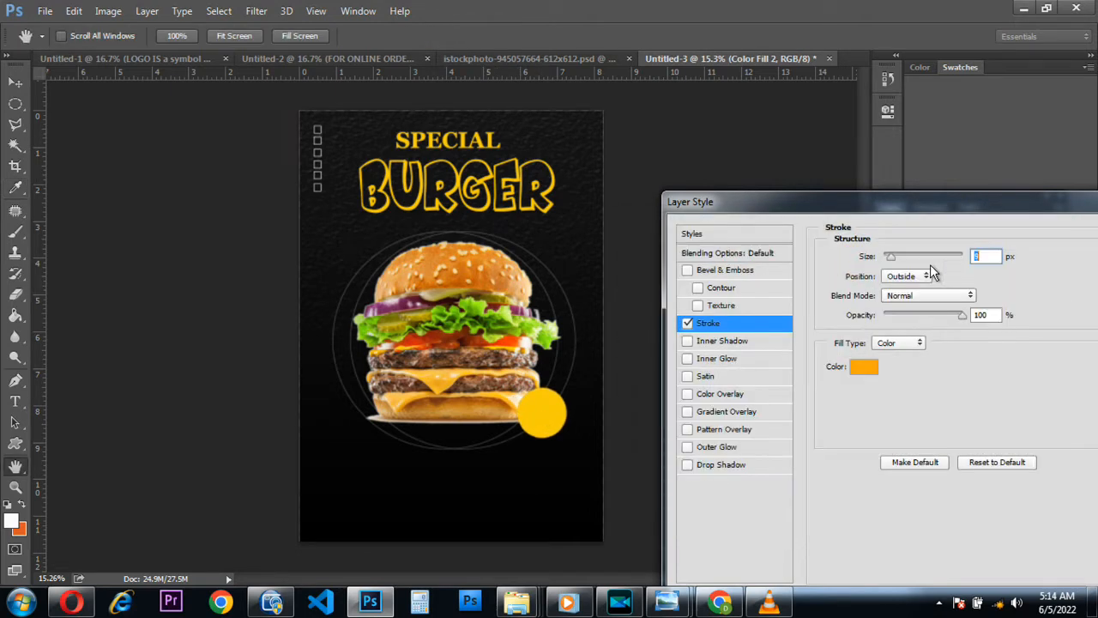
{"action": "scroll", "coordinate": [932, 253], "scroll_direction": "up", "scroll_amount": 9}
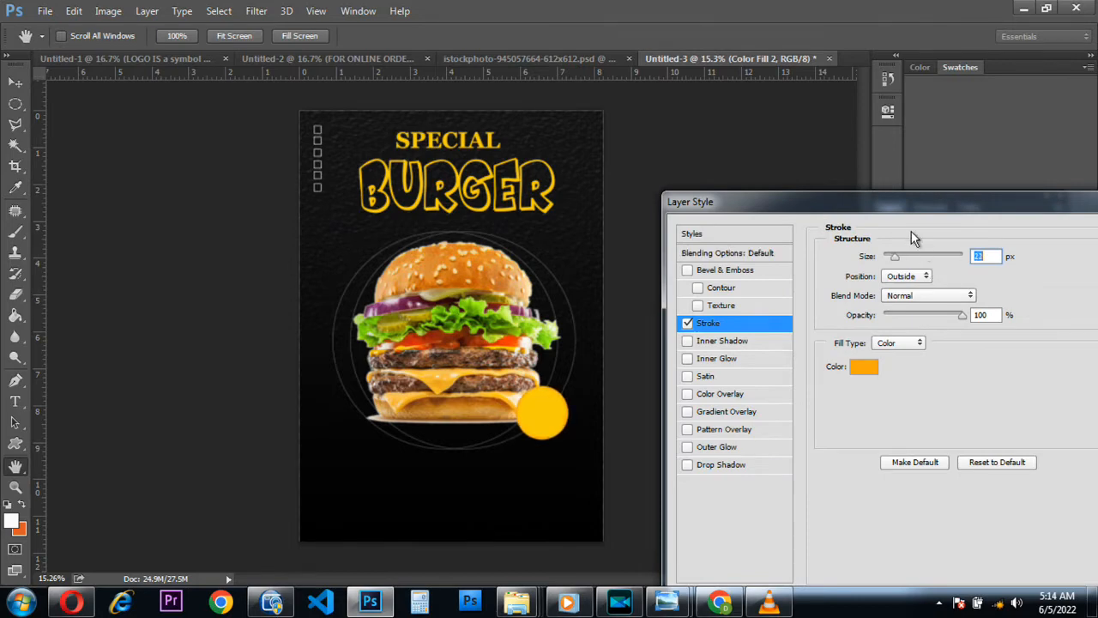
{"action": "scroll", "coordinate": [912, 232], "scroll_direction": "up", "scroll_amount": 7}
{"action": "left_click_drag", "start_coordinate": [843, 202], "coordinate": [593, 188]}
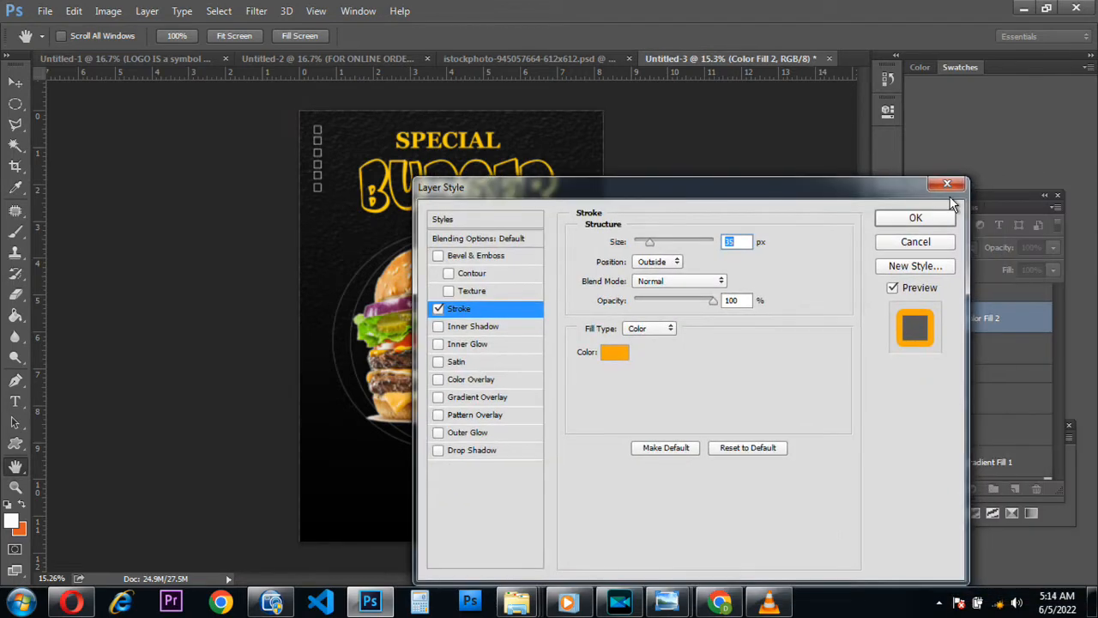
{"action": "left_click", "coordinate": [915, 220]}
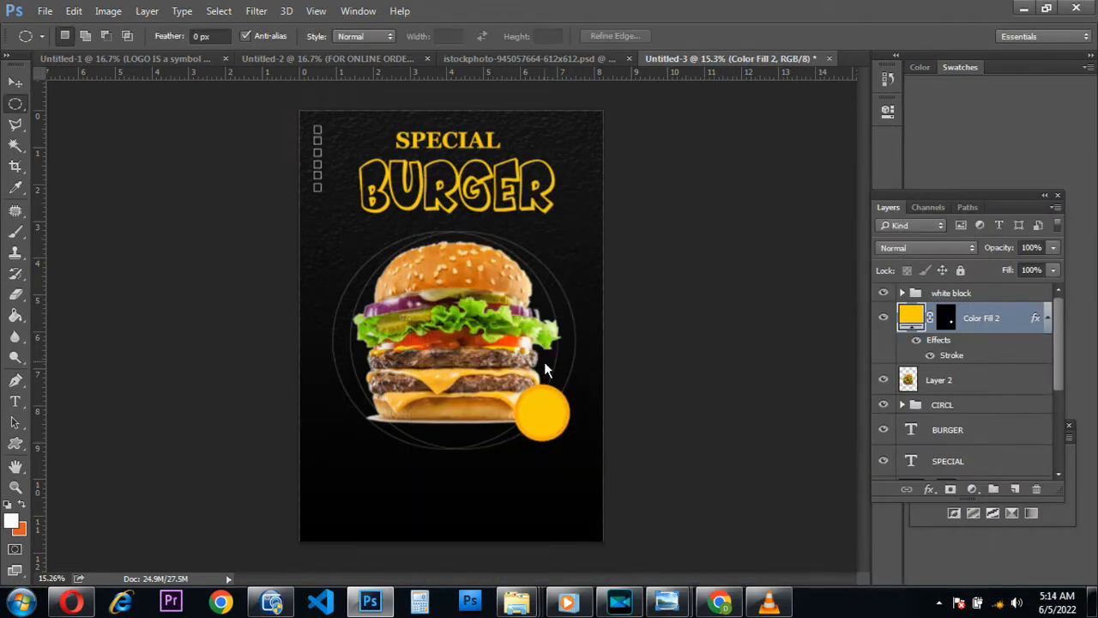
- Add the text "only 55" on two lines inside the yellow badge, coloured near-black 090701
{"action": "scroll", "coordinate": [551, 442], "scroll_direction": "up", "scroll_amount": 5}
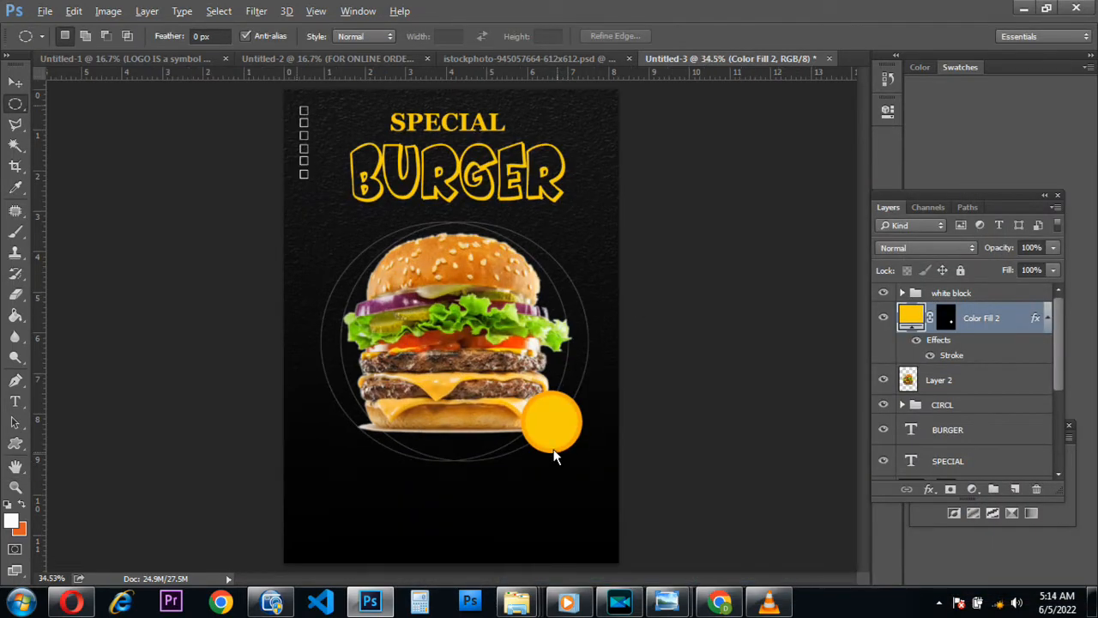
{"action": "scroll", "coordinate": [550, 440], "scroll_direction": "up", "scroll_amount": 3}
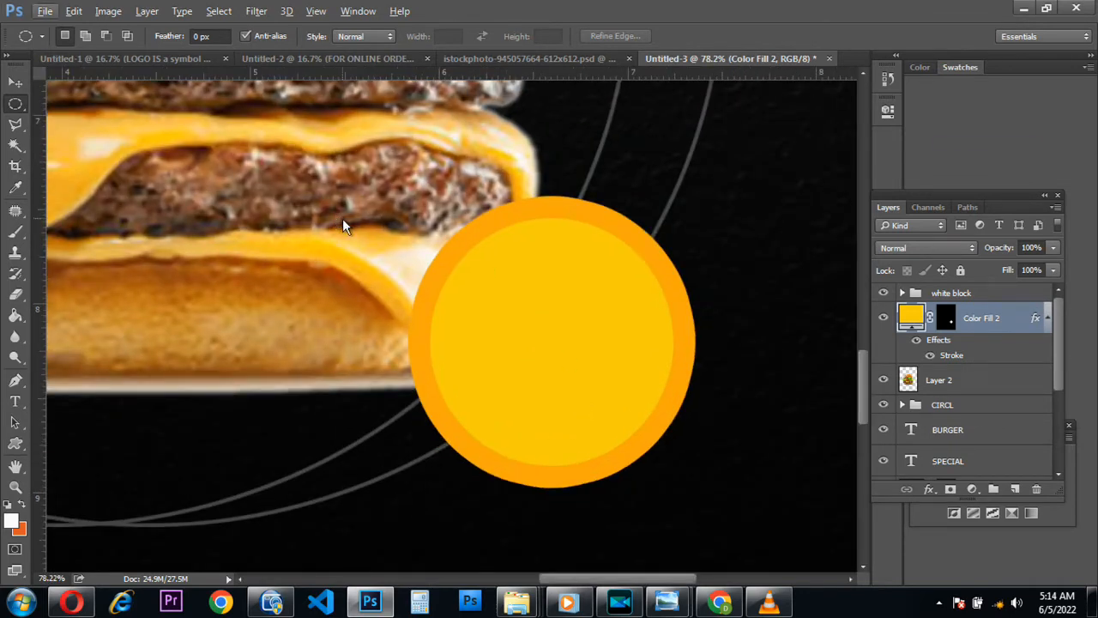
{"action": "left_click", "coordinate": [16, 401]}
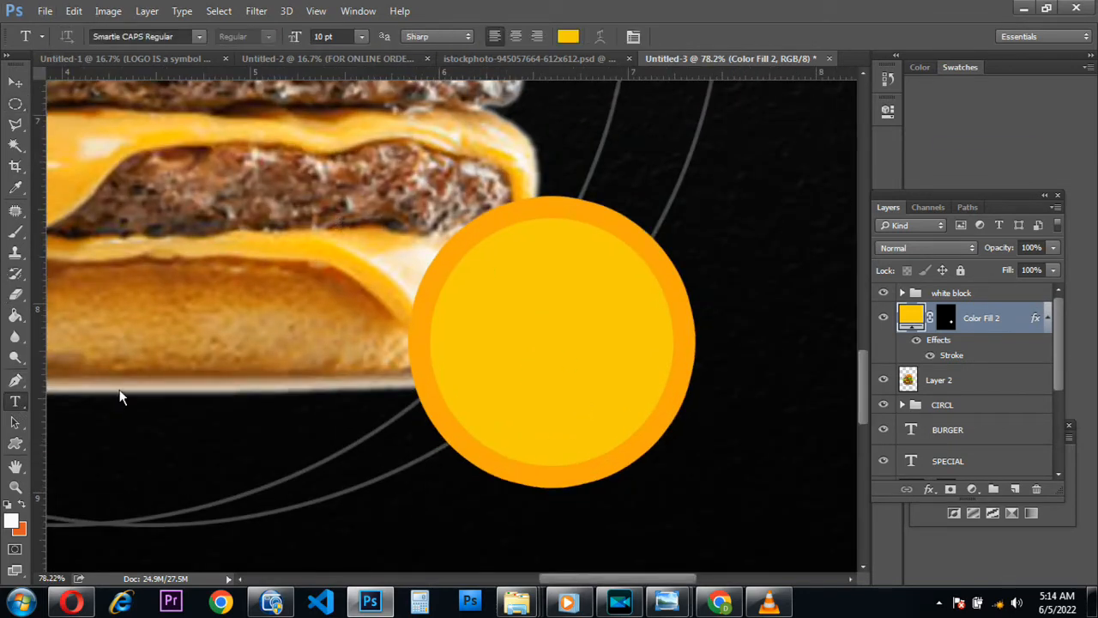
{"action": "left_click", "coordinate": [493, 282]}
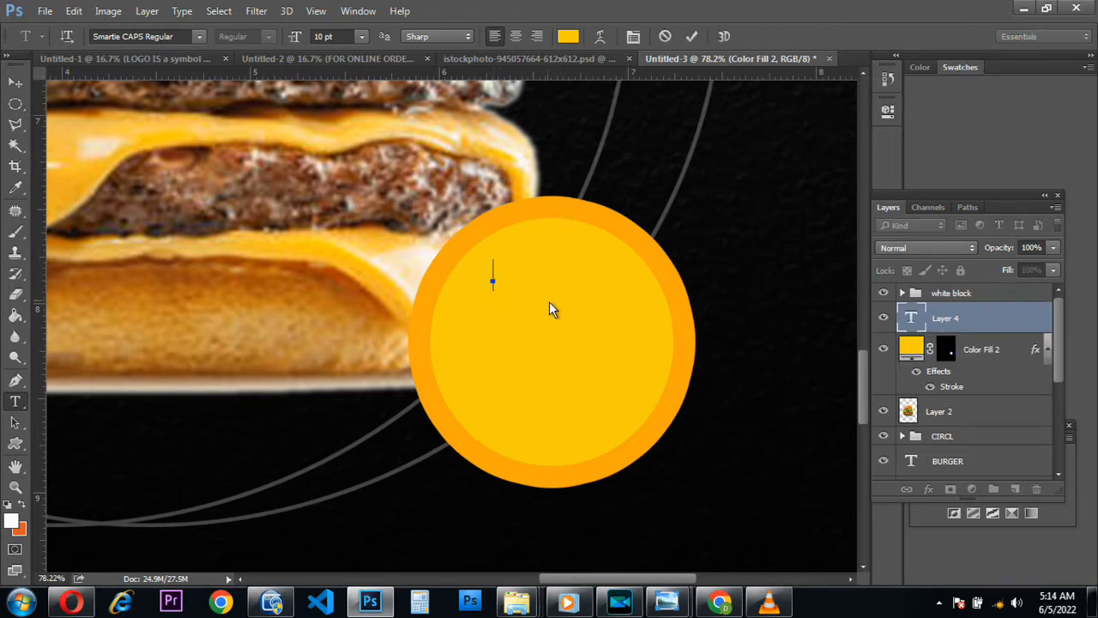
{"action": "type", "text": "5"}
{"action": "left_click", "coordinate": [568, 36]}
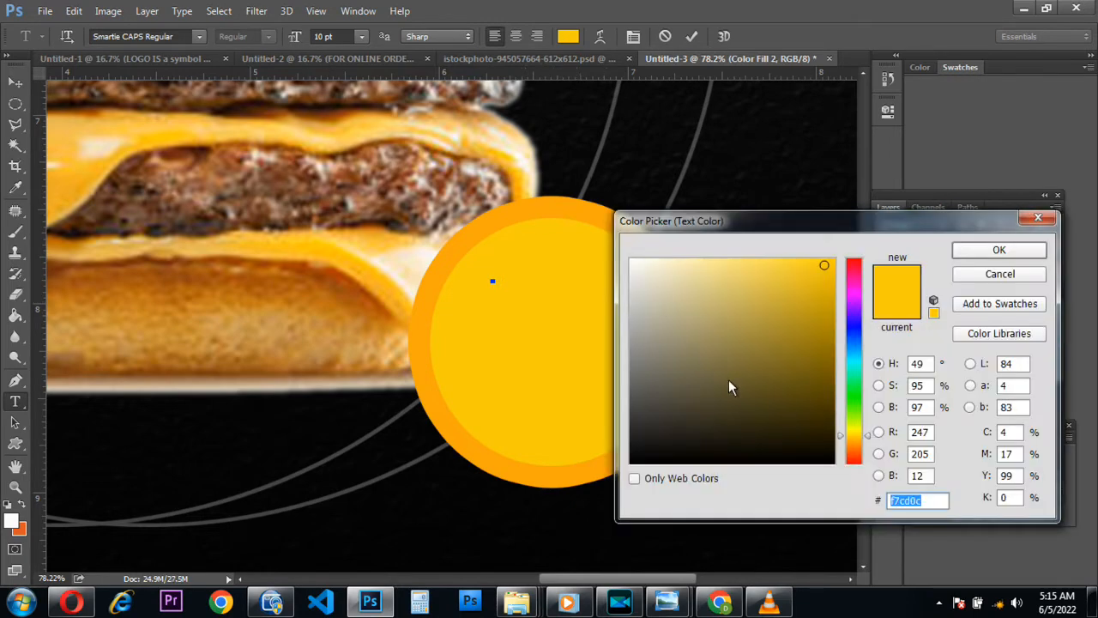
{"action": "left_click", "coordinate": [821, 456]}
{"action": "left_click", "coordinate": [958, 256]}
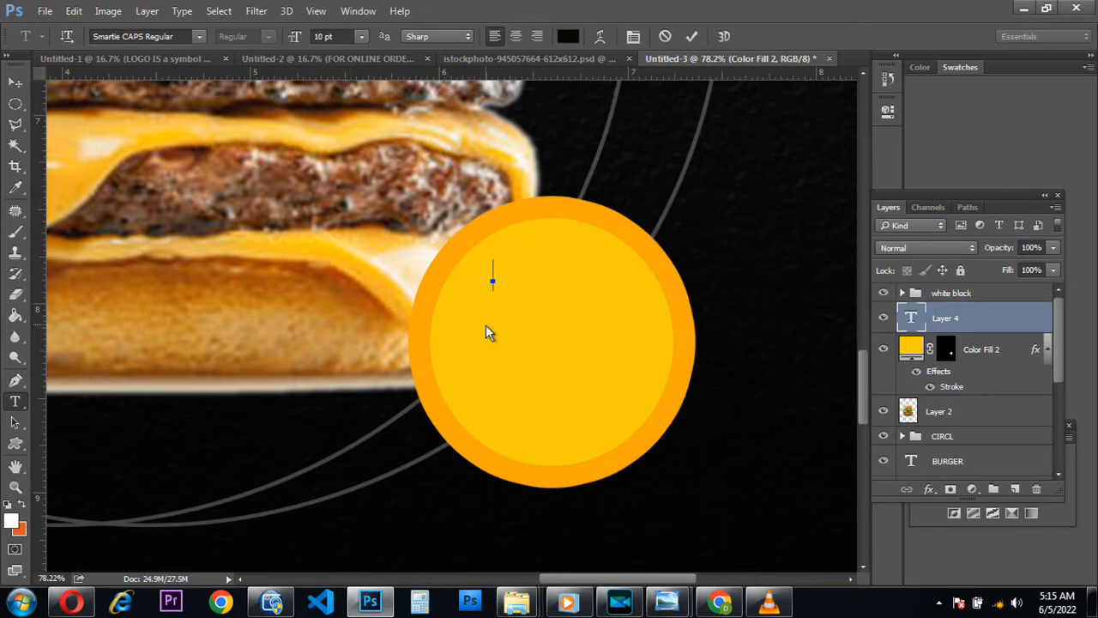
{"action": "type", "text": "nly"}
{"action": "key", "text": "Return"}
{"action": "left_click", "coordinate": [692, 37]}
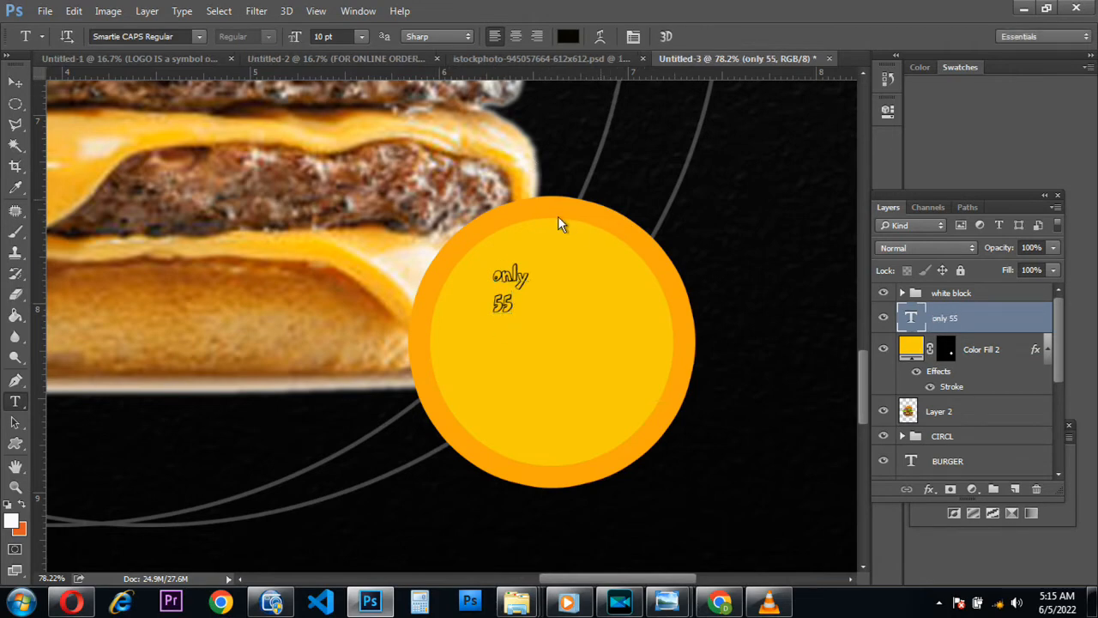
- Change the font of the "only 55" text to Poplar Std Black
{"action": "left_click", "coordinate": [568, 36]}
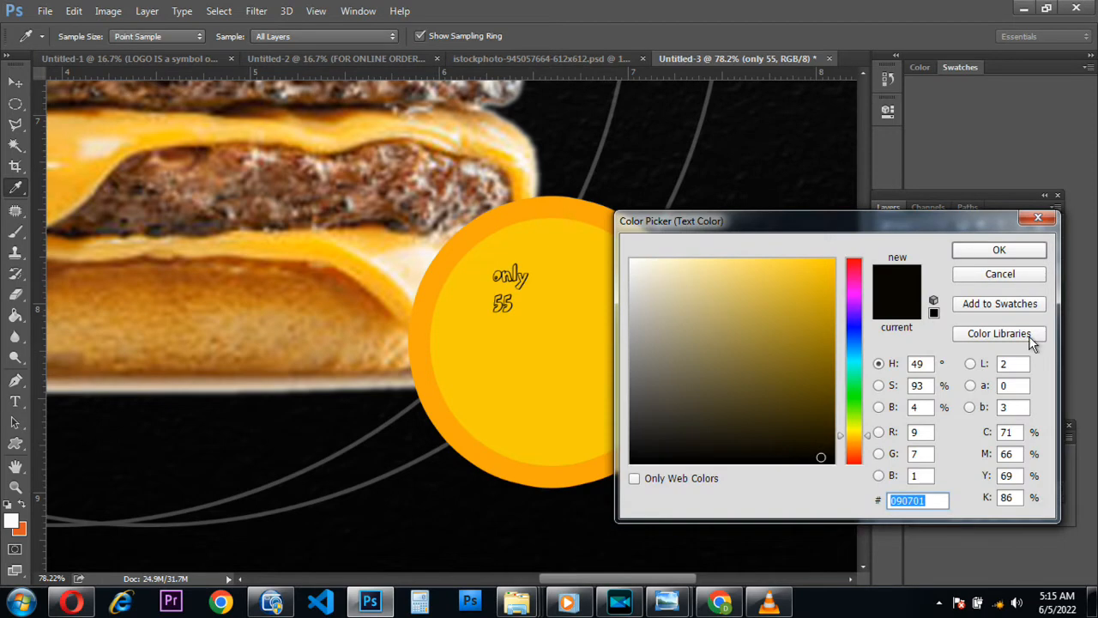
{"action": "left_click", "coordinate": [999, 275]}
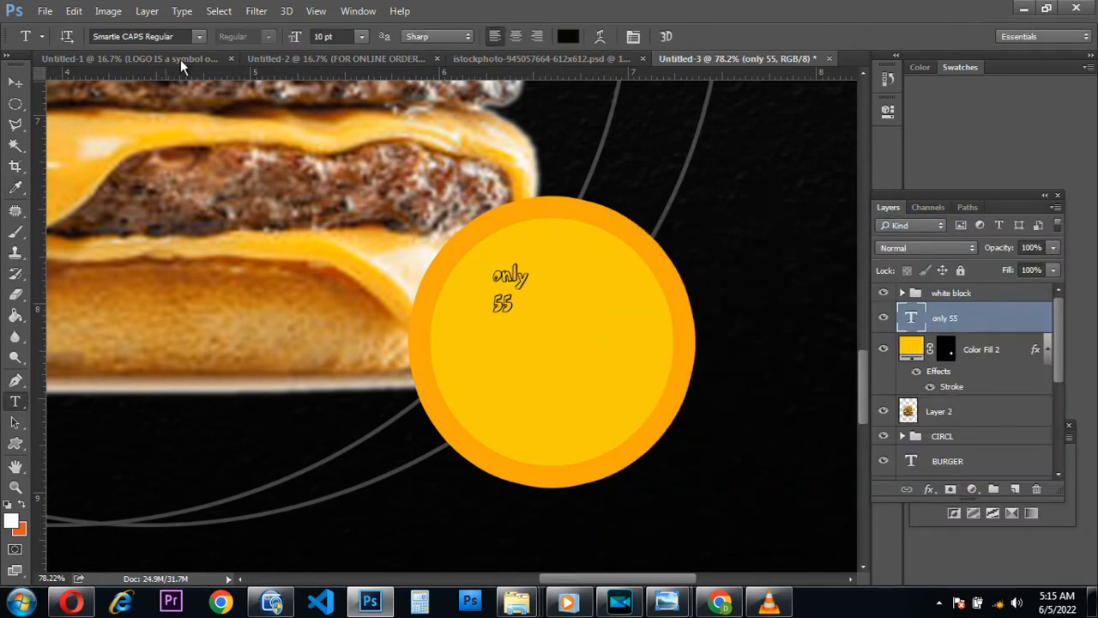
{"action": "left_click", "coordinate": [198, 36]}
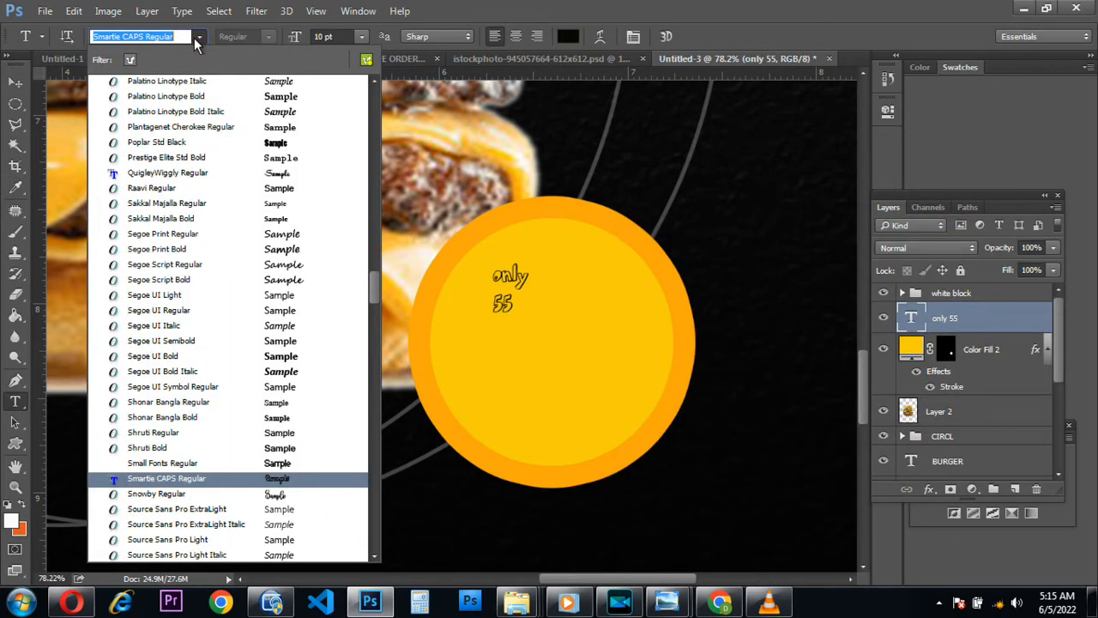
{"action": "left_click", "coordinate": [271, 148]}
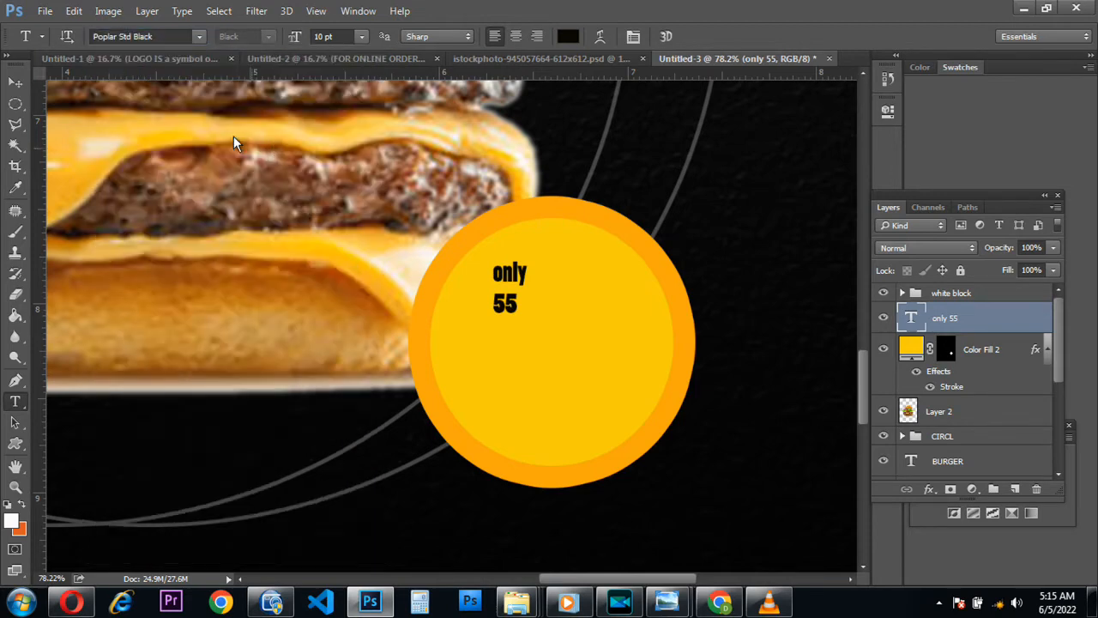
- Scale the "only 55" text to about 354% and move it to the middle of the badge
{"action": "left_click", "coordinate": [16, 83]}
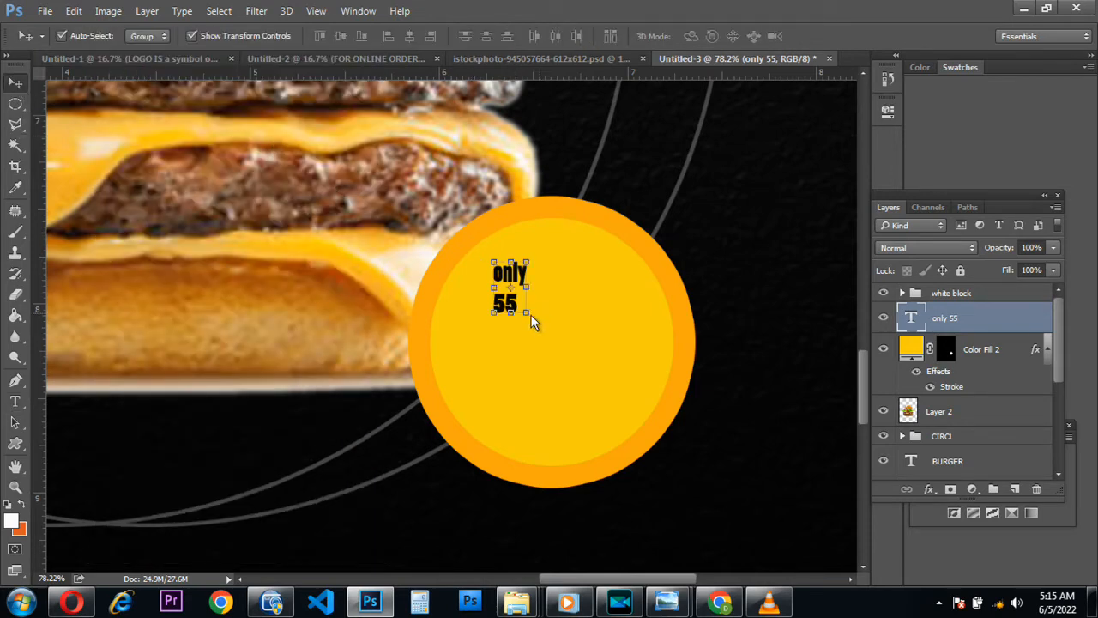
{"action": "left_click_drag", "start_coordinate": [526, 312], "coordinate": [640, 463]}
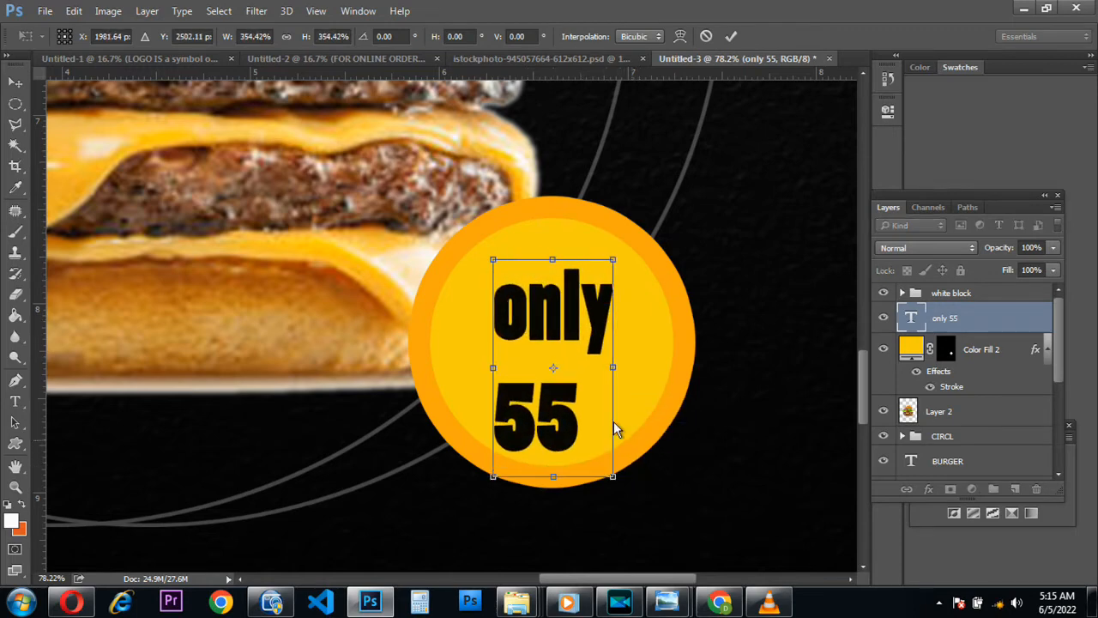
{"action": "left_click_drag", "start_coordinate": [574, 322], "coordinate": [558, 296]}
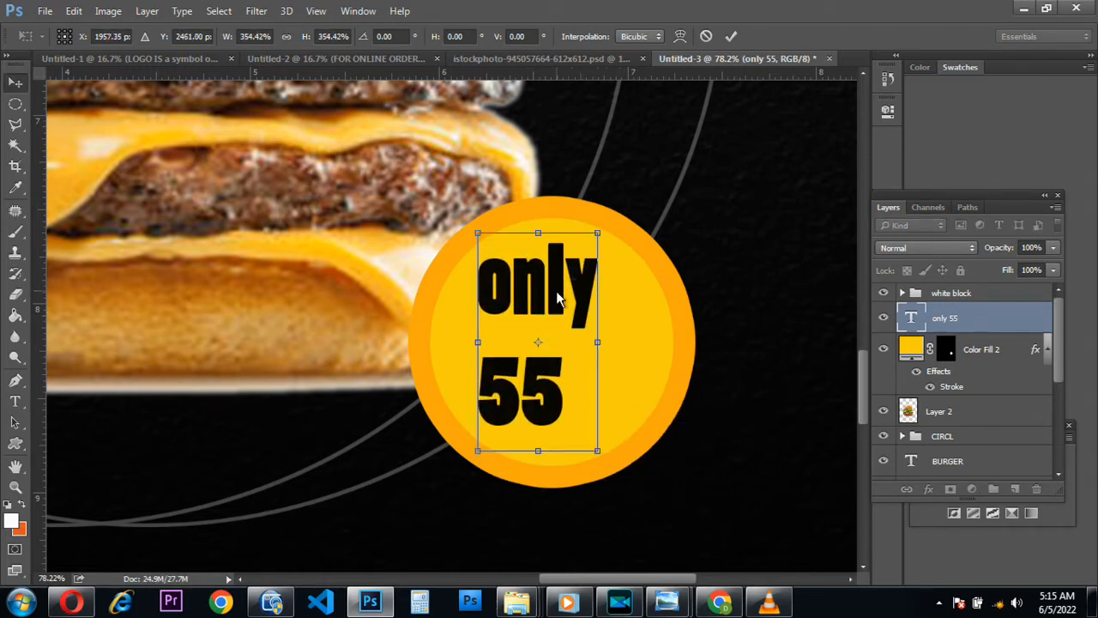
{"action": "key", "text": "Return"}
- Centre-align the "only 55" text, reposition it inside the badge and enlarge it to nearly fill the yellow circle's height
{"action": "left_click", "coordinate": [16, 401]}
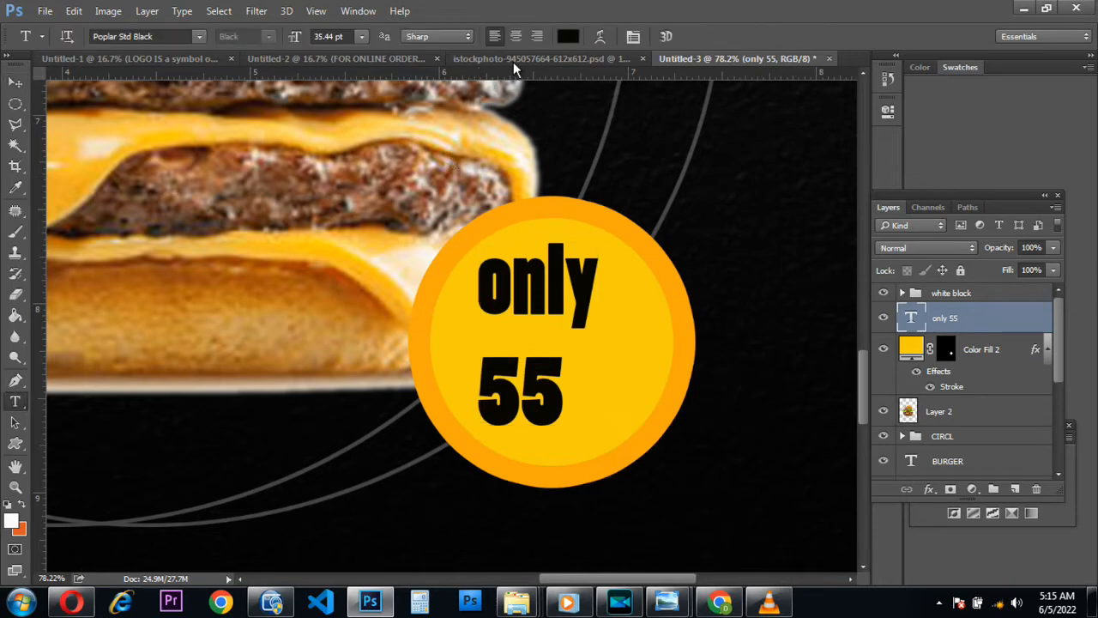
{"action": "left_click", "coordinate": [518, 38]}
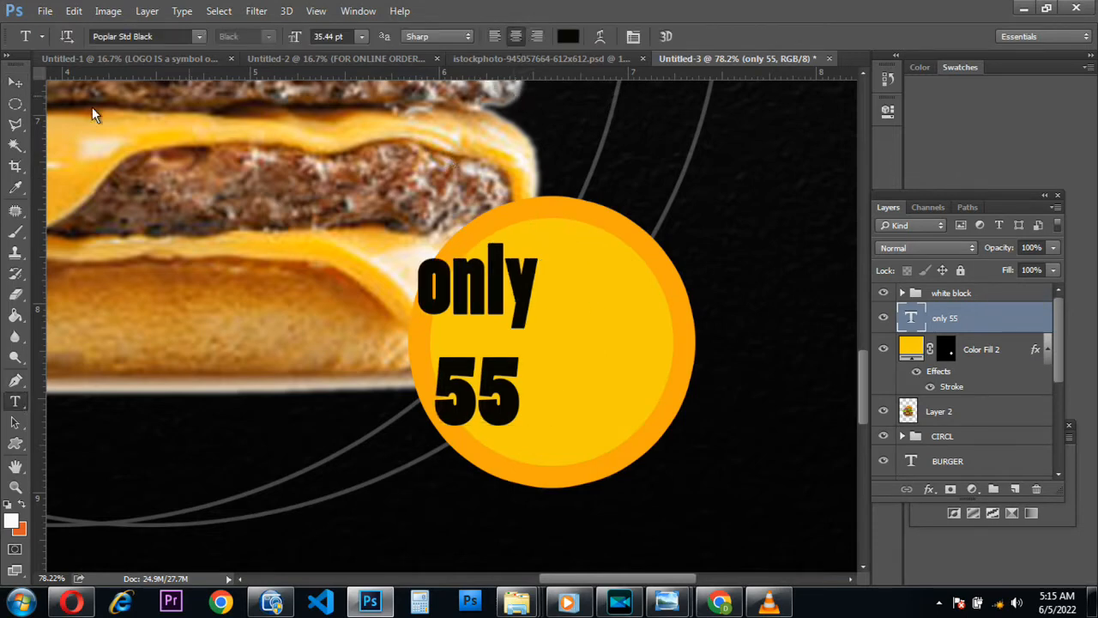
{"action": "left_click", "coordinate": [16, 82]}
{"action": "left_click_drag", "start_coordinate": [495, 292], "coordinate": [553, 282]}
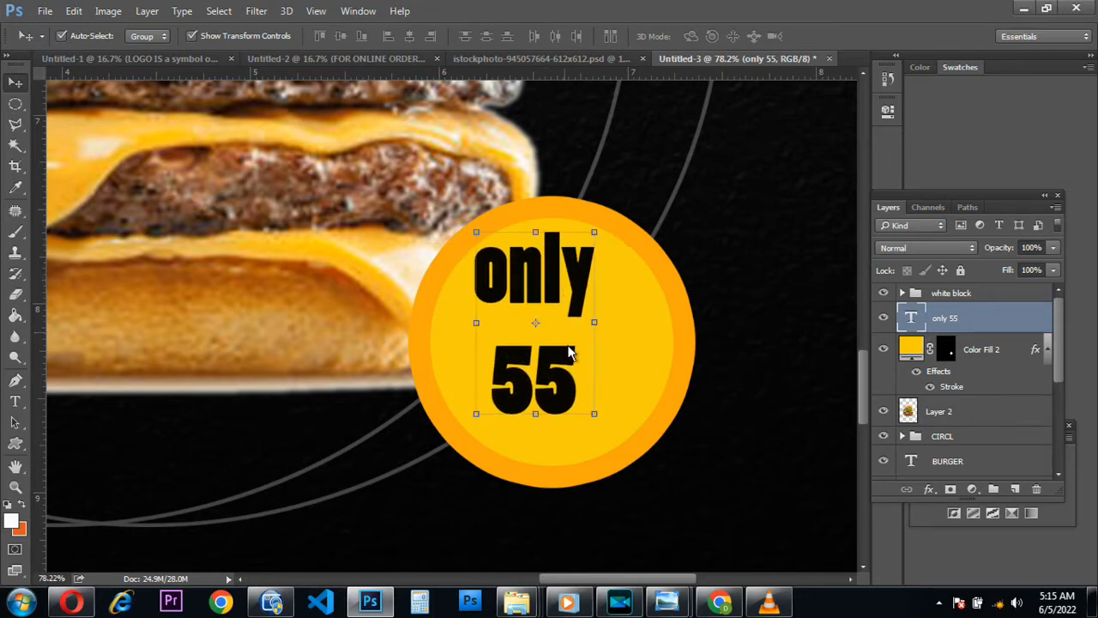
{"action": "left_click_drag", "start_coordinate": [598, 413], "coordinate": [621, 486]}
{"action": "key", "text": "Return"}
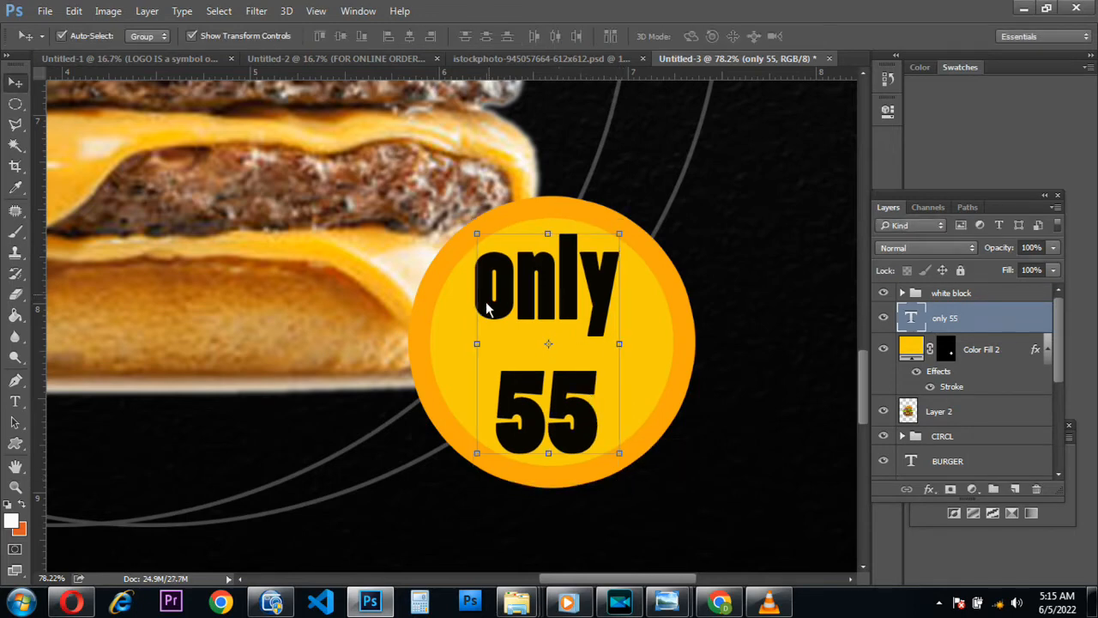
{"action": "scroll", "coordinate": [465, 308], "scroll_direction": "down", "scroll_amount": 2, "text": "alt"}
{"action": "scroll", "coordinate": [458, 330], "scroll_direction": "down", "scroll_amount": 5, "text": "alt"}
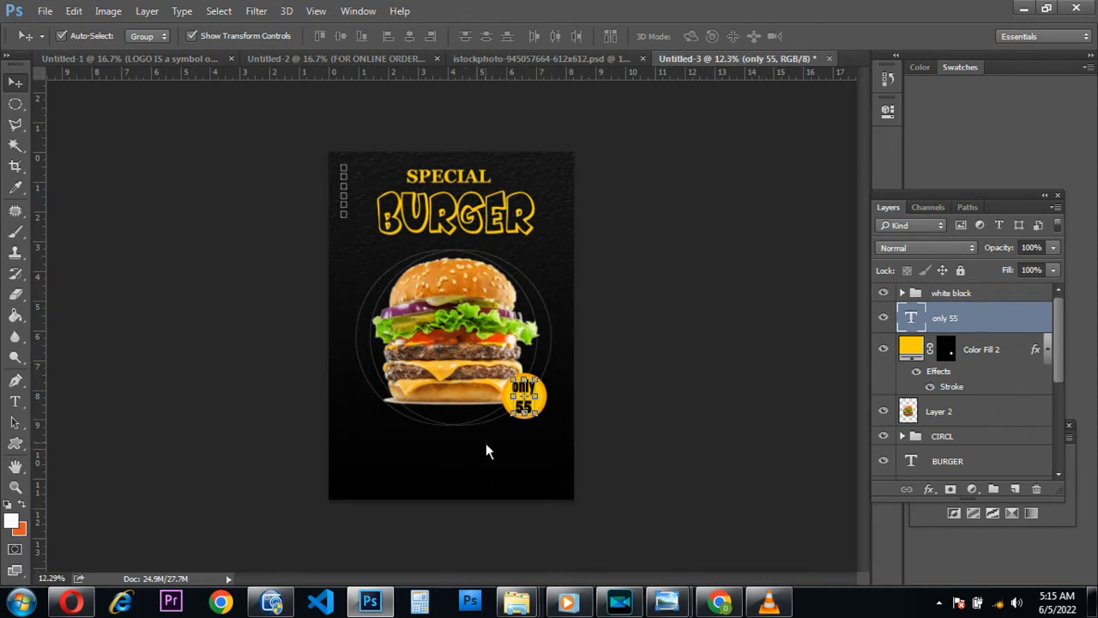
{"action": "left_click", "coordinate": [512, 456]}
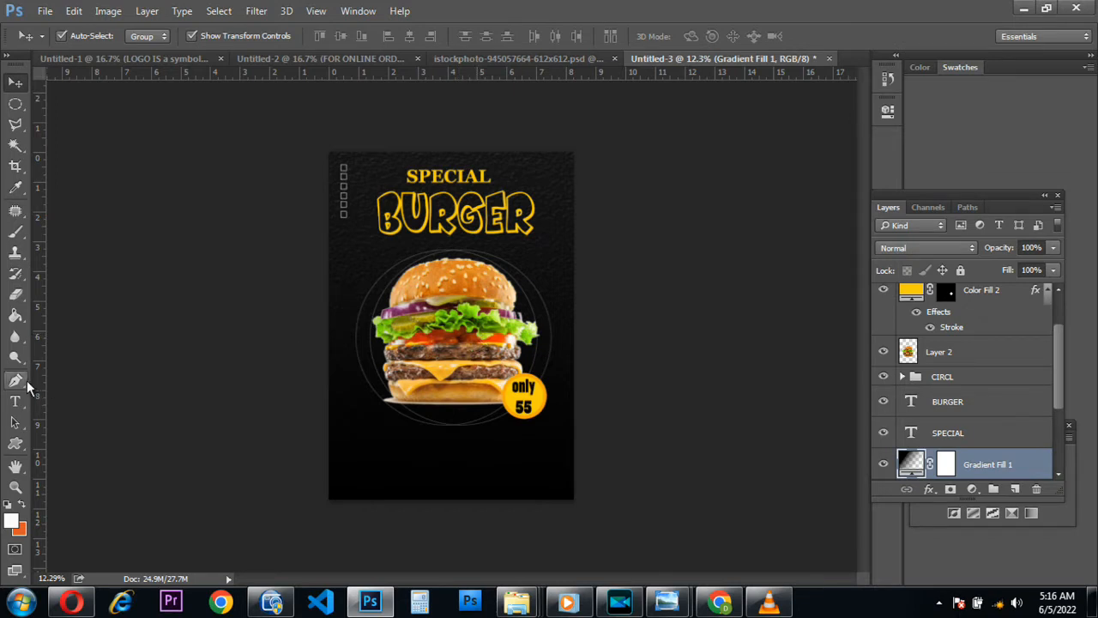
{"action": "left_click", "coordinate": [346, 209]}
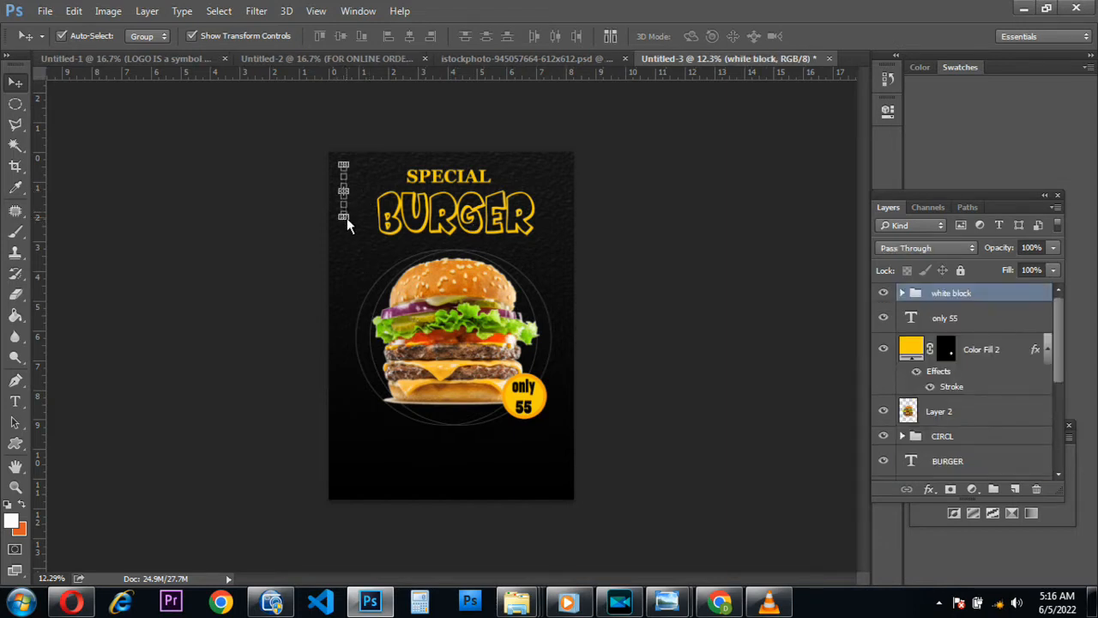
{"action": "left_click", "coordinate": [557, 483]}
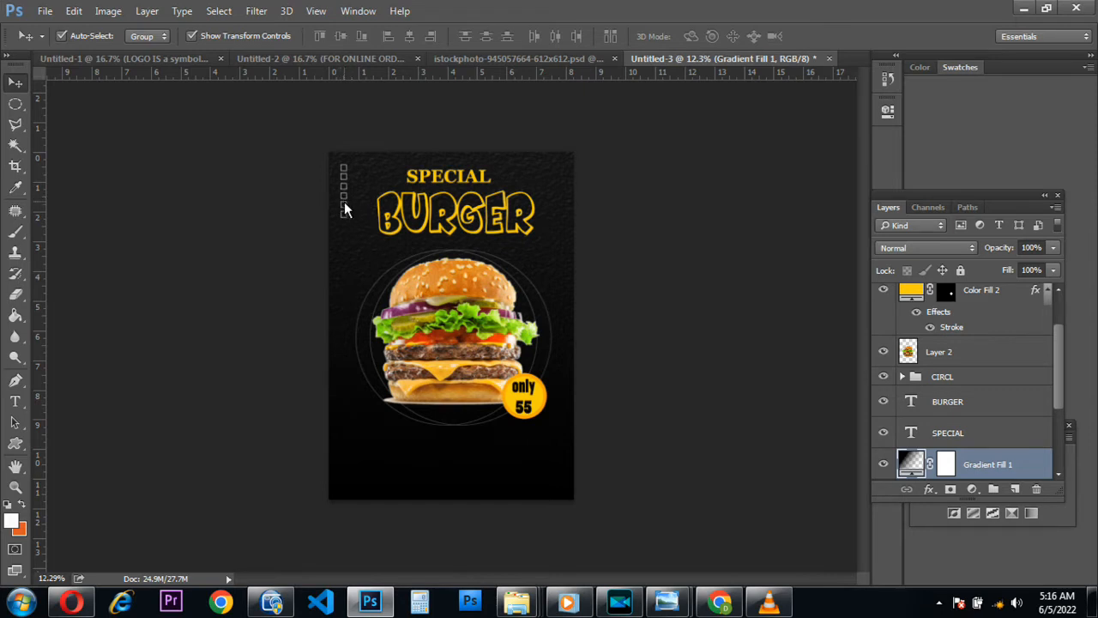
- Duplicate the white block group and nudge the copy right to form a second column of squares beside the original
{"action": "left_click", "coordinate": [346, 175]}
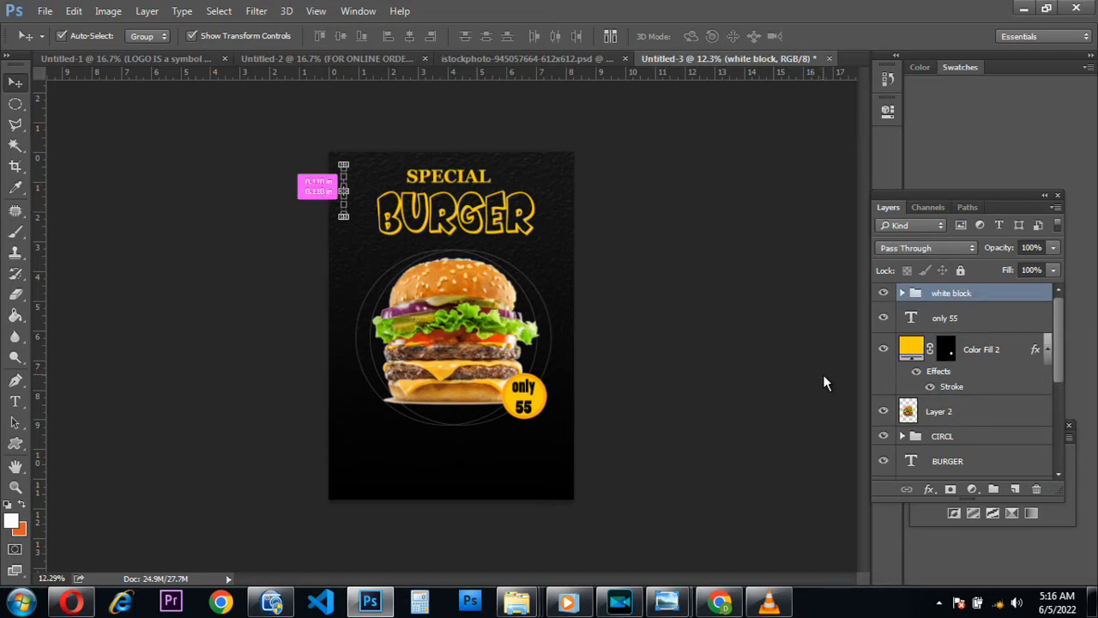
{"action": "key", "text": "ctrl+j"}
{"action": "key", "text": "shift+Right"}
{"action": "key", "text": "shift+Right"}
{"action": "key", "text": "shift+Right"}
{"action": "key", "text": "shift+Right"}
{"action": "key", "text": "shift+Right"}
{"action": "key", "text": "shift+Right"}
{"action": "key", "text": "shift+Right"}
{"action": "key", "text": "shift+Right"}
{"action": "key", "text": "shift+Right"}
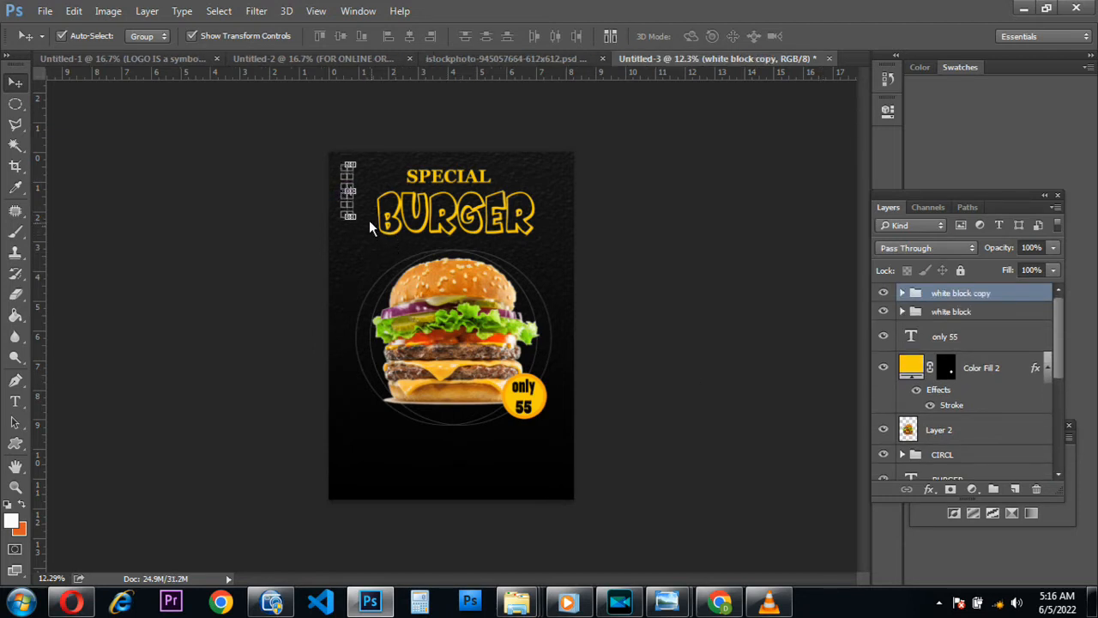
- Move the copied column of white squares to the poster's lower-right corner
{"action": "left_click_drag", "start_coordinate": [359, 213], "coordinate": [442, 419]}
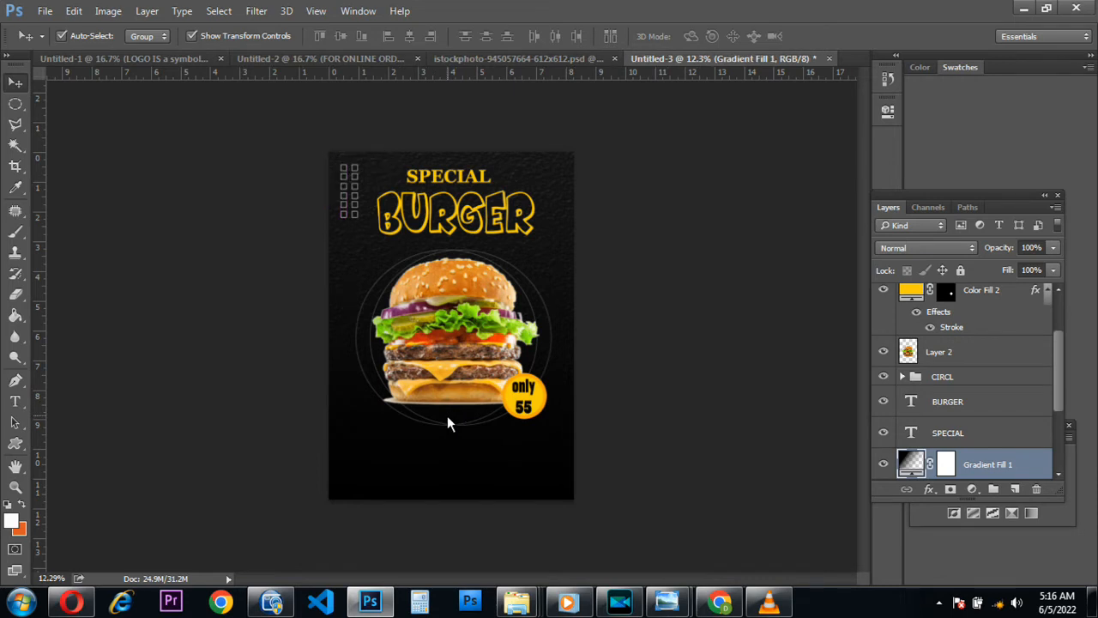
{"action": "key", "text": "ctrl+z"}
{"action": "key", "text": "ctrl+t"}
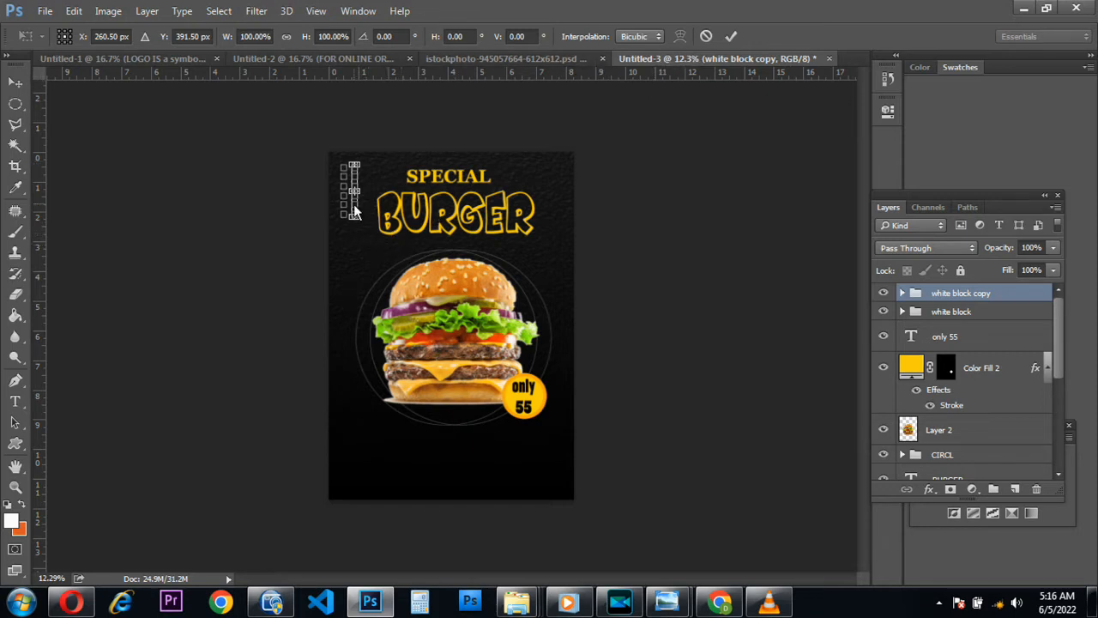
{"action": "left_click_drag", "start_coordinate": [356, 214], "coordinate": [565, 487]}
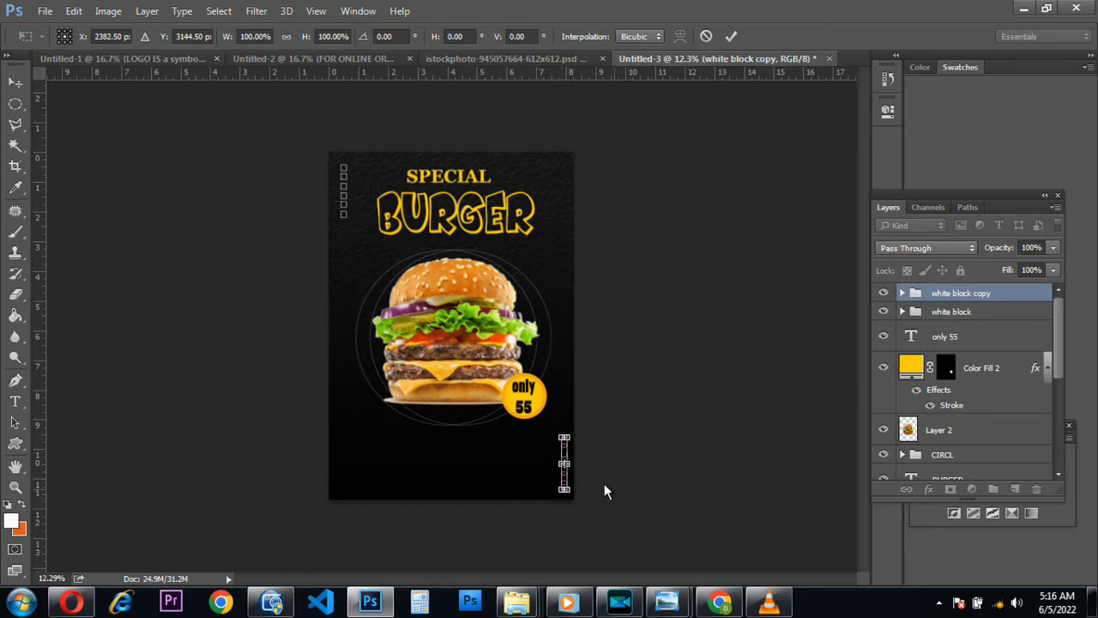
{"action": "key", "text": "Return"}
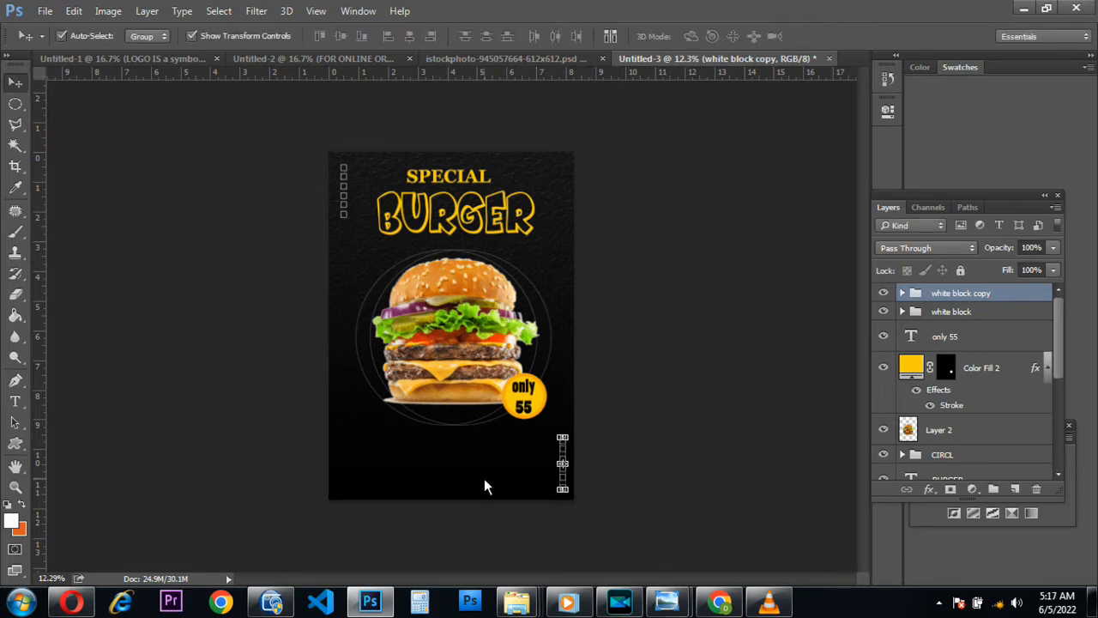
- Nudge the white block copy group slightly upward, away from the poster's bottom edge
{"action": "left_click", "coordinate": [562, 460]}
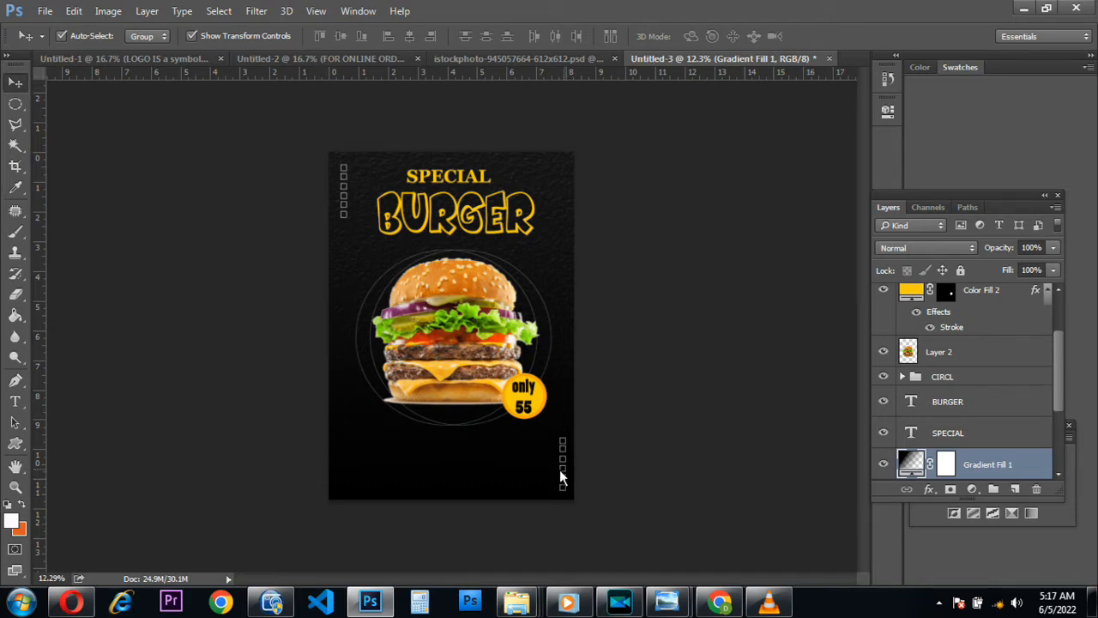
{"action": "key", "text": "ctrl+plus"}
{"action": "scroll", "coordinate": [599, 513], "scroll_direction": "up", "scroll_amount": 2}
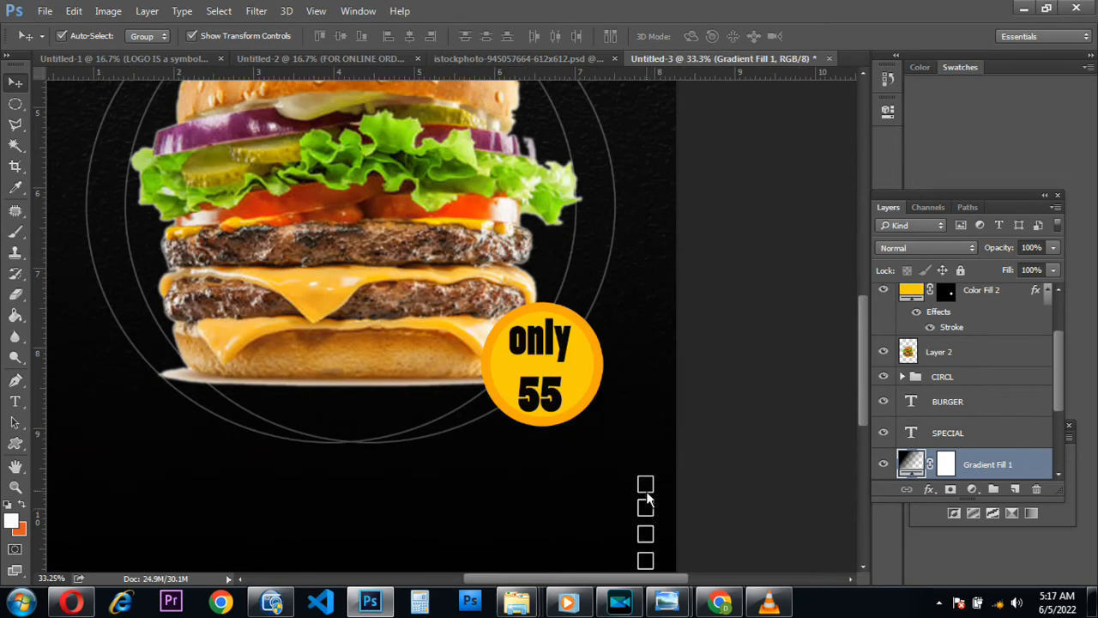
{"action": "scroll", "coordinate": [648, 506], "scroll_direction": "down", "scroll_amount": 2}
{"action": "scroll", "coordinate": [646, 502], "scroll_direction": "up", "scroll_amount": 3}
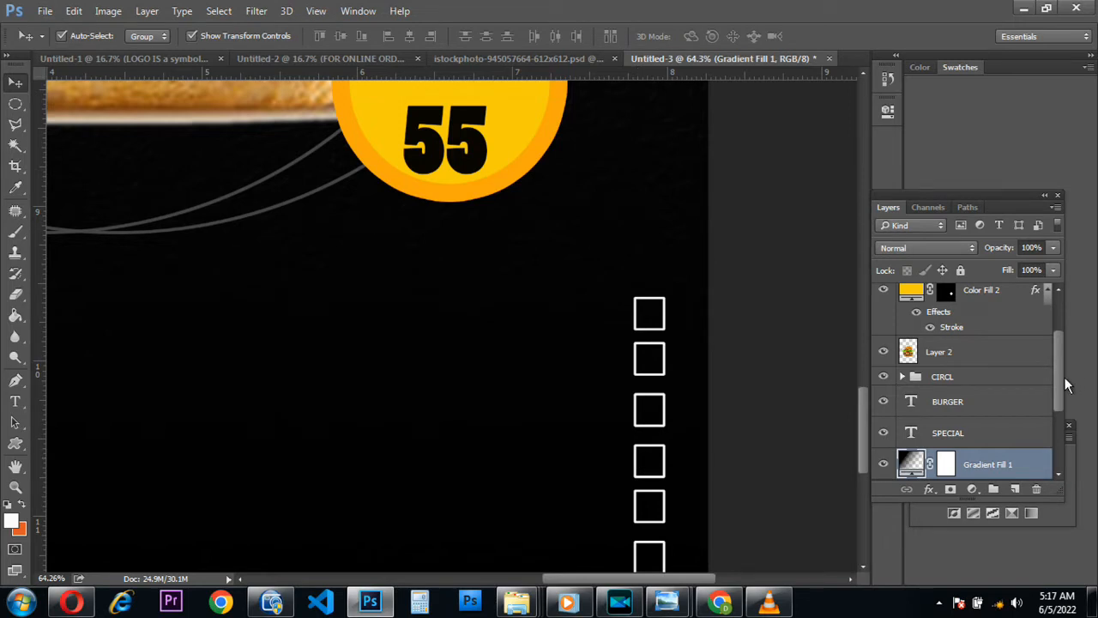
{"action": "scroll", "coordinate": [1060, 386], "scroll_direction": "up", "scroll_amount": 3}
{"action": "left_click", "coordinate": [1012, 293]}
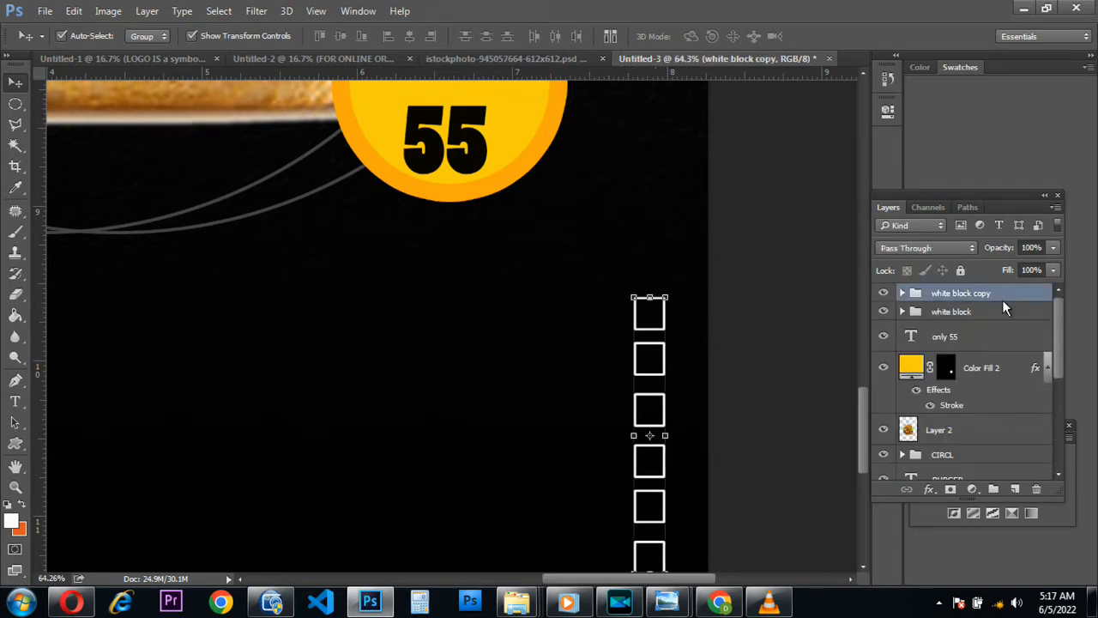
{"action": "key", "text": "Up"}
{"action": "key", "text": "Up"}
{"action": "key", "text": "Up"}
{"action": "key", "text": "Up"}
{"action": "key", "text": "Up"}
{"action": "key", "text": "Up"}
{"action": "key", "text": "Up"}
{"action": "key", "text": "Up"}
{"action": "key", "text": "Up"}
{"action": "key", "text": "Up"}
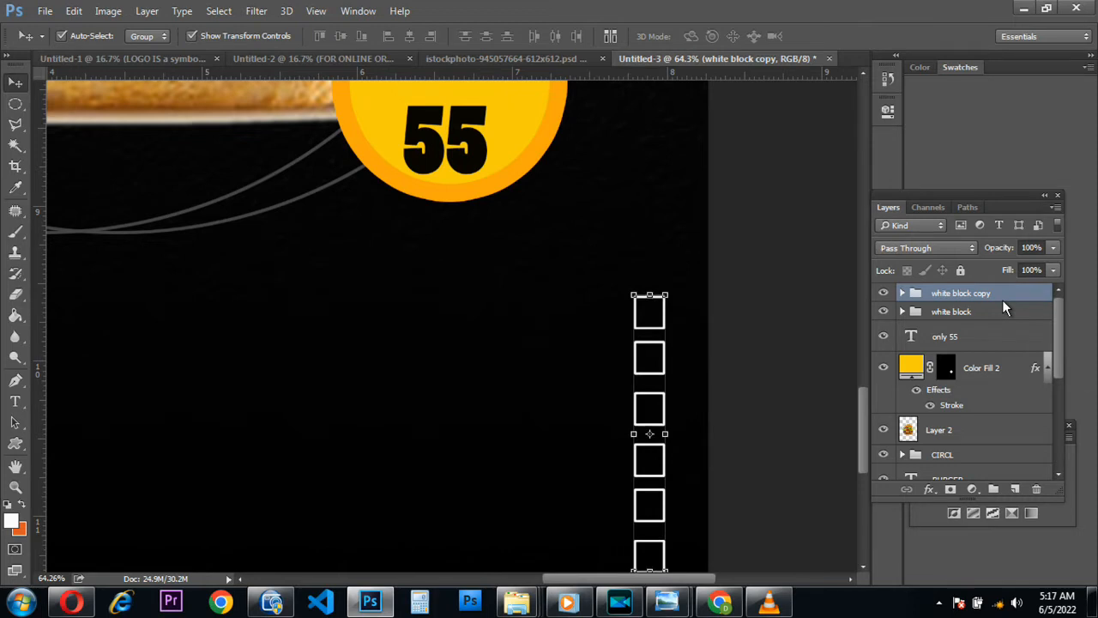
{"action": "key", "text": "Up"}
{"action": "key", "text": "Up"}
{"action": "key", "text": "Up"}
{"action": "key", "text": "Up"}
{"action": "key", "text": "Up"}
{"action": "key", "text": "Up"}
{"action": "key", "text": "Up"}
{"action": "key", "text": "Up"}
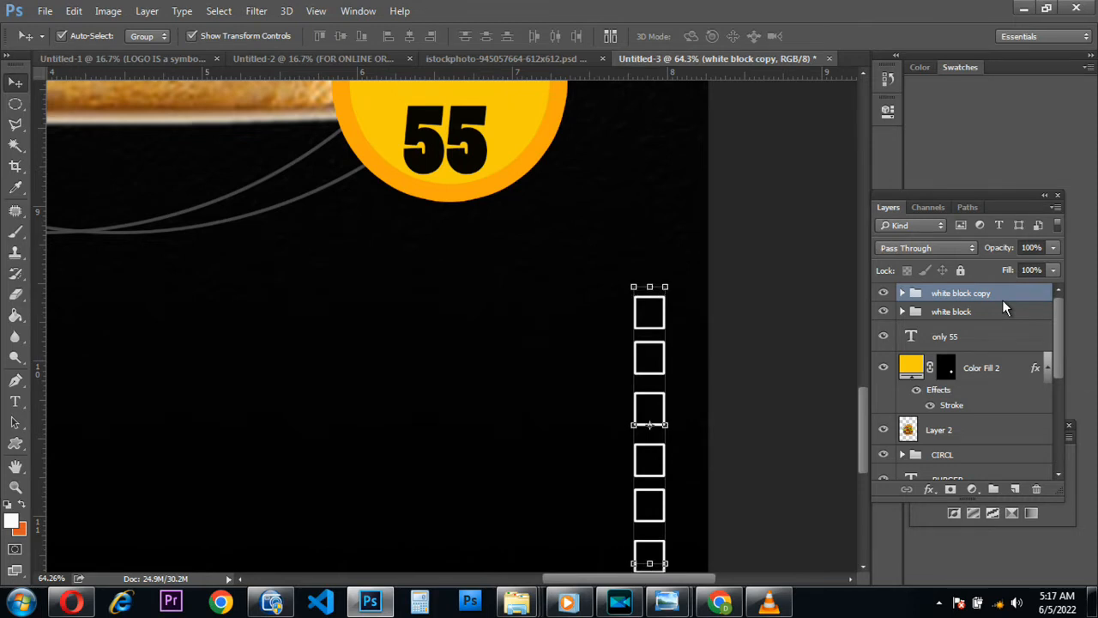
{"action": "key", "text": "Up"}
{"action": "key", "text": "Up"}
{"action": "key", "text": "Up"}
{"action": "key", "text": "Up"}
{"action": "key", "text": "Up"}
{"action": "key", "text": "Up"}
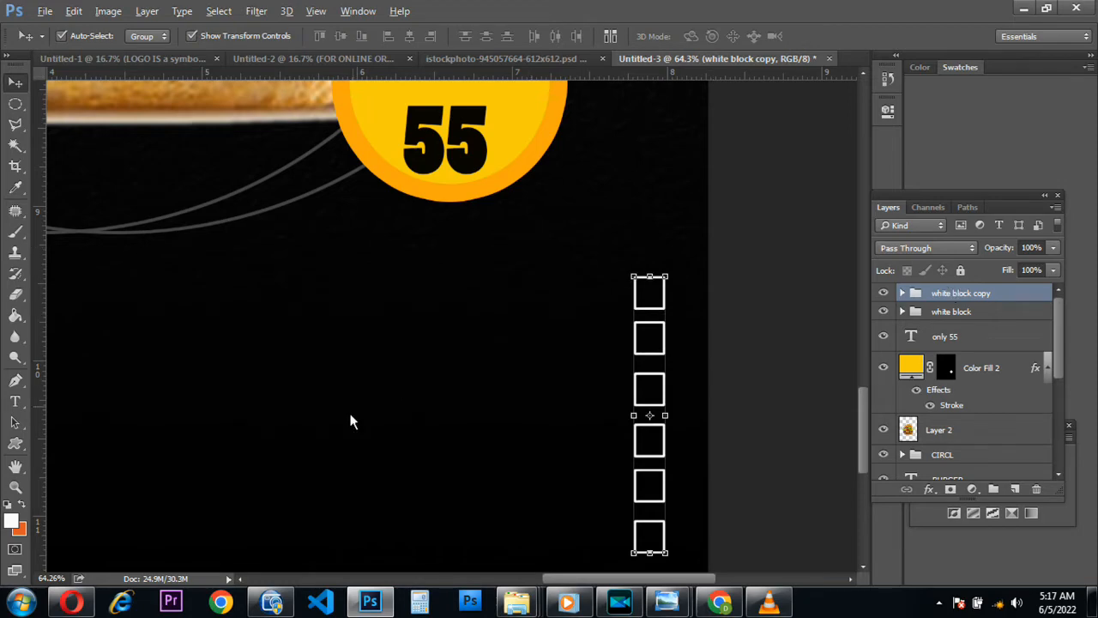
- Create a small square solid colour fill near the poster's upper-right corner, using the yellow sampled from the SPECIAL title
{"action": "key", "text": "ctrl+0"}
{"action": "scroll", "coordinate": [345, 429], "scroll_direction": "down", "scroll_amount": 1}
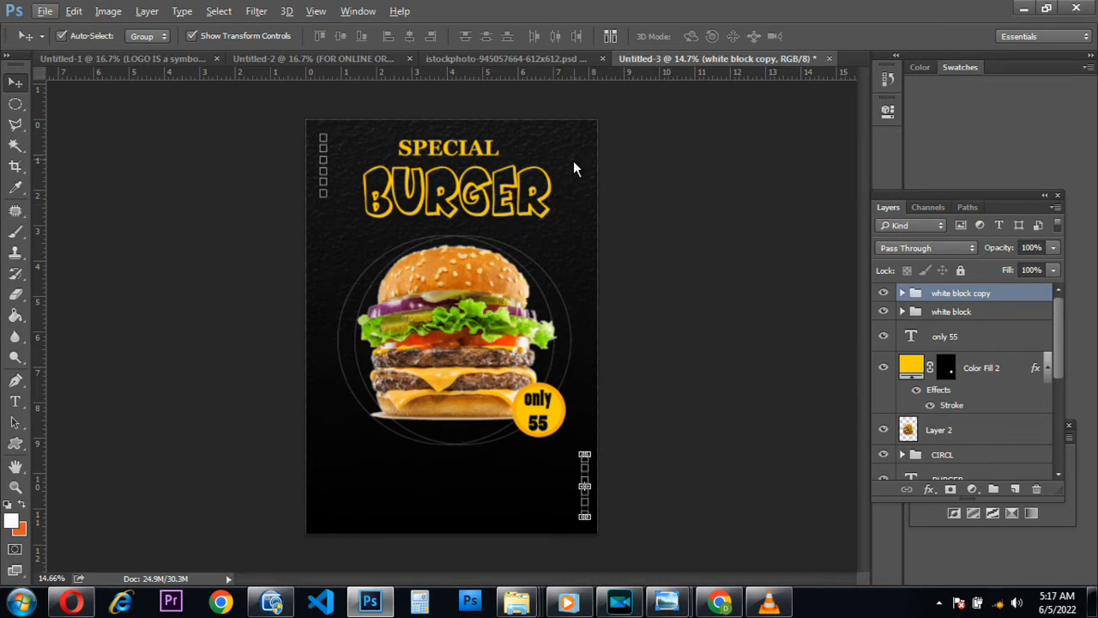
{"action": "scroll", "coordinate": [572, 174], "scroll_direction": "up", "scroll_amount": 2}
{"action": "scroll", "coordinate": [574, 173], "scroll_direction": "up", "scroll_amount": 3}
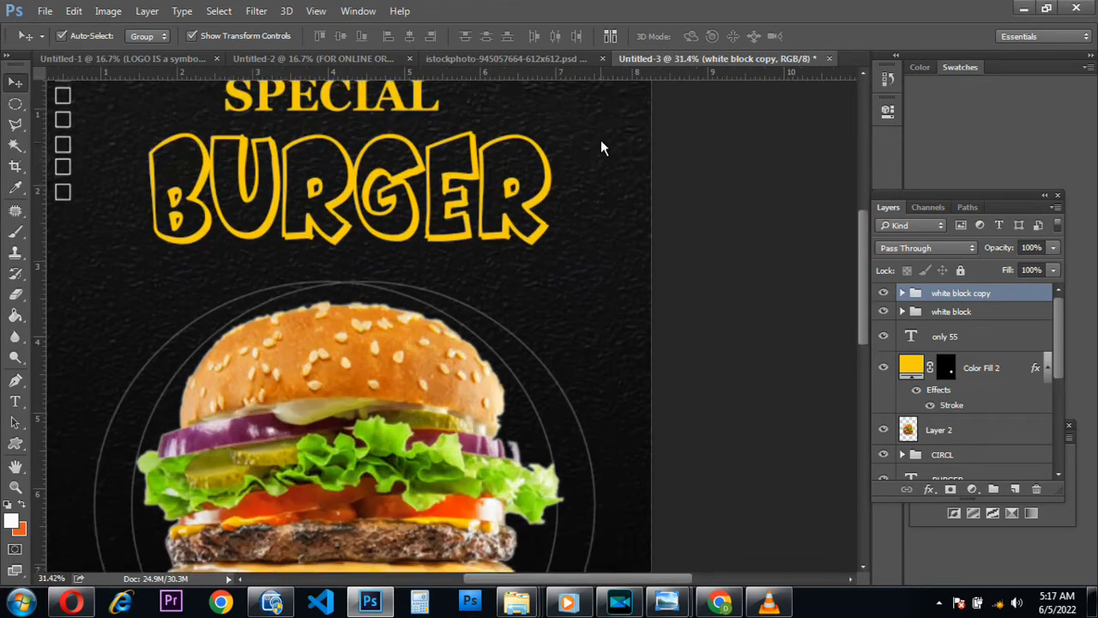
{"action": "scroll", "coordinate": [587, 180], "scroll_direction": "up", "scroll_amount": 1}
{"action": "key", "text": "m"}
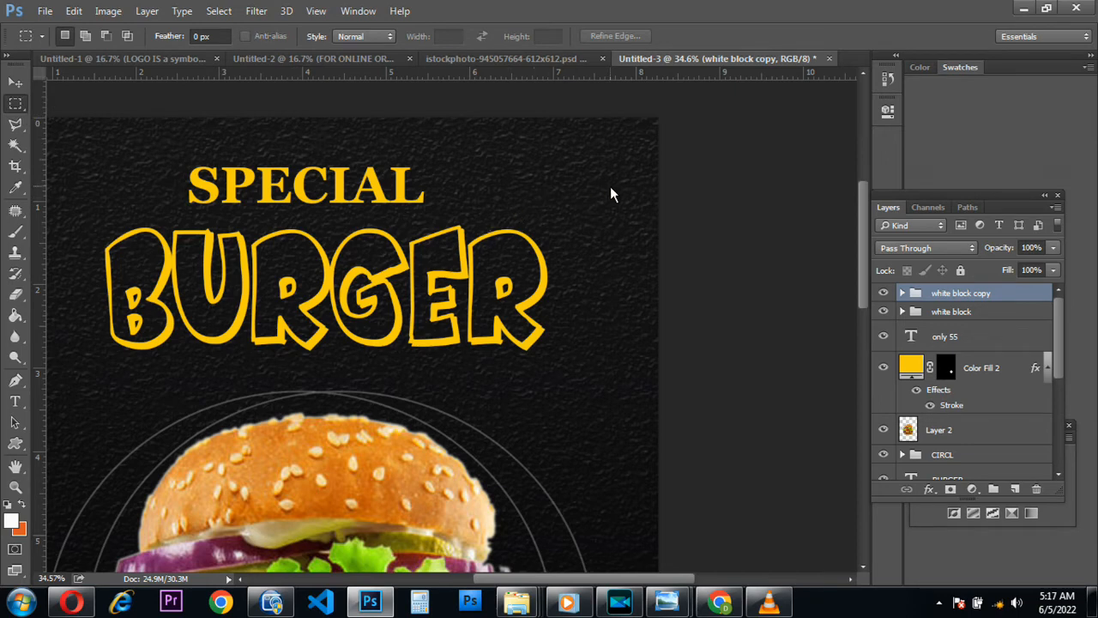
{"action": "left_click_drag", "start_coordinate": [602, 173], "coordinate": [623, 195]}
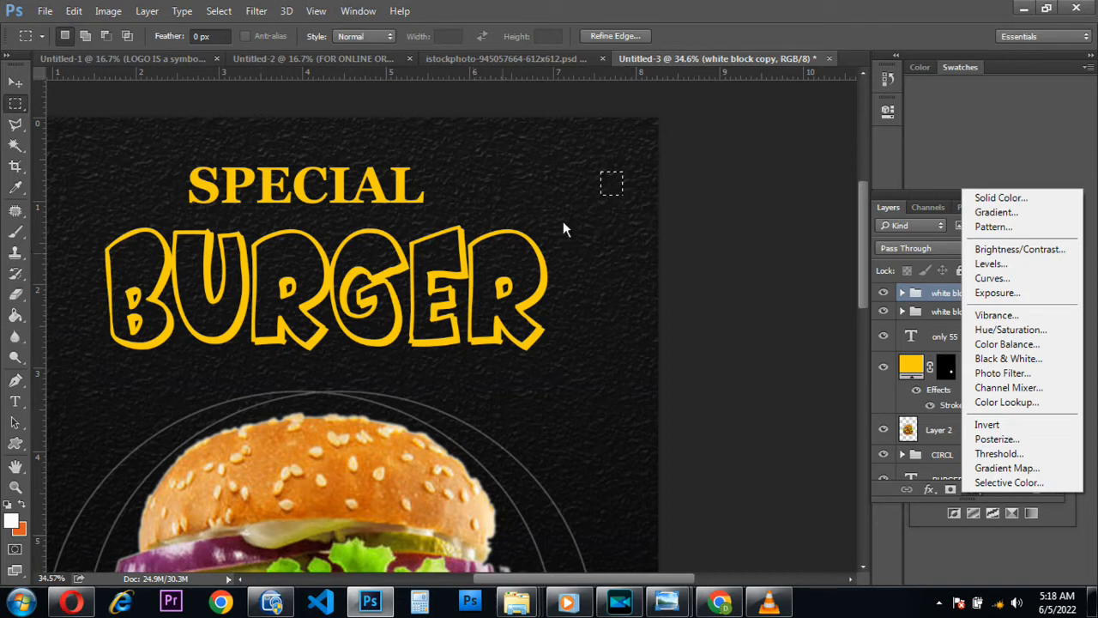
{"action": "left_click", "coordinate": [1004, 199]}
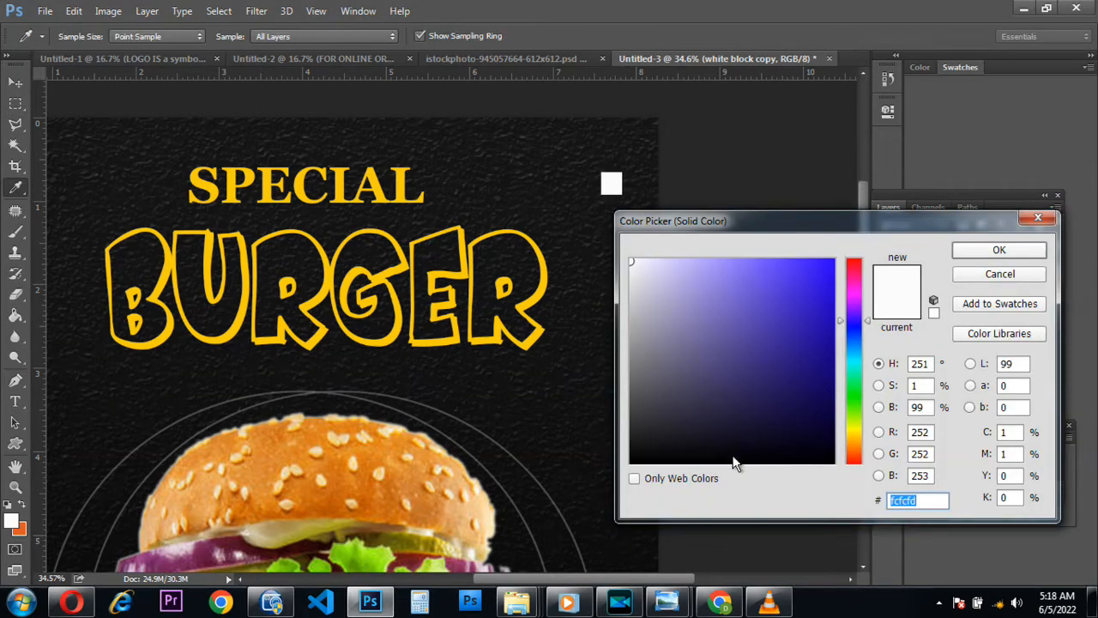
{"action": "left_click", "coordinate": [273, 192]}
{"action": "left_click", "coordinate": [1000, 250]}
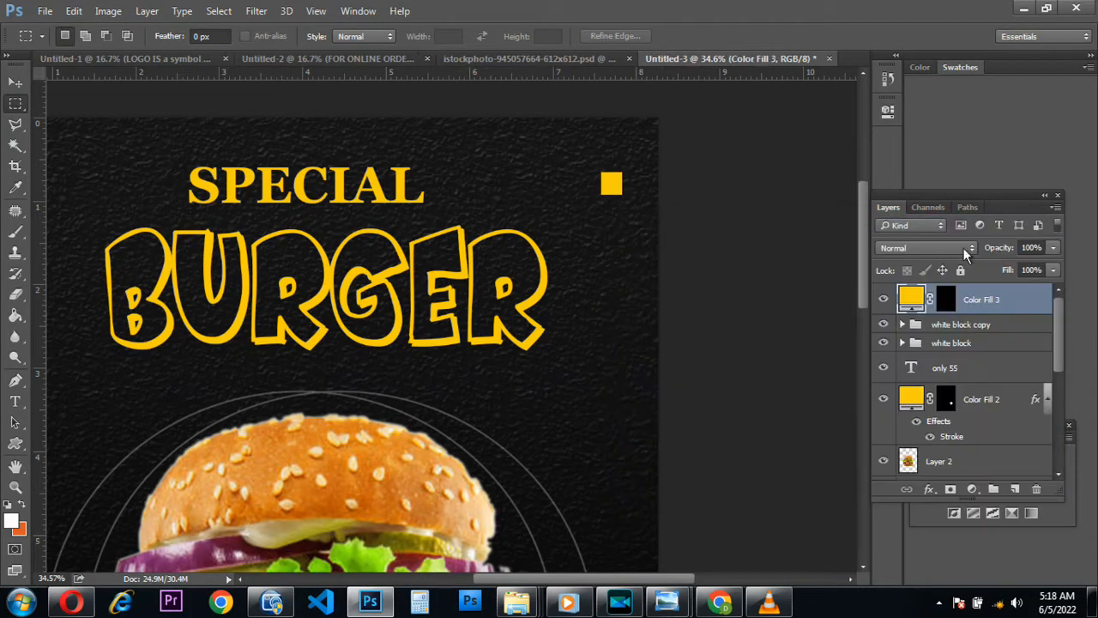
- Duplicate the yellow square directly below the original, and duplicate that copy to its right to form an L-shaped trio
{"action": "left_click", "coordinate": [16, 82]}
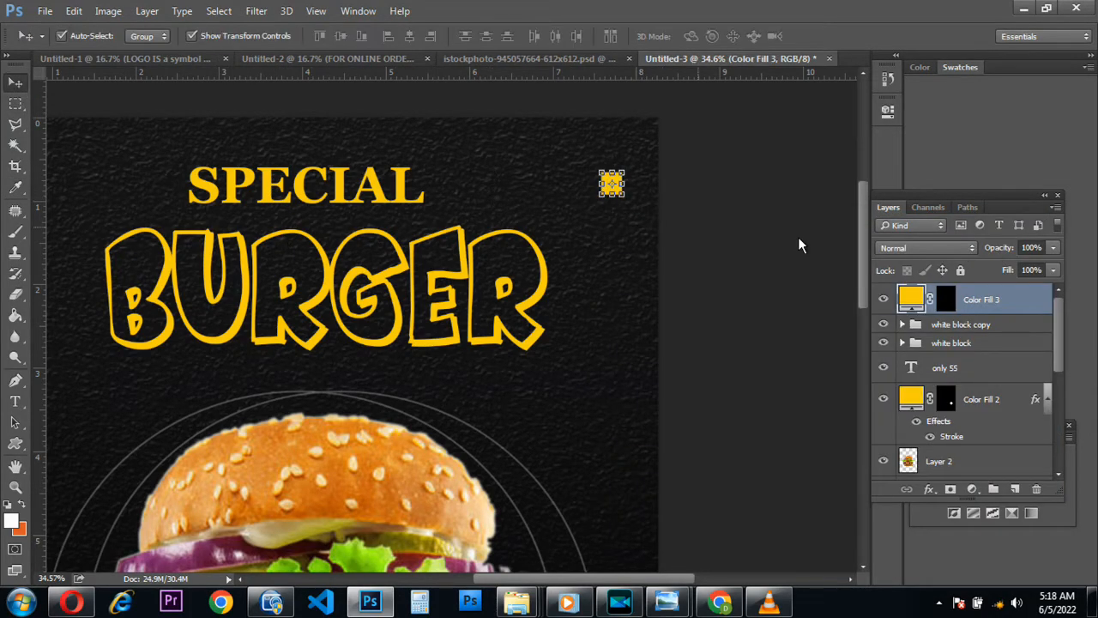
{"action": "scroll", "coordinate": [635, 187], "scroll_direction": "up", "scroll_amount": 13}
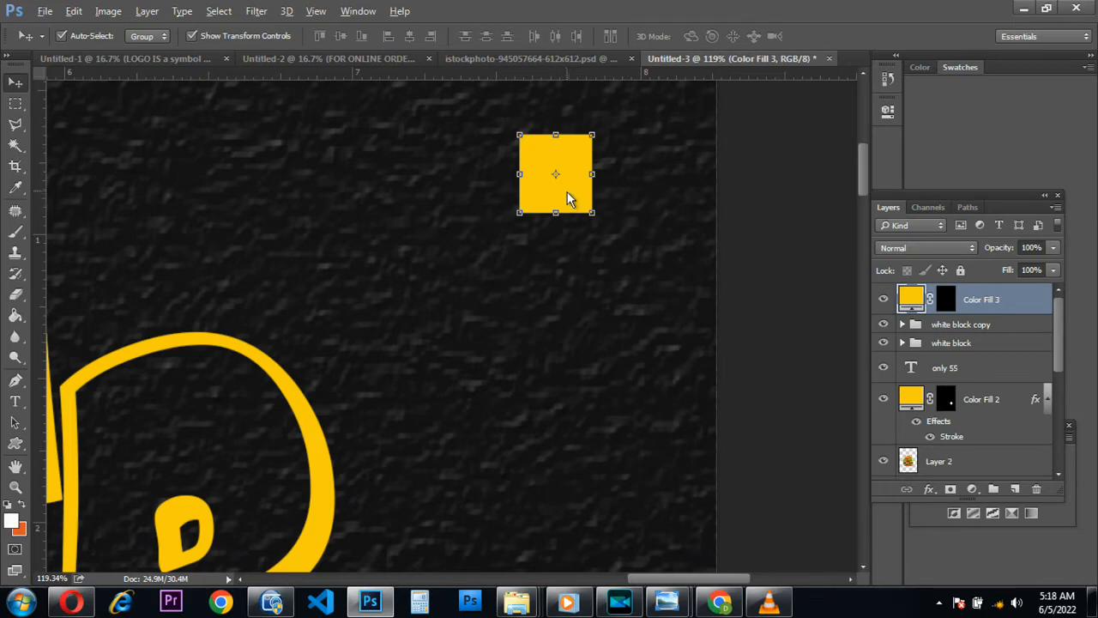
{"action": "left_click_drag", "start_coordinate": [568, 197], "coordinate": [573, 300]}
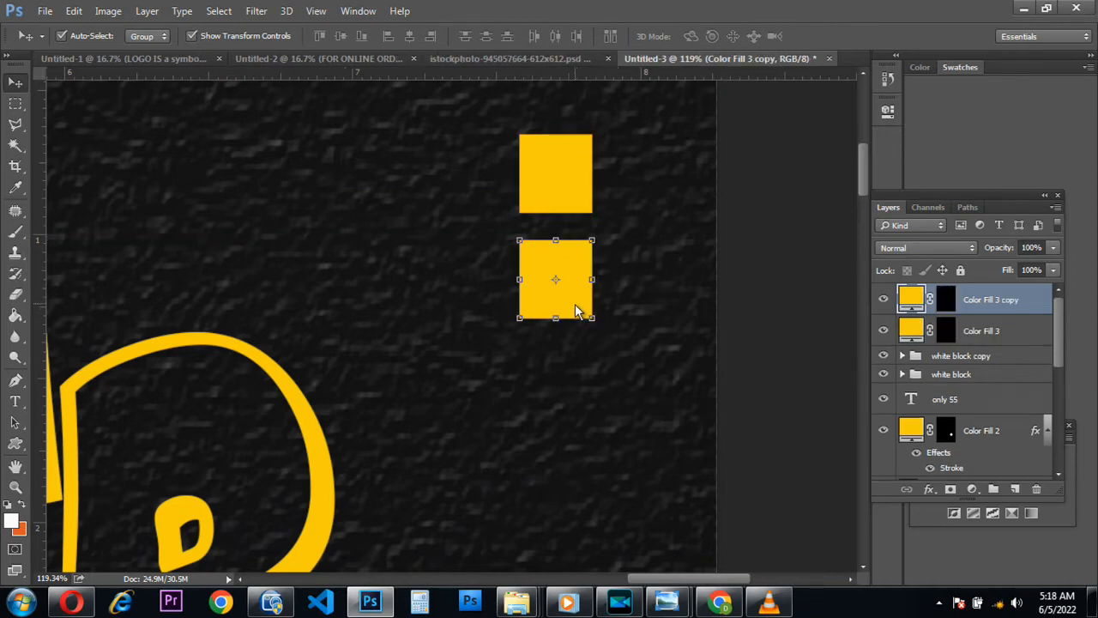
{"action": "left_click_drag", "start_coordinate": [575, 304], "coordinate": [668, 300]}
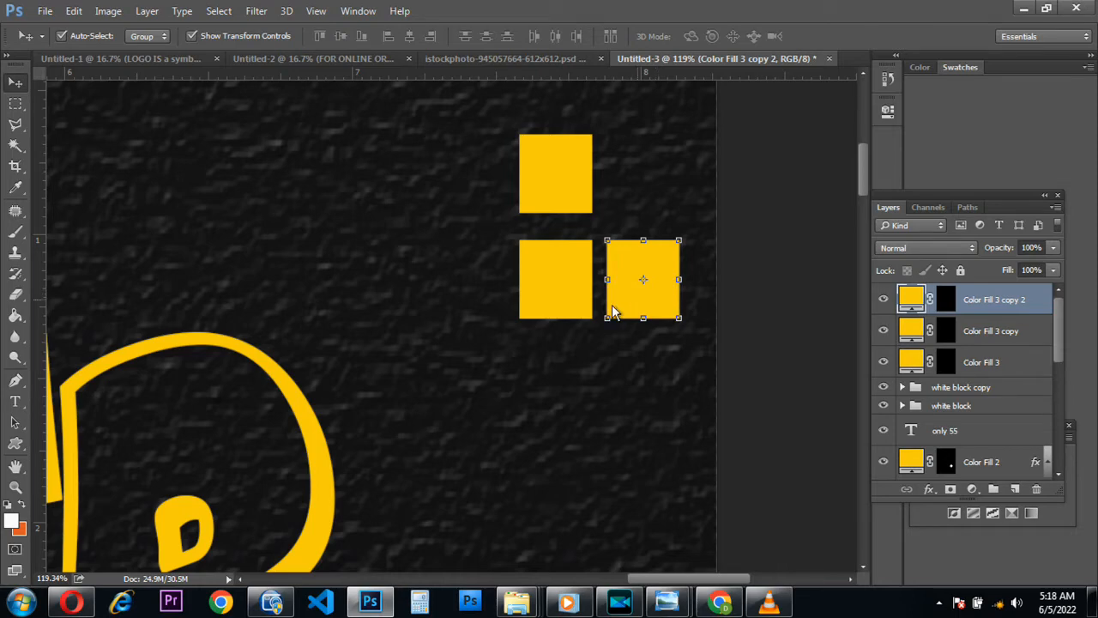
- Review the whole poster layout and the empty area beneath the burger
{"action": "scroll", "coordinate": [397, 326], "scroll_direction": "down", "scroll_amount": 3}
{"action": "scroll", "coordinate": [396, 337], "scroll_direction": "down", "scroll_amount": 5}
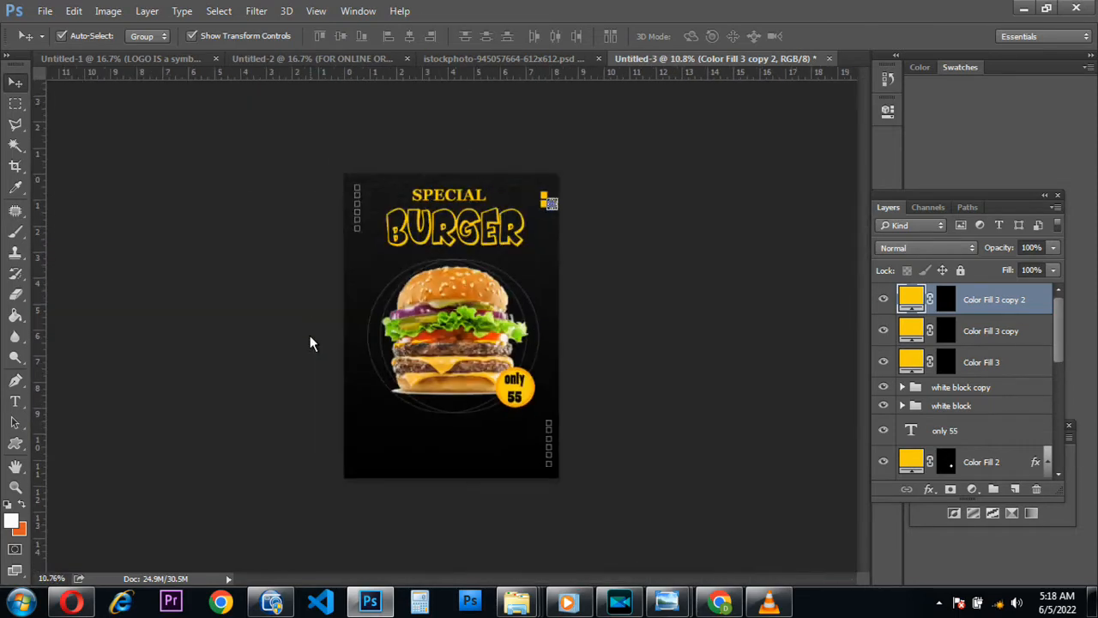
{"action": "scroll", "coordinate": [411, 409], "scroll_direction": "up", "scroll_amount": 3}
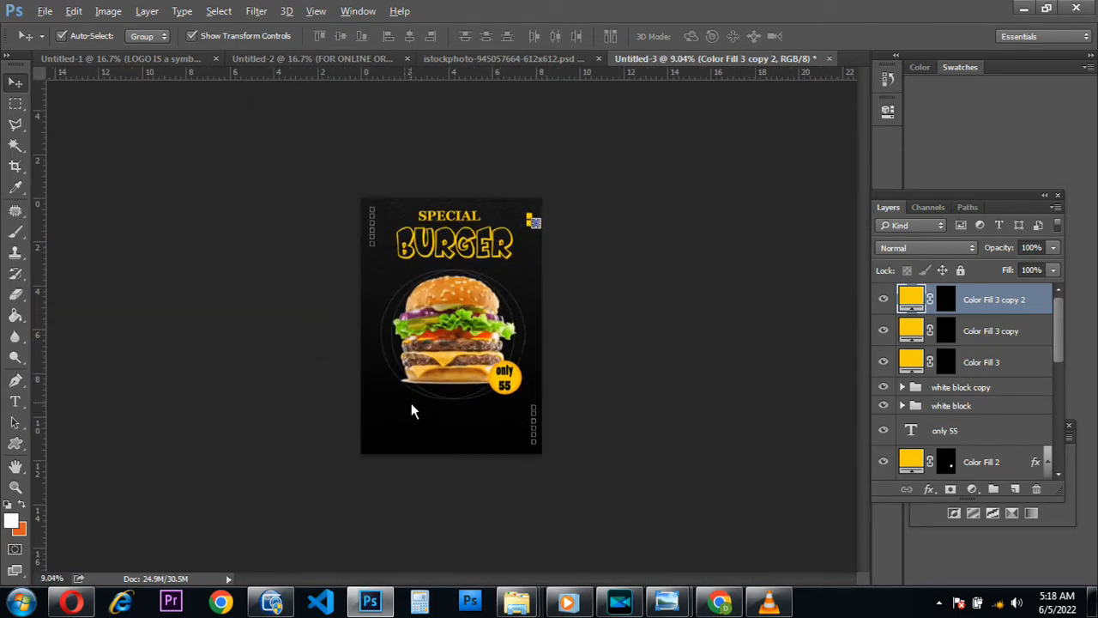
{"action": "key", "text": "alt"}
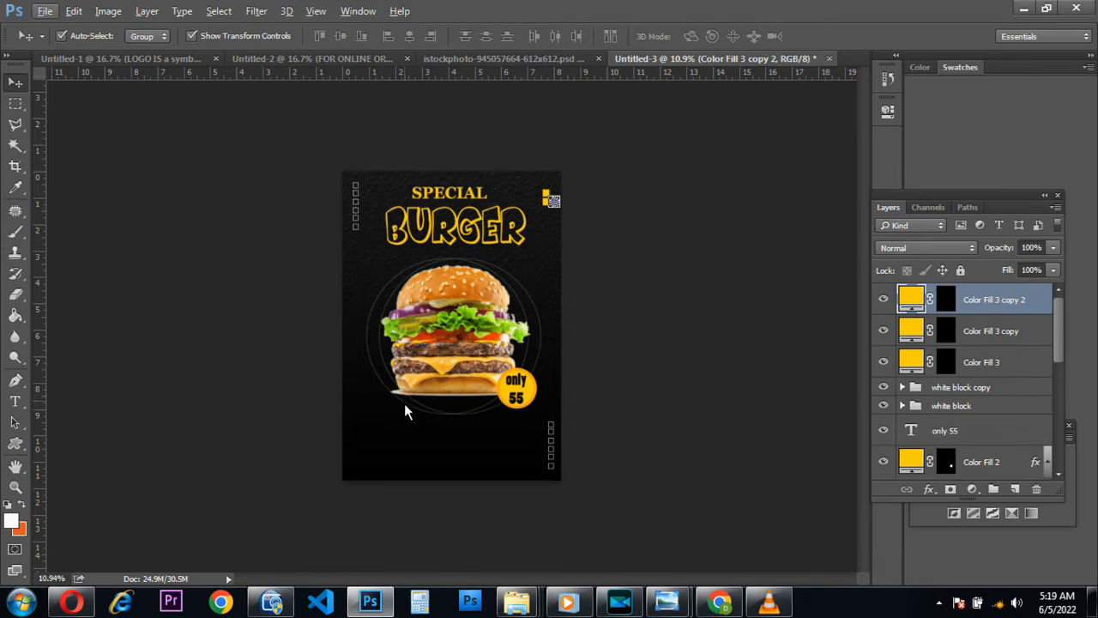
{"action": "key", "text": "ctrl+plus"}
{"action": "key", "text": "ctrl+plus"}
{"action": "key", "text": "ctrl+plus"}
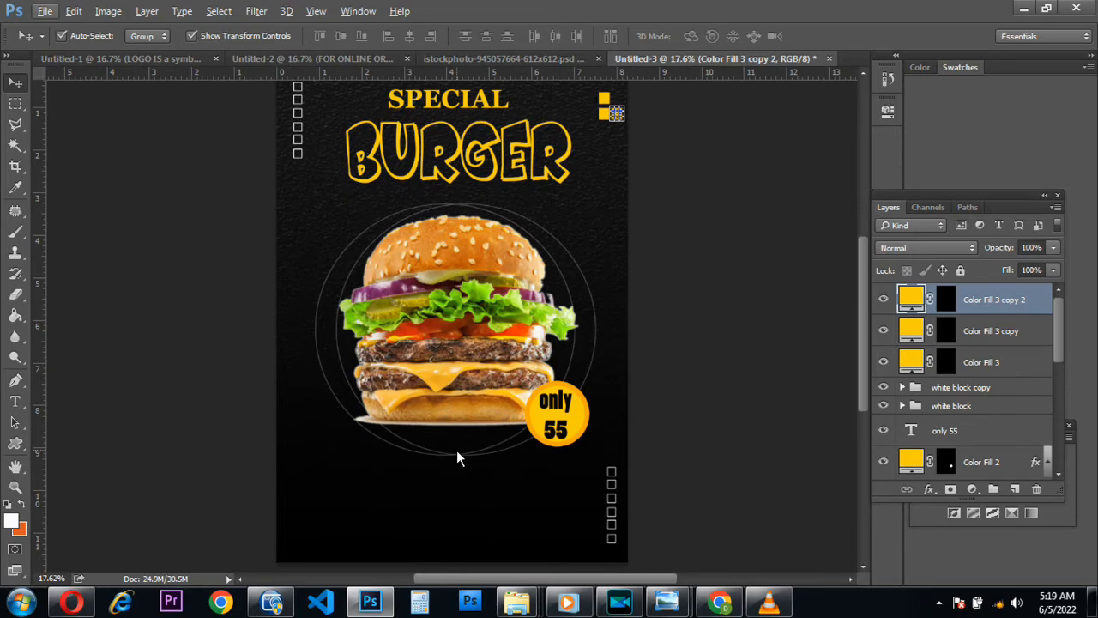
{"action": "scroll", "coordinate": [457, 457], "scroll_direction": "down", "scroll_amount": 1}
{"action": "scroll", "coordinate": [458, 462], "scroll_direction": "down", "scroll_amount": 1}
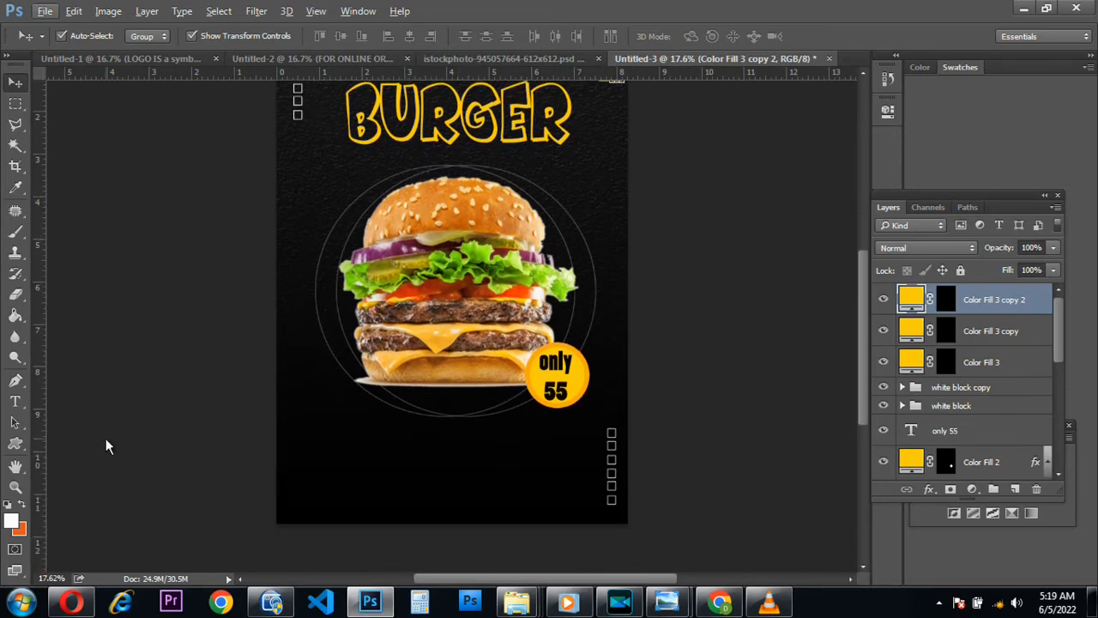
{"action": "left_click", "coordinate": [14, 401]}
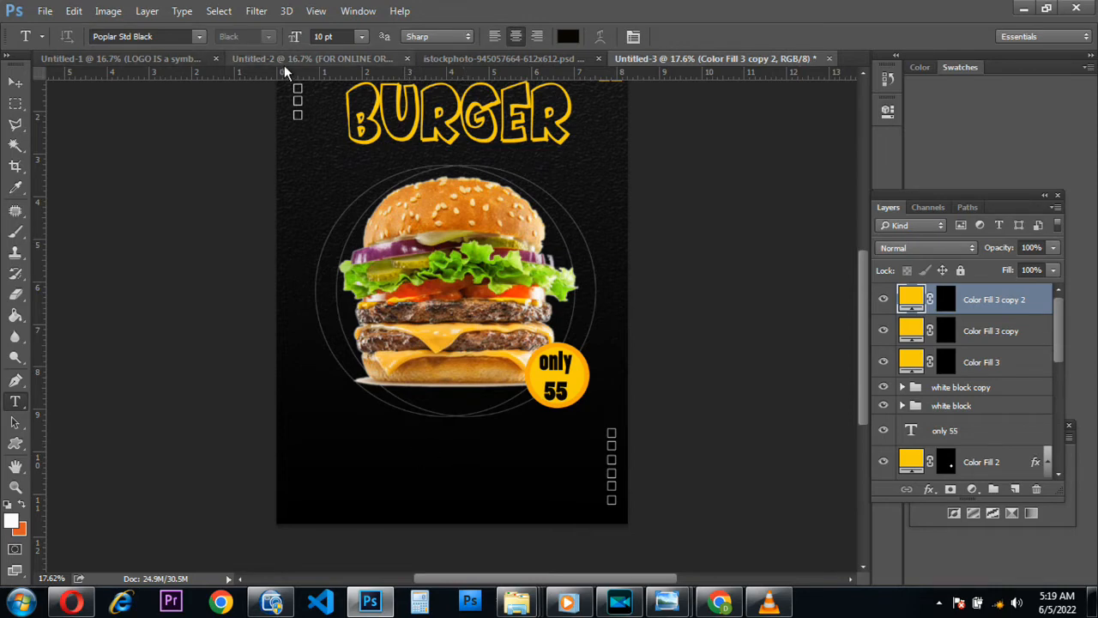
{"action": "left_click", "coordinate": [530, 57]}
{"action": "left_click", "coordinate": [662, 59]}
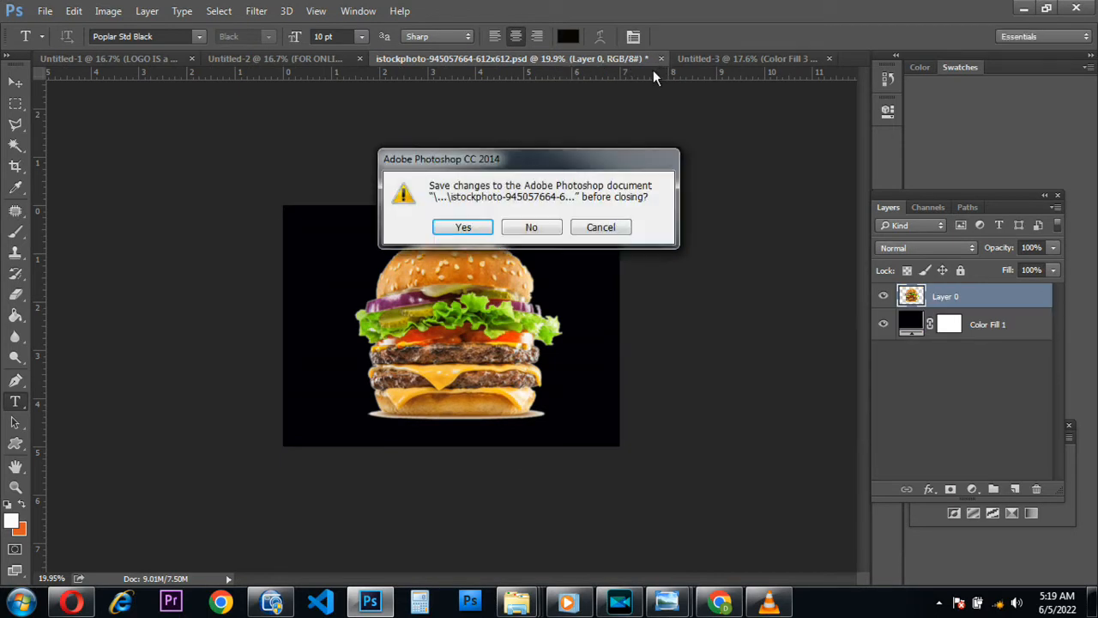
{"action": "left_click", "coordinate": [529, 225]}
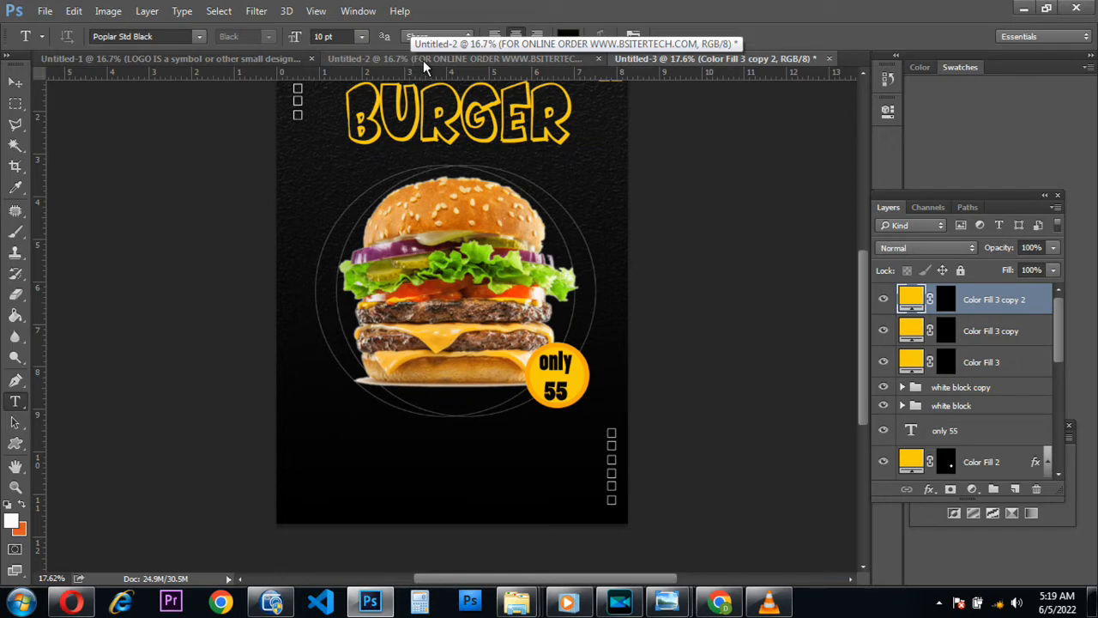
- Copy the "YOUR RESTURANT NAME" text from the Untitled-2 document
{"action": "left_click", "coordinate": [424, 60]}
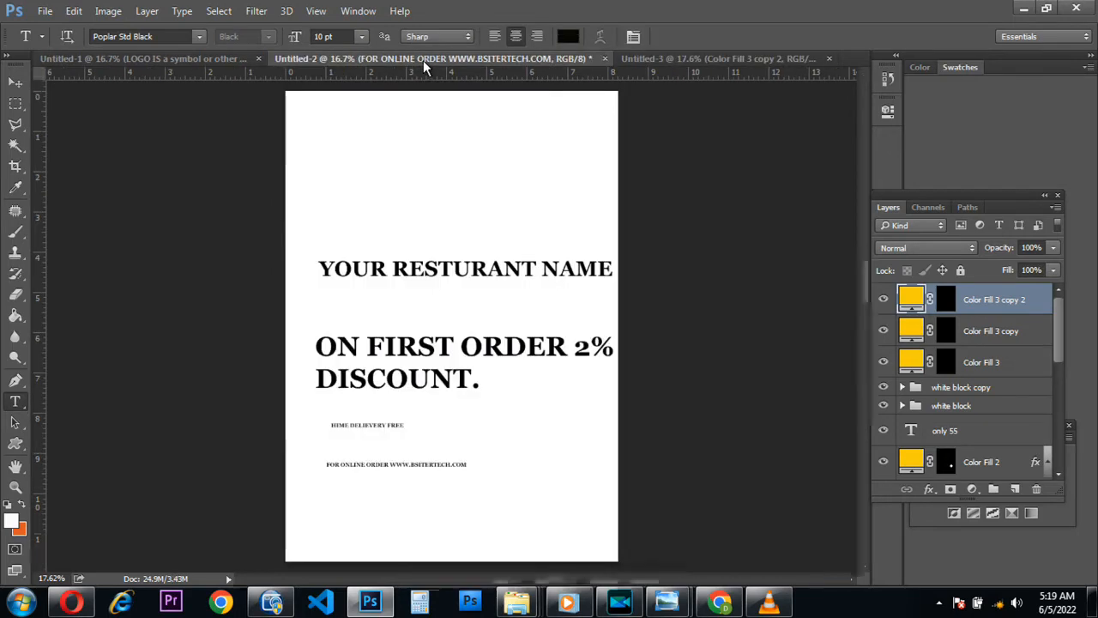
{"action": "left_click", "coordinate": [334, 275]}
{"action": "left_click_drag", "start_coordinate": [333, 274], "coordinate": [612, 276]}
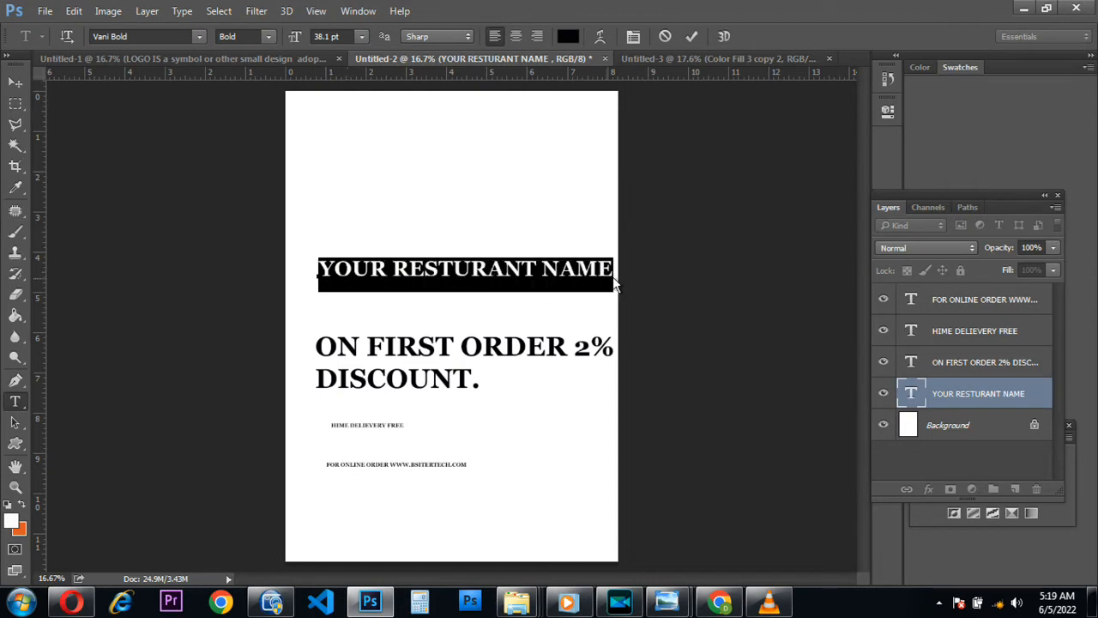
{"action": "right_click", "coordinate": [601, 276]}
{"action": "left_click", "coordinate": [625, 324]}
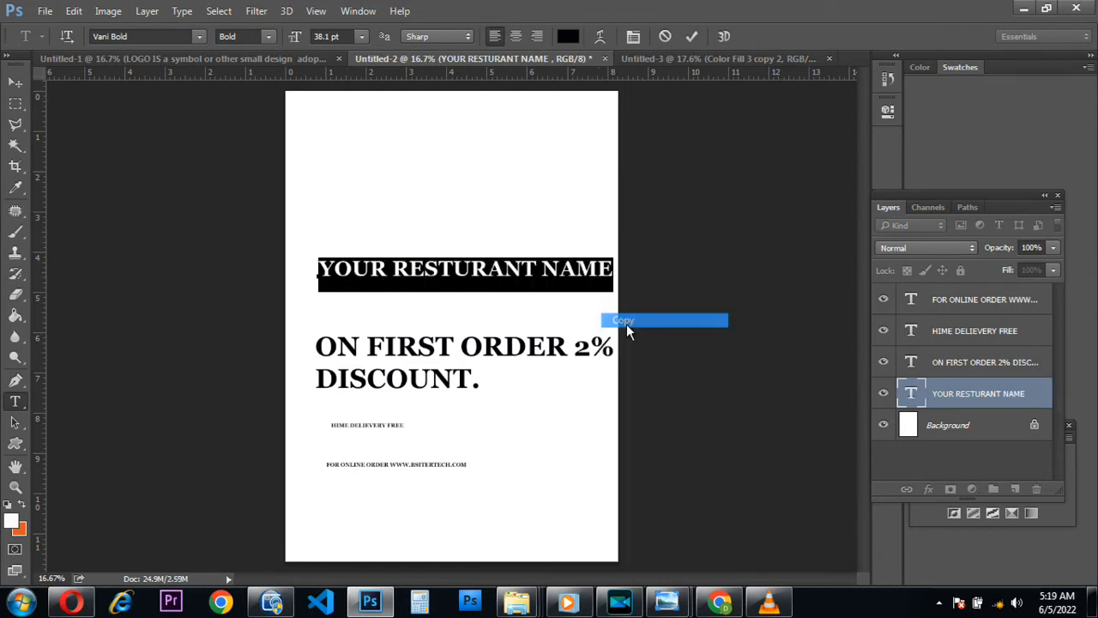
- Paste "YOUR RESTURANT NAME" as a new text layer beneath the burger in the Untitled-3 poster
{"action": "left_click", "coordinate": [678, 66]}
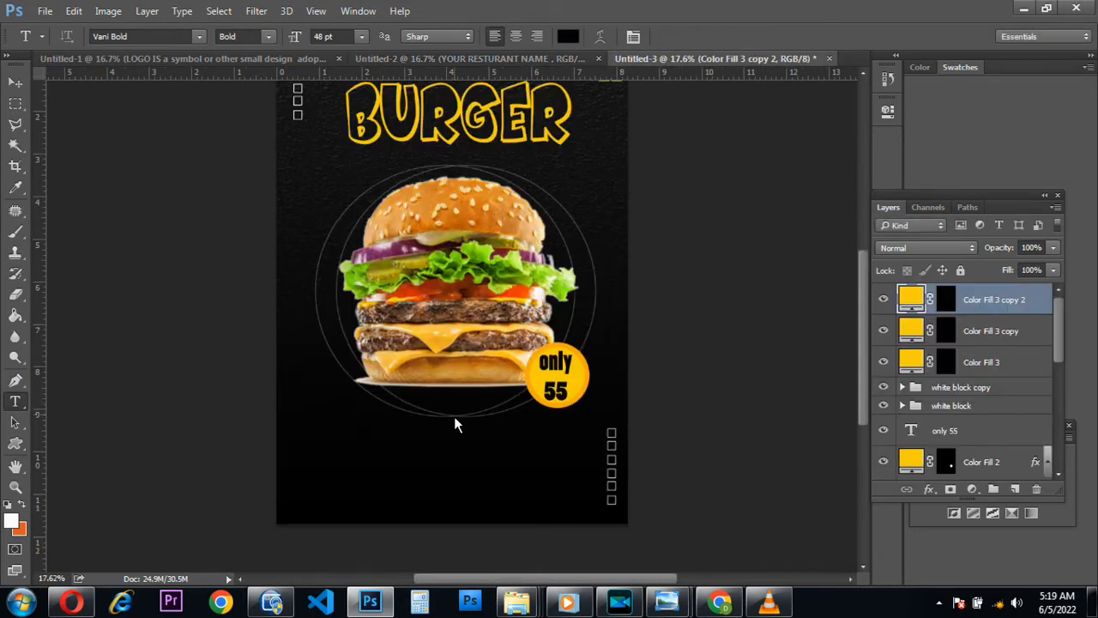
{"action": "left_click", "coordinate": [440, 439]}
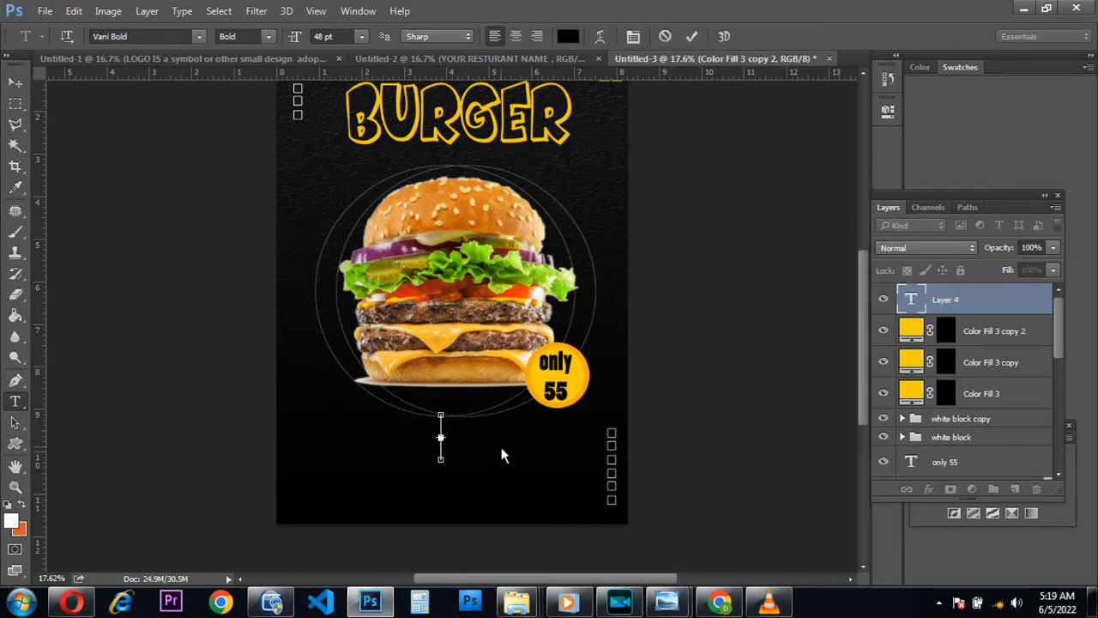
{"action": "key", "text": "ctrl+v"}
{"action": "left_click", "coordinate": [691, 36]}
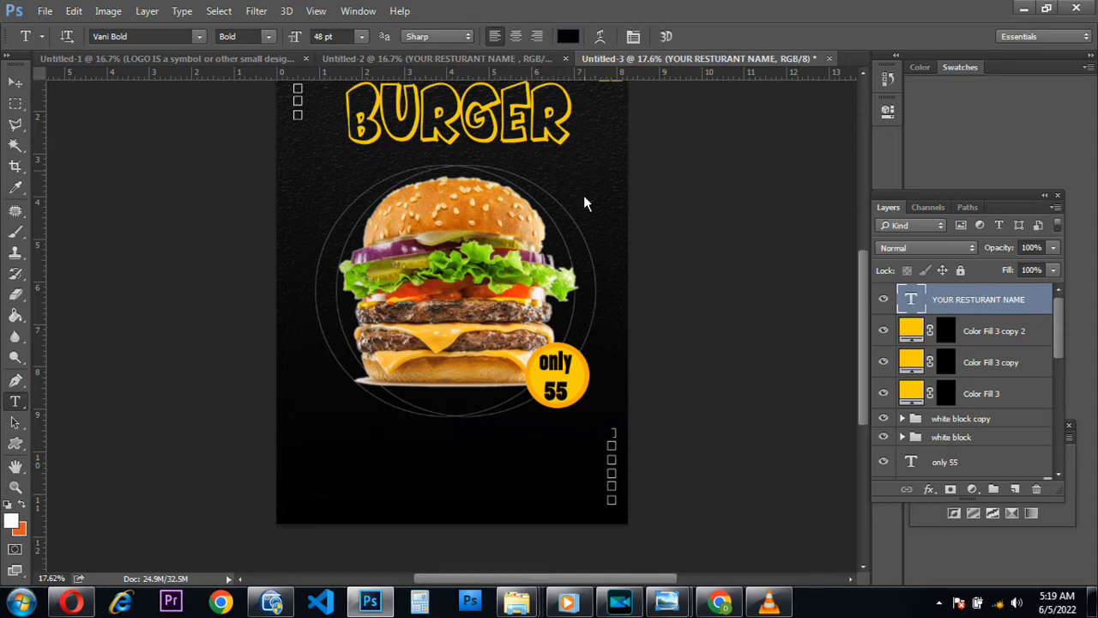
- Change the "YOUR RESTURANT NAME" text colour to near-white fcfbff
{"action": "left_click", "coordinate": [567, 36]}
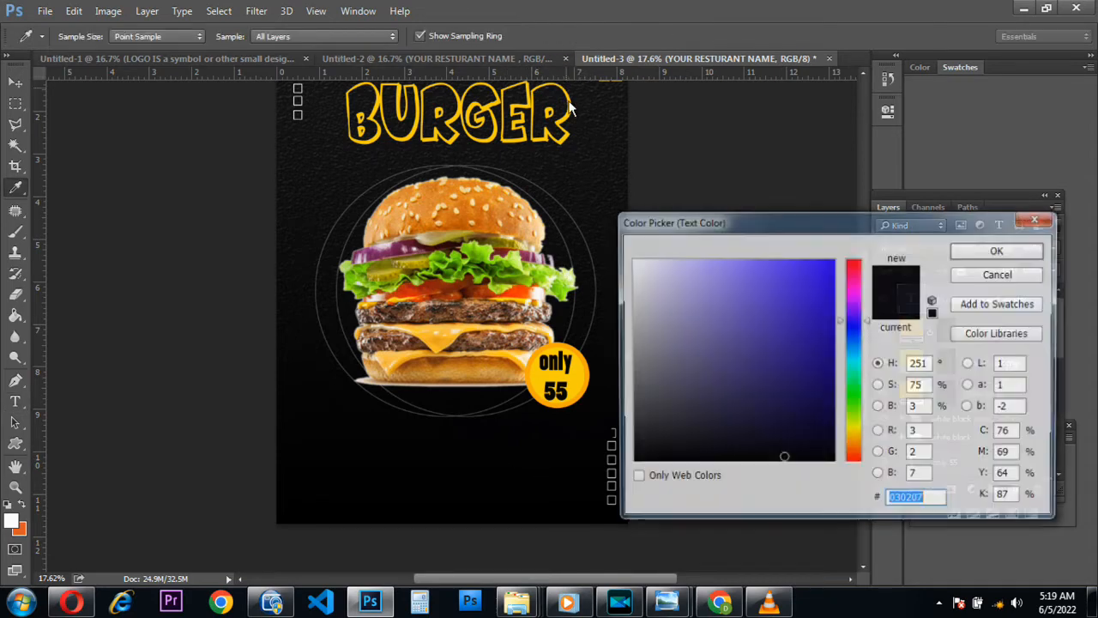
{"action": "left_click", "coordinate": [634, 260]}
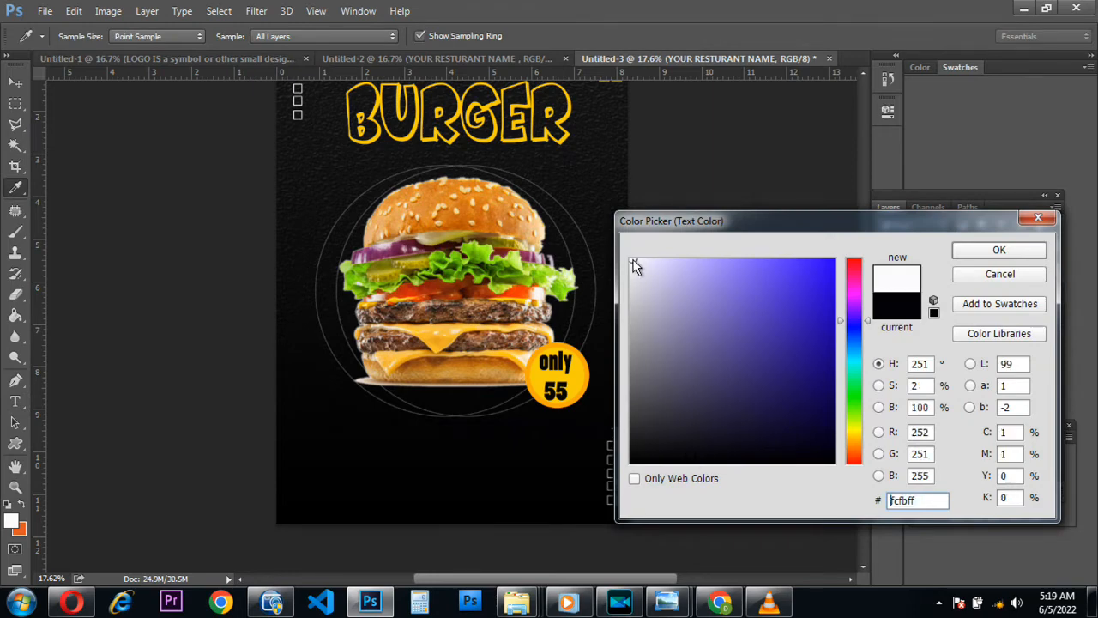
{"action": "left_click", "coordinate": [986, 252]}
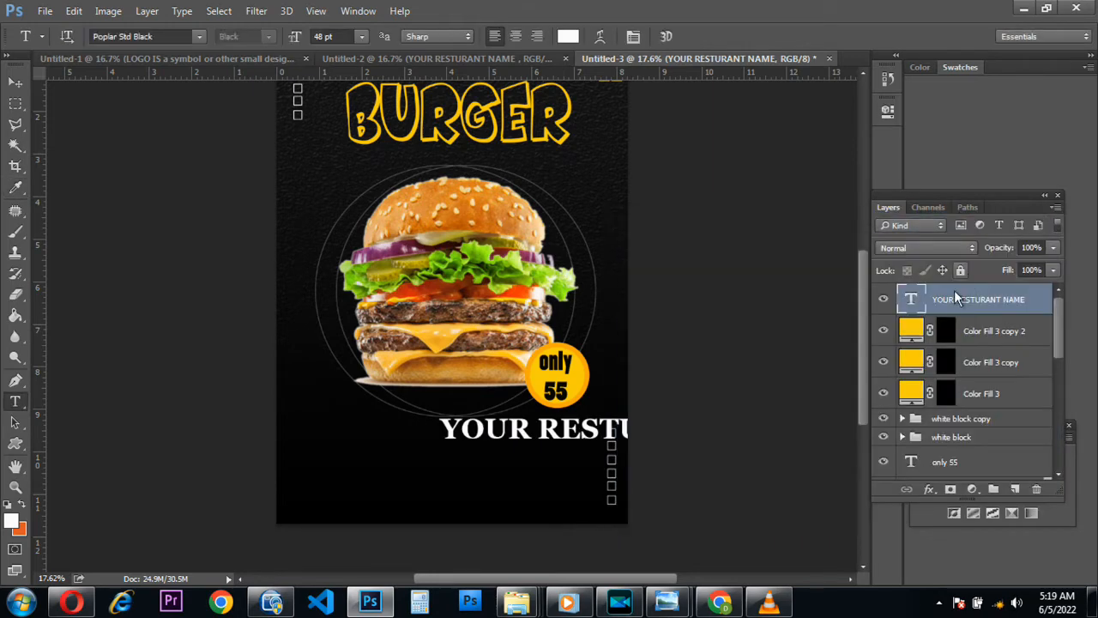
- Scale the "YOUR RESTURANT NAME" text to about 54% and centre it on the poster beneath the burger
{"action": "left_click", "coordinate": [14, 81]}
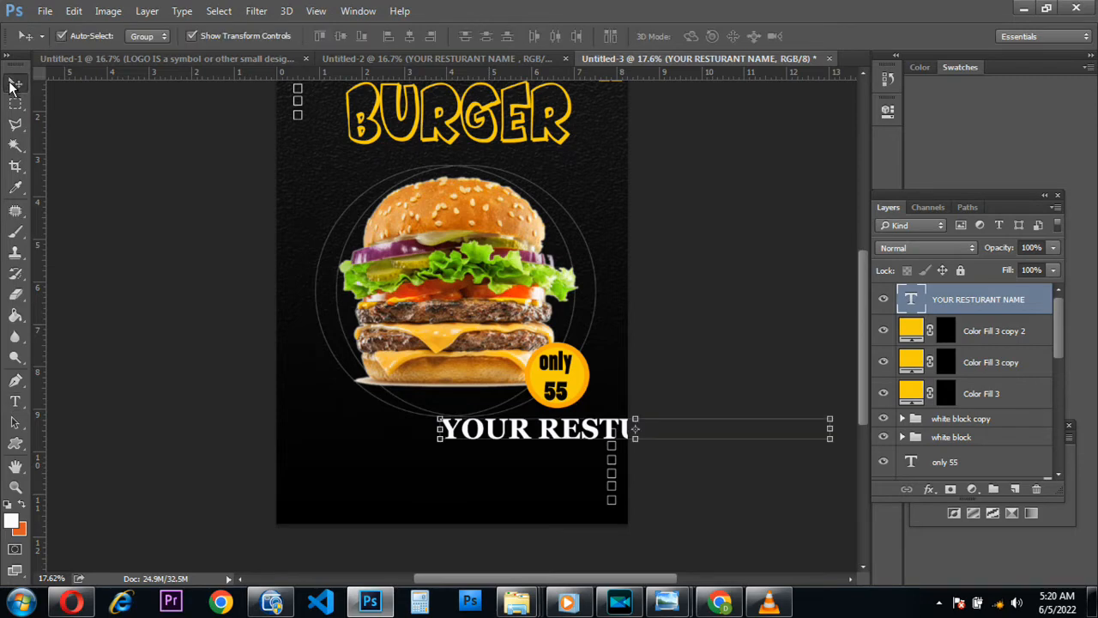
{"action": "left_click_drag", "start_coordinate": [447, 437], "coordinate": [333, 439]}
{"action": "left_click_drag", "start_coordinate": [714, 432], "coordinate": [540, 451]}
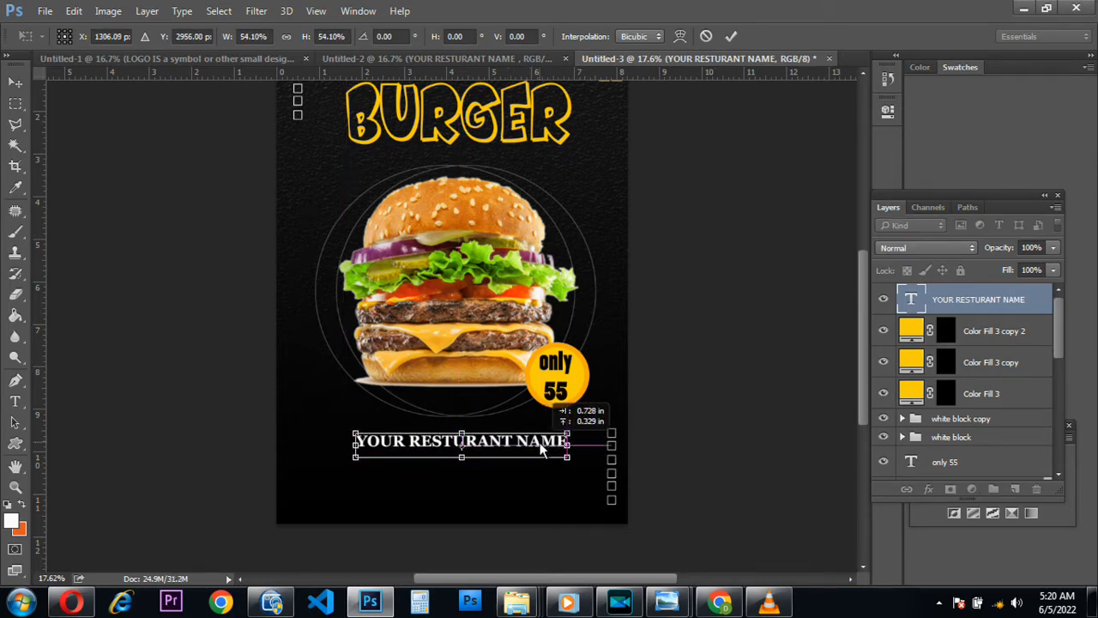
{"action": "key", "text": "Return"}
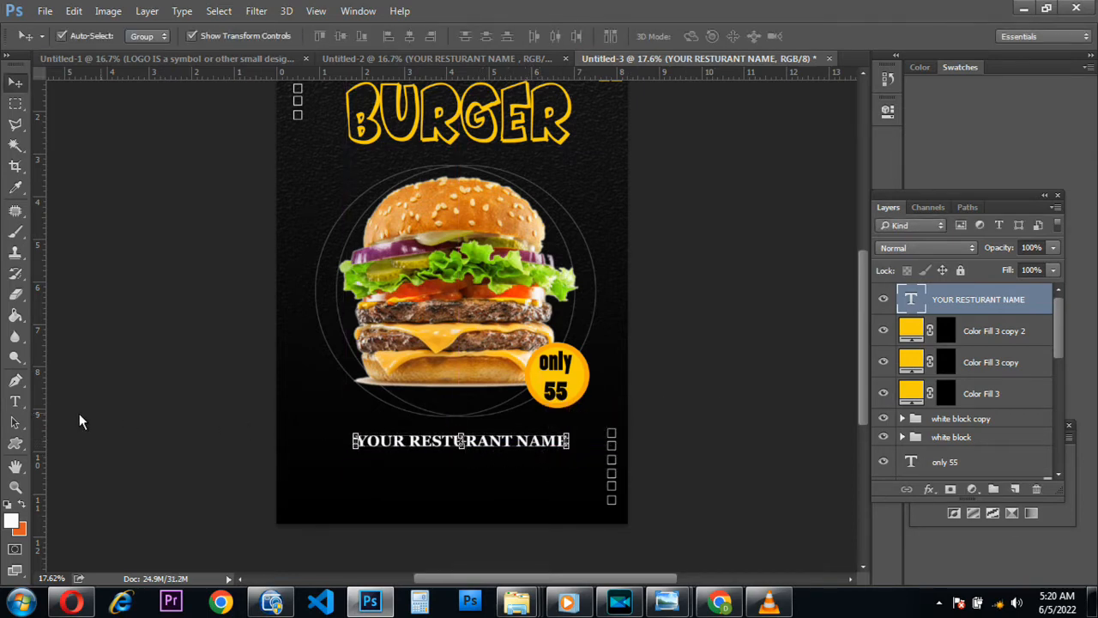
- Edit the restaurant name text beneath the burger to read "BSTER RESTURANT"
{"action": "left_click", "coordinate": [14, 401]}
{"action": "left_click_drag", "start_coordinate": [403, 446], "coordinate": [351, 442]}
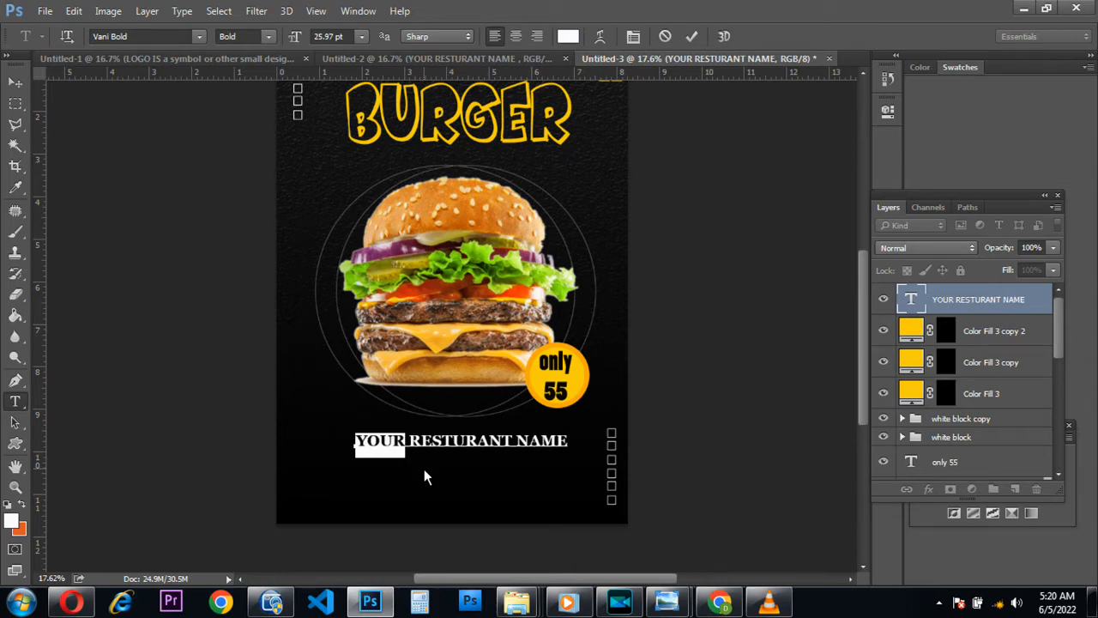
{"action": "type", "text": "BSTER"}
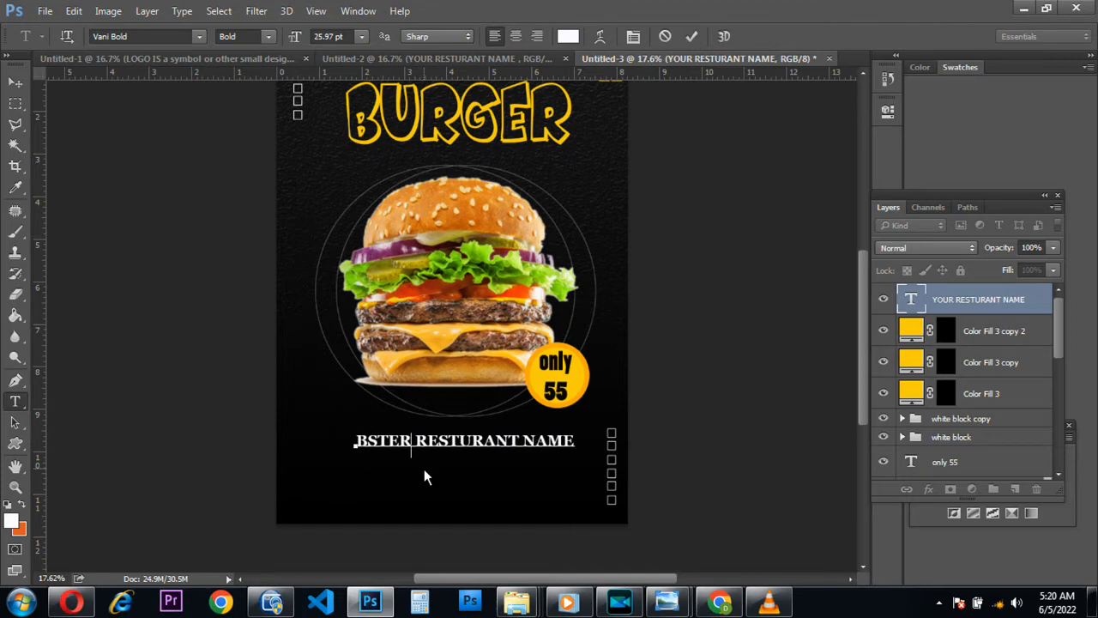
{"action": "left_click_drag", "start_coordinate": [527, 445], "coordinate": [617, 442]}
{"action": "key", "text": "BackSpace"}
{"action": "left_click", "coordinate": [693, 37]}
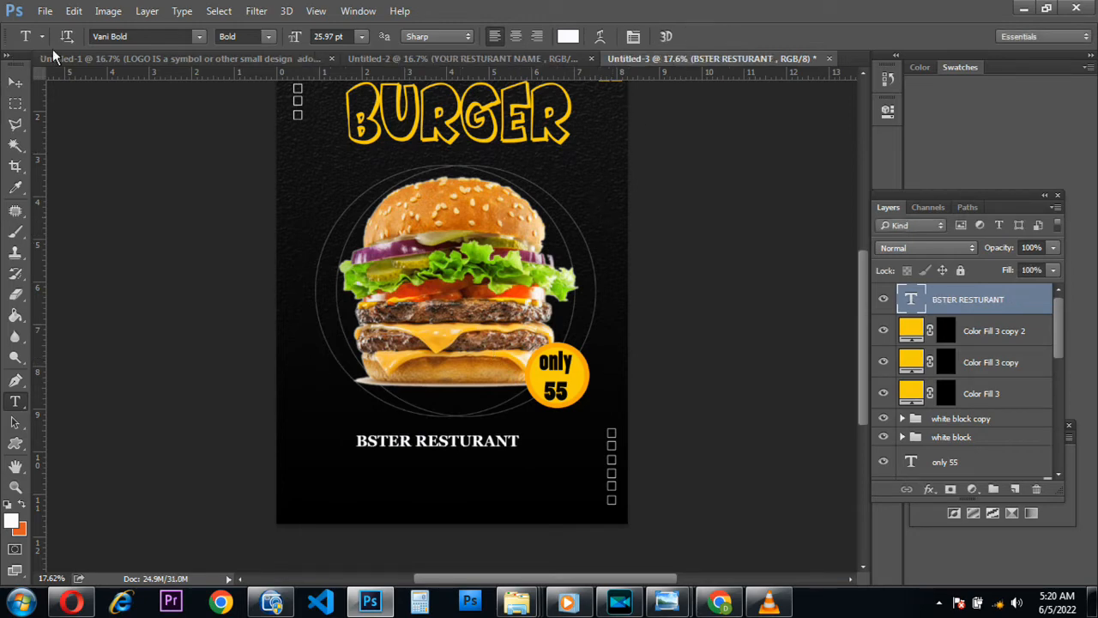
- Check the "only 55" badge's font and set the "BSTER RESTURANT" text to Poplar Std Black
{"action": "left_click", "coordinate": [556, 365]}
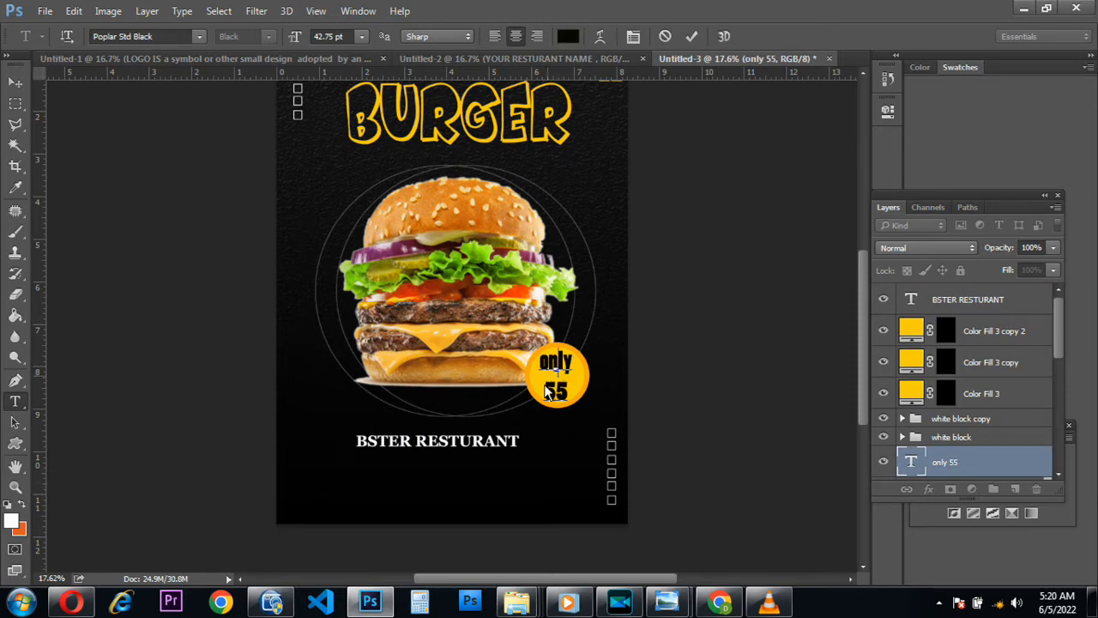
{"action": "left_click", "coordinate": [692, 36]}
{"action": "left_click", "coordinate": [484, 444]}
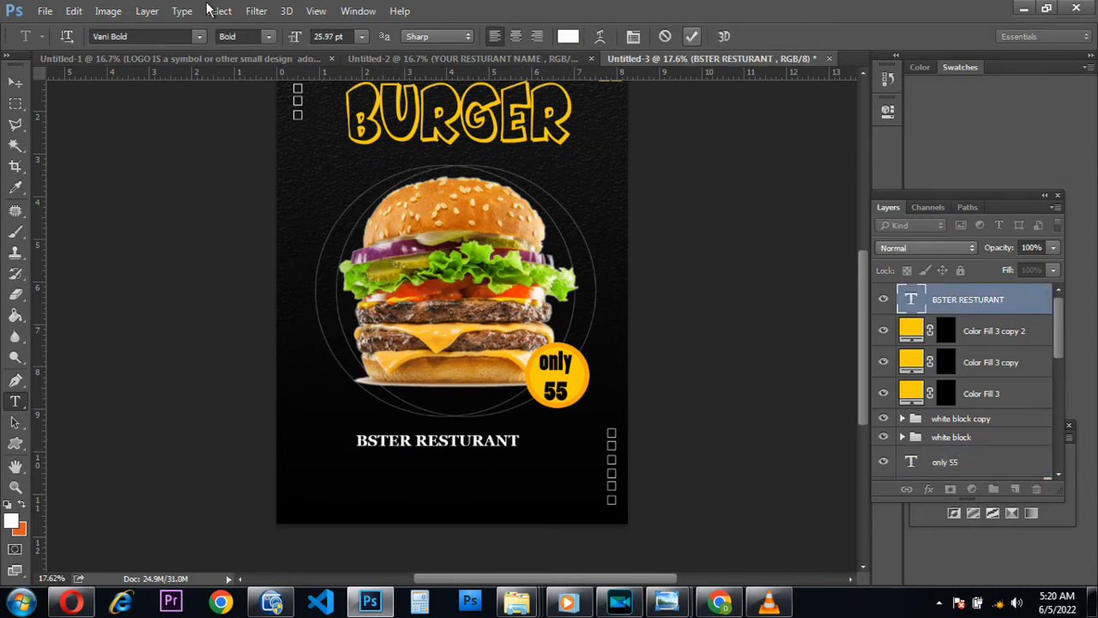
{"action": "left_click", "coordinate": [196, 37]}
{"action": "key", "text": "Down"}
{"action": "key", "text": "Down"}
{"action": "key", "text": "Down"}
{"action": "key", "text": "Down"}
{"action": "key", "text": "Down"}
{"action": "key", "text": "Down"}
{"action": "key", "text": "Down"}
{"action": "key", "text": "Down"}
{"action": "key", "text": "Down"}
{"action": "key", "text": "Down"}
{"action": "key", "text": "Down"}
{"action": "key", "text": "Down"}
{"action": "key", "text": "Down"}
{"action": "key", "text": "Down"}
{"action": "key", "text": "Down"}
{"action": "key", "text": "Down"}
{"action": "key", "text": "Down"}
{"action": "key", "text": "Down"}
{"action": "key", "text": "Down"}
{"action": "key", "text": "Down"}
{"action": "scroll", "coordinate": [263, 308], "scroll_direction": "down", "scroll_amount": 15}
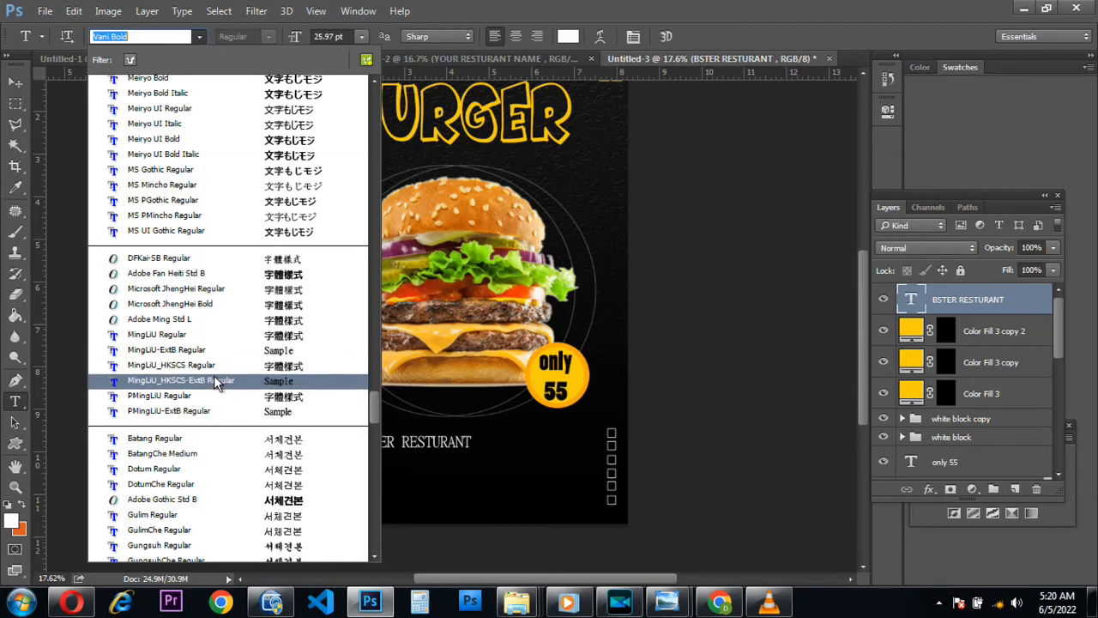
{"action": "scroll", "coordinate": [214, 377], "scroll_direction": "down", "scroll_amount": 3}
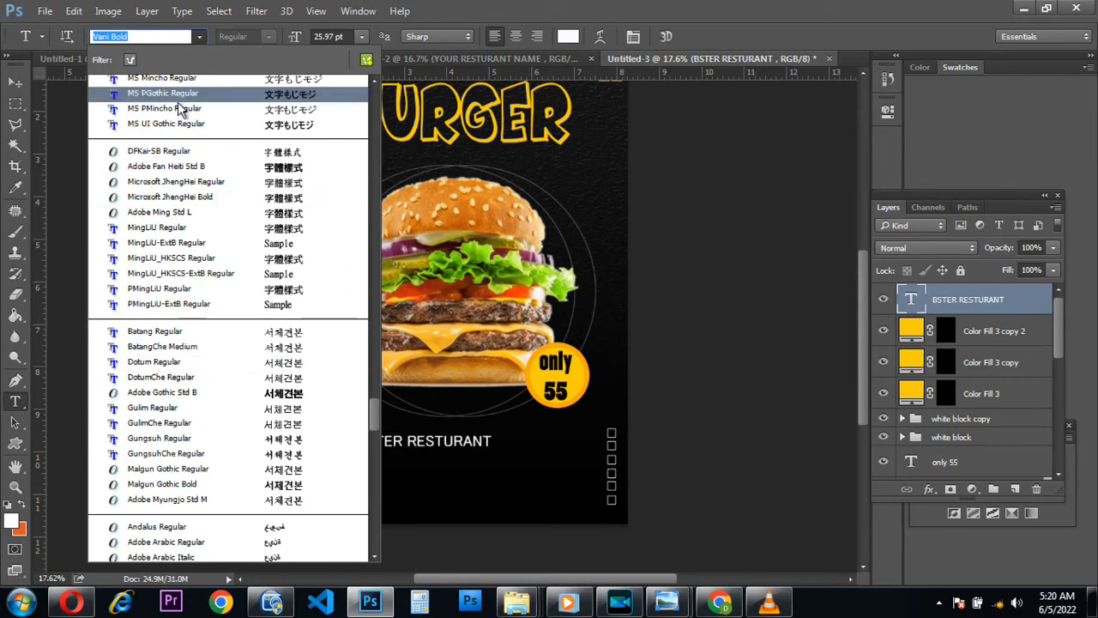
{"action": "type", "text": "PO"}
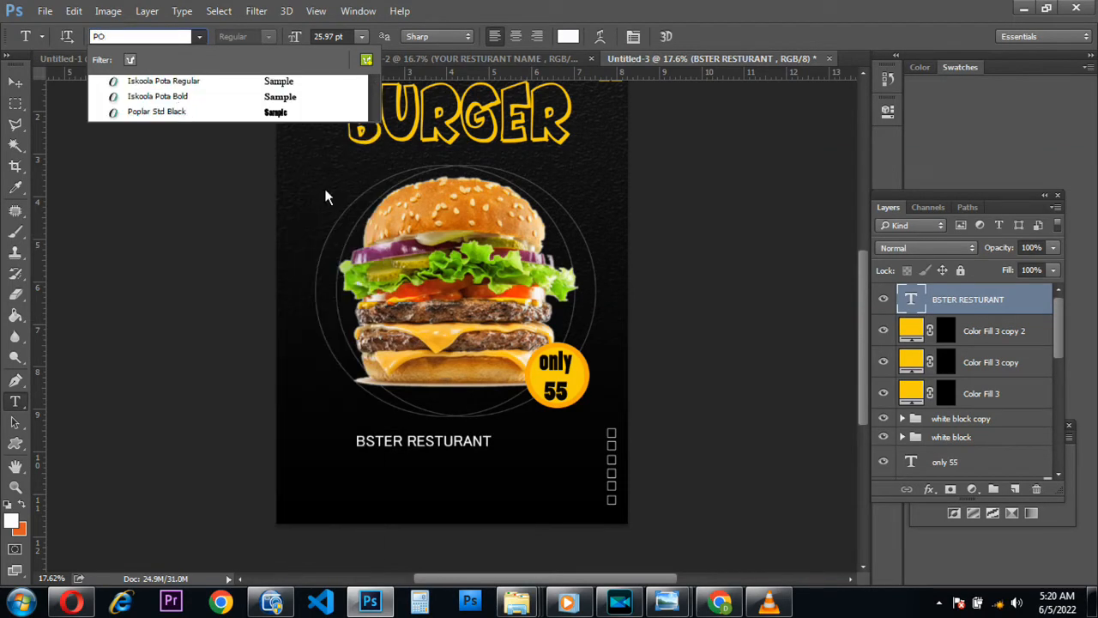
{"action": "left_click", "coordinate": [194, 112]}
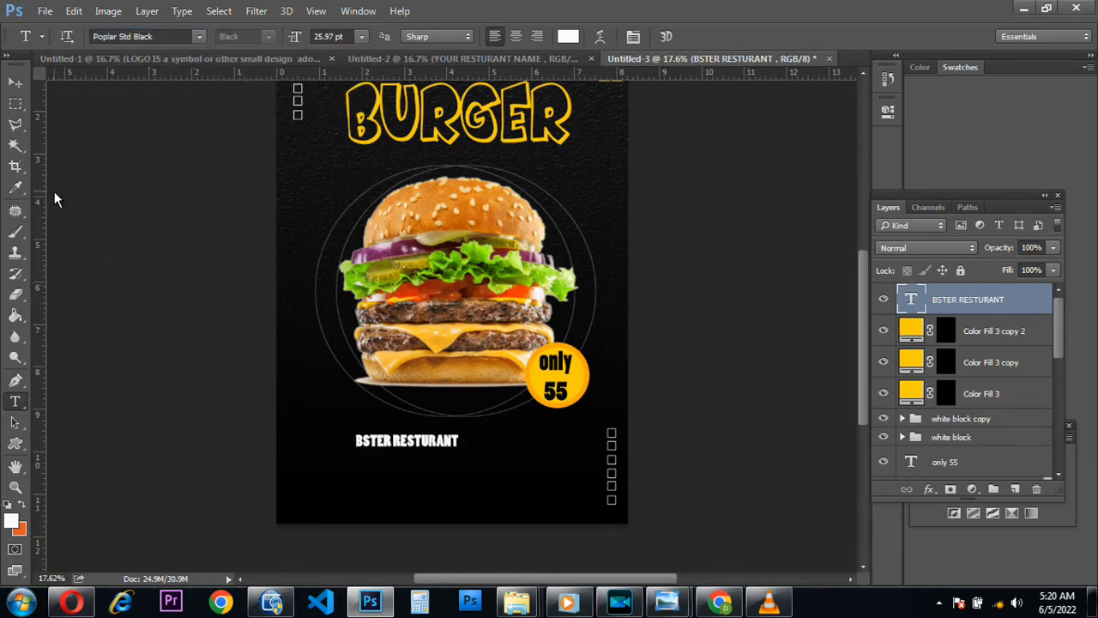
- Compare the font settings of the "only 55" badge text and the "BSTER RESTURANT" text
{"action": "left_click", "coordinate": [561, 364]}
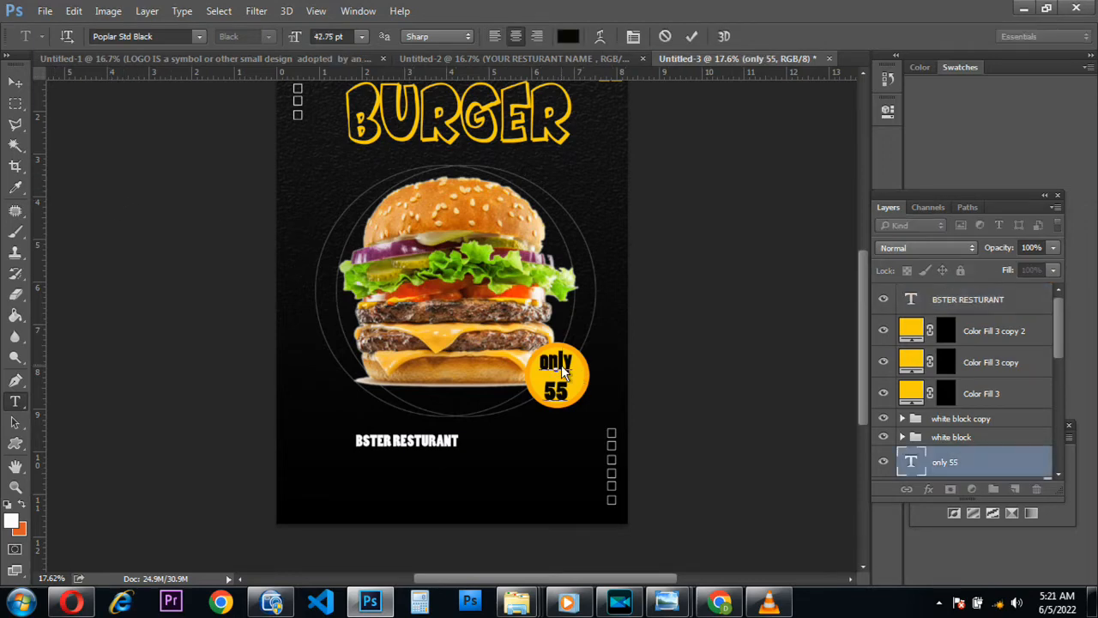
{"action": "left_click", "coordinate": [692, 37]}
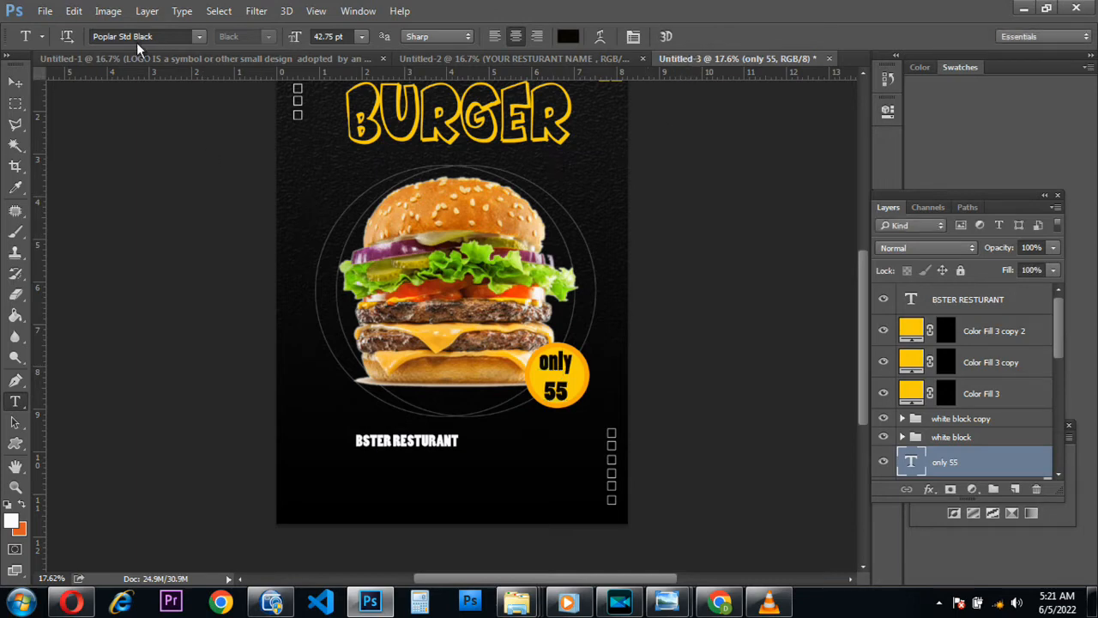
{"action": "left_click", "coordinate": [437, 445]}
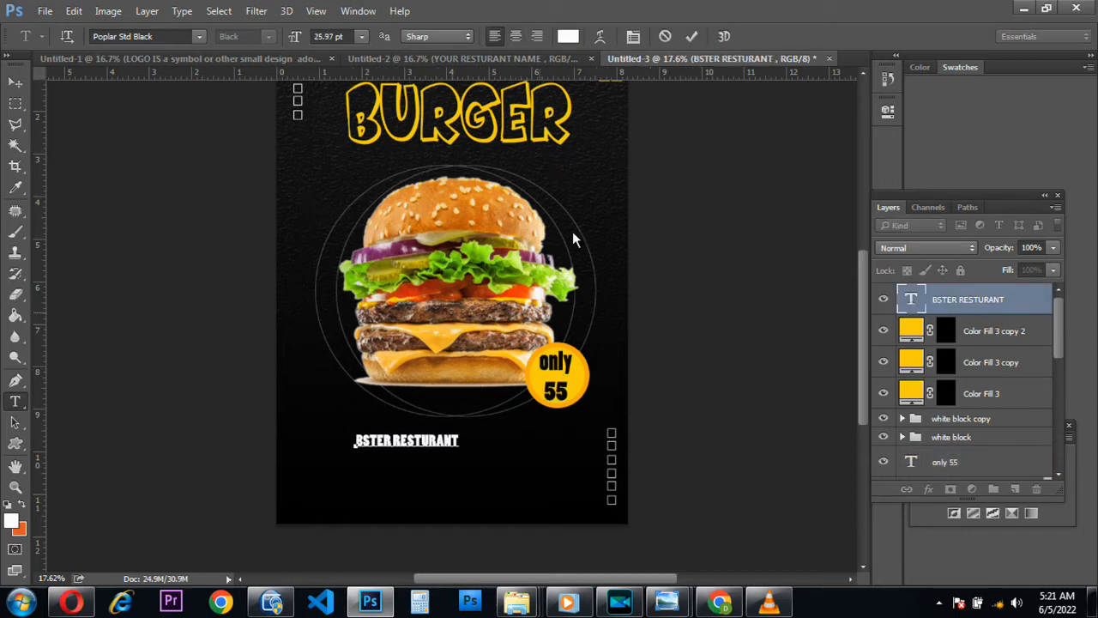
{"action": "left_click", "coordinate": [689, 37]}
- Enlarge the "BSTER RESTURANT" text to about 3.85 in wide and 0.79 in high beneath the burger
{"action": "key", "text": "m"}
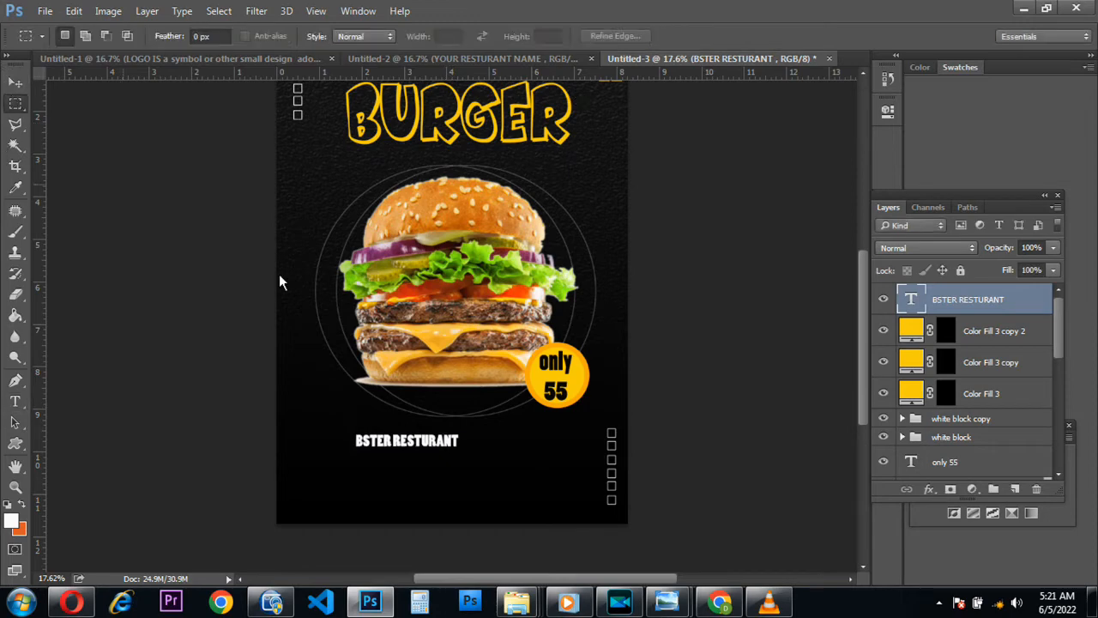
{"action": "left_click", "coordinate": [14, 82]}
{"action": "left_click", "coordinate": [462, 436]}
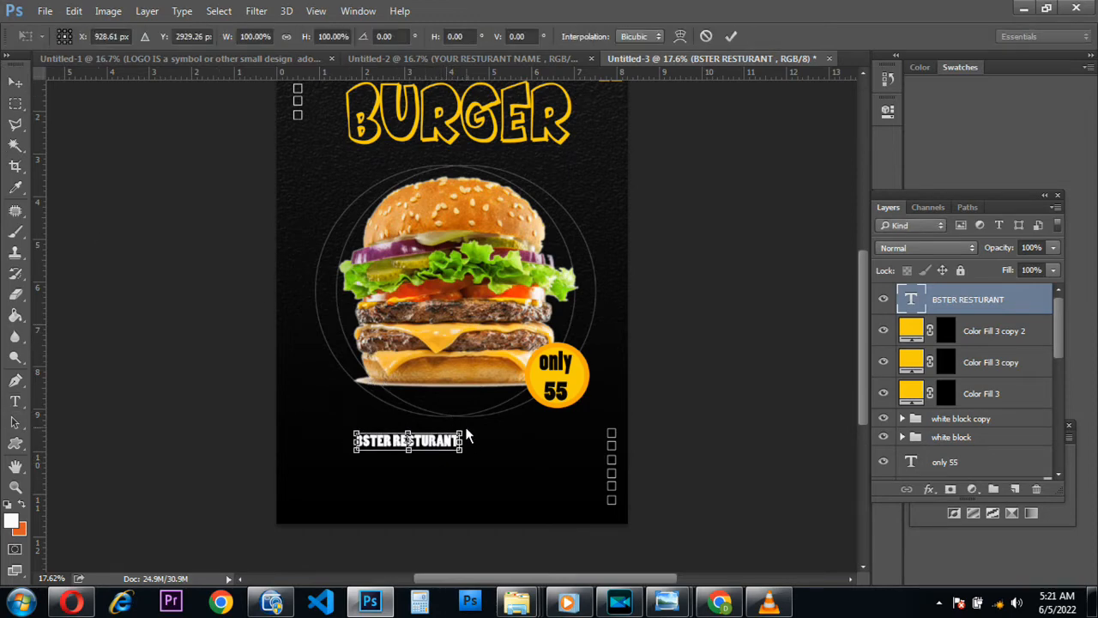
{"action": "left_click_drag", "start_coordinate": [468, 432], "coordinate": [521, 410]}
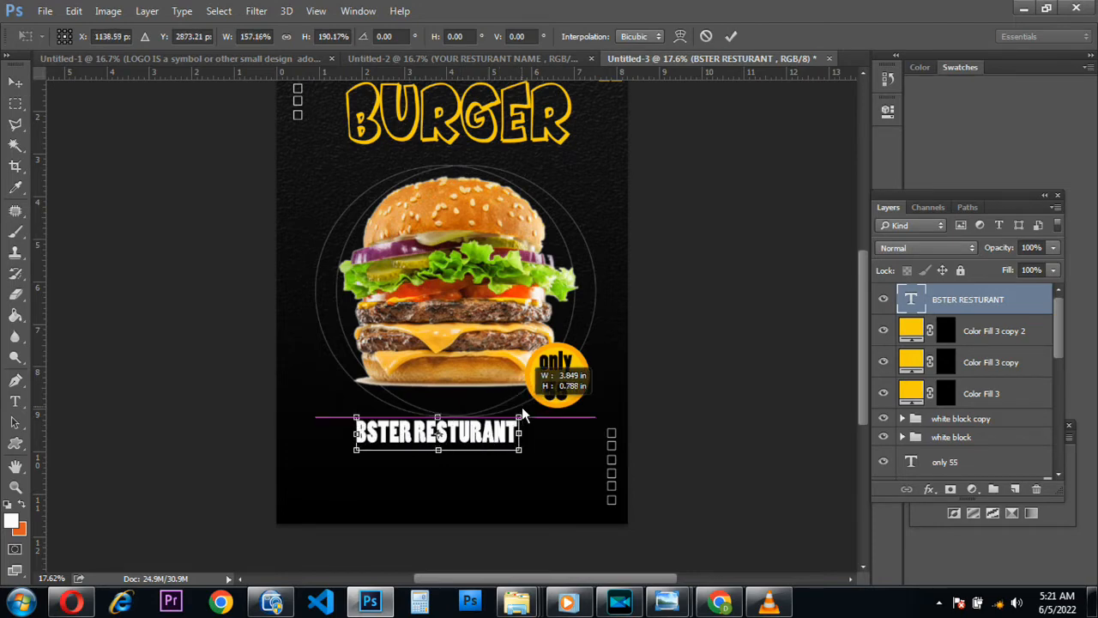
- Enlarge the BSTER RESTURANT text proportionally to about 190% and position it centred below the burger
{"action": "left_click_drag", "start_coordinate": [522, 408], "coordinate": [528, 349]}
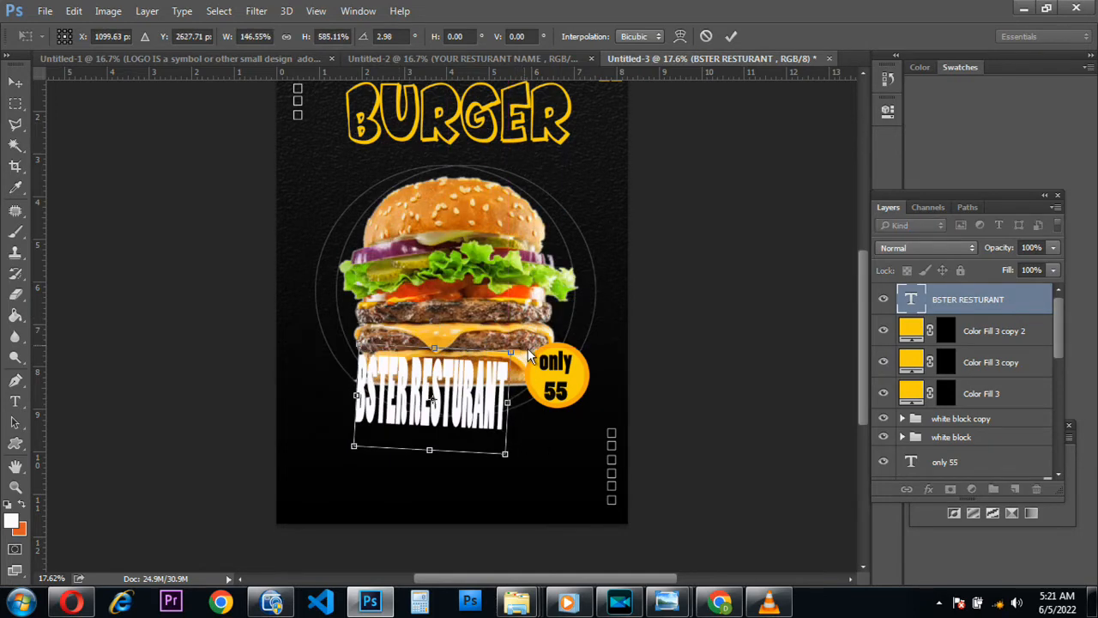
{"action": "left_click", "coordinate": [705, 36]}
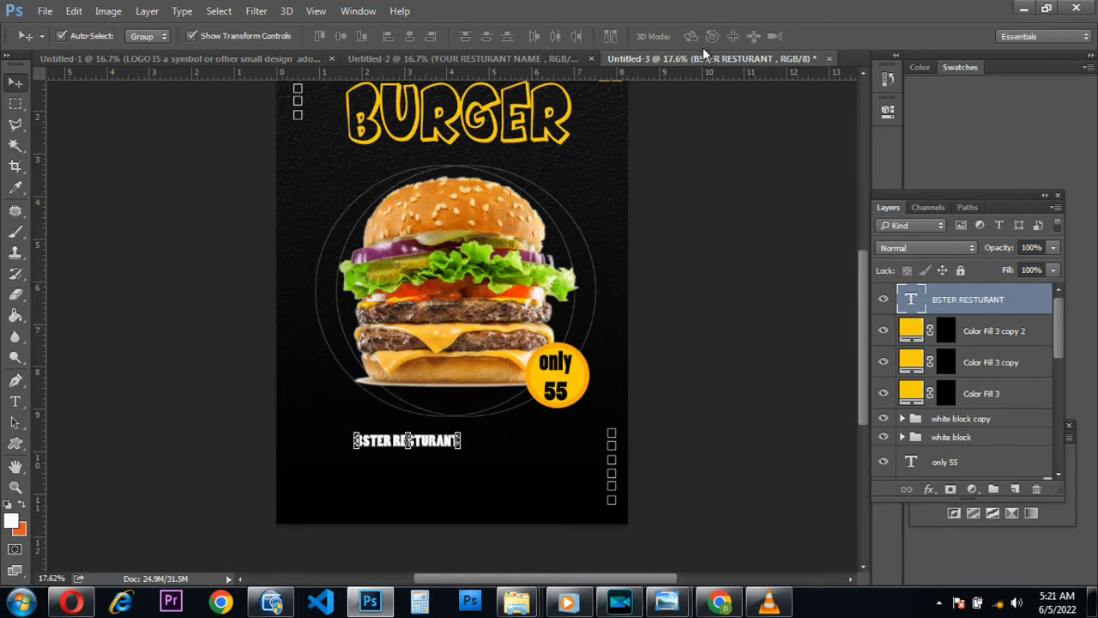
{"action": "left_click", "coordinate": [463, 436]}
{"action": "left_click_drag", "start_coordinate": [464, 437], "coordinate": [554, 394]}
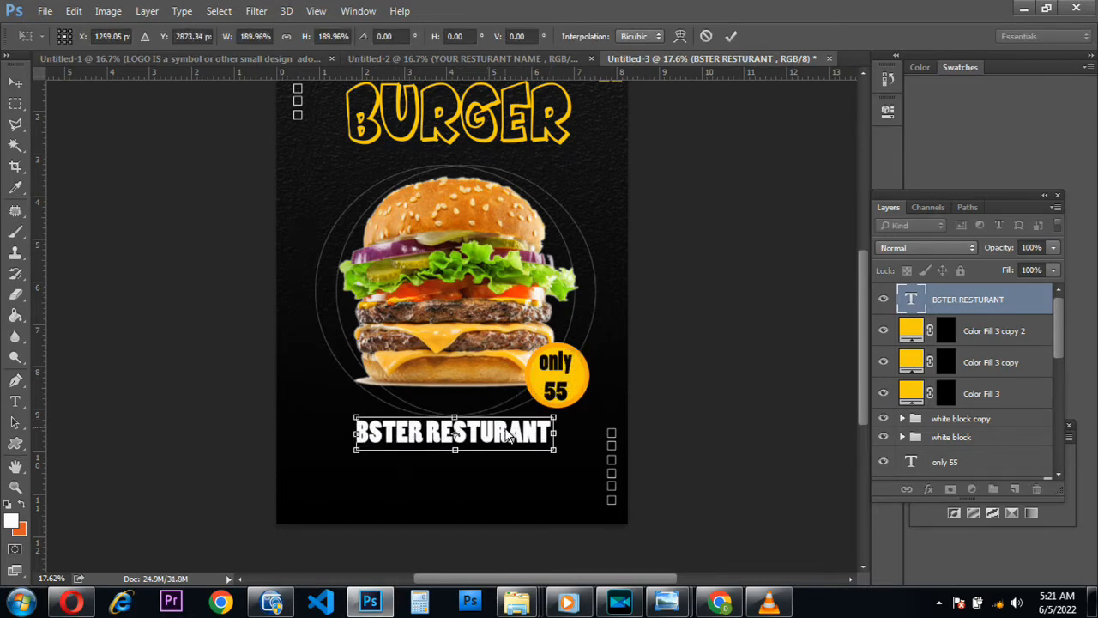
{"action": "key", "text": "Return"}
{"action": "left_click_drag", "start_coordinate": [501, 436], "coordinate": [510, 450]}
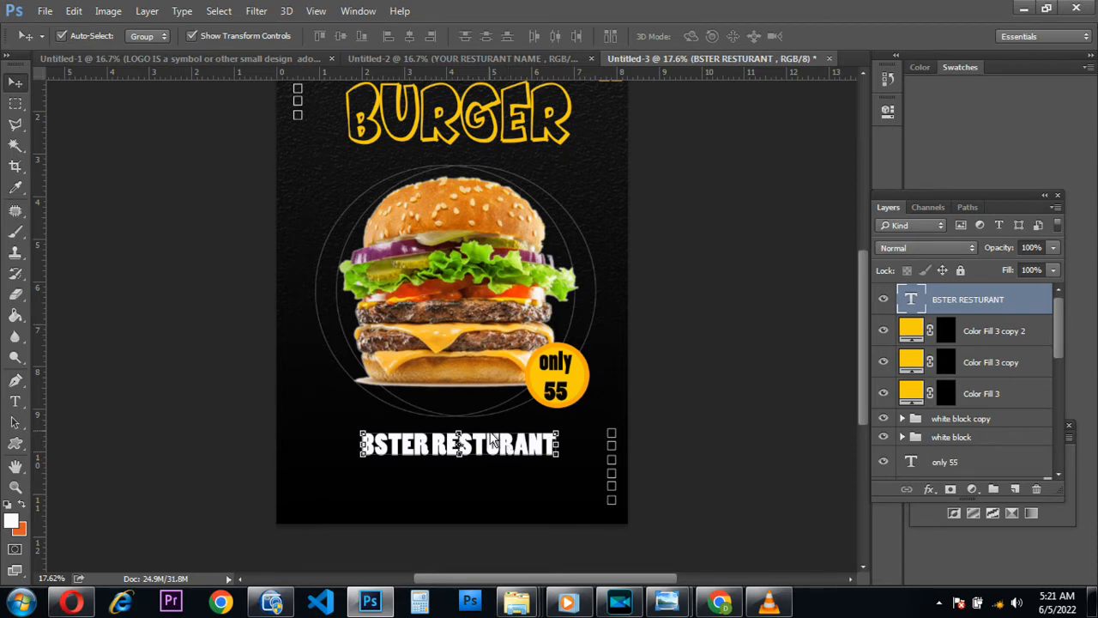
- Check the SPECIAL heading's font and set the BSTER RESTURANT text to the matching Vani Bold
{"action": "scroll", "coordinate": [466, 355], "scroll_direction": "up", "scroll_amount": 3}
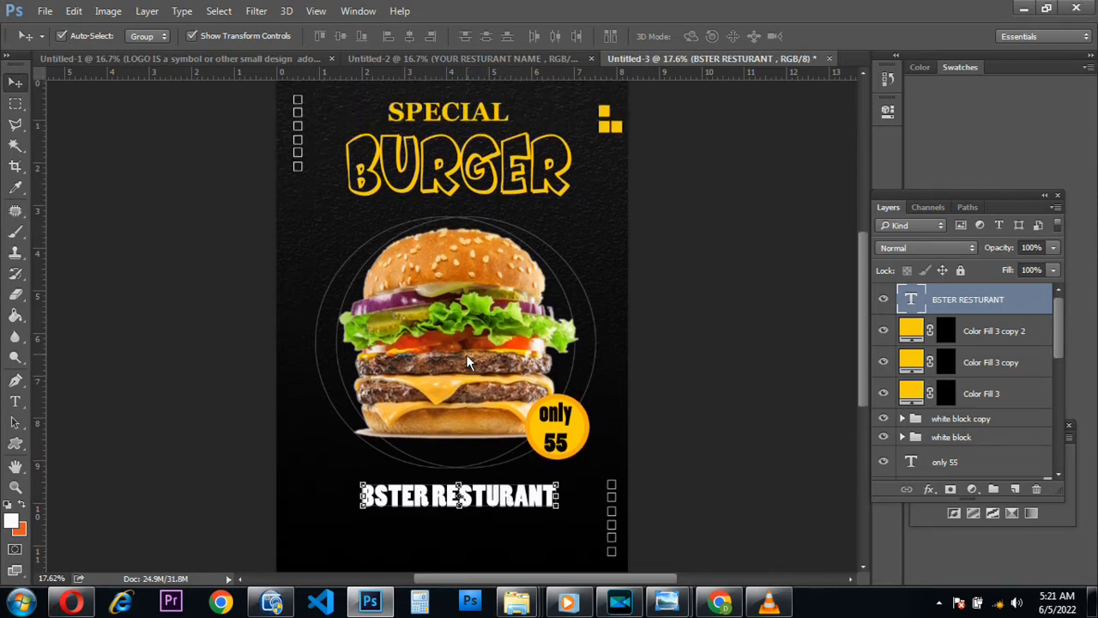
{"action": "left_click", "coordinate": [446, 117]}
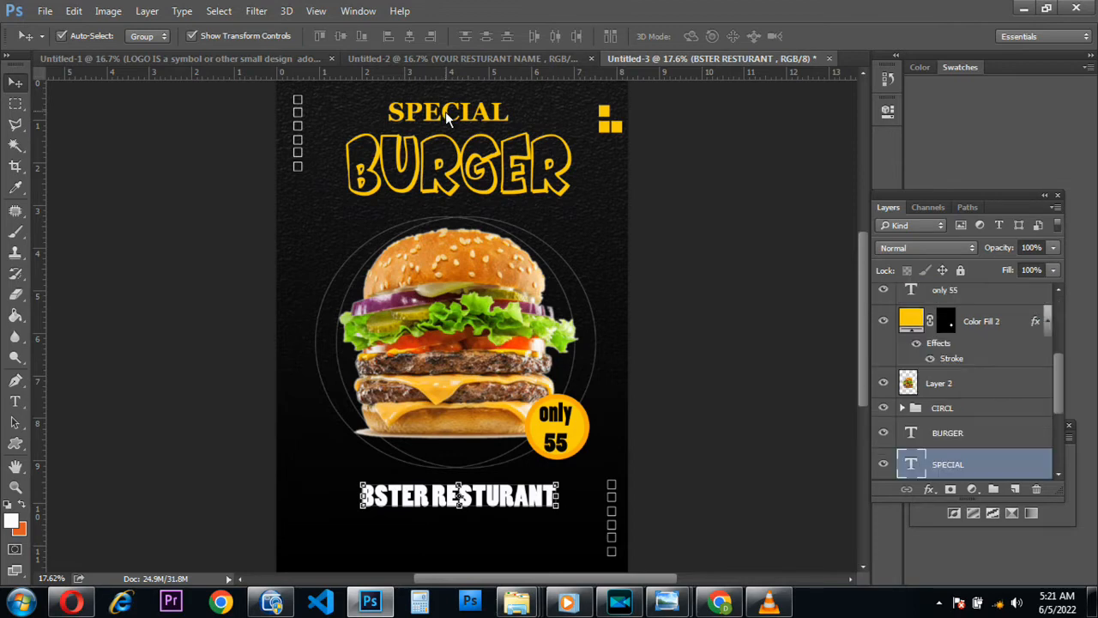
{"action": "left_click", "coordinate": [9, 405]}
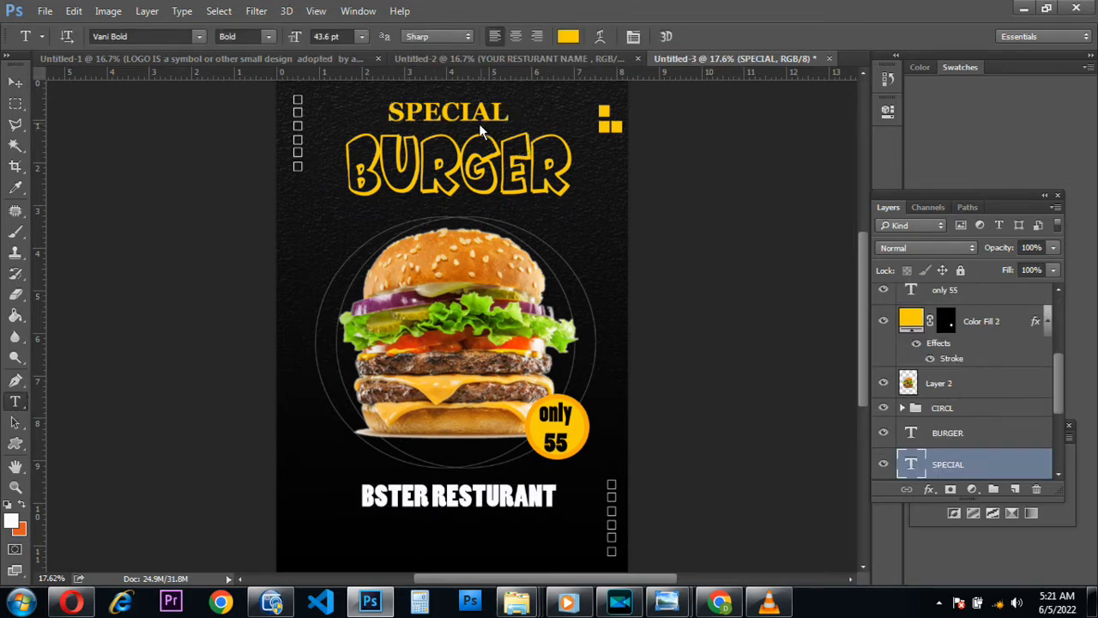
{"action": "left_click", "coordinate": [455, 117]}
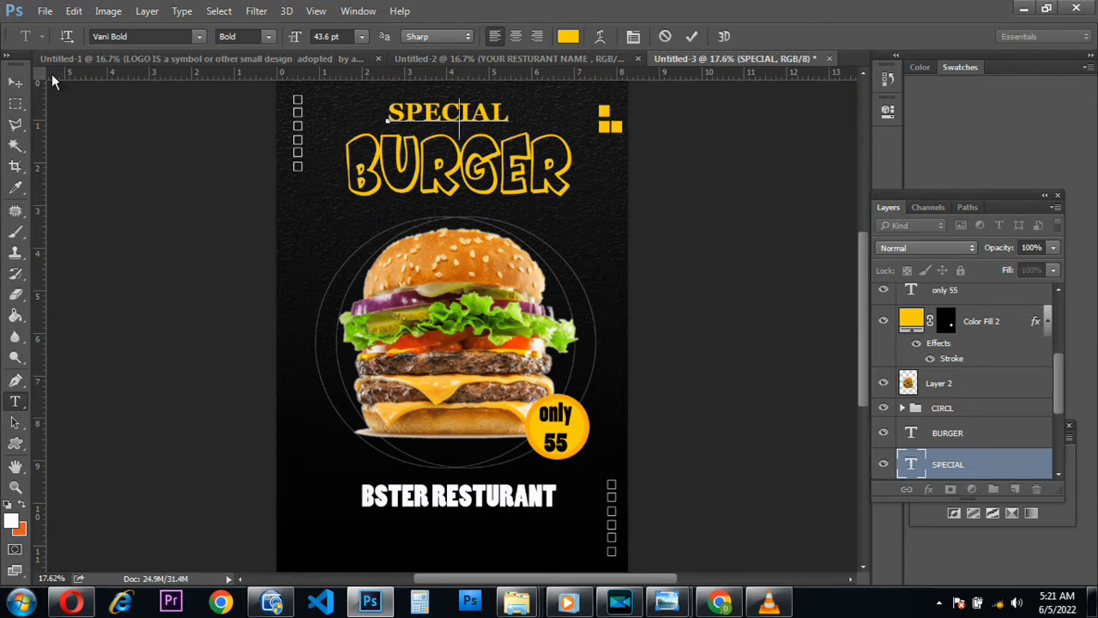
{"action": "left_click", "coordinate": [691, 36]}
{"action": "left_click", "coordinate": [470, 504]}
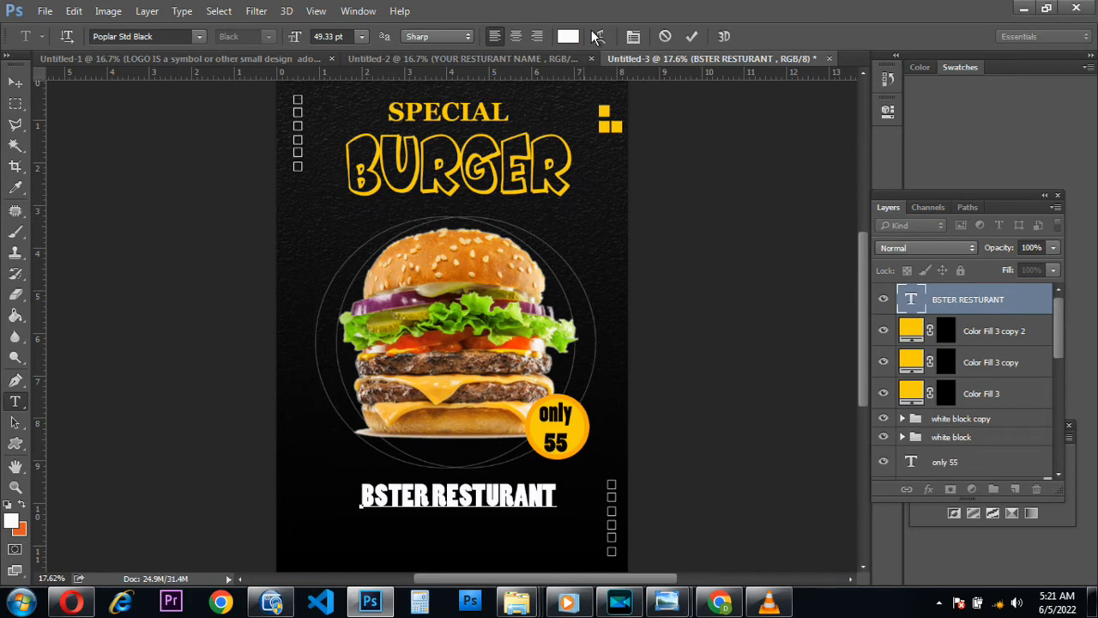
{"action": "left_click", "coordinate": [691, 37]}
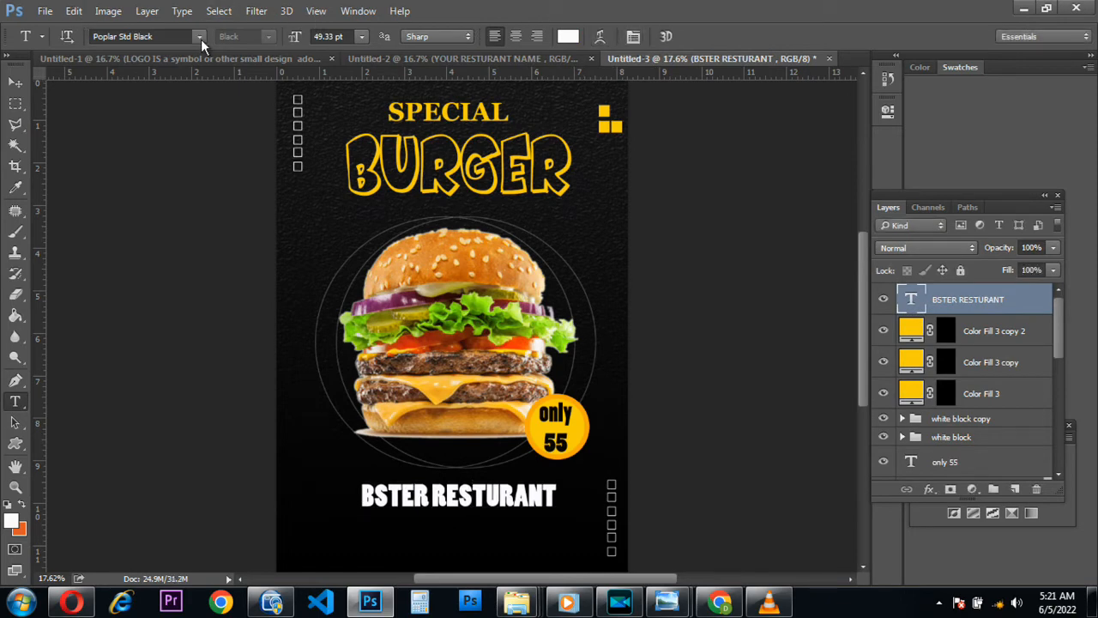
{"action": "left_click", "coordinate": [200, 36]}
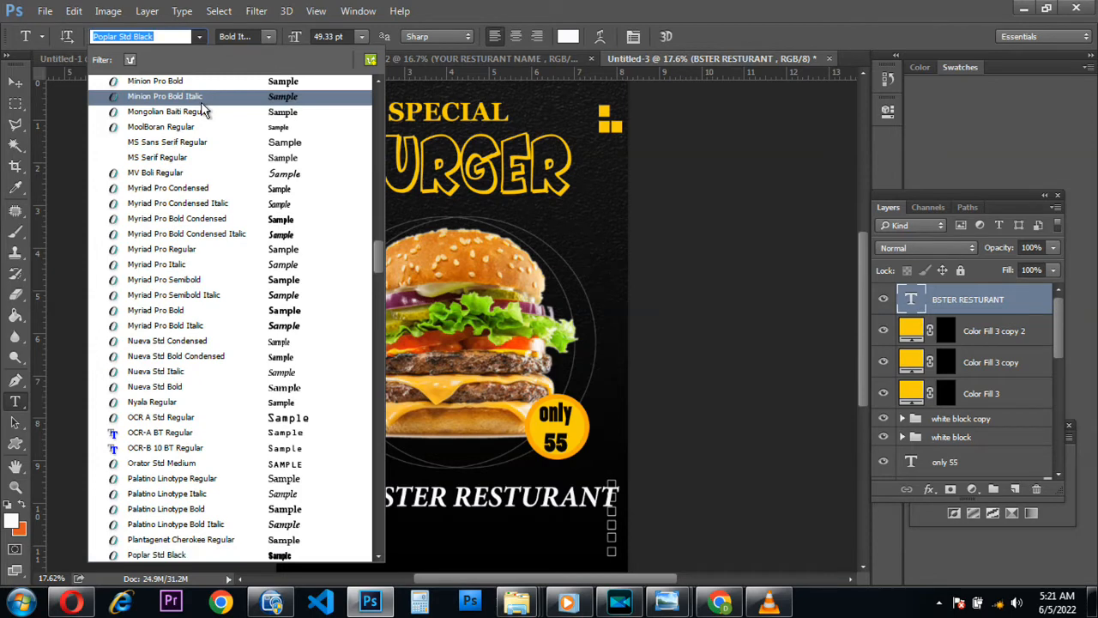
{"action": "type", "text": "VA"}
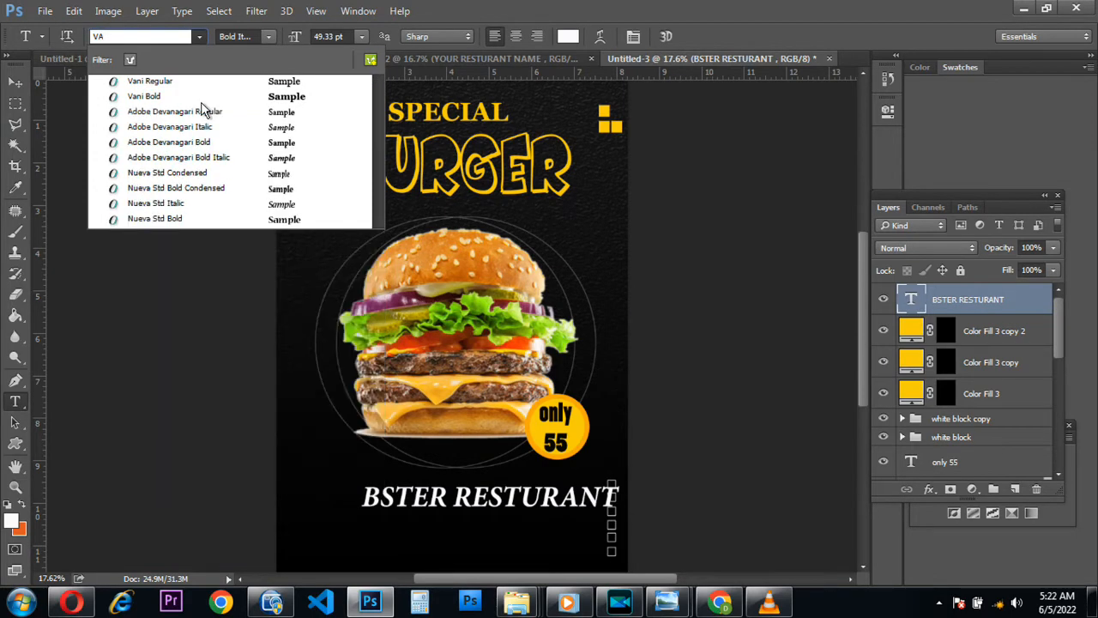
{"action": "left_click", "coordinate": [156, 97]}
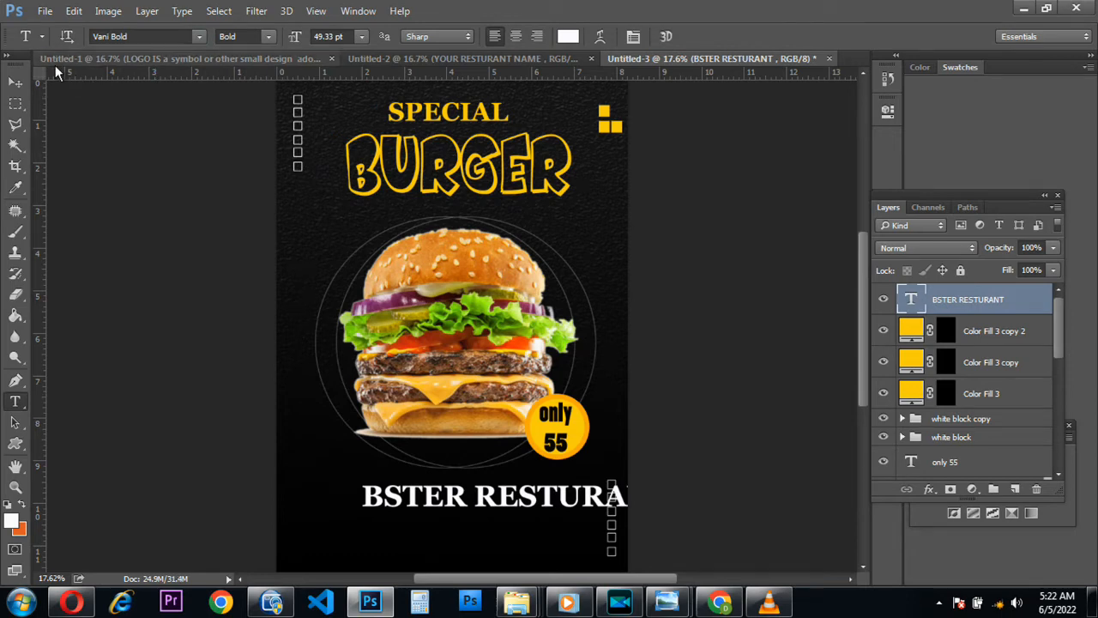
- Scale the BSTER RESTURANT text down proportionally to about 45%, reduce it again to about 97%, and centre it below the burger
{"action": "left_click", "coordinate": [14, 87]}
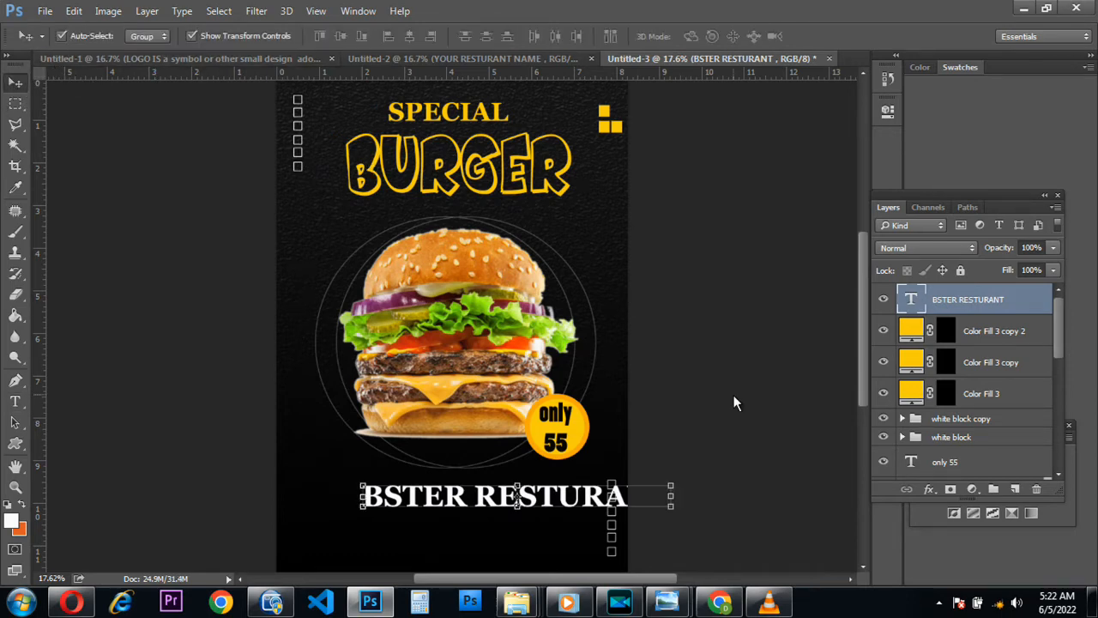
{"action": "left_click", "coordinate": [672, 486]}
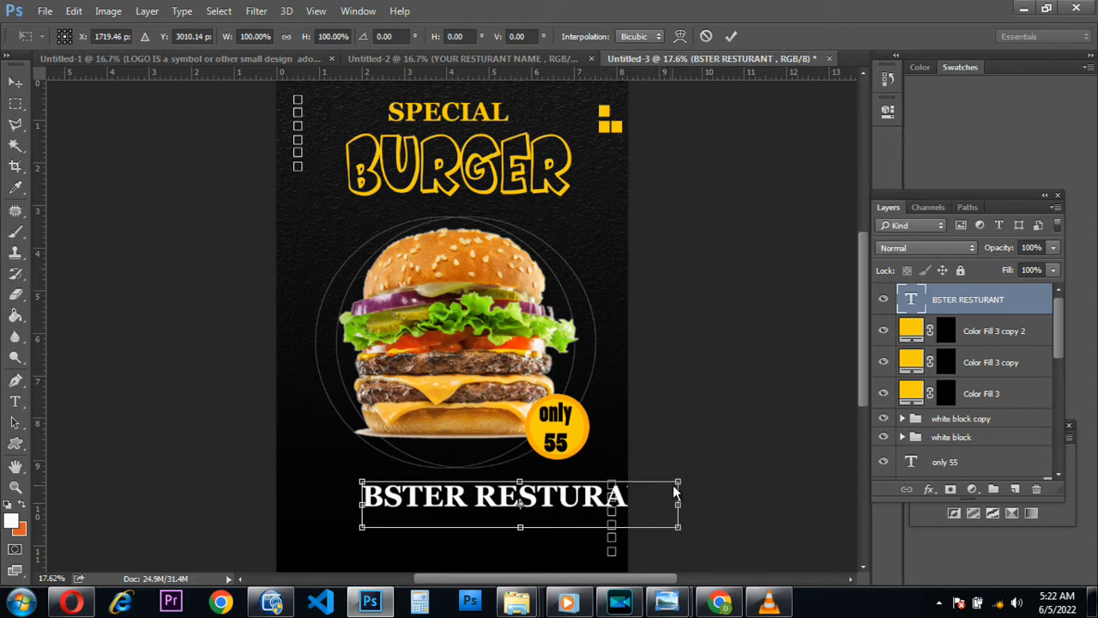
{"action": "left_click_drag", "start_coordinate": [683, 491], "coordinate": [491, 503]}
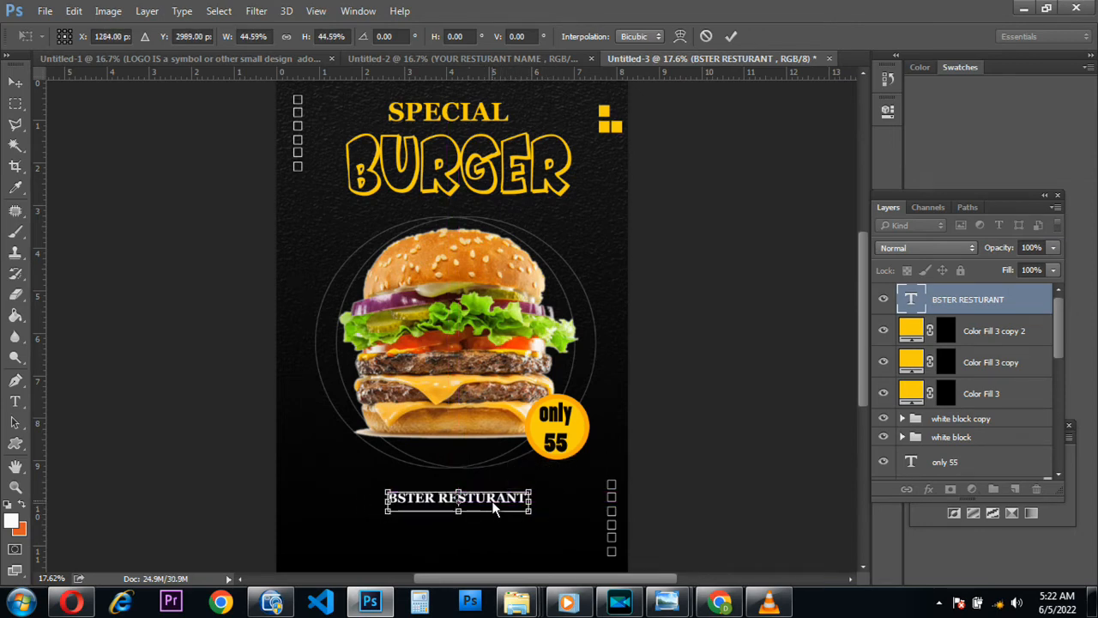
{"action": "key", "text": "Return"}
{"action": "key", "text": "ctrl+t"}
{"action": "left_click_drag", "start_coordinate": [529, 501], "coordinate": [527, 501]}
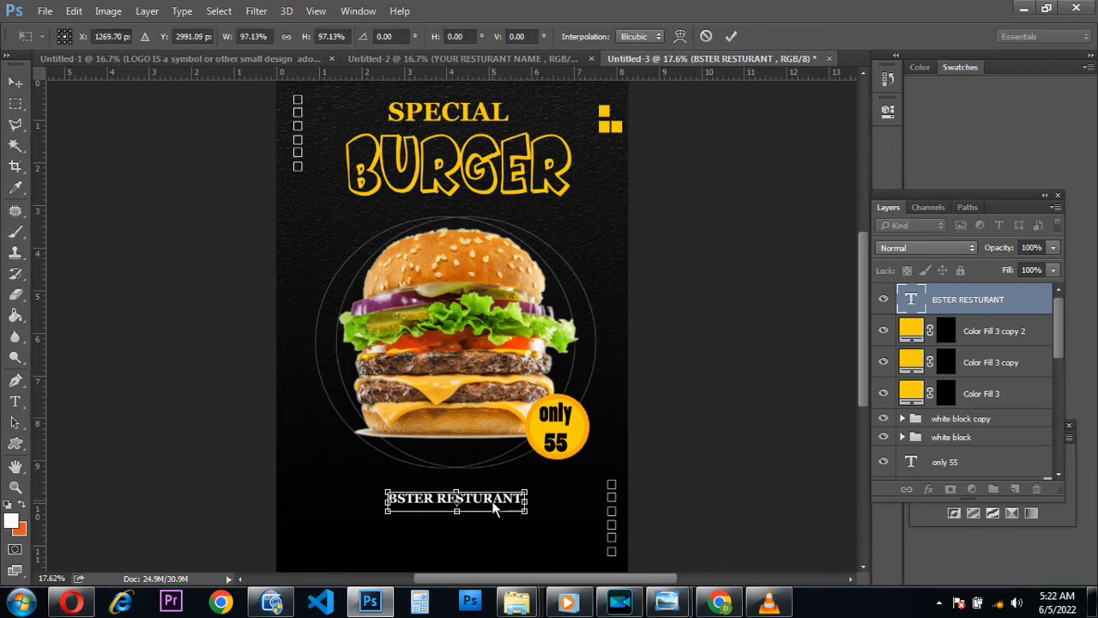
{"action": "key", "text": "Return"}
{"action": "left_click_drag", "start_coordinate": [499, 500], "coordinate": [491, 495]}
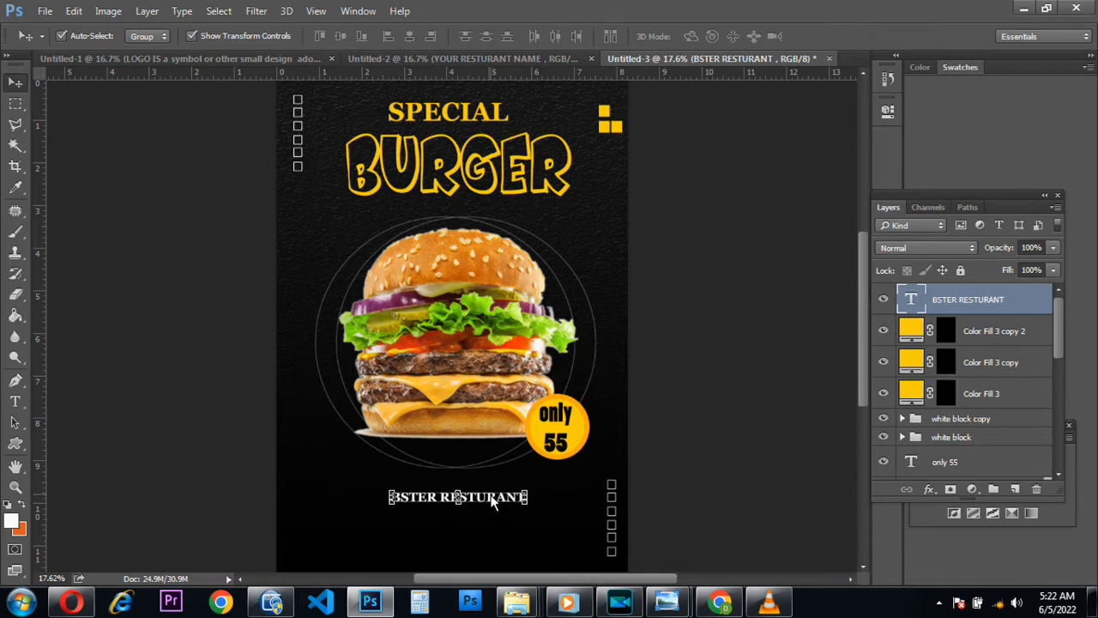
- Copy the text "ON FIRST ORDER 2% DISCOUNT." from the Untitled-2 document
{"action": "left_click", "coordinate": [433, 56]}
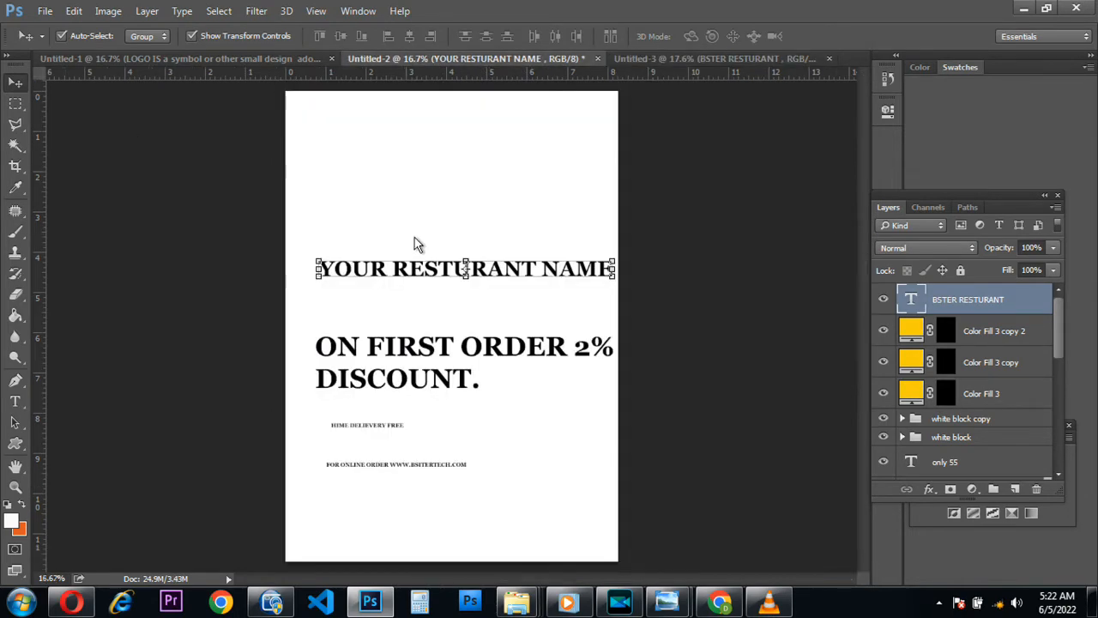
{"action": "left_click", "coordinate": [15, 401]}
{"action": "left_click_drag", "start_coordinate": [324, 347], "coordinate": [460, 375]}
{"action": "key", "text": "ctrl+c"}
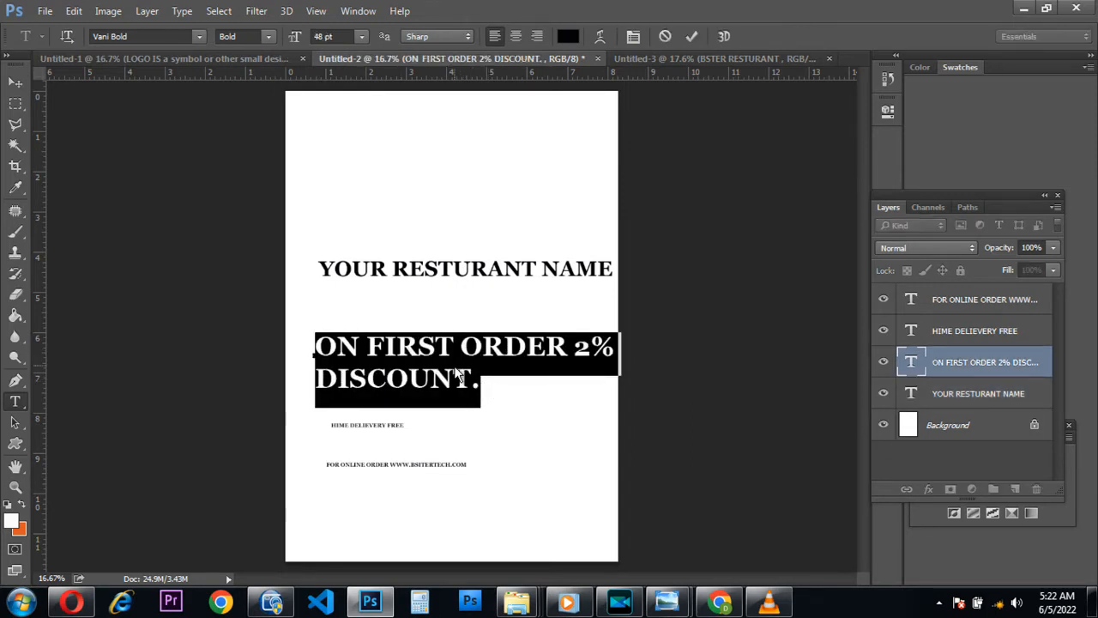
{"action": "right_click", "coordinate": [460, 375]}
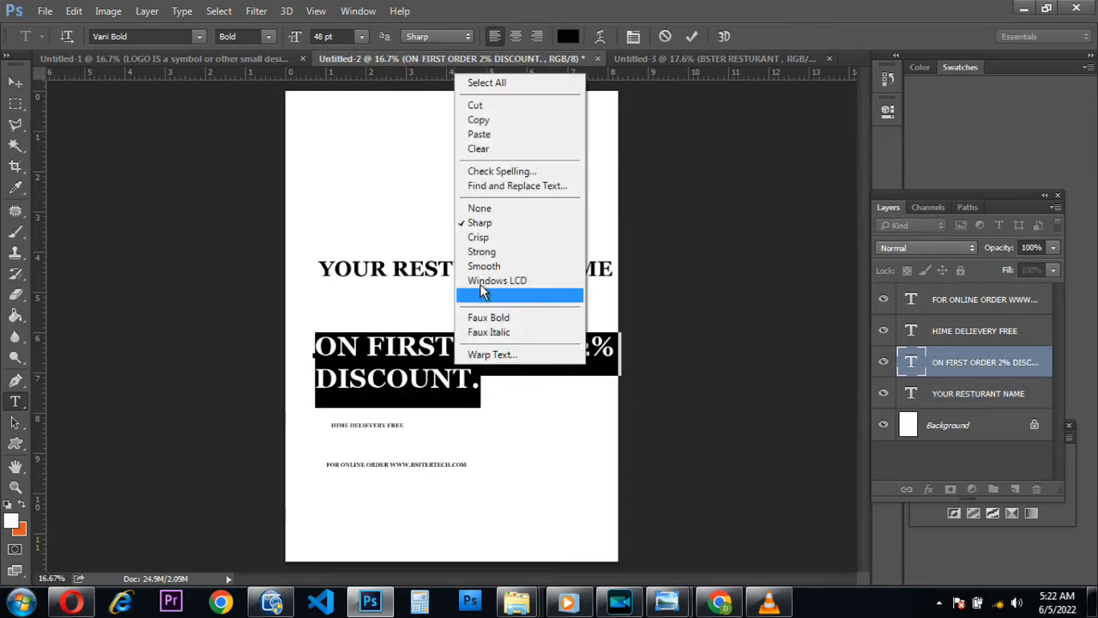
{"action": "left_click", "coordinate": [487, 123]}
- Start a 14 pt text layer below BSTER RESTURANT in Untitled-3 and paste the copied discount text into it
{"action": "left_click", "coordinate": [655, 60]}
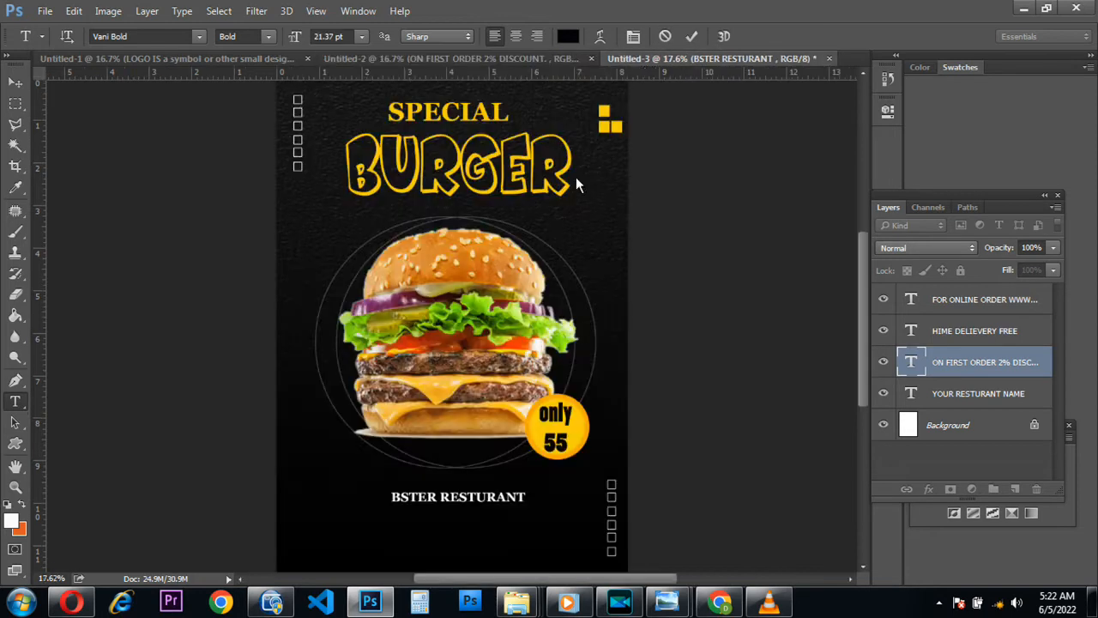
{"action": "scroll", "coordinate": [438, 491], "scroll_direction": "down", "scroll_amount": 1}
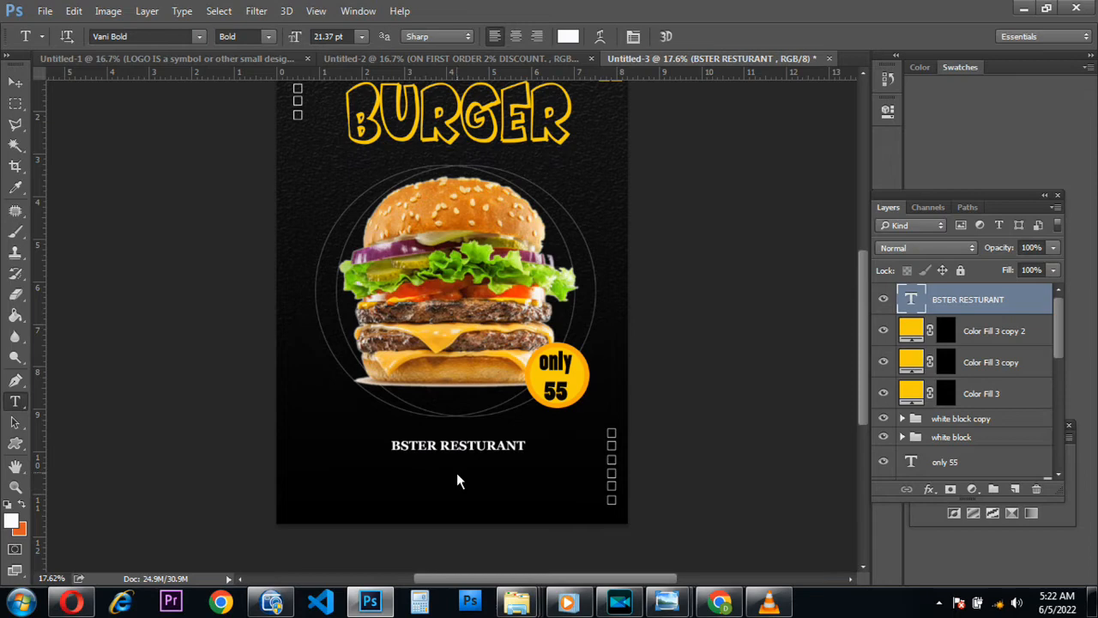
{"action": "left_click", "coordinate": [323, 481]}
{"action": "left_click", "coordinate": [361, 37]}
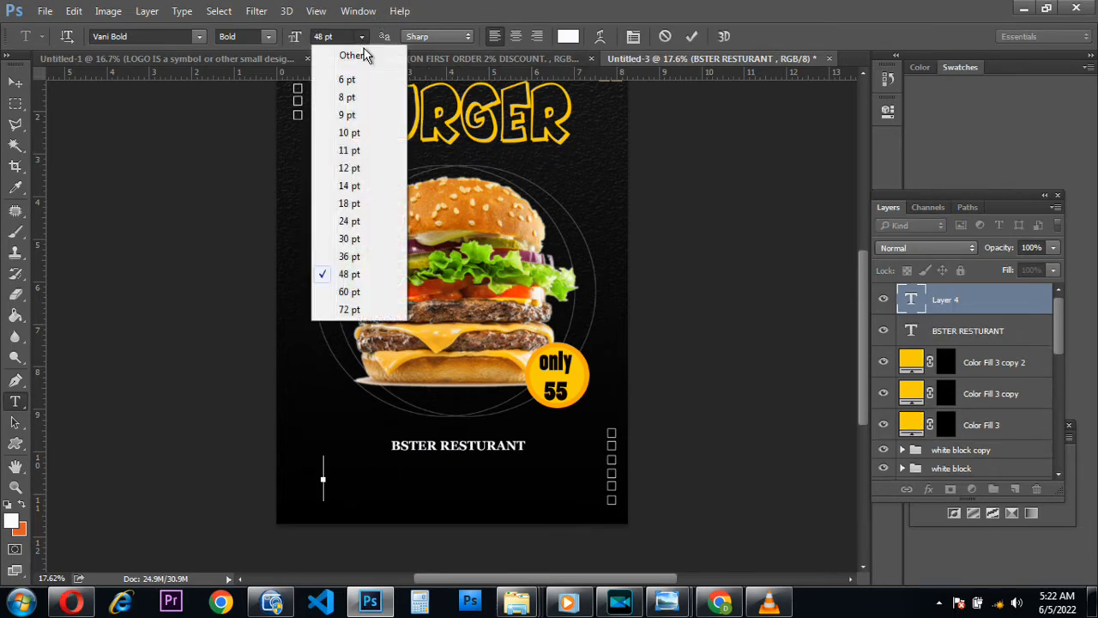
{"action": "left_click", "coordinate": [349, 186]}
{"action": "key", "text": "ctrl+v"}
{"action": "left_click", "coordinate": [691, 37]}
- Set the discount text's colour to near-white #fafafb and join its two lines into one
{"action": "left_click", "coordinate": [568, 37]}
{"action": "left_click", "coordinate": [633, 262]}
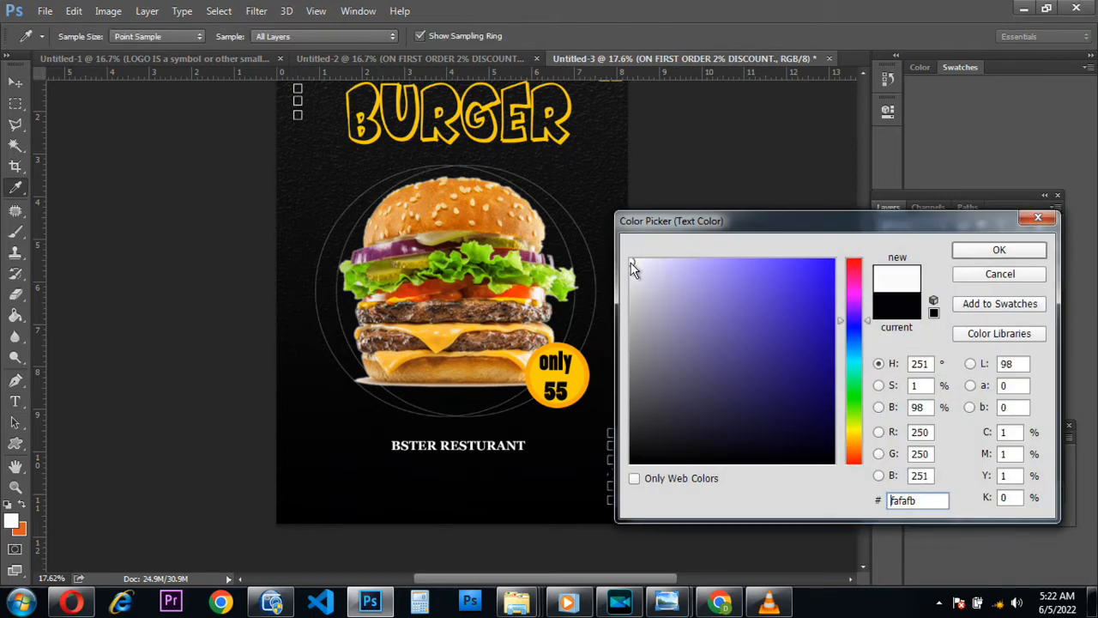
{"action": "left_click", "coordinate": [982, 250]}
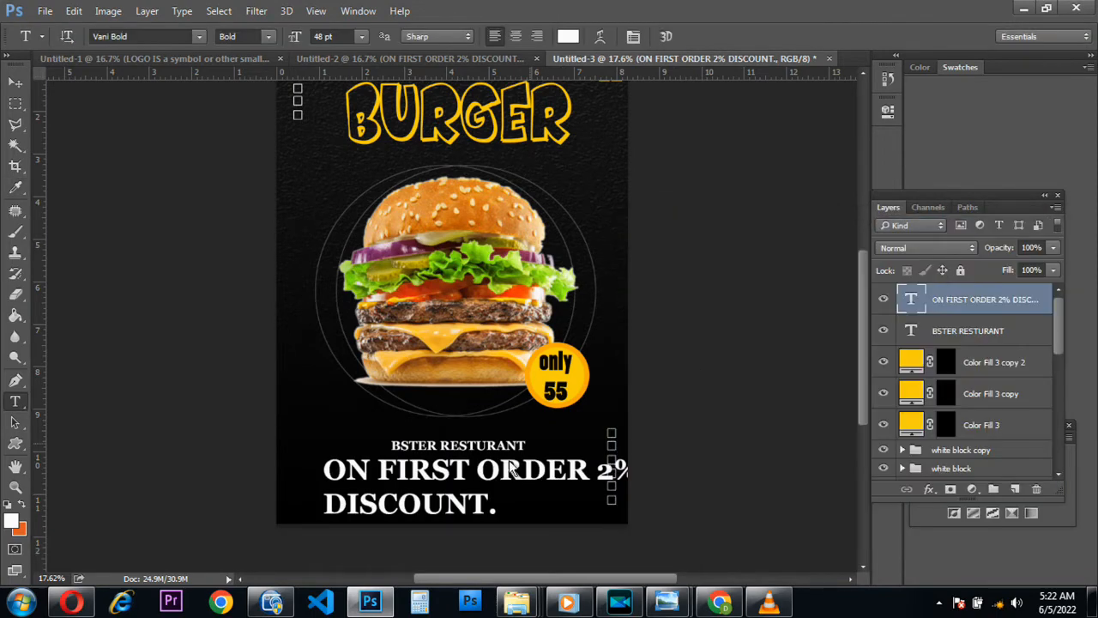
{"action": "left_click", "coordinate": [330, 511]}
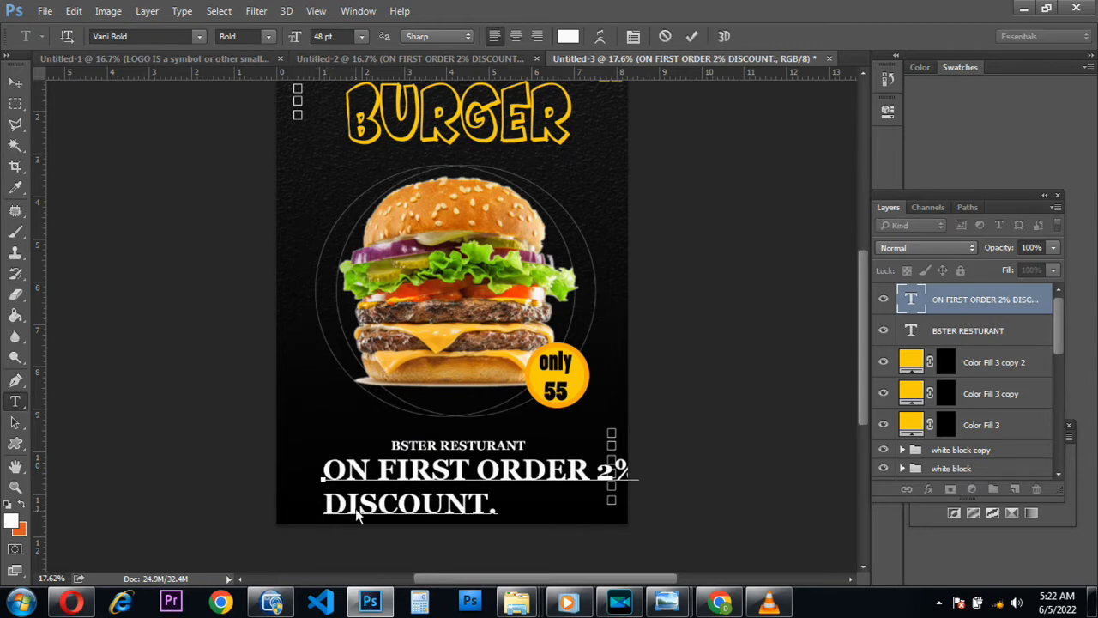
{"action": "key", "text": "BackSpace"}
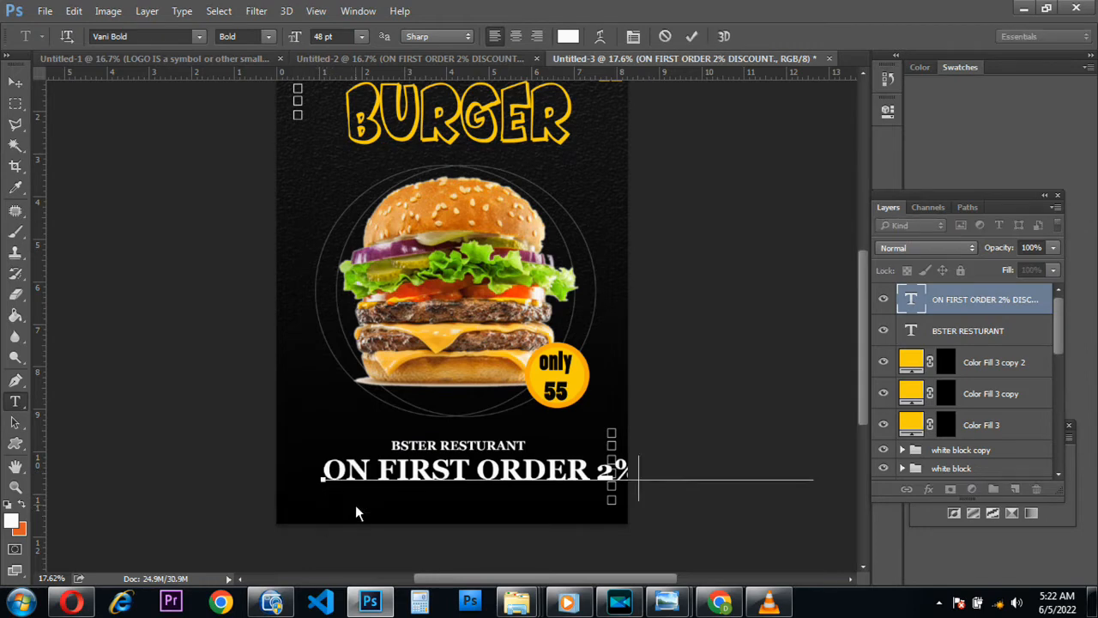
- Shrink the discount line proportionally in two passes, the second to about 81%, and centre it below BSTER RESTURANT
{"action": "left_click", "coordinate": [16, 83]}
{"action": "left_click", "coordinate": [810, 462]}
{"action": "left_click_drag", "start_coordinate": [813, 463], "coordinate": [525, 468]}
{"action": "key", "text": "Return"}
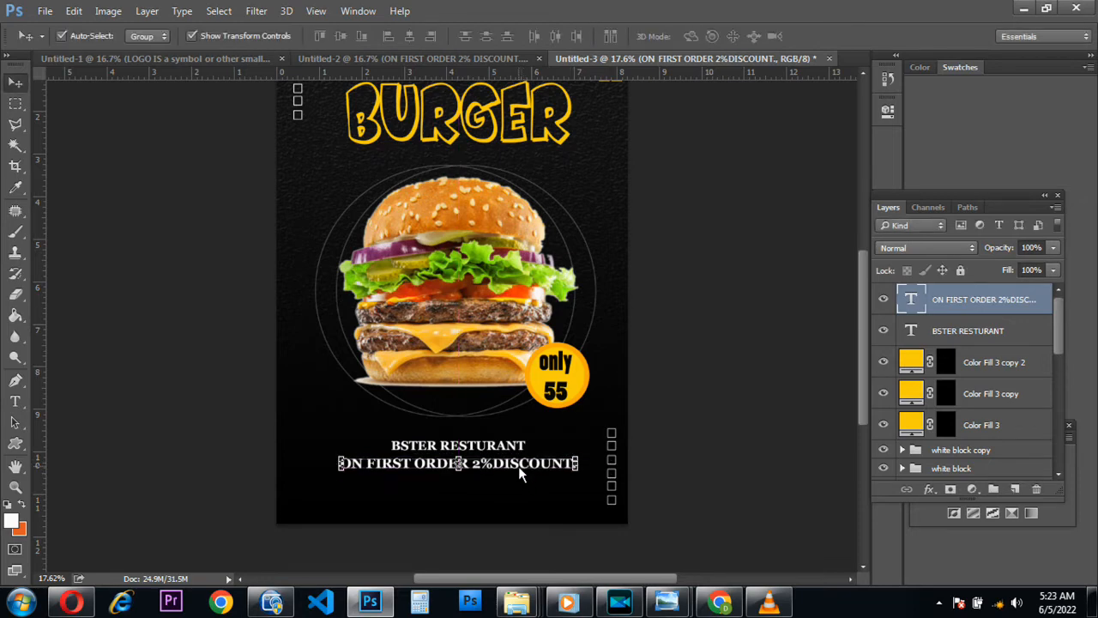
{"action": "left_click", "coordinate": [578, 462]}
{"action": "left_click_drag", "start_coordinate": [579, 463], "coordinate": [531, 468]}
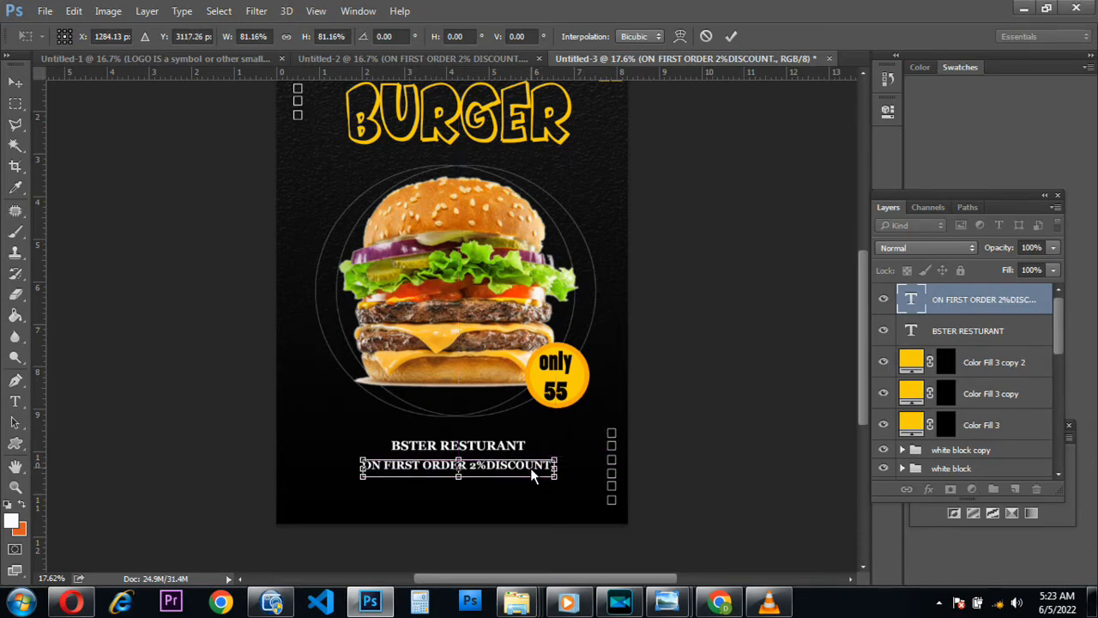
{"action": "key", "text": "Return"}
- Apply the discount line's scaling and insert a space between "2%" and "DISCOUNT"
{"action": "scroll", "coordinate": [561, 512], "scroll_direction": "up", "scroll_amount": 3}
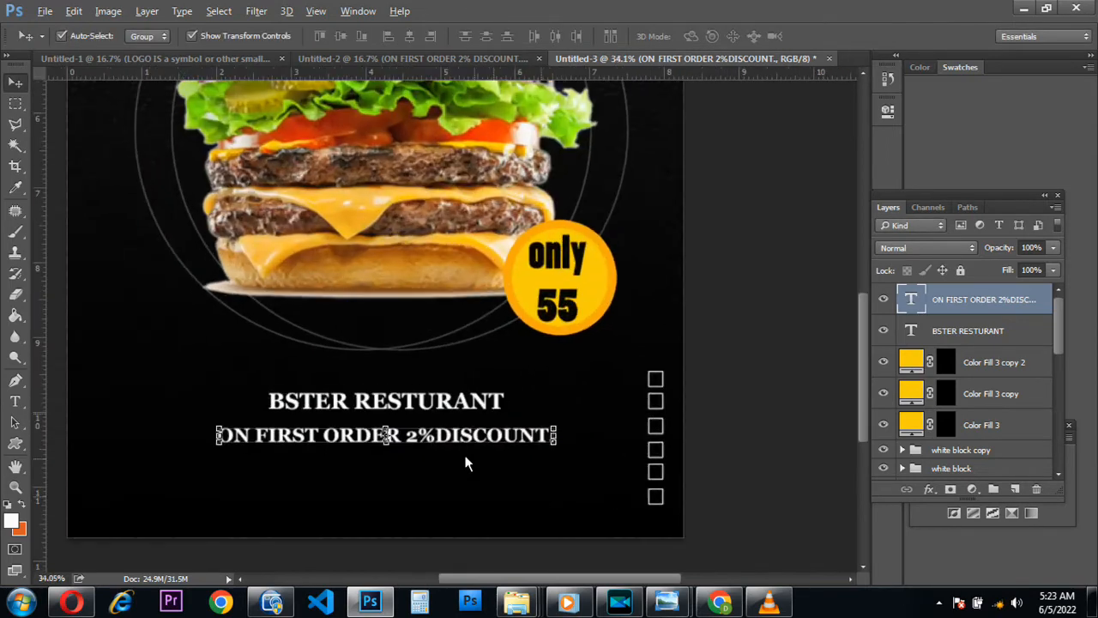
{"action": "scroll", "coordinate": [464, 446], "scroll_direction": "up", "scroll_amount": 1}
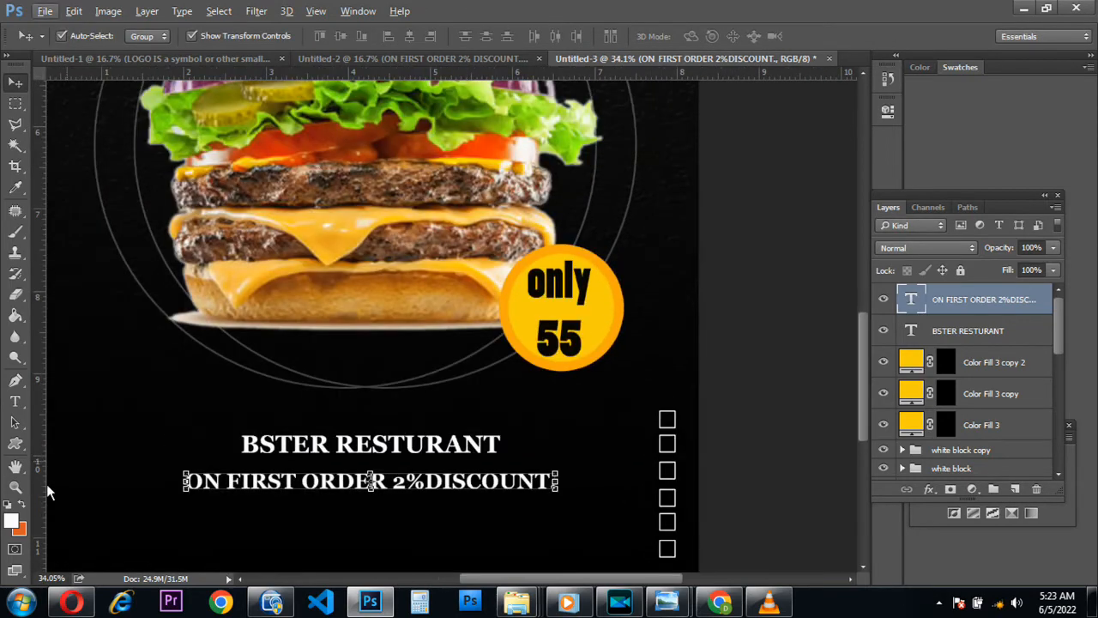
{"action": "left_click", "coordinate": [15, 400]}
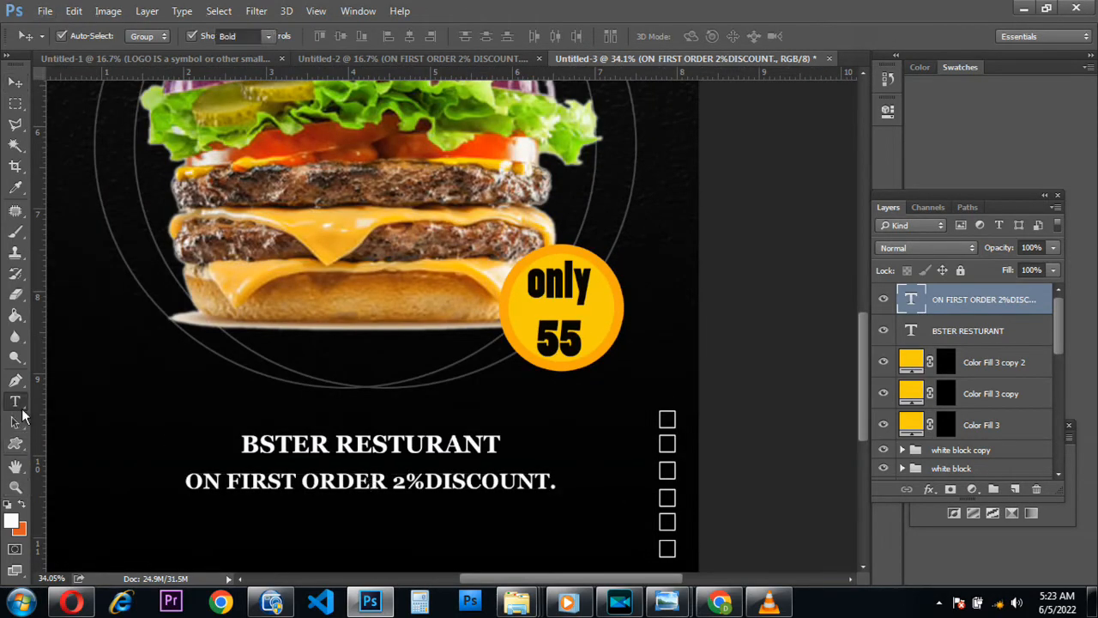
{"action": "left_click", "coordinate": [426, 487]}
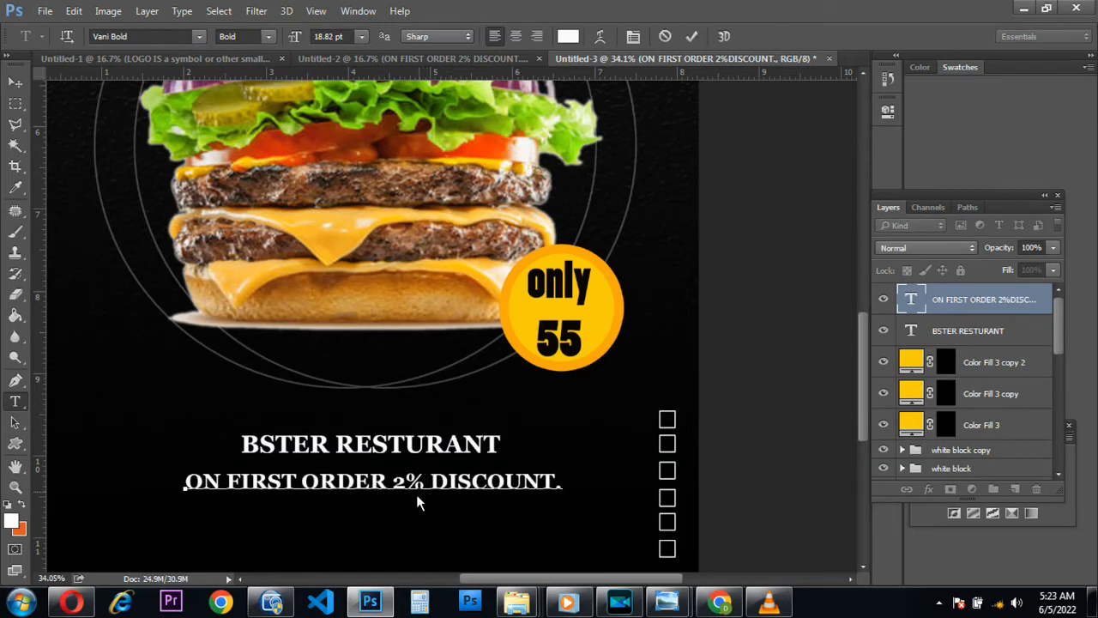
- Colour only the "2%" in the discount line yellow #f7cd0c and commit the text edit
{"action": "left_click_drag", "start_coordinate": [432, 489], "coordinate": [392, 487]}
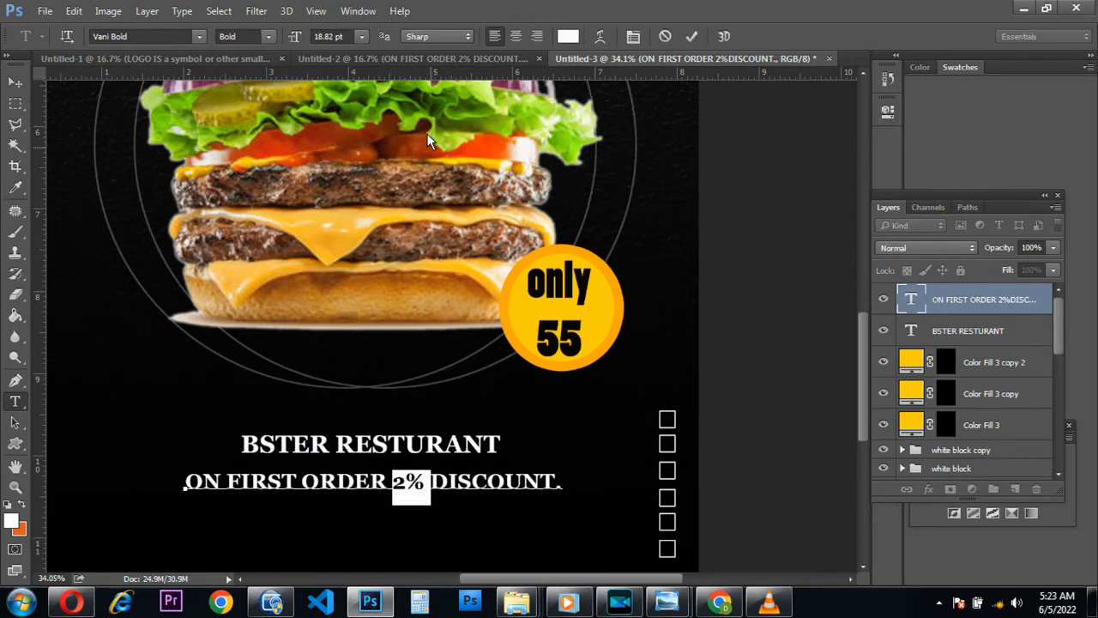
{"action": "left_click", "coordinate": [568, 36]}
{"action": "type", "text": "f7cd0c"}
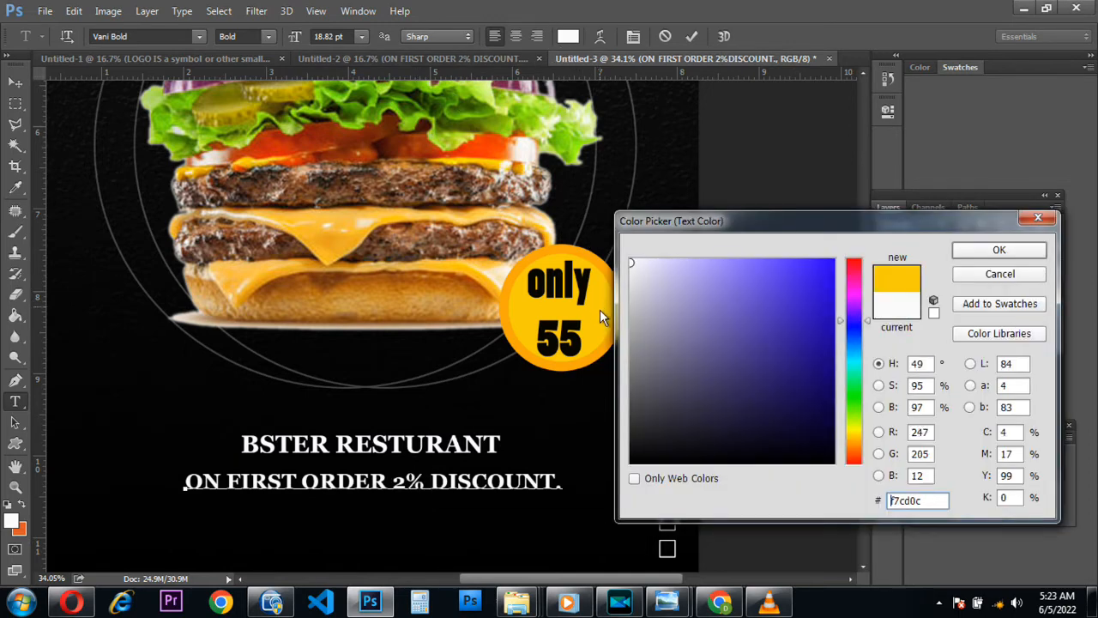
{"action": "left_click", "coordinate": [976, 254]}
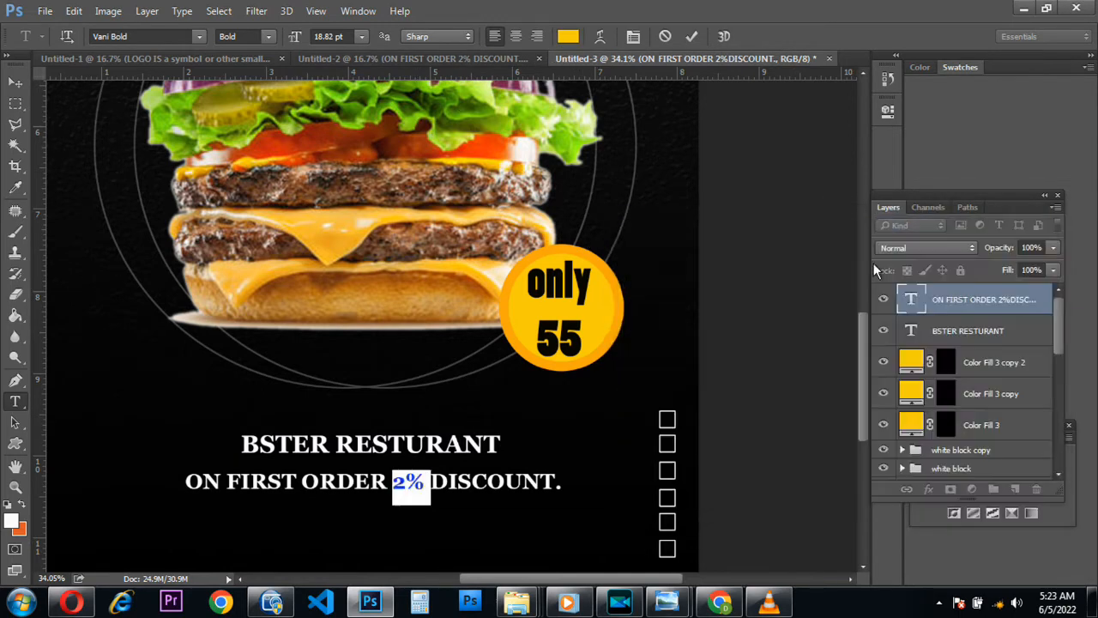
{"action": "key", "text": "Right"}
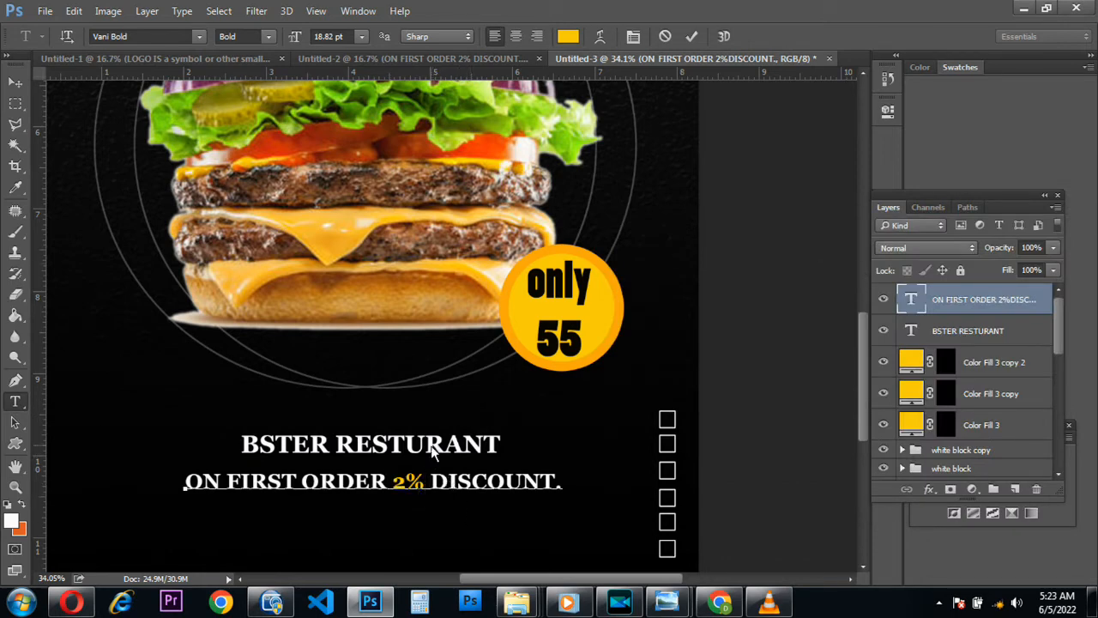
{"action": "left_click", "coordinate": [693, 37]}
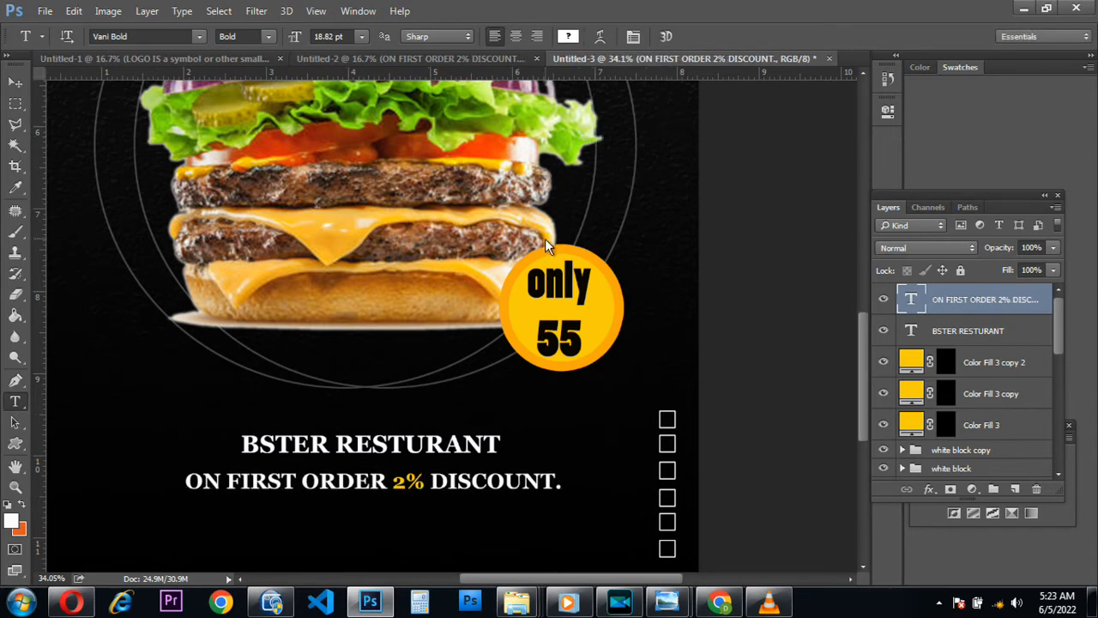
- Copy the text "HIME DELIEVERY FREE" from the Untitled-2 document
{"action": "scroll", "coordinate": [377, 284], "scroll_direction": "down", "scroll_amount": 5}
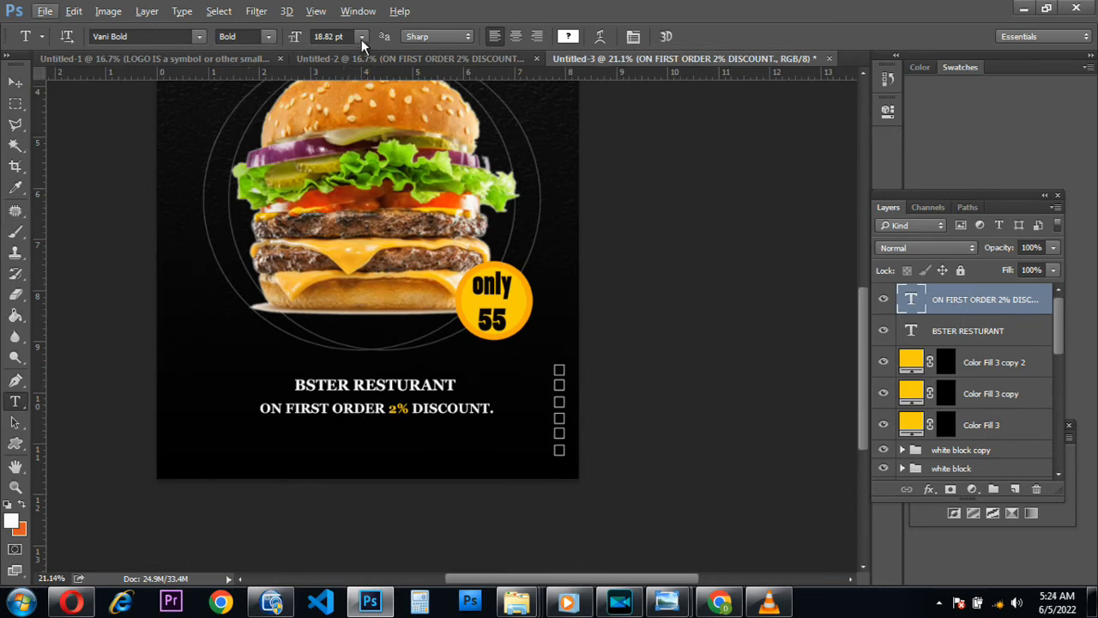
{"action": "left_click", "coordinate": [329, 56]}
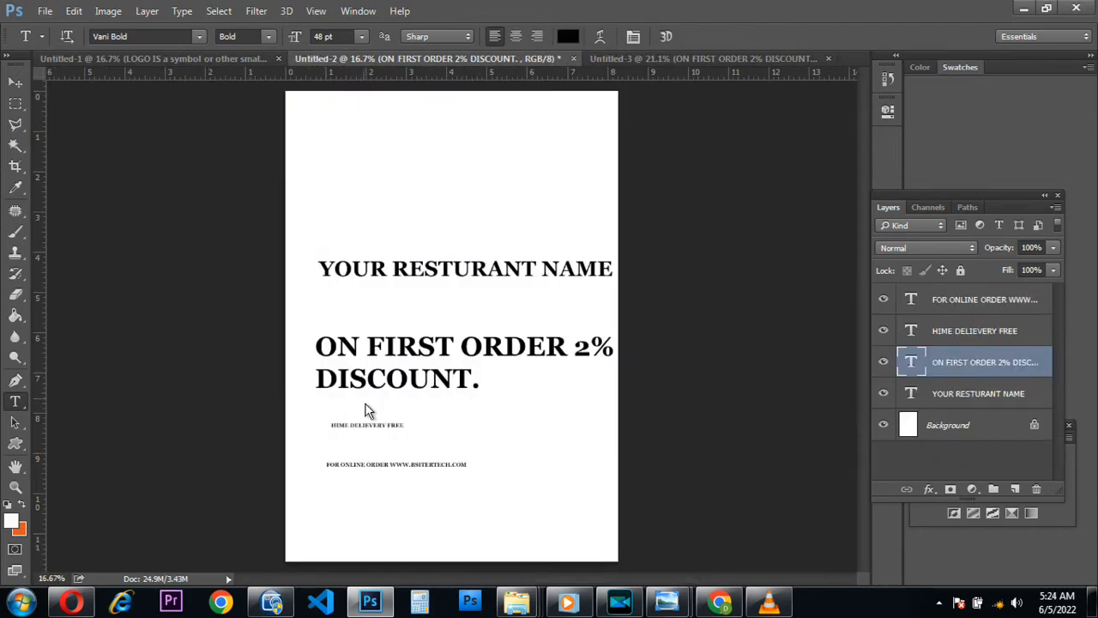
{"action": "scroll", "coordinate": [377, 438], "scroll_direction": "up", "scroll_amount": 5}
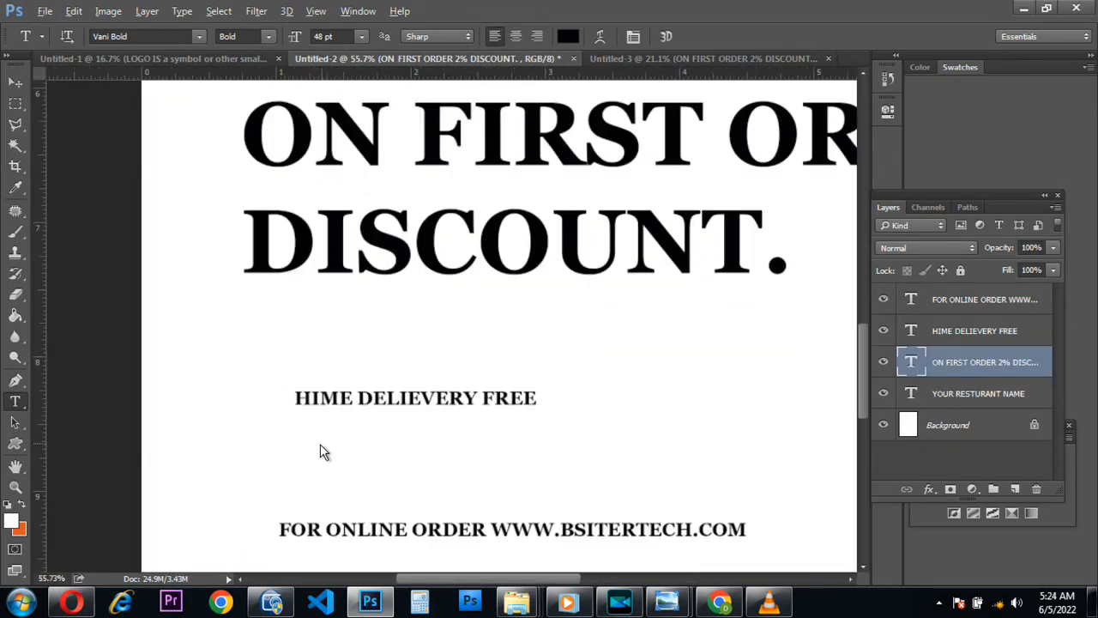
{"action": "left_click", "coordinate": [305, 405]}
{"action": "left_click_drag", "start_coordinate": [303, 408], "coordinate": [540, 411]}
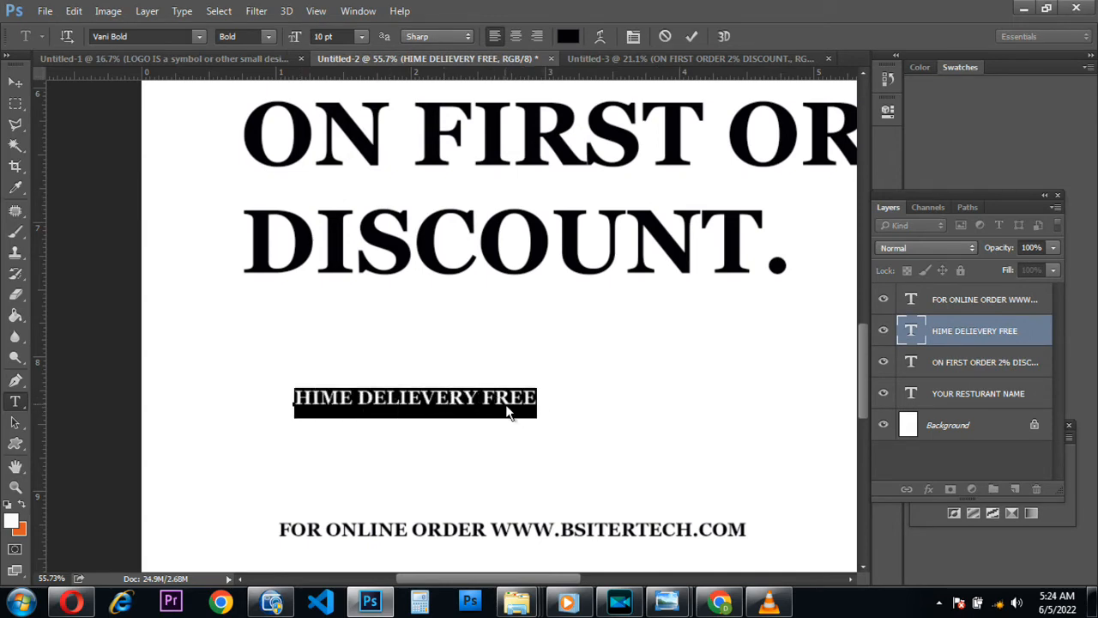
{"action": "right_click", "coordinate": [508, 412]}
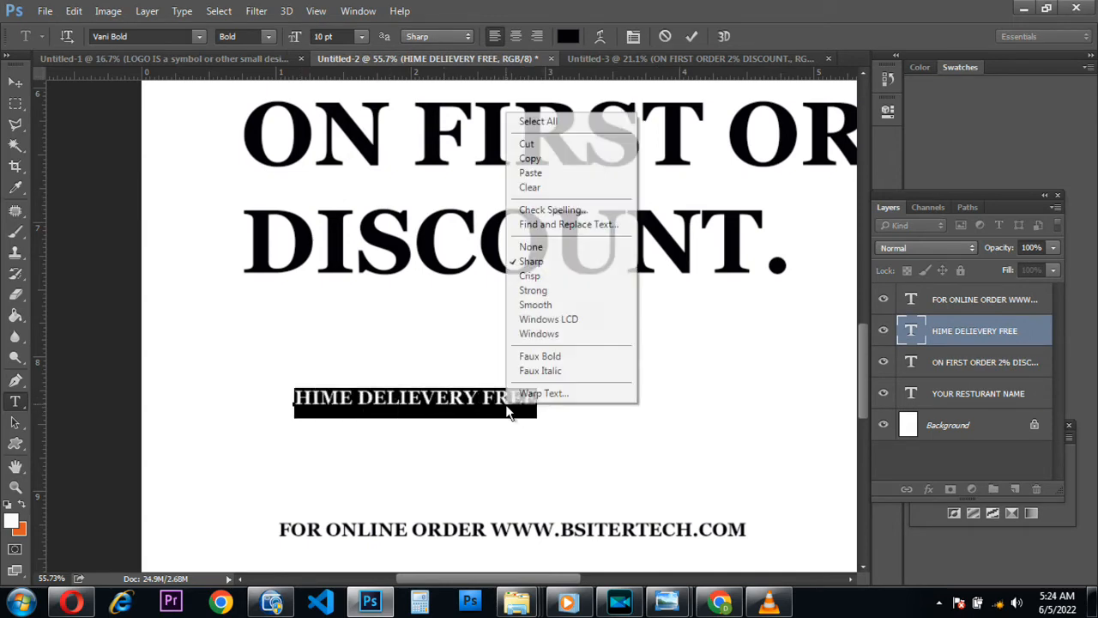
{"action": "left_click", "coordinate": [548, 163]}
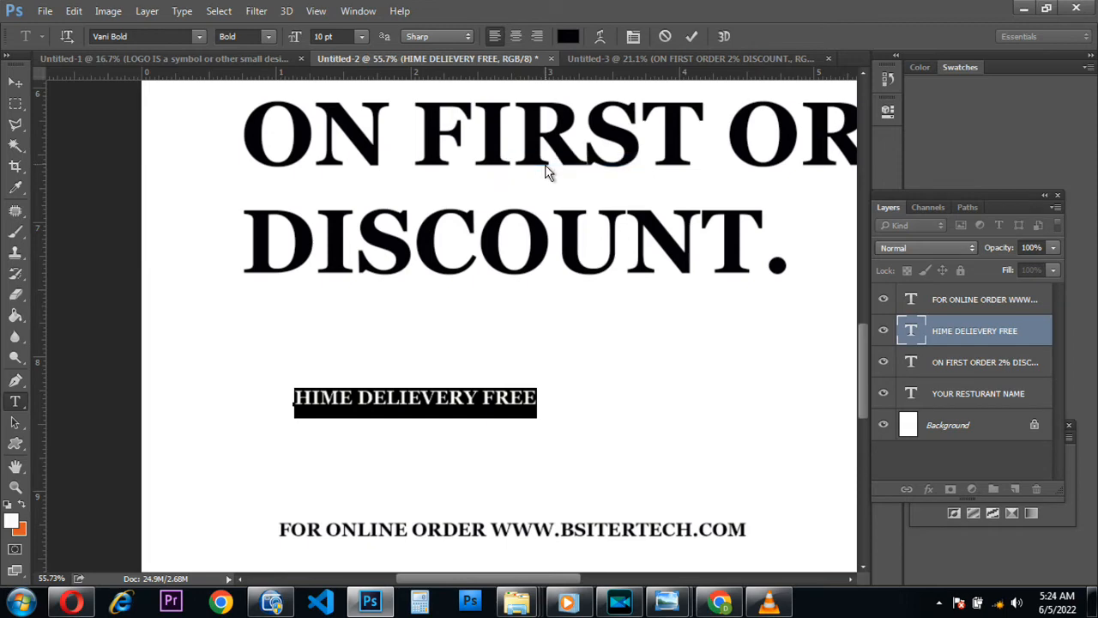
- Start a text layer below the discount line in Untitled-3, pick yellow #f7cd0c for it and paste the copied delivery text
{"action": "left_click", "coordinate": [650, 63]}
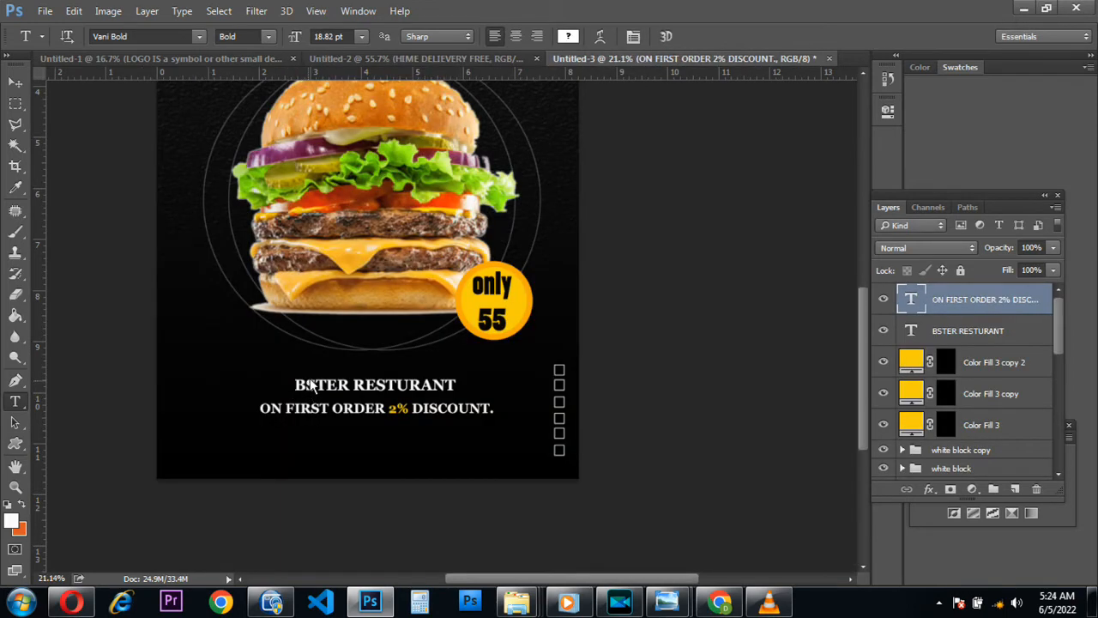
{"action": "left_click", "coordinate": [365, 434]}
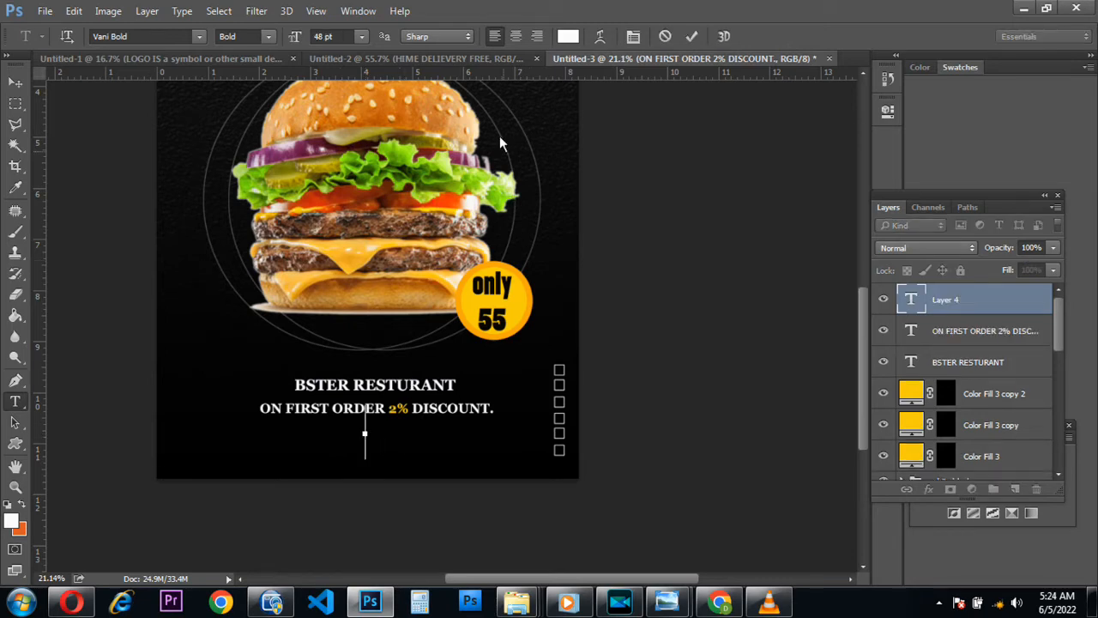
{"action": "left_click", "coordinate": [573, 38]}
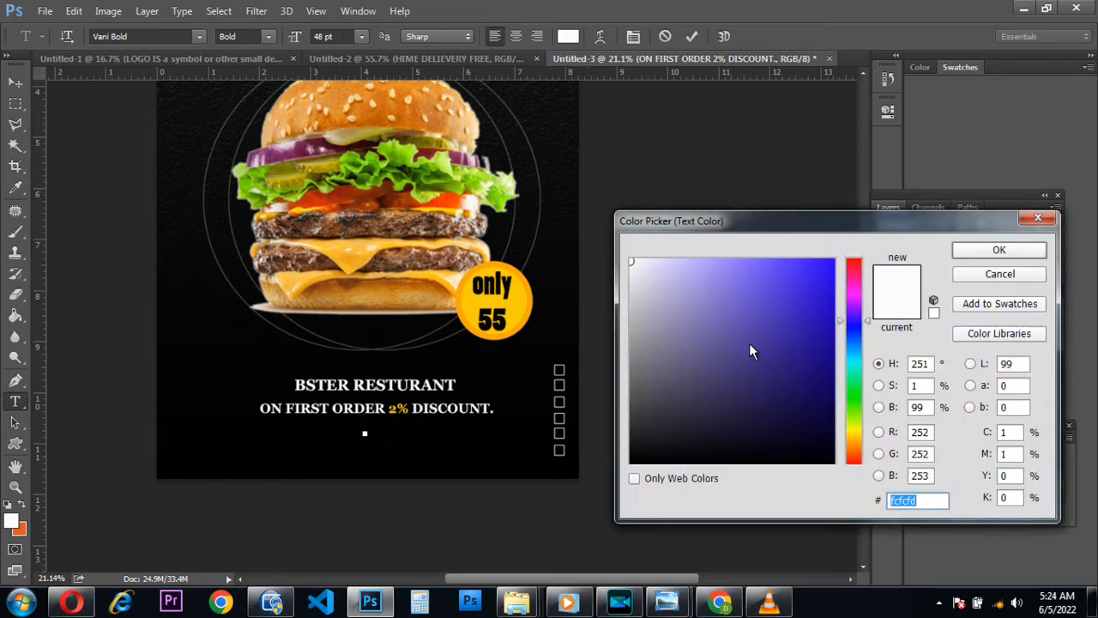
{"action": "left_click", "coordinate": [514, 304]}
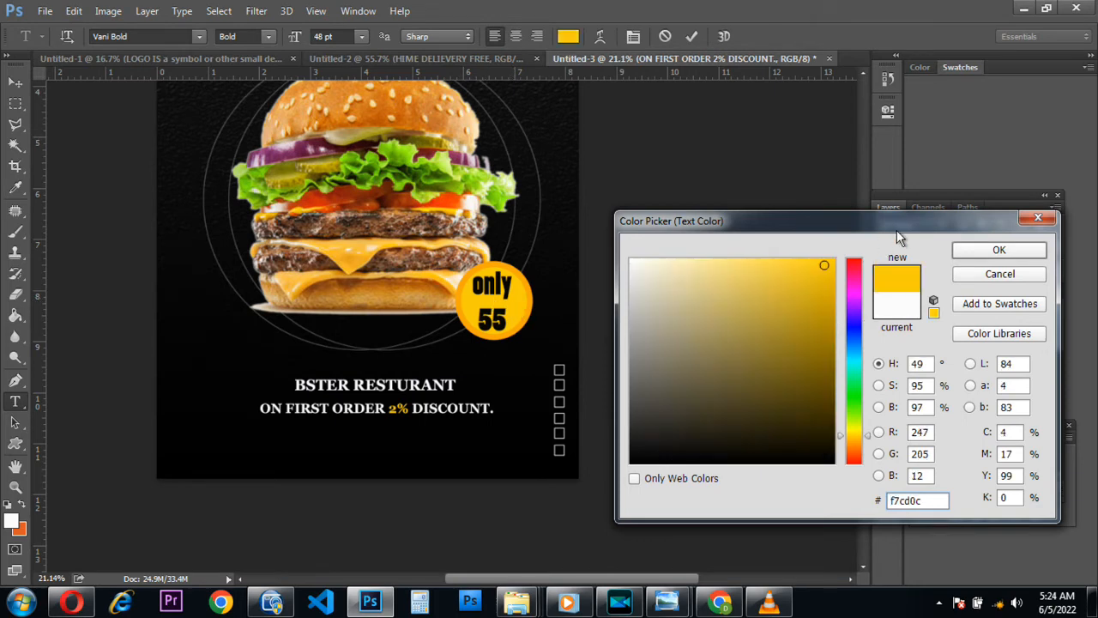
{"action": "left_click", "coordinate": [965, 251]}
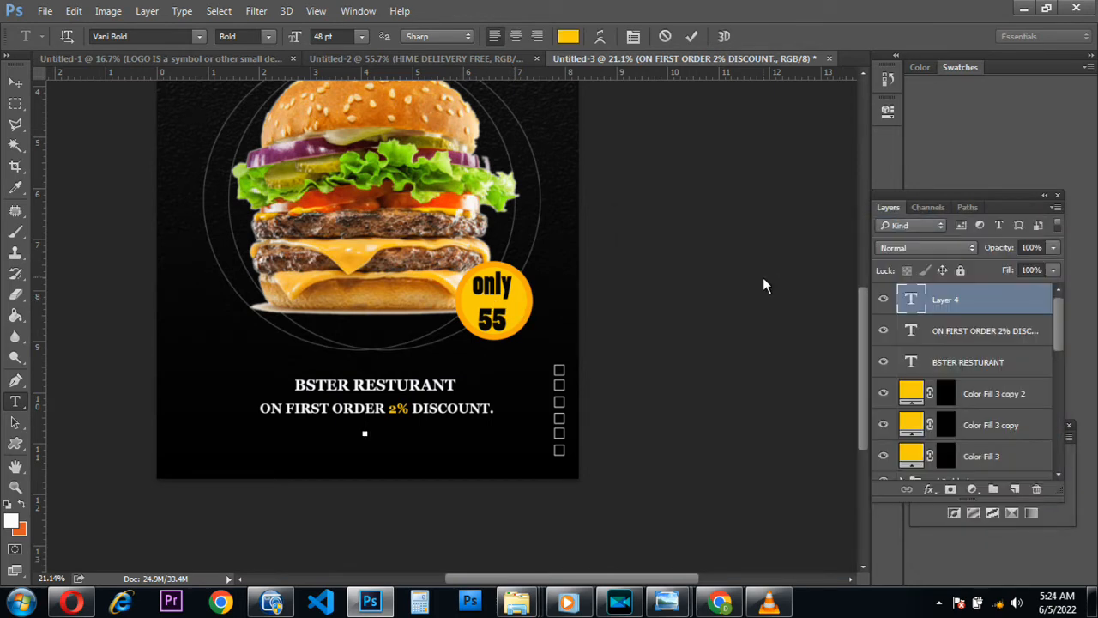
{"action": "key", "text": "ctrl+v"}
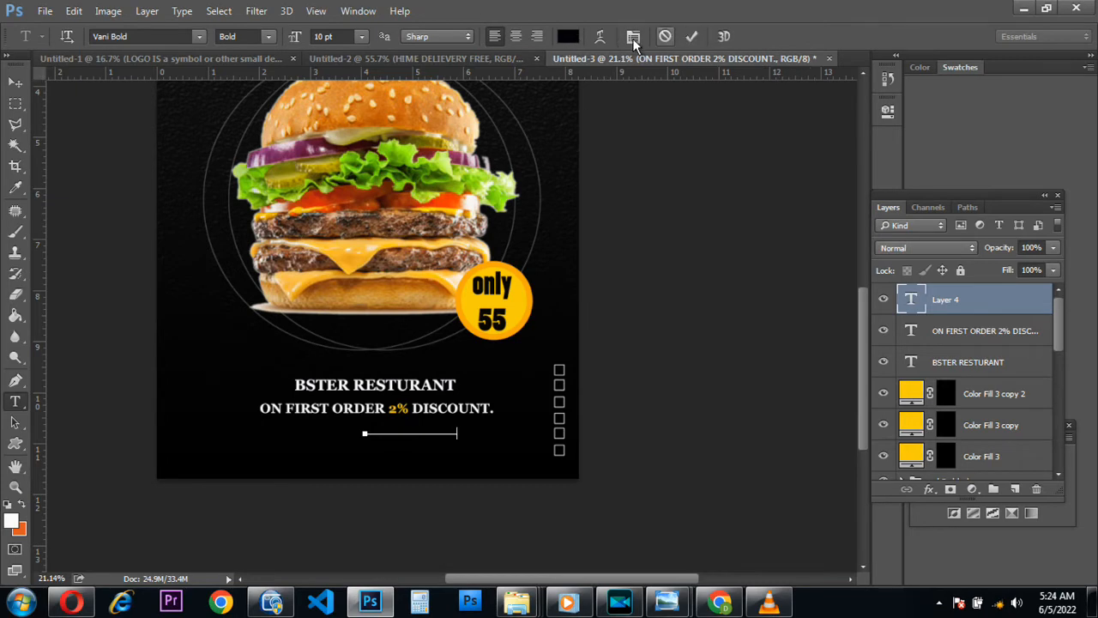
- Commit the pasted delivery text and set its colour to the price badge's yellow, #f7cd0c
{"action": "left_click", "coordinate": [567, 36]}
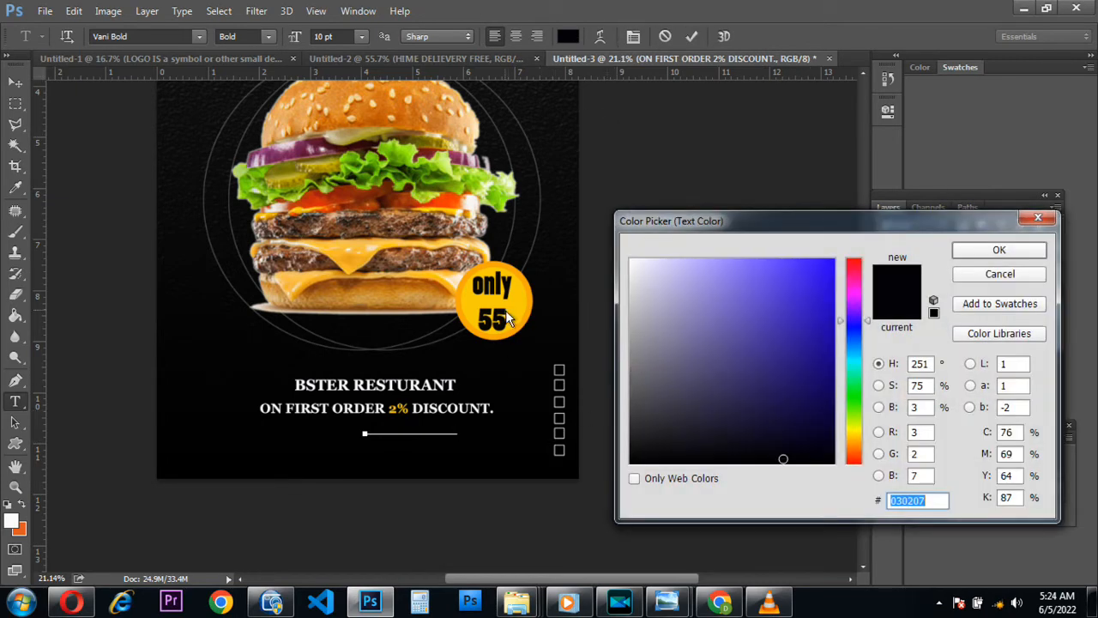
{"action": "left_click", "coordinate": [1013, 276]}
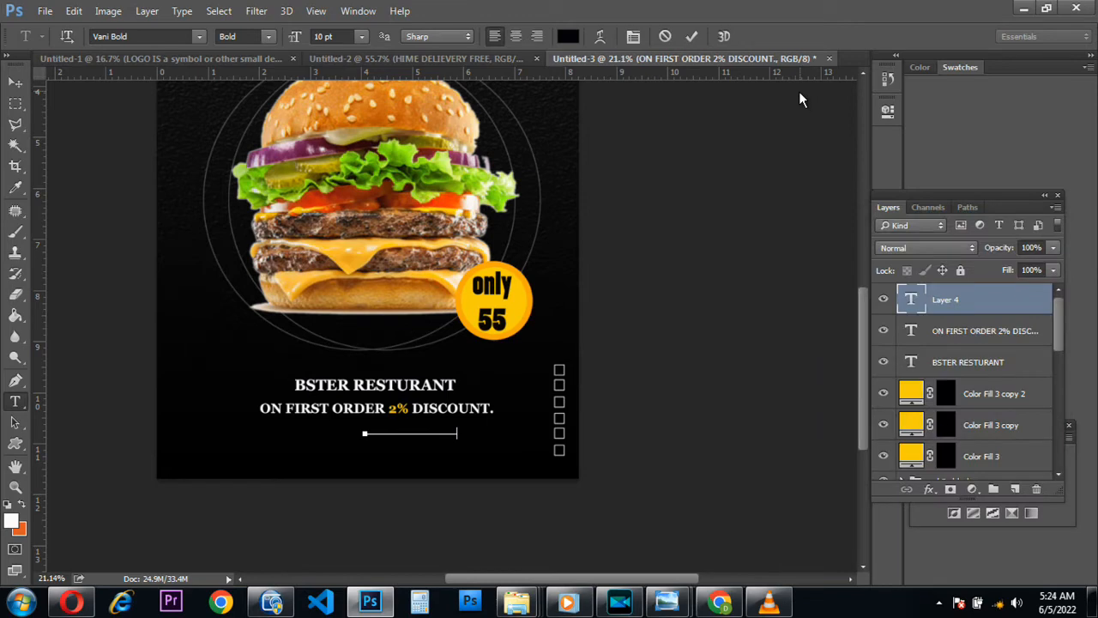
{"action": "left_click", "coordinate": [693, 36]}
{"action": "left_click", "coordinate": [567, 36]}
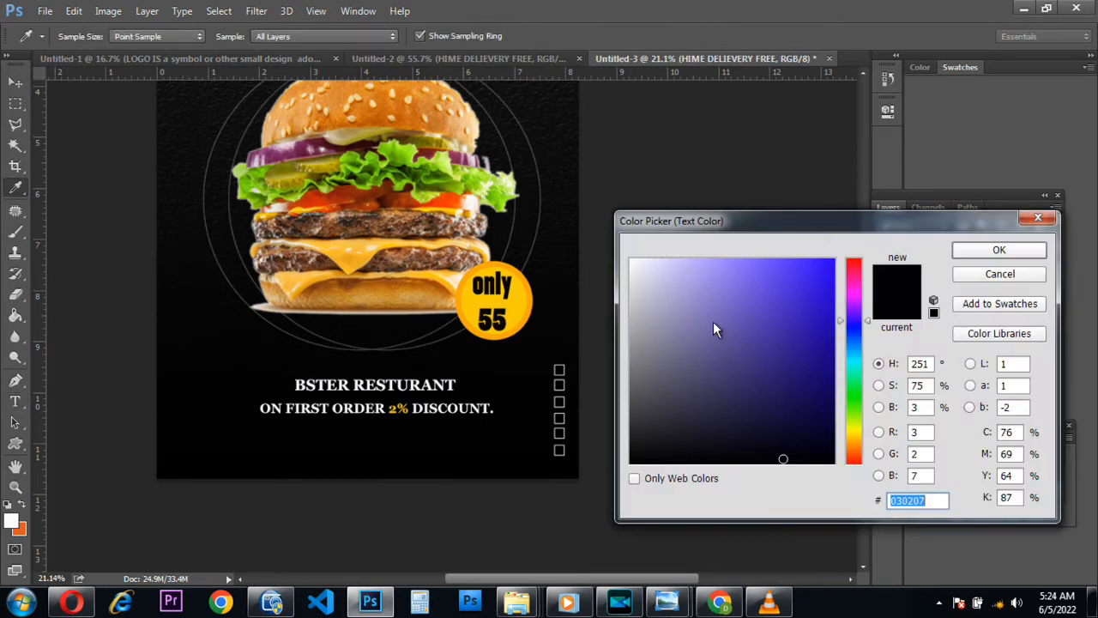
{"action": "left_click", "coordinate": [517, 317]}
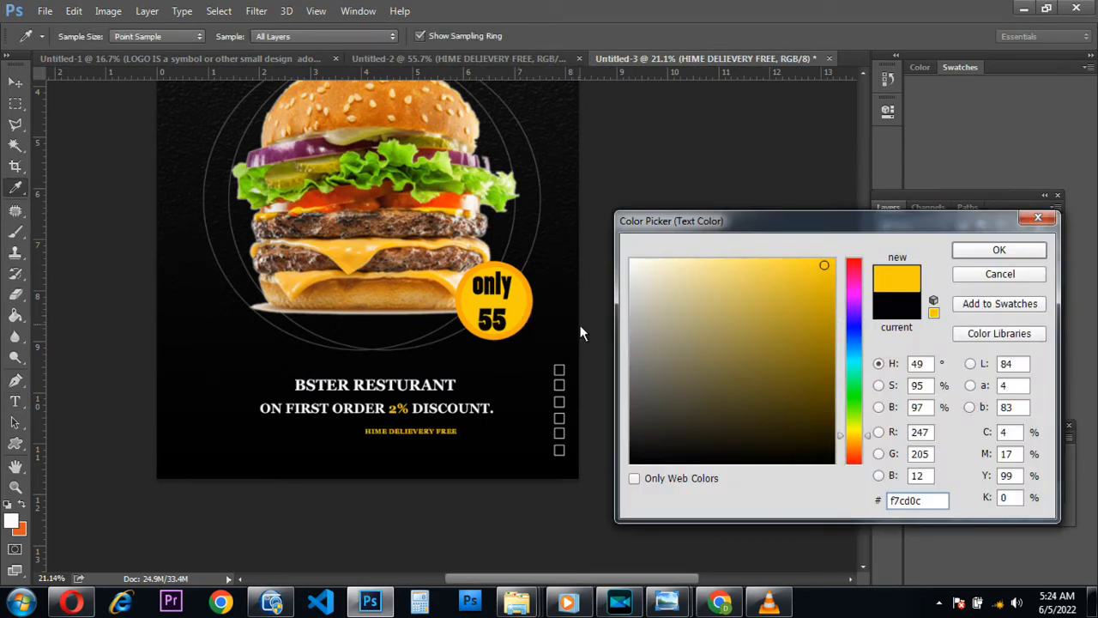
{"action": "left_click", "coordinate": [1001, 250]}
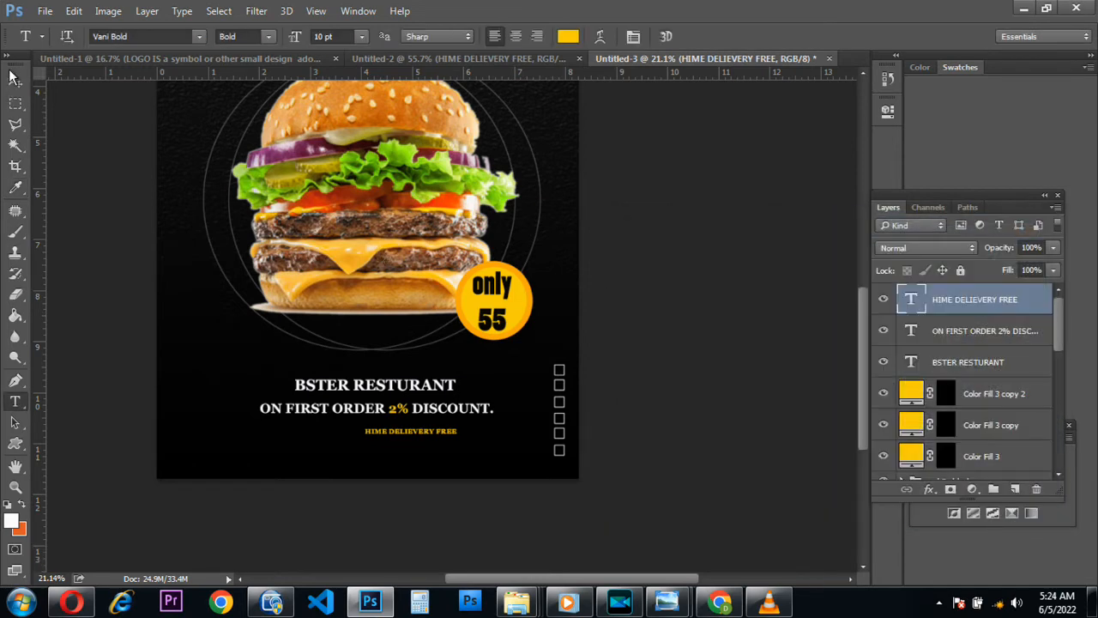
- Enlarge the yellow delivery line proportionally to about 21 pt and centre it below the discount line
{"action": "left_click", "coordinate": [14, 80]}
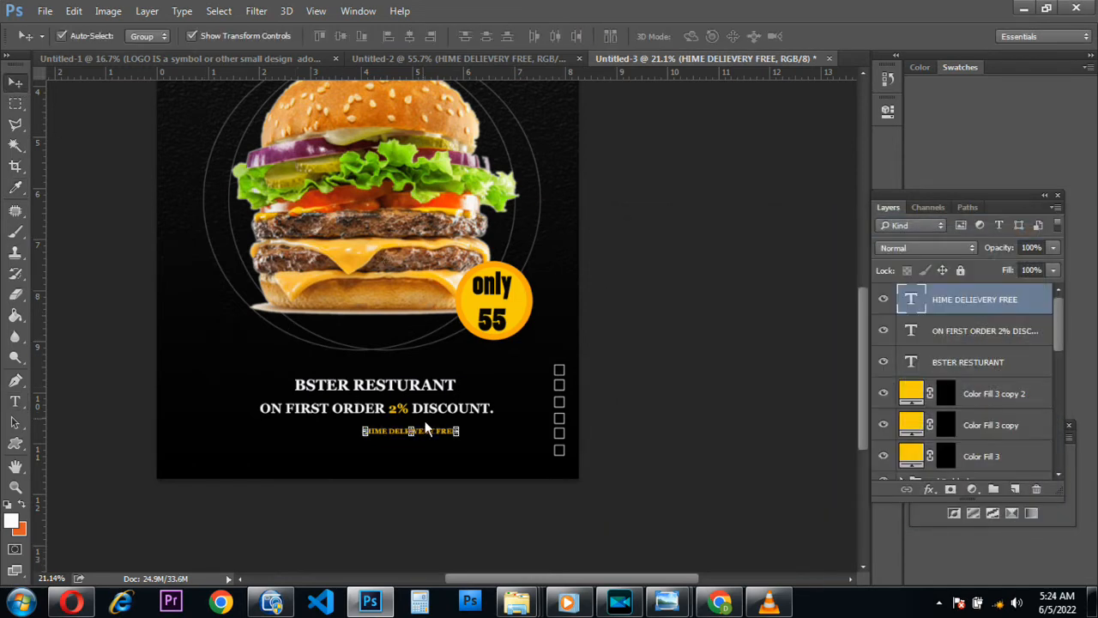
{"action": "key", "text": "ctrl+t"}
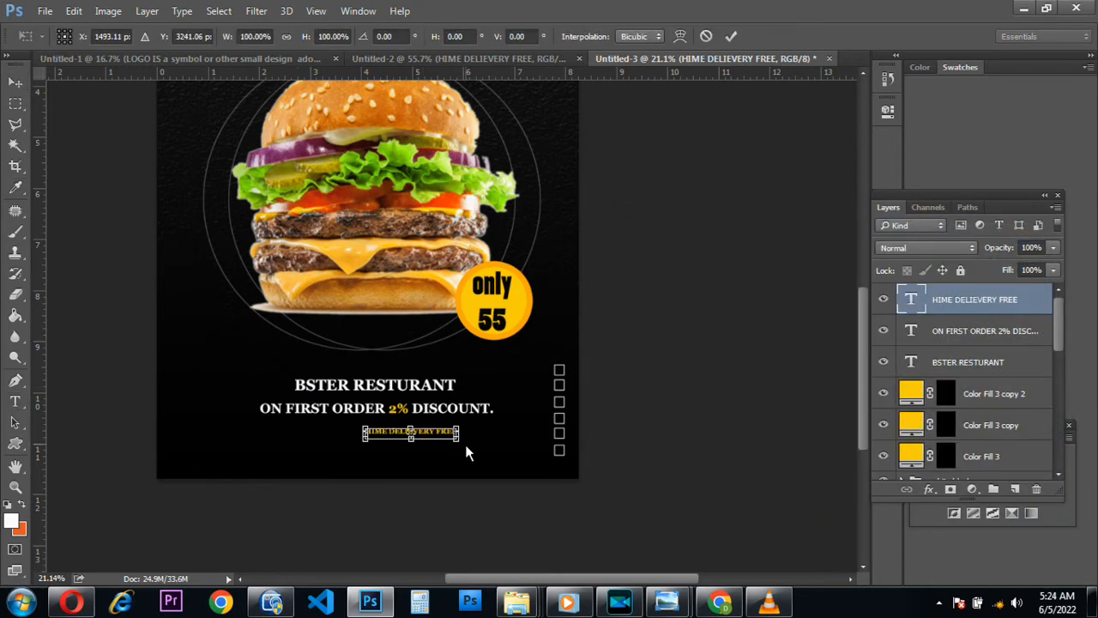
{"action": "left_click_drag", "start_coordinate": [456, 442], "coordinate": [431, 429]}
{"action": "key", "text": "Return"}
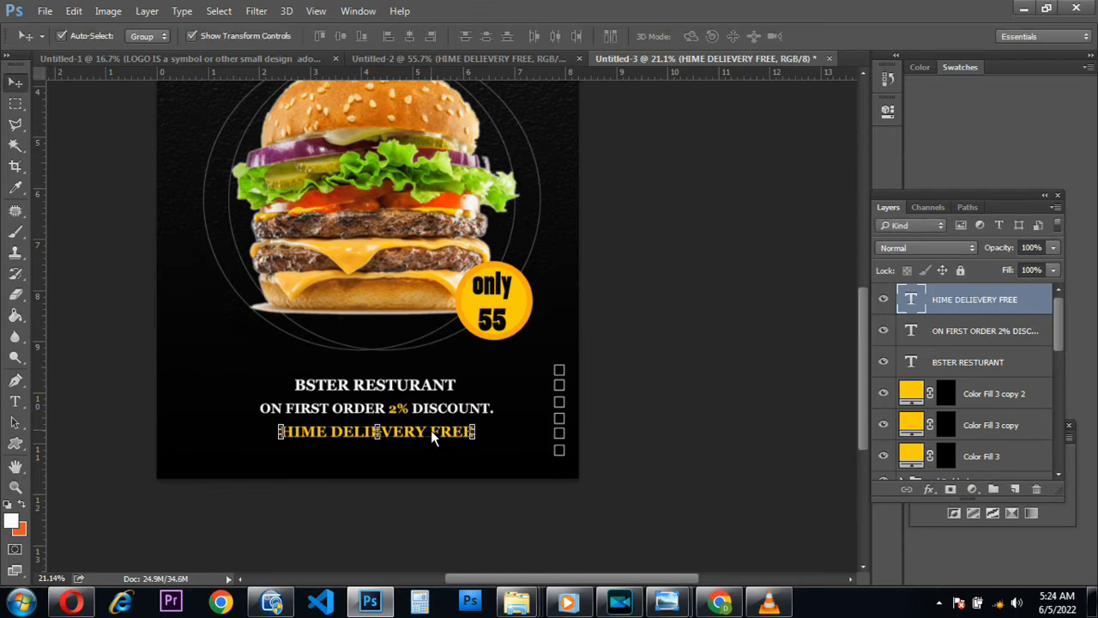
- Correct "HIME" to "HOME" in the yellow delivery line on the flyer
{"action": "left_click", "coordinate": [14, 401]}
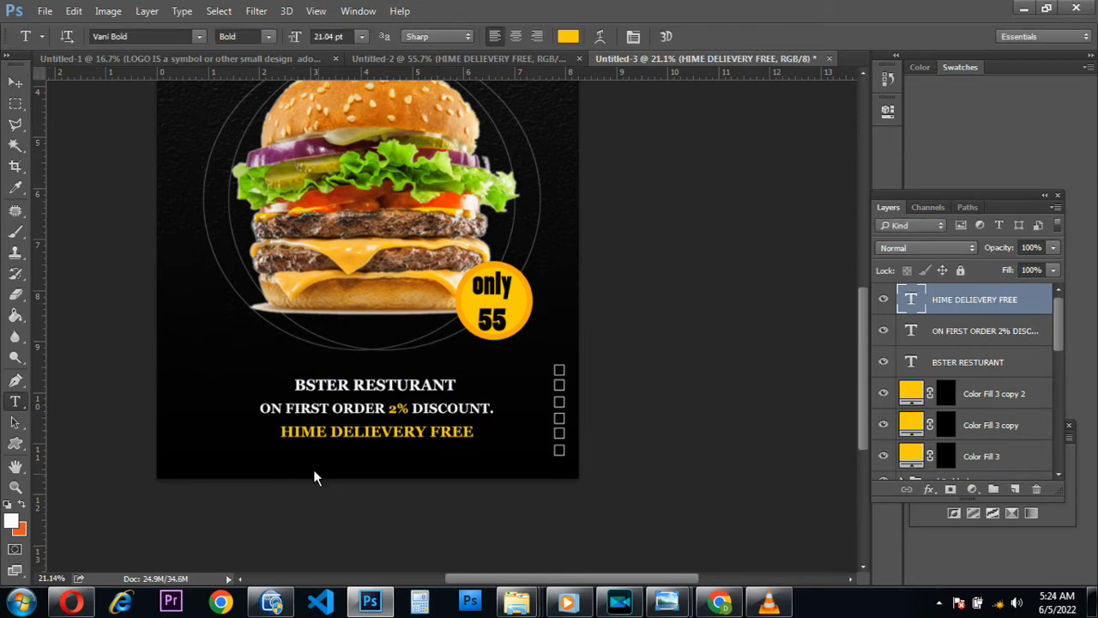
{"action": "left_click", "coordinate": [304, 440]}
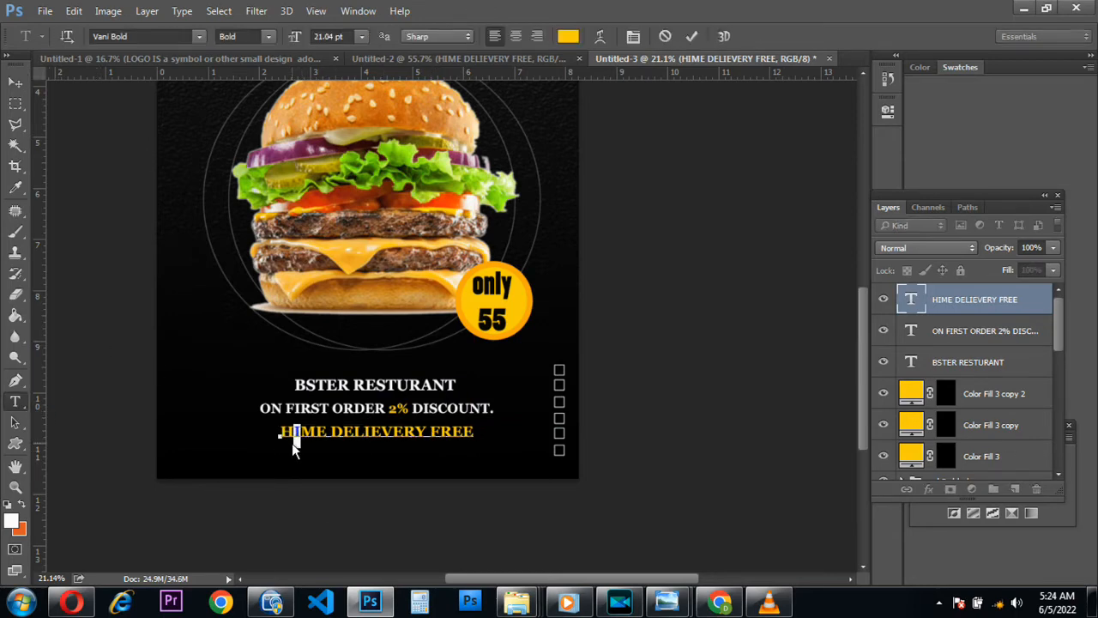
{"action": "key", "text": "Delete"}
{"action": "type", "text": "O"}
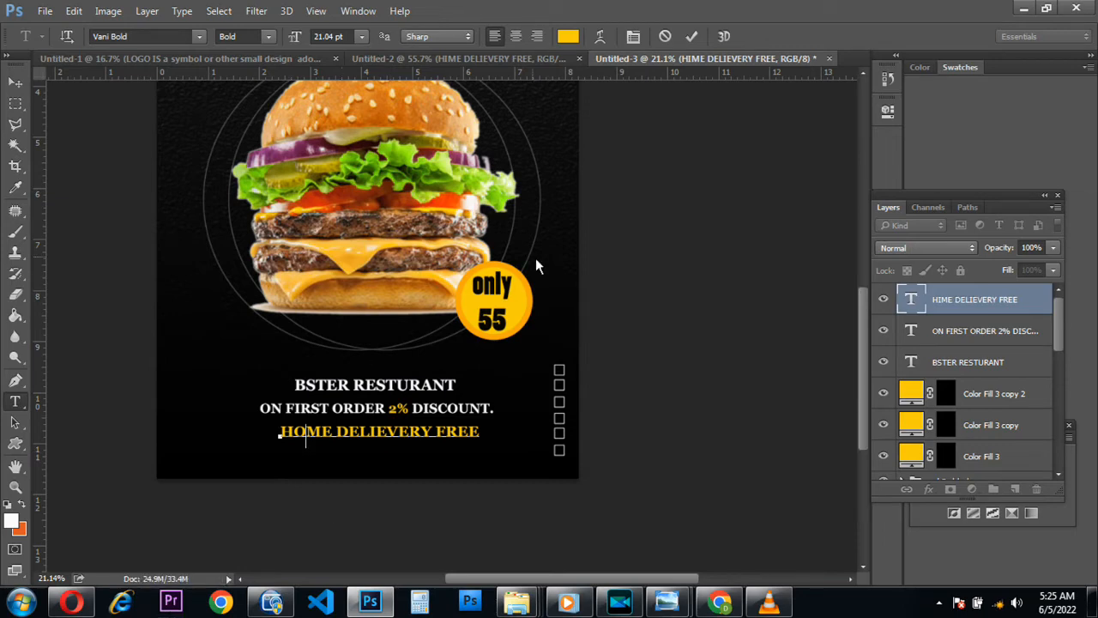
{"action": "left_click", "coordinate": [696, 38]}
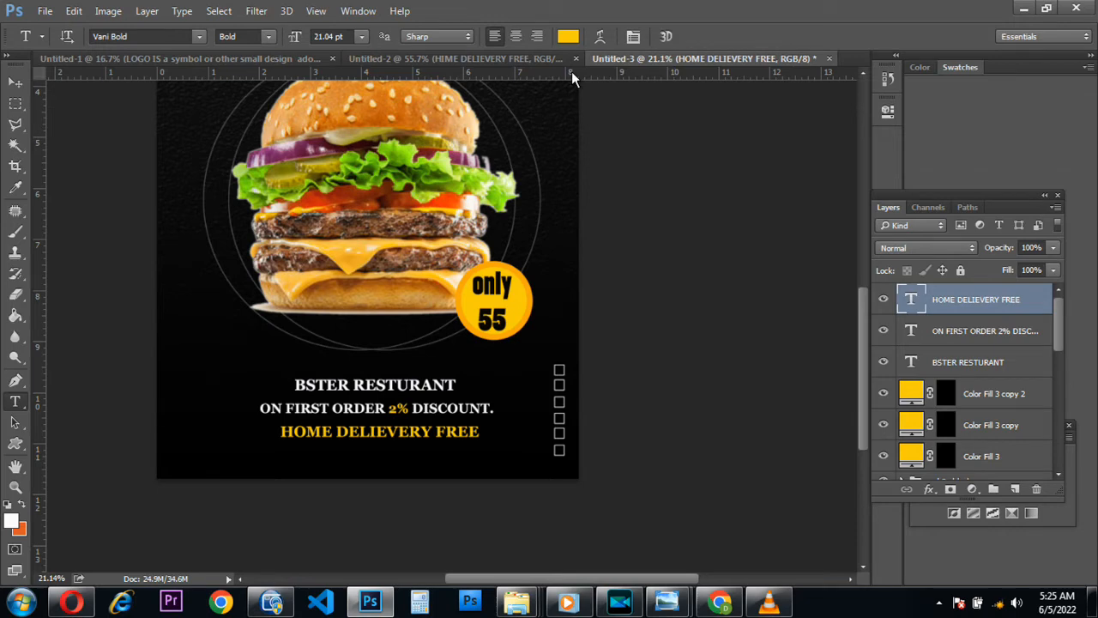
- Try to copy the online order line from Untitled-2
{"action": "left_click", "coordinate": [396, 63]}
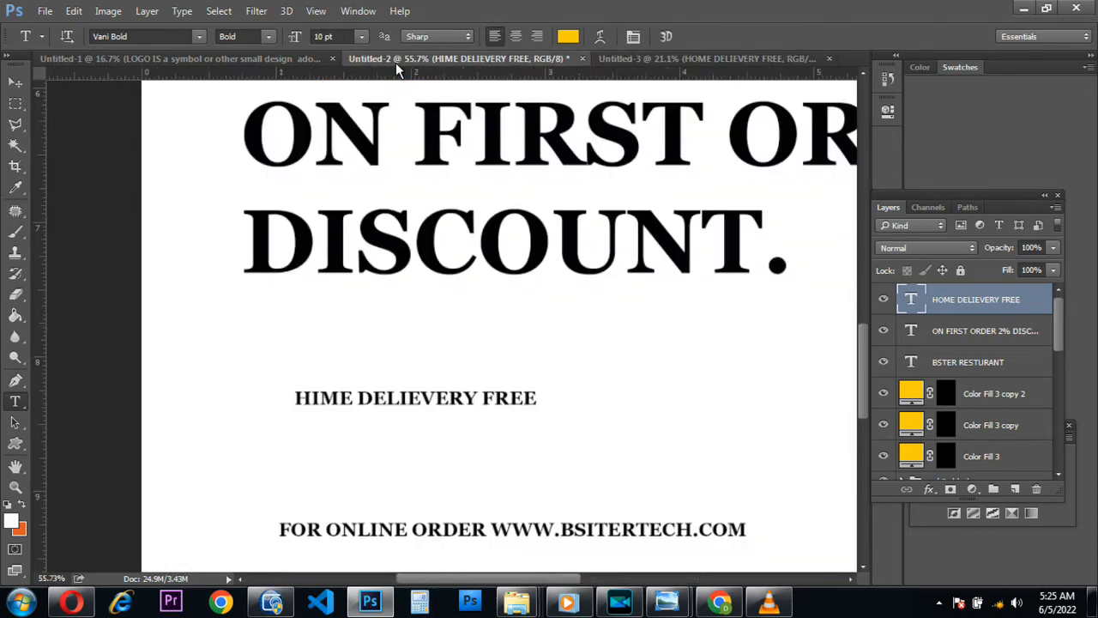
{"action": "scroll", "coordinate": [464, 283], "scroll_direction": "down", "scroll_amount": 5}
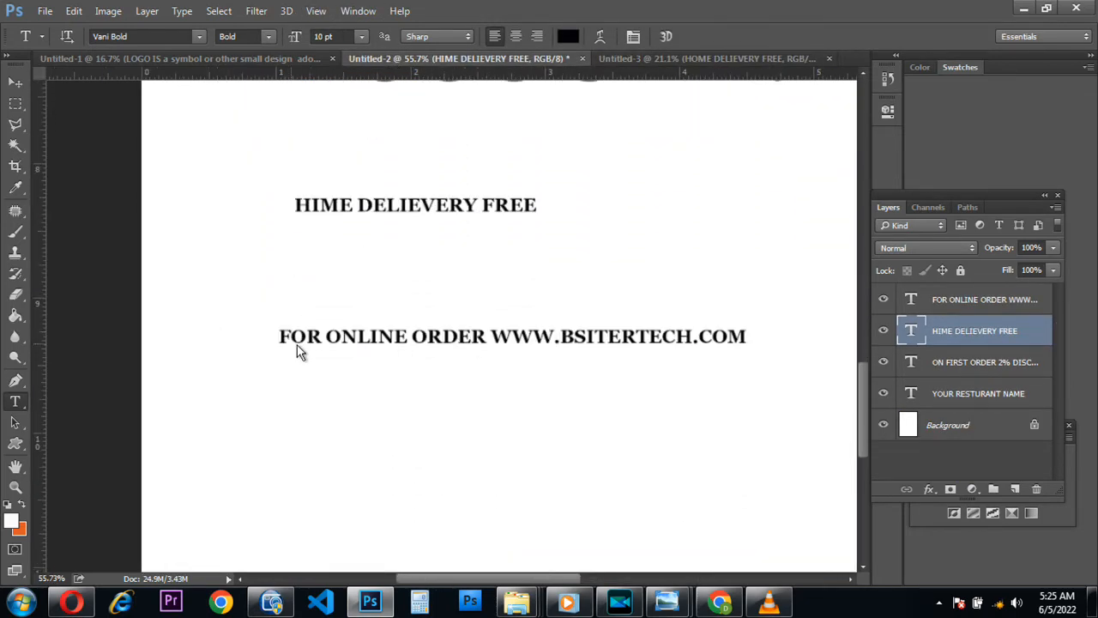
{"action": "left_click", "coordinate": [281, 342]}
{"action": "left_click_drag", "start_coordinate": [281, 341], "coordinate": [768, 370]}
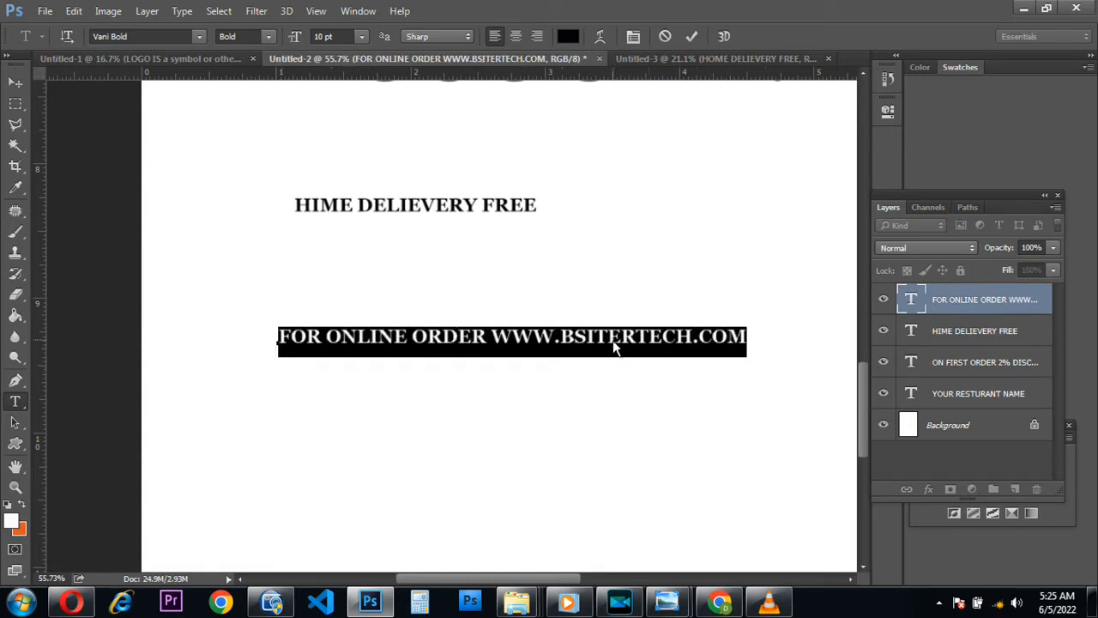
{"action": "left_click", "coordinate": [692, 36]}
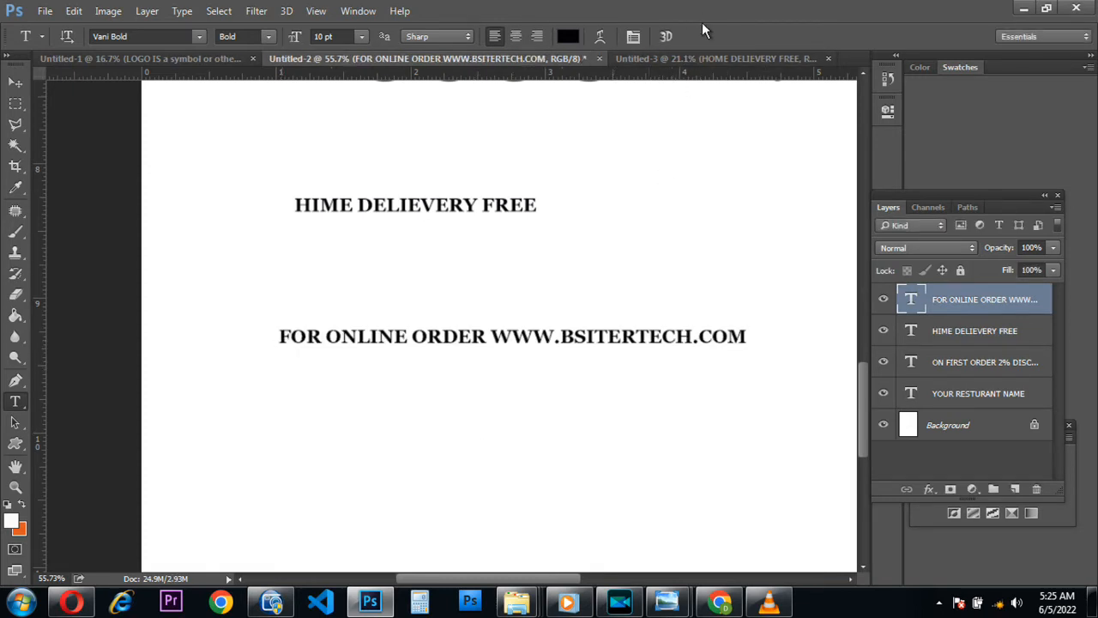
- Start a text layer below the yellow delivery line in Untitled-3, paste the clipboard text and commit it
{"action": "left_click", "coordinate": [691, 59]}
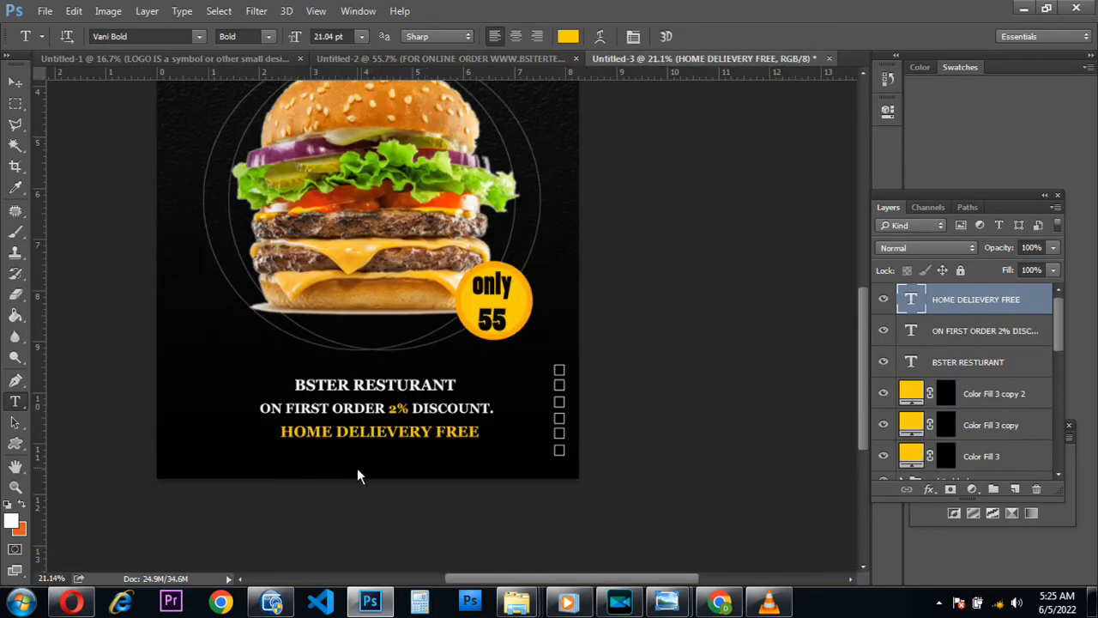
{"action": "left_click", "coordinate": [383, 460]}
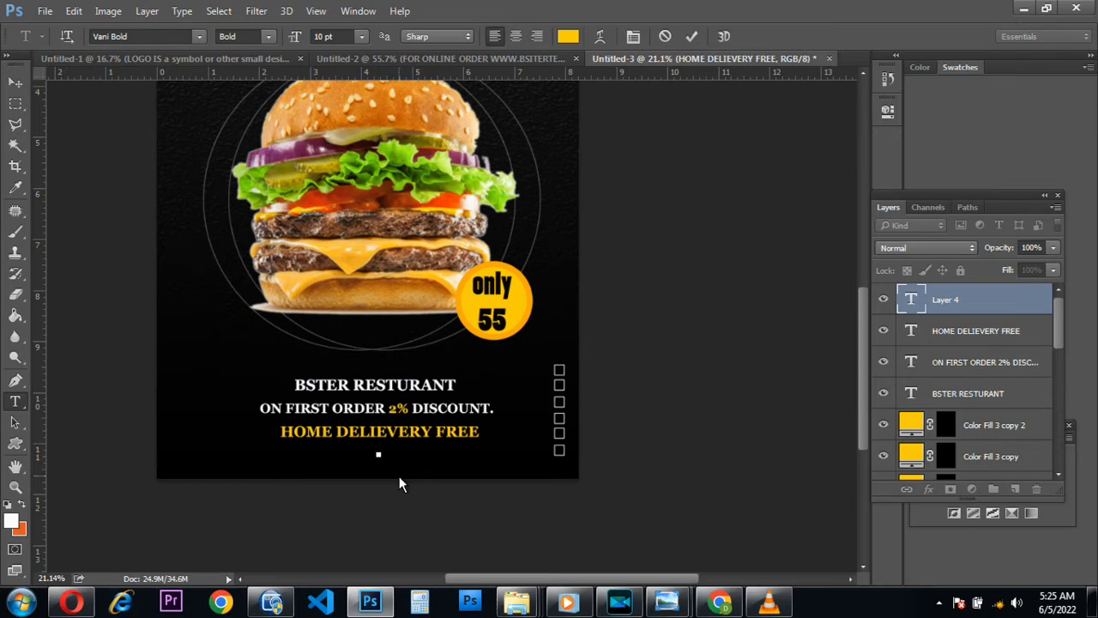
{"action": "key", "text": "ctrl+v"}
{"action": "left_click", "coordinate": [686, 34]}
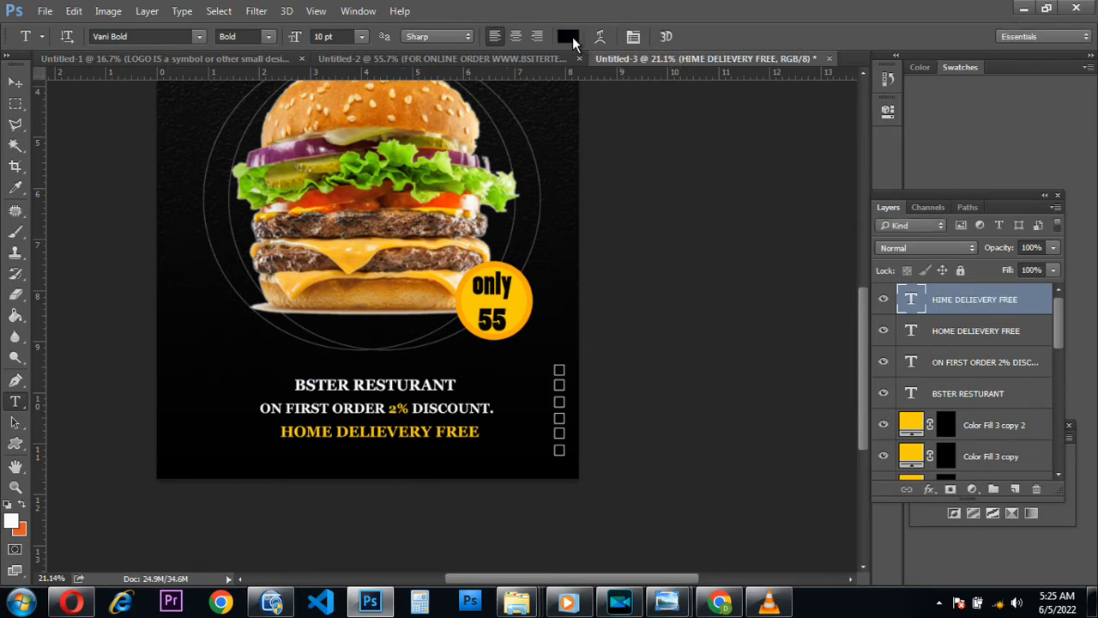
- Set the newly pasted line's text colour to near-white #fefefe
{"action": "left_click", "coordinate": [573, 39]}
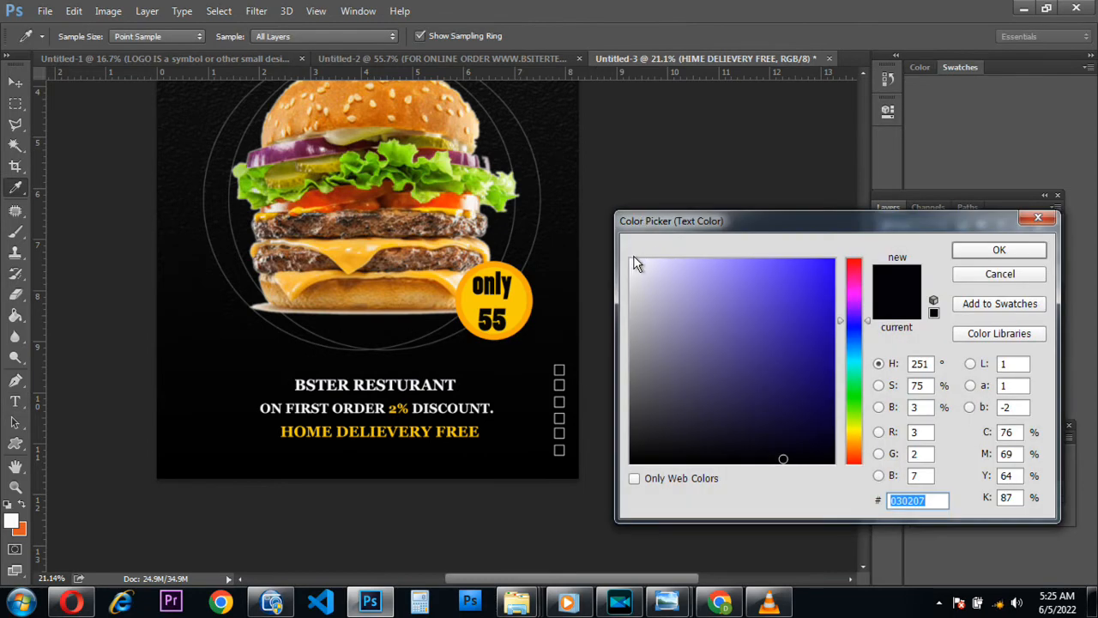
{"action": "left_click", "coordinate": [633, 261]}
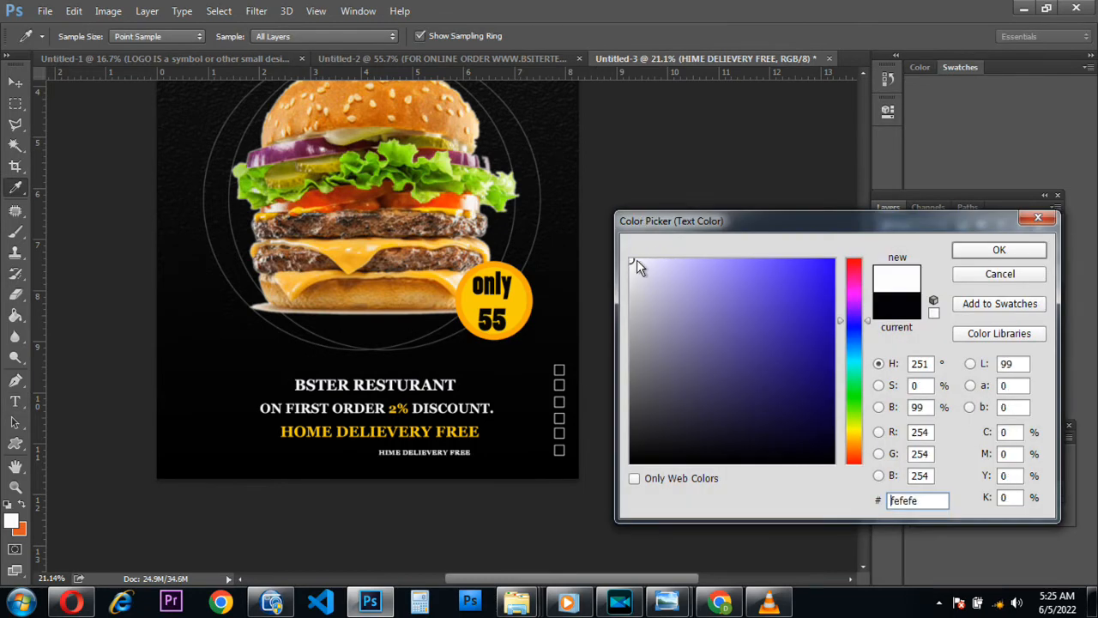
{"action": "left_click", "coordinate": [998, 251]}
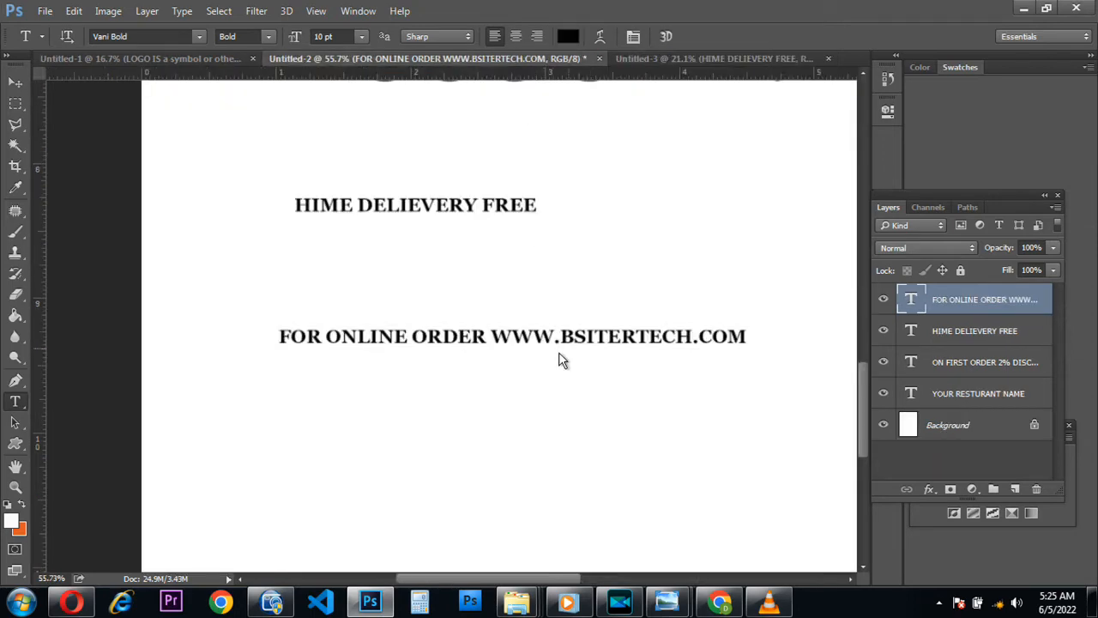
{"action": "left_click", "coordinate": [281, 339]}
{"action": "left_click_drag", "start_coordinate": [305, 340], "coordinate": [773, 329]}
{"action": "right_click", "coordinate": [699, 359]}
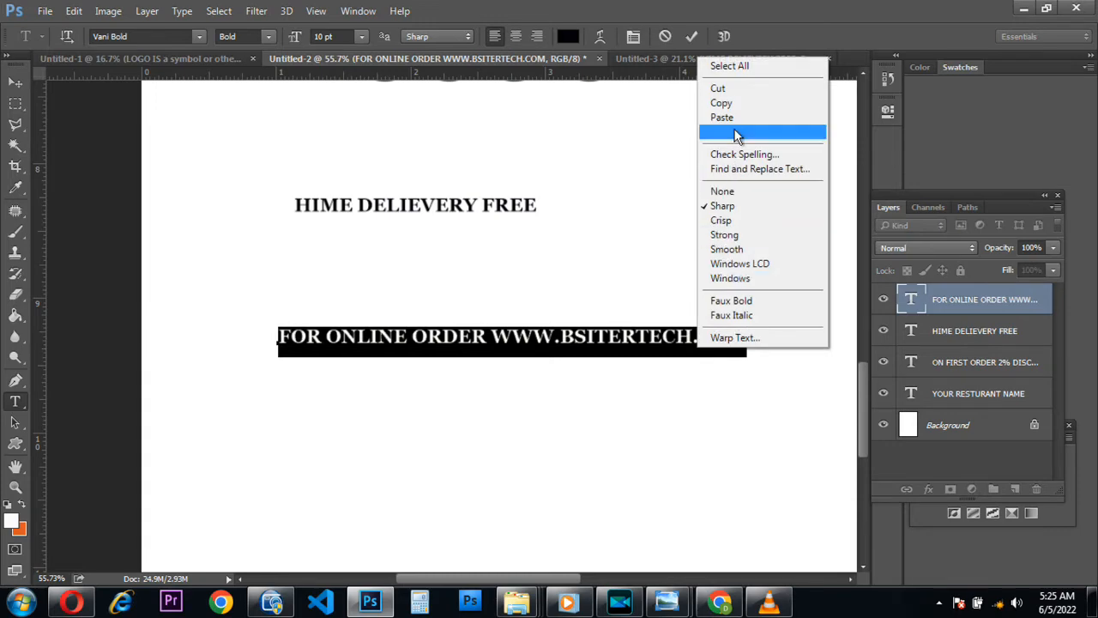
{"action": "left_click", "coordinate": [723, 102]}
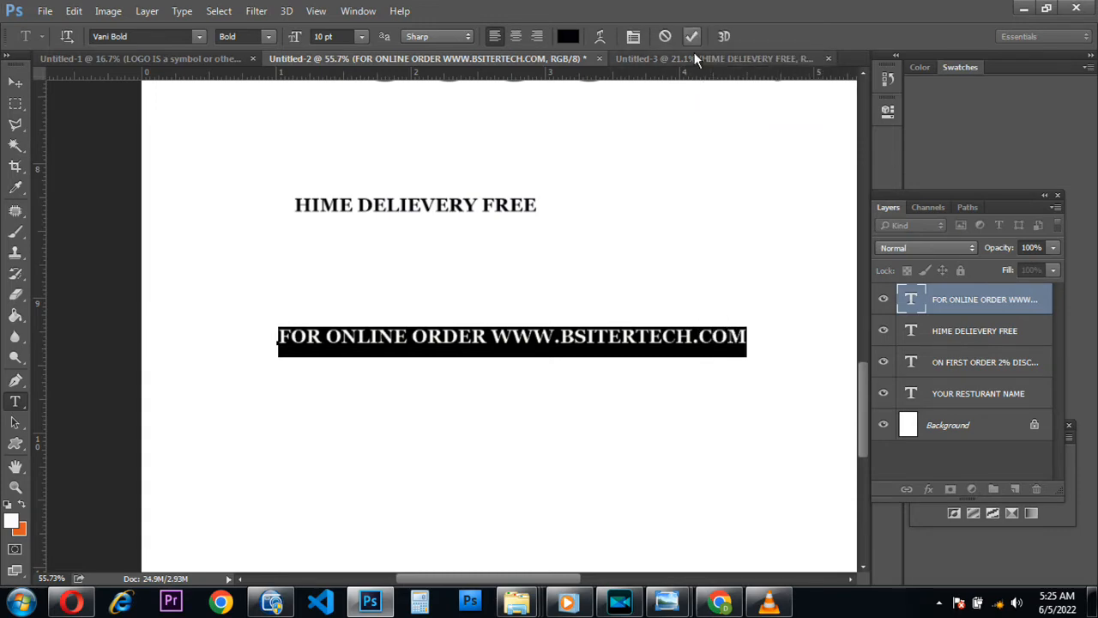
- Replace the small duplicate delivery text at the bottom of the Untitled-3 flyer with the copied online order text
{"action": "left_click", "coordinate": [695, 55]}
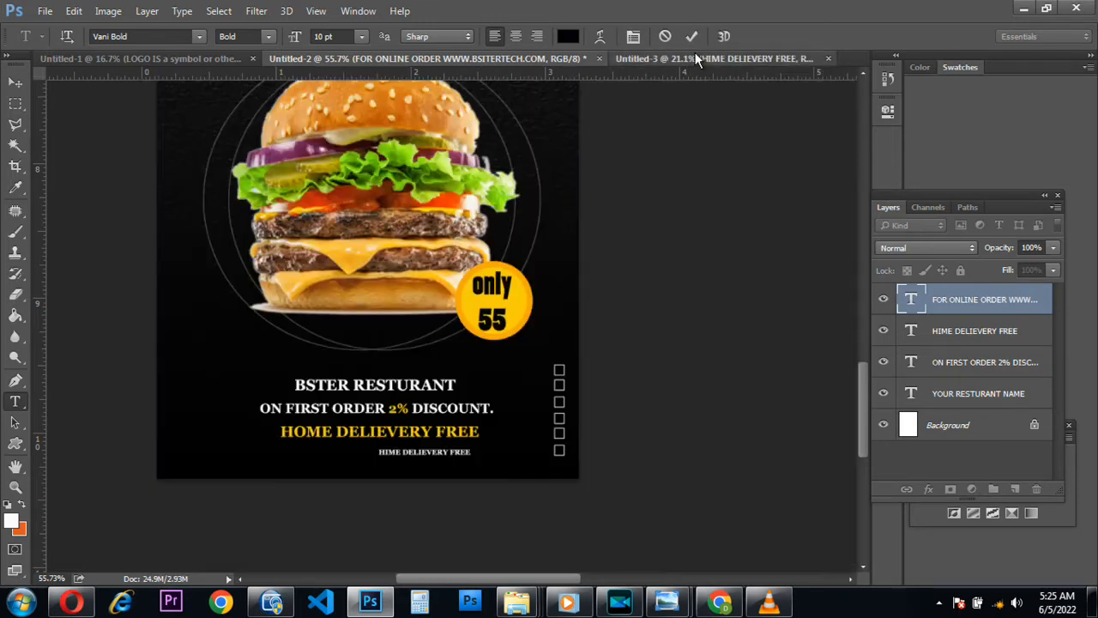
{"action": "left_click", "coordinate": [387, 467]}
{"action": "left_click_drag", "start_coordinate": [384, 456], "coordinate": [519, 457]}
{"action": "key", "text": "BackSpace"}
{"action": "key", "text": "BackSpace"}
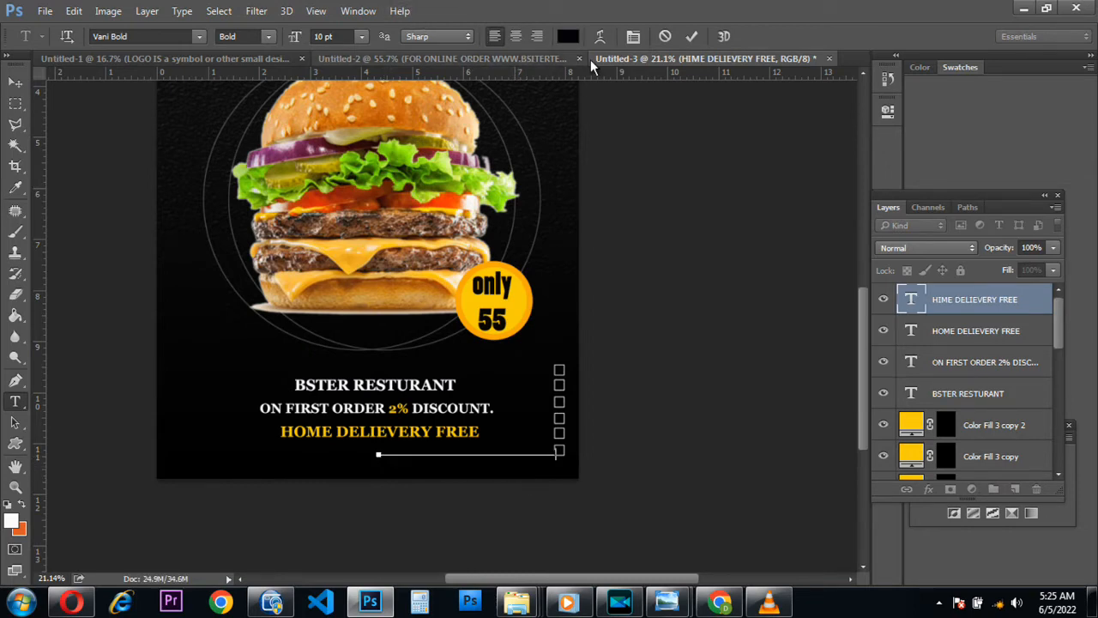
{"action": "left_click", "coordinate": [693, 37]}
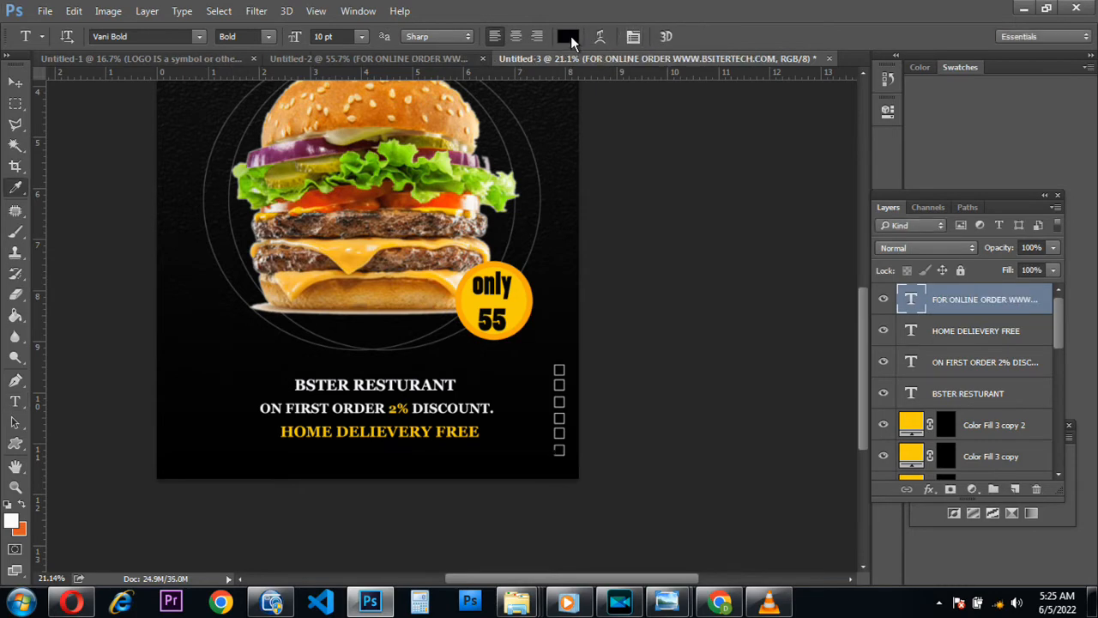
- Set the online order line's text colour to near-white #fcfcfe
{"action": "left_click", "coordinate": [569, 36]}
{"action": "left_click", "coordinate": [632, 261]}
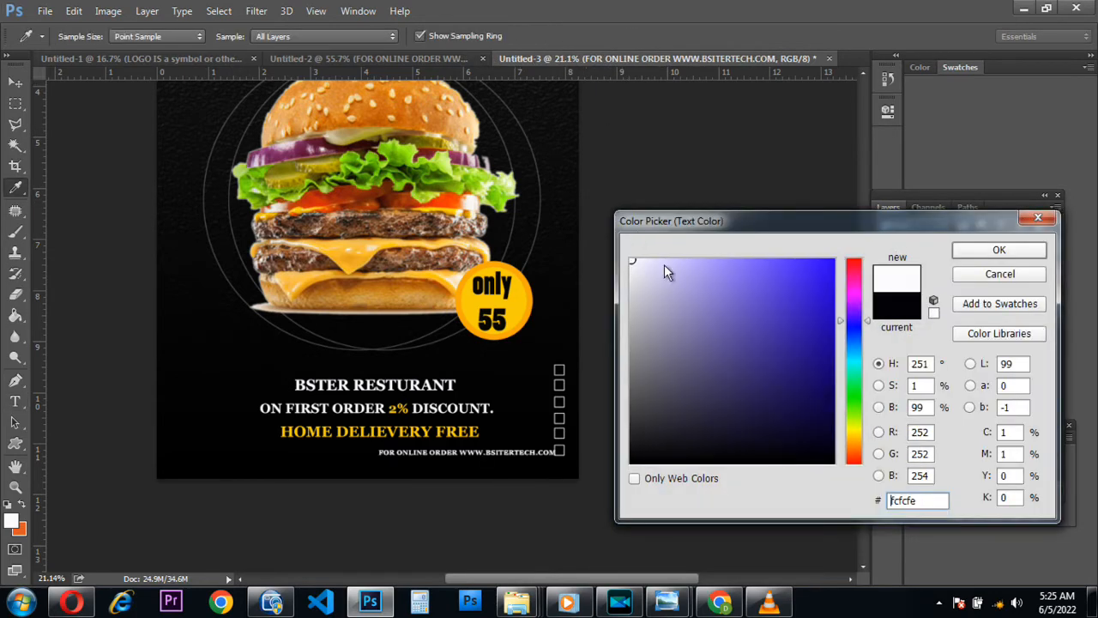
{"action": "left_click", "coordinate": [981, 252]}
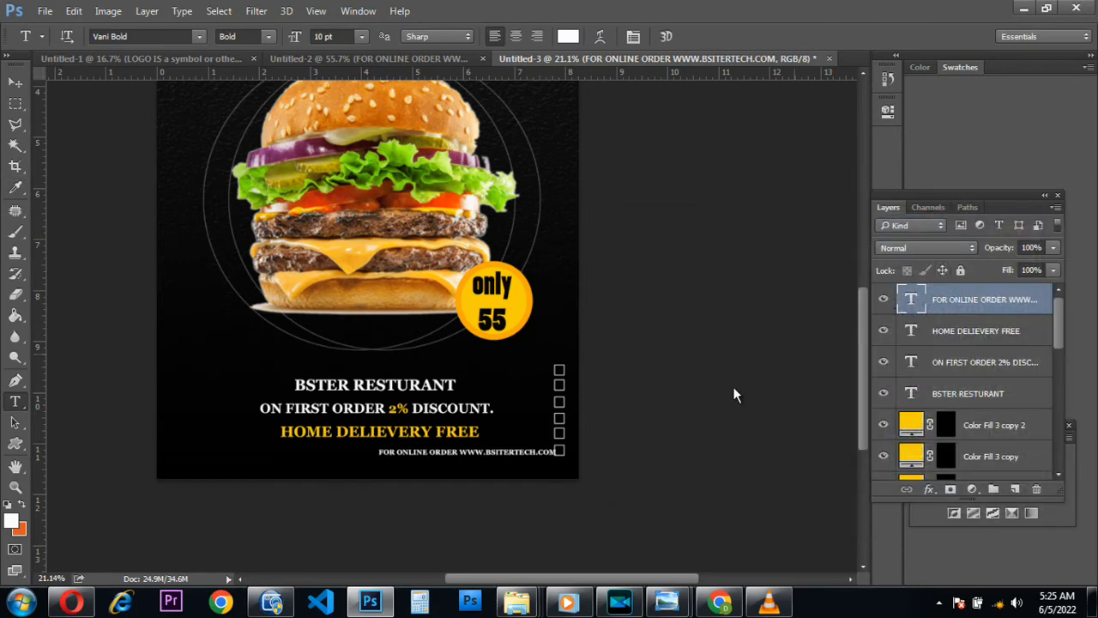
- Move the online order line under the yellow delivery line, roughly centred and close beneath it
{"action": "left_click", "coordinate": [16, 82]}
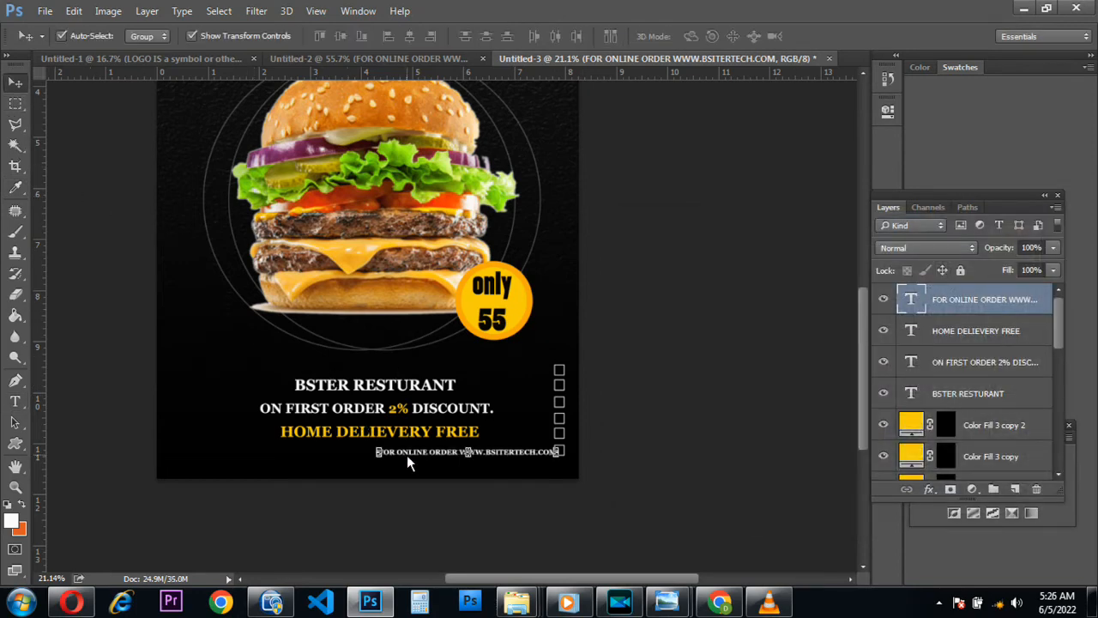
{"action": "key", "text": "ctrl+t"}
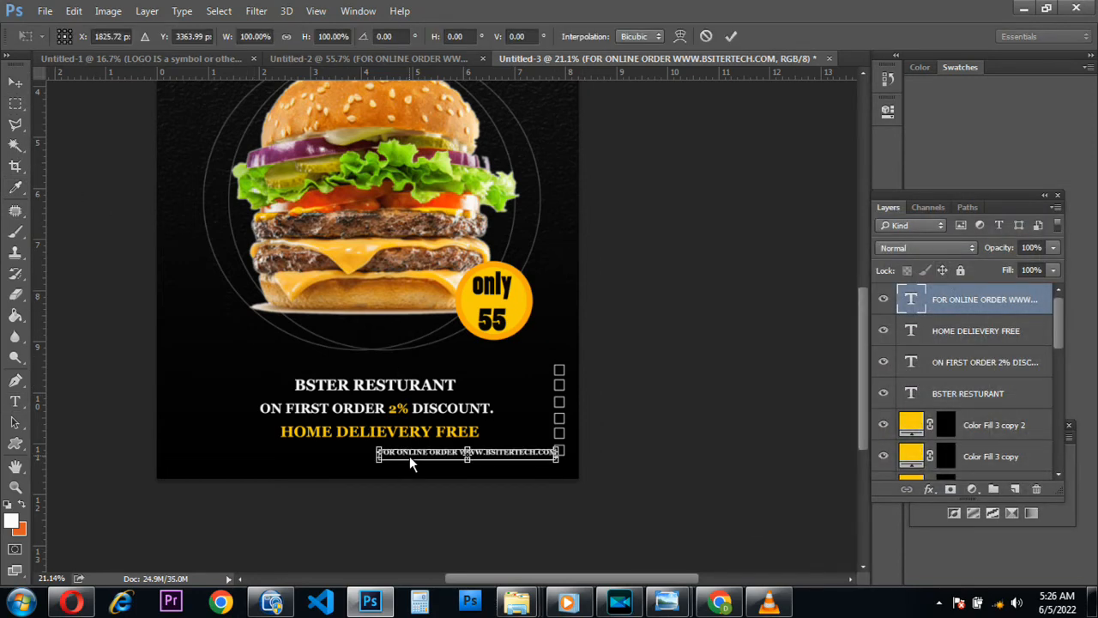
{"action": "left_click_drag", "start_coordinate": [409, 455], "coordinate": [306, 460]}
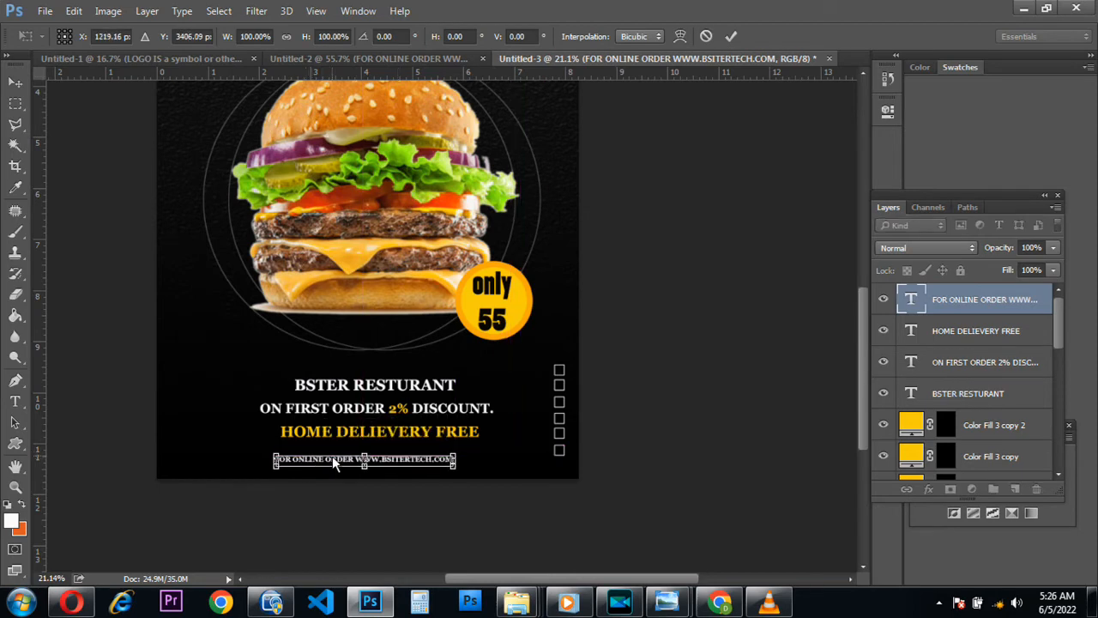
{"action": "key", "text": "Return"}
{"action": "scroll", "coordinate": [397, 498], "scroll_direction": "up", "scroll_amount": 4}
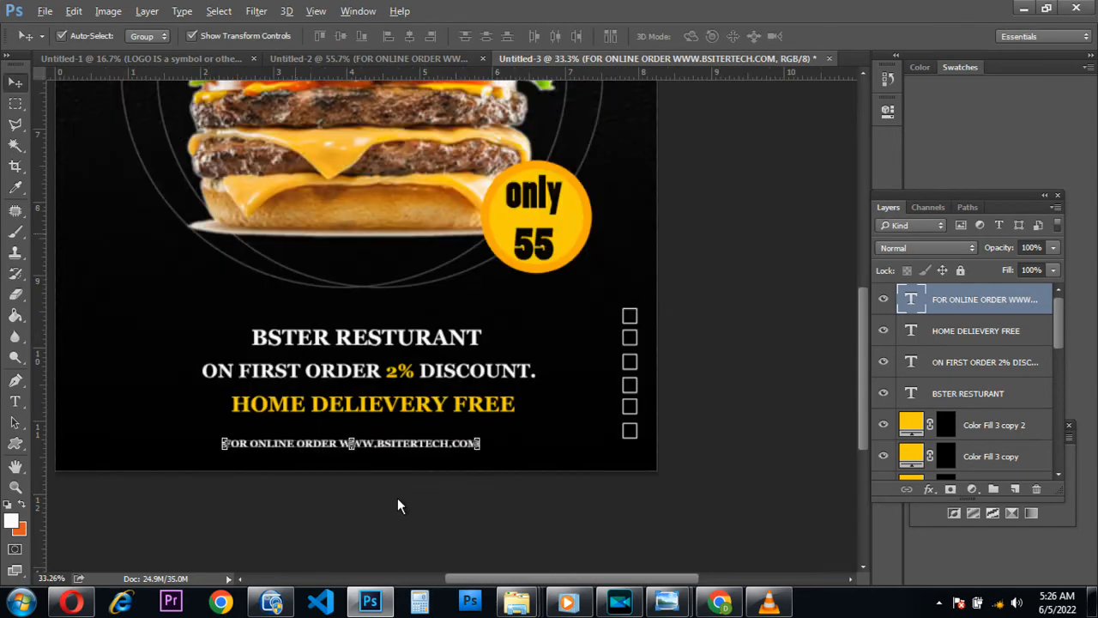
{"action": "key", "text": "ctrl+t"}
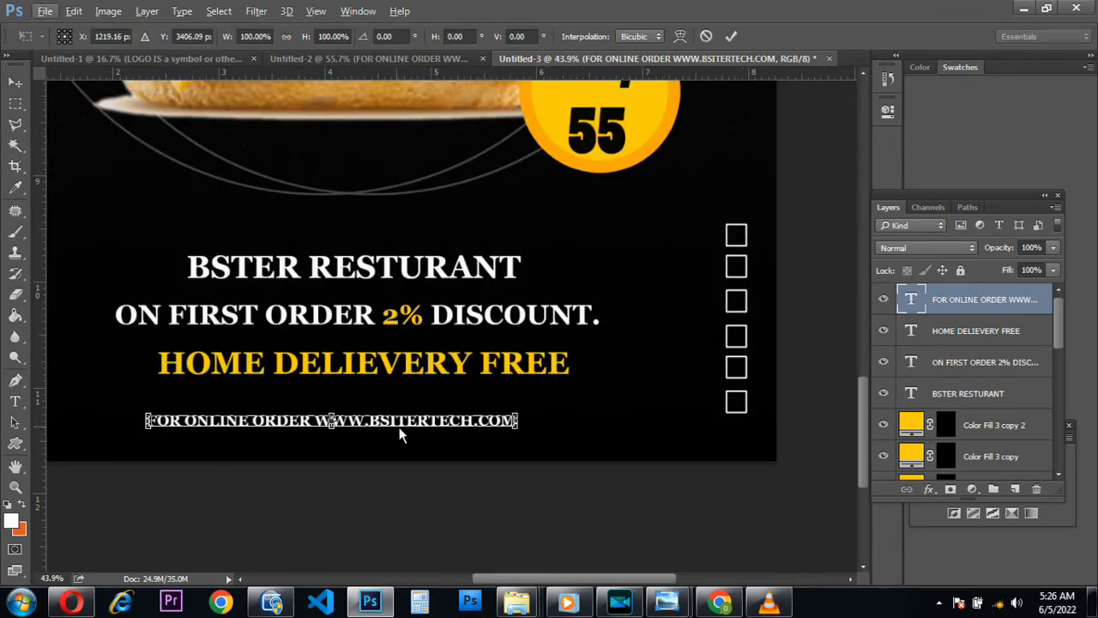
{"action": "left_click_drag", "start_coordinate": [387, 432], "coordinate": [400, 418]}
{"action": "key", "text": "Return"}
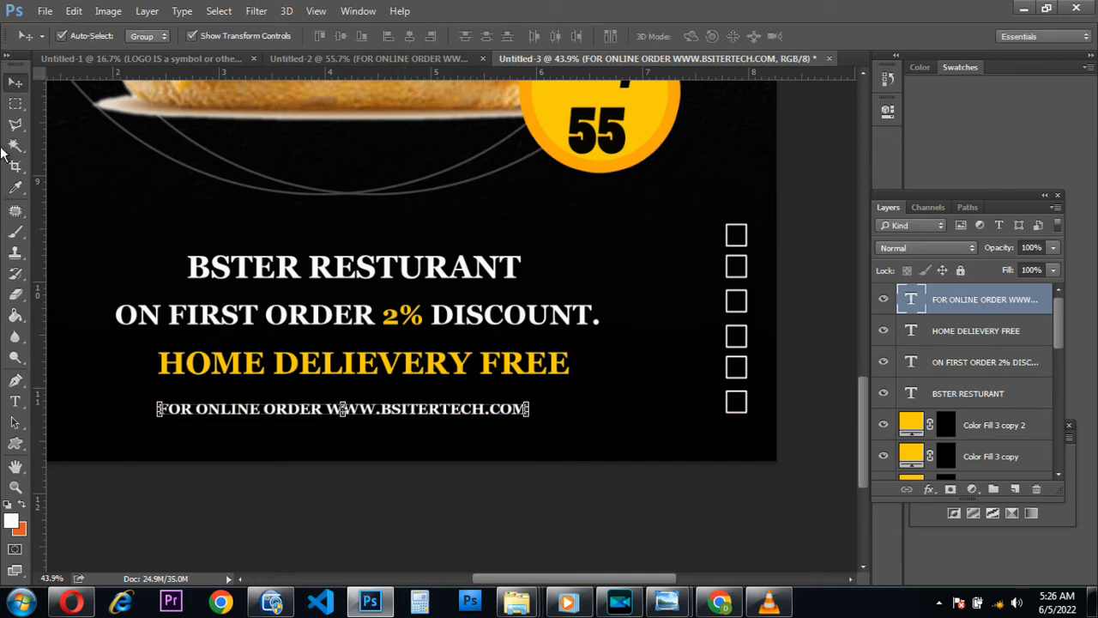
{"action": "left_click", "coordinate": [21, 402]}
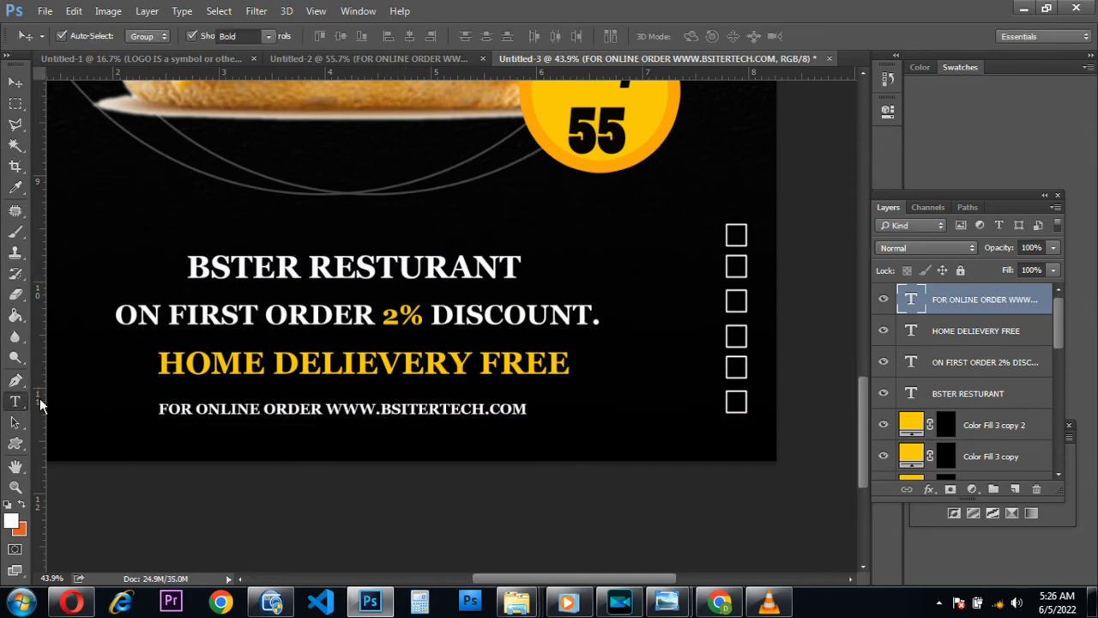
{"action": "left_click", "coordinate": [407, 417]}
{"action": "key", "text": "BackSpace"}
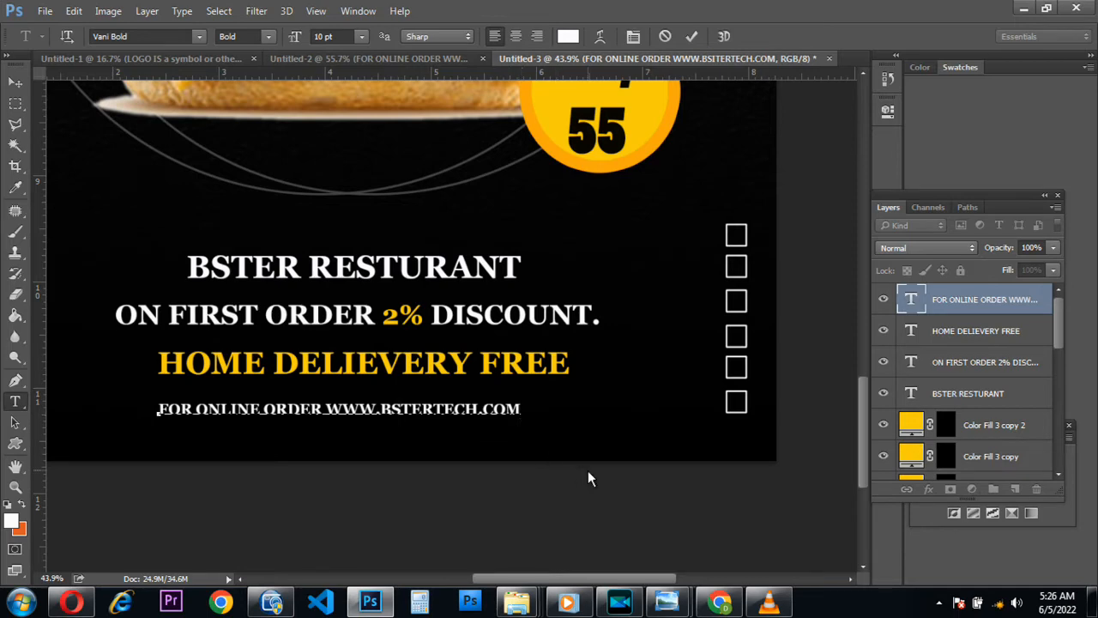
{"action": "type", "text": "/BURGER"}
{"action": "left_click_drag", "start_coordinate": [531, 418], "coordinate": [608, 412]}
{"action": "key", "text": "BackSpace"}
{"action": "left_click", "coordinate": [694, 39]}
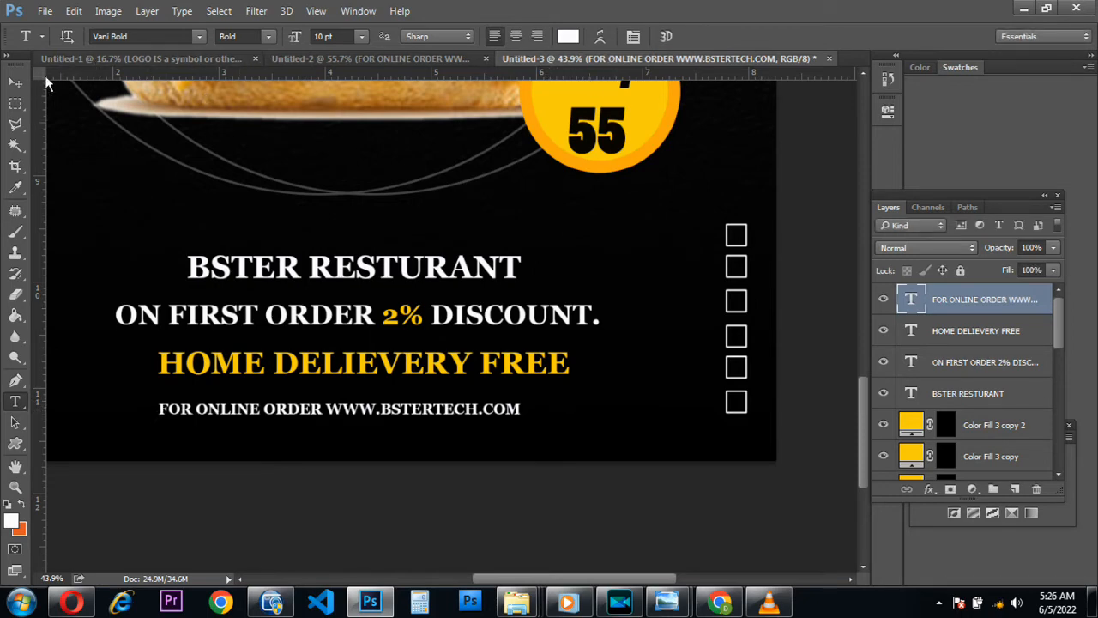
- Shift the online order line slightly sideways to centre it beneath the yellow delivery line, and check the whole flyer
{"action": "left_click", "coordinate": [14, 81]}
{"action": "left_click_drag", "start_coordinate": [402, 418], "coordinate": [410, 417]}
{"action": "key", "text": "ctrl+t"}
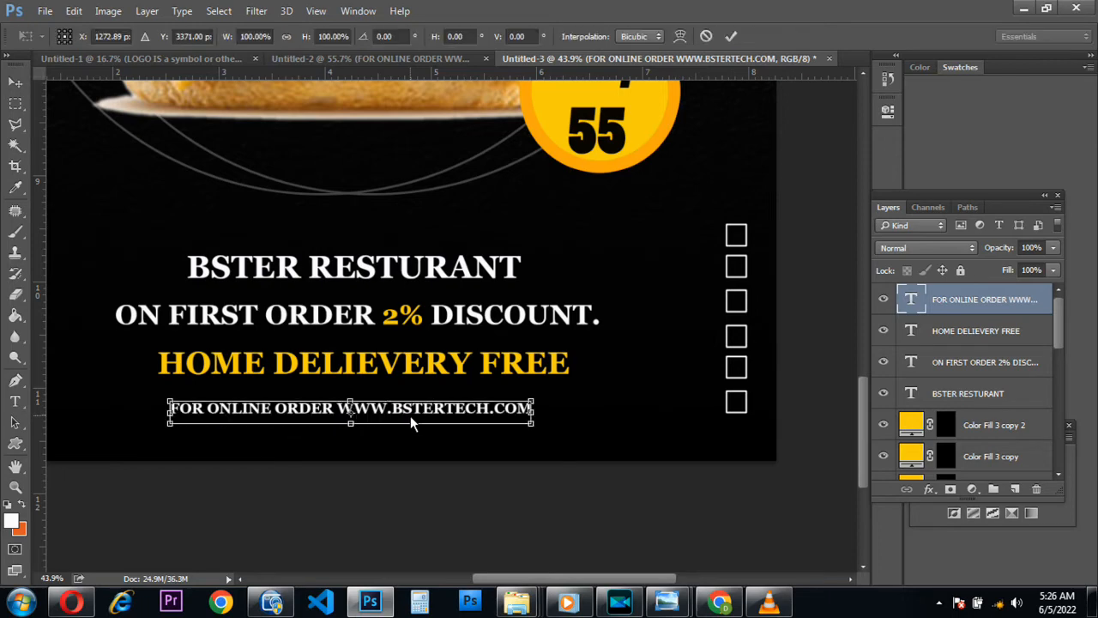
{"action": "key", "text": "ctrl+0"}
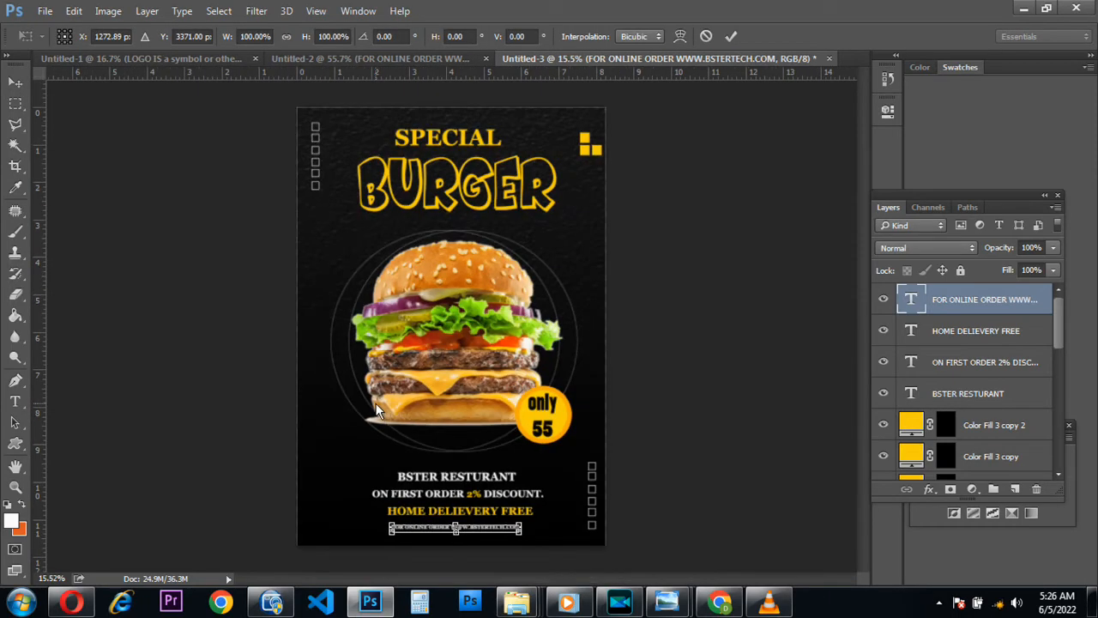
{"action": "scroll", "coordinate": [404, 404], "scroll_direction": "down", "scroll_amount": 1}
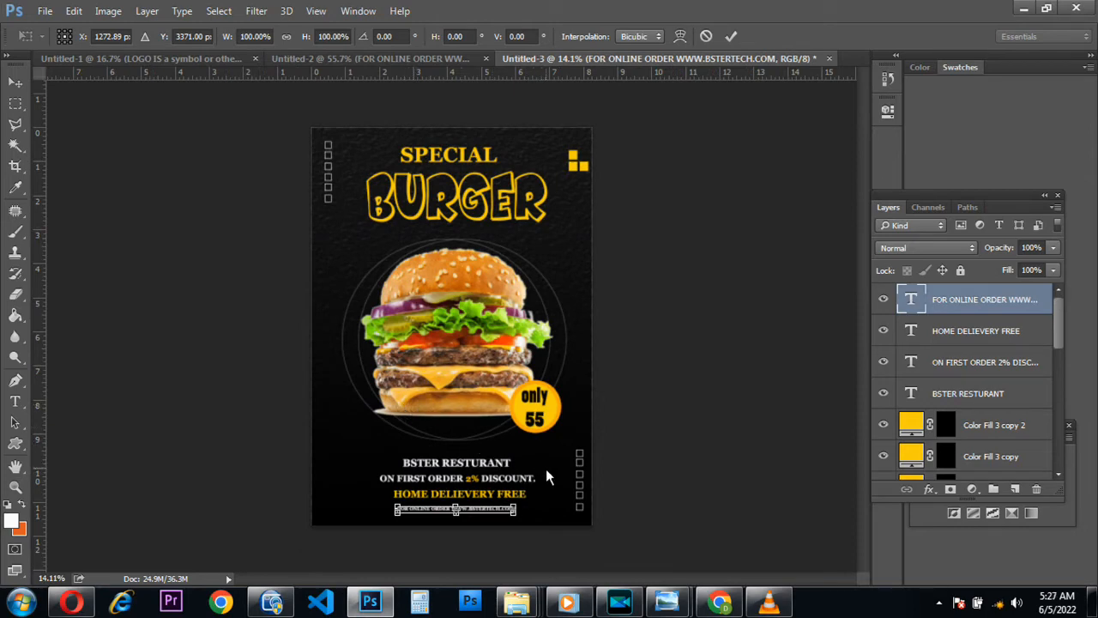
{"action": "key", "text": "Return"}
{"action": "left_click", "coordinate": [546, 462]}
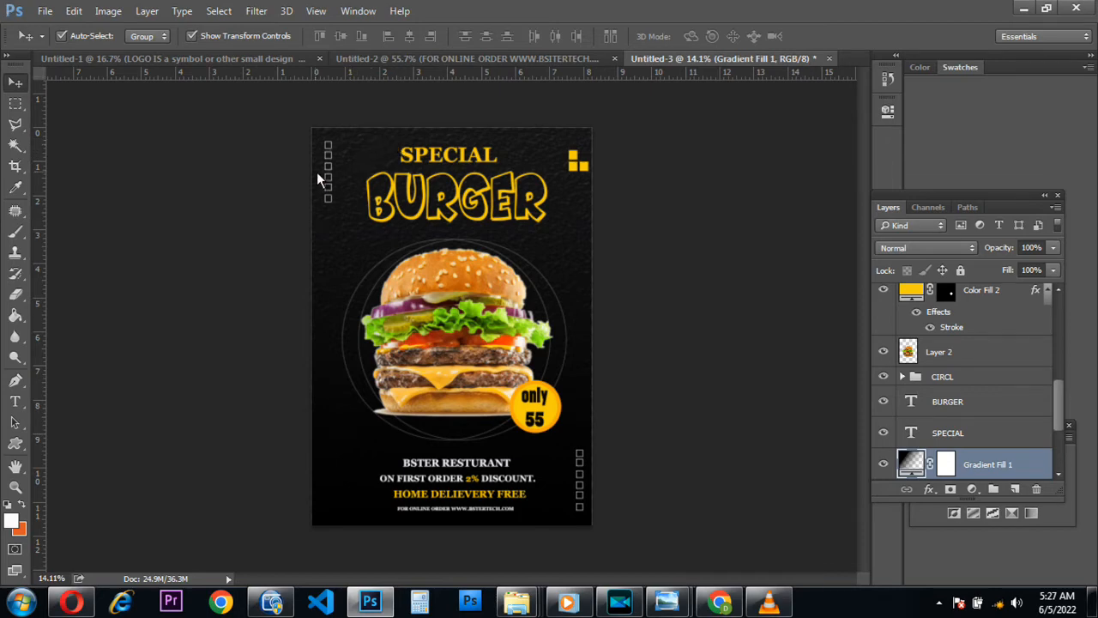
- Enlarge the BURGER title proportionally to about 117% and move it slightly down, clear of the SPECIAL line
{"action": "left_click", "coordinate": [459, 214]}
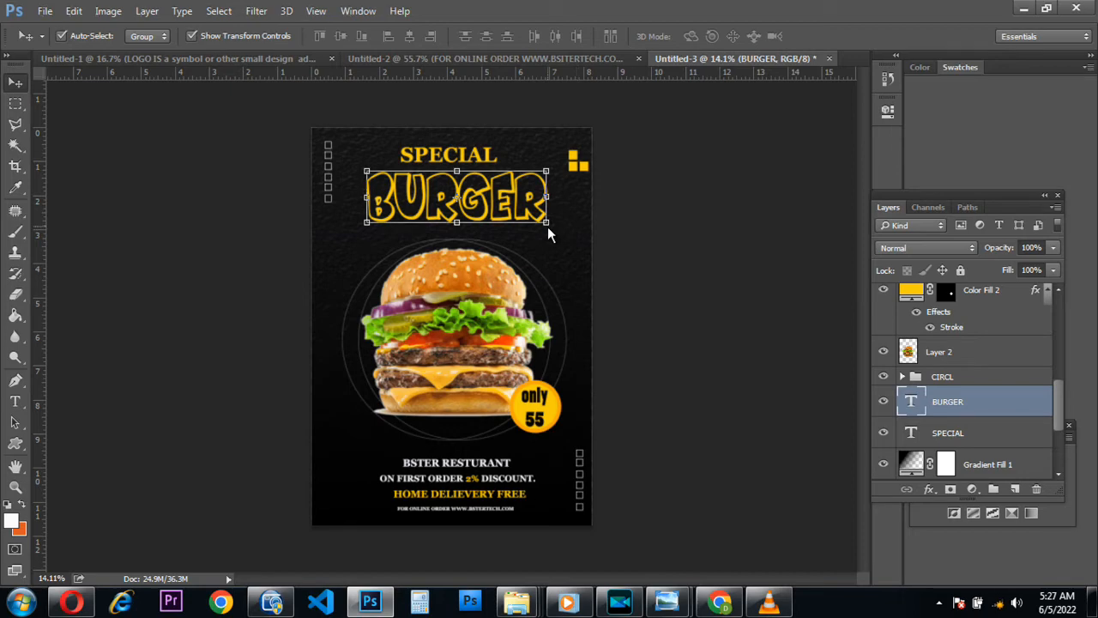
{"action": "key", "text": "ctrl+t"}
{"action": "left_click_drag", "start_coordinate": [550, 245], "coordinate": [564, 250]}
{"action": "left_click_drag", "start_coordinate": [502, 206], "coordinate": [503, 218]}
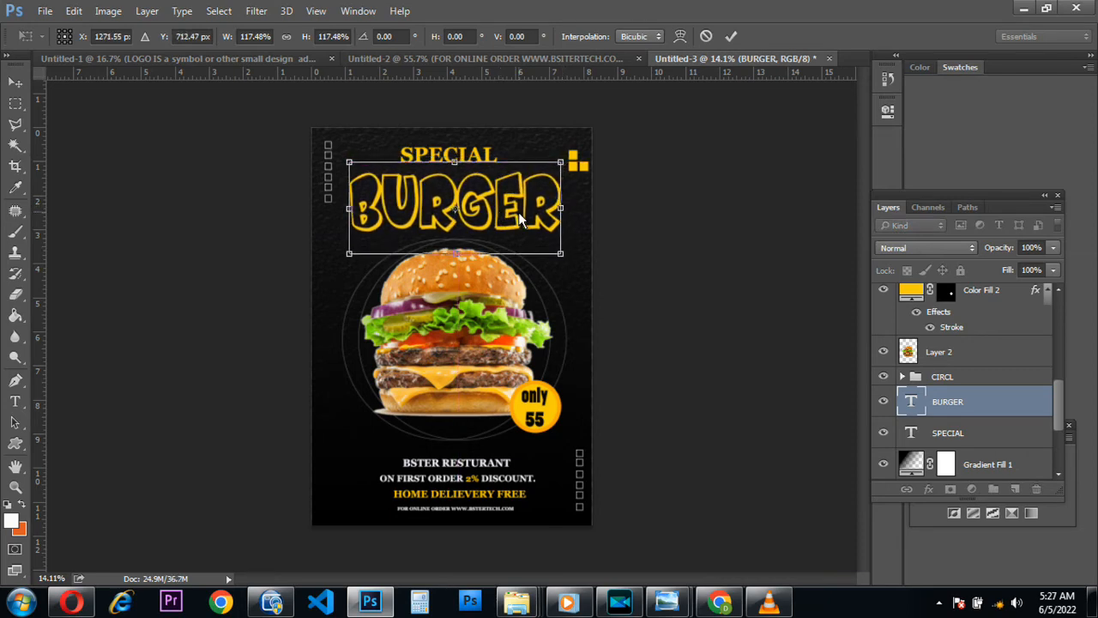
{"action": "key", "text": "Return"}
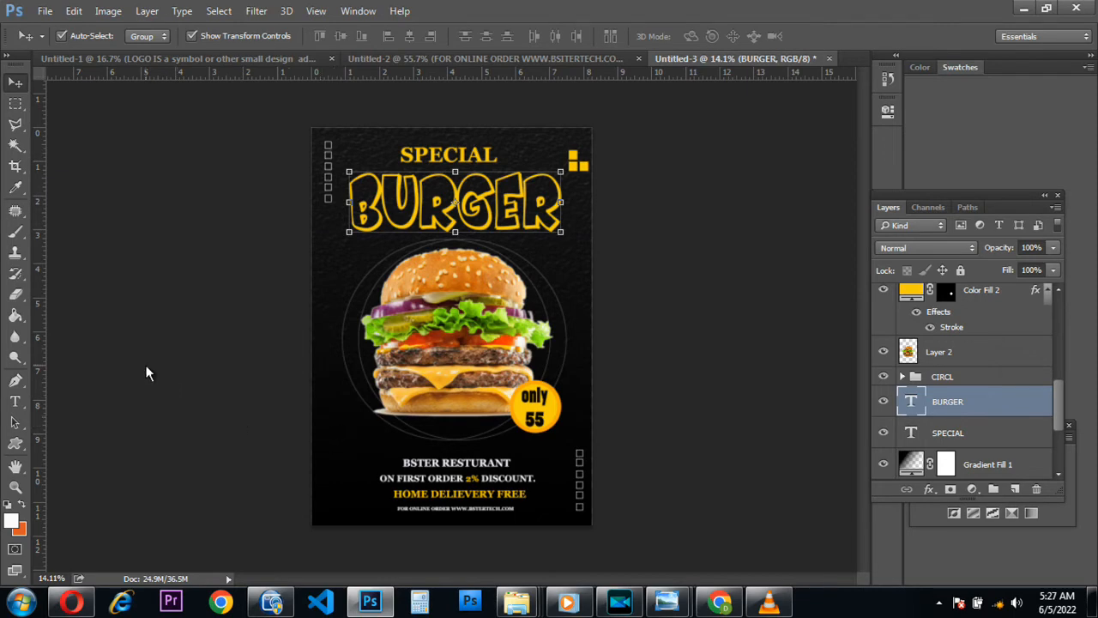
{"action": "key", "text": "ctrl+apostrophe"}
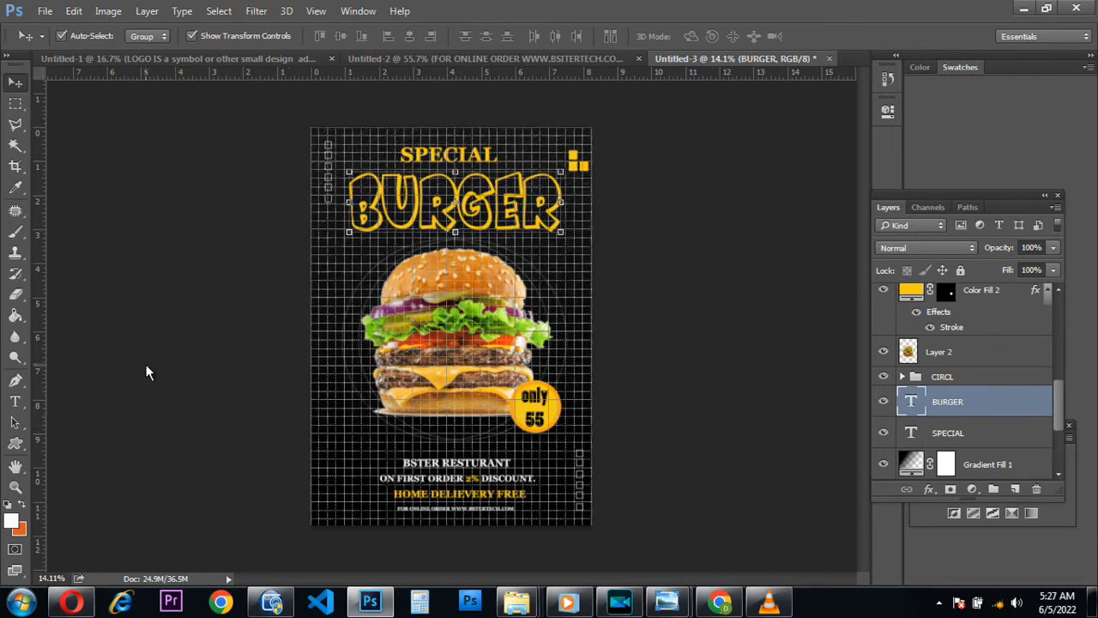
{"action": "scroll", "coordinate": [433, 137], "scroll_direction": "up", "scroll_amount": 3}
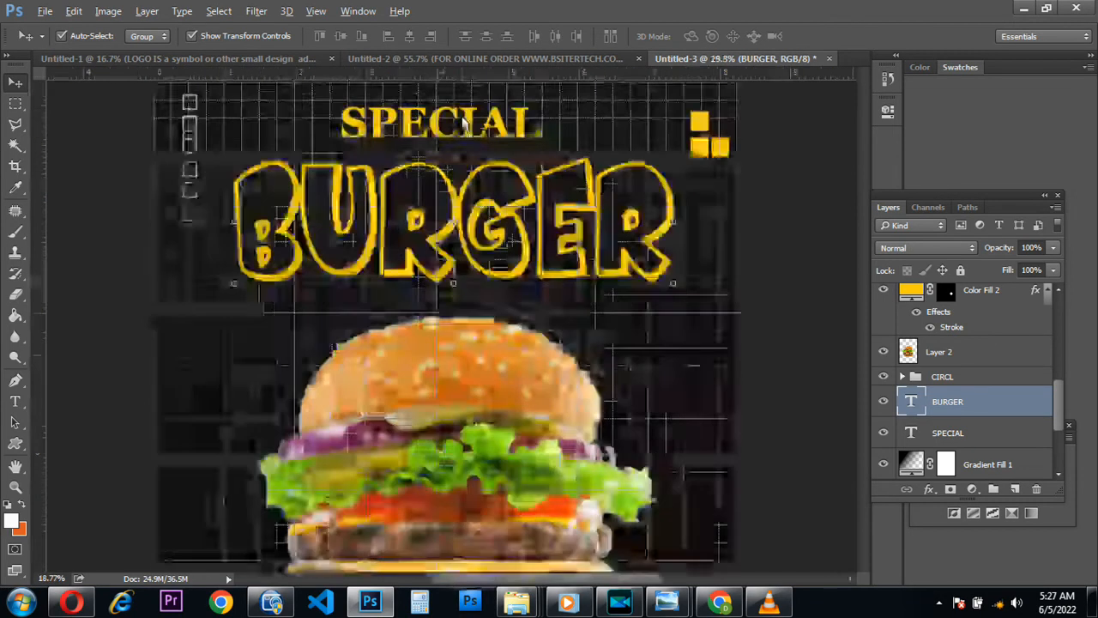
{"action": "key", "text": "ctrl"}
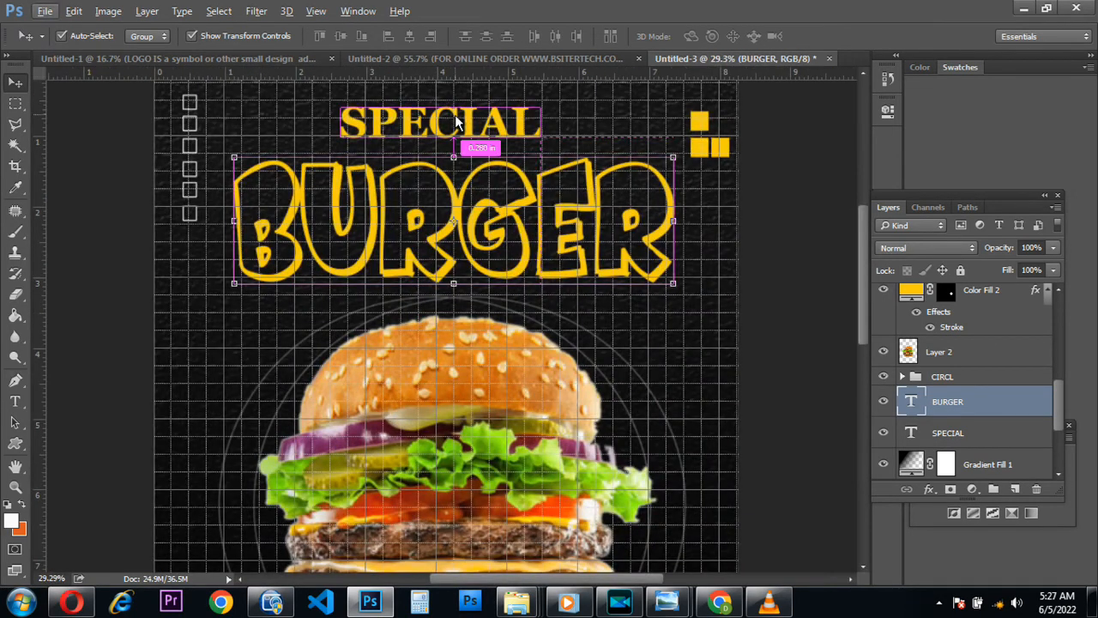
{"action": "key", "text": "ctrl+apostrophe"}
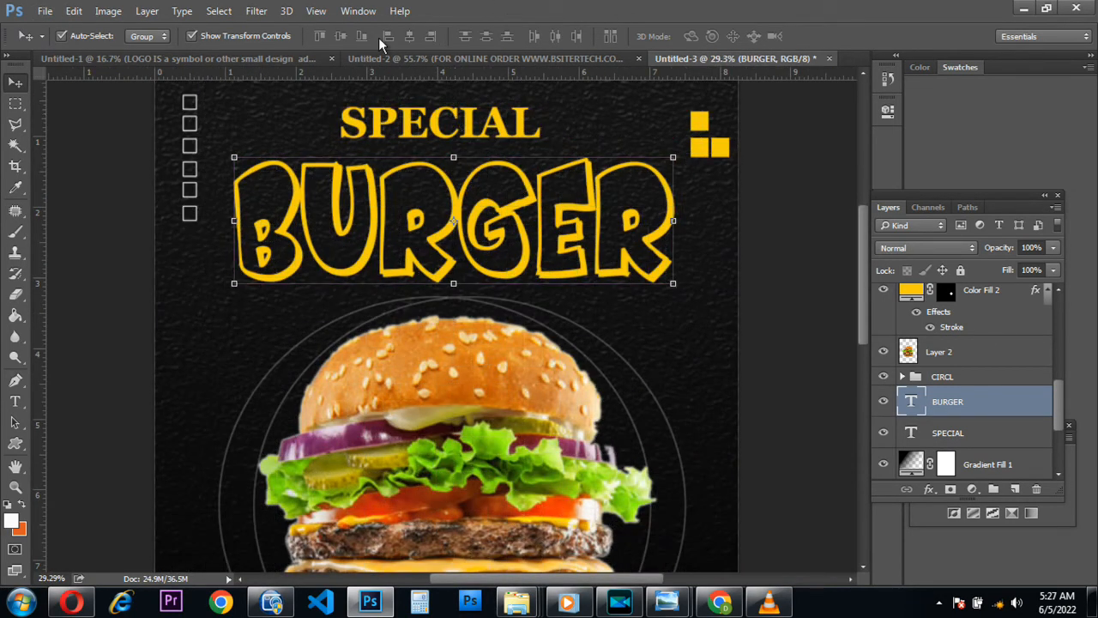
- Display the grid over the flyer as an alignment aid
{"action": "left_click", "coordinate": [358, 12]}
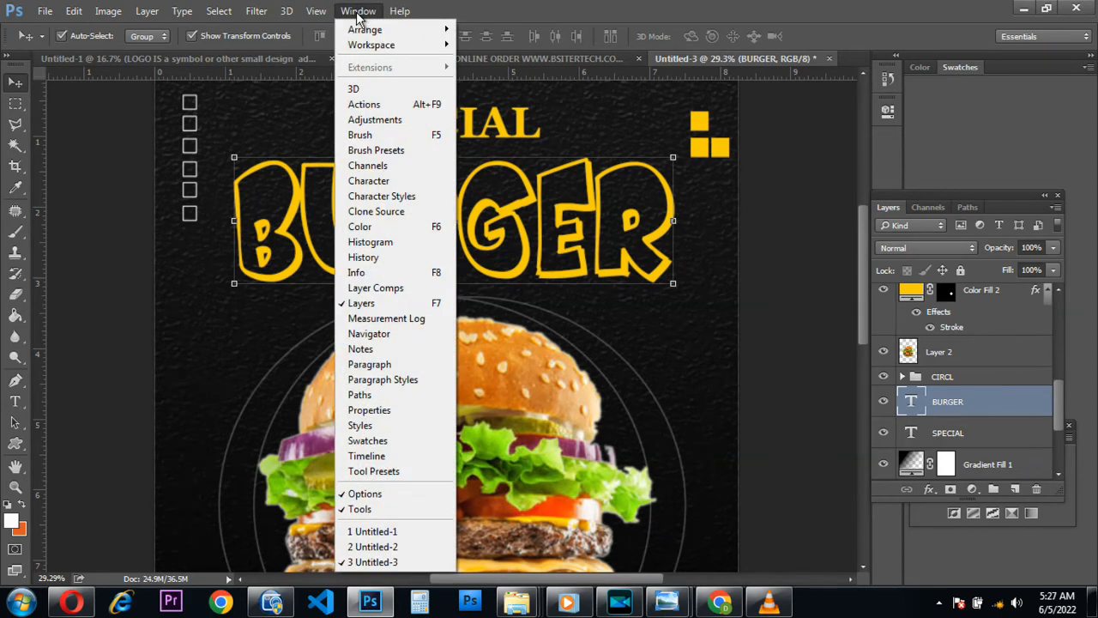
{"action": "mouse_move", "coordinate": [316, 11]}
{"action": "mouse_move", "coordinate": [376, 230]}
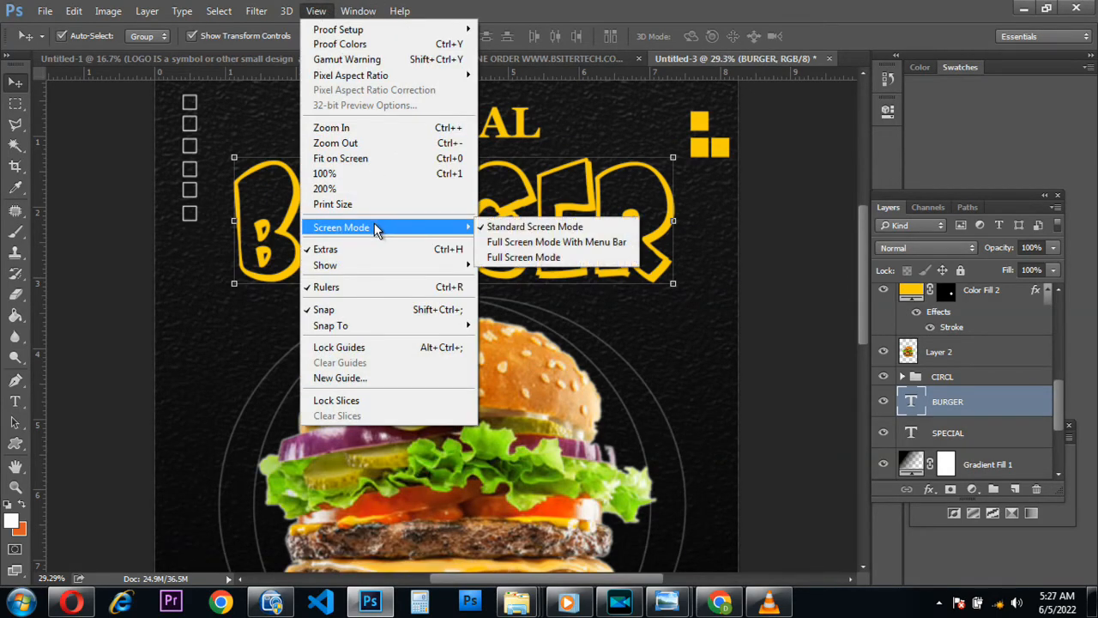
{"action": "mouse_move", "coordinate": [375, 271]}
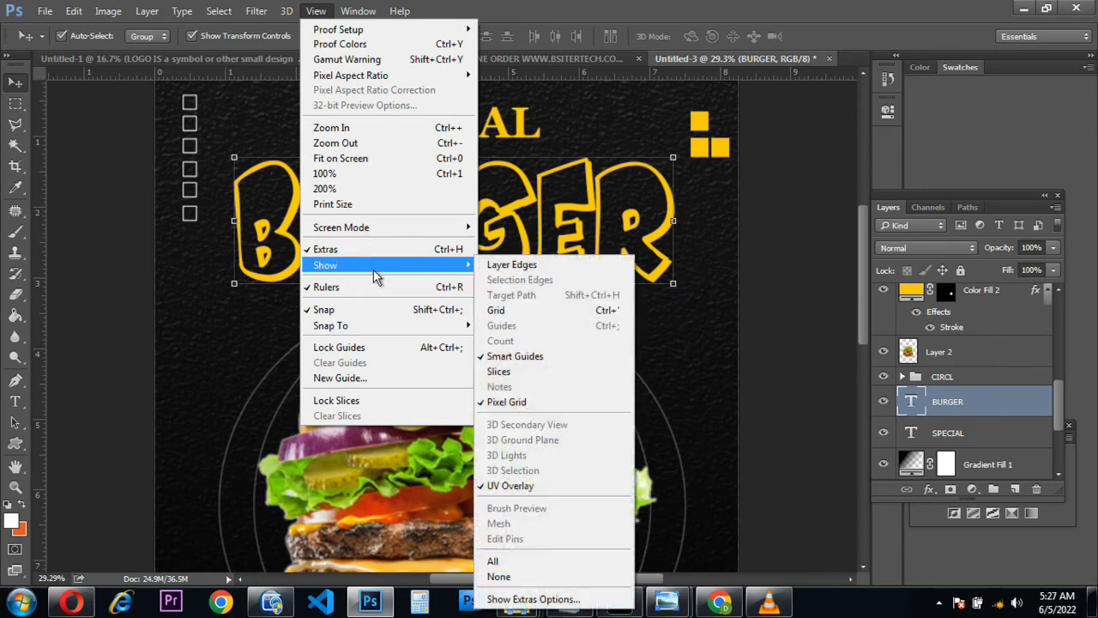
{"action": "left_click", "coordinate": [515, 310]}
- Nudge the SPECIAL line sideways until its centre sits on the 4-inch vertical grid line
{"action": "scroll", "coordinate": [463, 238], "scroll_direction": "up", "scroll_amount": 3}
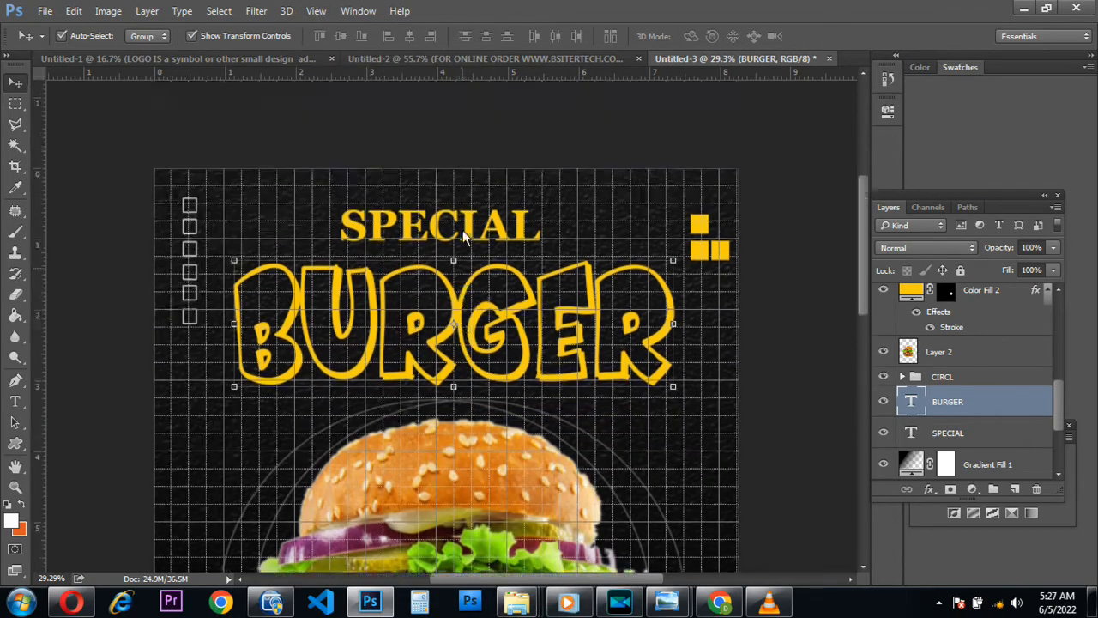
{"action": "scroll", "coordinate": [464, 236], "scroll_direction": "up", "scroll_amount": 1}
{"action": "scroll", "coordinate": [462, 230], "scroll_direction": "up", "scroll_amount": 1}
{"action": "scroll", "coordinate": [470, 227], "scroll_direction": "up", "scroll_amount": 1}
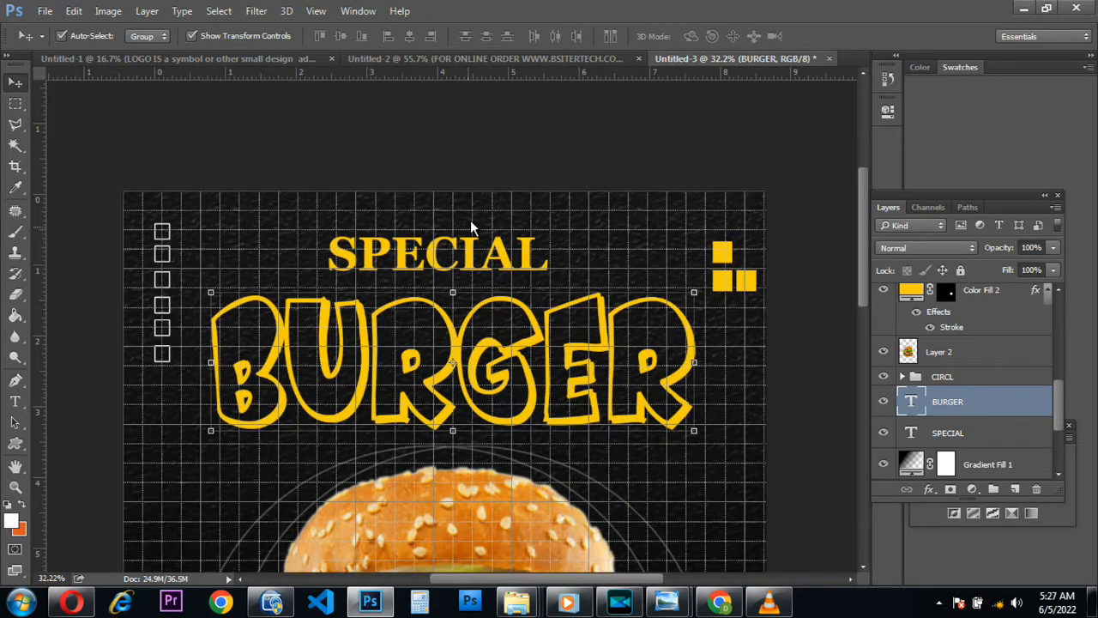
{"action": "scroll", "coordinate": [465, 218], "scroll_direction": "up", "scroll_amount": 3}
{"action": "scroll", "coordinate": [465, 225], "scroll_direction": "up", "scroll_amount": 1}
{"action": "left_click", "coordinate": [398, 329]}
{"action": "key", "text": "Left"}
{"action": "key", "text": "Left"}
{"action": "key", "text": "Left"}
{"action": "key", "text": "Left"}
{"action": "key", "text": "Left"}
{"action": "key", "text": "Left"}
{"action": "key", "text": "Left"}
{"action": "key", "text": "Left"}
{"action": "key", "text": "Left"}
{"action": "key", "text": "Left"}
{"action": "key", "text": "Left"}
{"action": "key", "text": "Left"}
{"action": "key", "text": "Left"}
{"action": "key", "text": "Left"}
{"action": "key", "text": "Left"}
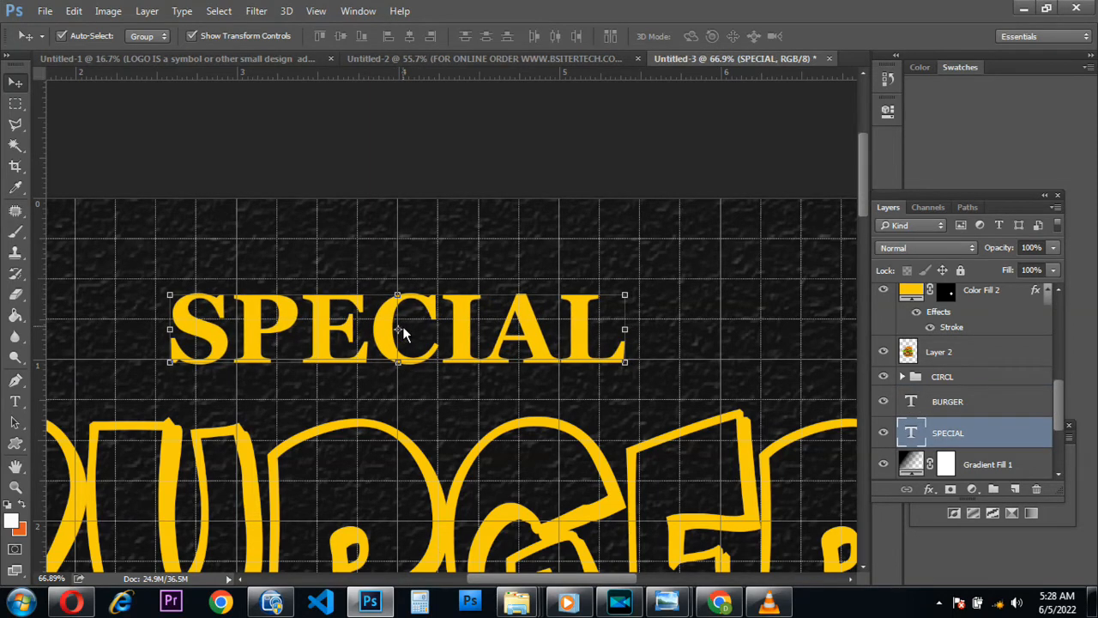
- Shift the BURGER title to the left until its centre sits on the 4-inch vertical grid line, beneath SPECIAL's centre
{"action": "left_click", "coordinate": [438, 506]}
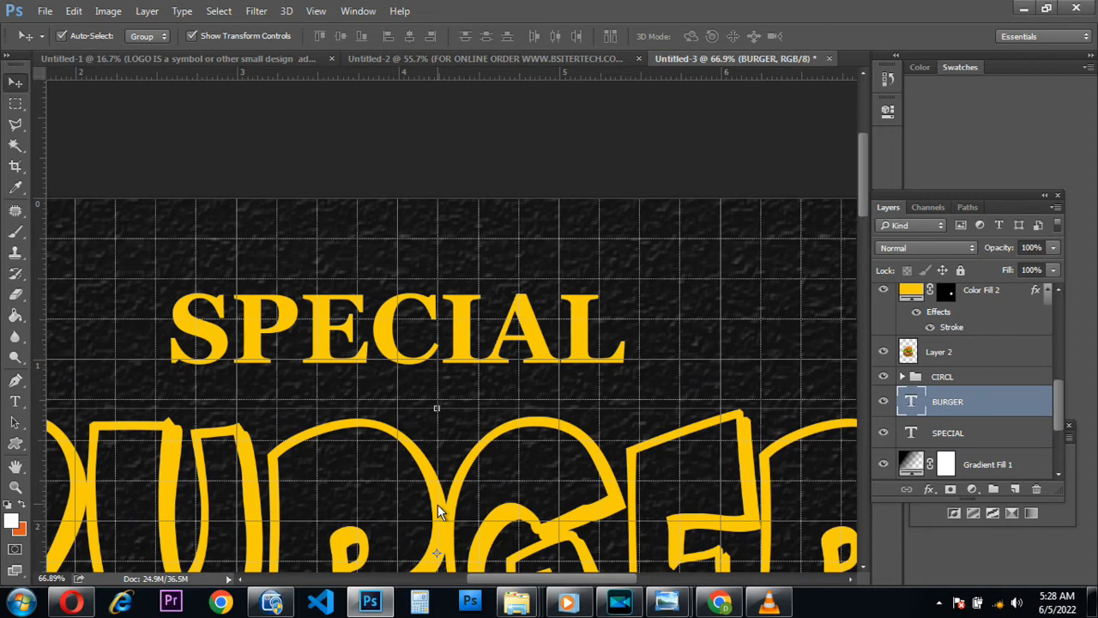
{"action": "left_click_drag", "start_coordinate": [438, 504], "coordinate": [419, 504]}
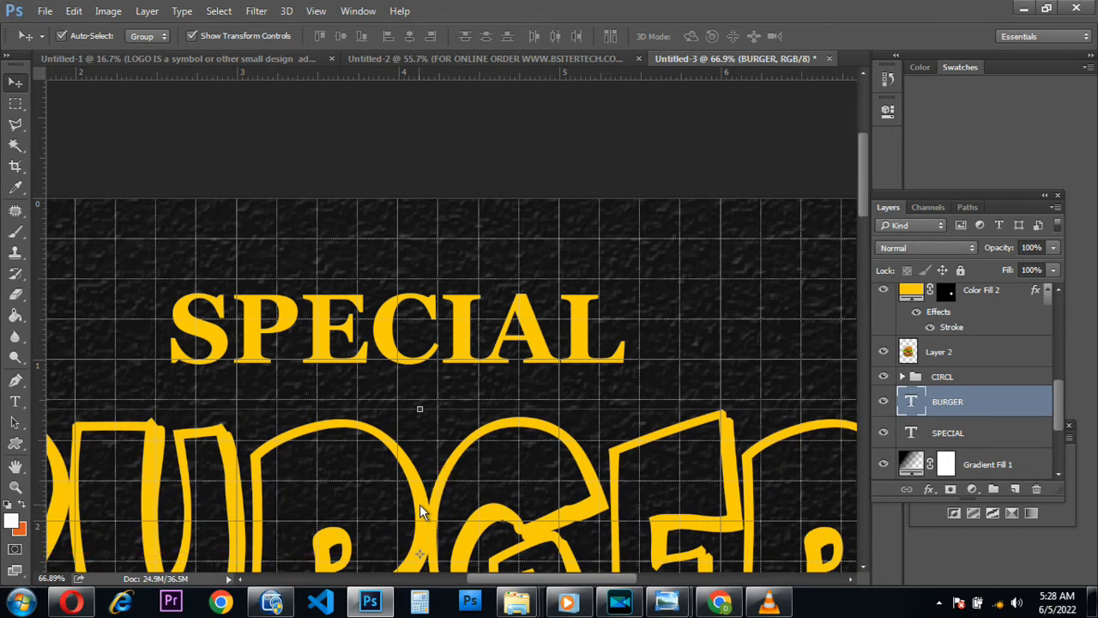
{"action": "key", "text": "Left"}
{"action": "key", "text": "Left"}
{"action": "key", "text": "Left"}
{"action": "key", "text": "Left"}
{"action": "key", "text": "Left"}
{"action": "key", "text": "Left"}
{"action": "key", "text": "Left"}
{"action": "key", "text": "Left"}
{"action": "key", "text": "Left"}
{"action": "key", "text": "Left"}
{"action": "key", "text": "Left"}
{"action": "key", "text": "Left"}
{"action": "key", "text": "Left"}
{"action": "key", "text": "Left"}
{"action": "key", "text": "Left"}
{"action": "key", "text": "Left"}
{"action": "key", "text": "Left"}
{"action": "key", "text": "Left"}
{"action": "key", "text": "Left"}
{"action": "key", "text": "Left"}
{"action": "key", "text": "Left"}
{"action": "key", "text": "Left"}
{"action": "key", "text": "Left"}
{"action": "key", "text": "Left"}
{"action": "key", "text": "Left"}
{"action": "key", "text": "Left"}
{"action": "key", "text": "Left"}
{"action": "key", "text": "Left"}
{"action": "key", "text": "Left"}
{"action": "key", "text": "Left"}
{"action": "key", "text": "Left"}
{"action": "key", "text": "Left"}
{"action": "key", "text": "Left"}
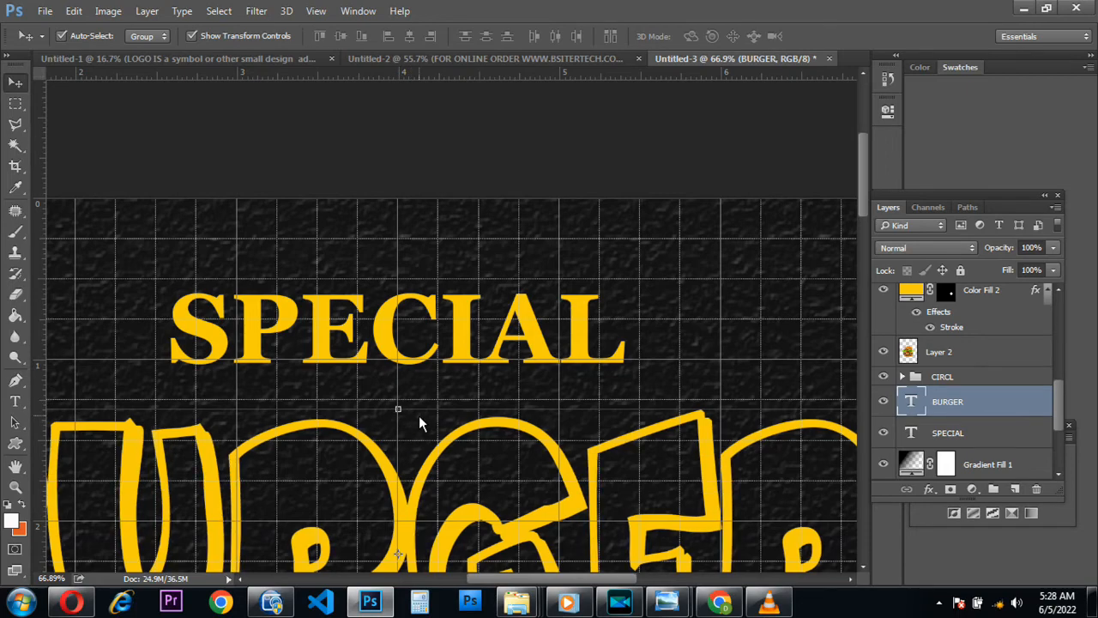
- Nudge the CIRCL group to the left until its centre lines up with the 4-inch vertical grid line
{"action": "scroll", "coordinate": [409, 425], "scroll_direction": "down", "scroll_amount": 5}
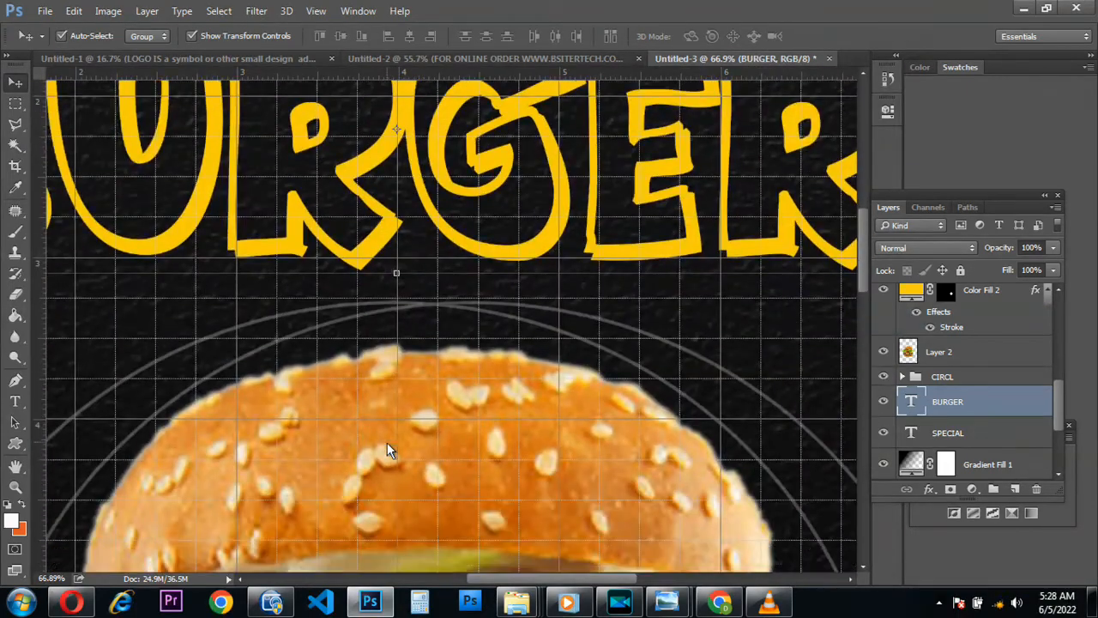
{"action": "left_click", "coordinate": [423, 303]}
{"action": "left_click", "coordinate": [461, 399]}
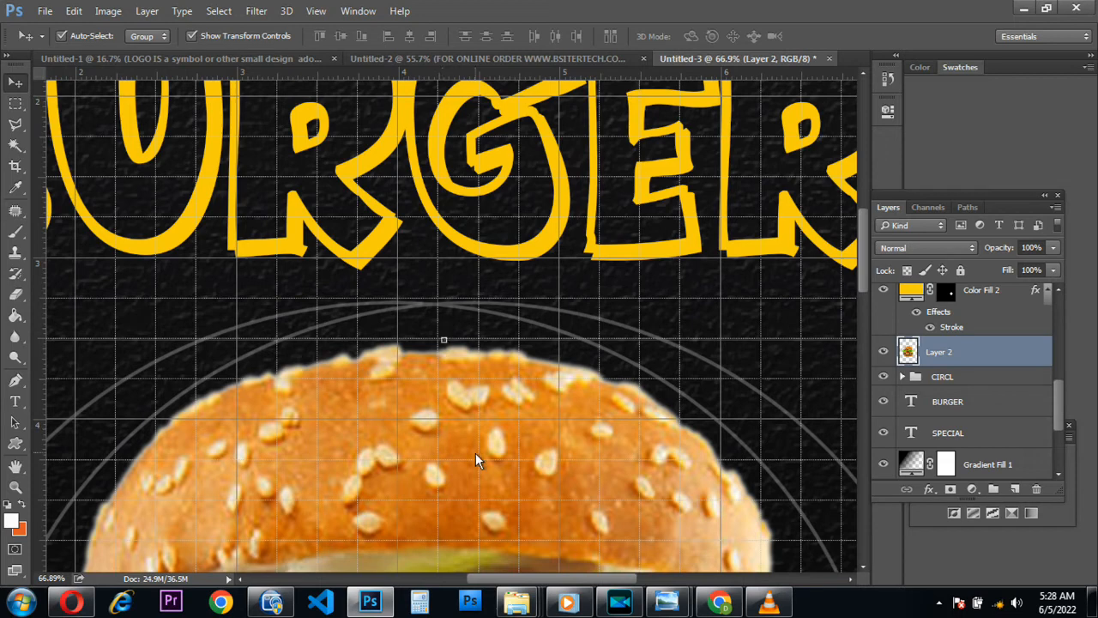
{"action": "left_click", "coordinate": [437, 230]}
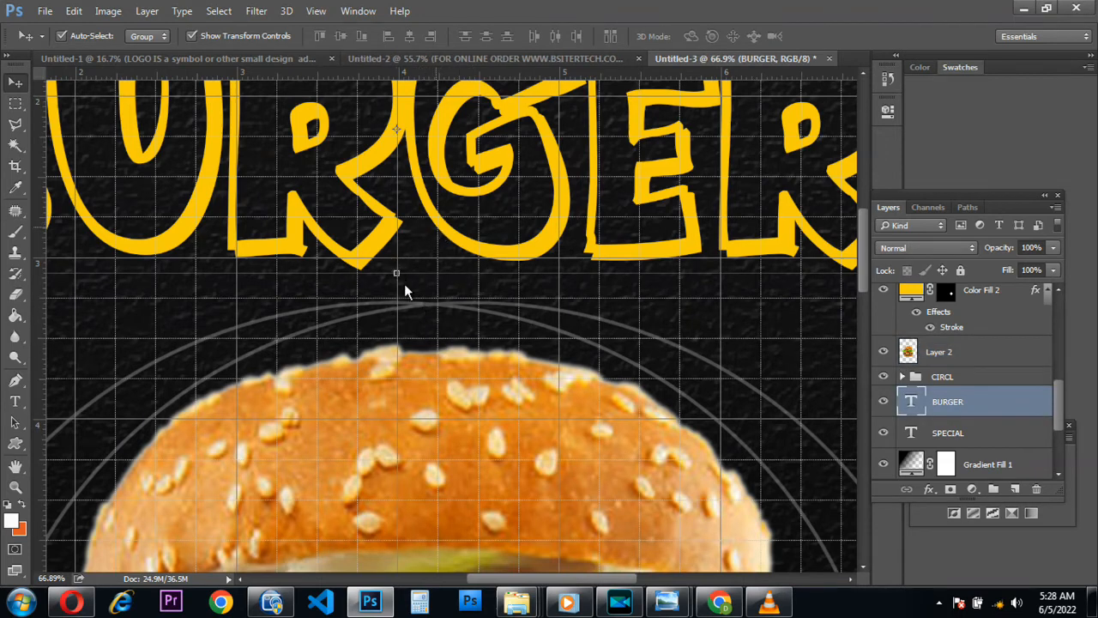
{"action": "left_click", "coordinate": [420, 305]}
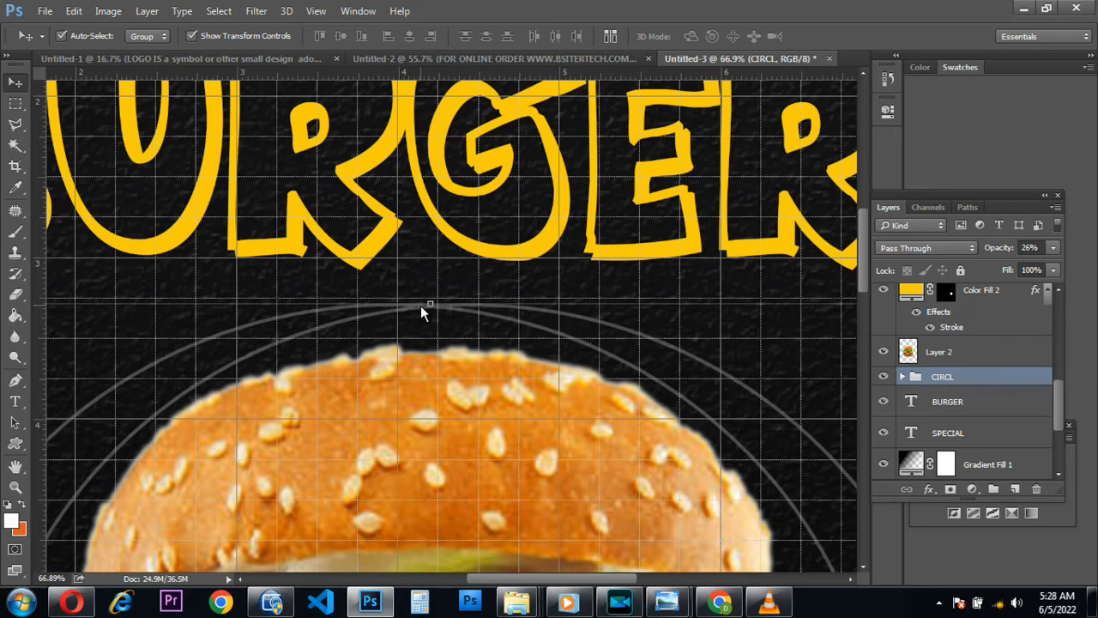
{"action": "key", "text": "Left"}
{"action": "key", "text": "Left"}
{"action": "key", "text": "Left"}
{"action": "key", "text": "Left"}
{"action": "key", "text": "Left"}
{"action": "key", "text": "Left"}
{"action": "key", "text": "Left"}
{"action": "key", "text": "Left"}
{"action": "key", "text": "Left"}
{"action": "key", "text": "Left"}
{"action": "key", "text": "Left"}
{"action": "key", "text": "Left"}
{"action": "key", "text": "Left"}
{"action": "key", "text": "Left"}
{"action": "key", "text": "Left"}
{"action": "key", "text": "Left"}
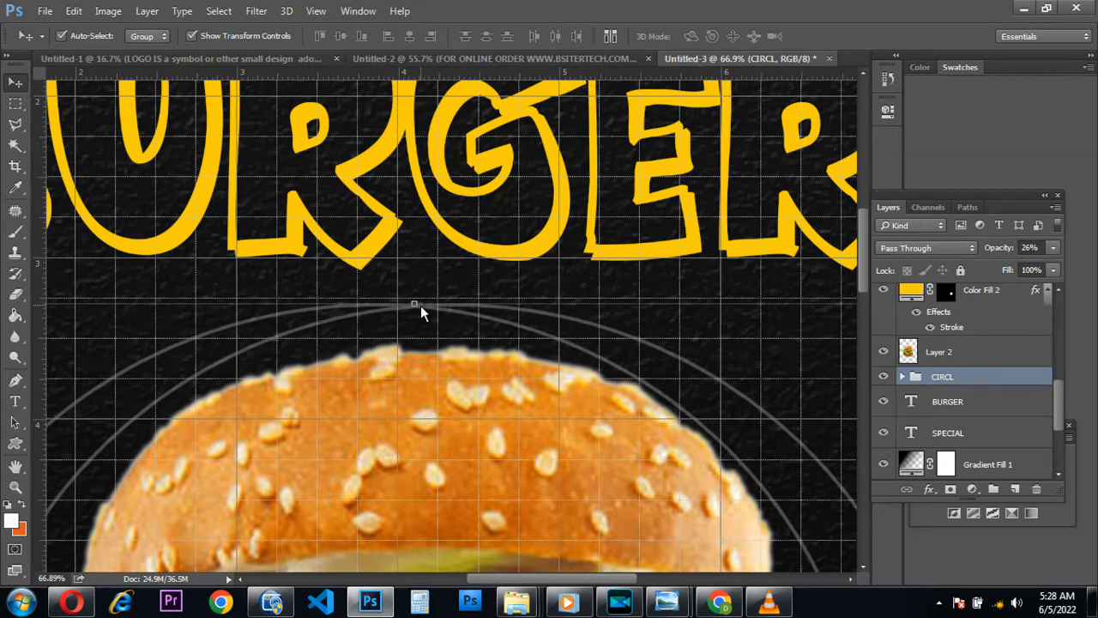
{"action": "key", "text": "Left"}
{"action": "key", "text": "Left"}
{"action": "key", "text": "Left"}
{"action": "key", "text": "Left"}
{"action": "key", "text": "Left"}
{"action": "key", "text": "Left"}
{"action": "key", "text": "Left"}
{"action": "key", "text": "Left"}
{"action": "key", "text": "Left"}
{"action": "key", "text": "Left"}
{"action": "key", "text": "Left"}
{"action": "key", "text": "Left"}
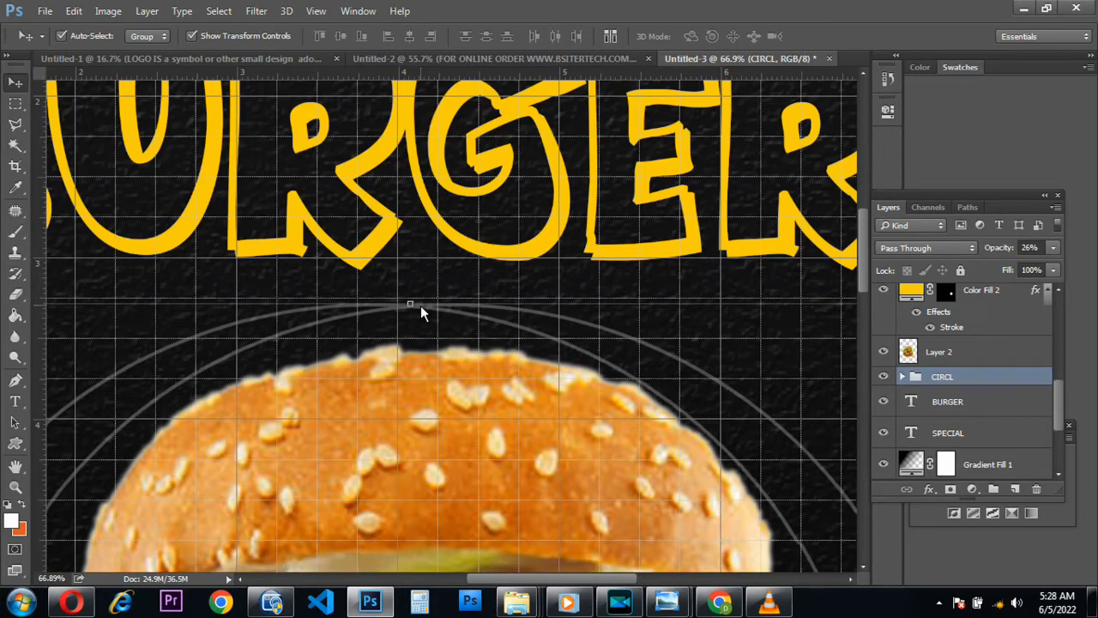
{"action": "key", "text": "Left"}
{"action": "key", "text": "Left"}
{"action": "key", "text": "Left"}
{"action": "key", "text": "Left"}
{"action": "key", "text": "Left"}
{"action": "key", "text": "Left"}
{"action": "key", "text": "Left"}
{"action": "key", "text": "Left"}
{"action": "key", "text": "Left"}
{"action": "key", "text": "Left"}
{"action": "key", "text": "Left"}
{"action": "key", "text": "Left"}
{"action": "key", "text": "Left"}
{"action": "key", "text": "Left"}
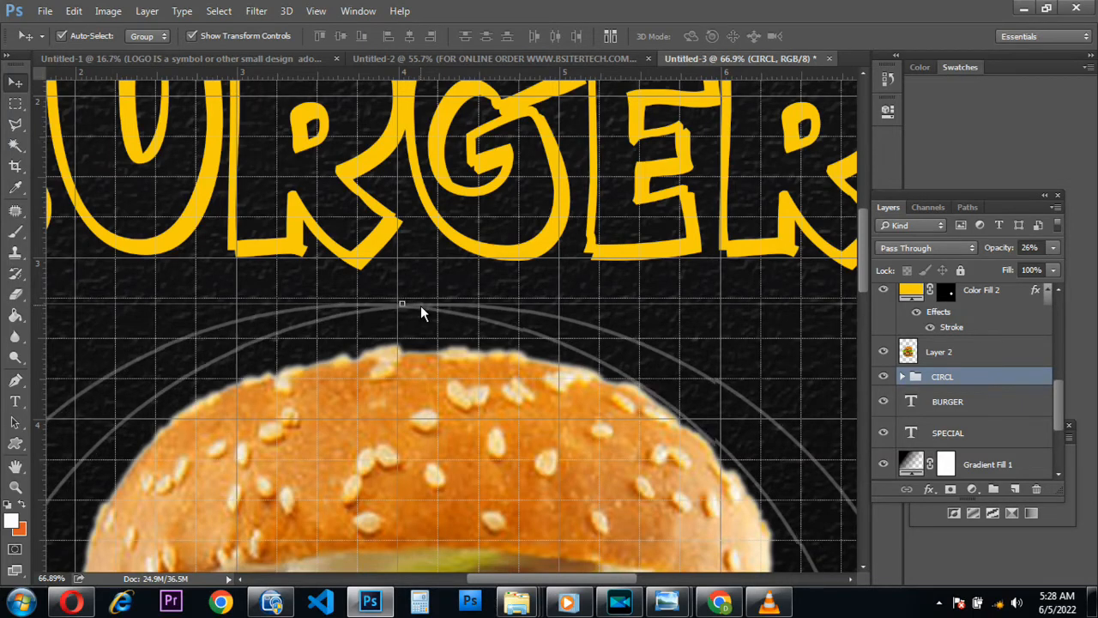
{"action": "key", "text": "Left"}
{"action": "key", "text": "Left"}
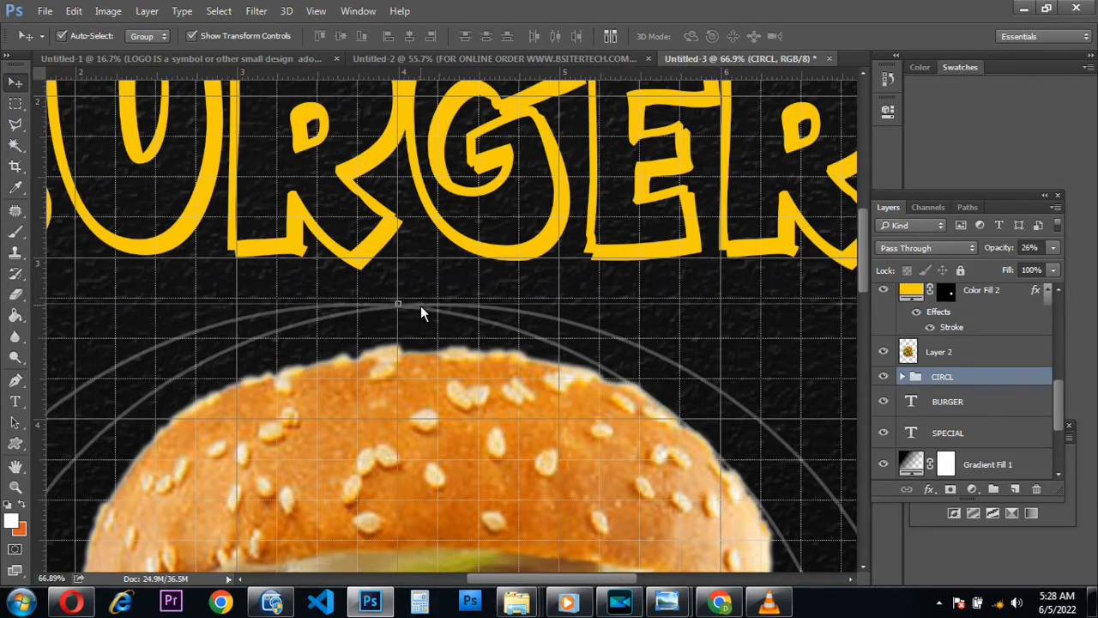
- Raise the CIRCL group slightly so its top comes close to the horizontal grid line below the BURGER title
{"action": "key", "text": "Up"}
{"action": "key", "text": "Up"}
{"action": "key", "text": "Up"}
{"action": "key", "text": "Up"}
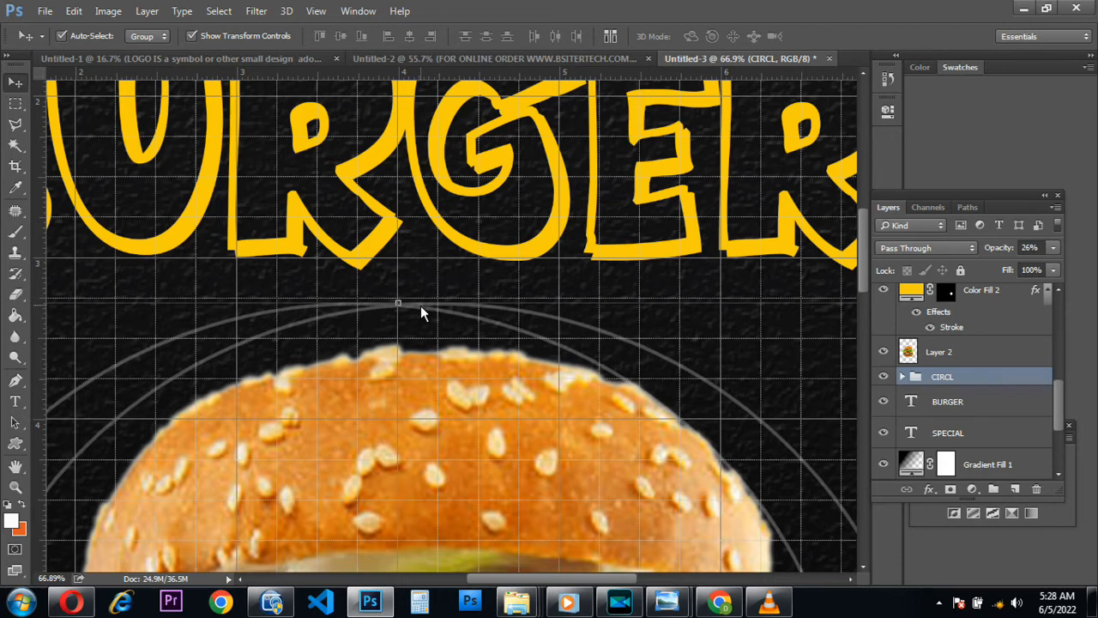
{"action": "key", "text": "Up"}
{"action": "key", "text": "Up"}
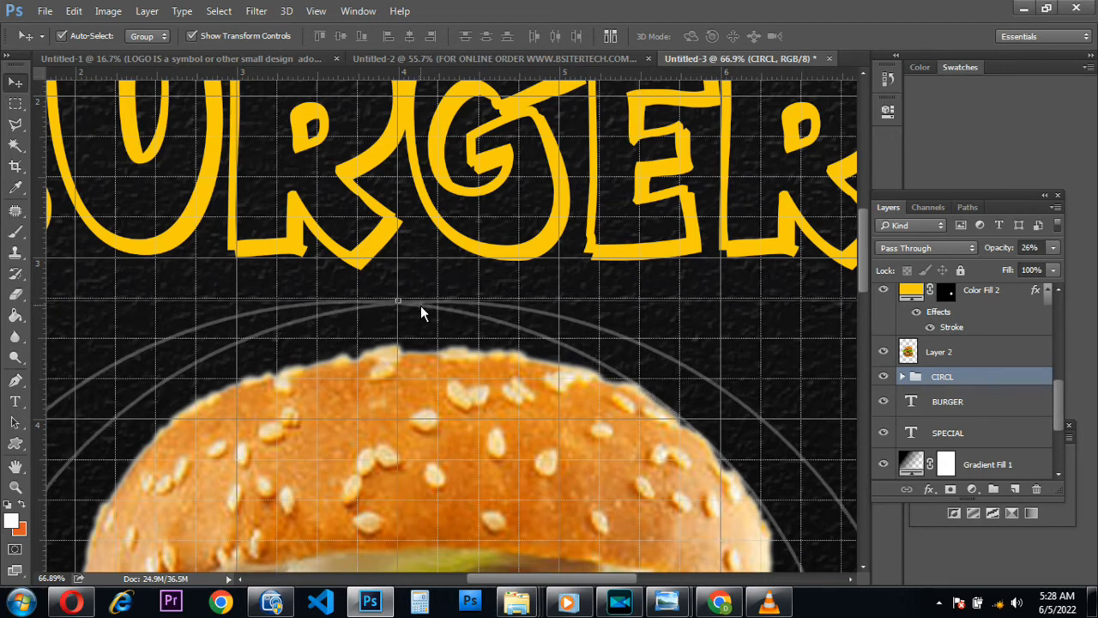
- Nudge the burger photo to the left until its centre sits on the 4-inch vertical grid line
{"action": "left_click", "coordinate": [453, 381]}
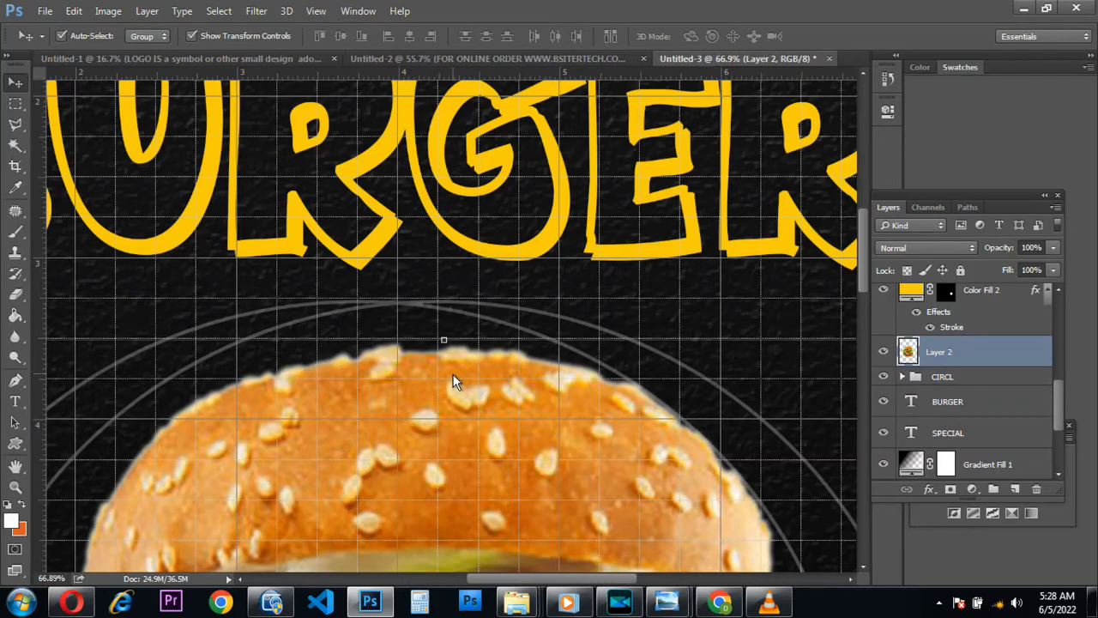
{"action": "key", "text": "Left"}
{"action": "key", "text": "Left"}
{"action": "key", "text": "Left"}
{"action": "key", "text": "Left"}
{"action": "key", "text": "Left"}
{"action": "key", "text": "Left"}
{"action": "key", "text": "Left"}
{"action": "key", "text": "Left"}
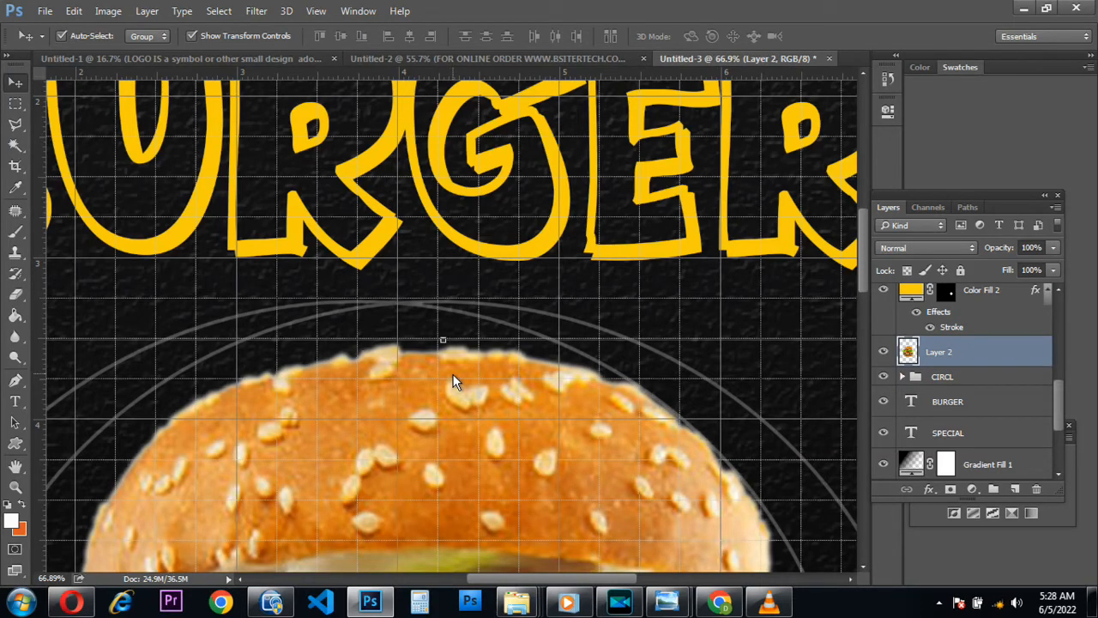
{"action": "key", "text": "Left"}
{"action": "key", "text": "Left"}
{"action": "key", "text": "Left"}
{"action": "key", "text": "Left"}
{"action": "key", "text": "Left"}
{"action": "key", "text": "Left"}
{"action": "key", "text": "Left"}
{"action": "key", "text": "Left"}
{"action": "key", "text": "Left"}
{"action": "key", "text": "Left"}
{"action": "key", "text": "Left"}
{"action": "key", "text": "Left"}
{"action": "key", "text": "Left"}
{"action": "key", "text": "Left"}
{"action": "key", "text": "Left"}
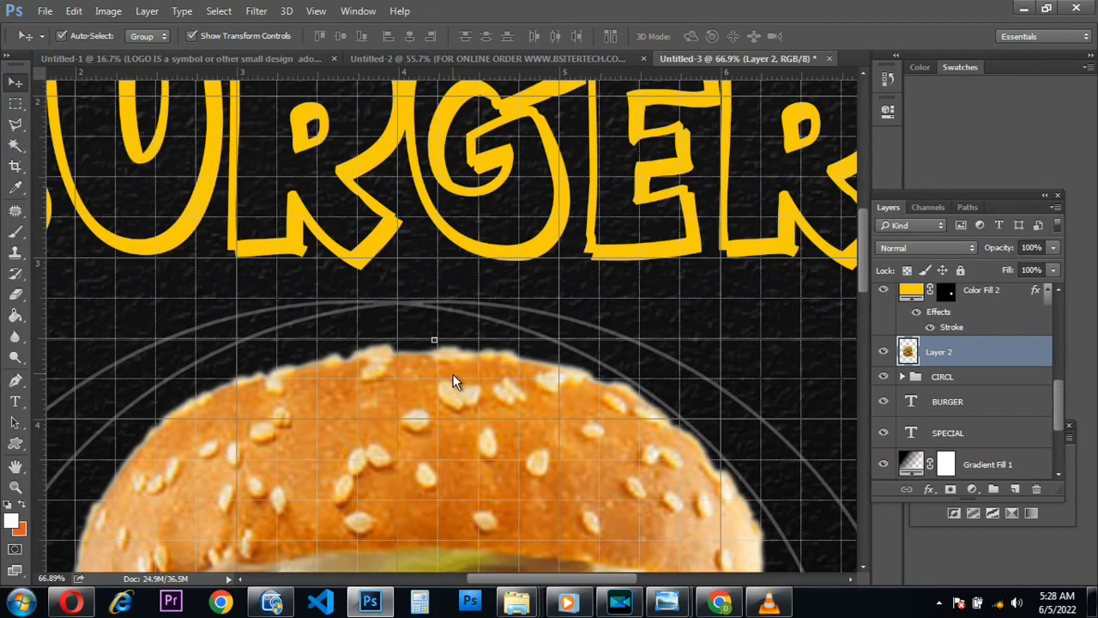
{"action": "key", "text": "Left"}
{"action": "key", "text": "Left"}
{"action": "key", "text": "Left"}
{"action": "key", "text": "Left"}
{"action": "key", "text": "Left"}
{"action": "key", "text": "Left"}
{"action": "key", "text": "Left"}
{"action": "key", "text": "Left"}
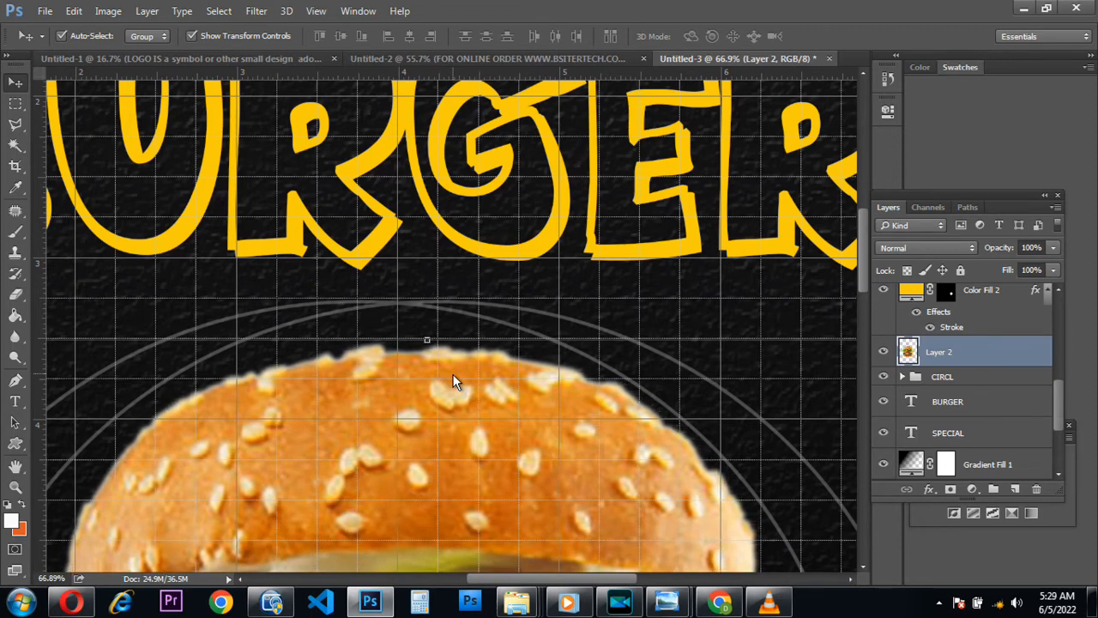
{"action": "key", "text": "Left"}
{"action": "key", "text": "Left"}
{"action": "key", "text": "Left"}
{"action": "key", "text": "Left"}
{"action": "key", "text": "Left"}
{"action": "key", "text": "Left"}
{"action": "key", "text": "Left"}
{"action": "key", "text": "Left"}
{"action": "key", "text": "Left"}
{"action": "key", "text": "Left"}
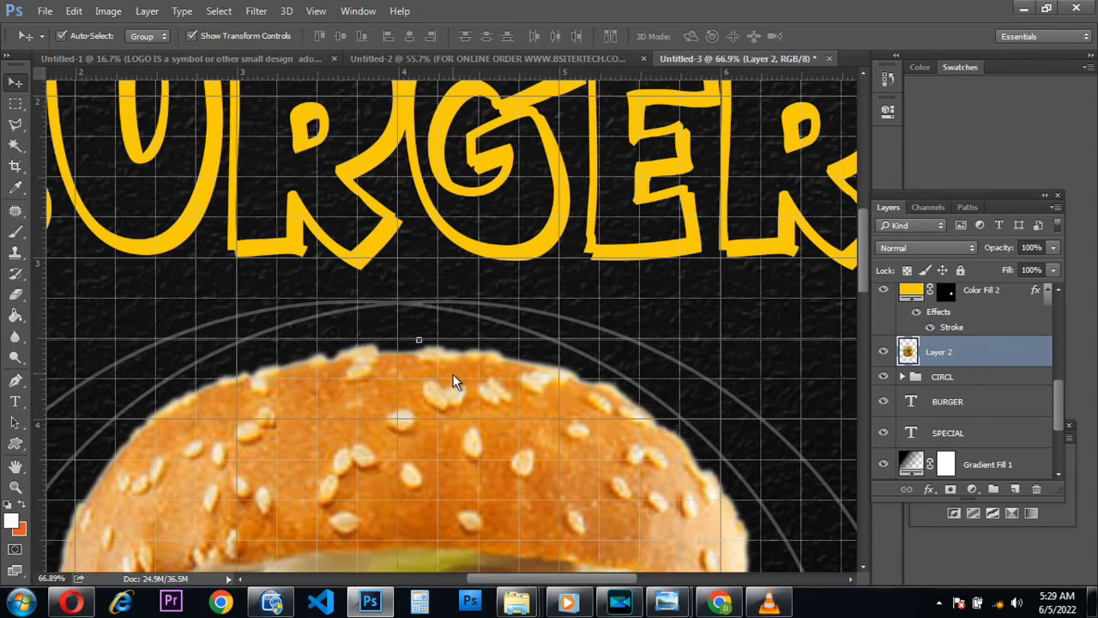
{"action": "key", "text": "Left"}
{"action": "key", "text": "Left"}
{"action": "key", "text": "Left"}
{"action": "key", "text": "Left"}
{"action": "key", "text": "Left"}
{"action": "key", "text": "Left"}
{"action": "key", "text": "Left"}
{"action": "key", "text": "Left"}
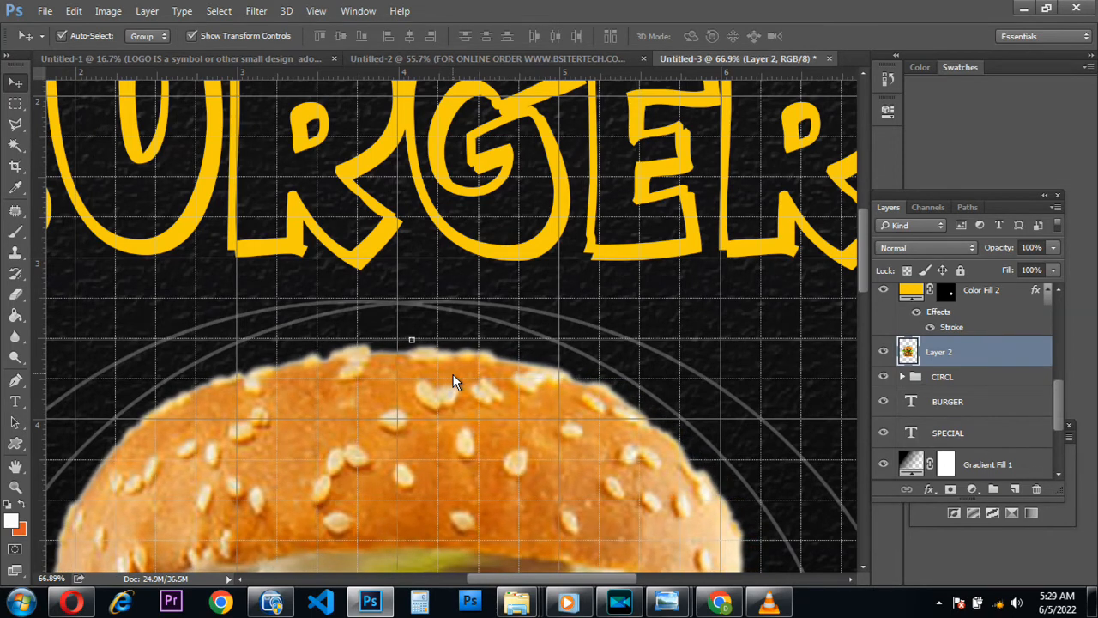
{"action": "key", "text": "Left"}
{"action": "key", "text": "Left"}
{"action": "key", "text": "Left"}
{"action": "key", "text": "Left"}
{"action": "key", "text": "Left"}
{"action": "key", "text": "Left"}
{"action": "key", "text": "Left"}
{"action": "key", "text": "Left"}
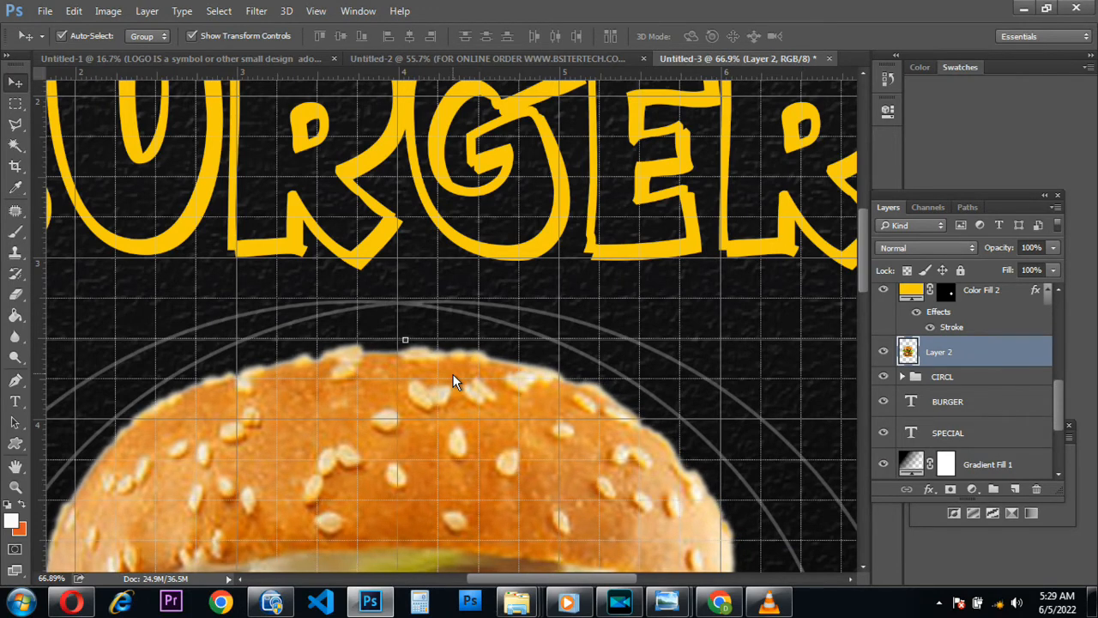
{"action": "key", "text": "Left"}
{"action": "key", "text": "Left"}
{"action": "key", "text": "Left"}
{"action": "key", "text": "Left"}
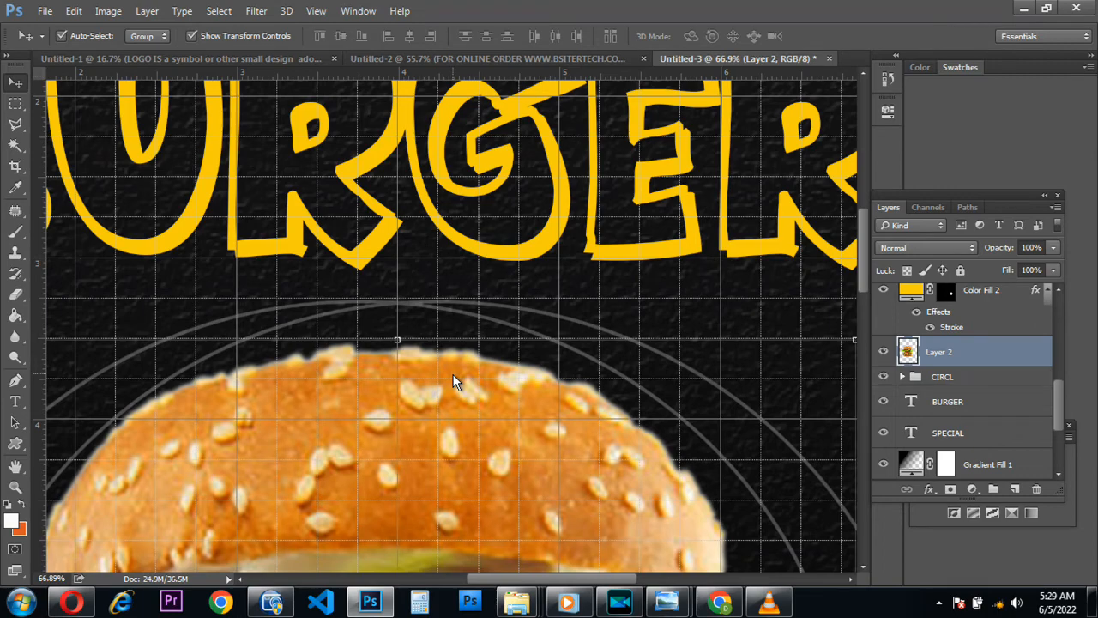
- Check the whole flyer's centring with the grid hidden, and turn the grid back on
{"action": "scroll", "coordinate": [308, 525], "scroll_direction": "right", "scroll_amount": 3}
{"action": "scroll", "coordinate": [314, 488], "scroll_direction": "down", "scroll_amount": 3}
{"action": "scroll", "coordinate": [312, 484], "scroll_direction": "down", "scroll_amount": 9}
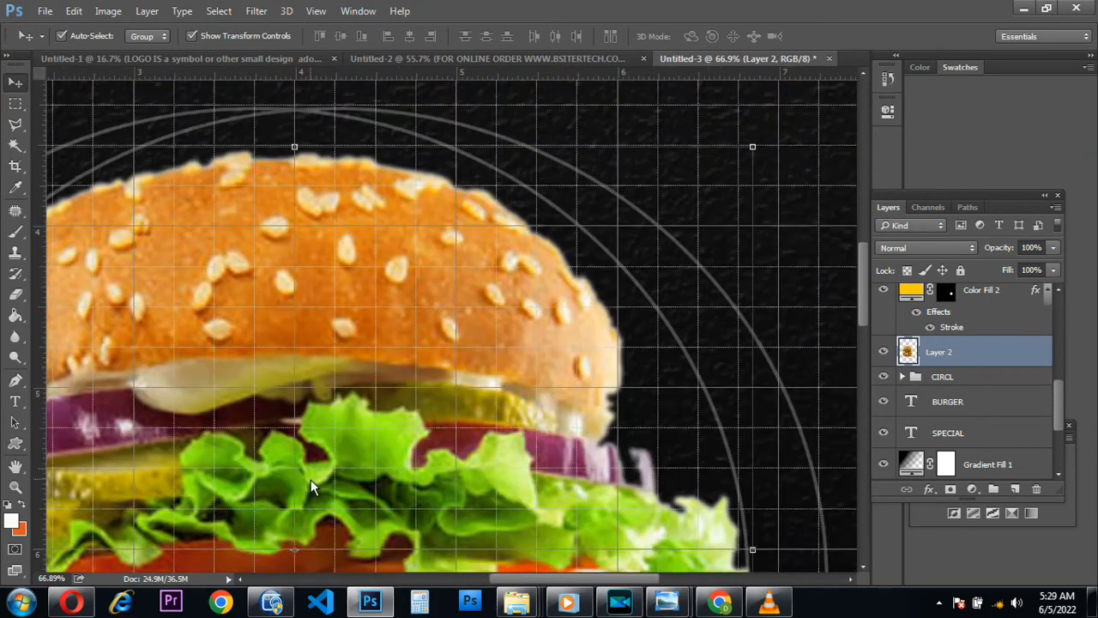
{"action": "scroll", "coordinate": [304, 502], "scroll_direction": "down", "scroll_amount": 1, "text": "alt"}
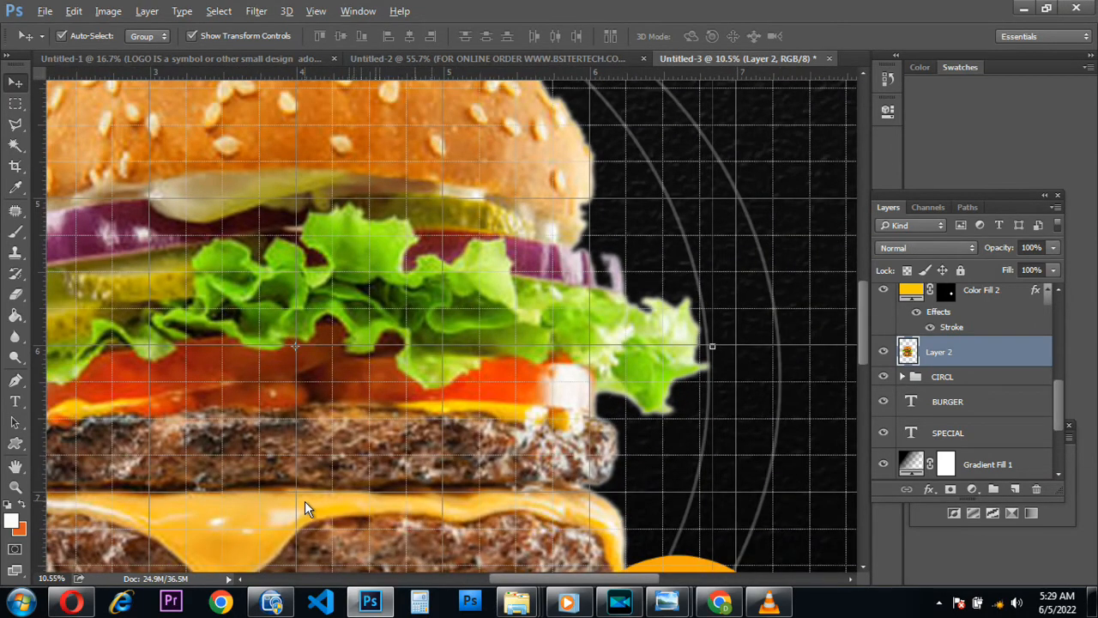
{"action": "scroll", "coordinate": [304, 501], "scroll_direction": "down", "scroll_amount": 20, "text": "alt"}
{"action": "scroll", "coordinate": [386, 420], "scroll_direction": "up", "scroll_amount": 9, "text": "alt"}
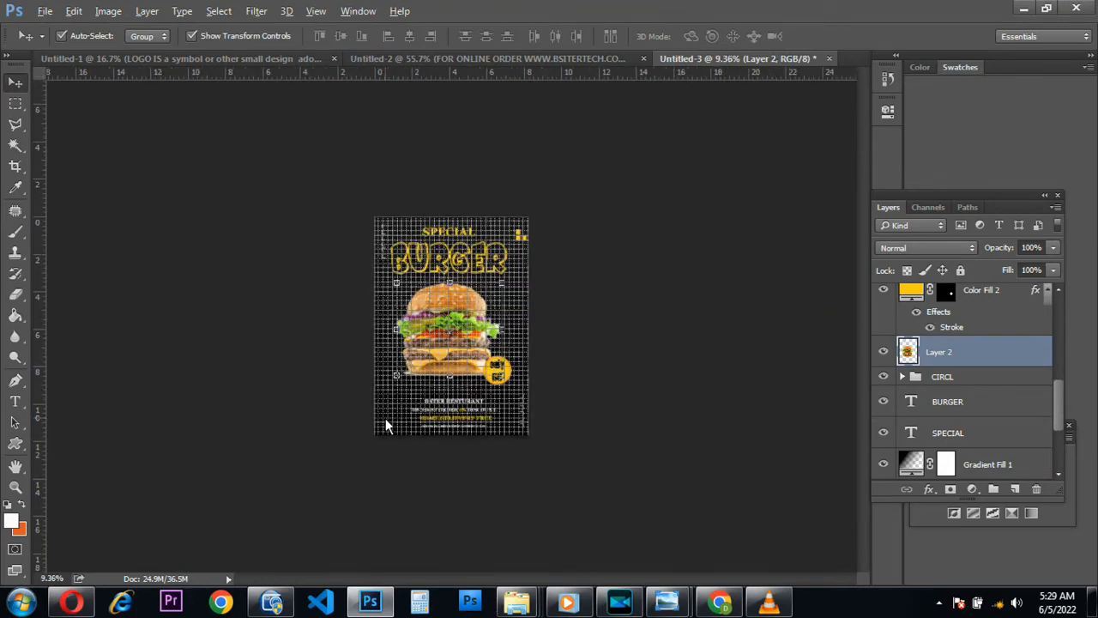
{"action": "key", "text": "ctrl+apostrophe"}
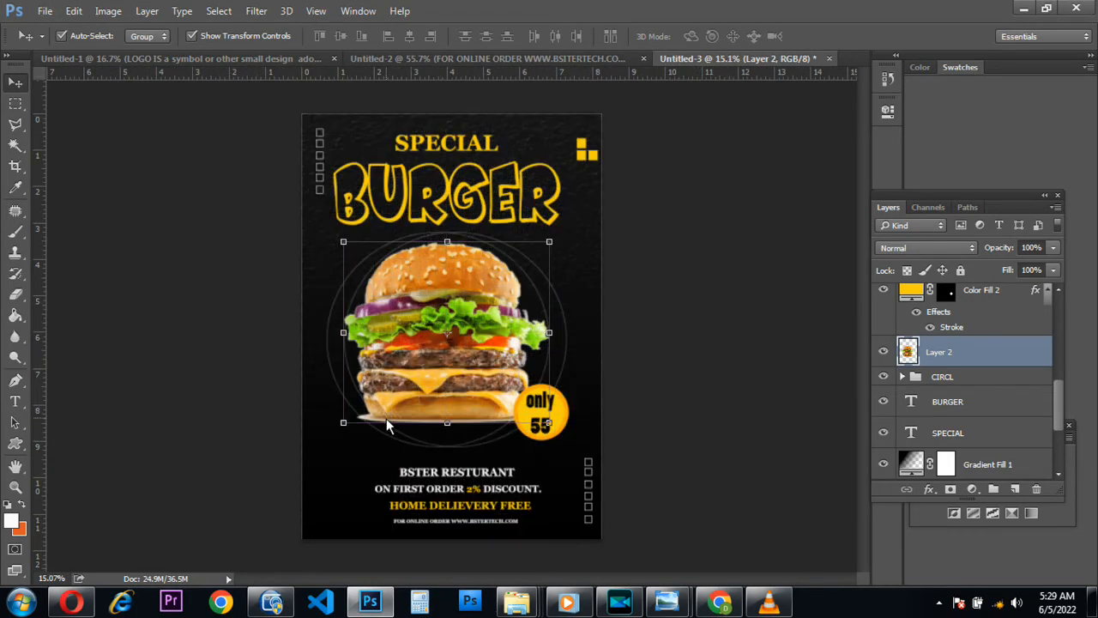
{"action": "key", "text": "ctrl"}
{"action": "key", "text": "ctrl"}
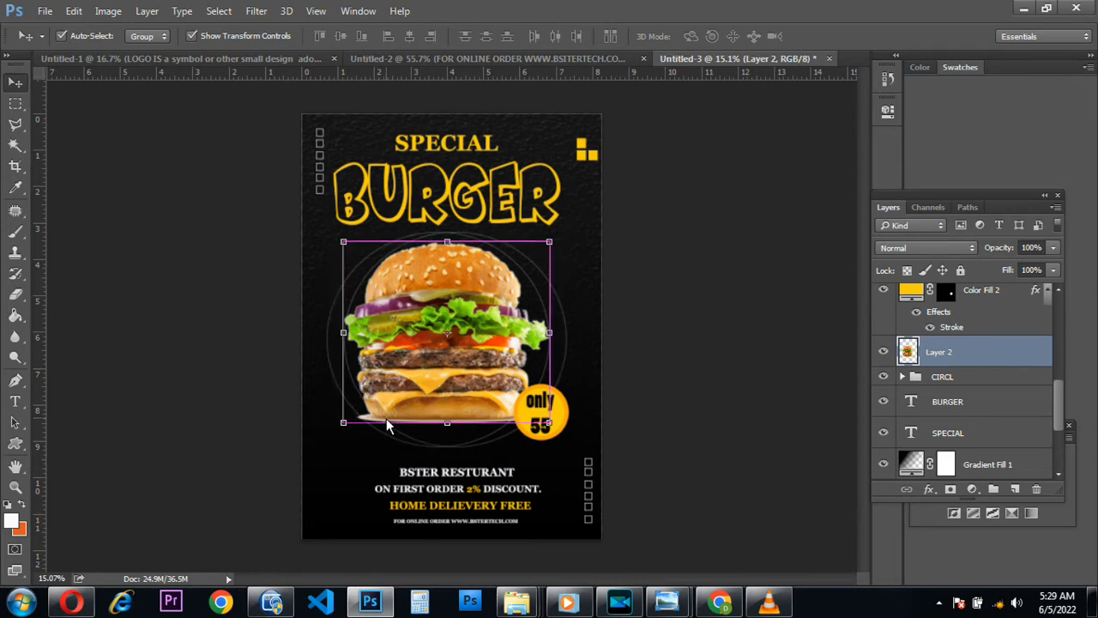
{"action": "key", "text": "ctrl+apostrophe"}
- Move the BSTER RESTURANT line to the left until its centre sits on the 4-inch vertical grid line
{"action": "scroll", "coordinate": [493, 477], "scroll_direction": "up", "scroll_amount": 3}
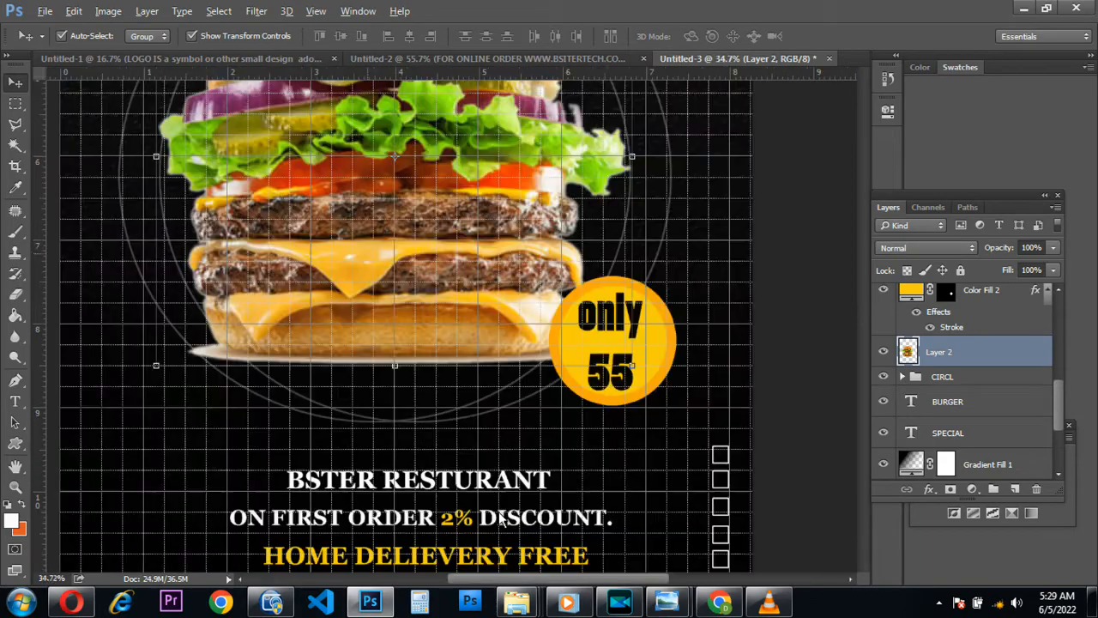
{"action": "scroll", "coordinate": [459, 513], "scroll_direction": "up", "scroll_amount": 3}
{"action": "left_click", "coordinate": [306, 280]}
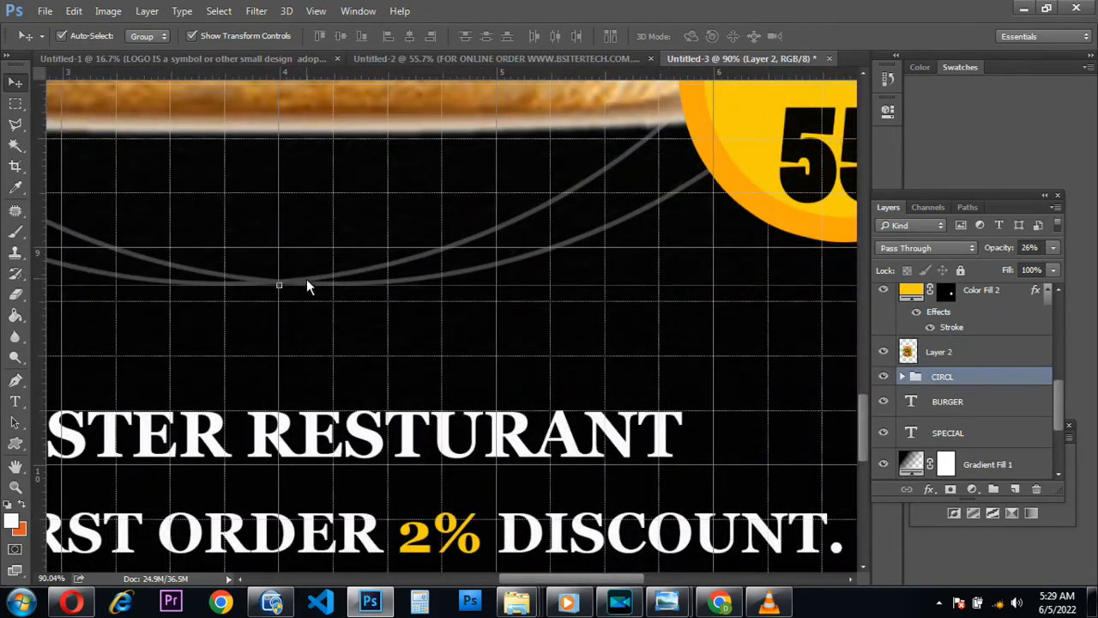
{"action": "scroll", "coordinate": [296, 335], "scroll_direction": "down", "scroll_amount": 3}
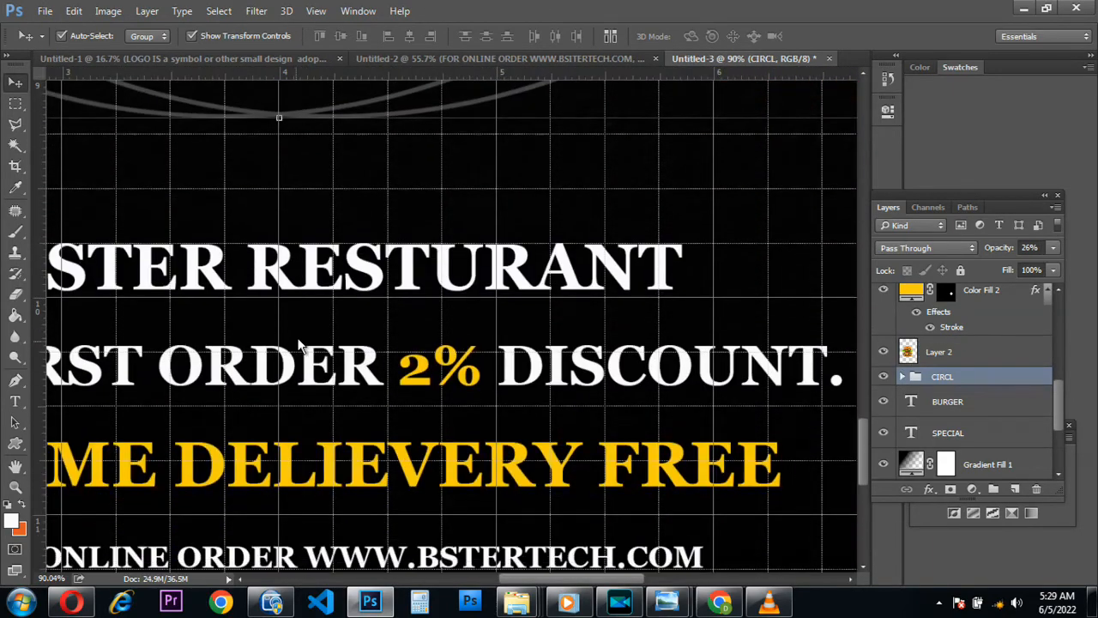
{"action": "left_click", "coordinate": [318, 277]}
{"action": "left_click_drag", "start_coordinate": [309, 279], "coordinate": [247, 277]}
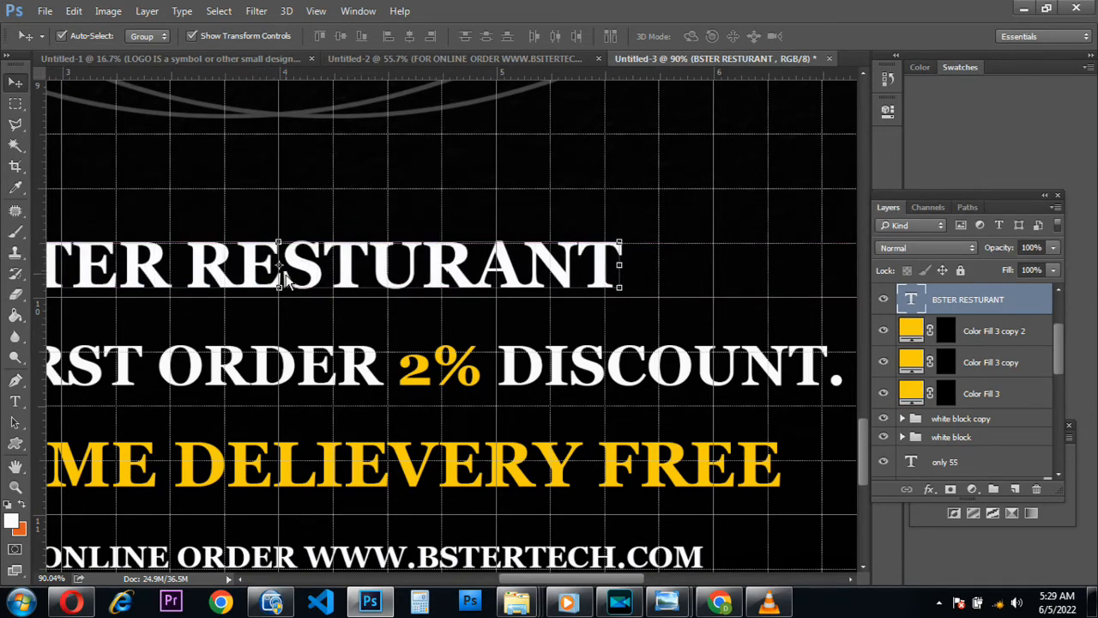
- Shift the ON FIRST ORDER 2% DISCOUNT. line to the left until its centre meets the 4-inch vertical grid line
{"action": "left_click", "coordinate": [364, 366]}
{"action": "left_click_drag", "start_coordinate": [352, 368], "coordinate": [300, 365]}
{"action": "key", "text": "Left"}
{"action": "key", "text": "Left"}
{"action": "key", "text": "Left"}
{"action": "key", "text": "Left"}
{"action": "key", "text": "Left"}
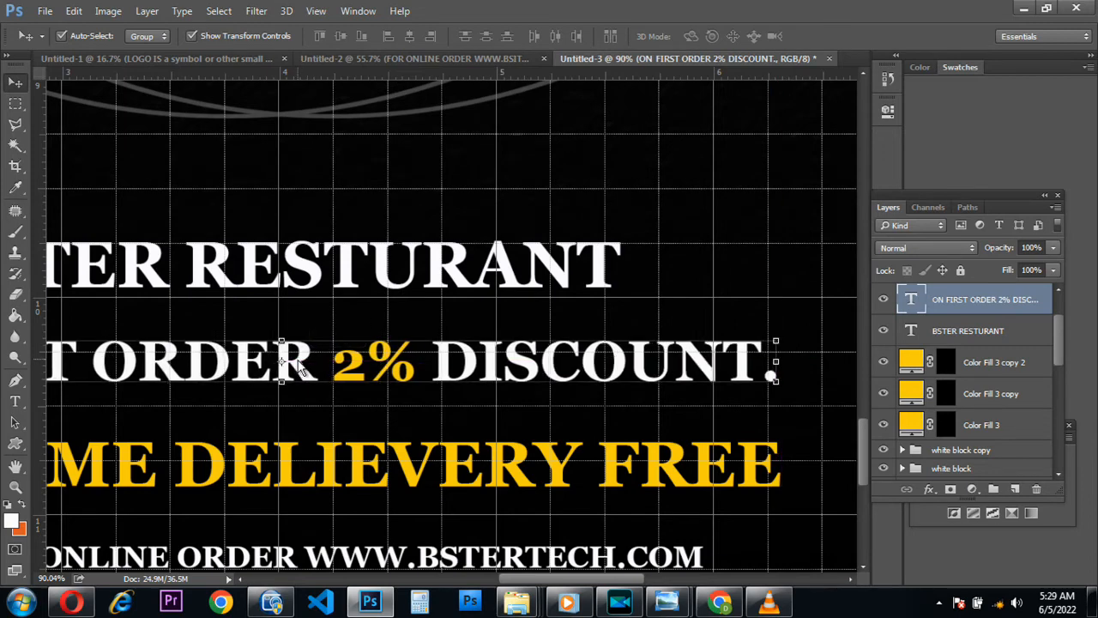
- Raise the ON FIRST ORDER 2% DISCOUNT. line slightly to tighten its gap below BSTER RESTURANT
{"action": "key", "text": "Up"}
{"action": "key", "text": "Up"}
{"action": "key", "text": "Up"}
{"action": "key", "text": "Up"}
{"action": "key", "text": "Up"}
{"action": "key", "text": "Up"}
{"action": "key", "text": "Up"}
{"action": "key", "text": "Up"}
{"action": "key", "text": "Up"}
{"action": "key", "text": "Up"}
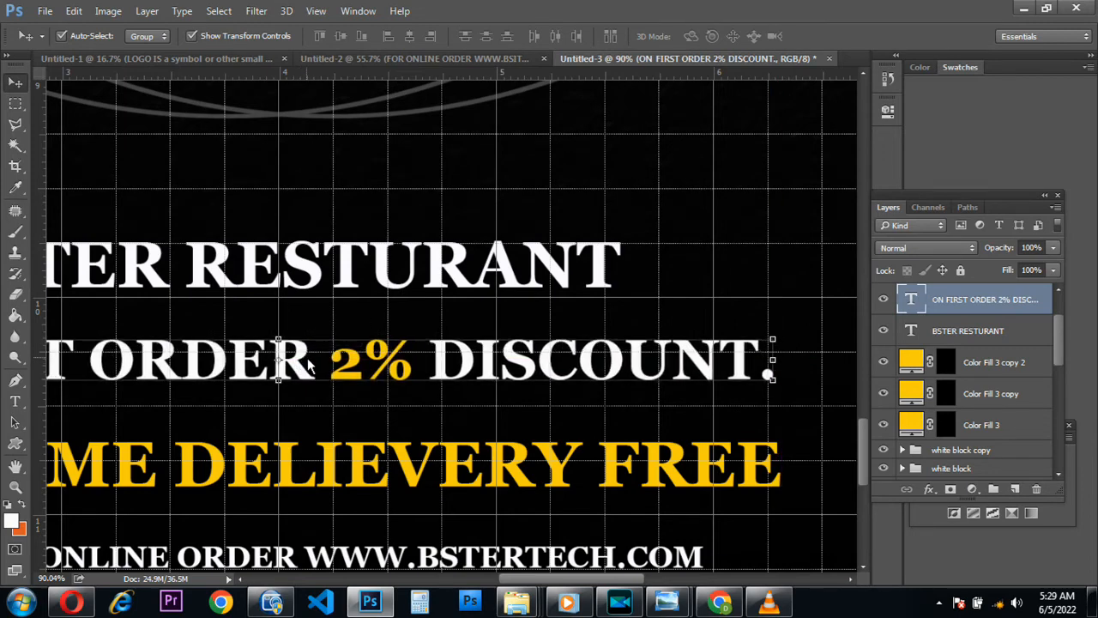
- Centre the HOME DELIEVERY FREE line on the 4-inch vertical grid line and raise it closer to the discount line
{"action": "scroll", "coordinate": [334, 386], "scroll_direction": "down", "scroll_amount": 3}
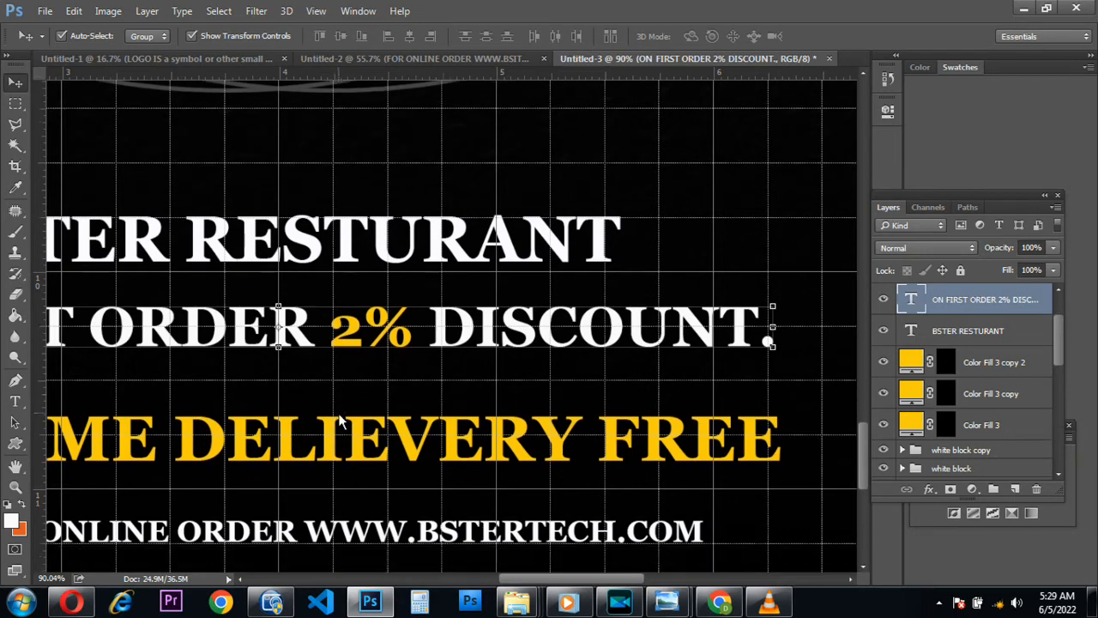
{"action": "left_click", "coordinate": [354, 414]}
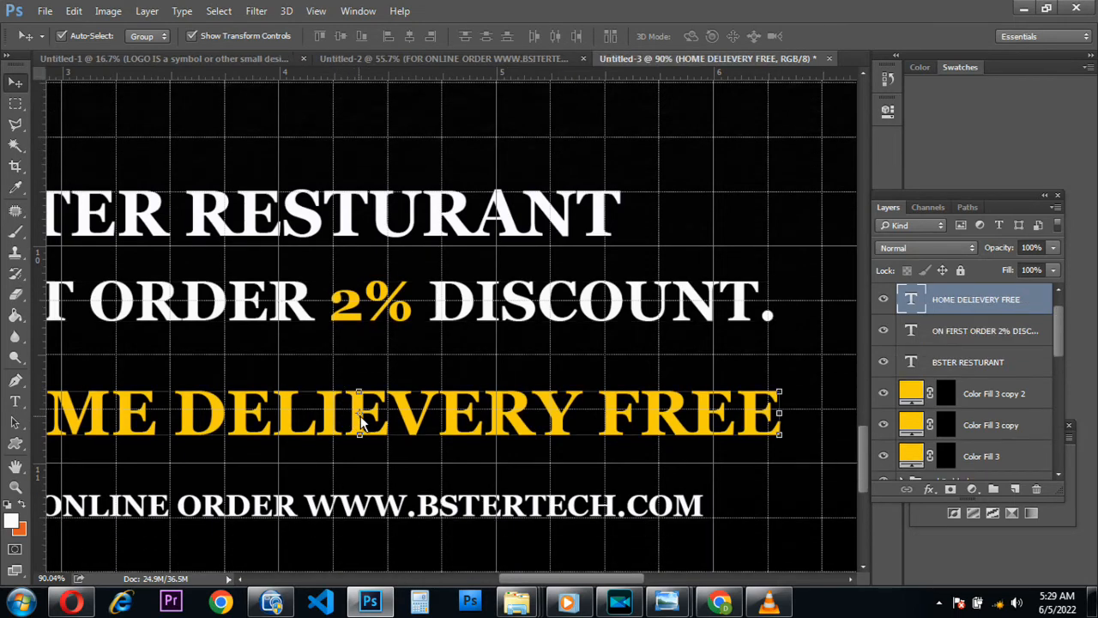
{"action": "left_click_drag", "start_coordinate": [387, 409], "coordinate": [339, 407]}
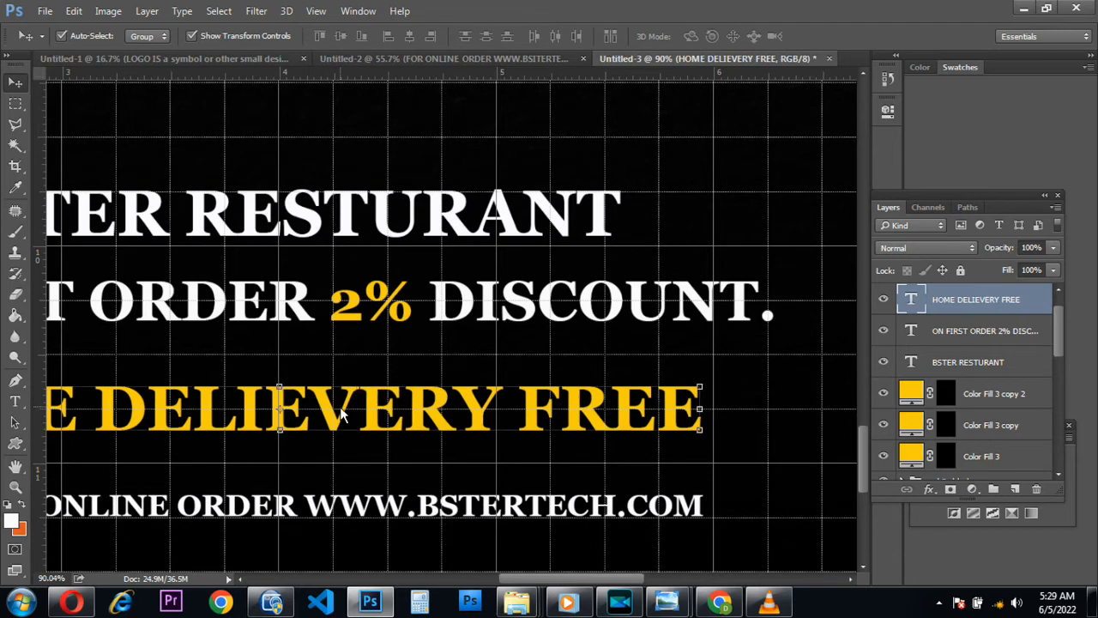
{"action": "key", "text": "Up"}
{"action": "key", "text": "Up"}
{"action": "key", "text": "Up"}
{"action": "key", "text": "Up"}
{"action": "key", "text": "Up"}
{"action": "key", "text": "Up"}
{"action": "key", "text": "Up"}
{"action": "key", "text": "Up"}
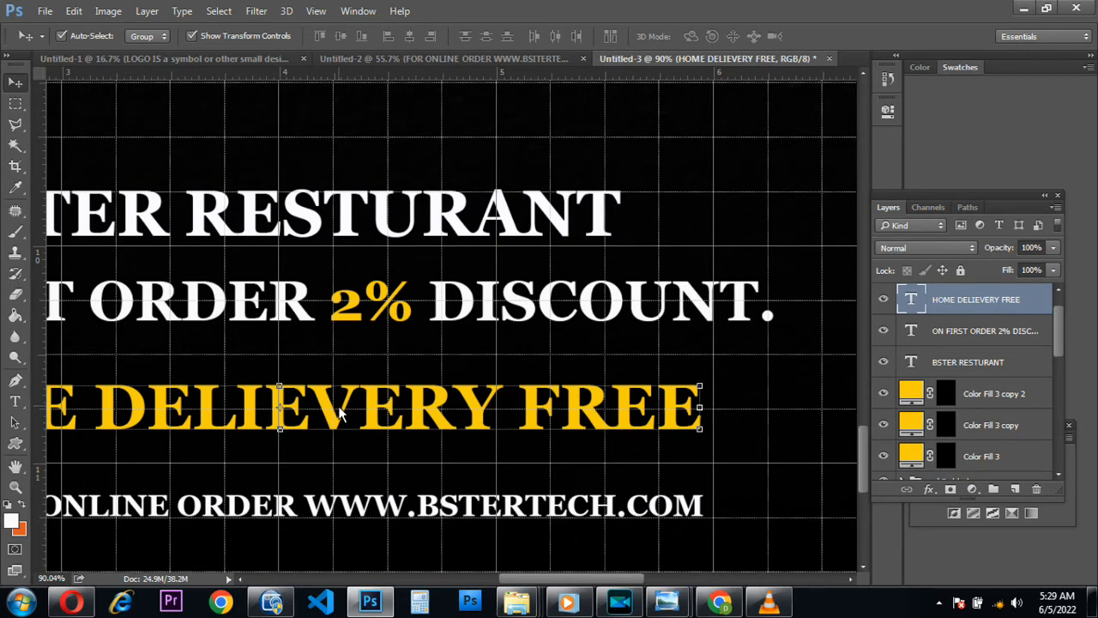
{"action": "key", "text": "Up"}
{"action": "key", "text": "Up"}
{"action": "key", "text": "Up"}
{"action": "key", "text": "Up"}
{"action": "key", "text": "Up"}
{"action": "key", "text": "Up"}
{"action": "key", "text": "Up"}
{"action": "key", "text": "Up"}
{"action": "key", "text": "Up"}
{"action": "key", "text": "Up"}
{"action": "key", "text": "Up"}
{"action": "key", "text": "Up"}
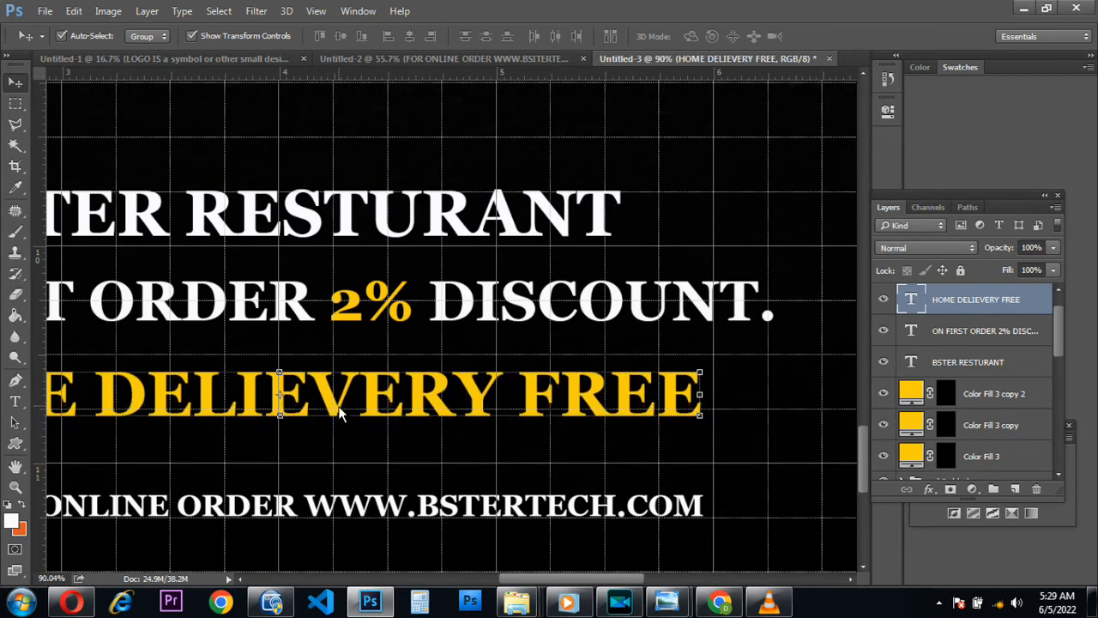
{"action": "scroll", "coordinate": [339, 409], "scroll_direction": "down", "scroll_amount": 2}
{"action": "left_click", "coordinate": [384, 466]}
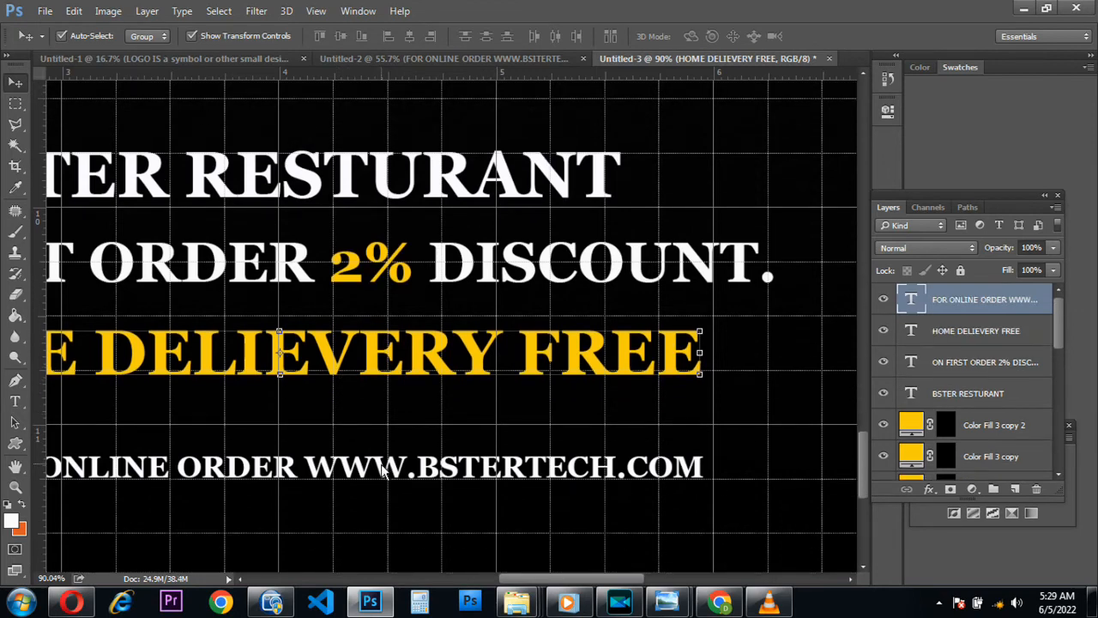
{"action": "key", "text": "Left"}
{"action": "key", "text": "Left"}
{"action": "key", "text": "Left"}
{"action": "key", "text": "Left"}
{"action": "key", "text": "Left"}
{"action": "key", "text": "Left"}
{"action": "key", "text": "Left"}
{"action": "key", "text": "Left"}
{"action": "key", "text": "Left"}
{"action": "key", "text": "Left"}
{"action": "key", "text": "Left"}
{"action": "key", "text": "Left"}
{"action": "key", "text": "Left"}
{"action": "key", "text": "Left"}
{"action": "key", "text": "Left"}
{"action": "key", "text": "Left"}
{"action": "key", "text": "Left"}
{"action": "key", "text": "Left"}
{"action": "key", "text": "Left"}
{"action": "key", "text": "Left"}
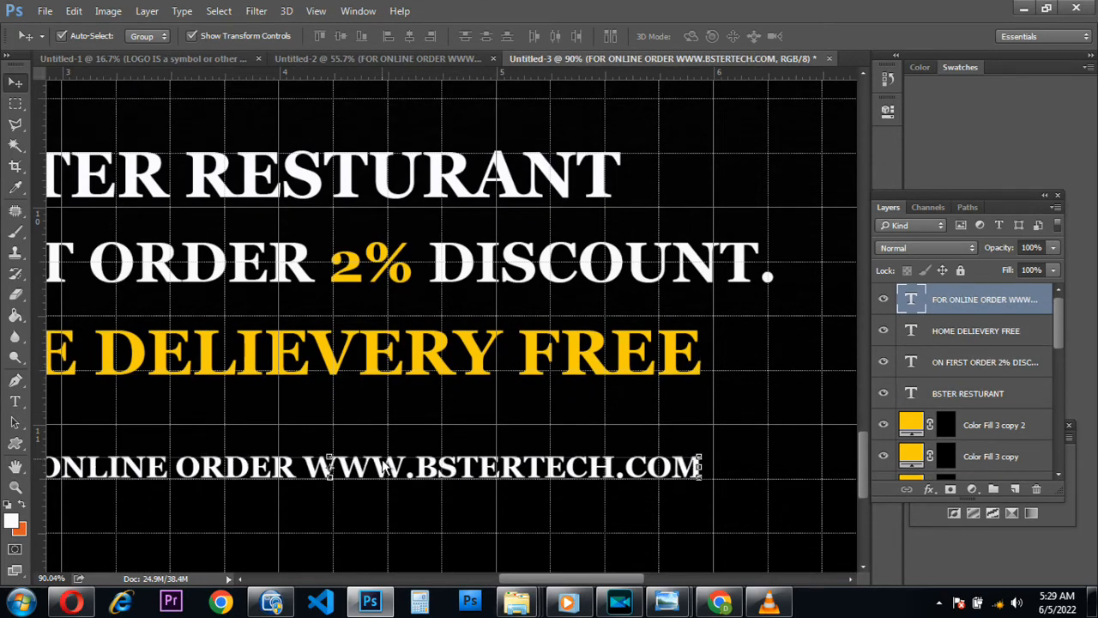
{"action": "key", "text": "Left"}
{"action": "key", "text": "Left"}
{"action": "key", "text": "Left"}
{"action": "key", "text": "Left"}
{"action": "key", "text": "Left"}
{"action": "key", "text": "Left"}
{"action": "key", "text": "Left"}
{"action": "key", "text": "Left"}
{"action": "key", "text": "Left"}
{"action": "key", "text": "Left"}
{"action": "key", "text": "Left"}
{"action": "key", "text": "Left"}
{"action": "key", "text": "Left"}
{"action": "key", "text": "Left"}
{"action": "key", "text": "Left"}
{"action": "key", "text": "Left"}
{"action": "key", "text": "Left"}
{"action": "key", "text": "Left"}
{"action": "key", "text": "Left"}
{"action": "key", "text": "Left"}
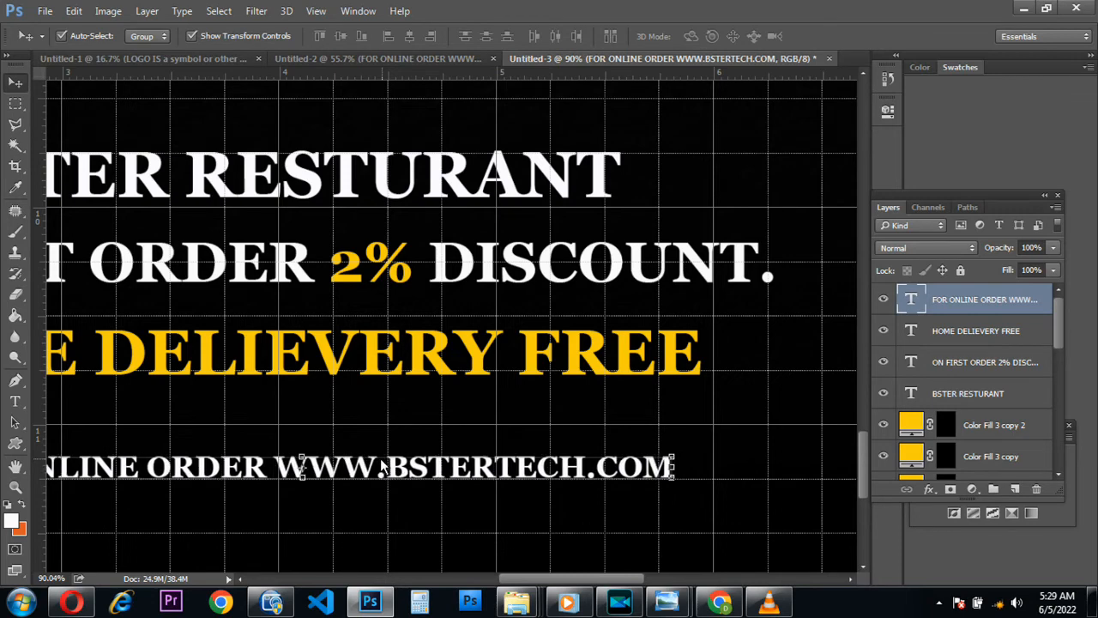
{"action": "key", "text": "Left"}
{"action": "key", "text": "Left"}
{"action": "key", "text": "Left"}
{"action": "key", "text": "Left"}
{"action": "key", "text": "Left"}
{"action": "key", "text": "Left"}
{"action": "key", "text": "Left"}
{"action": "key", "text": "Left"}
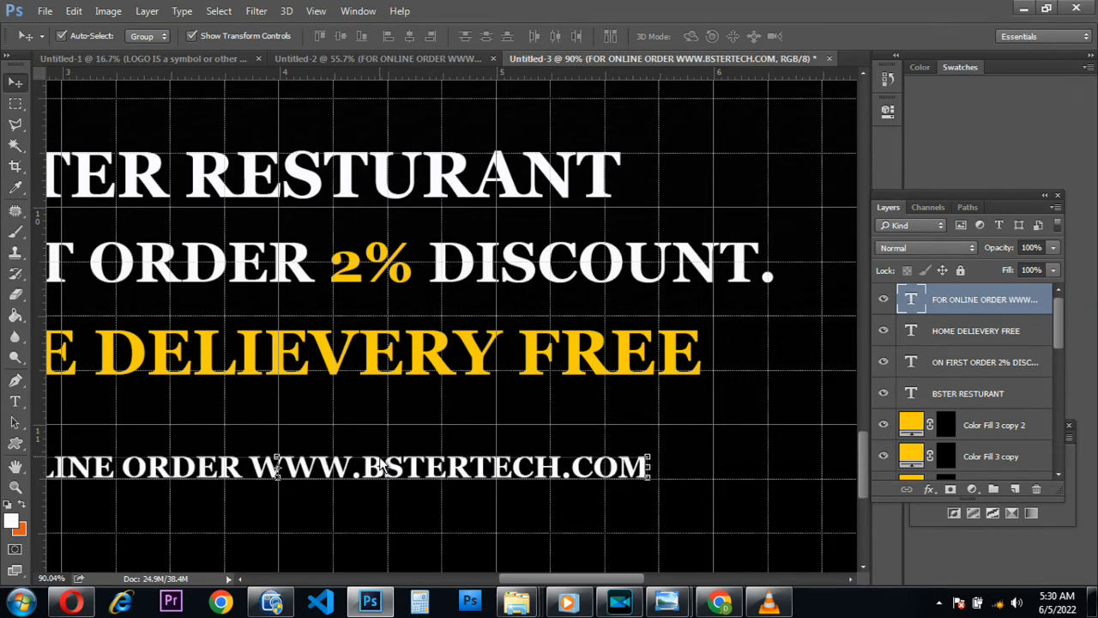
- Raise the FOR ONLINE ORDER line closer to HOME DELIEVERY FREE, keeping its centre on the 4-inch vertical grid line
{"action": "key", "text": "Up"}
{"action": "key", "text": "Up"}
{"action": "key", "text": "Up"}
{"action": "key", "text": "Up"}
{"action": "key", "text": "Up"}
{"action": "key", "text": "Up"}
{"action": "key", "text": "Up"}
{"action": "key", "text": "Up"}
{"action": "key", "text": "Up"}
{"action": "key", "text": "Up"}
{"action": "key", "text": "Up"}
{"action": "key", "text": "Up"}
{"action": "key", "text": "Up"}
{"action": "key", "text": "Up"}
{"action": "key", "text": "Up"}
{"action": "key", "text": "Up"}
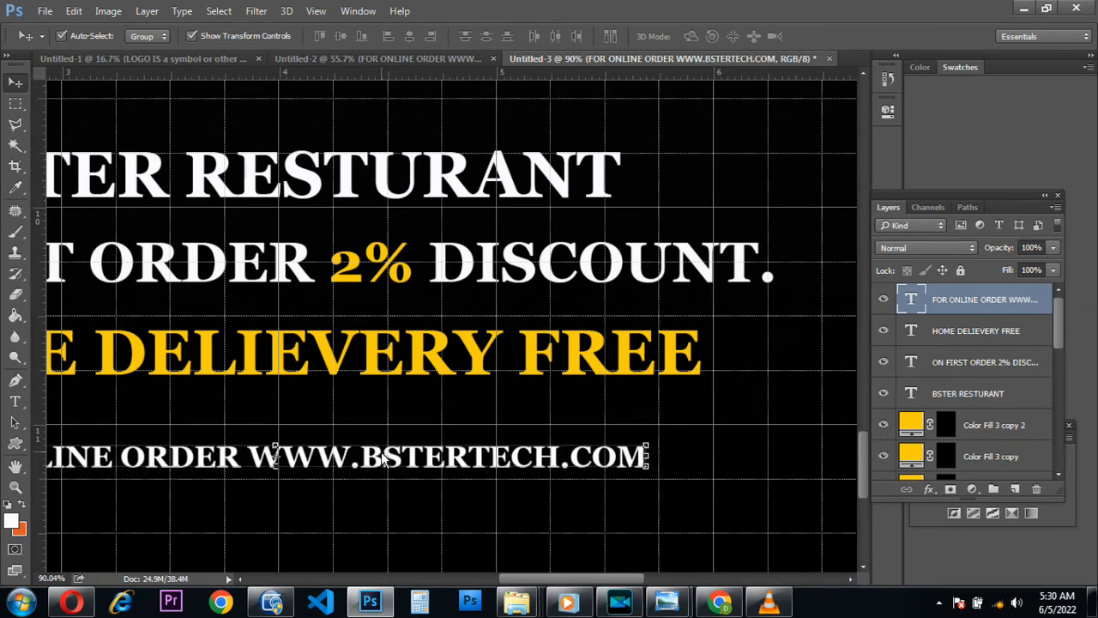
{"action": "key", "text": "Right"}
{"action": "key", "text": "Right"}
{"action": "key", "text": "Up"}
{"action": "key", "text": "Up"}
{"action": "key", "text": "Up"}
{"action": "key", "text": "Up"}
{"action": "key", "text": "Up"}
{"action": "key", "text": "Up"}
{"action": "key", "text": "Up"}
{"action": "key", "text": "Up"}
{"action": "key", "text": "Up"}
{"action": "key", "text": "Up"}
{"action": "key", "text": "Up"}
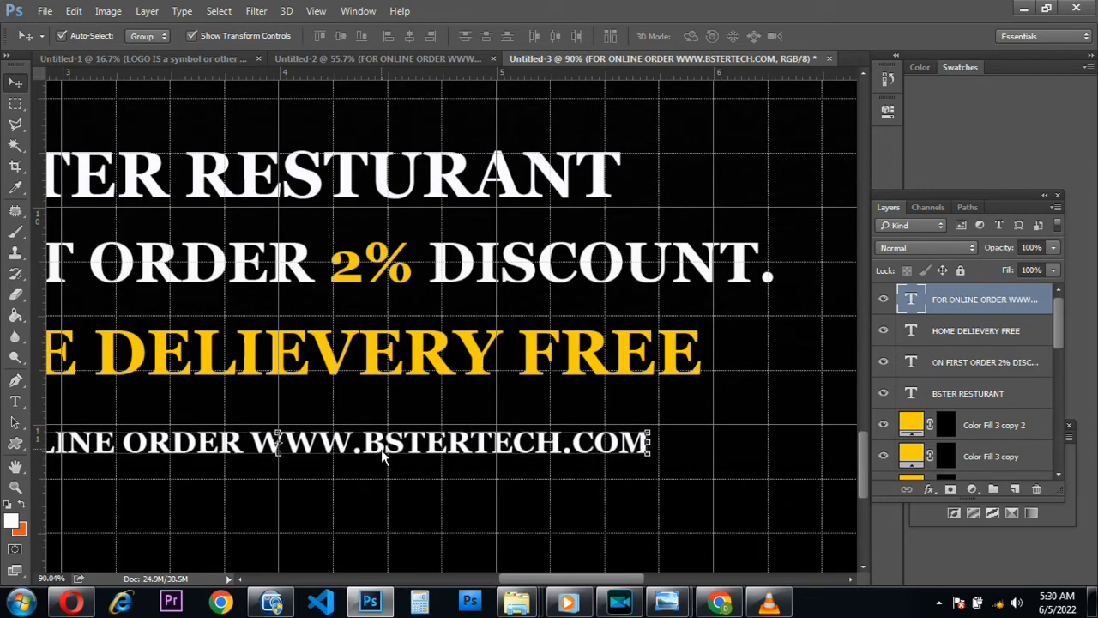
- Hide the grid, show the whole flyer and take the selection off the FOR ONLINE ORDER line
{"action": "scroll", "coordinate": [378, 453], "scroll_direction": "down", "scroll_amount": 5}
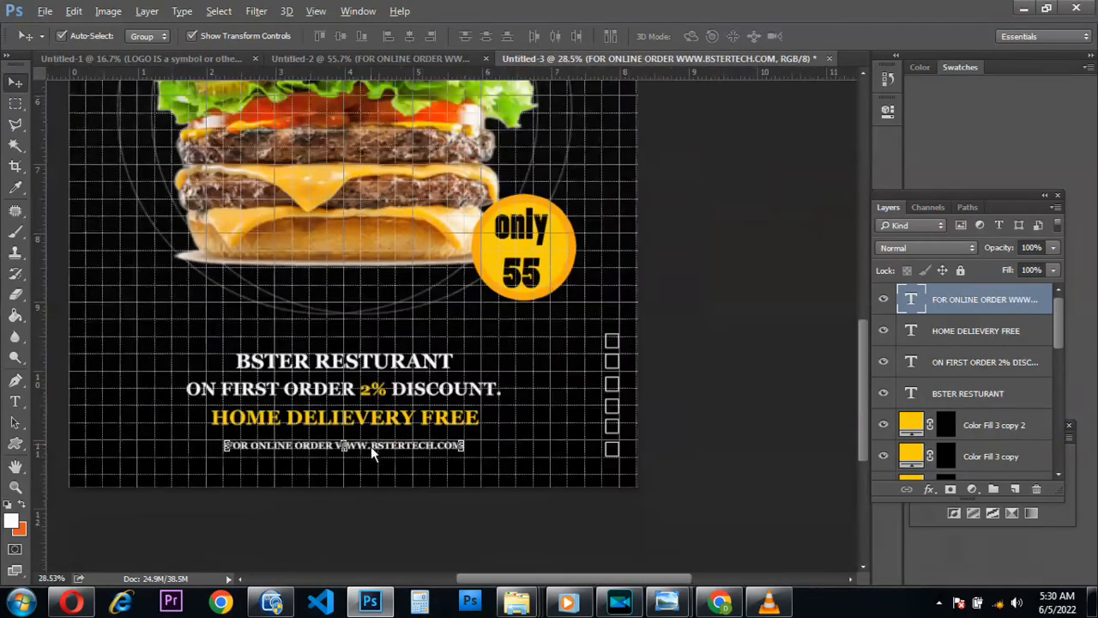
{"action": "key", "text": "ctrl+apostrophe"}
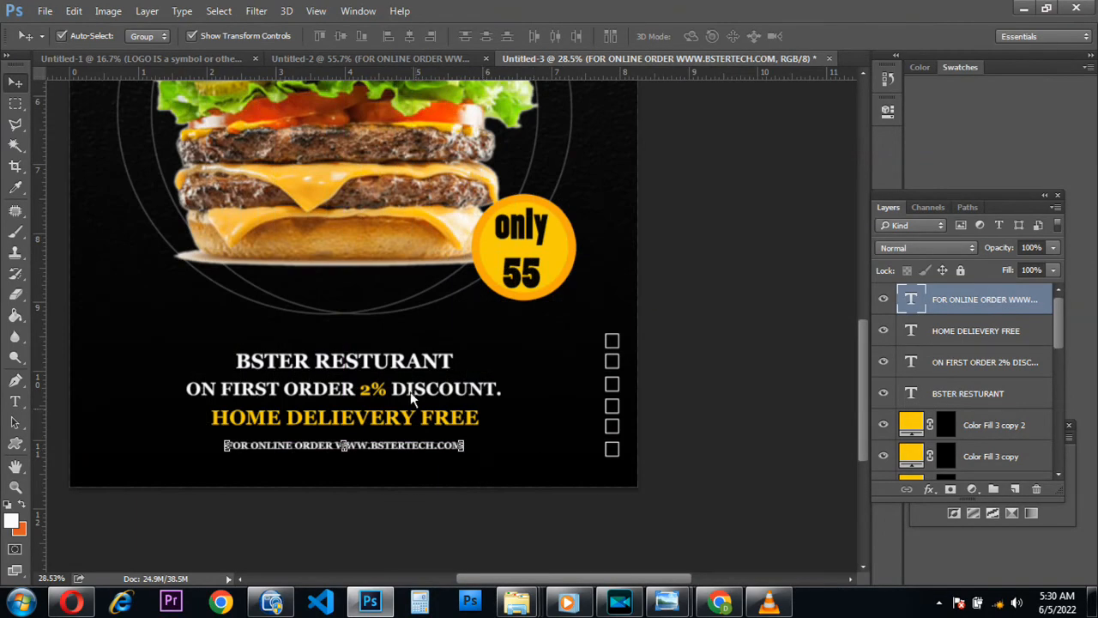
{"action": "scroll", "coordinate": [410, 433], "scroll_direction": "down", "scroll_amount": 2}
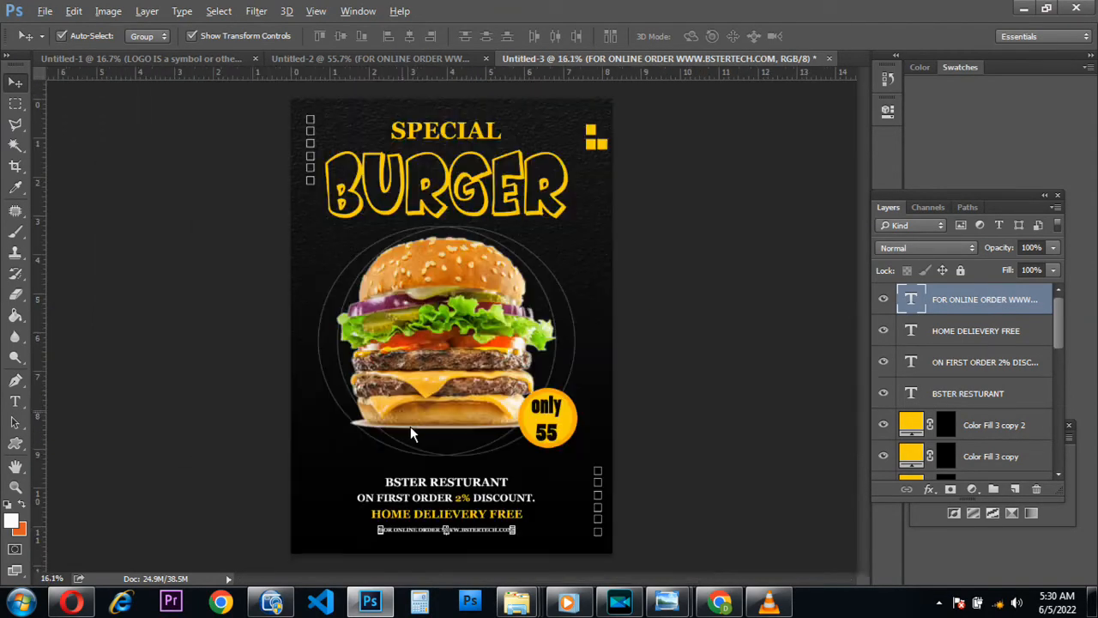
{"action": "left_click", "coordinate": [532, 498]}
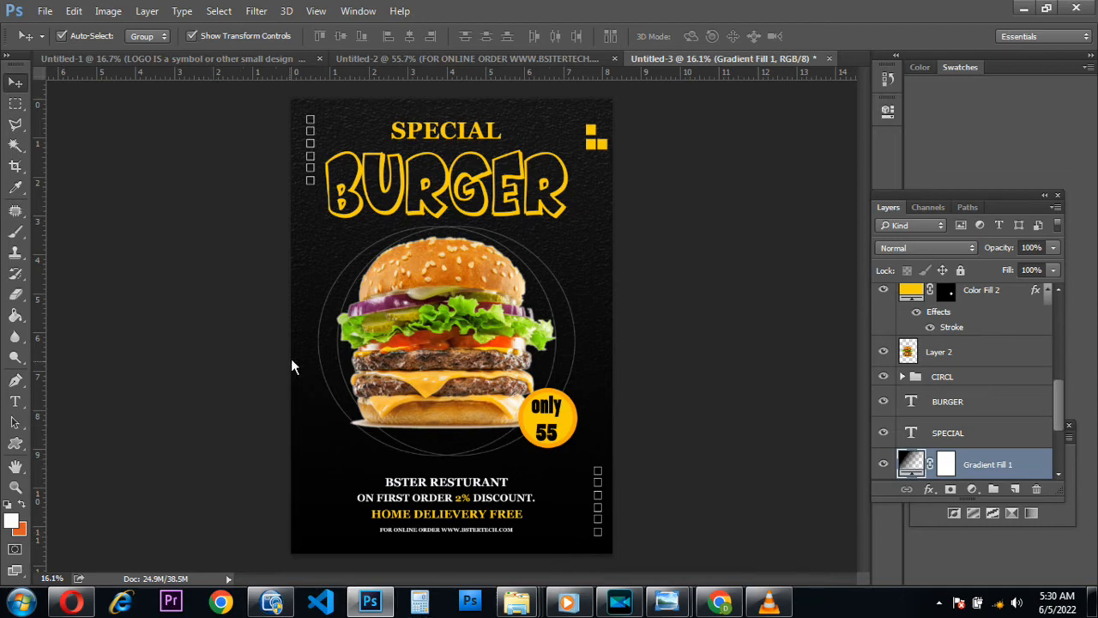
{"action": "scroll", "coordinate": [301, 316], "scroll_direction": "up", "scroll_amount": 5}
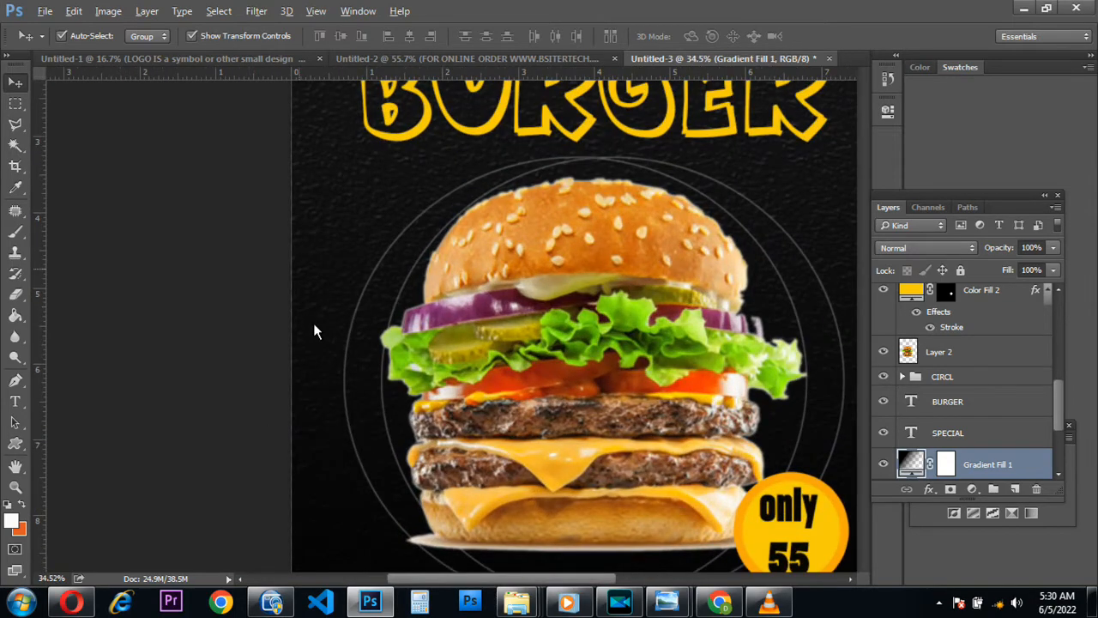
{"action": "left_click", "coordinate": [12, 125]}
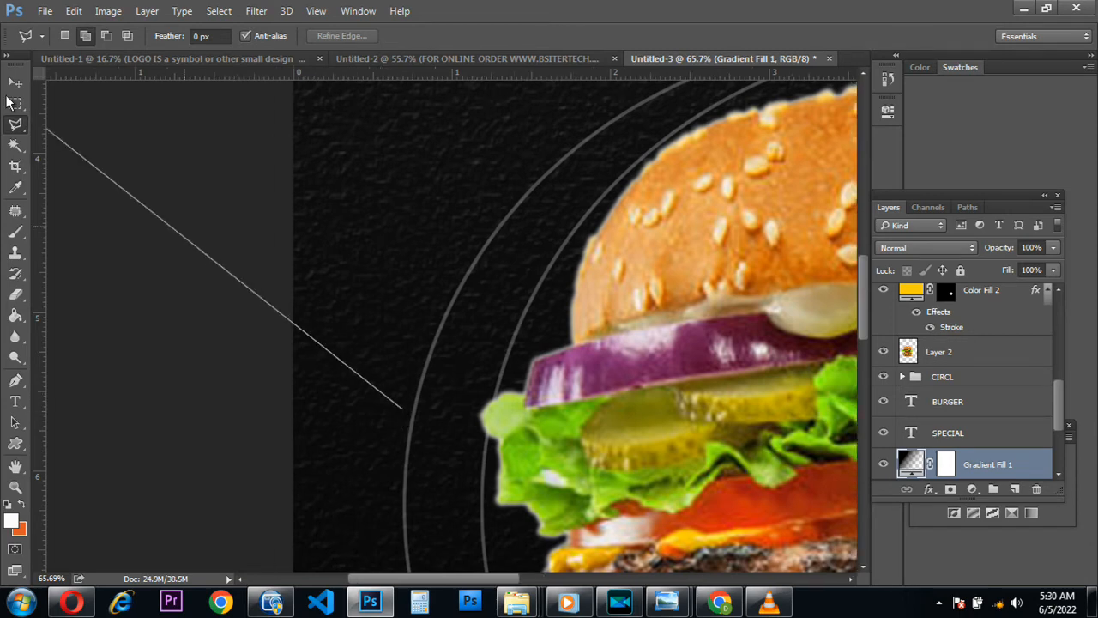
{"action": "key", "text": "Escape"}
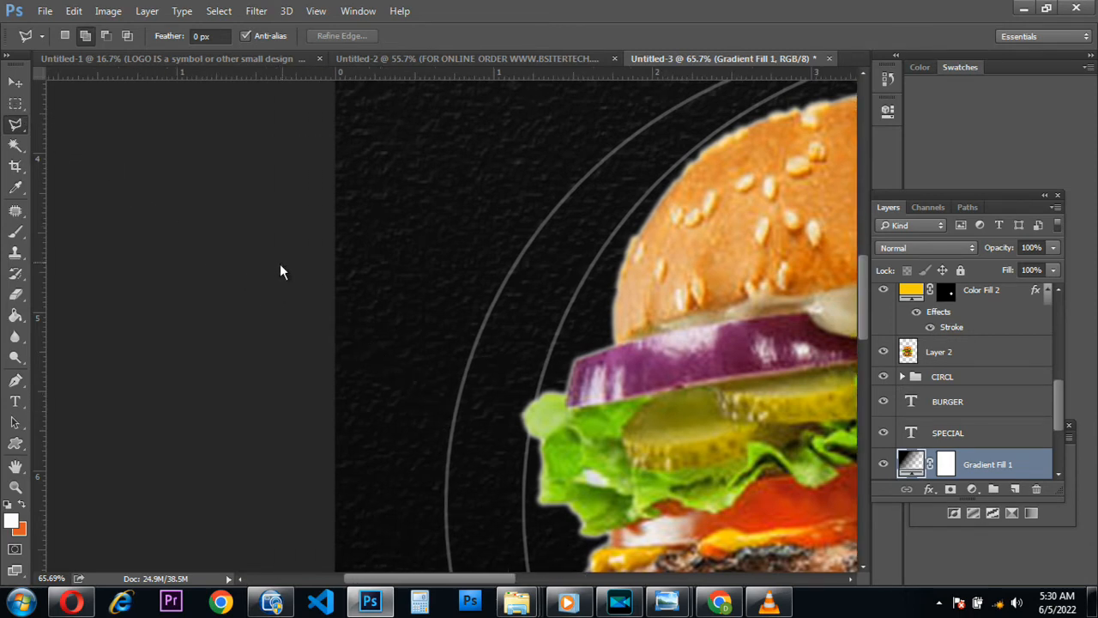
- Marquee-select a small square between the flyer's left edge and the outer circle, and add a new layer above the FOR ONLINE ORDER text layer
{"action": "left_click", "coordinate": [23, 108]}
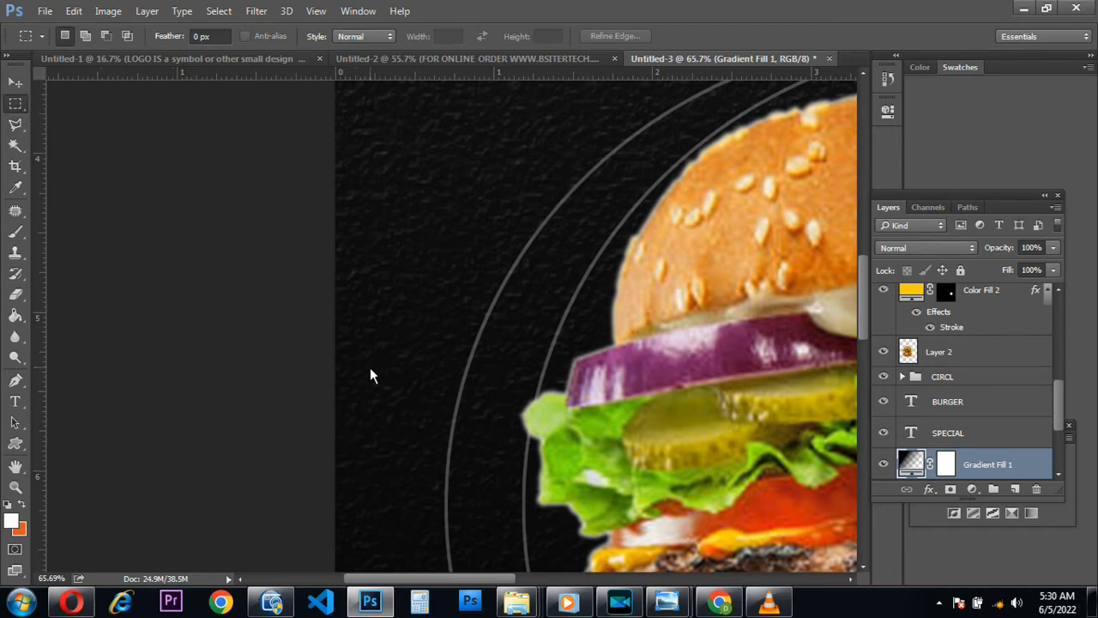
{"action": "left_click", "coordinate": [19, 106]}
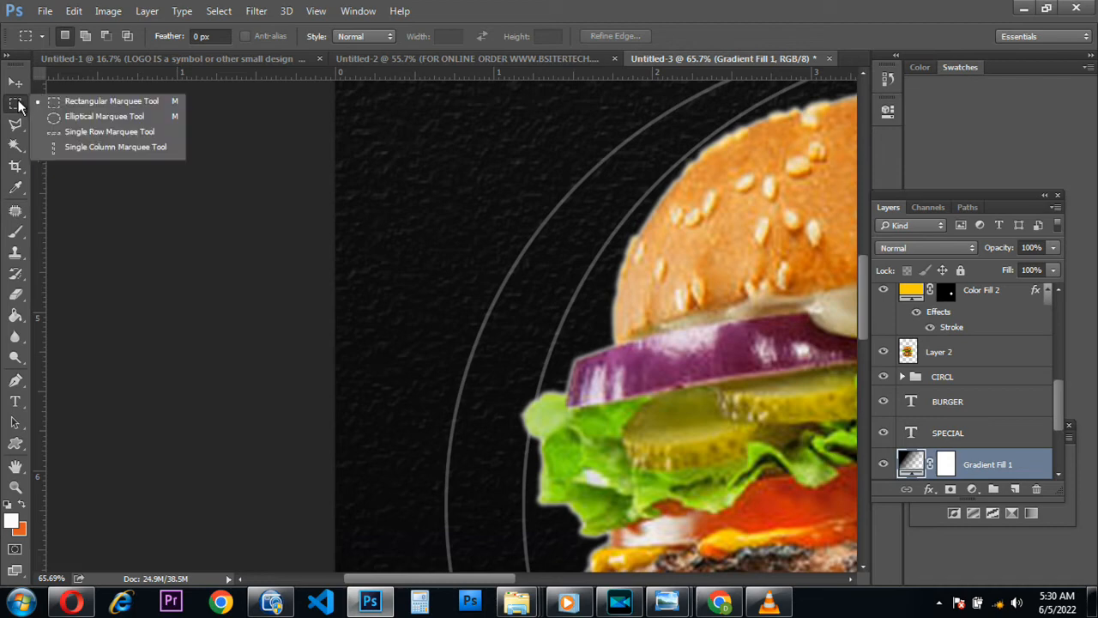
{"action": "left_click", "coordinate": [370, 355]}
{"action": "left_click_drag", "start_coordinate": [400, 401], "coordinate": [434, 434]}
{"action": "scroll", "coordinate": [979, 378], "scroll_direction": "up", "scroll_amount": 1}
{"action": "scroll", "coordinate": [973, 373], "scroll_direction": "down", "scroll_amount": 1}
{"action": "scroll", "coordinate": [974, 372], "scroll_direction": "up", "scroll_amount": 10}
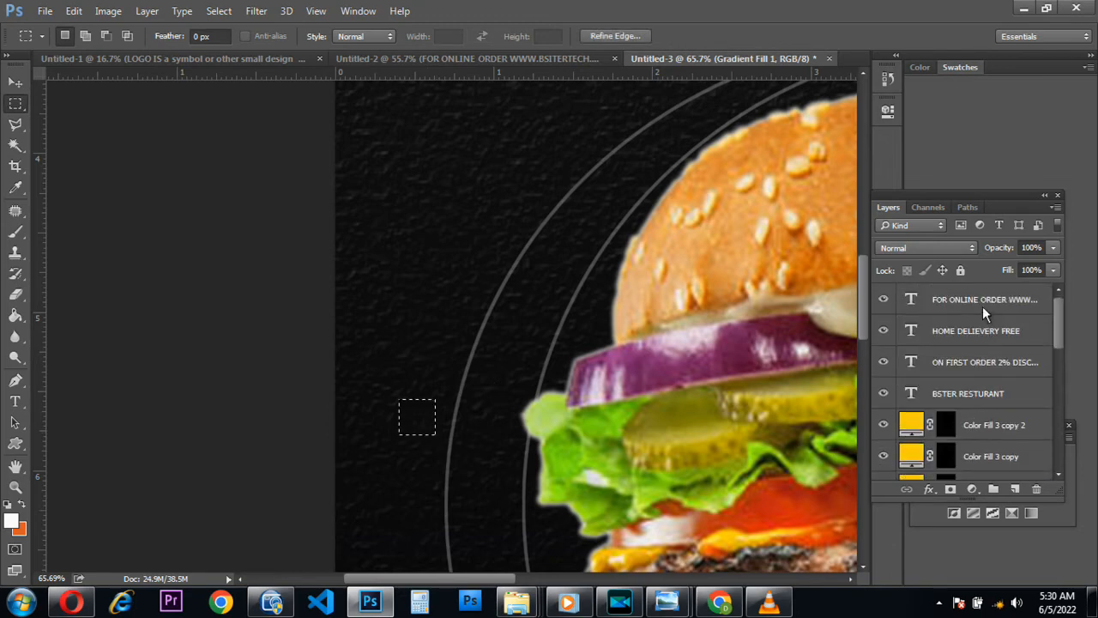
{"action": "left_click", "coordinate": [983, 306]}
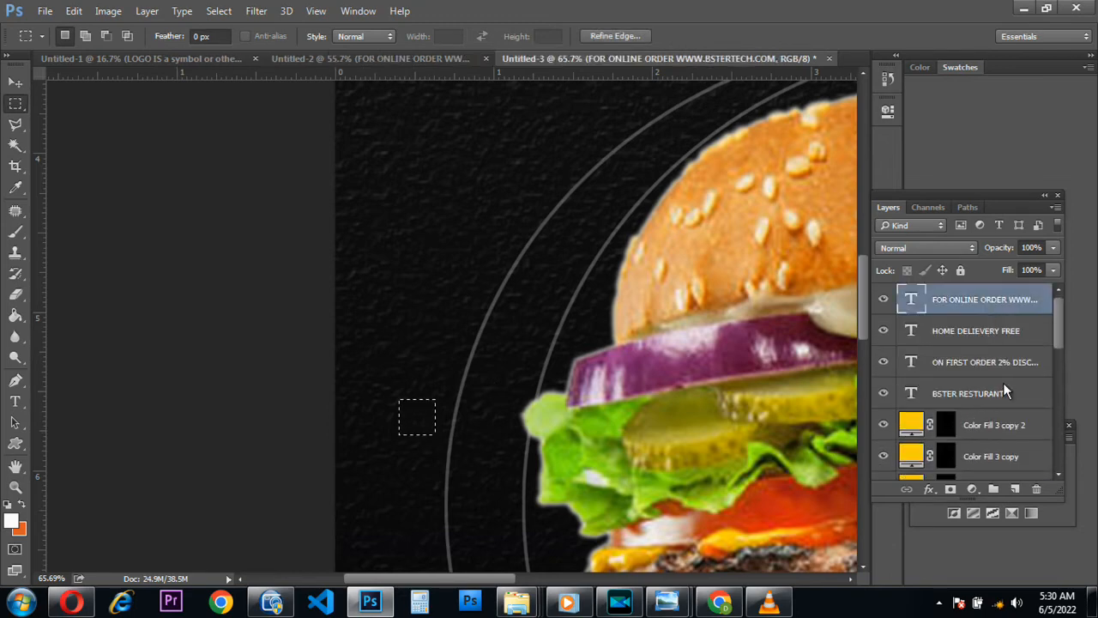
{"action": "left_click", "coordinate": [1014, 490]}
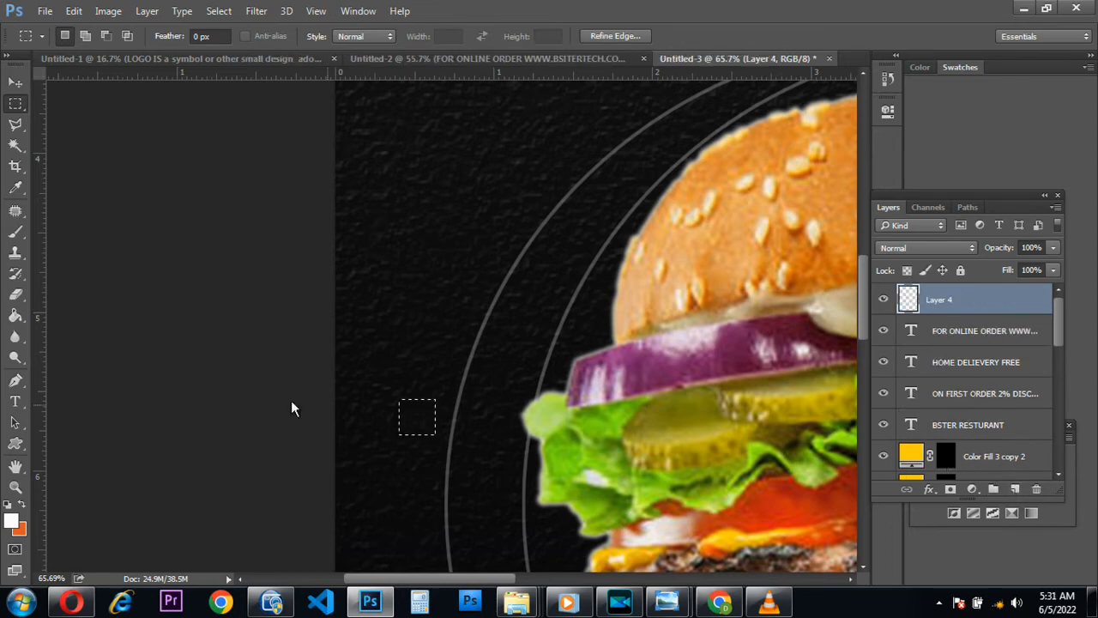
- Stroke the square selection with a 6 px white line placed outside, then deselect it
{"action": "right_click", "coordinate": [428, 418]}
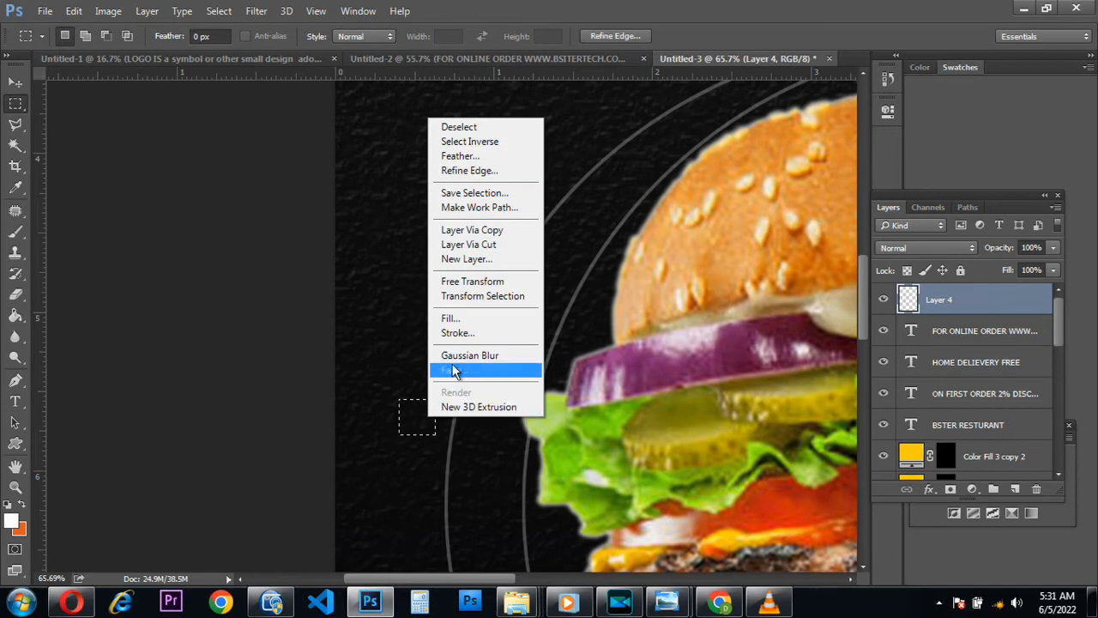
{"action": "left_click", "coordinate": [455, 335]}
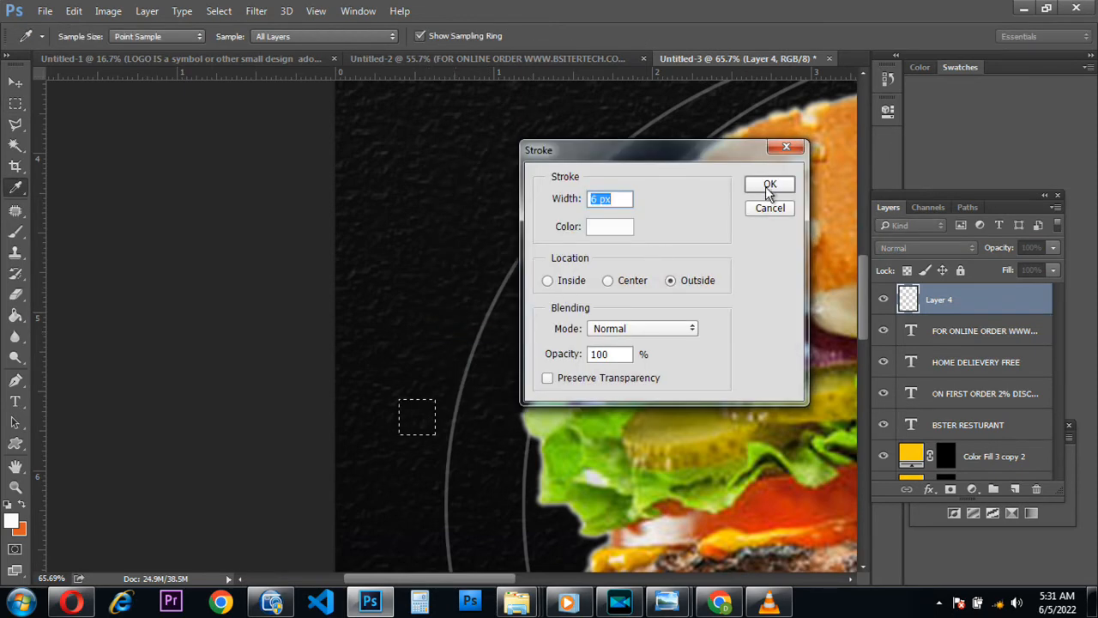
{"action": "left_click", "coordinate": [767, 184]}
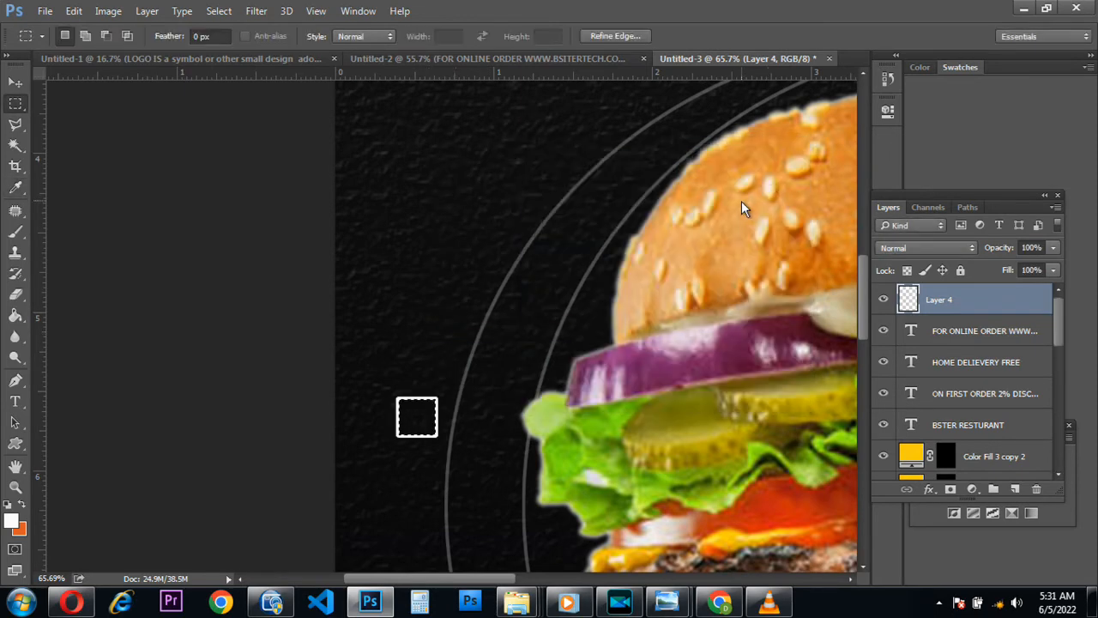
{"action": "key", "text": "ctrl+d"}
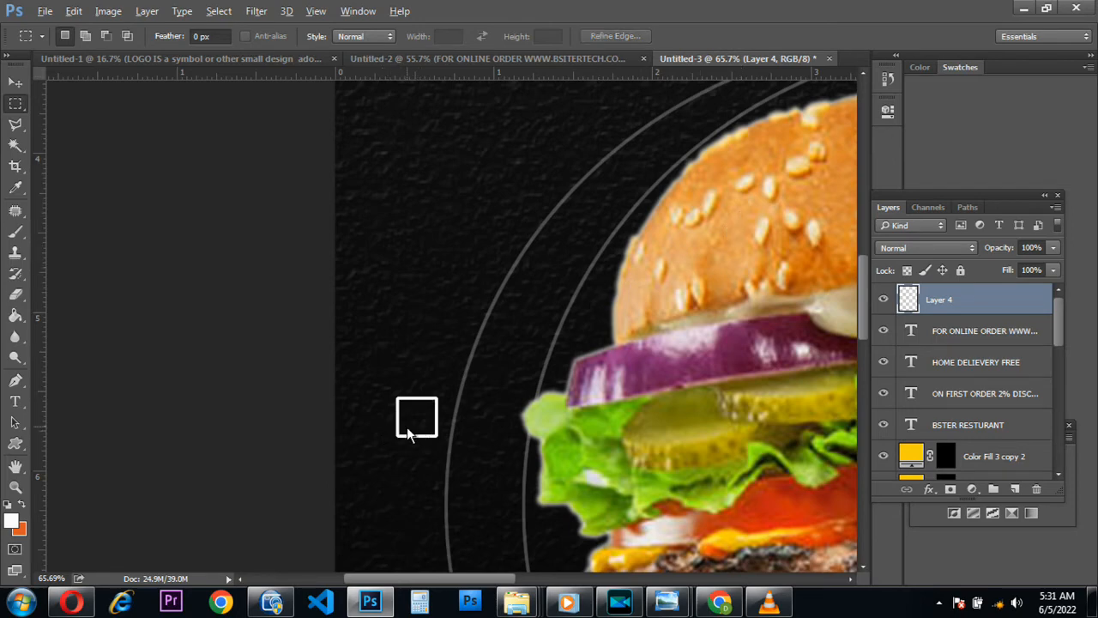
- Marquee-select a square of about 0.35 × 0.37 in near the flyer's left edge at the 9-inch height, and add a new layer for it
{"action": "scroll", "coordinate": [406, 427], "scroll_direction": "down", "scroll_amount": 3}
{"action": "scroll", "coordinate": [416, 436], "scroll_direction": "down", "scroll_amount": 2}
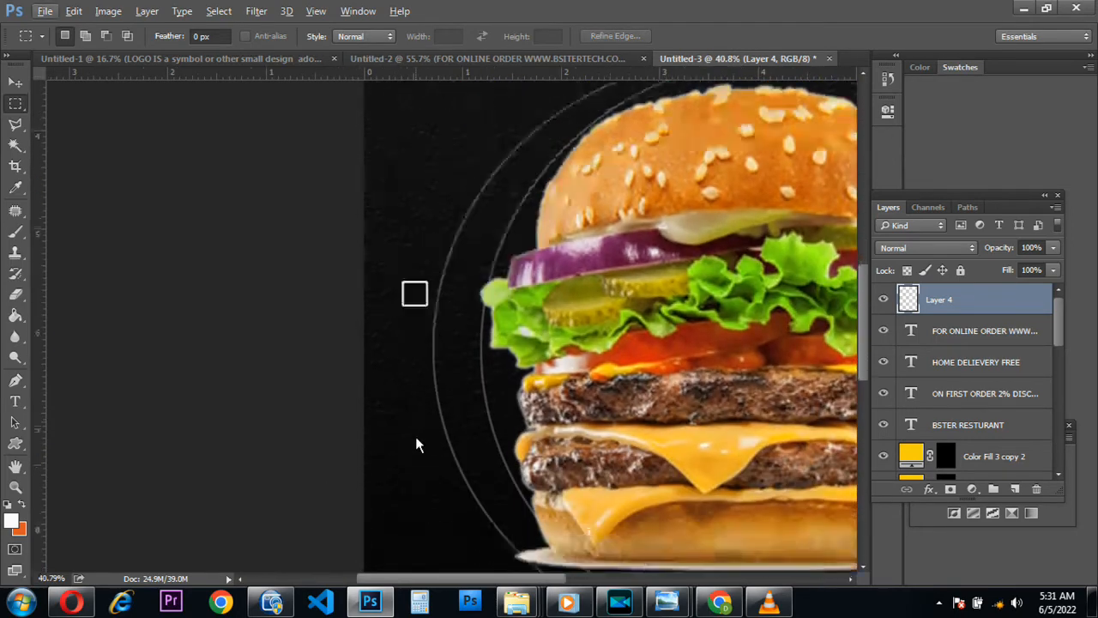
{"action": "scroll", "coordinate": [415, 445], "scroll_direction": "down", "scroll_amount": 1}
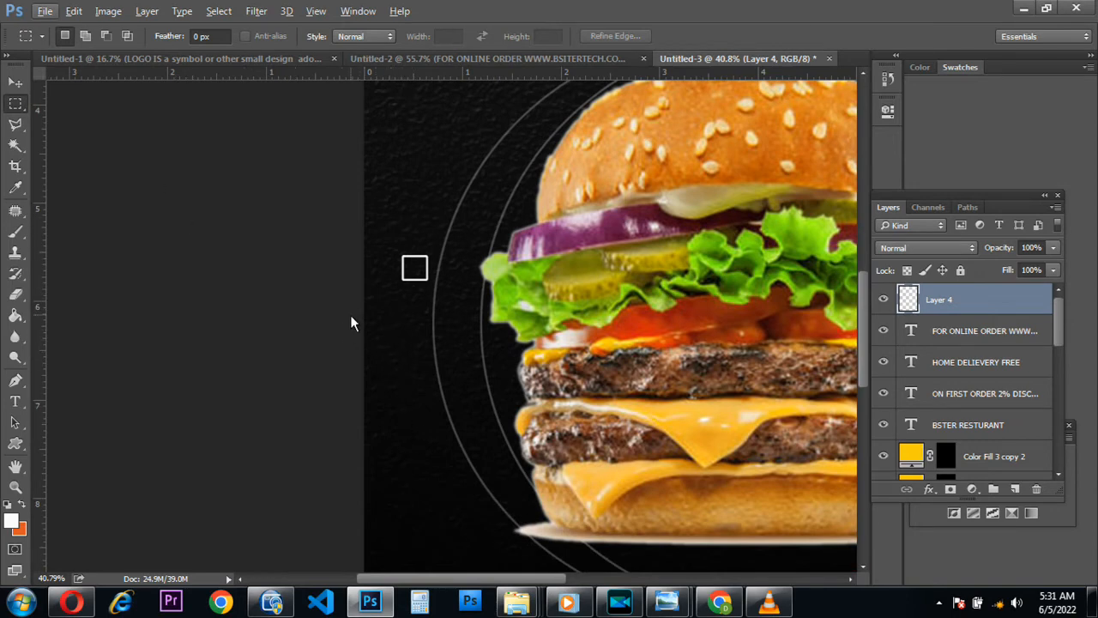
{"action": "scroll", "coordinate": [350, 315], "scroll_direction": "down", "scroll_amount": 10}
{"action": "left_click_drag", "start_coordinate": [402, 344], "coordinate": [436, 380]}
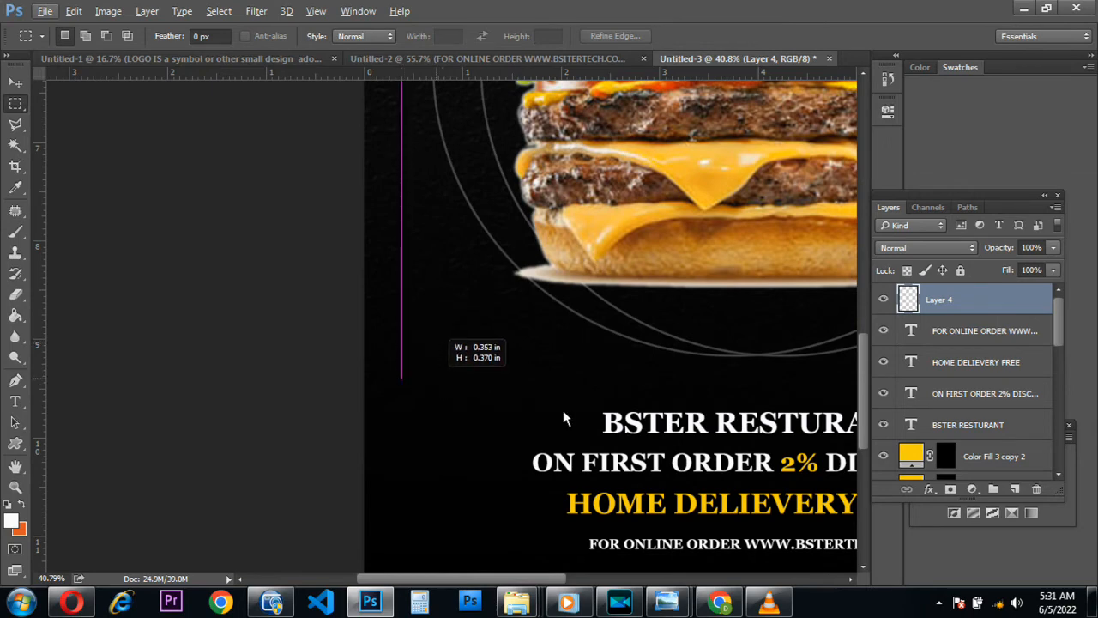
{"action": "left_click", "coordinate": [1016, 489]}
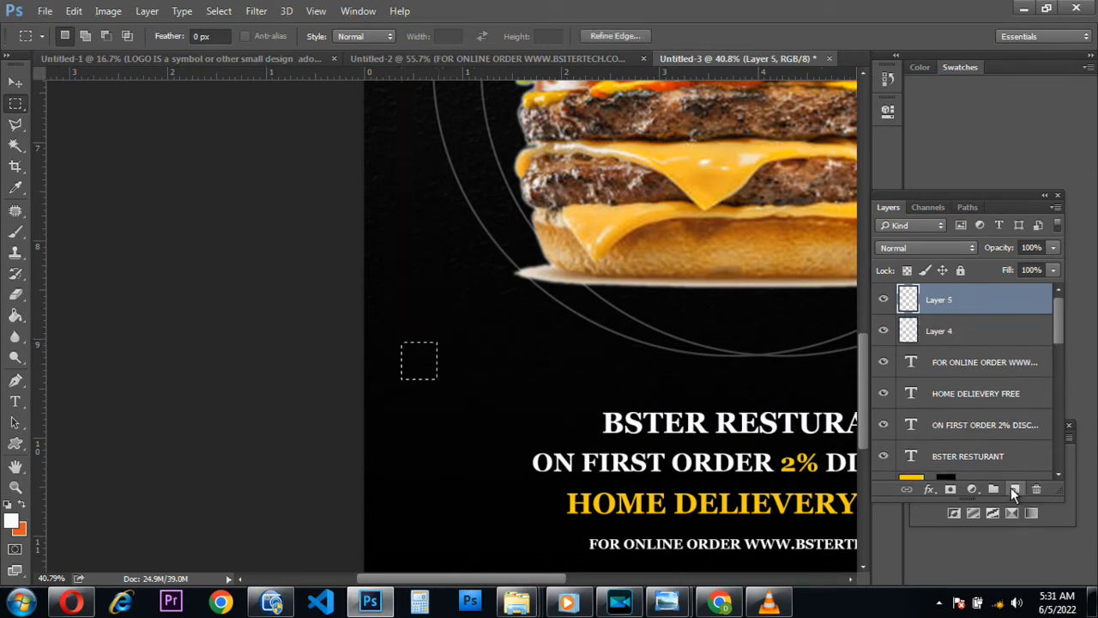
- Stroke the lower square selection on the new layer with a 6 px white line placed outside
{"action": "right_click", "coordinate": [417, 366]}
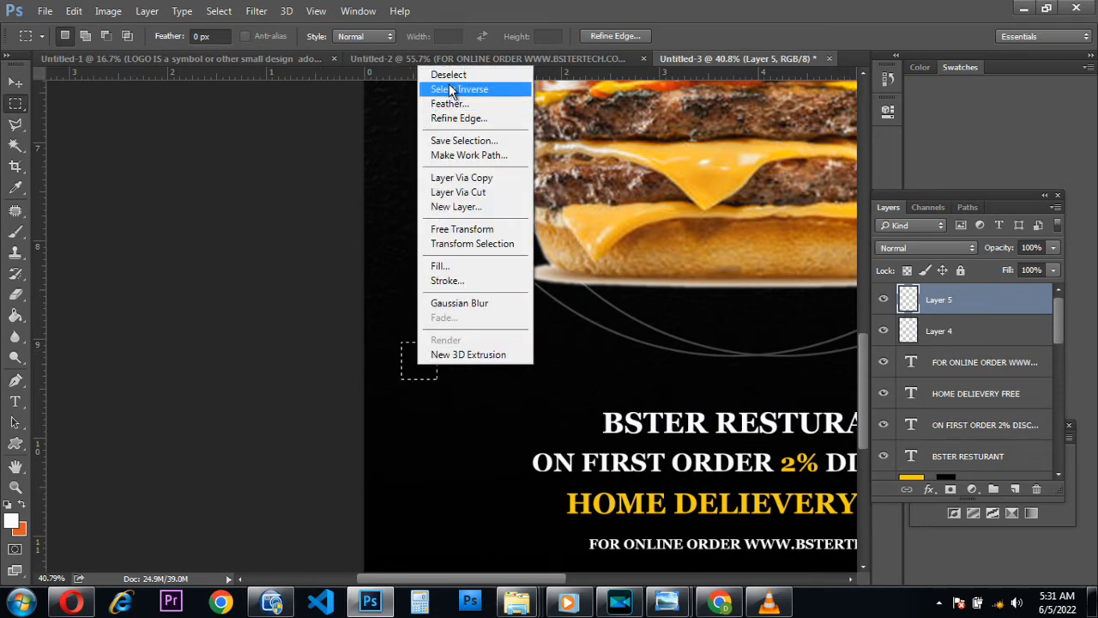
{"action": "left_click", "coordinate": [483, 280]}
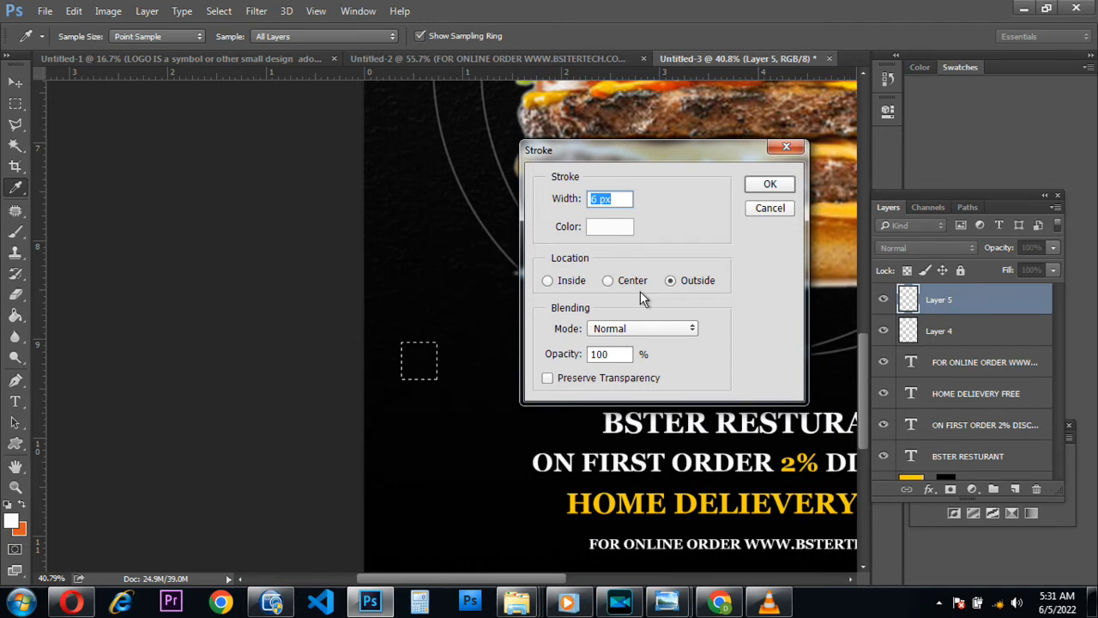
{"action": "left_click", "coordinate": [768, 185]}
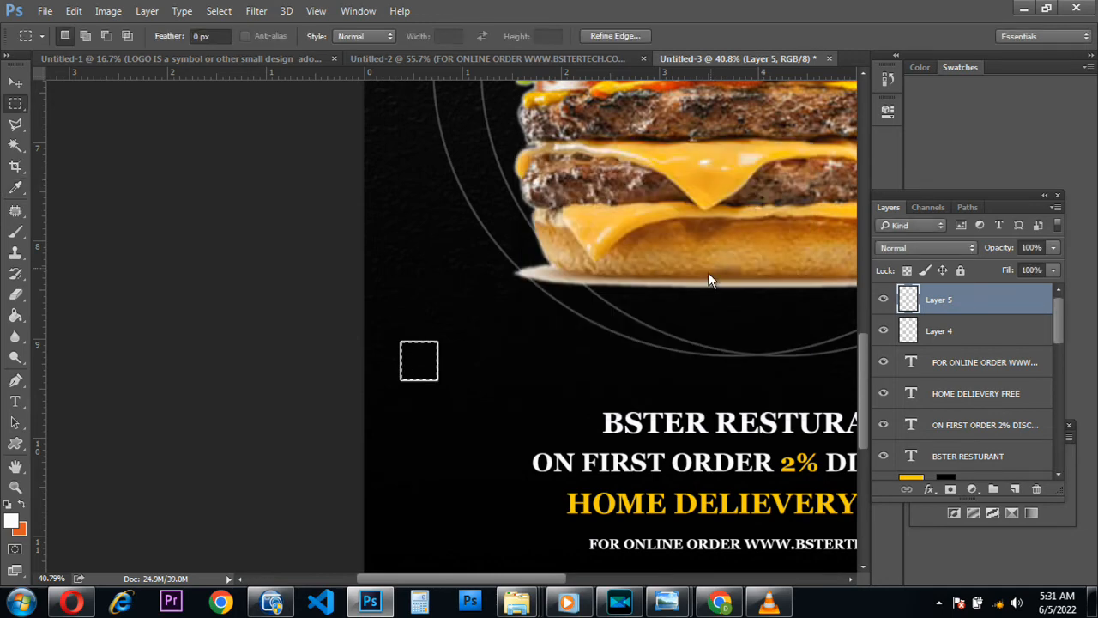
- Marquee-select a small square between the two thin circles on the burger's right side, below the lettuce tip, and add a new layer for it
{"action": "scroll", "coordinate": [427, 246], "scroll_direction": "up", "scroll_amount": 1}
{"action": "scroll", "coordinate": [426, 246], "scroll_direction": "up", "scroll_amount": 3}
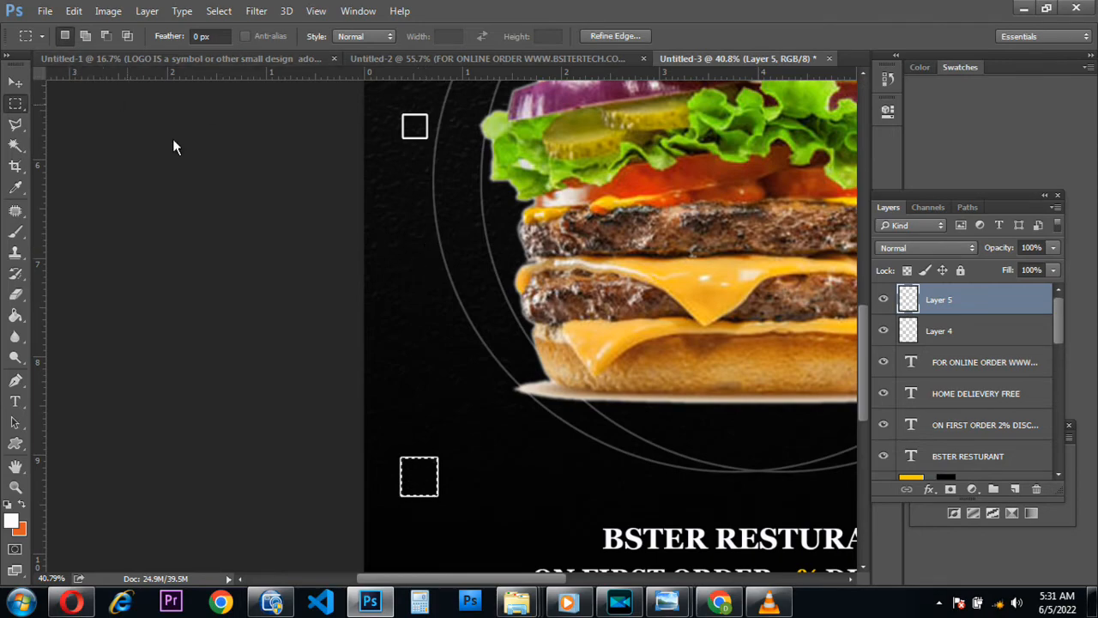
{"action": "scroll", "coordinate": [345, 249], "scroll_direction": "down", "scroll_amount": 1}
{"action": "scroll", "coordinate": [345, 258], "scroll_direction": "down", "scroll_amount": 6}
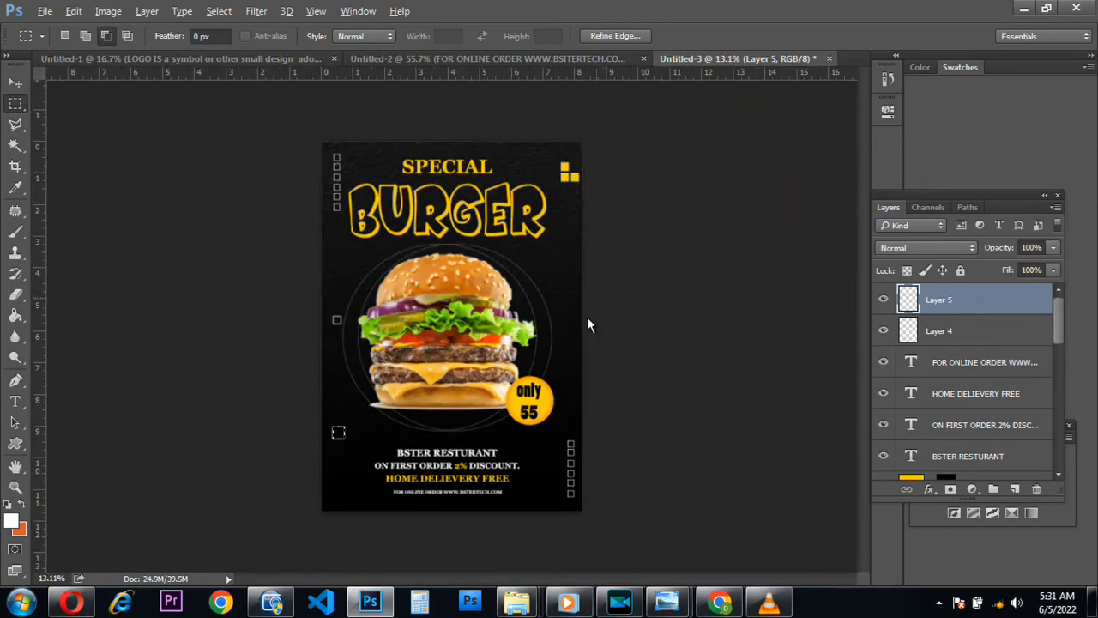
{"action": "scroll", "coordinate": [587, 317], "scroll_direction": "up", "scroll_amount": 4}
{"action": "scroll", "coordinate": [564, 352], "scroll_direction": "up", "scroll_amount": 1}
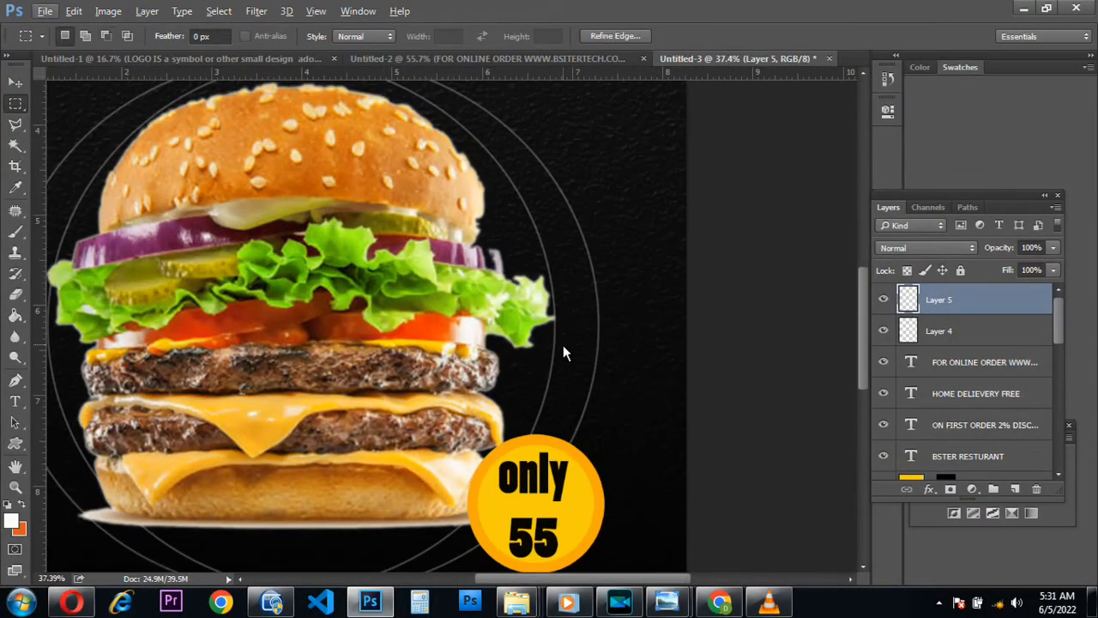
{"action": "left_click_drag", "start_coordinate": [565, 337], "coordinate": [587, 362]}
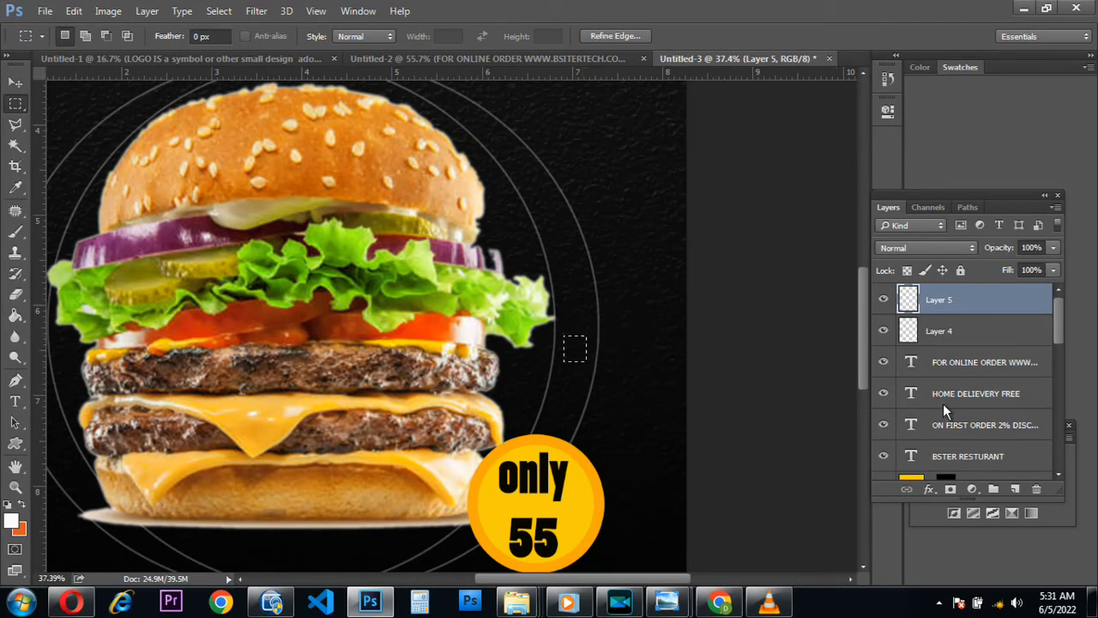
{"action": "left_click", "coordinate": [1015, 489]}
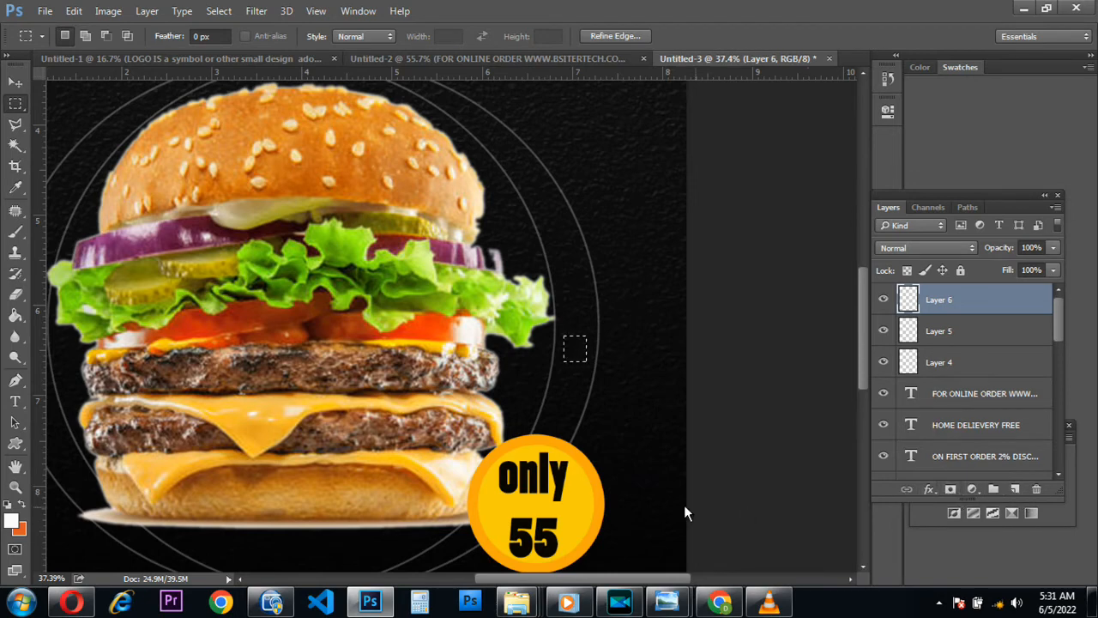
- Stroke the square selection between the circles with a 6 px white line placed outside, then deselect it
{"action": "right_click", "coordinate": [581, 362]}
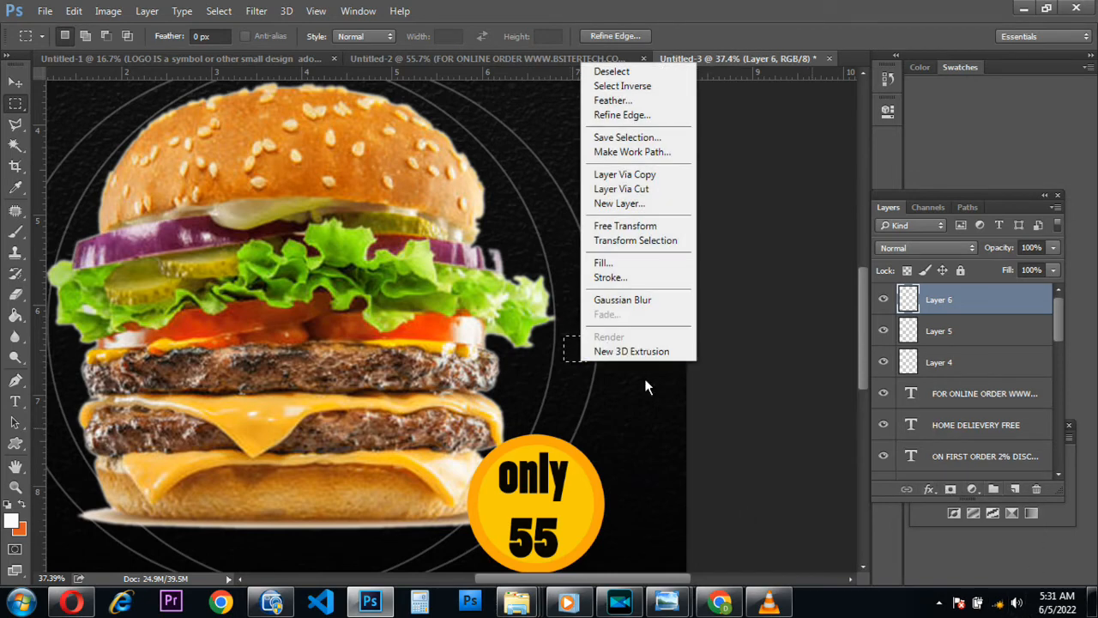
{"action": "left_click", "coordinate": [601, 278]}
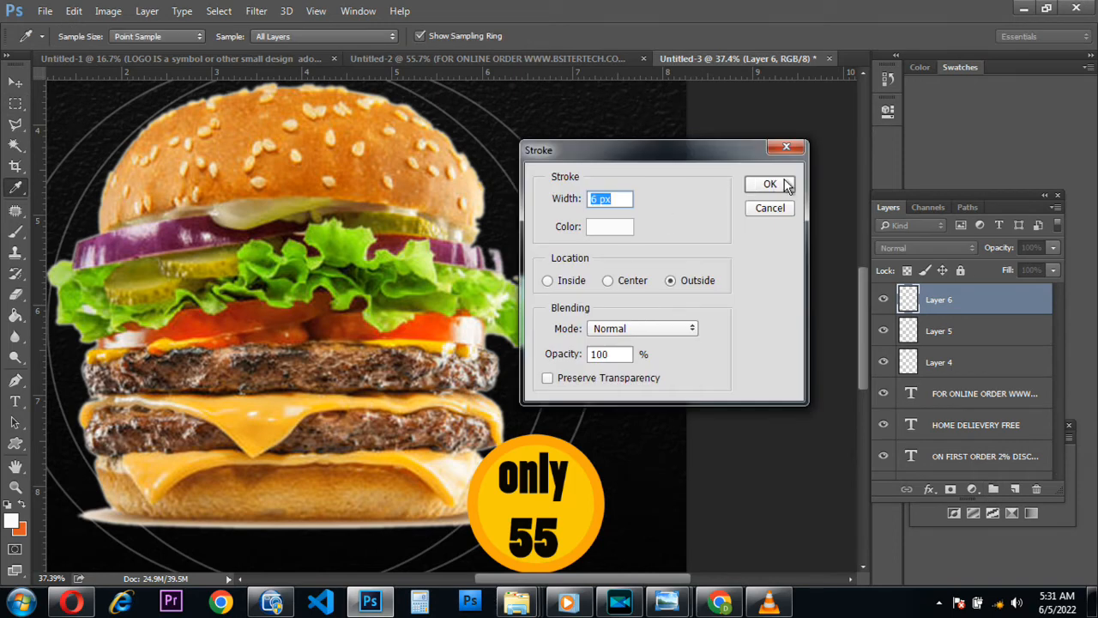
{"action": "left_click", "coordinate": [785, 186]}
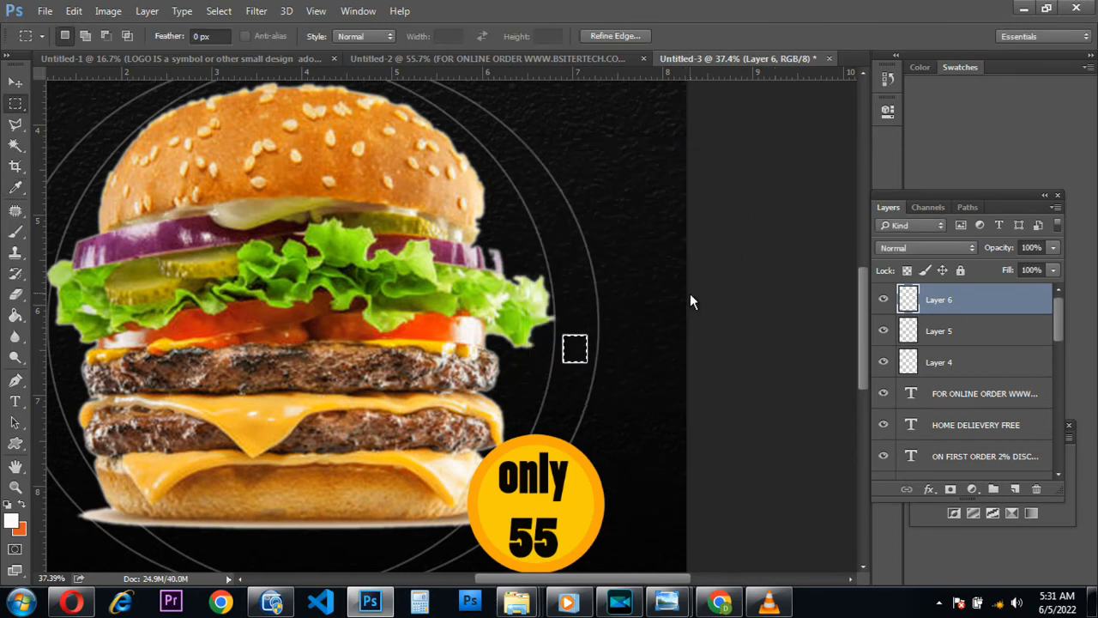
{"action": "key", "text": "ctrl+d"}
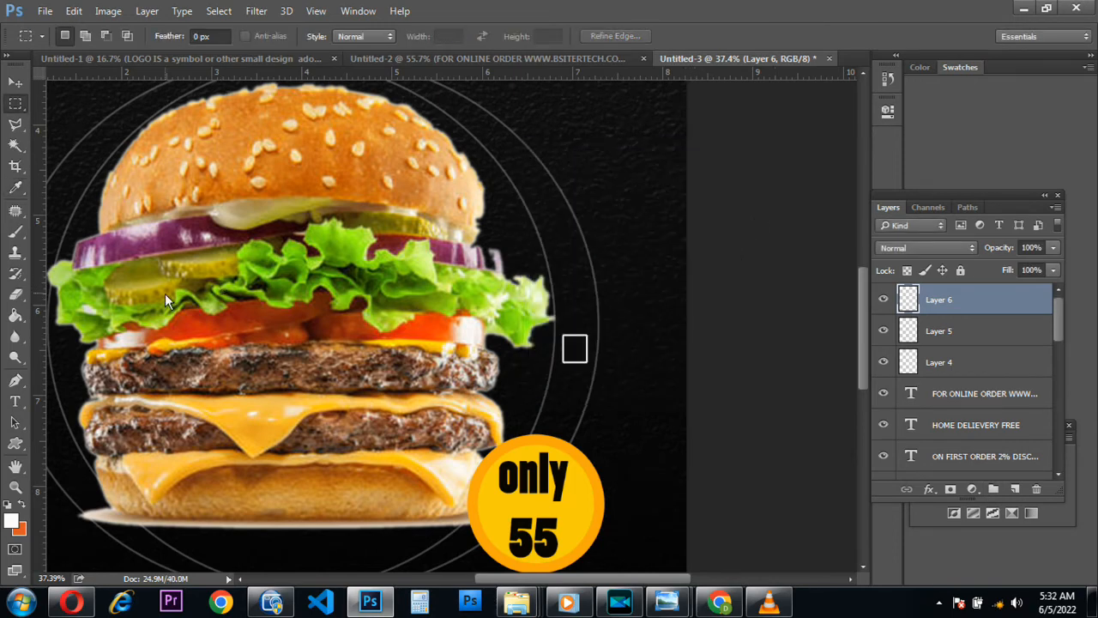
- Select a small circle with the Elliptical Marquee between the thin circles, above the newest square, and add a new layer for it
{"action": "scroll", "coordinate": [208, 317], "scroll_direction": "down", "scroll_amount": 4}
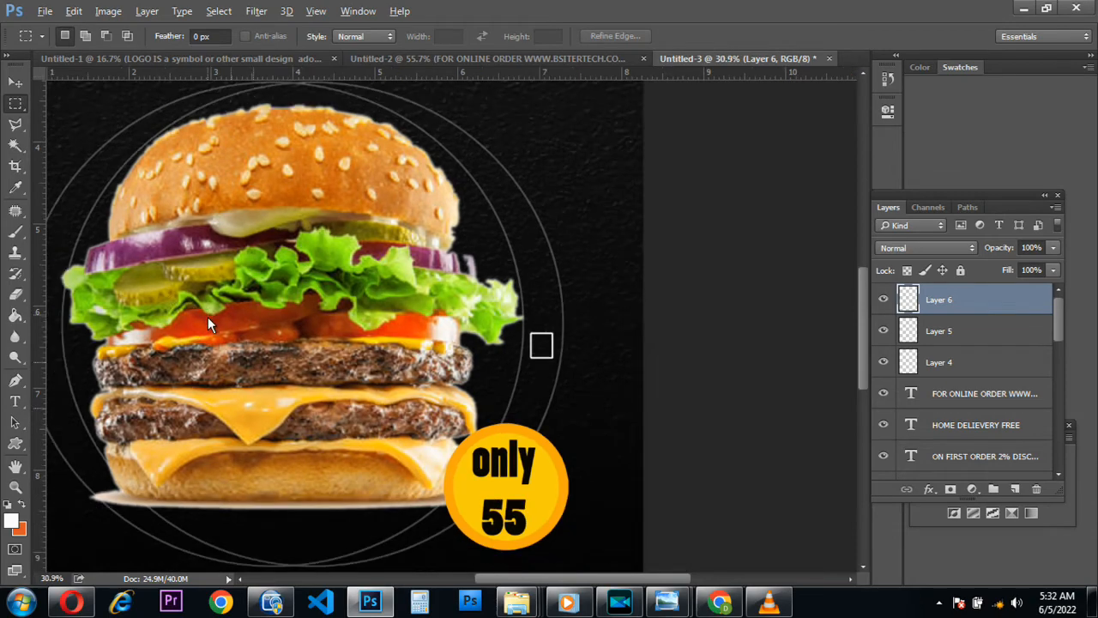
{"action": "right_click", "coordinate": [13, 107]}
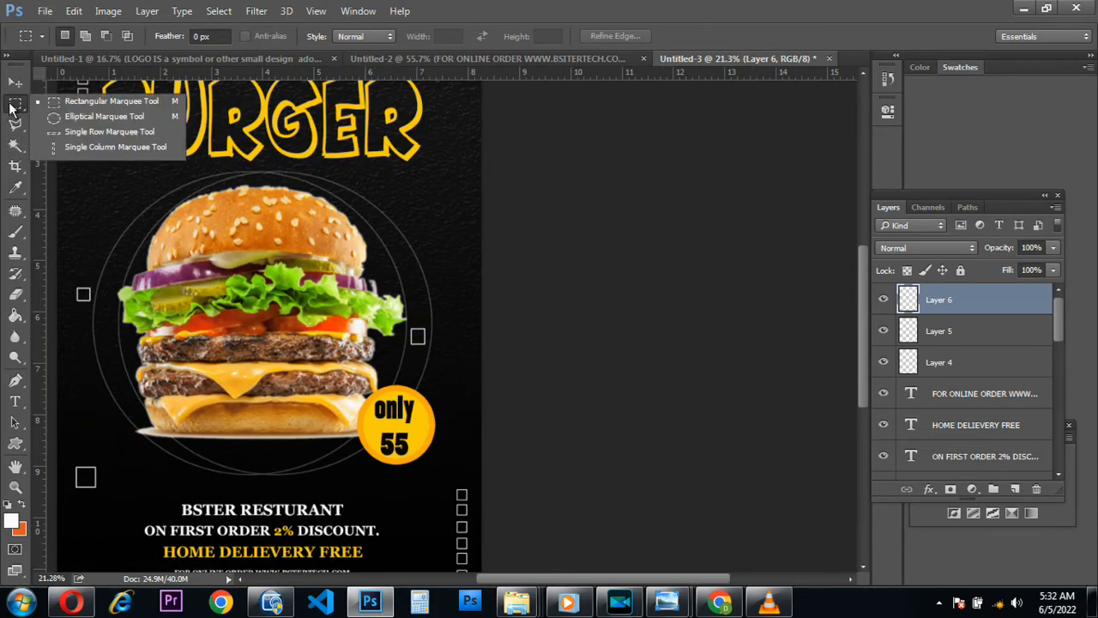
{"action": "left_click", "coordinate": [82, 123]}
{"action": "scroll", "coordinate": [426, 288], "scroll_direction": "up", "scroll_amount": 3}
{"action": "scroll", "coordinate": [421, 306], "scroll_direction": "up", "scroll_amount": 2}
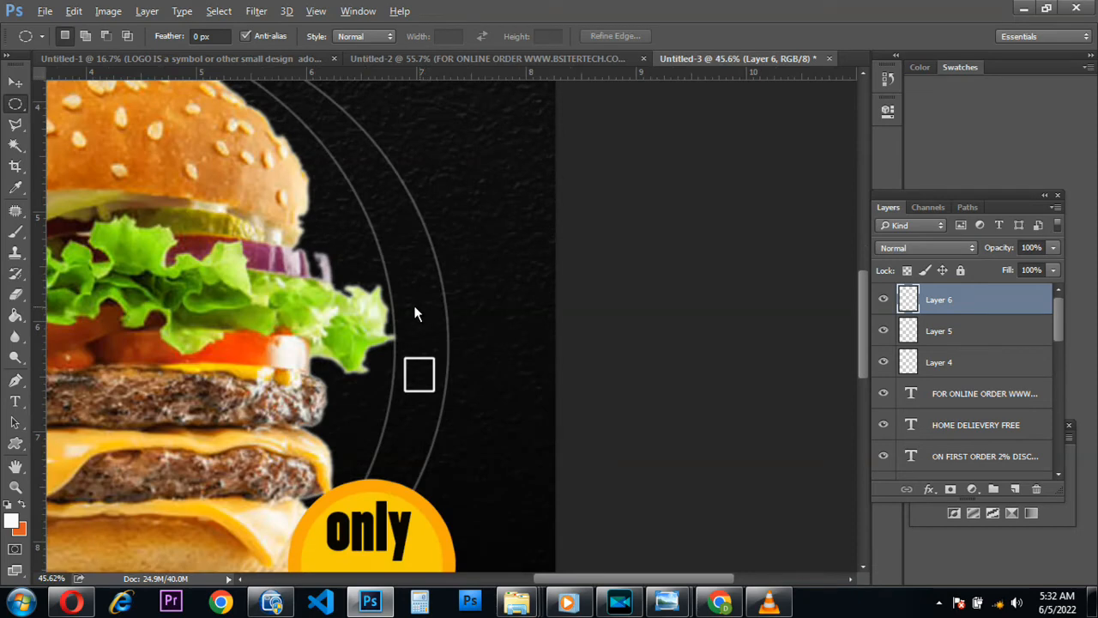
{"action": "left_click_drag", "start_coordinate": [384, 208], "coordinate": [406, 228]}
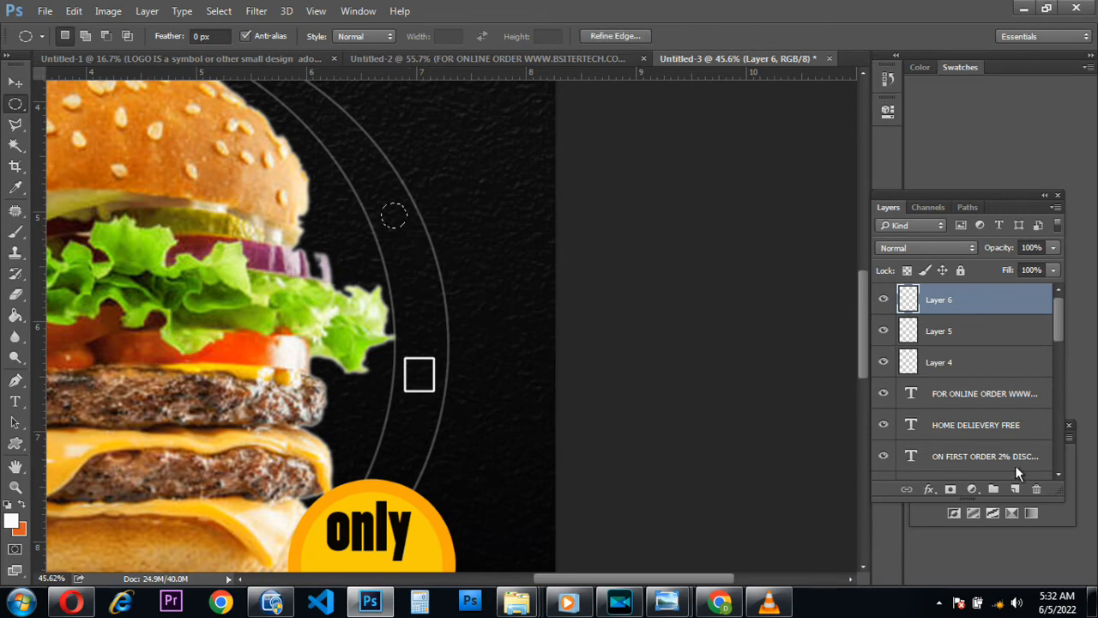
{"action": "left_click", "coordinate": [1016, 488]}
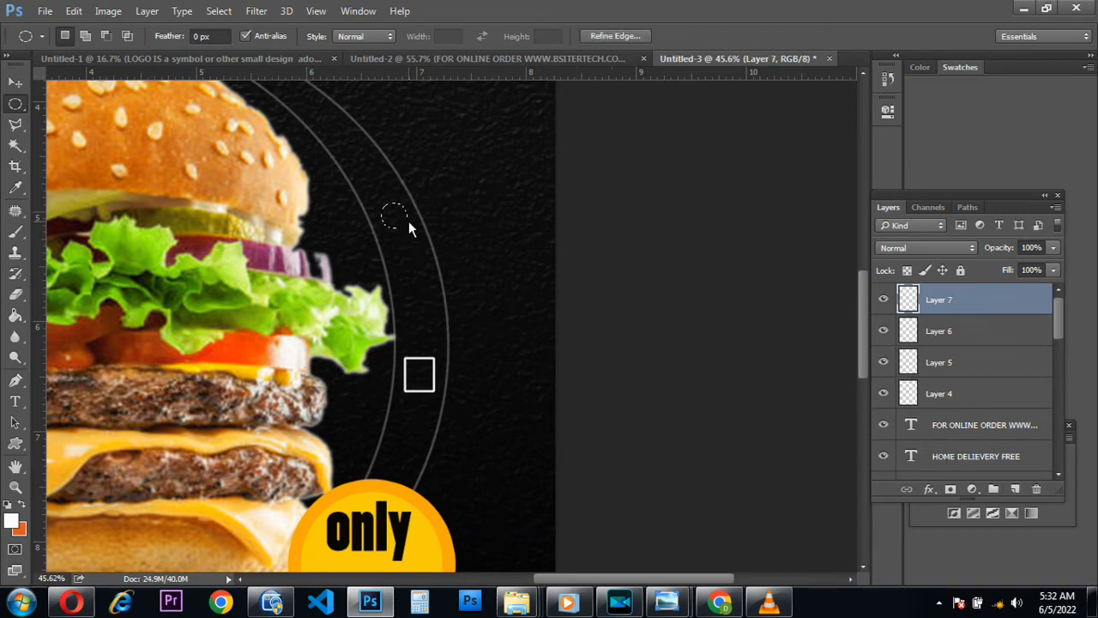
- Stroke the small circle selection with a 6 px white line placed outside
{"action": "right_click", "coordinate": [395, 217]}
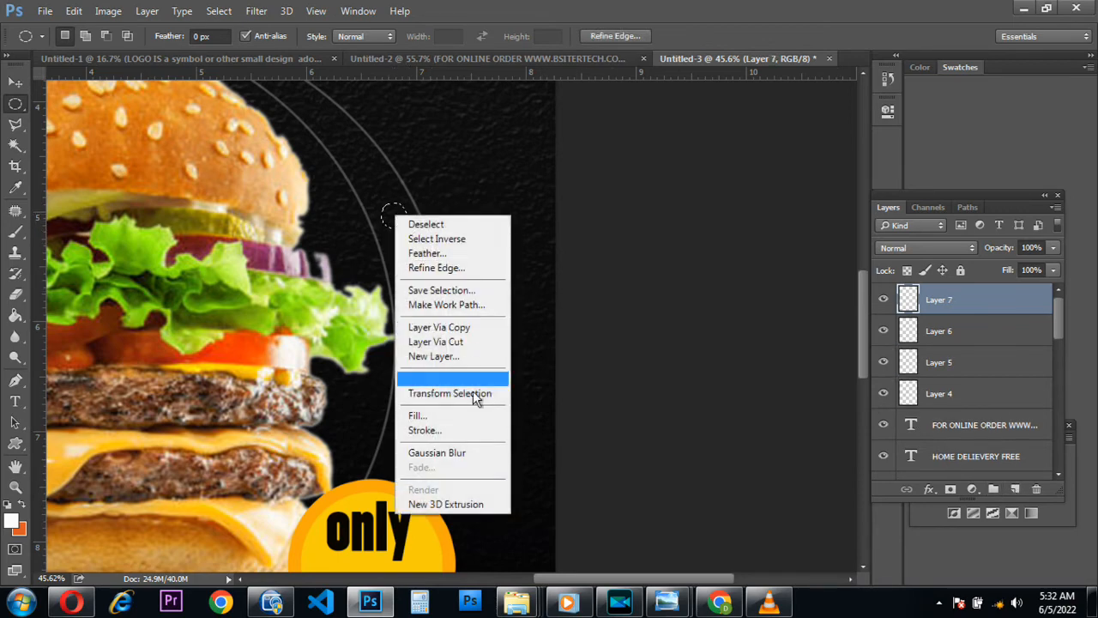
{"action": "left_click", "coordinate": [474, 433]}
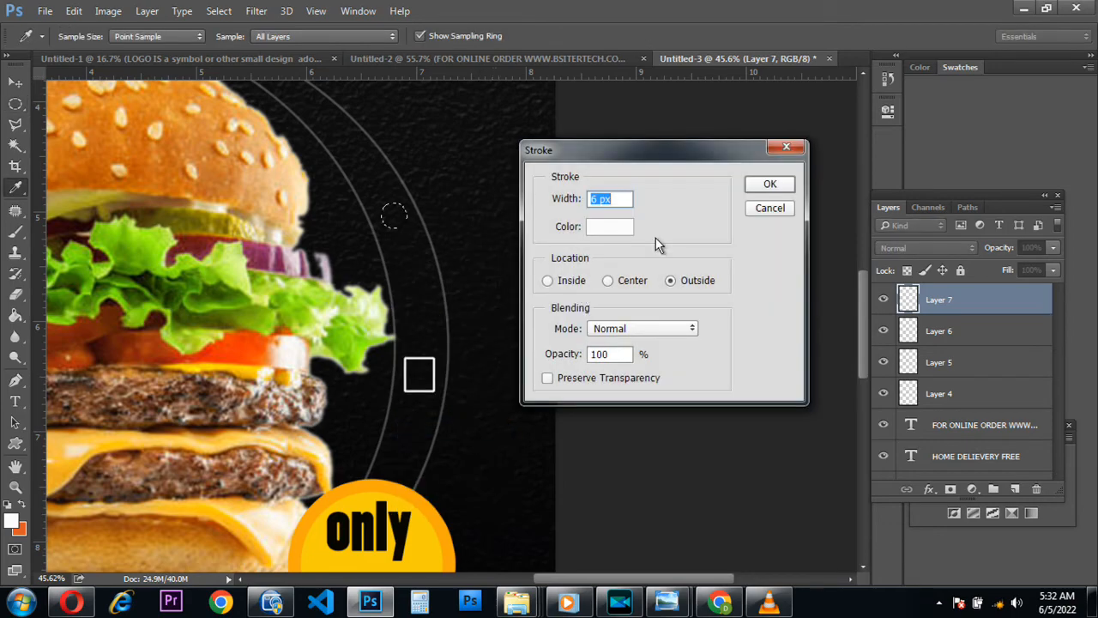
{"action": "left_click", "coordinate": [762, 192]}
{"action": "key", "text": "m"}
- Select a small ellipse just below the upper outlined square near the flyer's left edge, and add a new layer for it
{"action": "scroll", "coordinate": [242, 306], "scroll_direction": "down", "scroll_amount": 5}
{"action": "scroll", "coordinate": [240, 309], "scroll_direction": "down", "scroll_amount": 2}
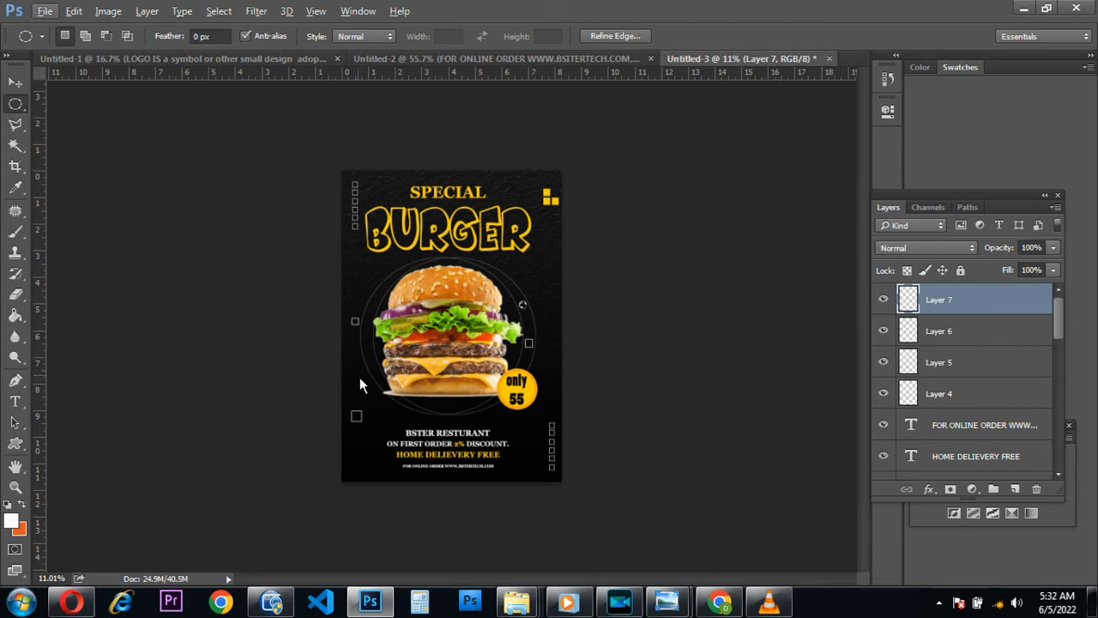
{"action": "scroll", "coordinate": [367, 327], "scroll_direction": "up", "scroll_amount": 6}
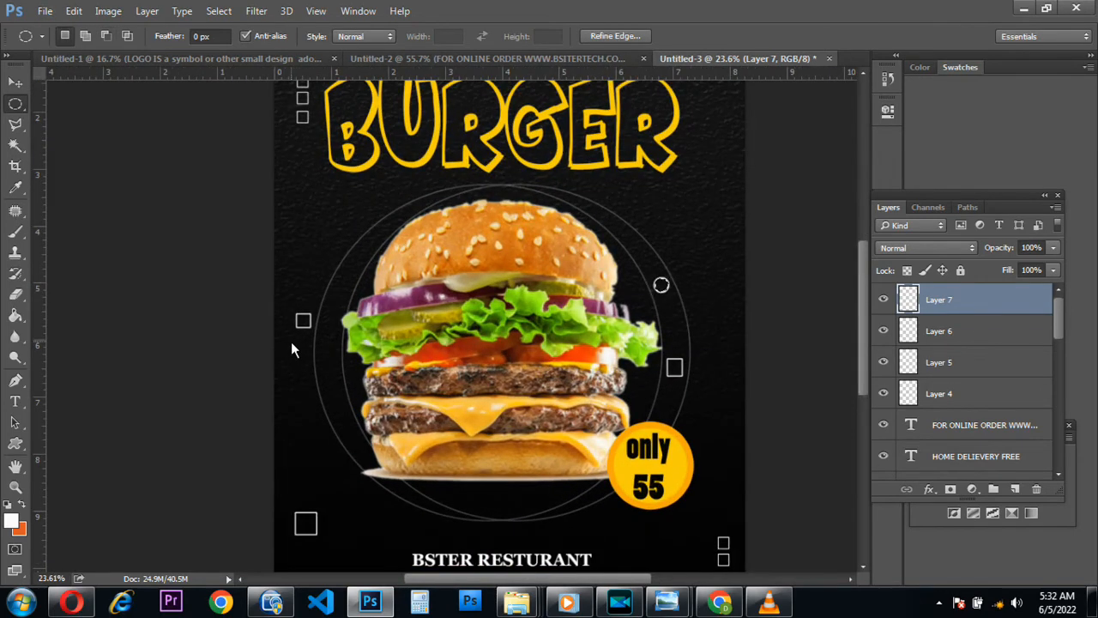
{"action": "left_click_drag", "start_coordinate": [289, 342], "coordinate": [305, 356]}
{"action": "right_click", "coordinate": [304, 353]}
{"action": "left_click", "coordinate": [1016, 491]}
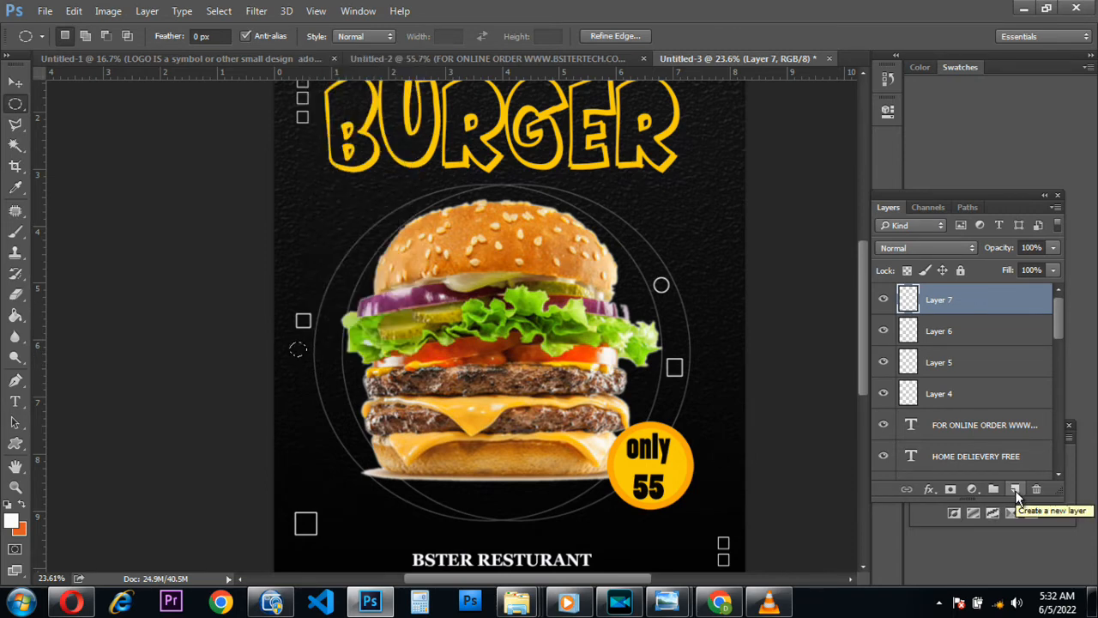
{"action": "left_click", "coordinate": [1015, 490]}
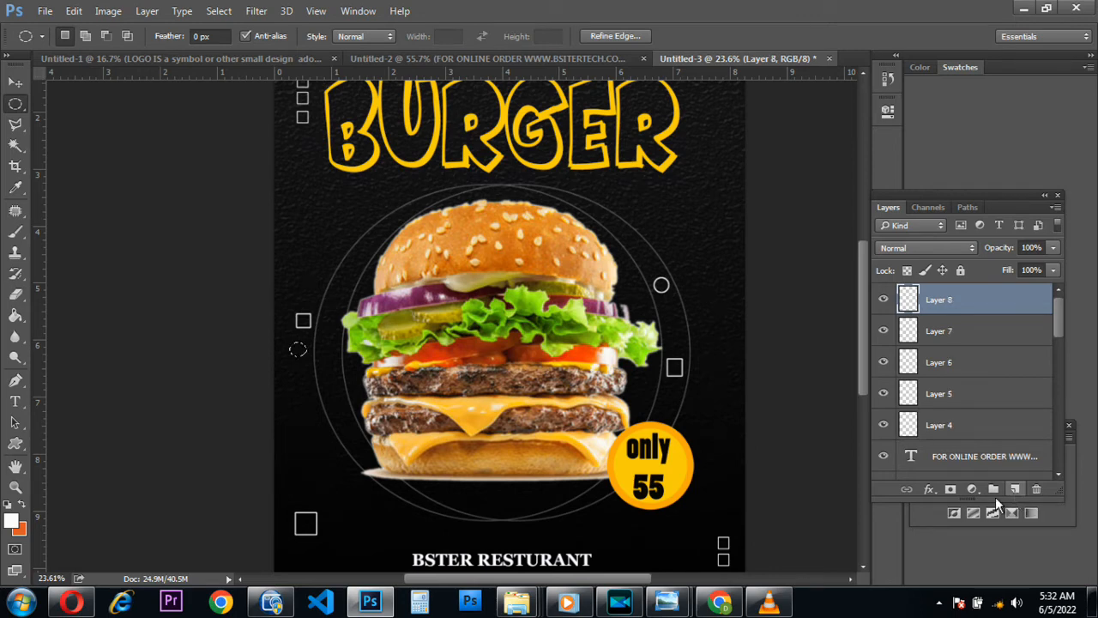
- Stroke the left-edge ellipse selection with a 6 px white line placed outside, then deselect it
{"action": "right_click", "coordinate": [291, 351]}
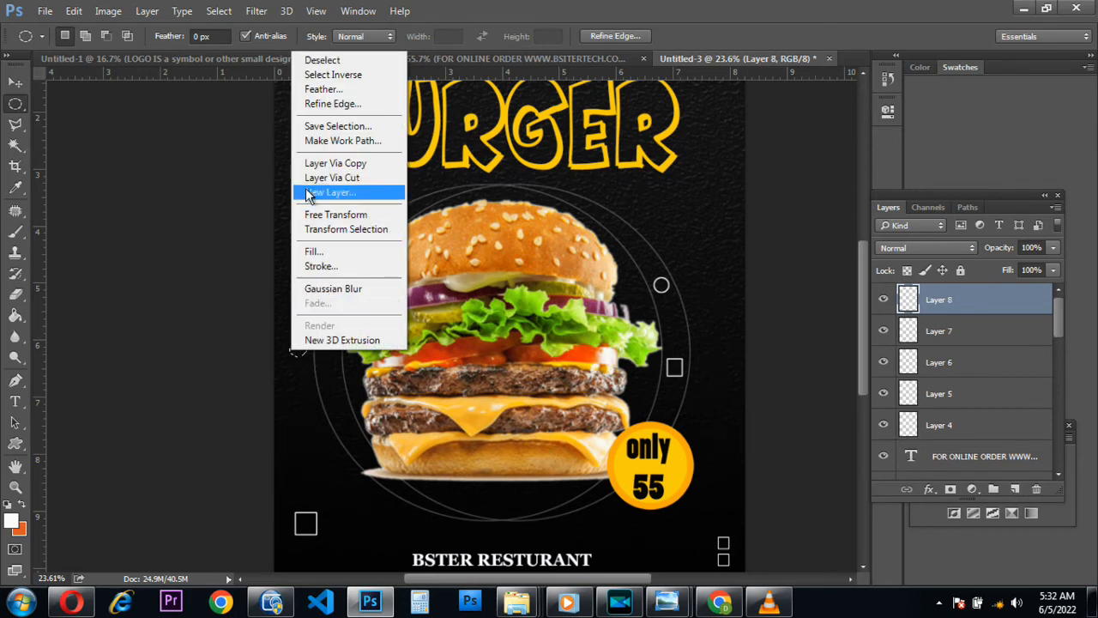
{"action": "left_click", "coordinate": [334, 271]}
{"action": "left_click", "coordinate": [760, 191]}
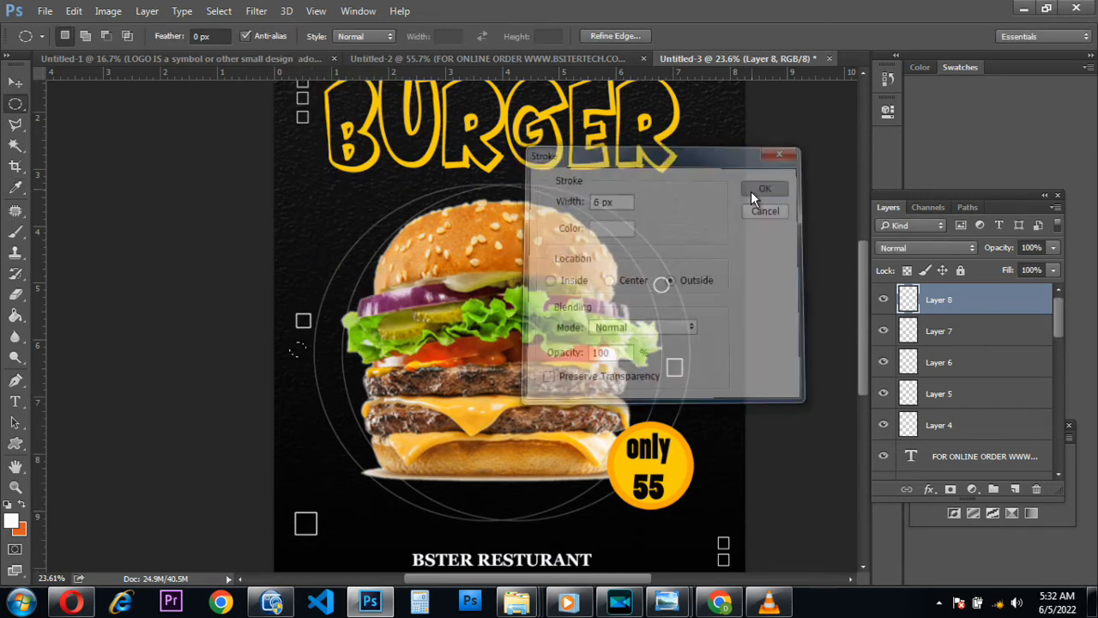
{"action": "key", "text": "ctrl+d"}
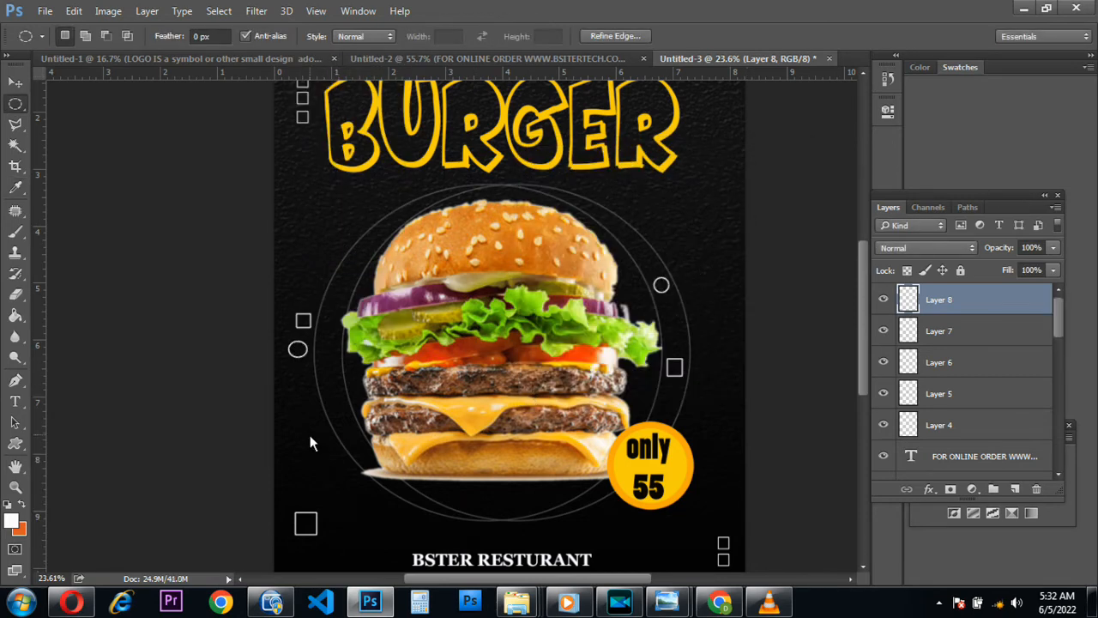
- Select a tiny circle between the thin circles just beside the lower left of the yellow price badge, and add a new layer for it
{"action": "scroll", "coordinate": [335, 443], "scroll_direction": "down", "scroll_amount": 4}
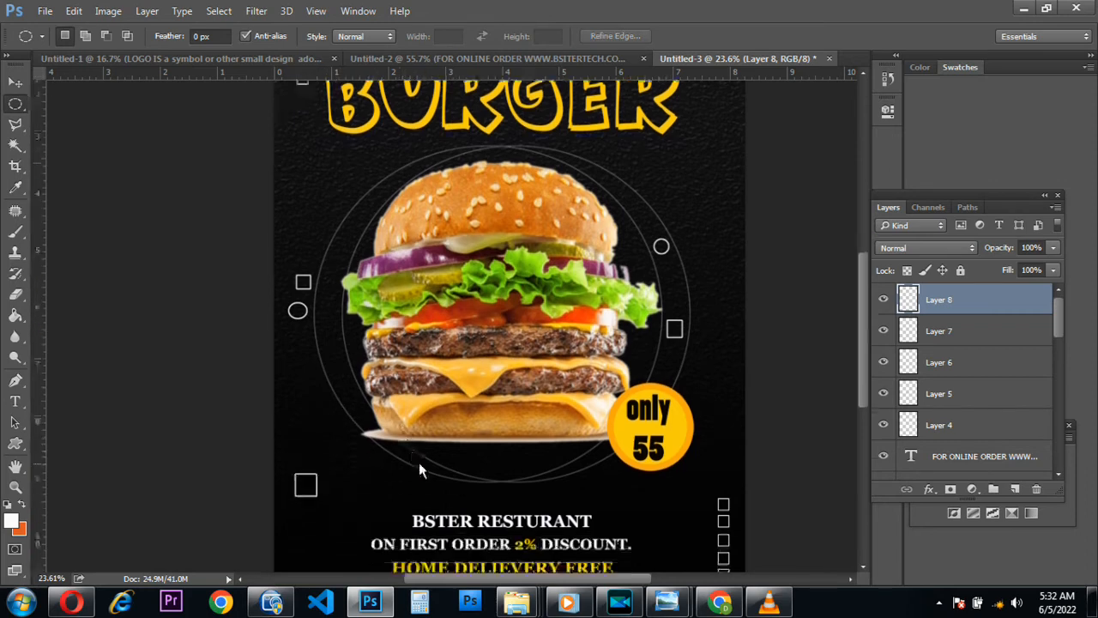
{"action": "scroll", "coordinate": [578, 434], "scroll_direction": "down", "scroll_amount": 1}
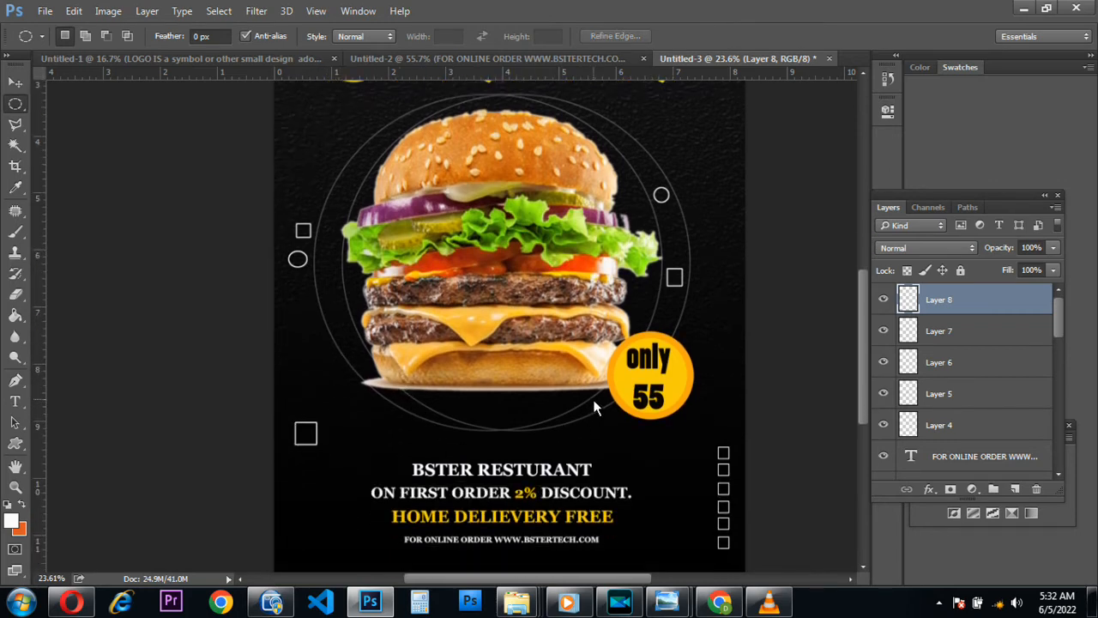
{"action": "left_click_drag", "start_coordinate": [596, 411], "coordinate": [604, 421]}
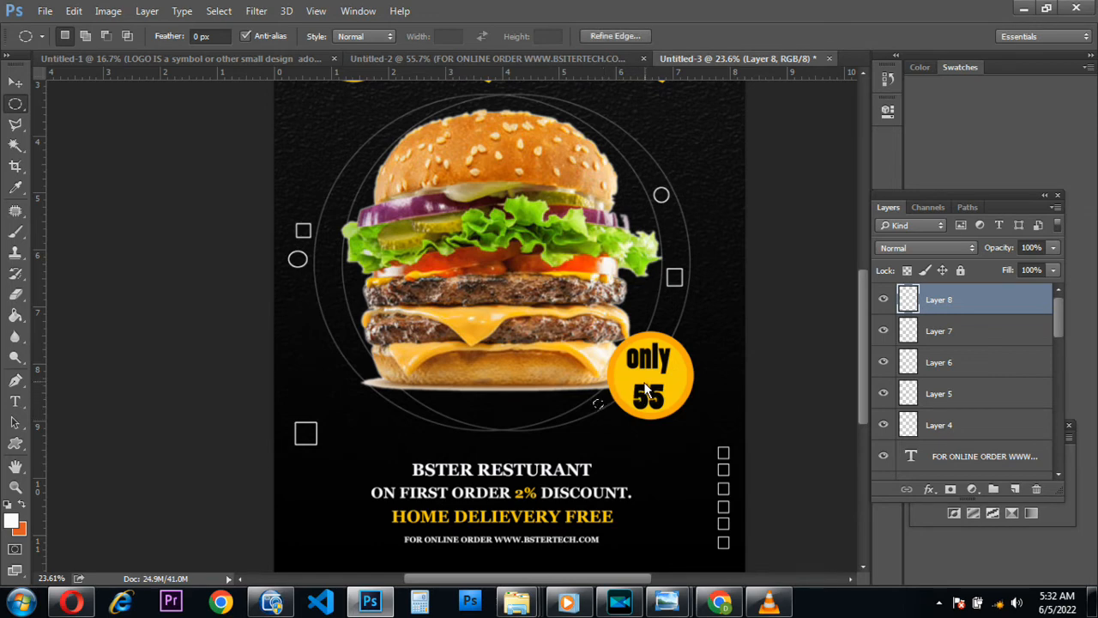
{"action": "left_click", "coordinate": [1015, 489]}
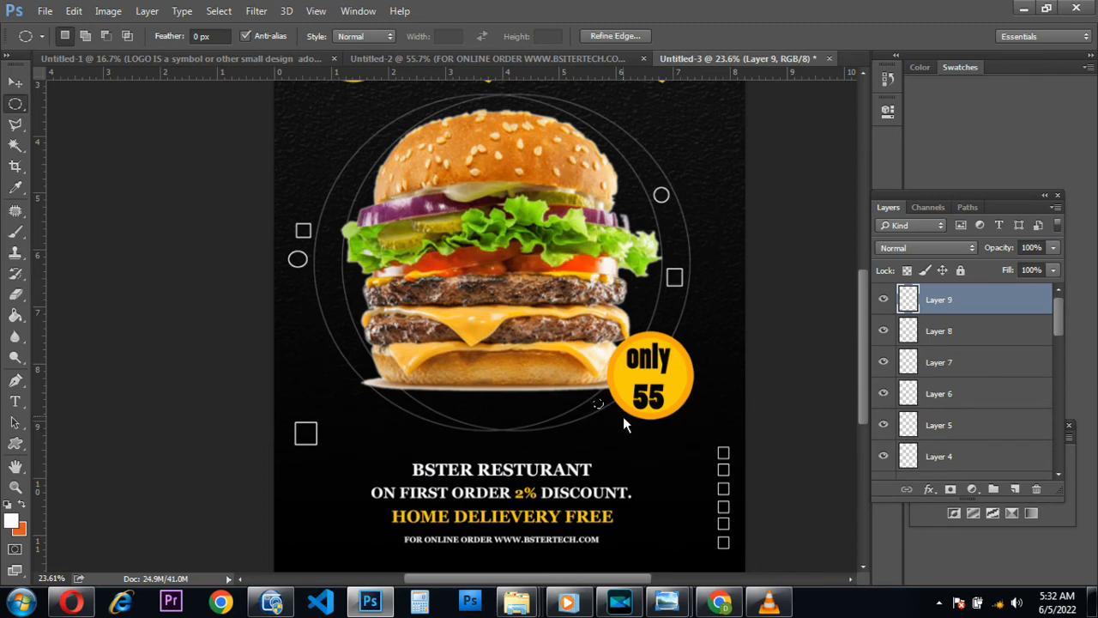
- Fill the tiny circle beside the price badge with the white foreground colour at 100% opacity, then deselect it
{"action": "scroll", "coordinate": [640, 422], "scroll_direction": "up", "scroll_amount": 5}
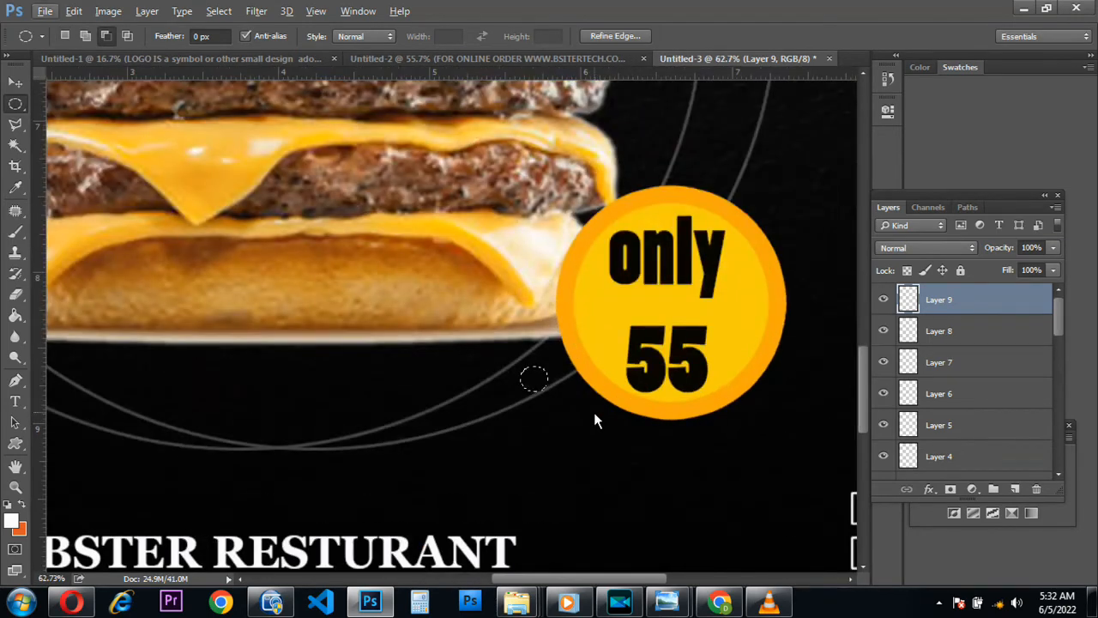
{"action": "right_click", "coordinate": [593, 412]}
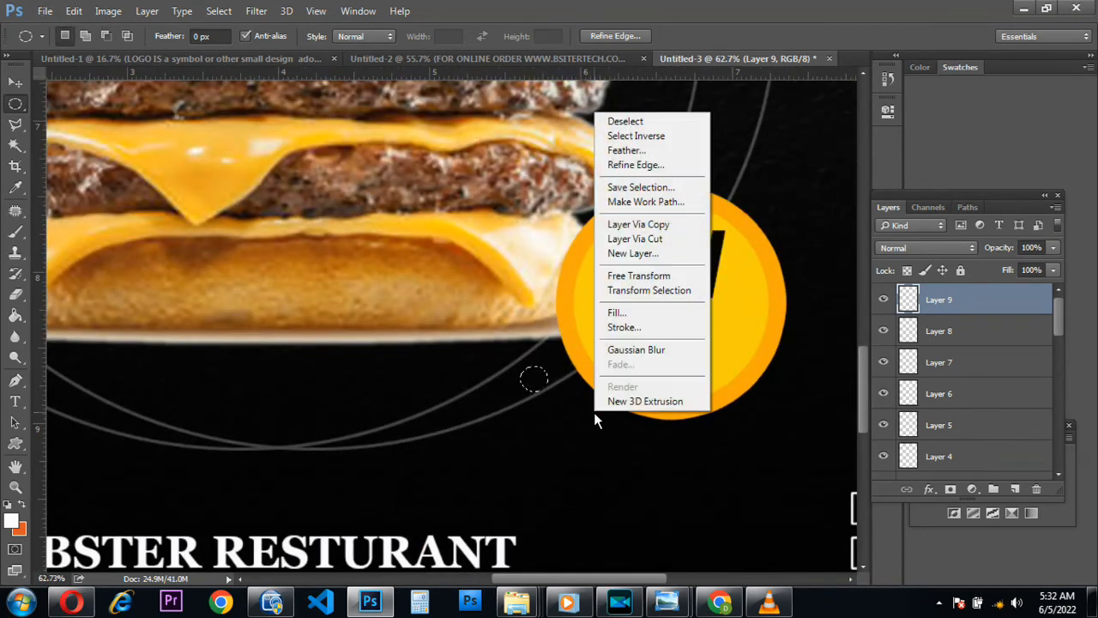
{"action": "left_click", "coordinate": [622, 313]}
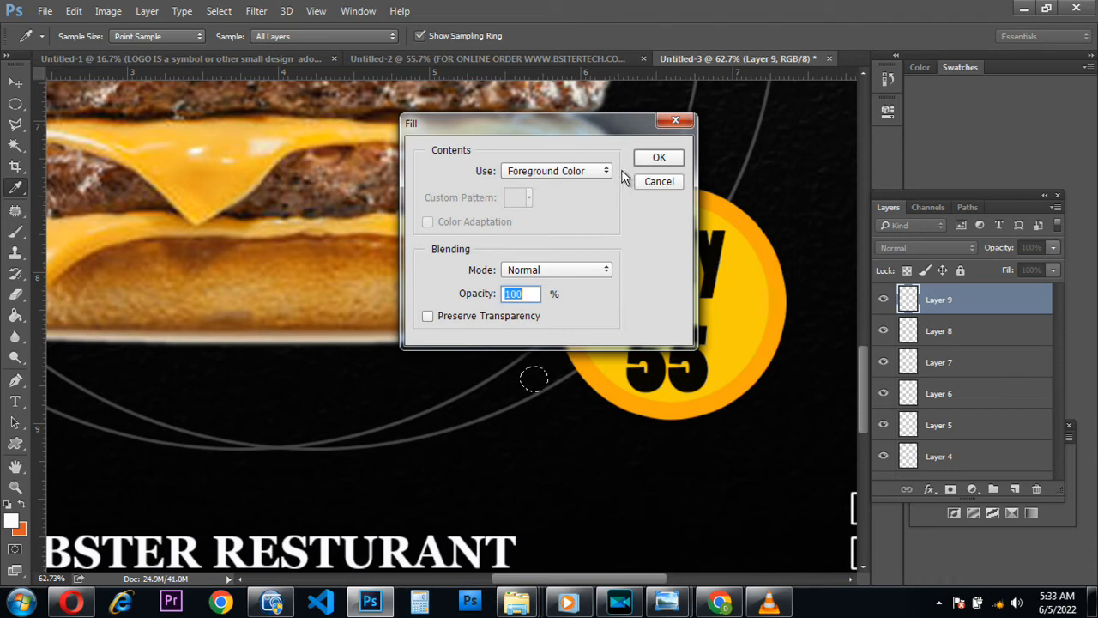
{"action": "left_click", "coordinate": [650, 164]}
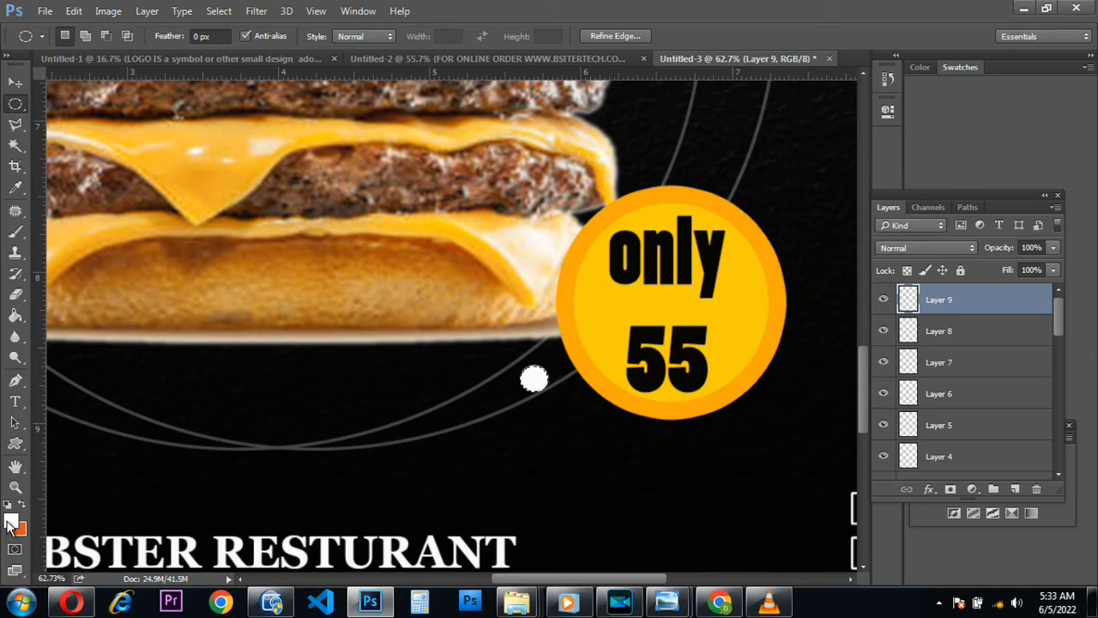
{"action": "key", "text": "ctrl+d"}
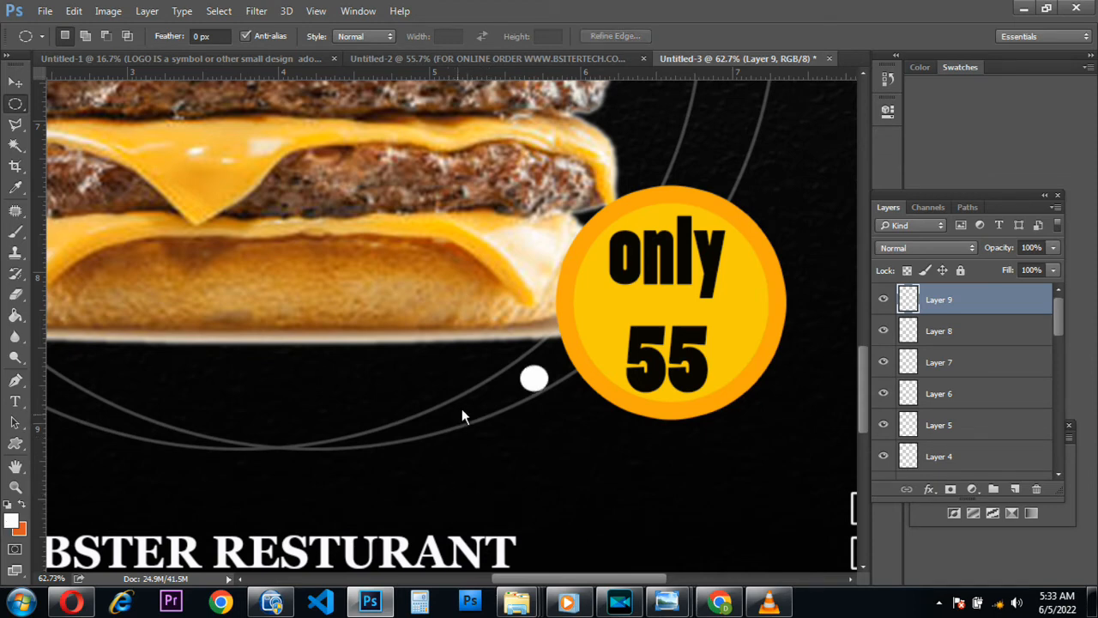
- Outline a circle about 0.17 × 0.15 in on a new layer beside the white dot, using a 6 px white outside stroke, and deselect it
{"action": "left_click_drag", "start_coordinate": [487, 393], "coordinate": [508, 411]}
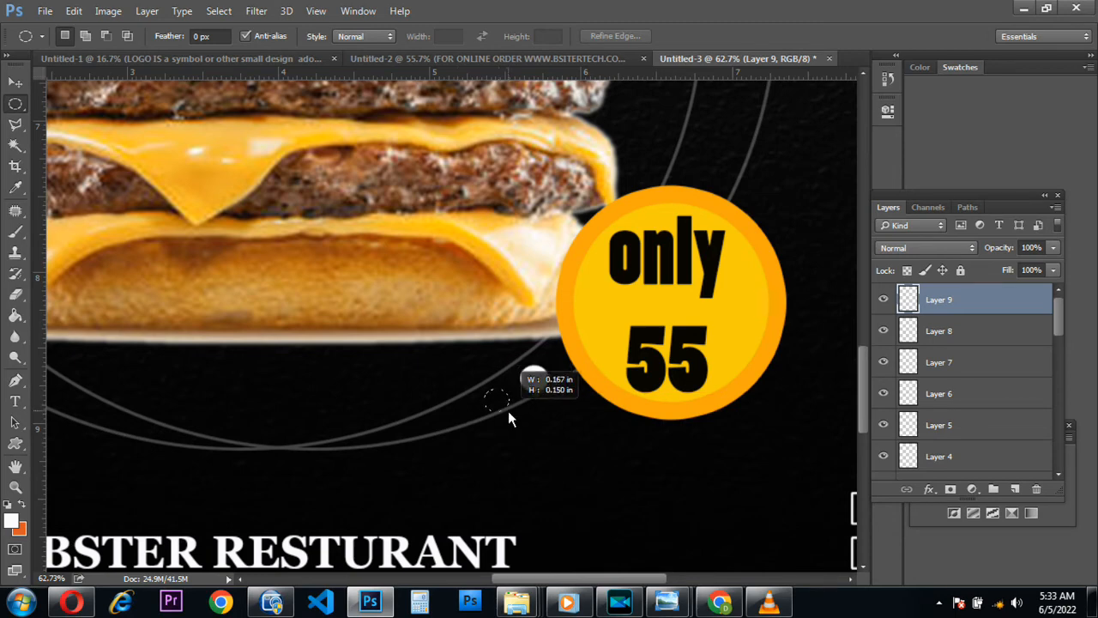
{"action": "left_click", "coordinate": [1015, 489]}
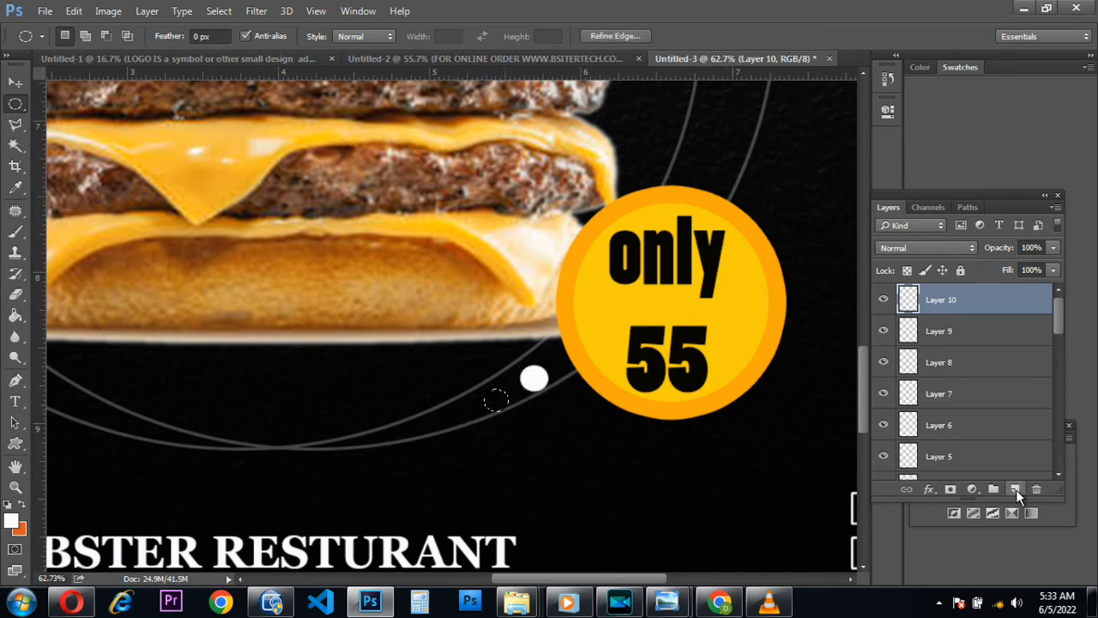
{"action": "right_click", "coordinate": [500, 403]}
{"action": "left_click", "coordinate": [558, 319]}
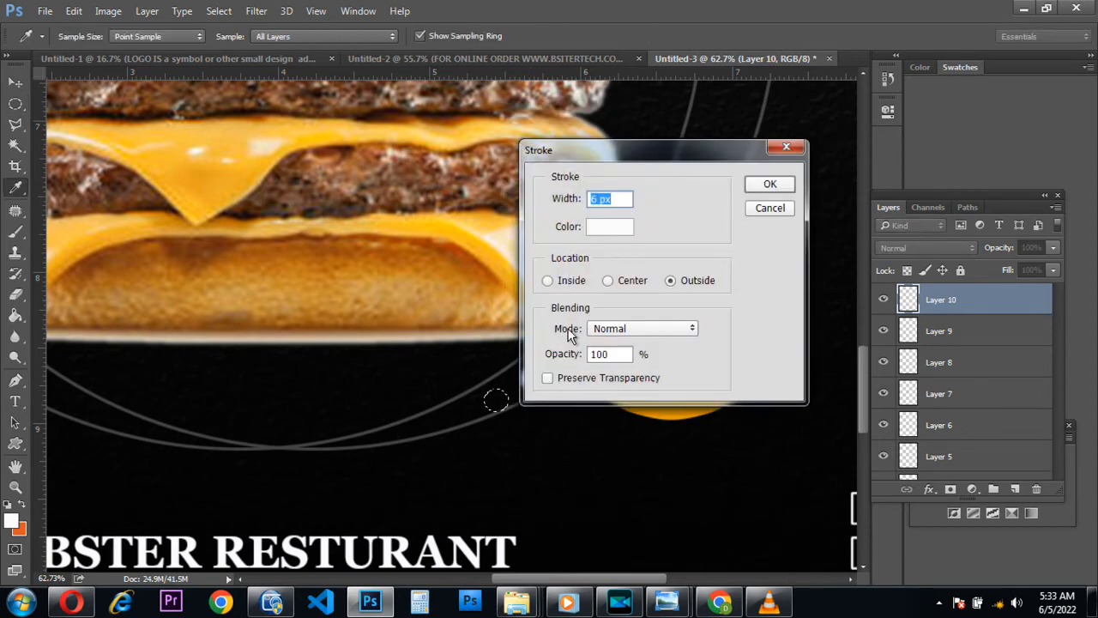
{"action": "left_click", "coordinate": [757, 185]}
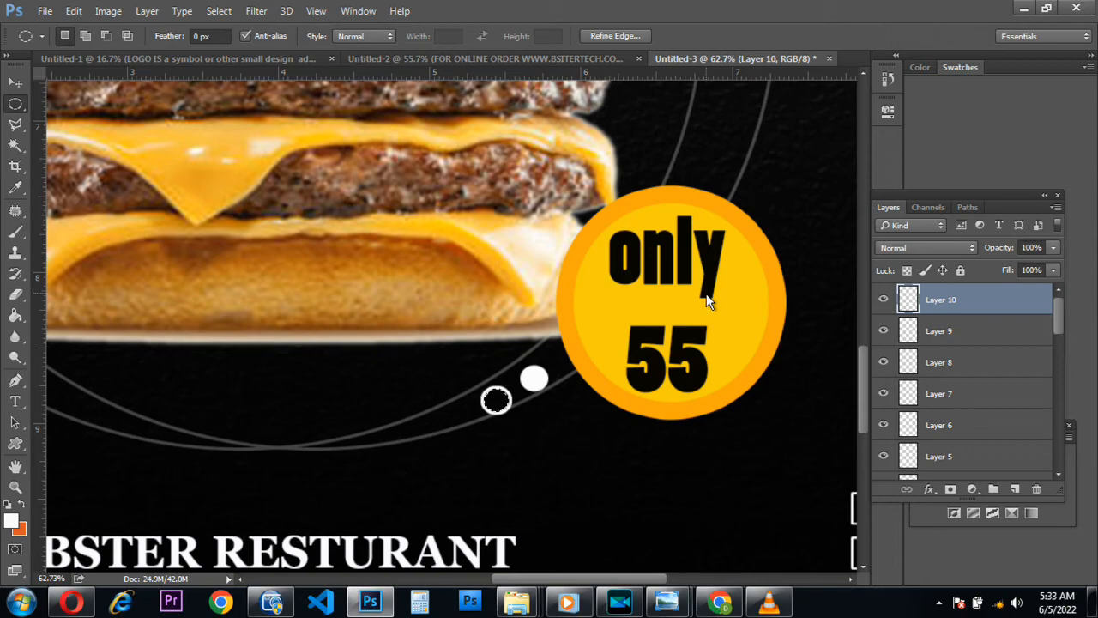
{"action": "key", "text": "ctrl+d"}
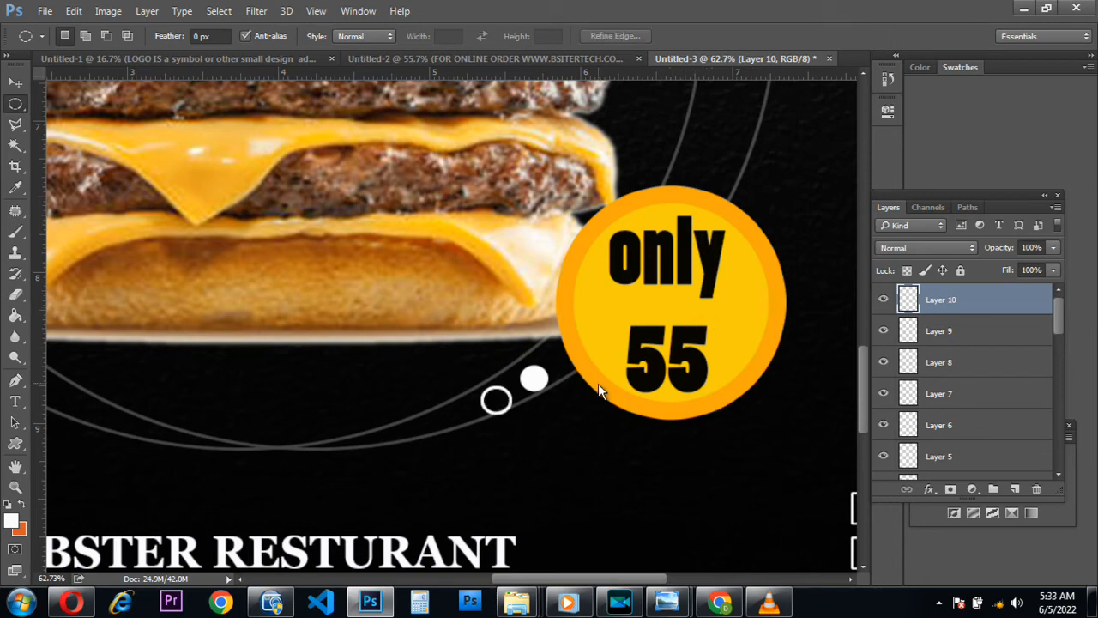
{"action": "scroll", "coordinate": [501, 403], "scroll_direction": "down", "scroll_amount": 1}
{"action": "scroll", "coordinate": [503, 412], "scroll_direction": "down", "scroll_amount": 5}
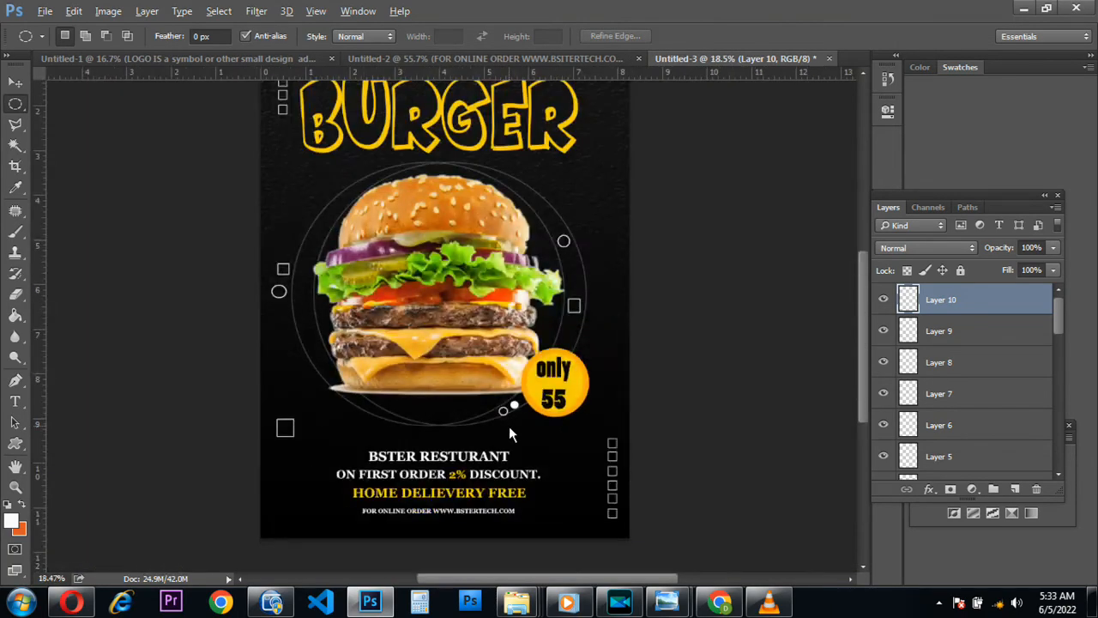
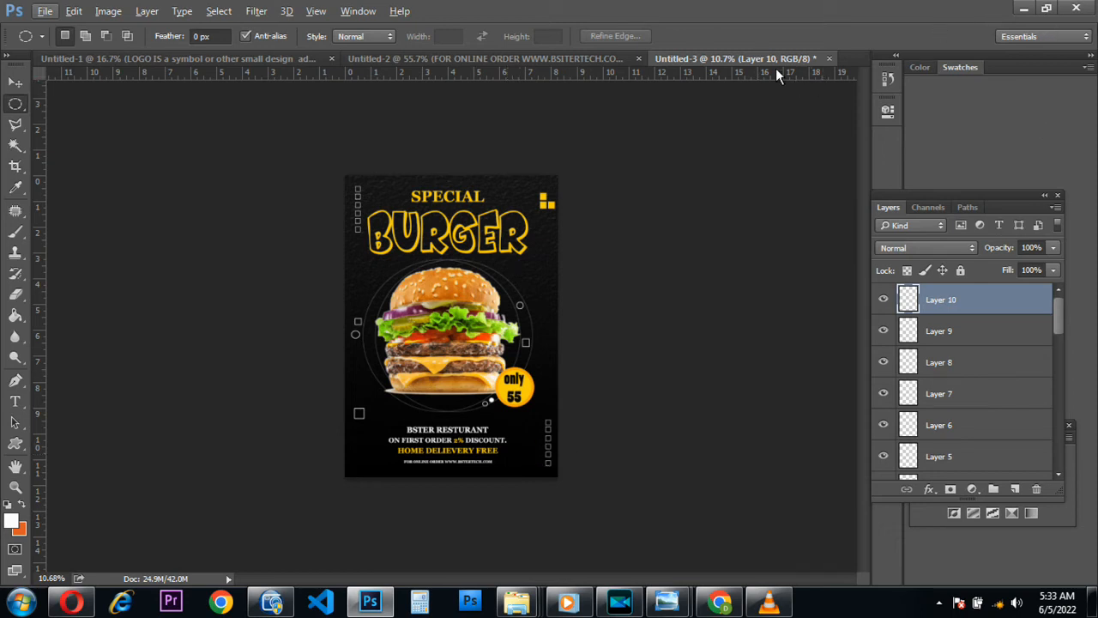
- Open the Red_Chili_Pepper_Transparent_PNG_Clip_Art_Image file from the BURGER folder in Photoshop as its own document
{"action": "left_click", "coordinate": [1024, 9]}
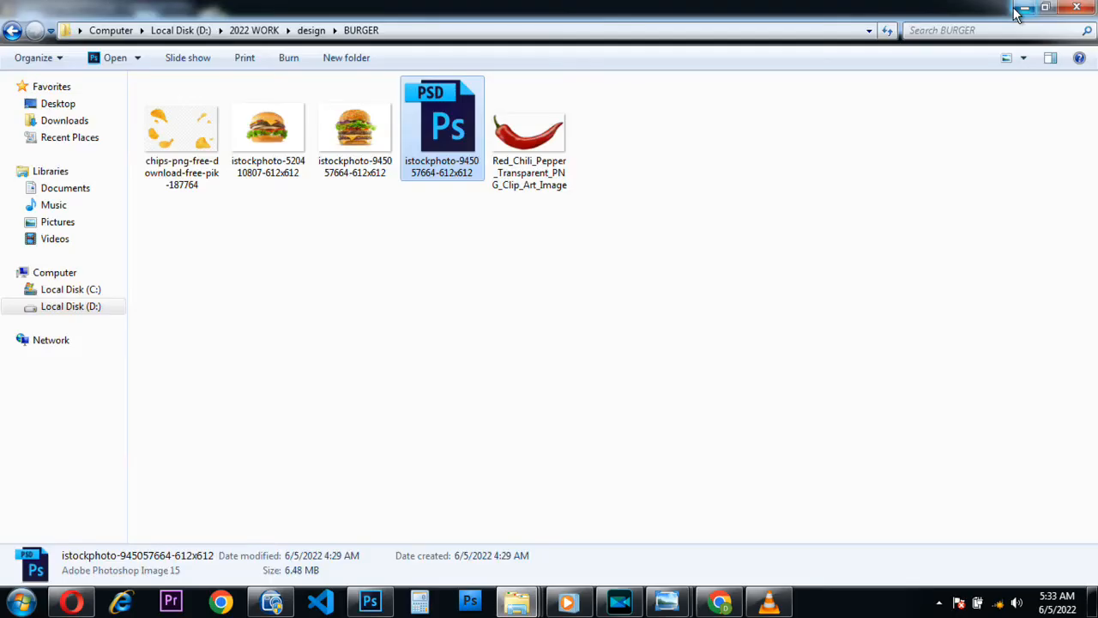
{"action": "left_click", "coordinate": [523, 148]}
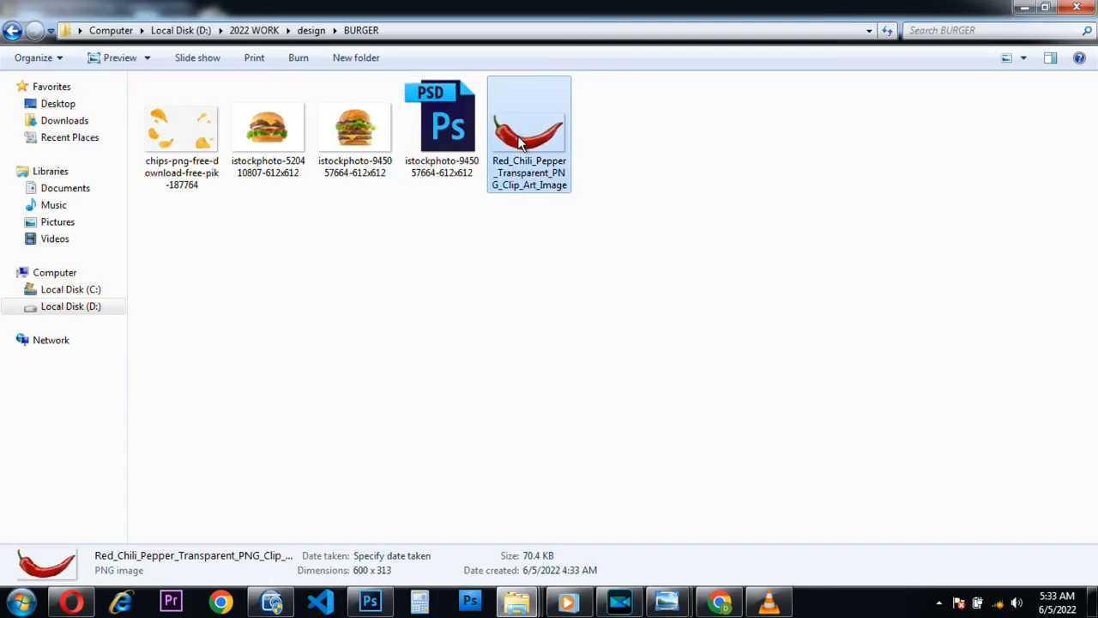
{"action": "left_click_drag", "start_coordinate": [524, 147], "coordinate": [849, 44]}
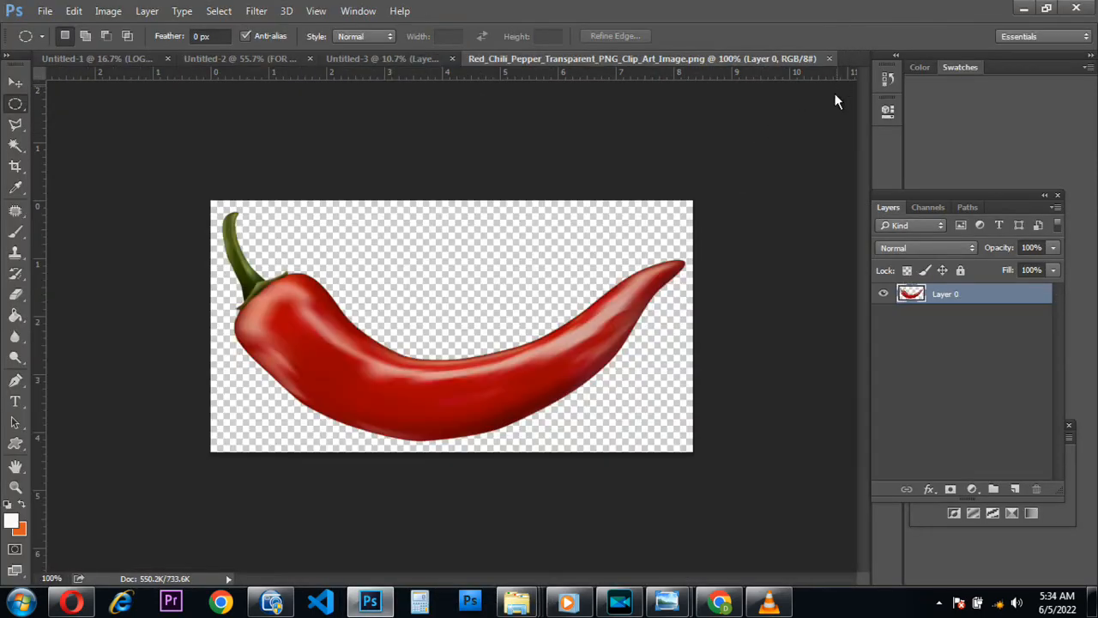
- Copy the chili pepper into the Untitled-3 flyer and place it at the lower left of the burger
{"action": "left_click", "coordinate": [17, 84]}
{"action": "left_click_drag", "start_coordinate": [277, 347], "coordinate": [388, 128]}
{"action": "left_click_drag", "start_coordinate": [402, 346], "coordinate": [407, 352]}
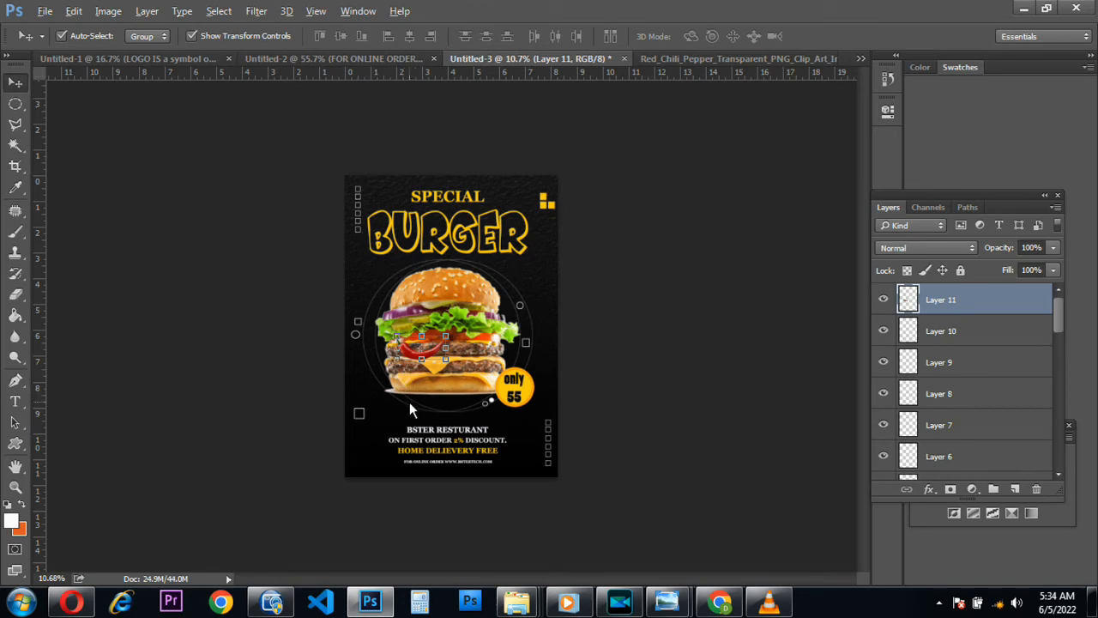
{"action": "scroll", "coordinate": [410, 400], "scroll_direction": "up", "scroll_amount": 6}
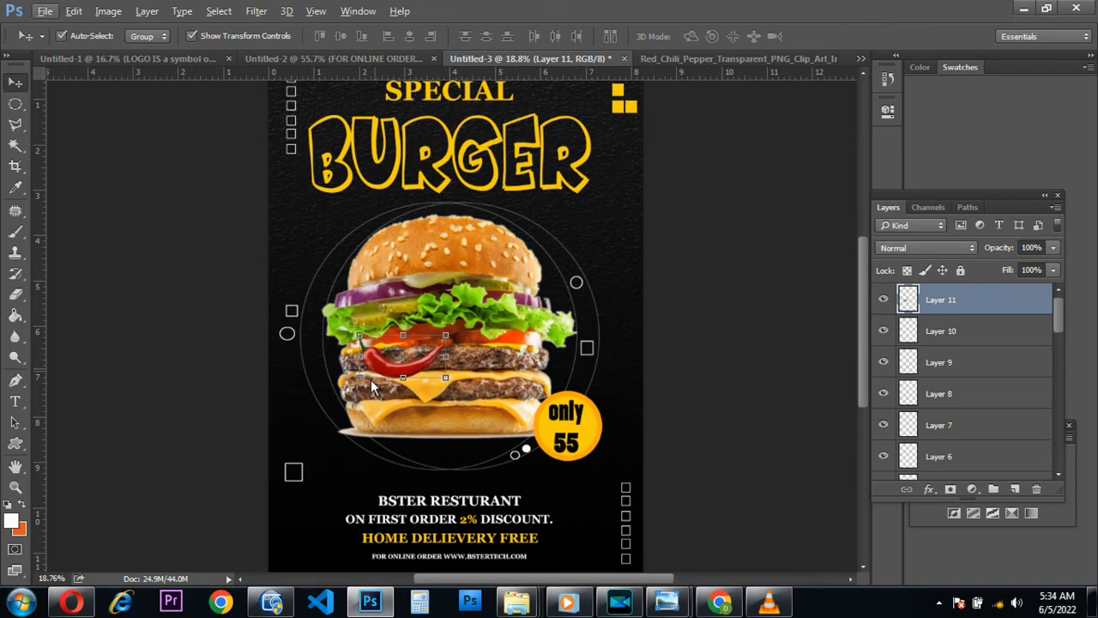
{"action": "scroll", "coordinate": [371, 385], "scroll_direction": "up", "scroll_amount": 5}
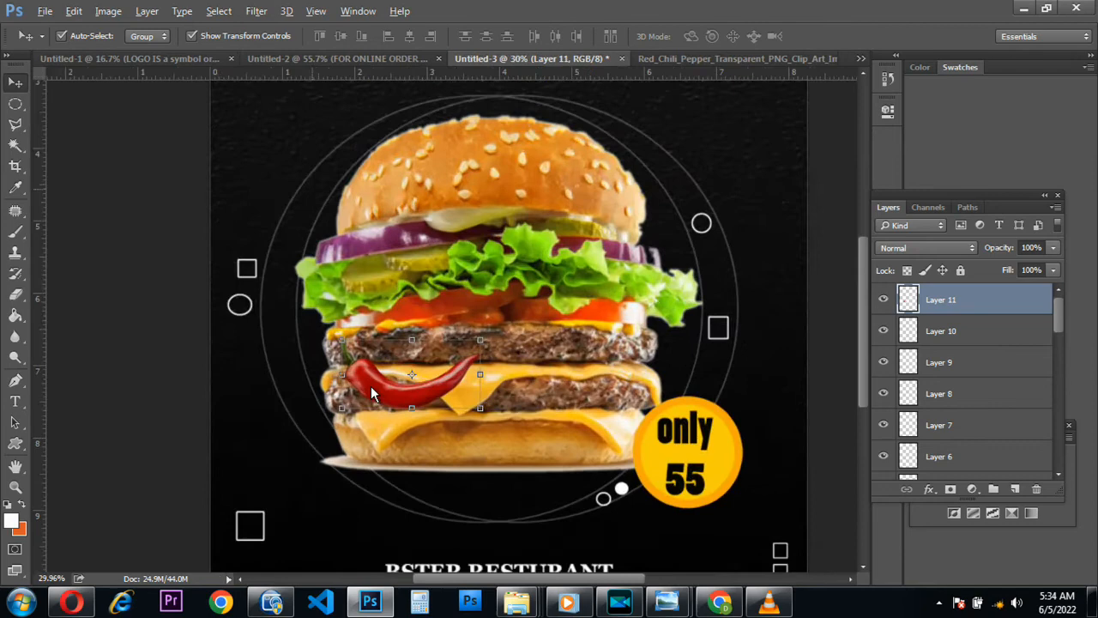
{"action": "left_click_drag", "start_coordinate": [367, 404], "coordinate": [339, 499]}
- Scale the chili pepper proportionally to about 141% and rotate it about -12°
{"action": "key", "text": "ctrl+t"}
{"action": "left_click_drag", "start_coordinate": [473, 425], "coordinate": [475, 356]}
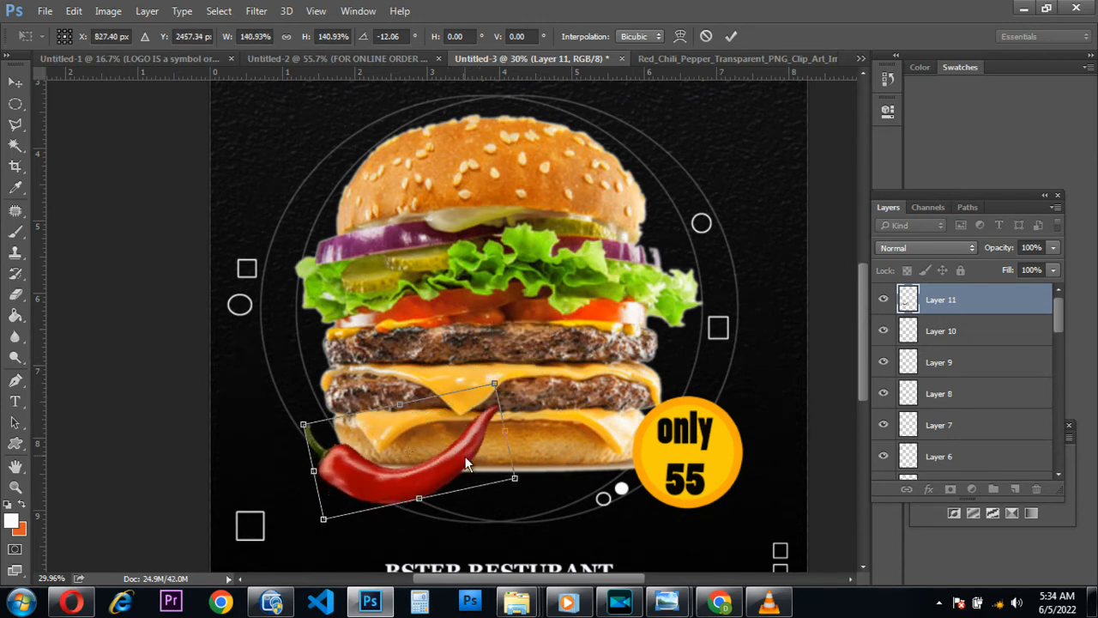
{"action": "key", "text": "Return"}
- Adjust the chili pepper's colour with Hue/Saturation: hue +6, saturation +30, lightness -8
{"action": "key", "text": "ctrl"}
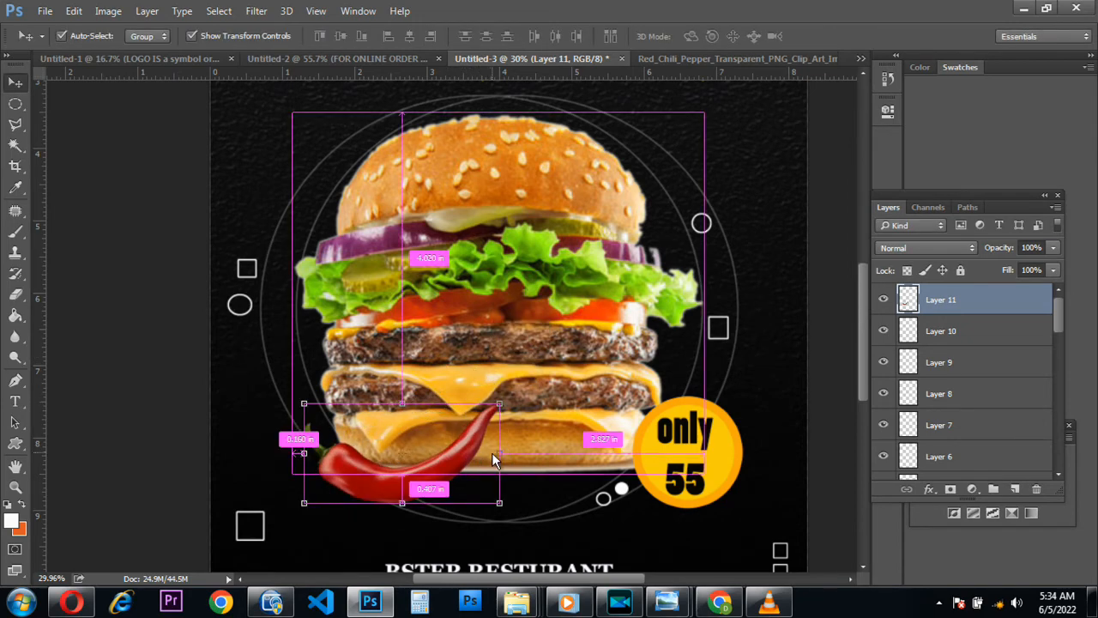
{"action": "key", "text": "ctrl+u"}
{"action": "left_click_drag", "start_coordinate": [769, 244], "coordinate": [796, 284]}
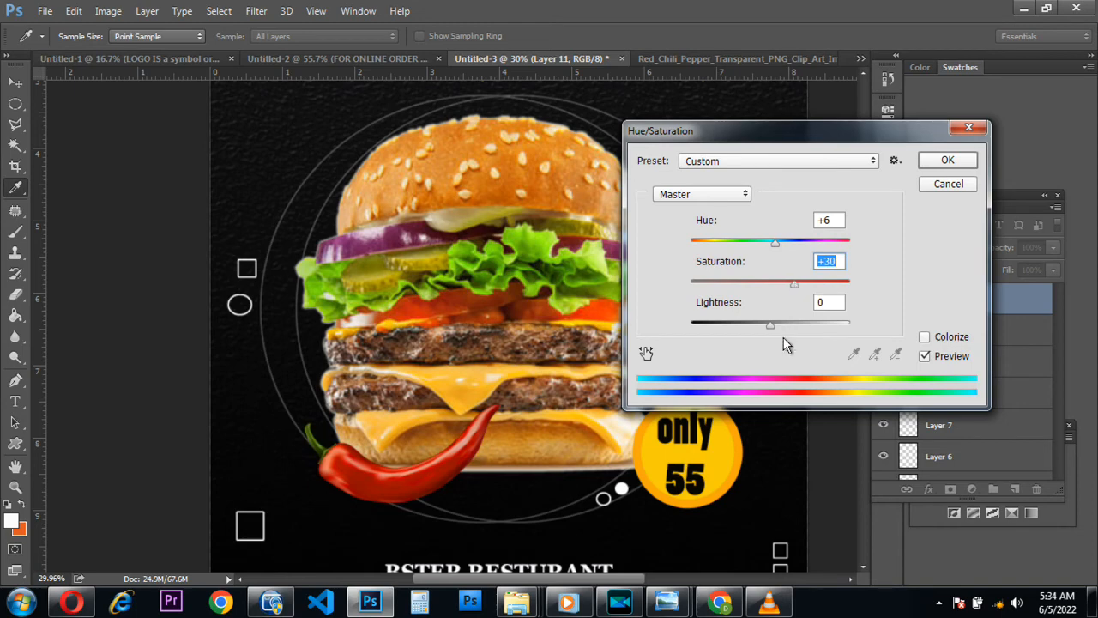
{"action": "left_click_drag", "start_coordinate": [772, 330], "coordinate": [767, 332]}
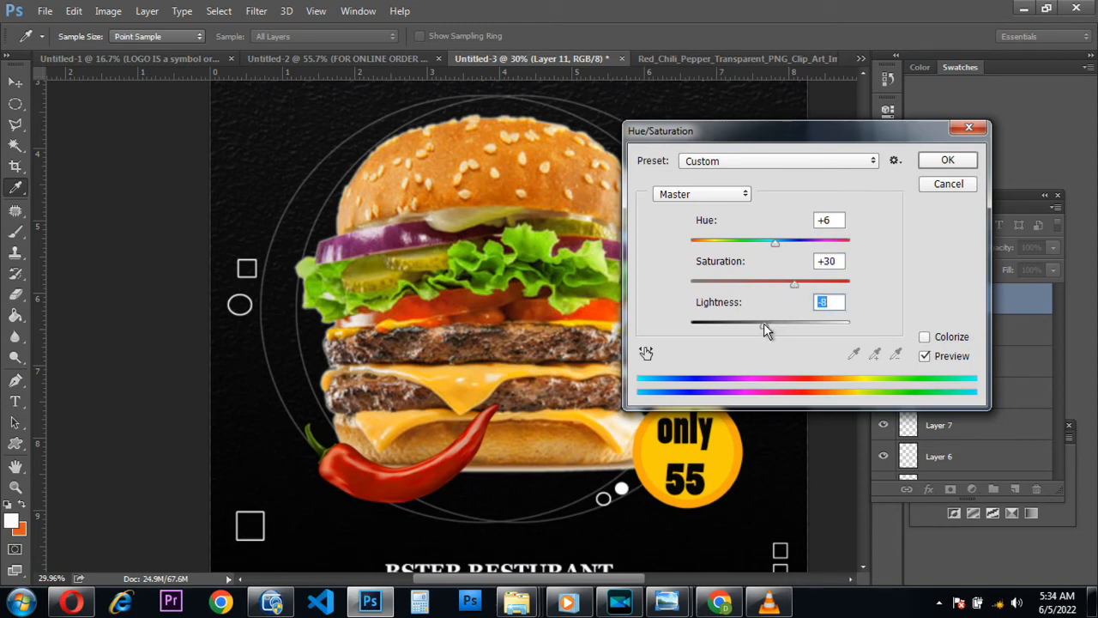
{"action": "left_click", "coordinate": [951, 162]}
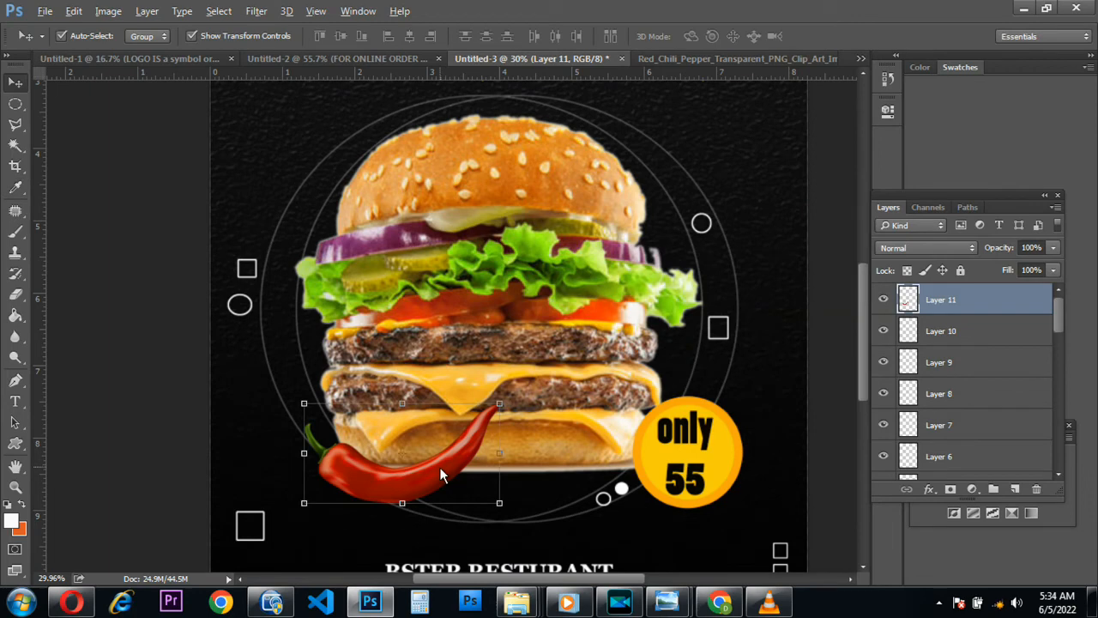
- Duplicate the chili pepper, flip the copy horizontally and place it at the burger's lower right so the two tips cross
{"action": "left_click_drag", "start_coordinate": [437, 473], "coordinate": [479, 460]}
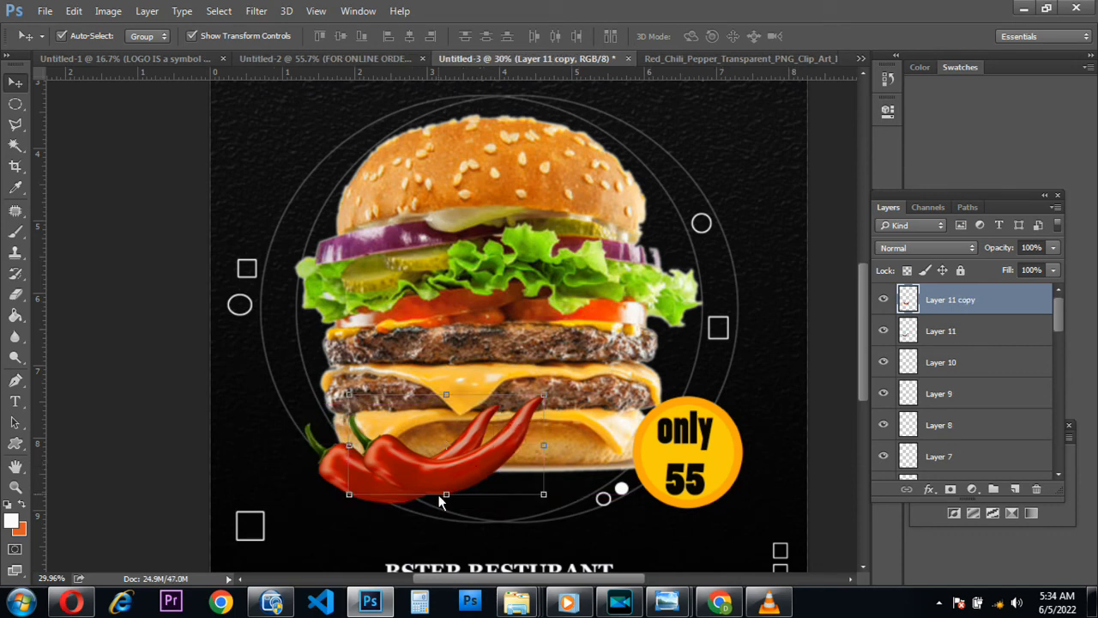
{"action": "left_click", "coordinate": [348, 444]}
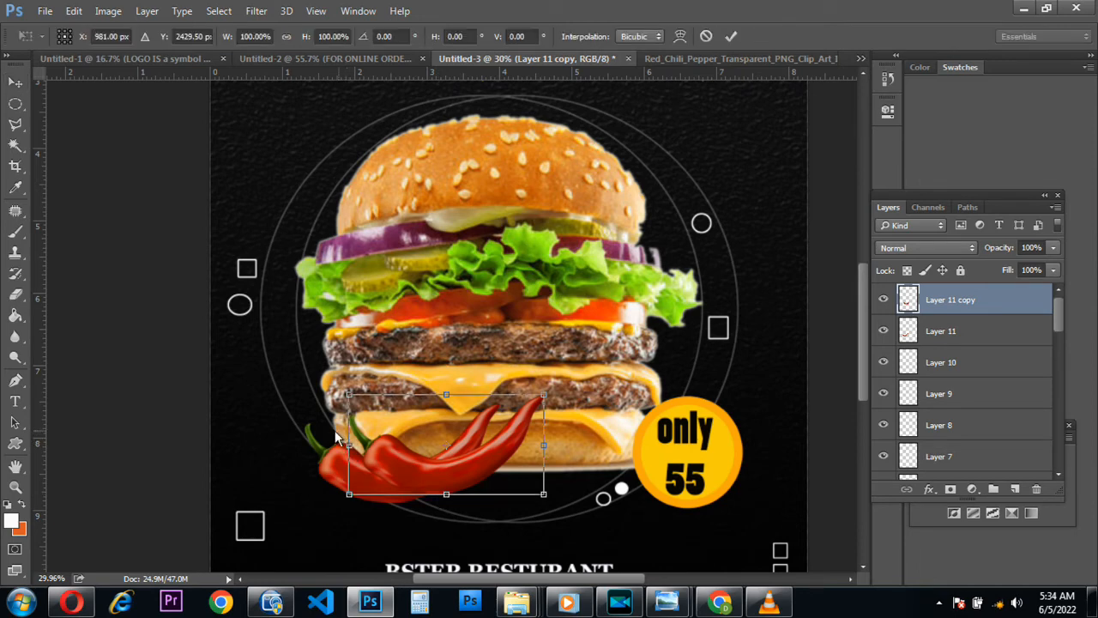
{"action": "right_click", "coordinate": [333, 434]}
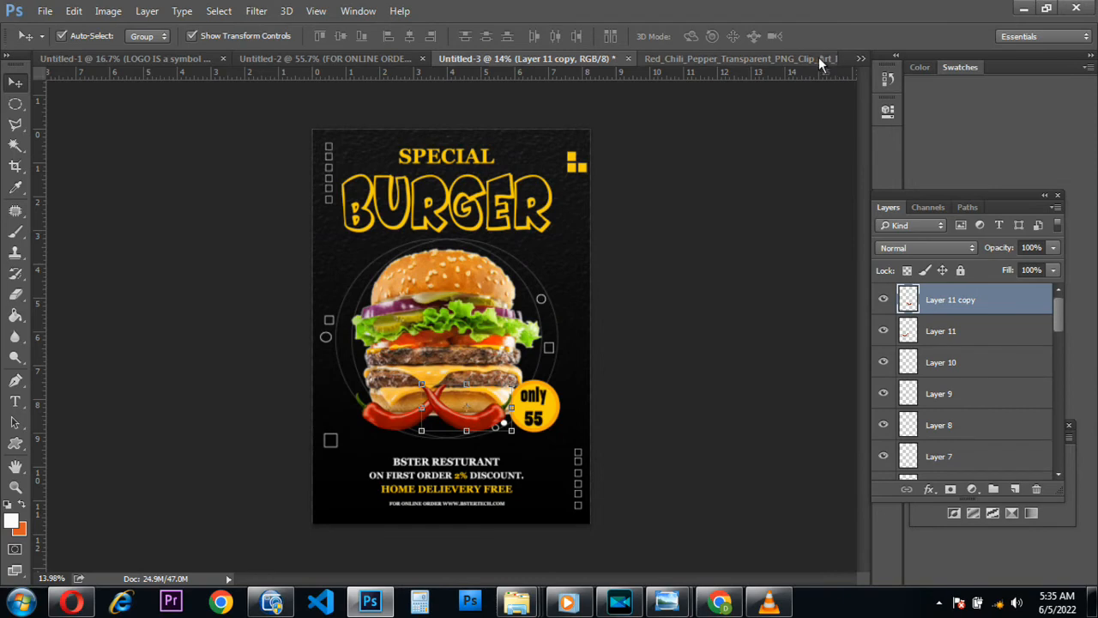
- Close the chili pepper image and open chips-png-free-download-free-pik-187764 from the BURGER folder in Photoshop
{"action": "left_click", "coordinate": [822, 61]}
{"action": "left_click", "coordinate": [831, 59]}
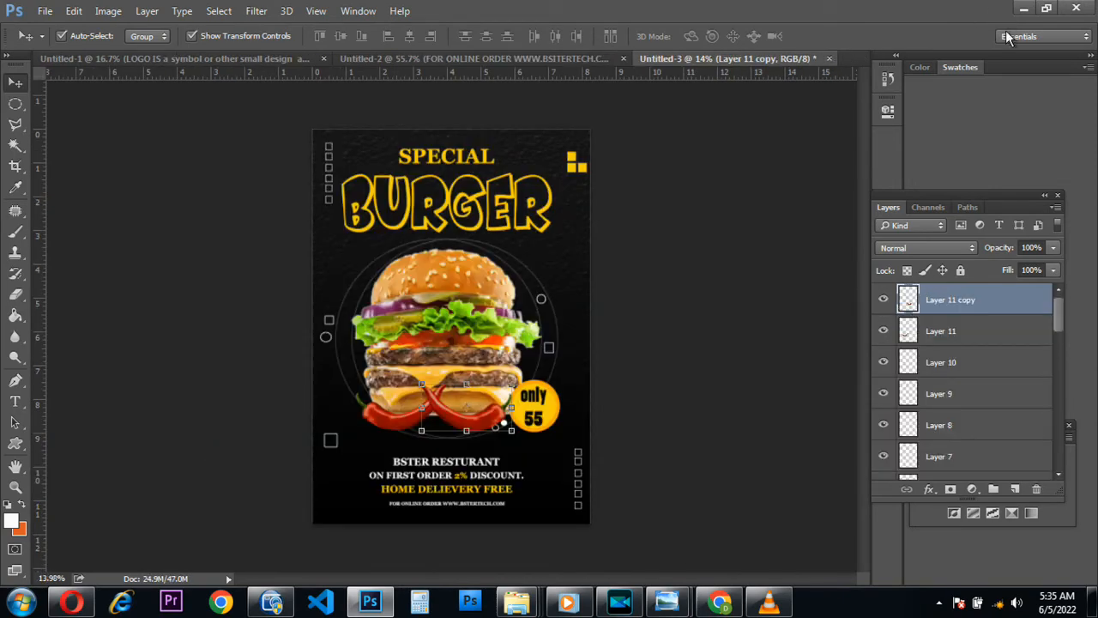
{"action": "left_click", "coordinate": [1024, 11]}
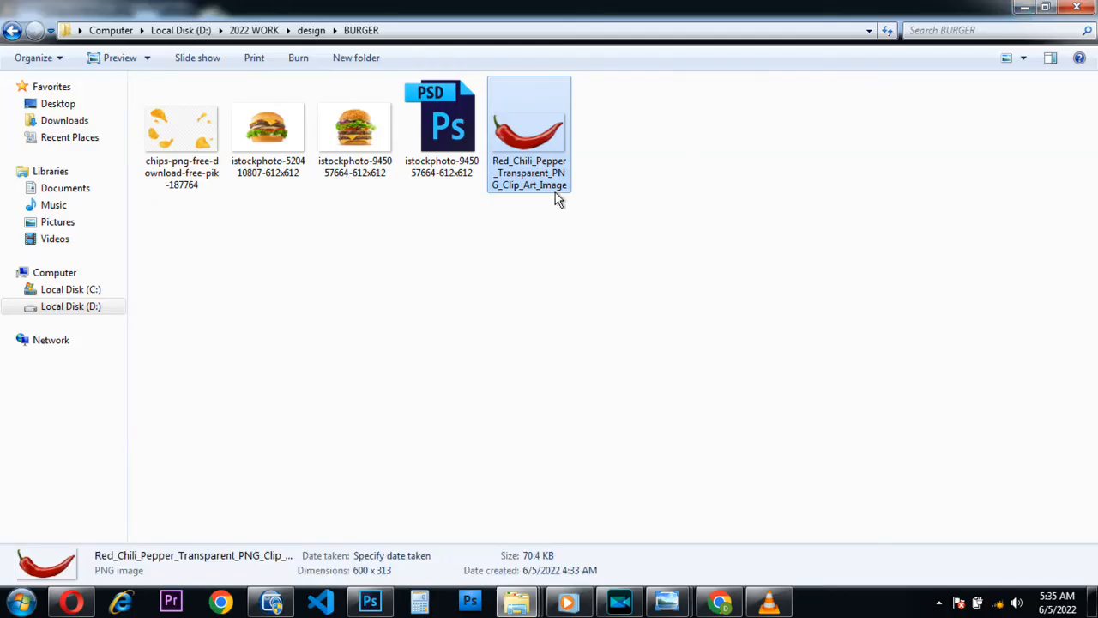
{"action": "left_click_drag", "start_coordinate": [196, 141], "coordinate": [843, 52]}
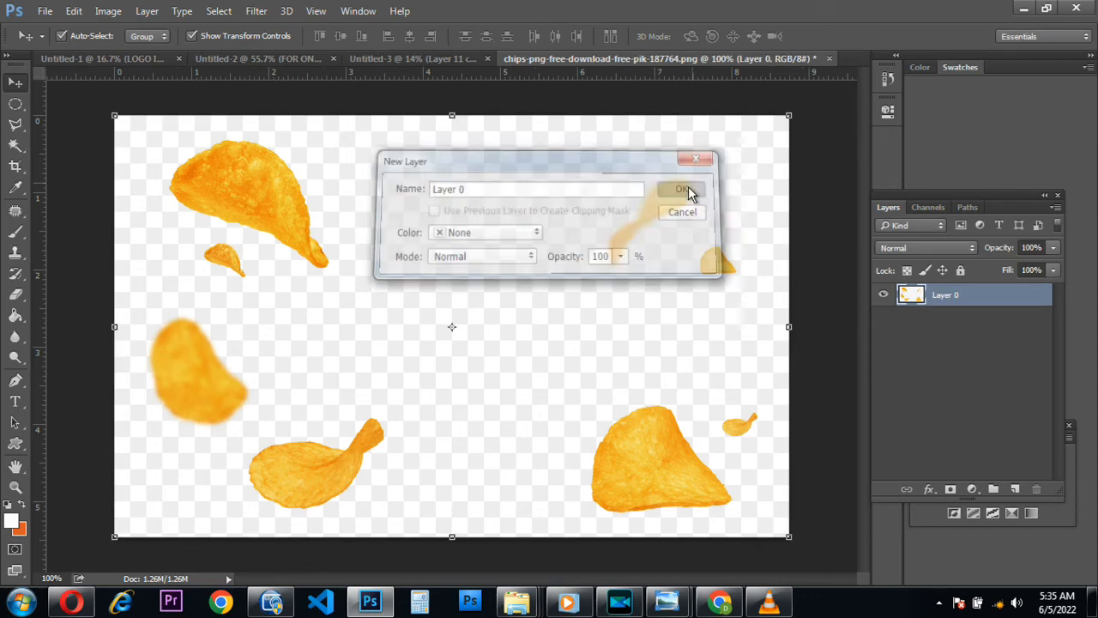
- Convert the chips image's background to Layer 0, delete the white checkered backdrop with the Magic Wand, and deselect
{"action": "left_click", "coordinate": [688, 189]}
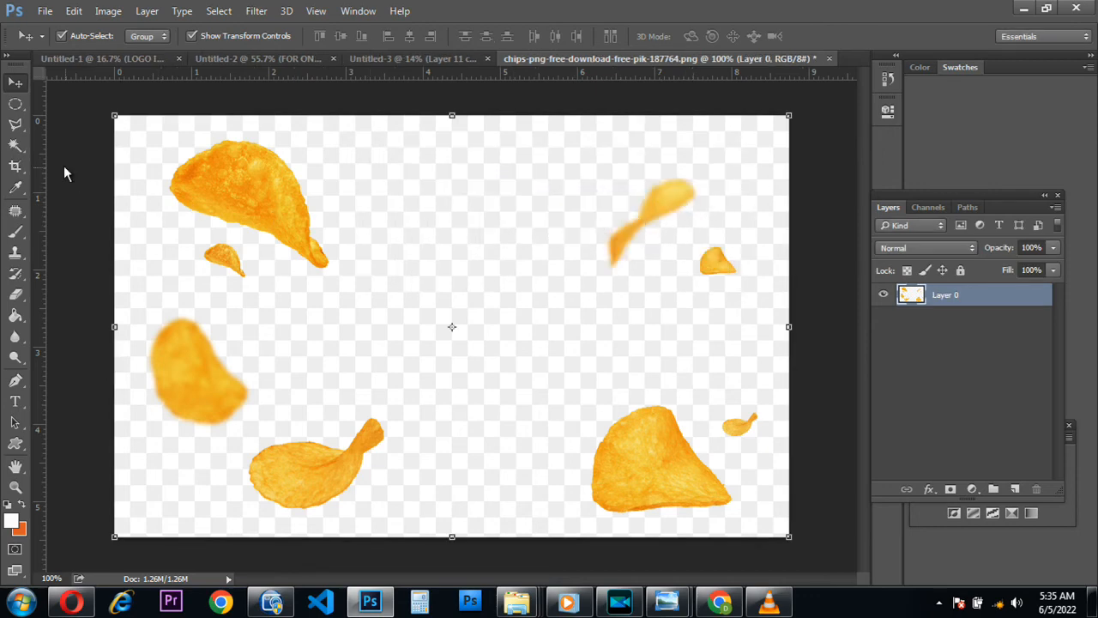
{"action": "left_click", "coordinate": [15, 146]}
{"action": "left_click", "coordinate": [377, 213]}
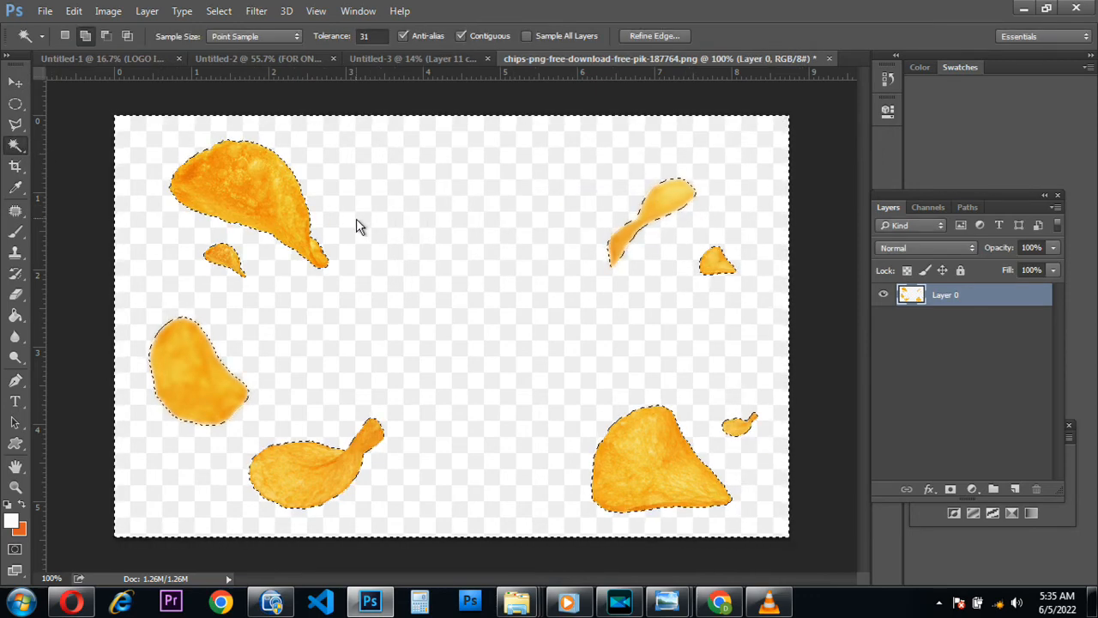
{"action": "key", "text": "Delete"}
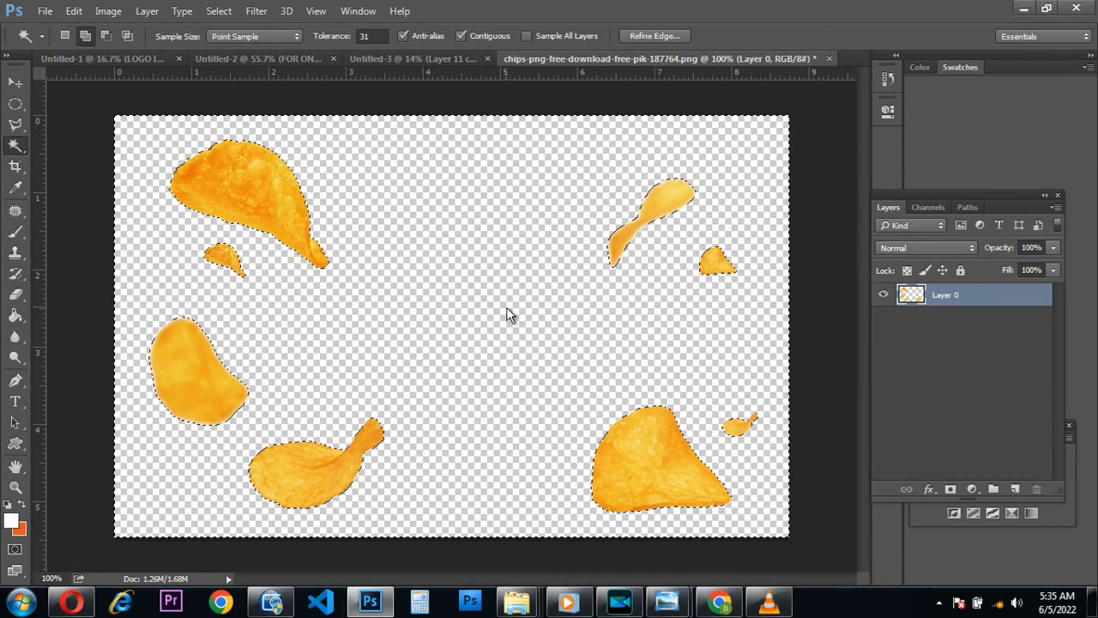
{"action": "key", "text": "ctrl+d"}
- Copy the chips into the Untitled-3 flyer over the burger's upper left and enlarge them to reach above the top bun
{"action": "left_click", "coordinate": [10, 84]}
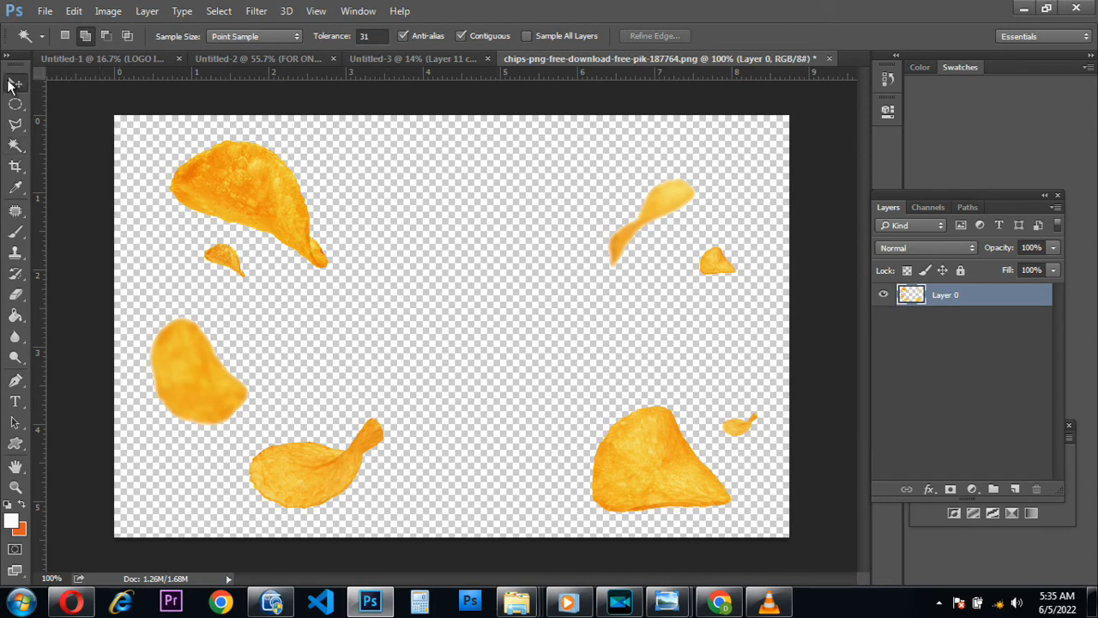
{"action": "left_click_drag", "start_coordinate": [245, 174], "coordinate": [350, 380]}
{"action": "left_click_drag", "start_coordinate": [343, 383], "coordinate": [350, 287]}
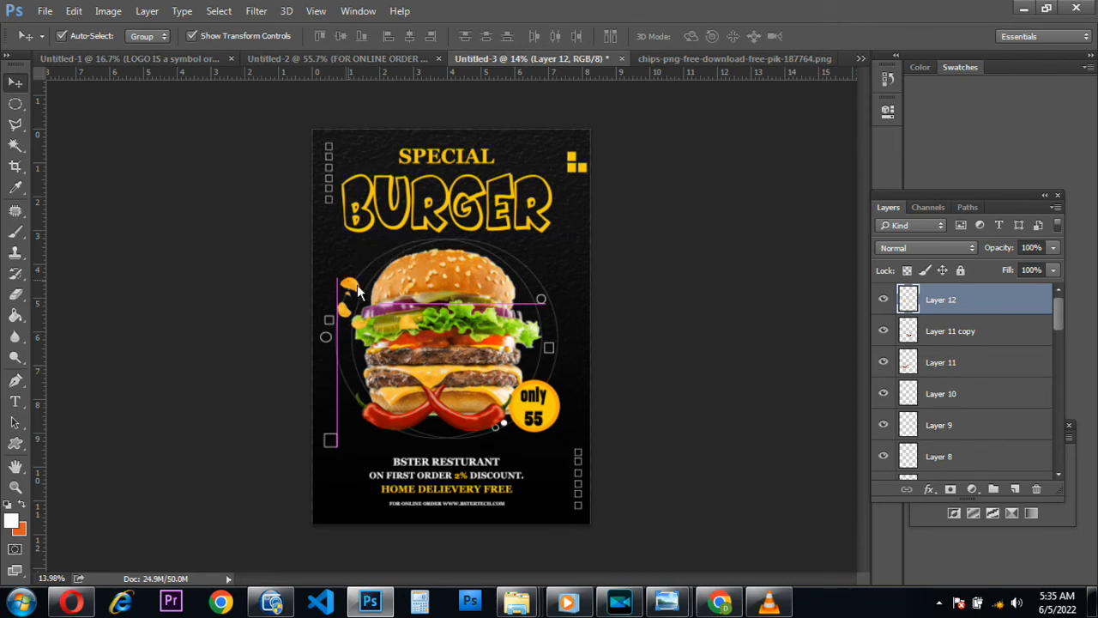
{"action": "key", "text": "ctrl+t"}
{"action": "left_click_drag", "start_coordinate": [423, 277], "coordinate": [490, 236]}
{"action": "key", "text": "Return"}
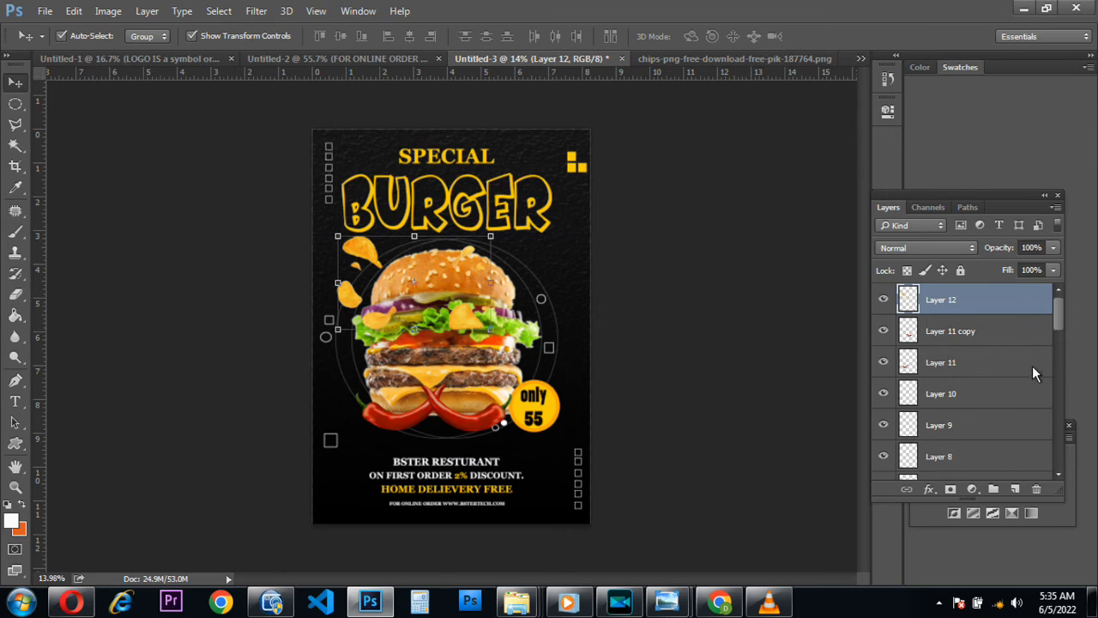
- Group the small shape layers from Layer 10 down to Layer 4 and name the group ICON
{"action": "left_click", "coordinate": [988, 394]}
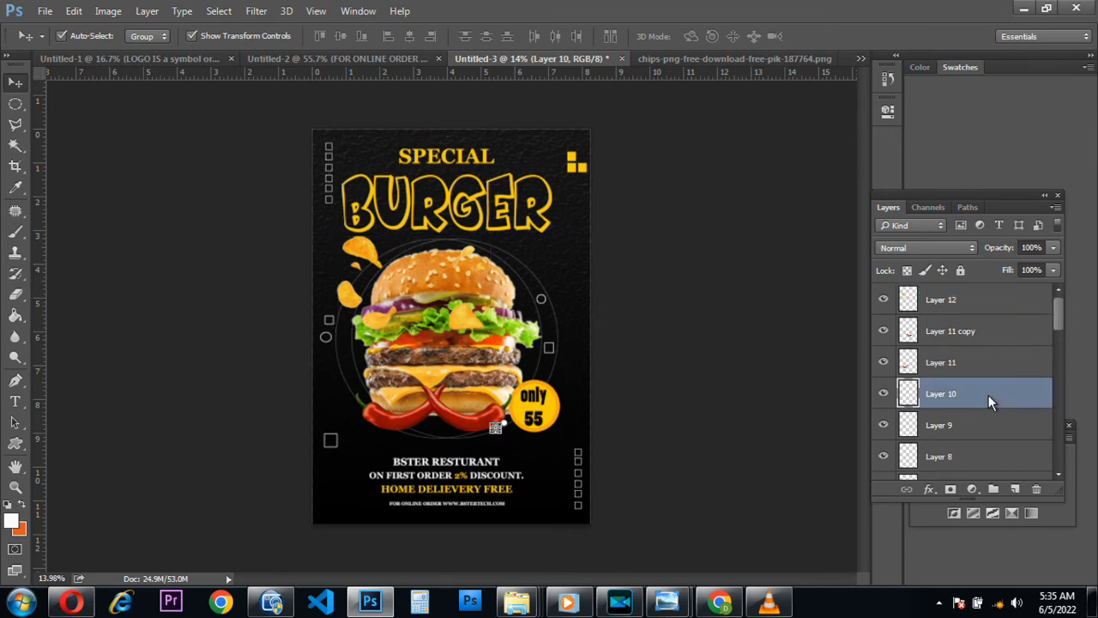
{"action": "scroll", "coordinate": [988, 394], "scroll_direction": "down", "scroll_amount": 3}
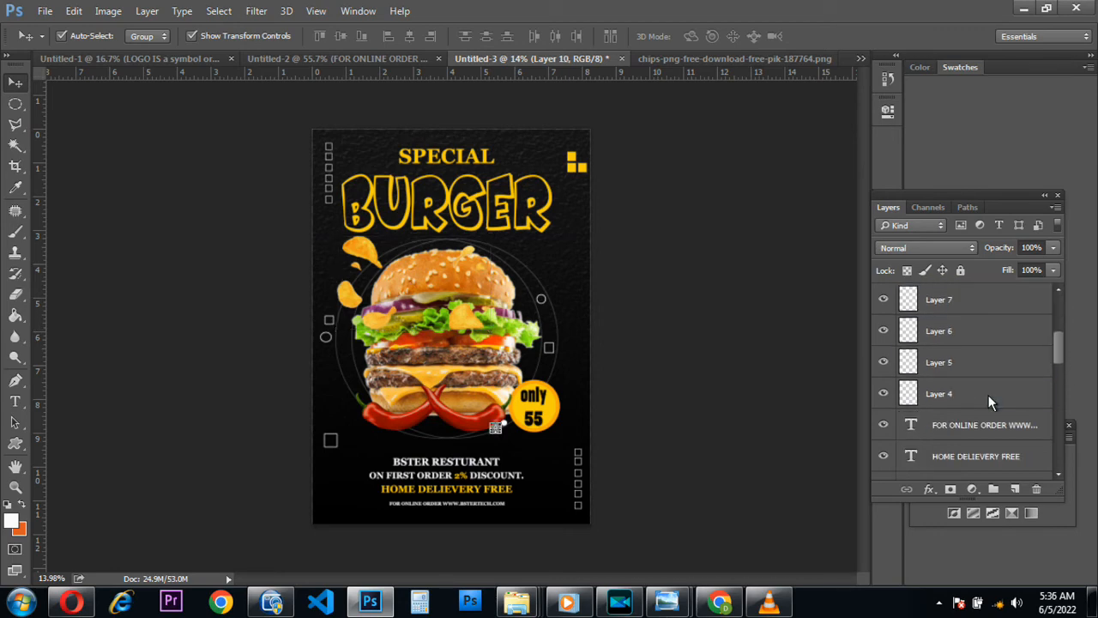
{"action": "left_click", "coordinate": [988, 395], "text": "shift"}
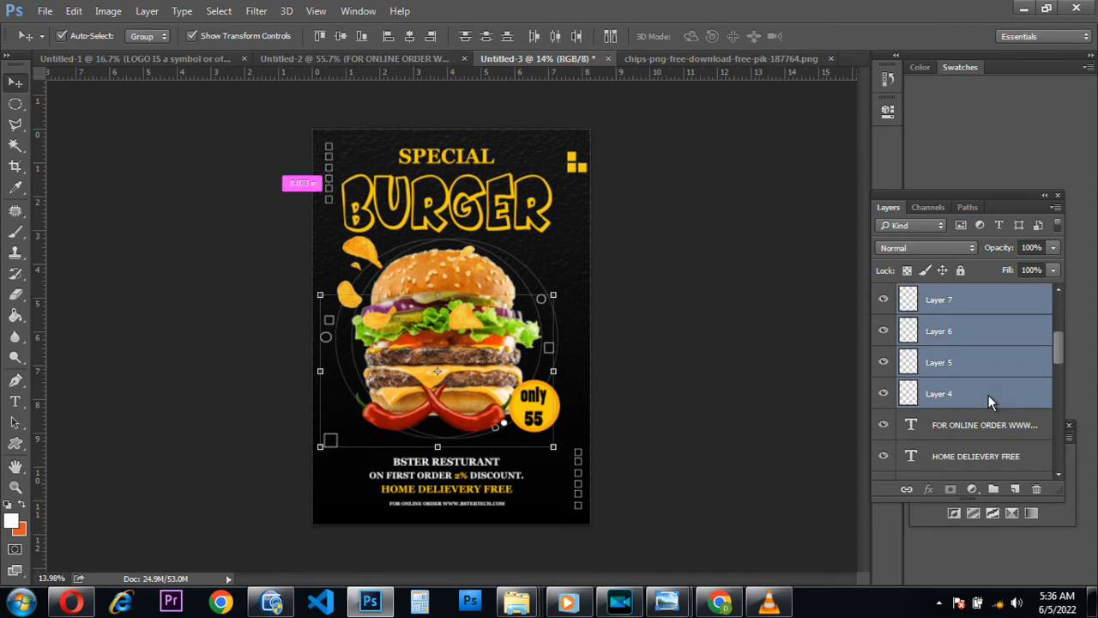
{"action": "key", "text": "ctrl+g"}
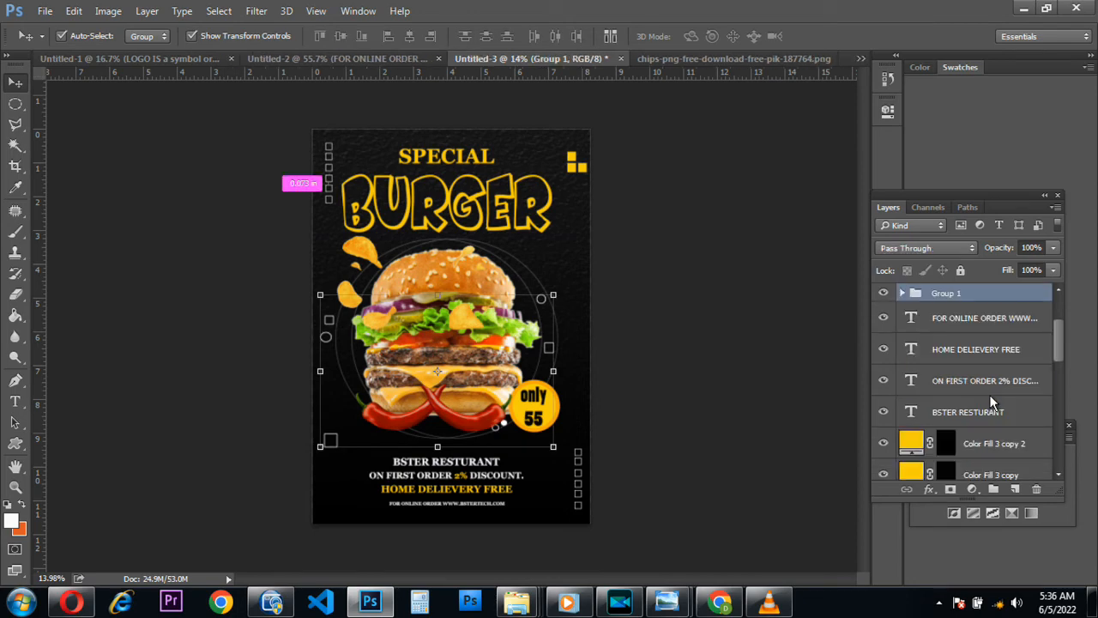
{"action": "double_click", "coordinate": [945, 293]}
{"action": "key", "text": "Return"}
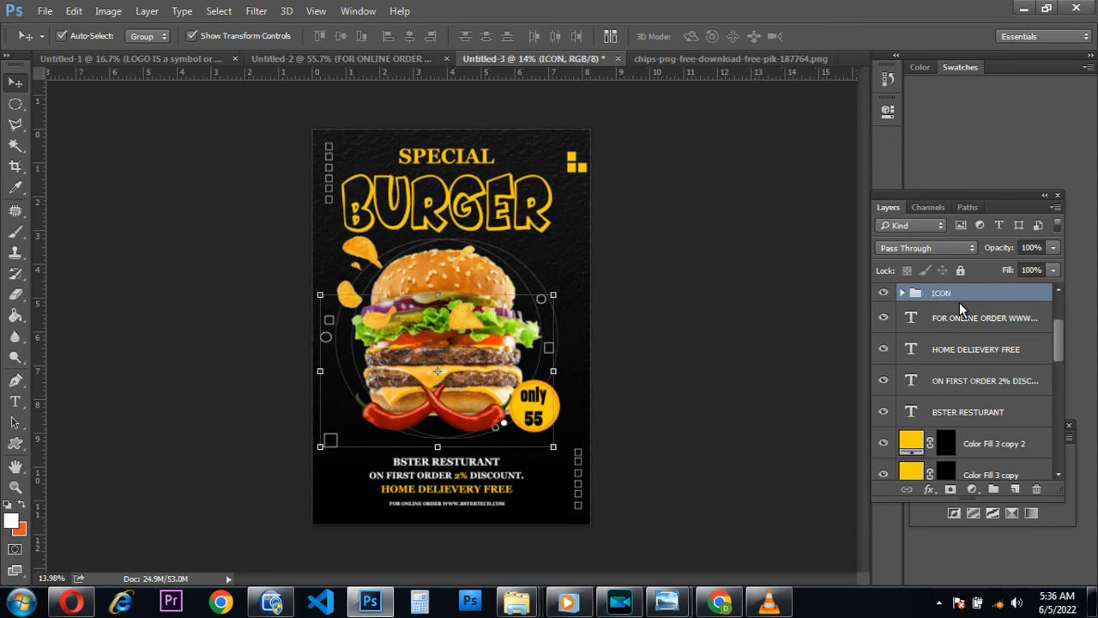
- Group the two chili pepper layers, Layer 11 and Layer 11 copy, and name the group PEREPER
{"action": "scroll", "coordinate": [949, 305], "scroll_direction": "up", "scroll_amount": 2}
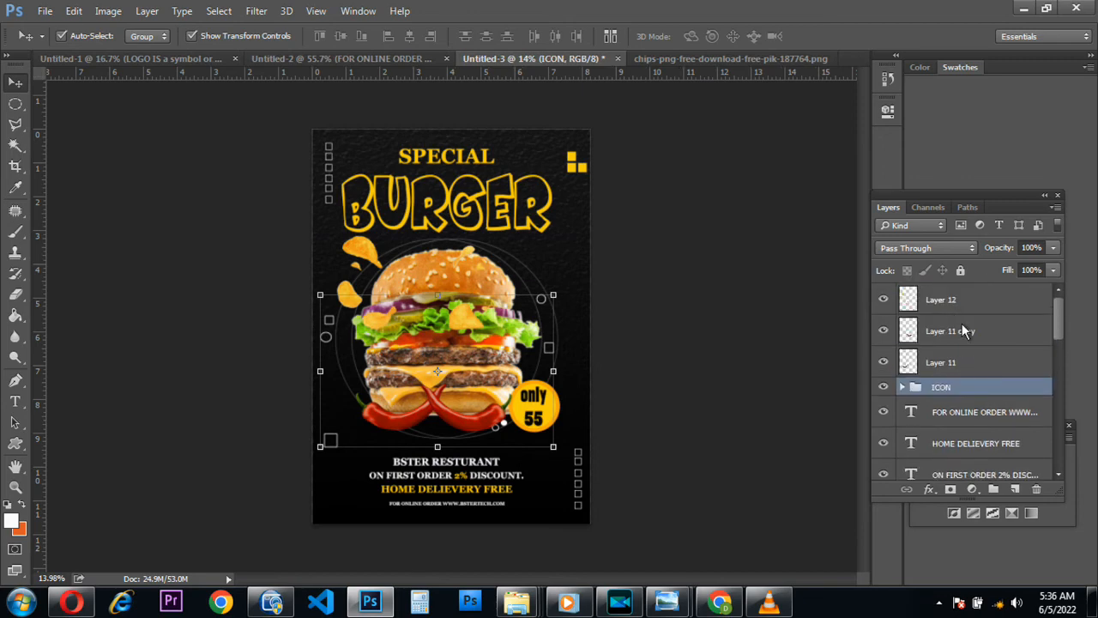
{"action": "left_click", "coordinate": [978, 360]}
{"action": "left_click", "coordinate": [973, 333], "text": "shift"}
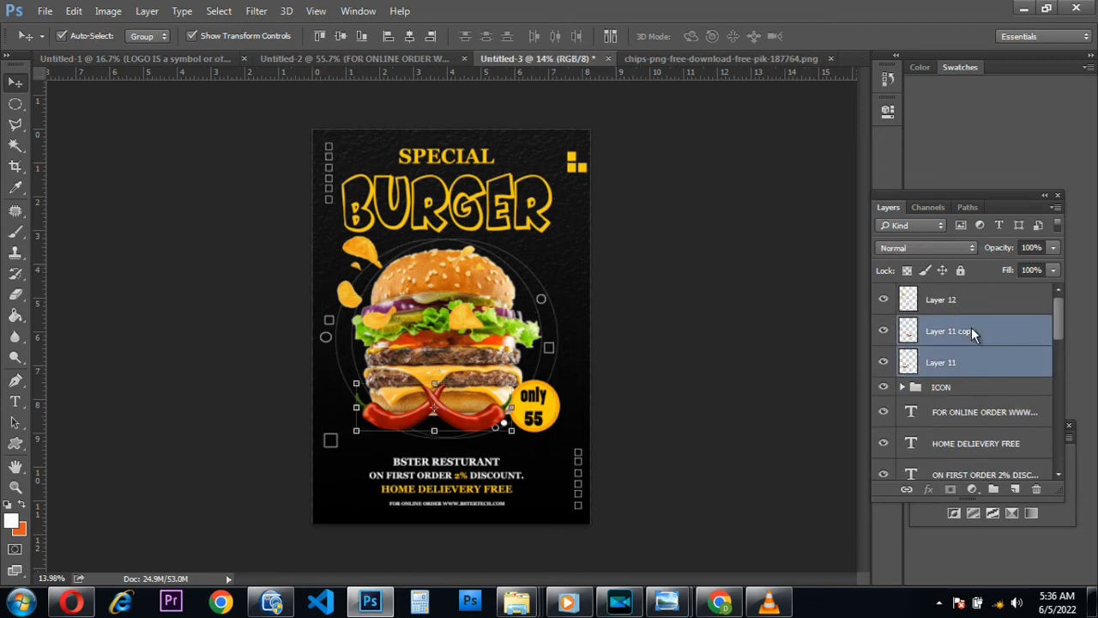
{"action": "key", "text": "ctrl+g"}
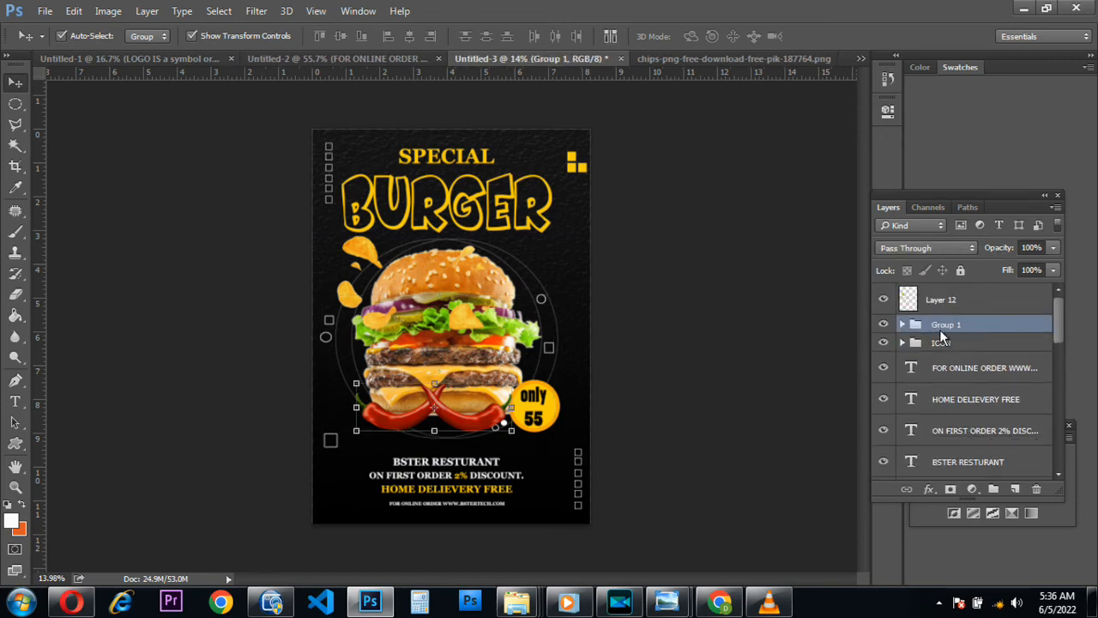
{"action": "double_click", "coordinate": [946, 325]}
{"action": "type", "text": "PEREPER"}
{"action": "key", "text": "Return"}
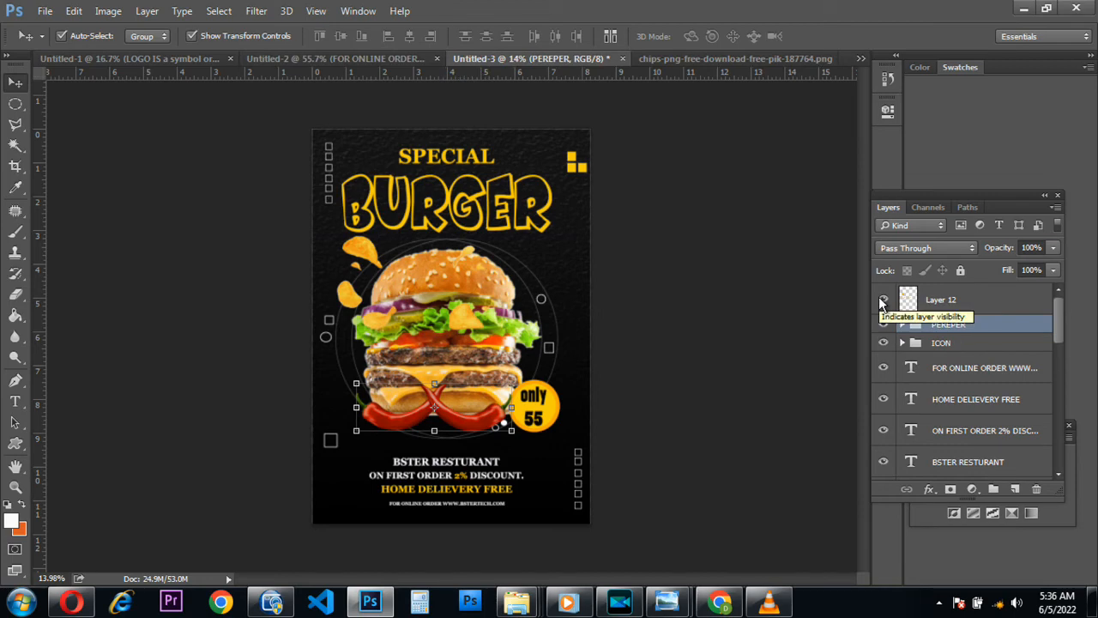
- Move the chips layer, Layer 12, down the layer stack to just beneath the burger's Layer 2
{"action": "left_click_drag", "start_coordinate": [949, 302], "coordinate": [995, 443]}
{"action": "scroll", "coordinate": [998, 426], "scroll_direction": "down", "scroll_amount": 4}
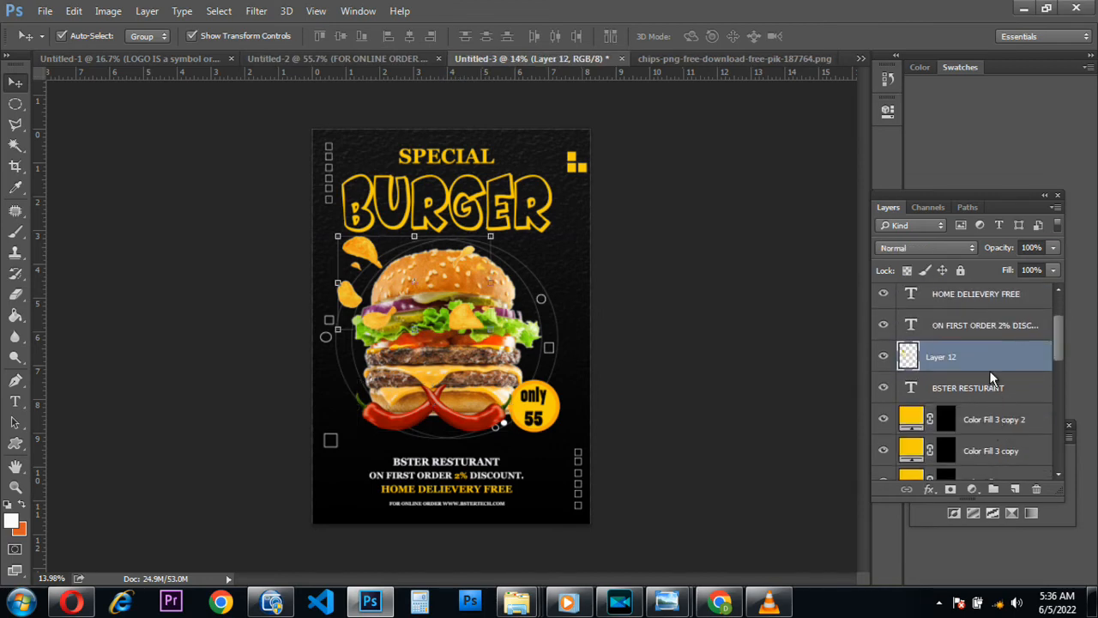
{"action": "scroll", "coordinate": [988, 369], "scroll_direction": "up", "scroll_amount": 1}
{"action": "scroll", "coordinate": [988, 369], "scroll_direction": "up", "scroll_amount": 4}
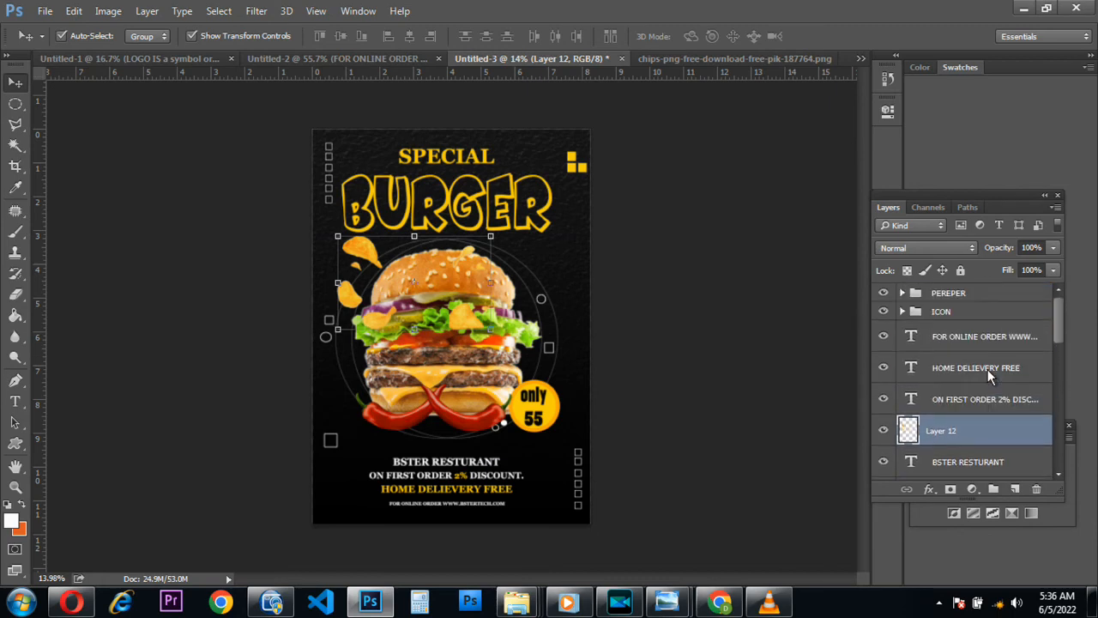
{"action": "scroll", "coordinate": [985, 367], "scroll_direction": "down", "scroll_amount": 4}
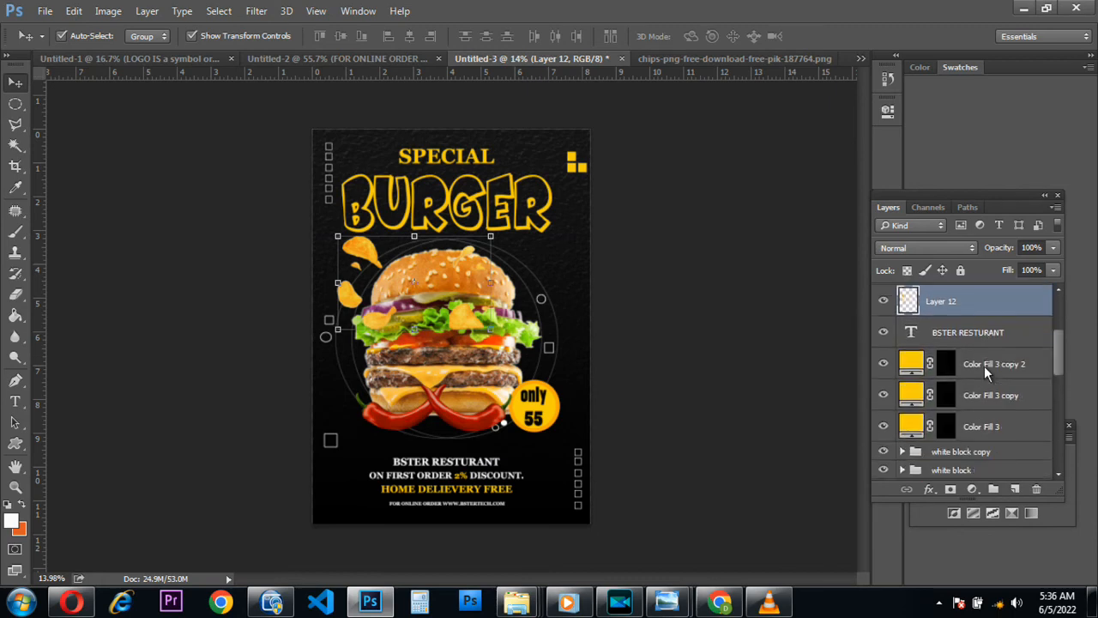
{"action": "scroll", "coordinate": [984, 366], "scroll_direction": "down", "scroll_amount": 1}
{"action": "left_click_drag", "start_coordinate": [964, 288], "coordinate": [991, 390]}
{"action": "scroll", "coordinate": [990, 387], "scroll_direction": "down", "scroll_amount": 4}
{"action": "scroll", "coordinate": [990, 387], "scroll_direction": "down", "scroll_amount": 1}
{"action": "scroll", "coordinate": [991, 386], "scroll_direction": "up", "scroll_amount": 1}
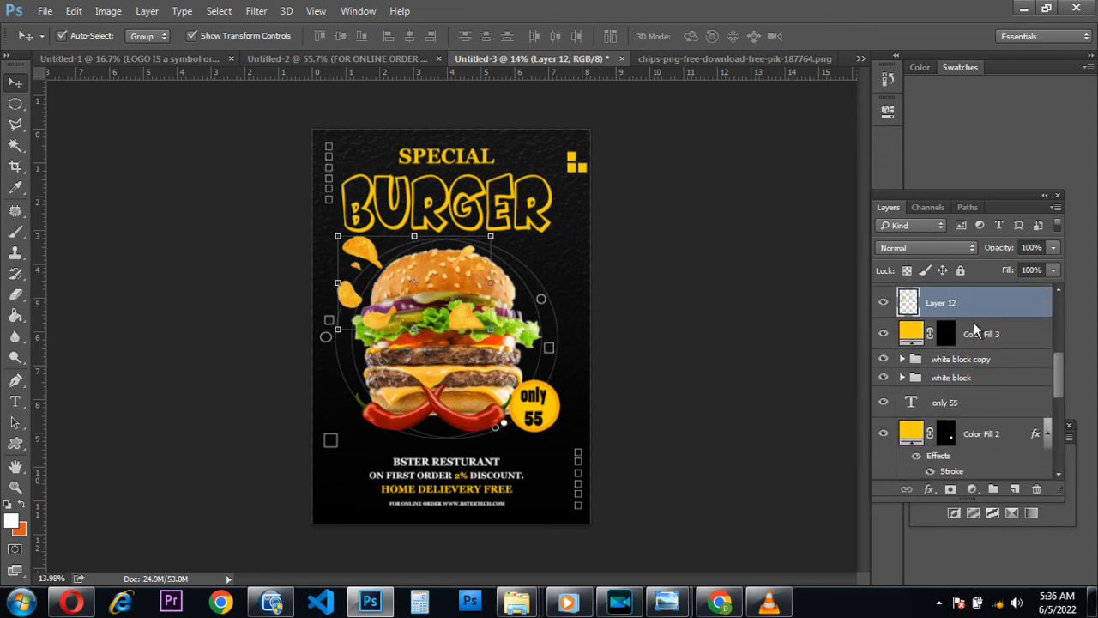
{"action": "left_click_drag", "start_coordinate": [976, 306], "coordinate": [1002, 400]}
{"action": "scroll", "coordinate": [1002, 400], "scroll_direction": "down", "scroll_amount": 3}
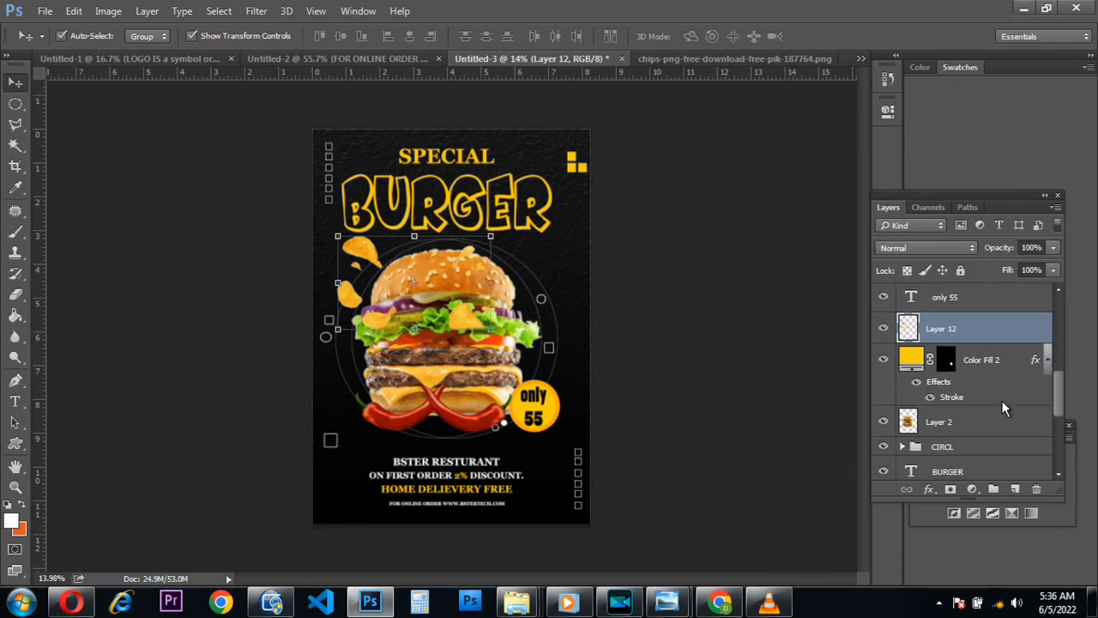
{"action": "left_click_drag", "start_coordinate": [983, 334], "coordinate": [976, 403]}
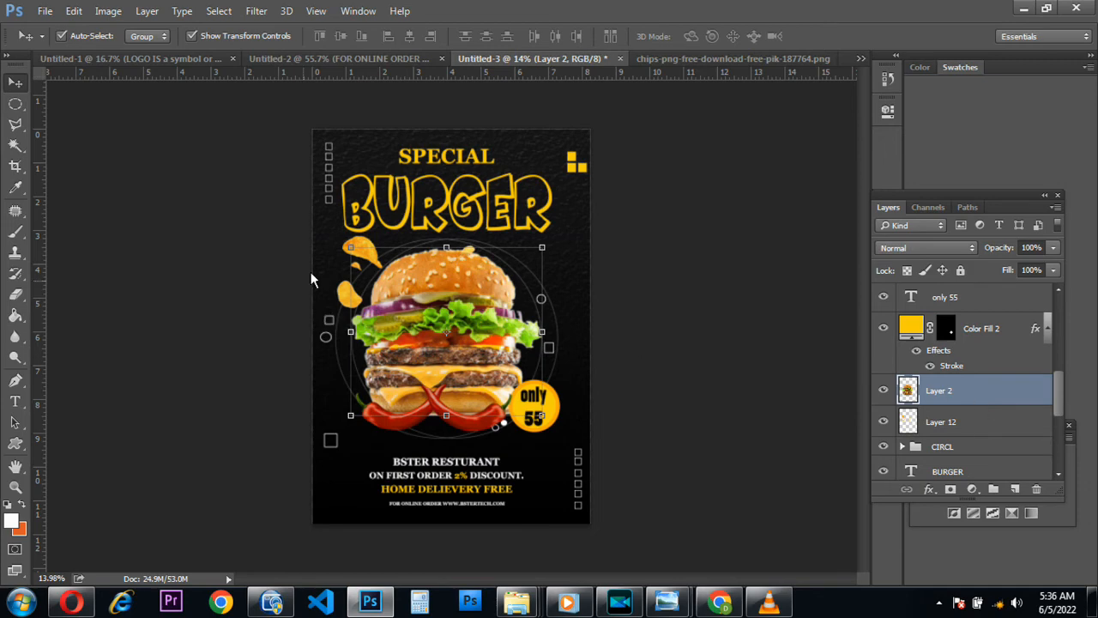
- Enlarge the chips and shift them down and left so they stick out behind the burger's left side
{"action": "left_click", "coordinate": [372, 262]}
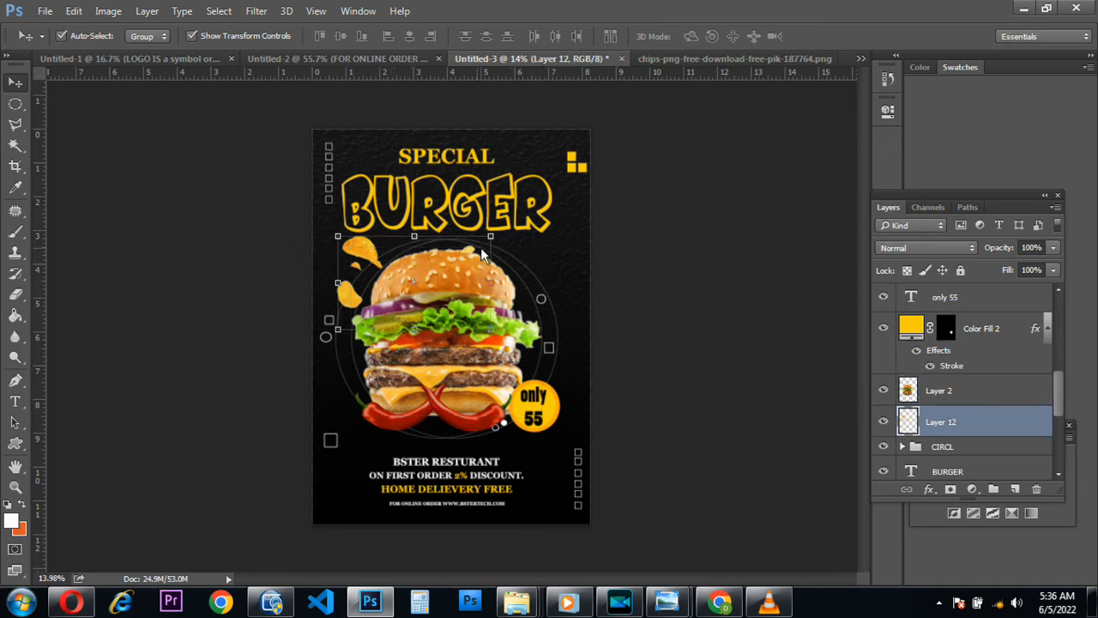
{"action": "left_click_drag", "start_coordinate": [490, 236], "coordinate": [541, 205]}
{"action": "left_click_drag", "start_coordinate": [385, 244], "coordinate": [357, 309]}
{"action": "key", "text": "Return"}
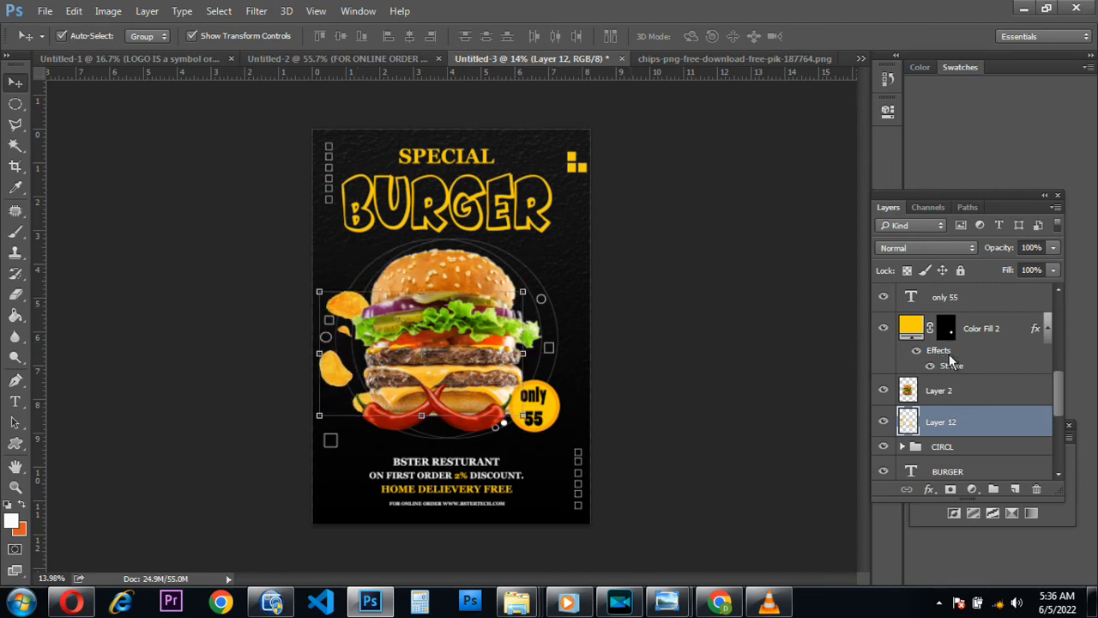
- Move Layer 12 below the SPECIAL text layer, directly above Gradient Fill 1
{"action": "scroll", "coordinate": [951, 362], "scroll_direction": "down", "scroll_amount": 4}
{"action": "left_click_drag", "start_coordinate": [972, 313], "coordinate": [999, 390]}
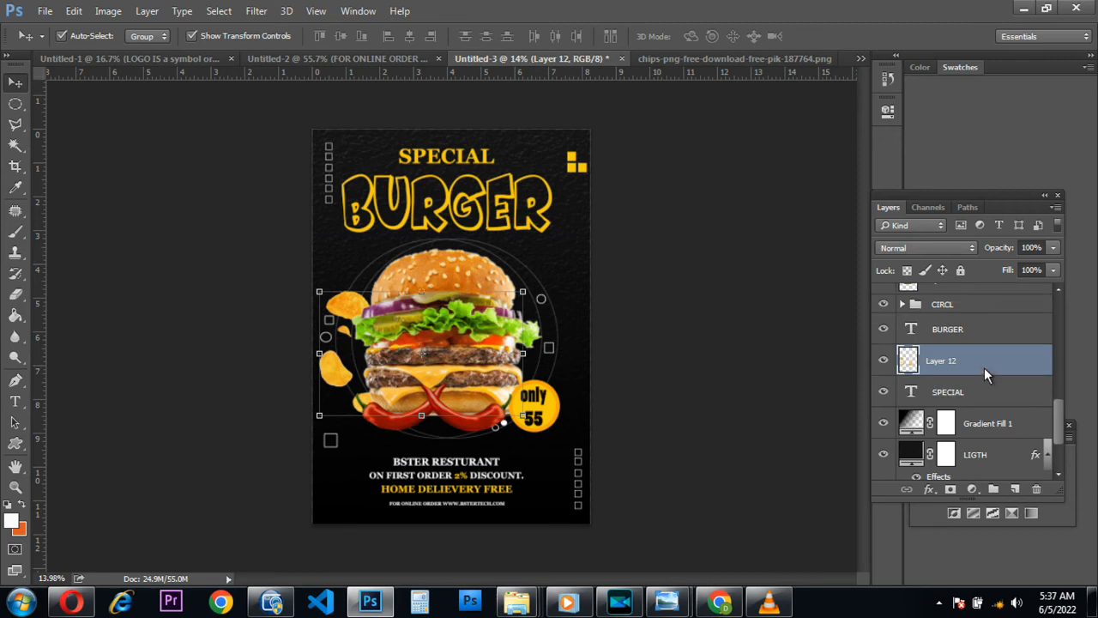
{"action": "left_click_drag", "start_coordinate": [986, 364], "coordinate": [997, 396]}
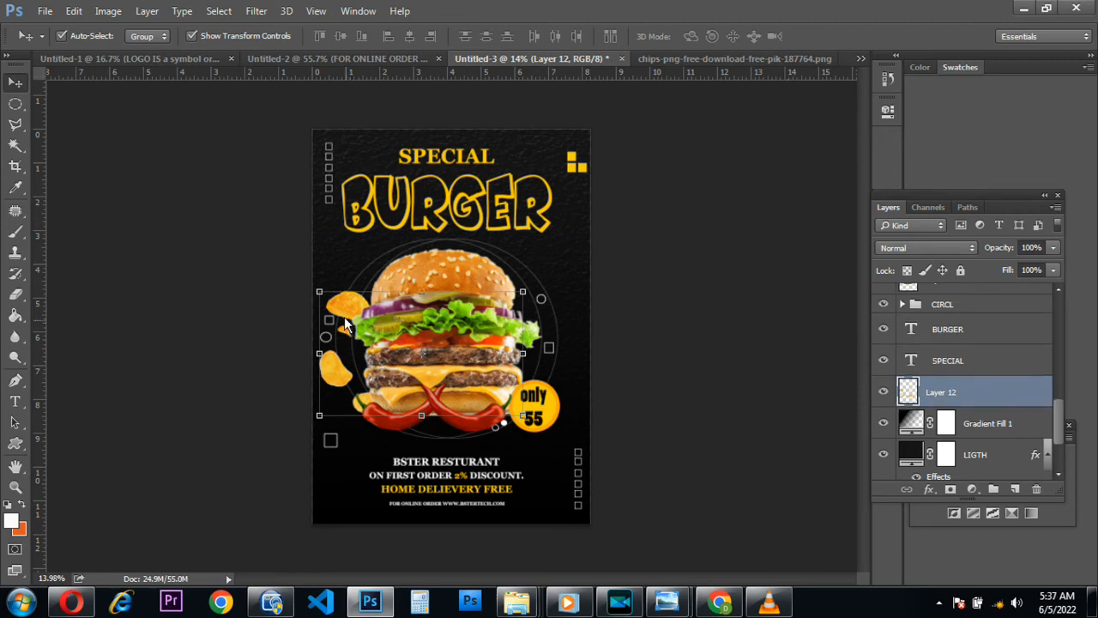
- Apply a Gaussian Blur with a radius of 20.9 pixels to the chips on Layer 12
{"action": "scroll", "coordinate": [321, 291], "scroll_direction": "up", "scroll_amount": 8}
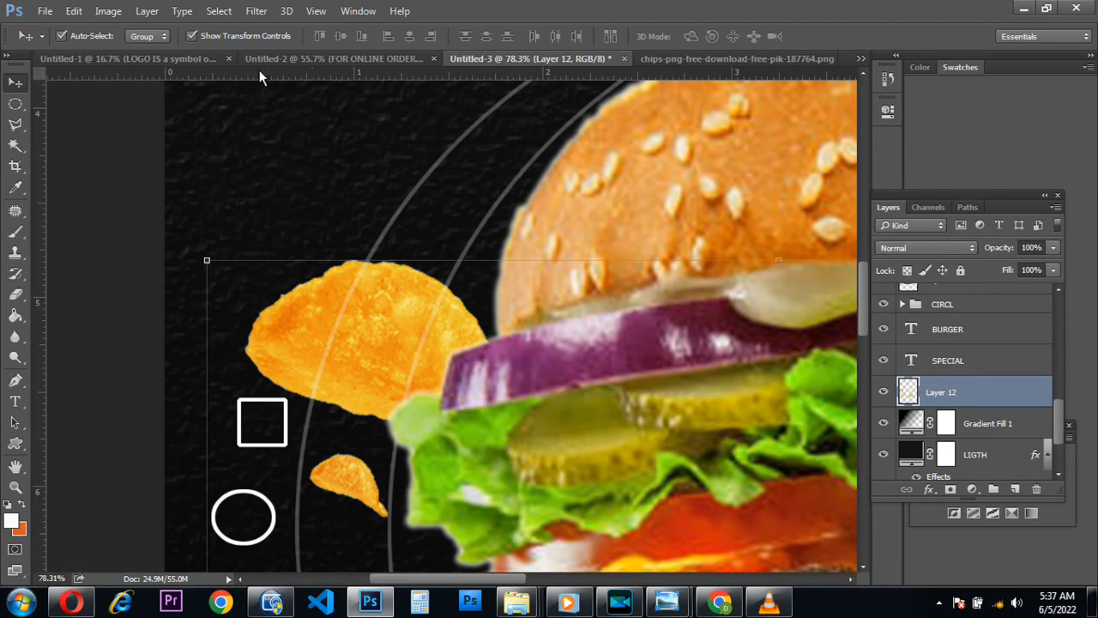
{"action": "left_click", "coordinate": [256, 11]}
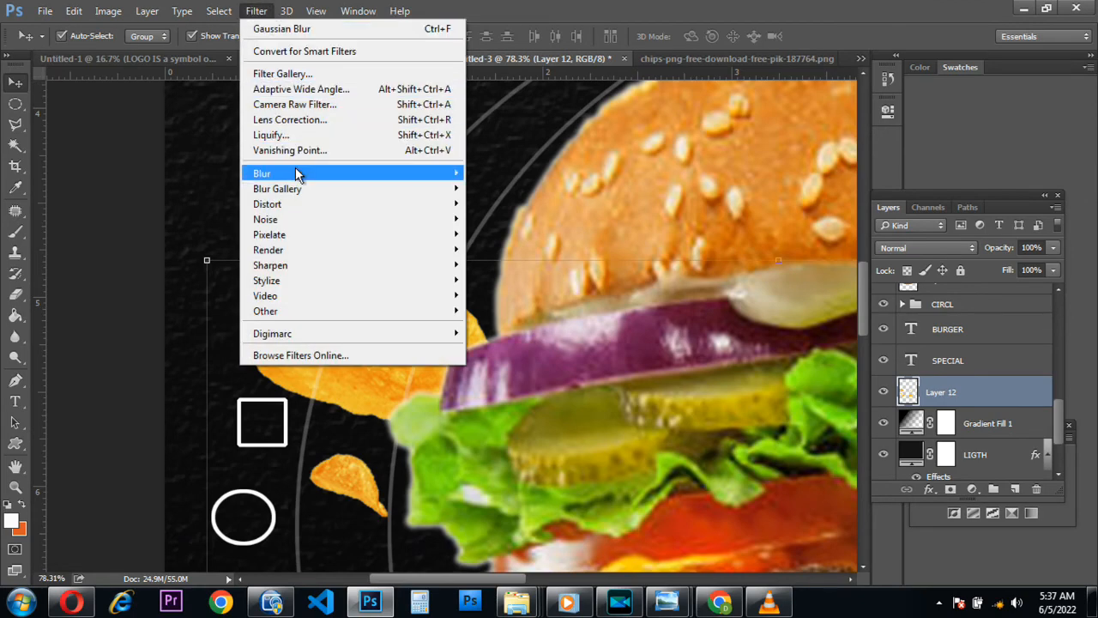
{"action": "mouse_move", "coordinate": [296, 174]}
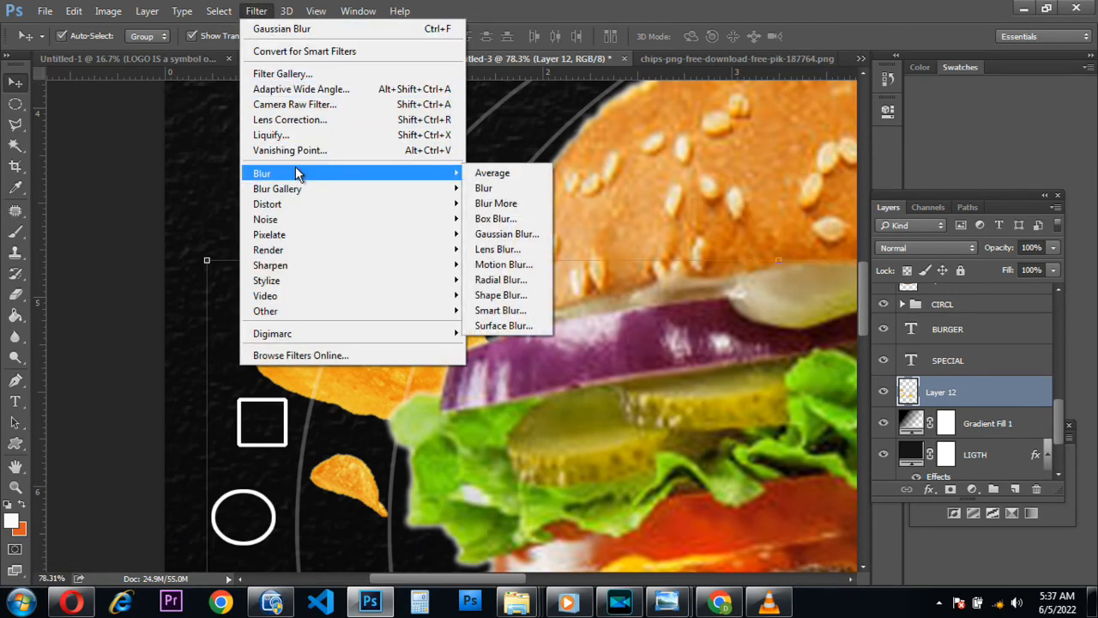
{"action": "left_click", "coordinate": [514, 235]}
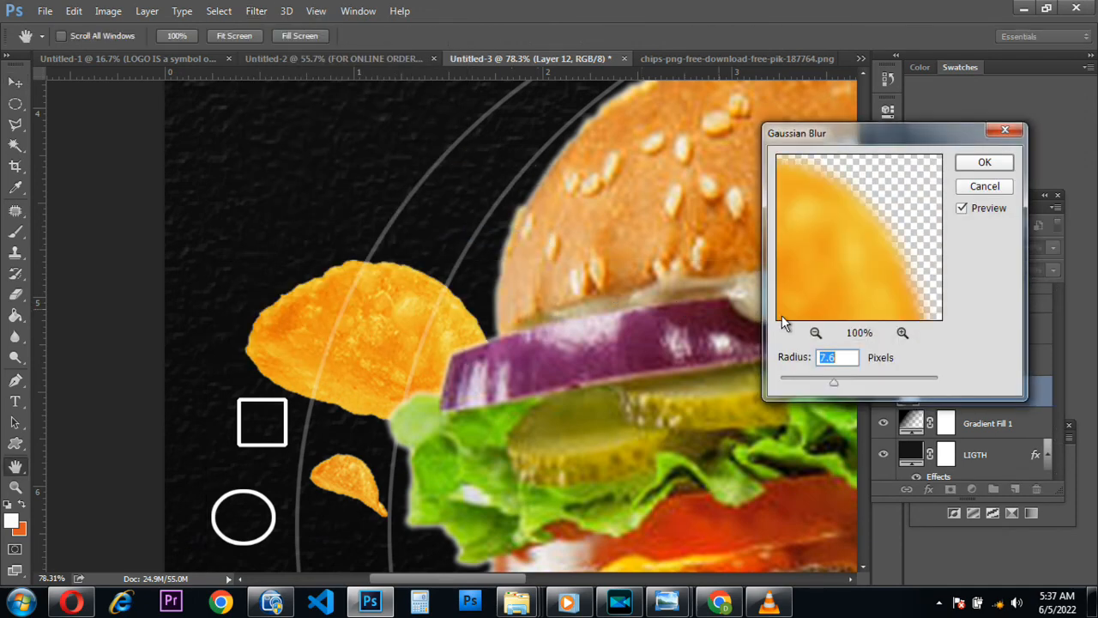
{"action": "left_click_drag", "start_coordinate": [835, 383], "coordinate": [849, 388]}
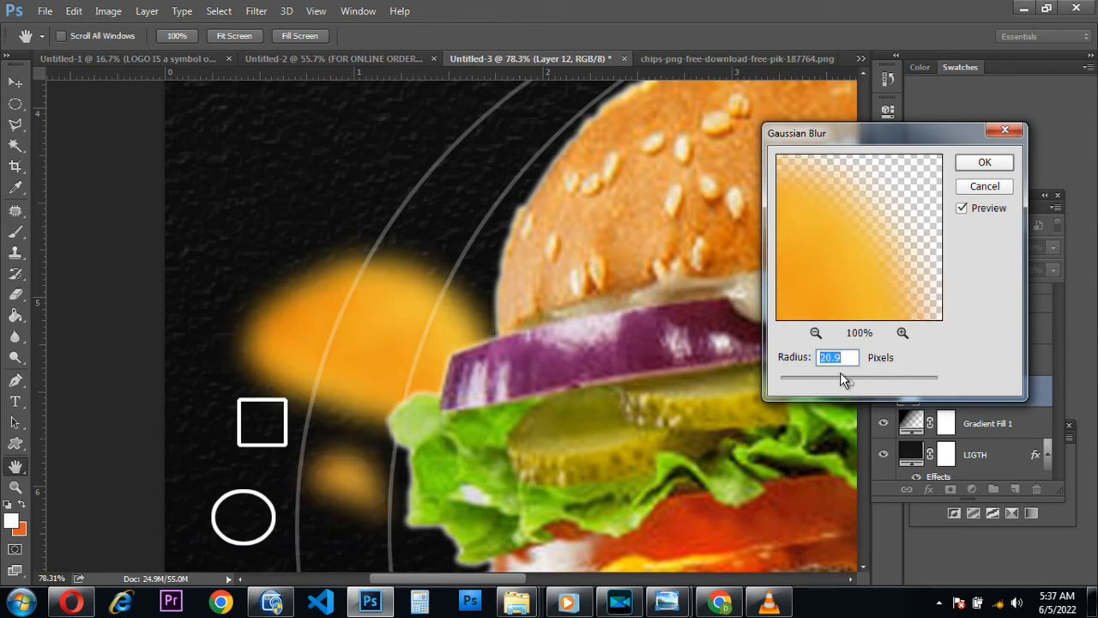
{"action": "left_click", "coordinate": [984, 163]}
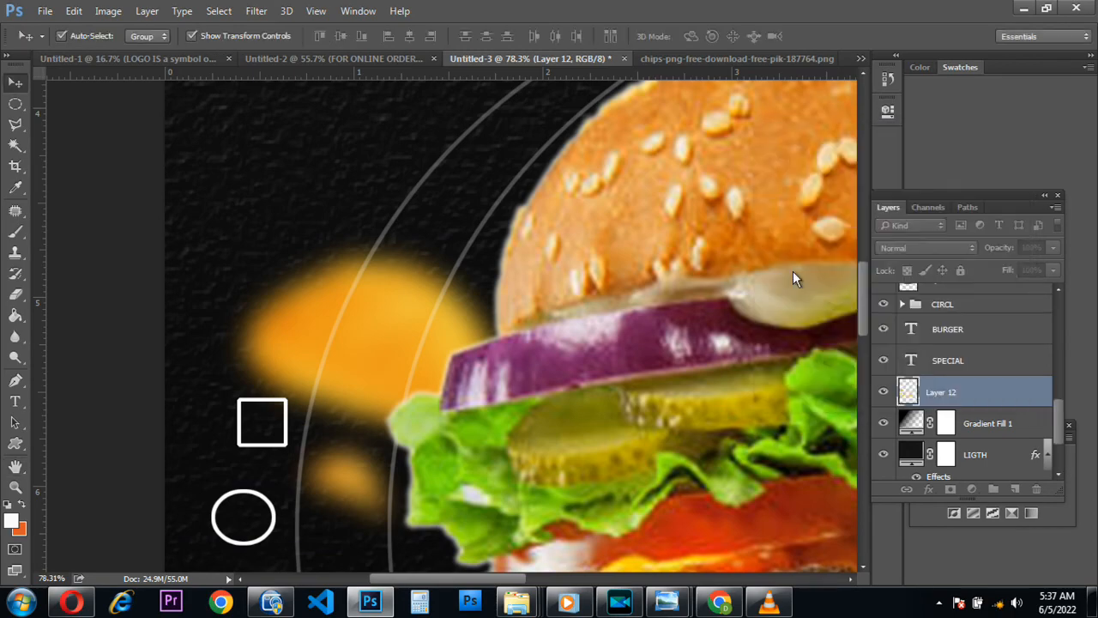
{"action": "key", "text": "ctrl+0"}
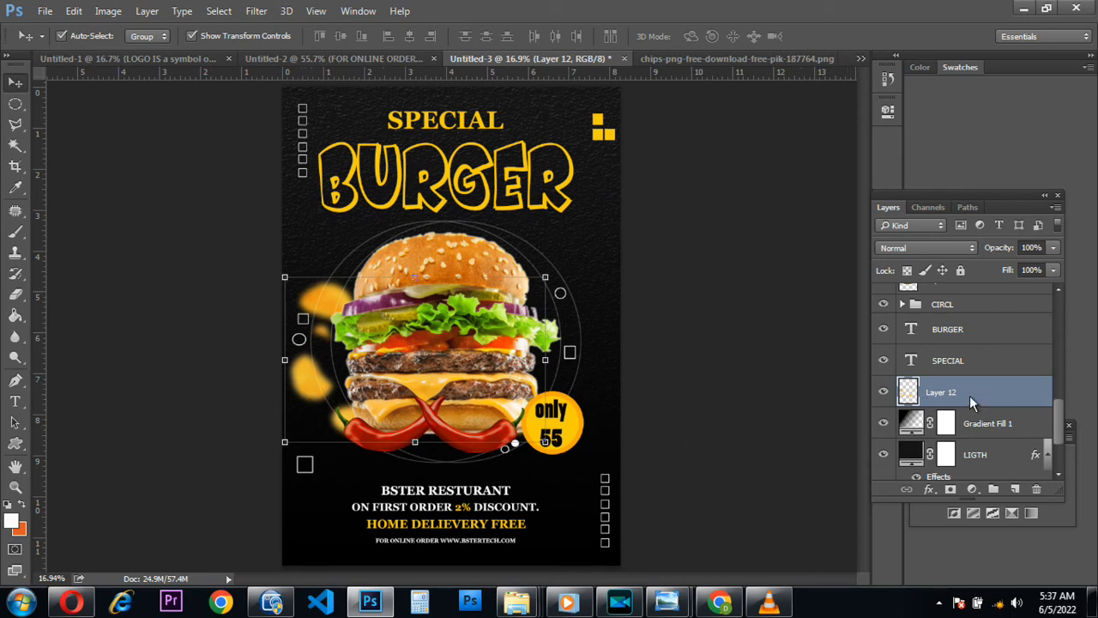
- Duplicate the blurred chips layer and flip the copy horizontally
{"action": "key", "text": "ctrl+j"}
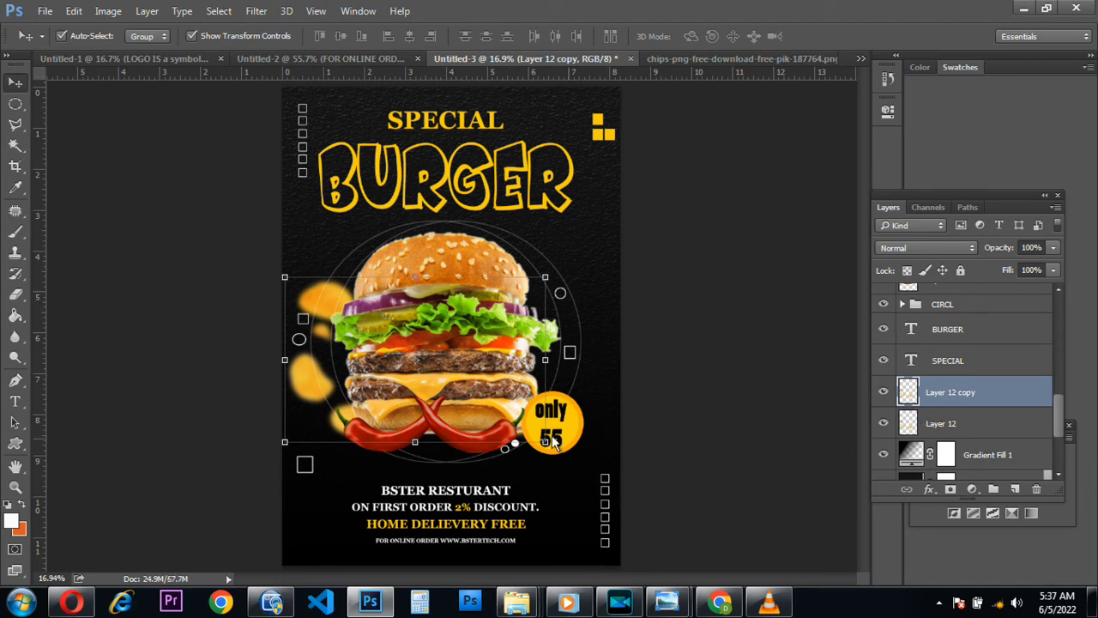
{"action": "key", "text": "ctrl+t"}
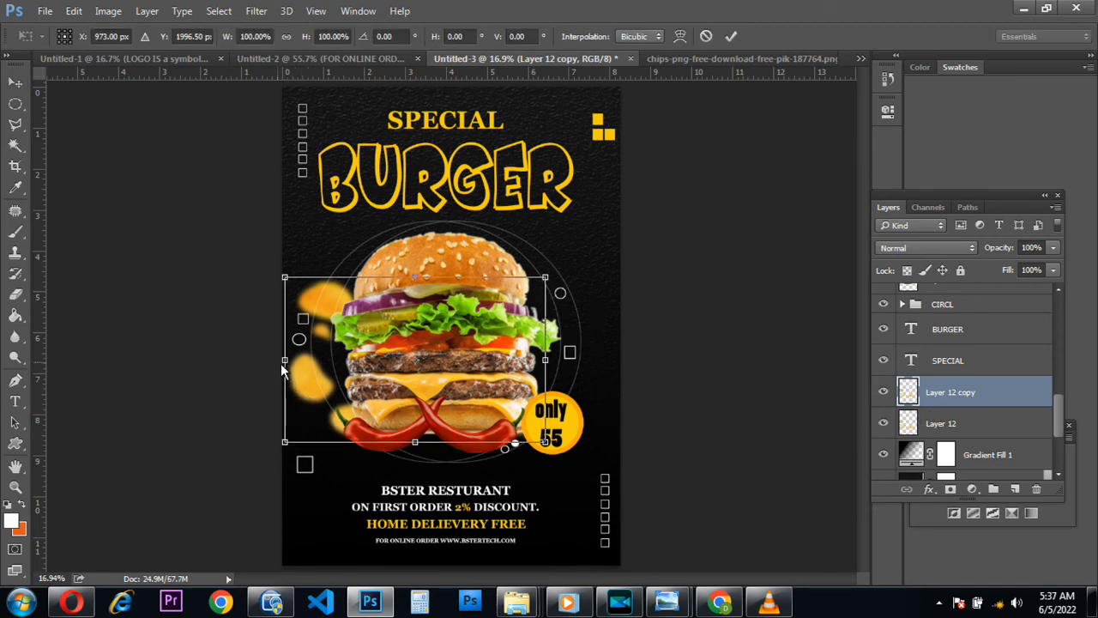
{"action": "right_click", "coordinate": [310, 379]}
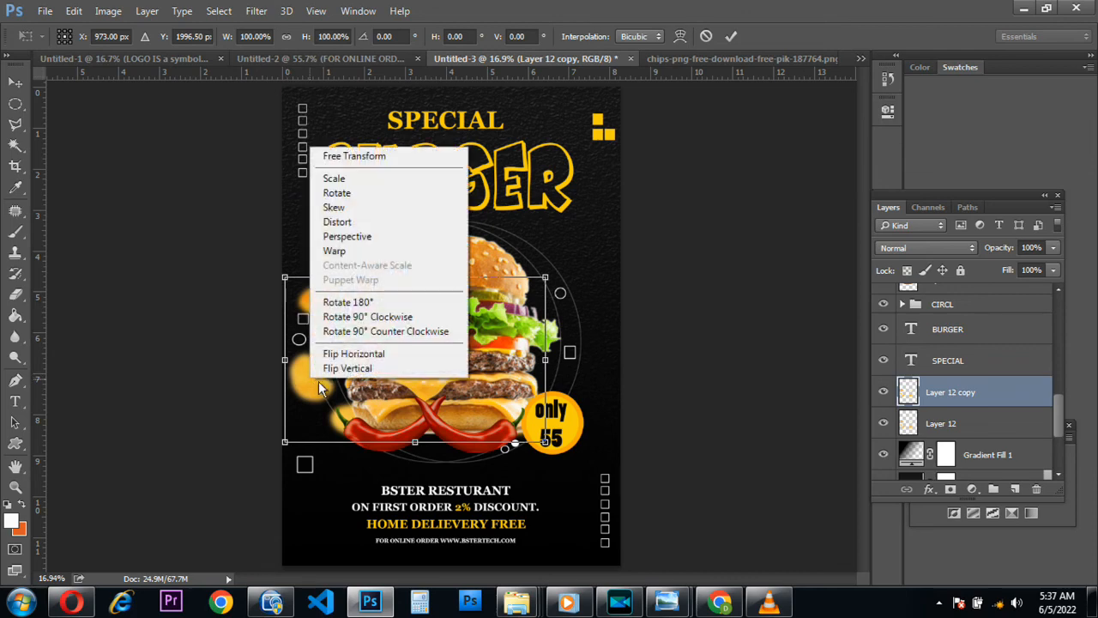
{"action": "left_click", "coordinate": [374, 359]}
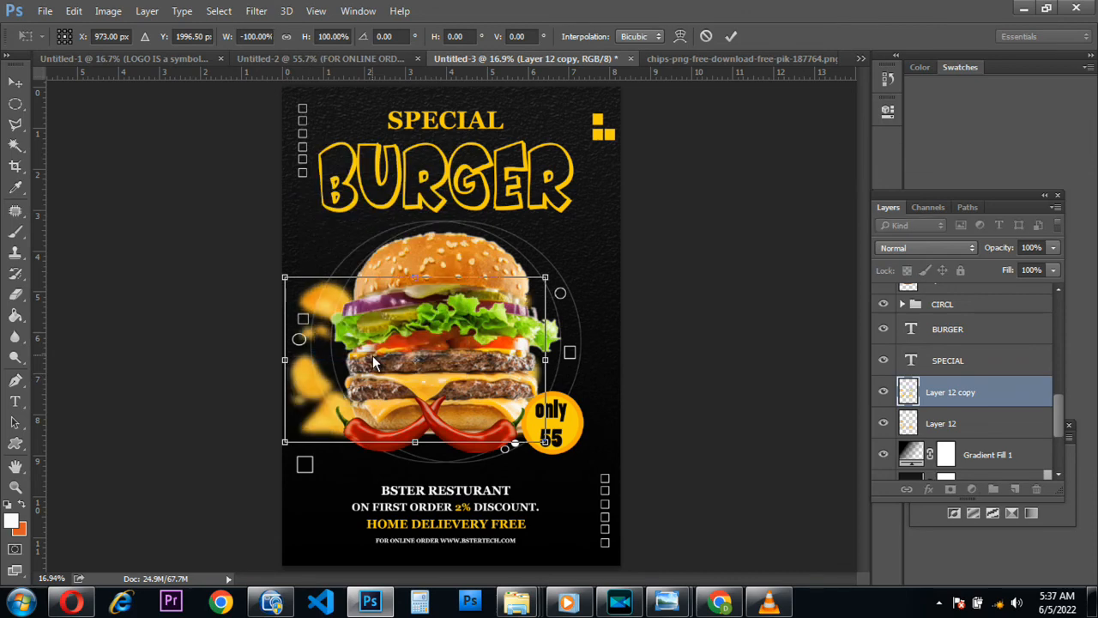
- Move the flipped chips copy horizontally to X 1363 px so it shows behind the burger's right side, and apply the transform
{"action": "key", "text": "Right"}
{"action": "key", "text": "Right"}
{"action": "key", "text": "Right"}
{"action": "key", "text": "Right"}
{"action": "key", "text": "Right"}
{"action": "key", "text": "Right"}
{"action": "key", "text": "Right"}
{"action": "key", "text": "Right"}
{"action": "key", "text": "Right"}
{"action": "key", "text": "Right"}
{"action": "key", "text": "Right"}
{"action": "key", "text": "Right"}
{"action": "key", "text": "Right"}
{"action": "key", "text": "Right"}
{"action": "key", "text": "Right"}
{"action": "key", "text": "Right"}
{"action": "key", "text": "Right"}
{"action": "key", "text": "Right"}
{"action": "key", "text": "Right"}
{"action": "key", "text": "Right"}
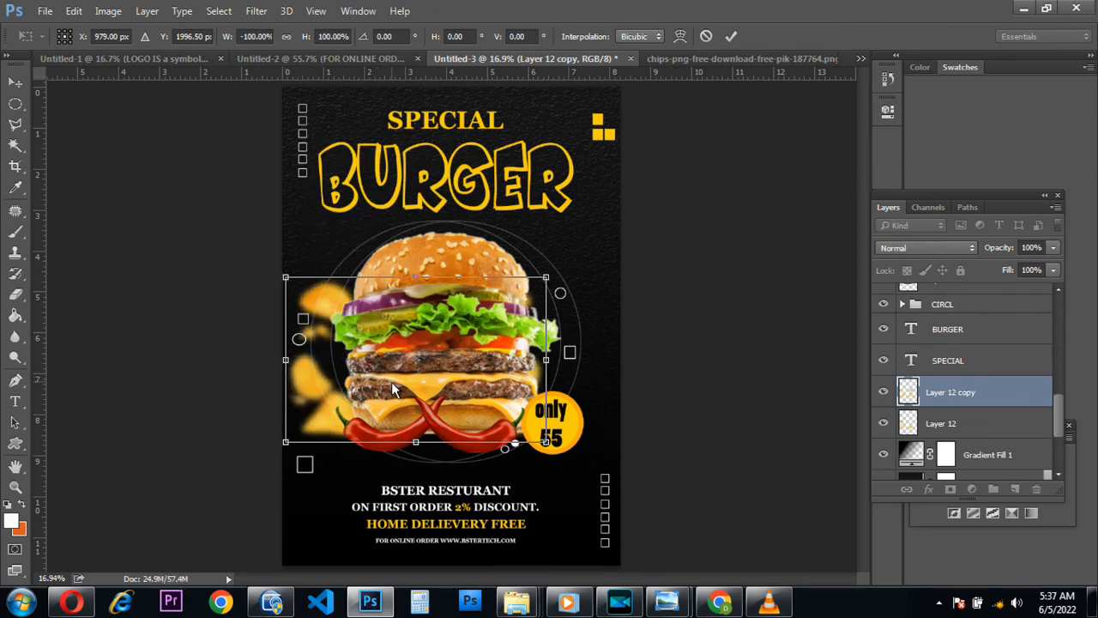
{"action": "key", "text": "Right"}
{"action": "key", "text": "Right"}
{"action": "key", "text": "Right"}
{"action": "key", "text": "Right"}
{"action": "key", "text": "Right"}
{"action": "key", "text": "Right"}
{"action": "key", "text": "Right"}
{"action": "key", "text": "Right"}
{"action": "key", "text": "Right"}
{"action": "key", "text": "Right"}
{"action": "key", "text": "Right"}
{"action": "key", "text": "Right"}
{"action": "key", "text": "Right"}
{"action": "key", "text": "Right"}
{"action": "key", "text": "Right"}
{"action": "key", "text": "Right"}
{"action": "key", "text": "Right"}
{"action": "key", "text": "Right"}
{"action": "key", "text": "Right"}
{"action": "key", "text": "Right"}
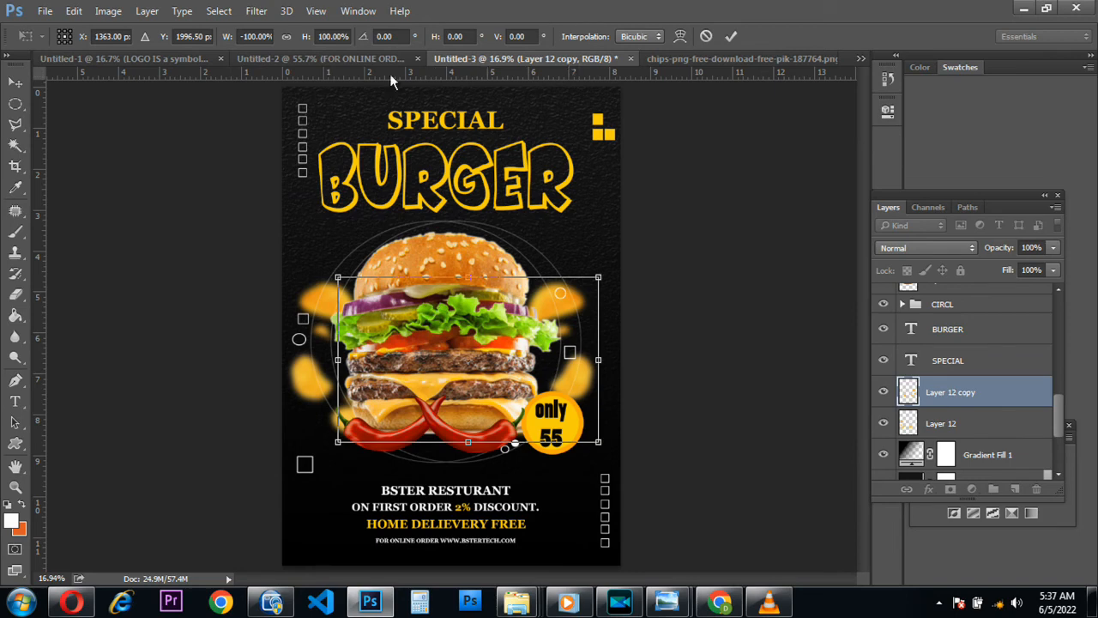
{"action": "scroll", "coordinate": [521, 309], "scroll_direction": "down", "scroll_amount": 5}
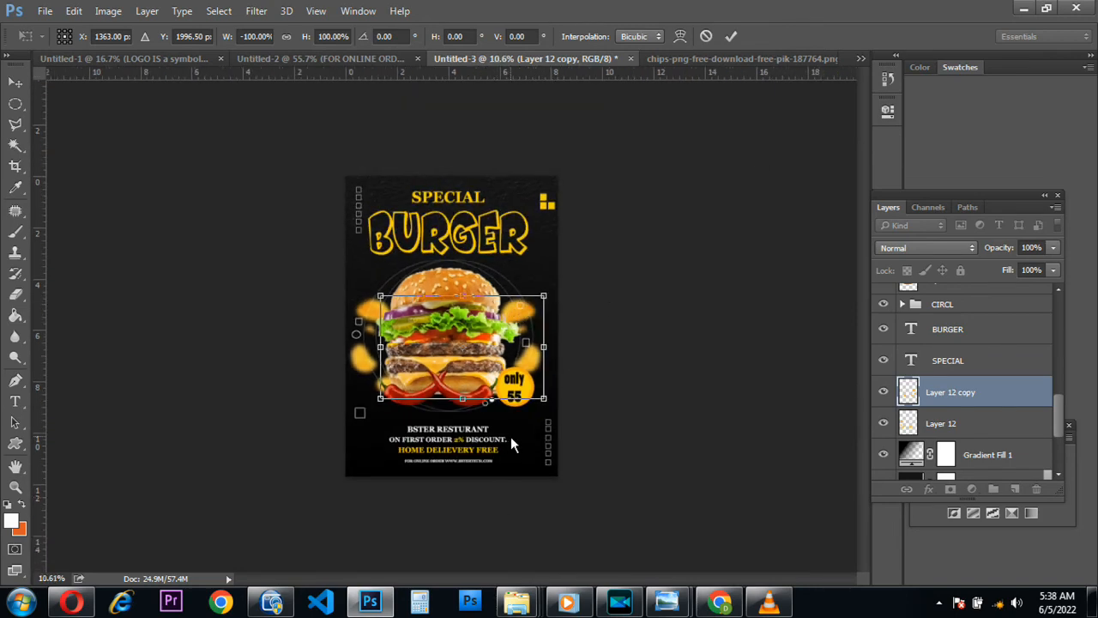
{"action": "double_click", "coordinate": [443, 340]}
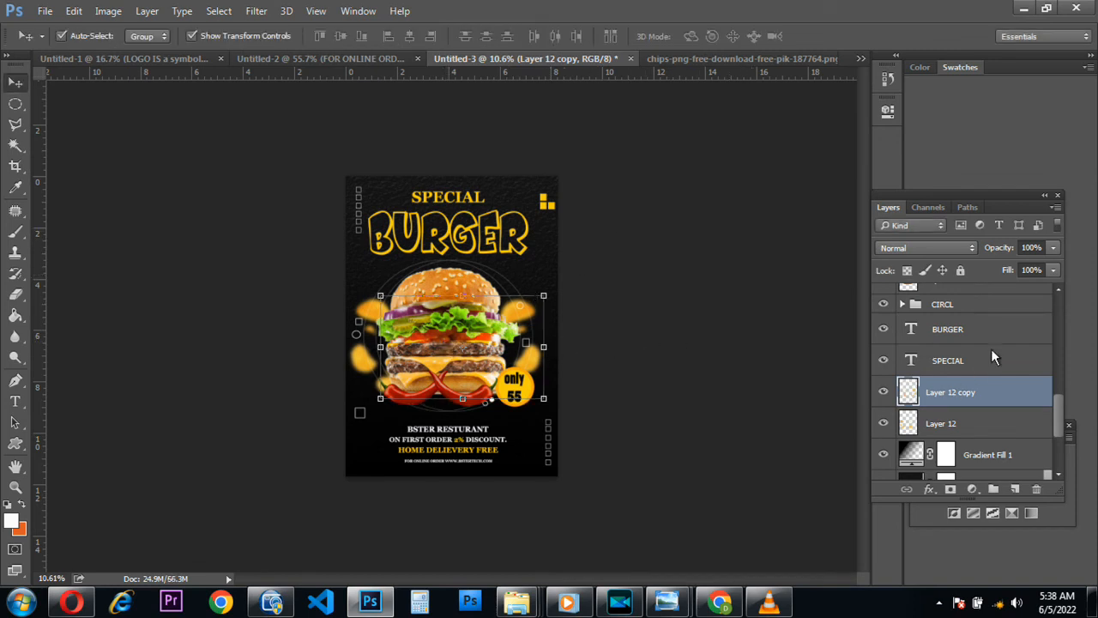
- Set the opacity of Layer 12 copy to 79% and of Layer 12 to 75%
{"action": "left_click", "coordinate": [1053, 250]}
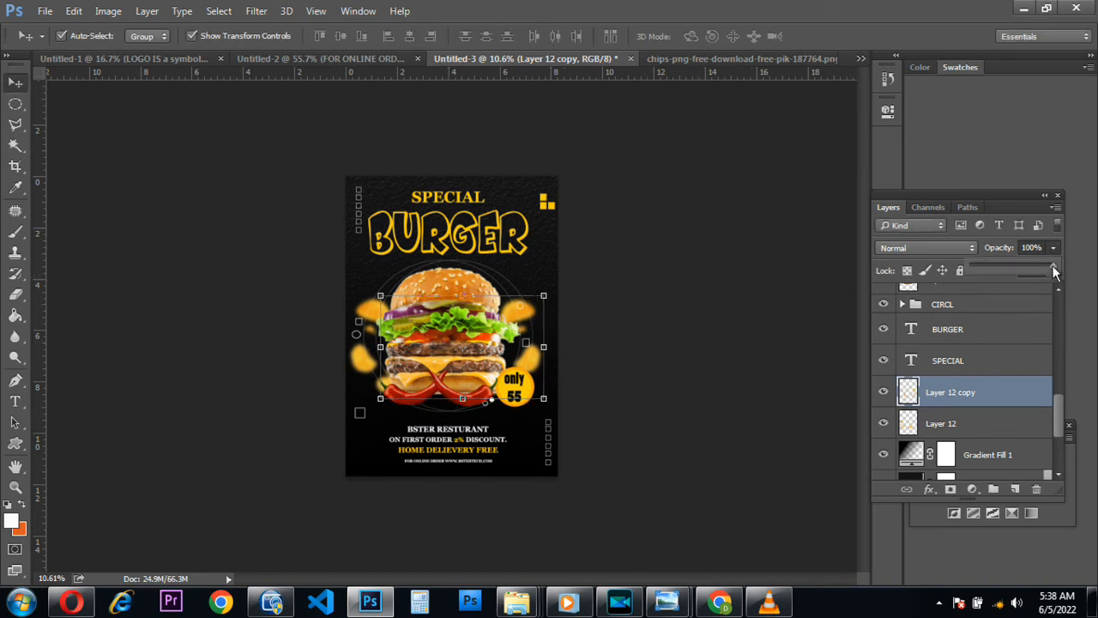
{"action": "left_click_drag", "start_coordinate": [1043, 268], "coordinate": [1037, 272]}
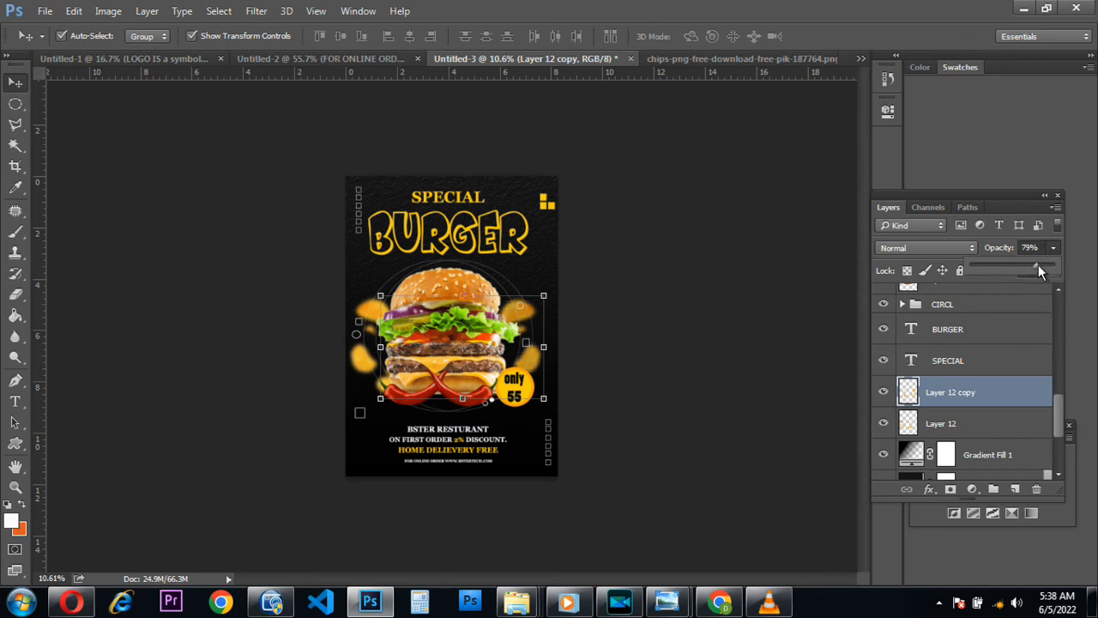
{"action": "left_click", "coordinate": [988, 416]}
{"action": "left_click", "coordinate": [1055, 248]}
{"action": "left_click_drag", "start_coordinate": [1055, 268], "coordinate": [1033, 270]}
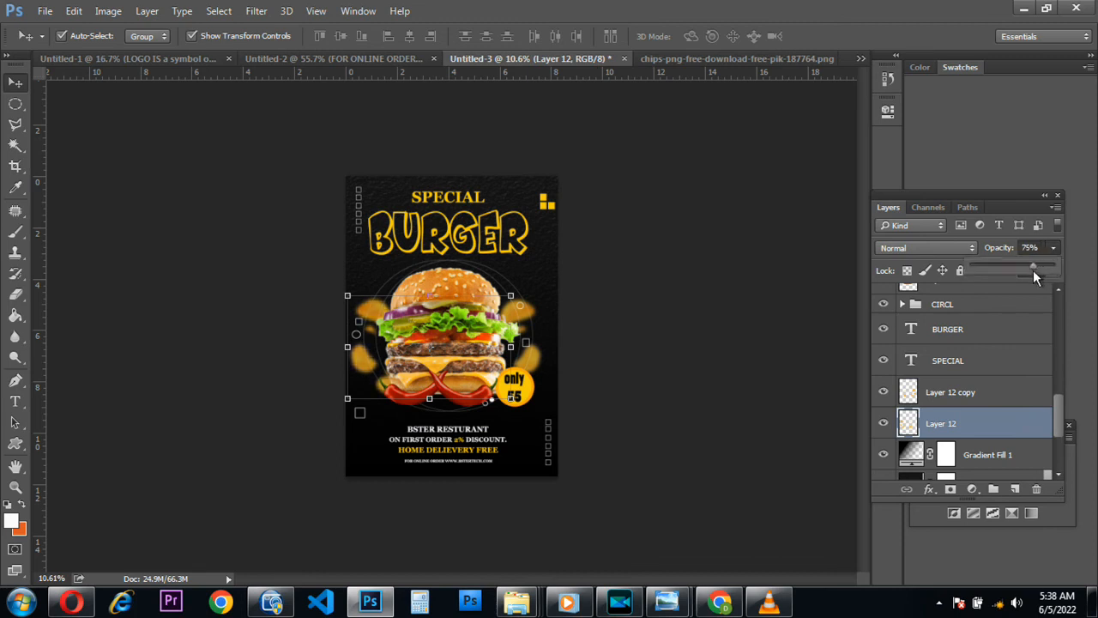
{"action": "left_click", "coordinate": [1018, 421]}
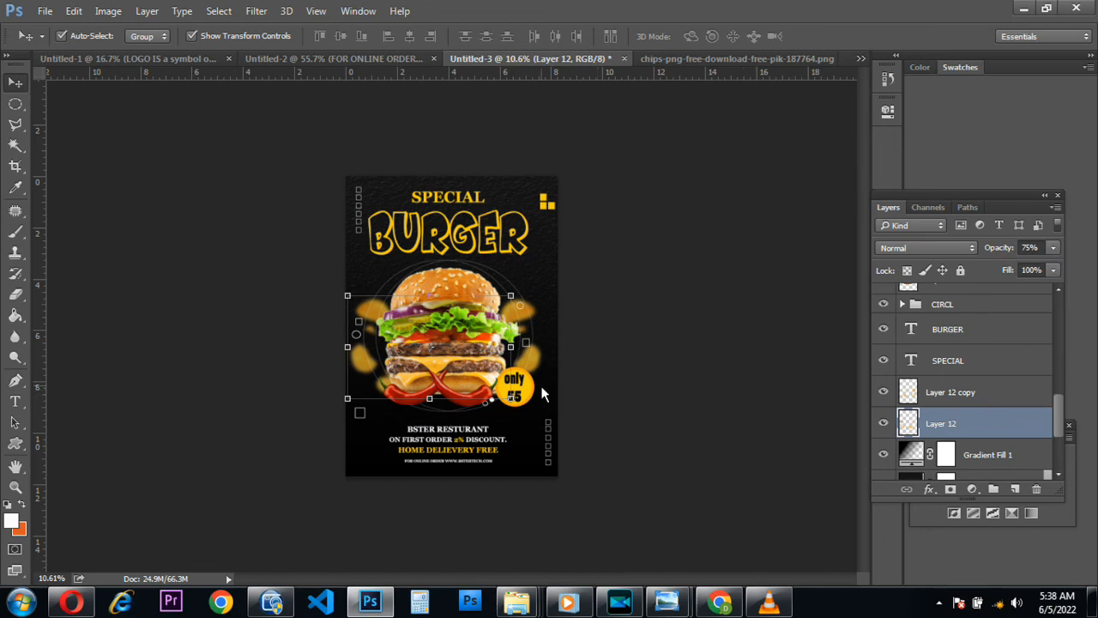
- Duplicate the PEREPER group onto the flyer's bottom text area and place the copy between Layer 12 and Gradient Fill 1 in the layer order
{"action": "scroll", "coordinate": [442, 417], "scroll_direction": "up", "scroll_amount": 5}
{"action": "scroll", "coordinate": [476, 414], "scroll_direction": "down", "scroll_amount": 3}
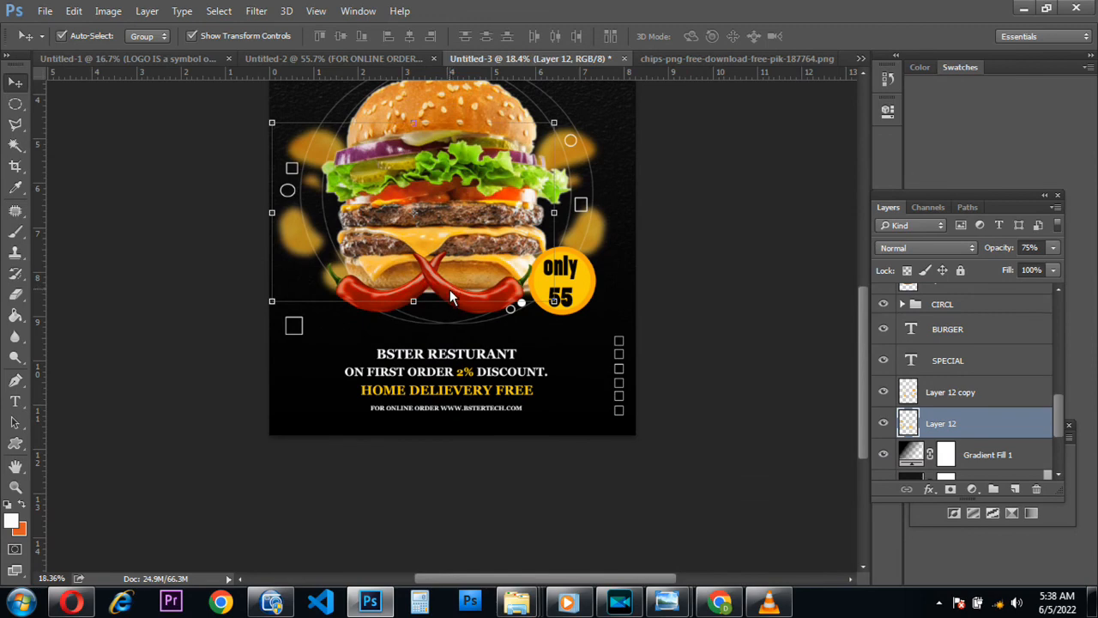
{"action": "left_click", "coordinate": [450, 290]}
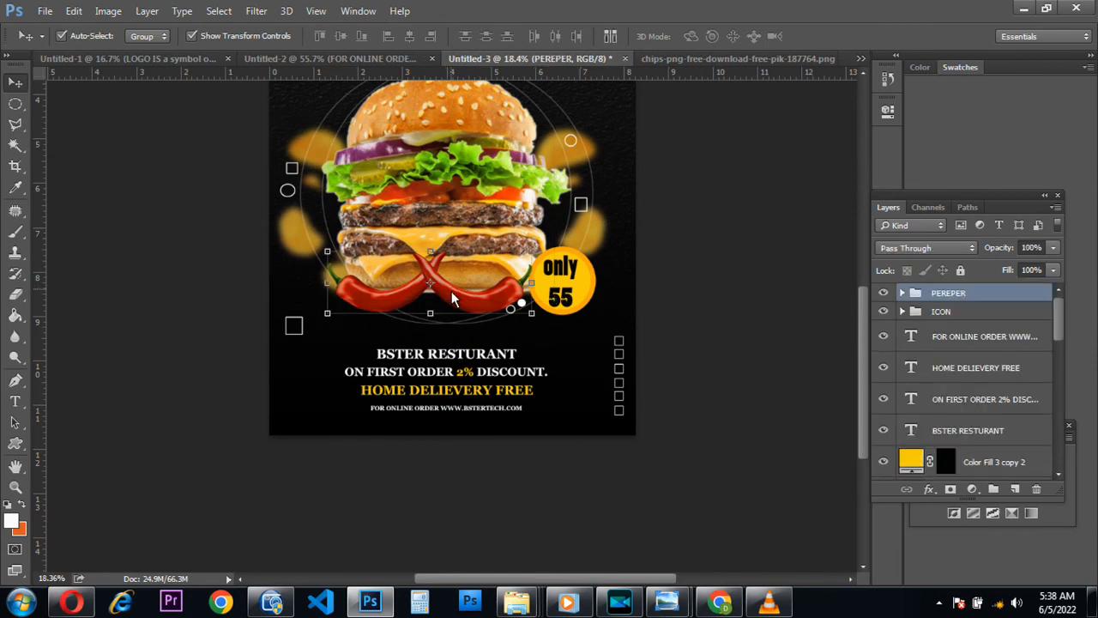
{"action": "left_click_drag", "start_coordinate": [452, 293], "coordinate": [411, 416]}
{"action": "scroll", "coordinate": [987, 386], "scroll_direction": "down", "scroll_amount": 1}
{"action": "scroll", "coordinate": [1013, 320], "scroll_direction": "up", "scroll_amount": 1}
{"action": "mouse_move", "coordinate": [1015, 297]}
{"action": "left_mouse_down"}
{"action": "mouse_move", "coordinate": [1017, 404]}
{"action": "mouse_move", "coordinate": [1040, 508]}
{"action": "mouse_move", "coordinate": [1014, 311]}
{"action": "left_mouse_up"}
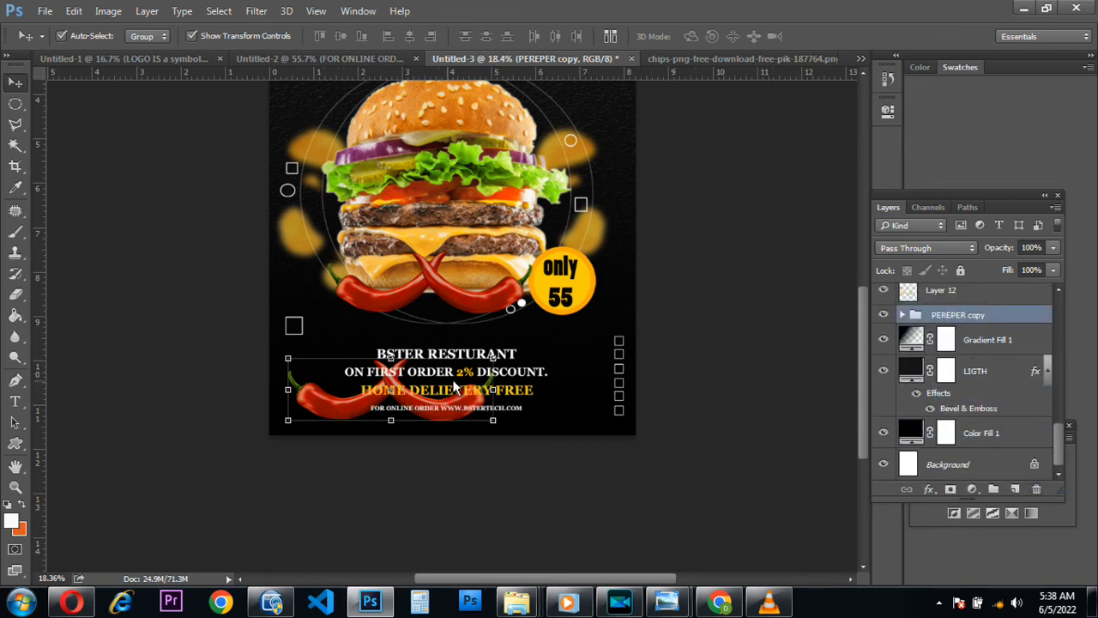
- Scale the crossed chili copy down into the flyer's lower-left corner, apply the transform and ungroup PEREPER copy
{"action": "left_click_drag", "start_coordinate": [496, 355], "coordinate": [346, 394]}
{"action": "key", "text": "Return"}
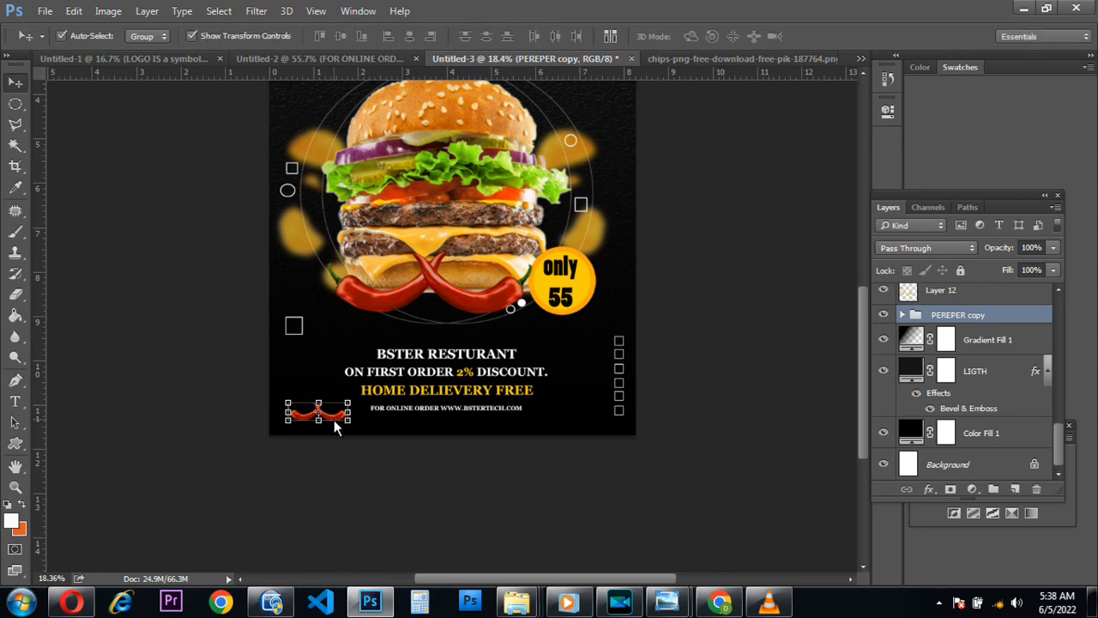
{"action": "right_click", "coordinate": [921, 315]}
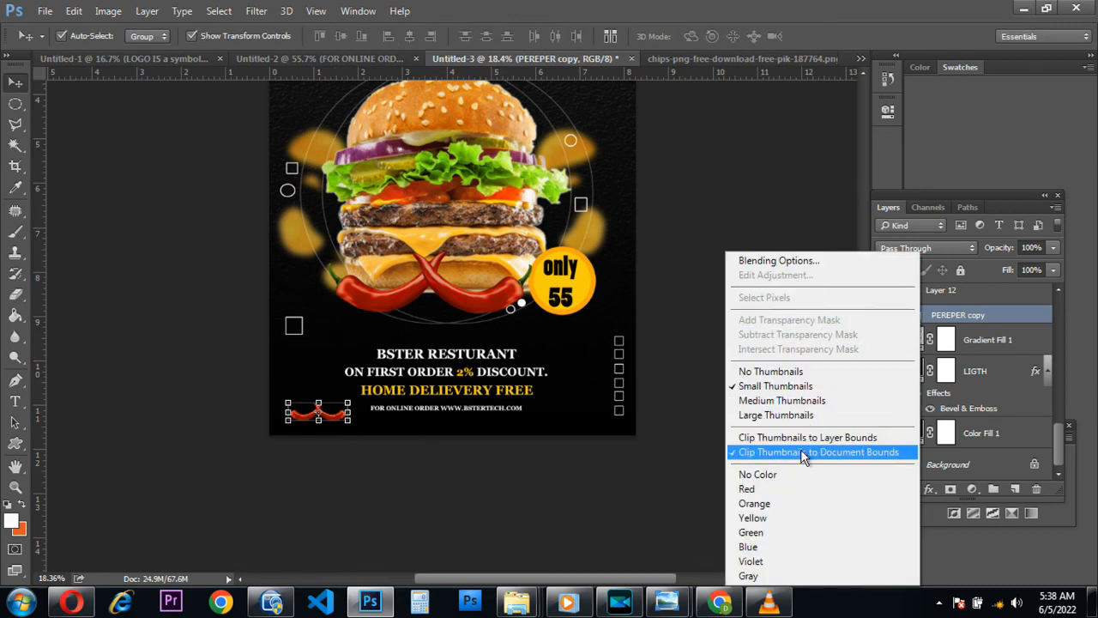
{"action": "right_click", "coordinate": [979, 315]}
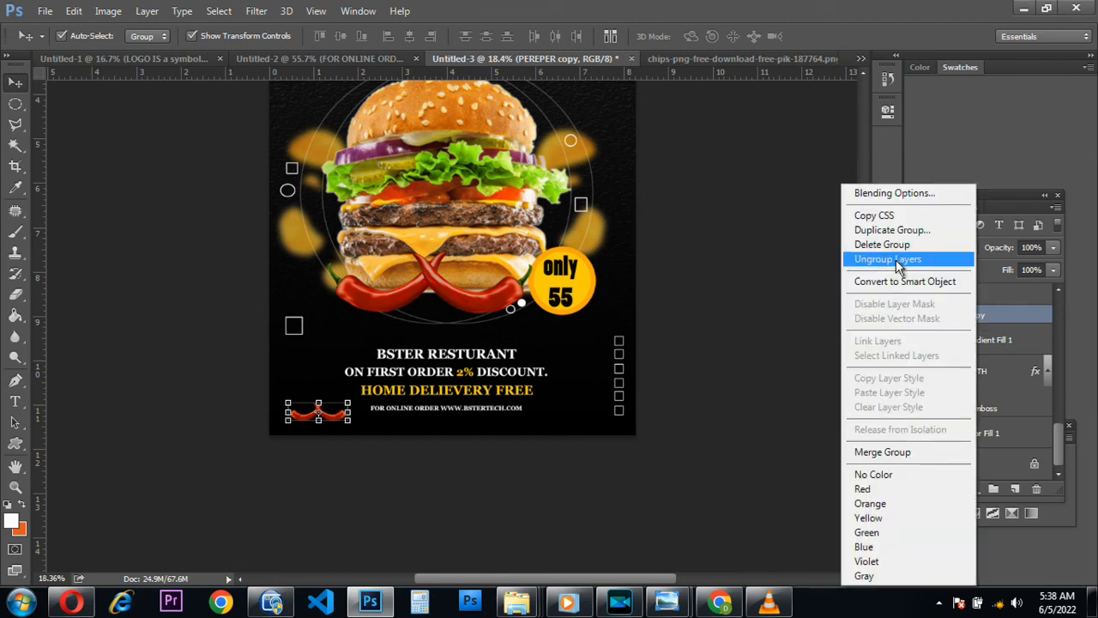
{"action": "left_click", "coordinate": [896, 259]}
- Move the small chili on Layer 11 copy straight across to the flyer's lower-right corner
{"action": "left_click", "coordinate": [972, 344]}
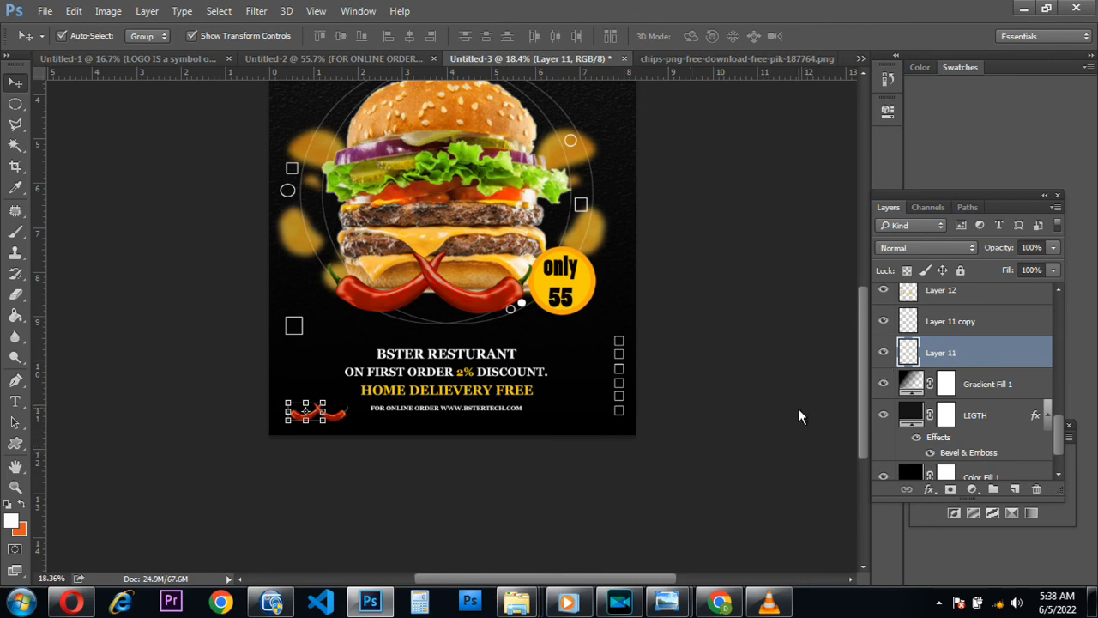
{"action": "left_click", "coordinate": [987, 323]}
{"action": "scroll", "coordinate": [363, 423], "scroll_direction": "up", "scroll_amount": 4}
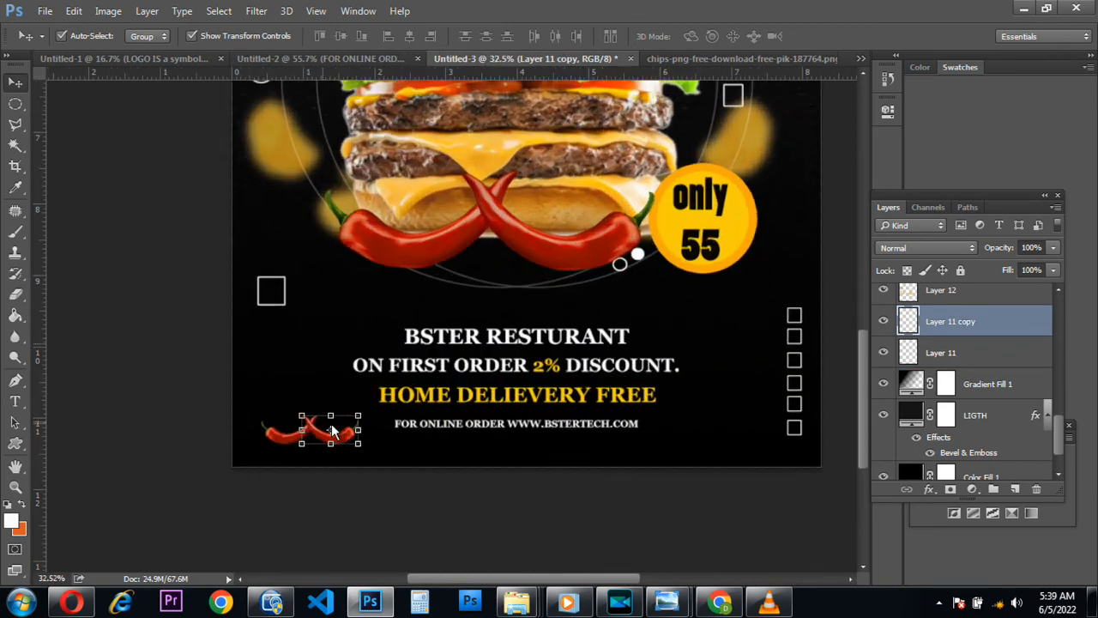
{"action": "left_click_drag", "start_coordinate": [347, 445], "coordinate": [788, 445]}
- Apply a Gaussian Blur with a radius of 7.8 pixels to the lower-left chili on Layer 11
{"action": "left_click", "coordinate": [275, 448]}
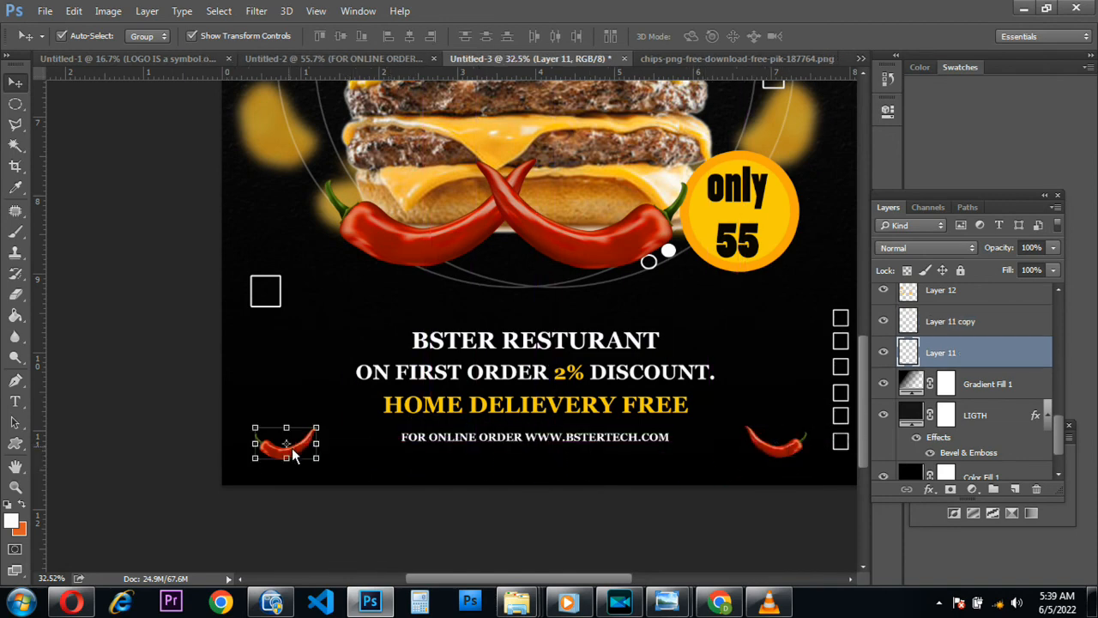
{"action": "left_click", "coordinate": [256, 11]}
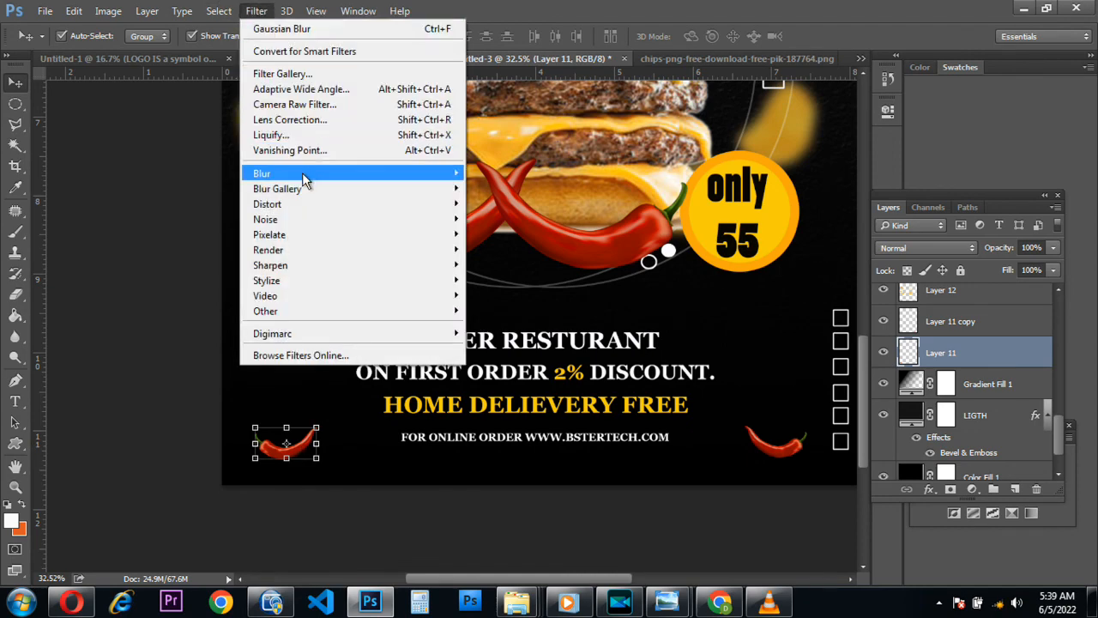
{"action": "mouse_move", "coordinate": [308, 174]}
{"action": "left_click", "coordinate": [509, 236]}
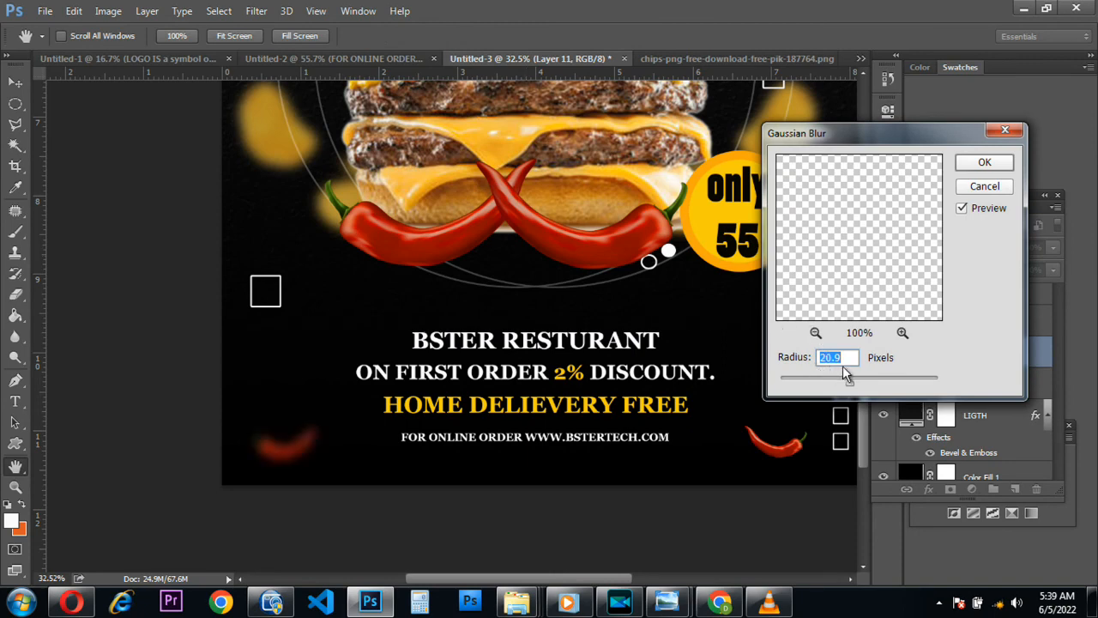
{"action": "left_click_drag", "start_coordinate": [845, 383], "coordinate": [834, 388]}
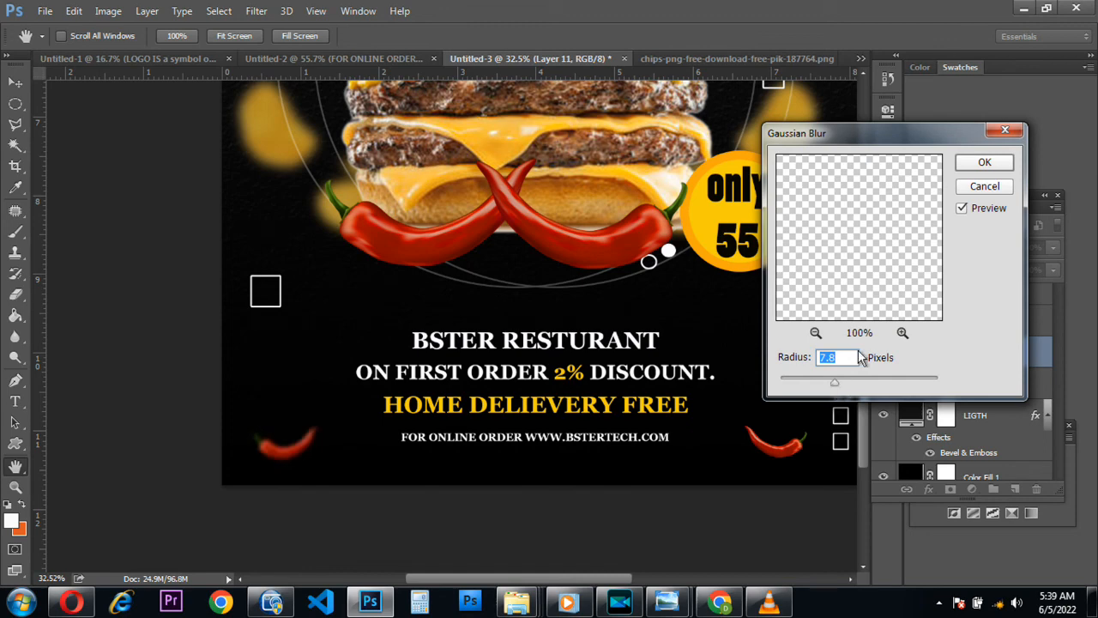
{"action": "left_click", "coordinate": [980, 165]}
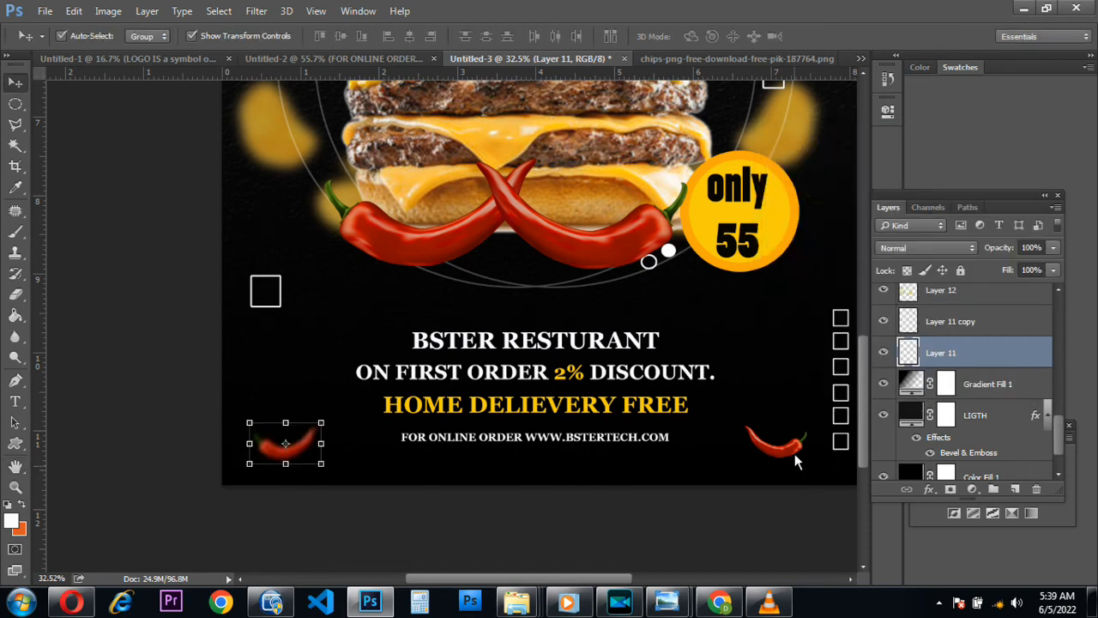
- Replace the sharp chili in the flyer's lower-right corner with a duplicate of the blurred Layer 11 chili
{"action": "left_click", "coordinate": [792, 452]}
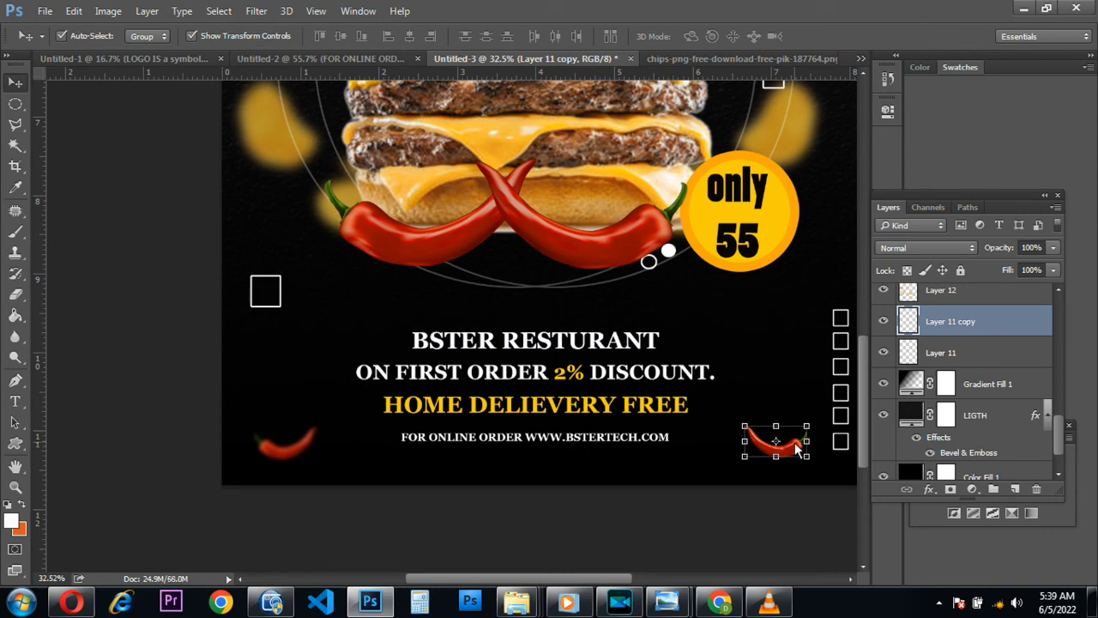
{"action": "key", "text": "Delete"}
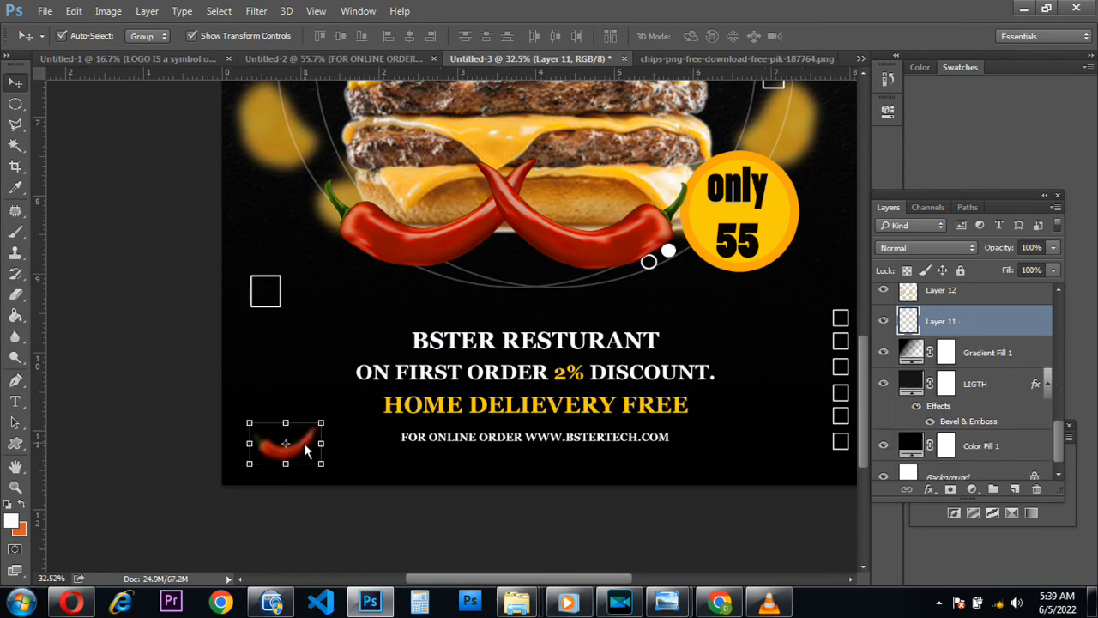
{"action": "left_click_drag", "start_coordinate": [305, 453], "coordinate": [775, 442]}
- Flip the blurred chili copy horizontally, apply the transform and fit the whole flyer in view
{"action": "key", "text": "ctrl+t"}
{"action": "right_click", "coordinate": [776, 448]}
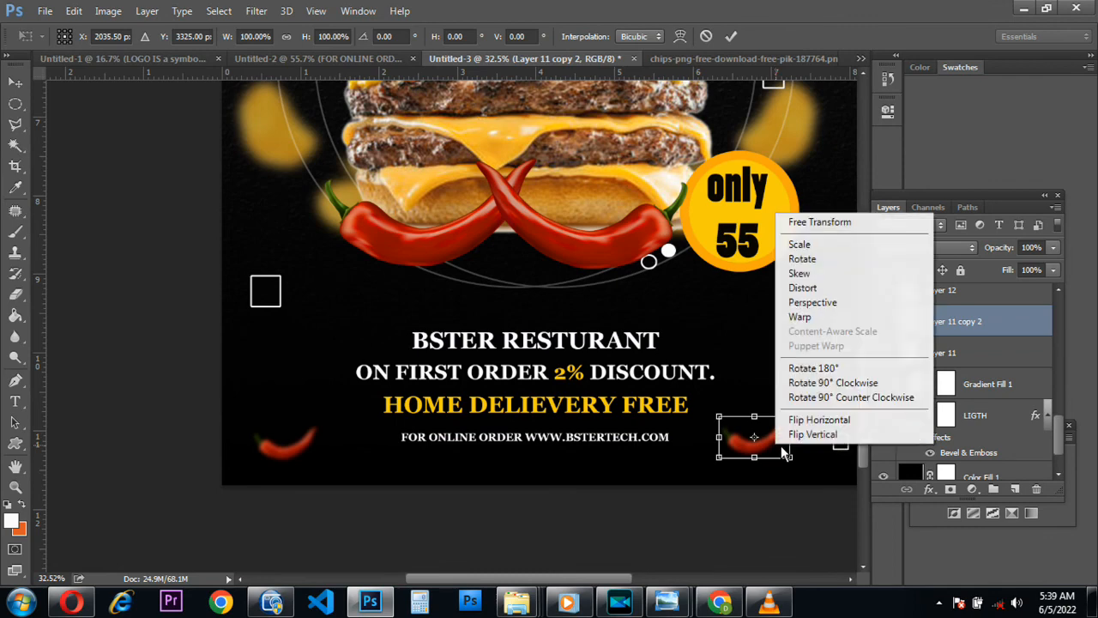
{"action": "left_click", "coordinate": [793, 419]}
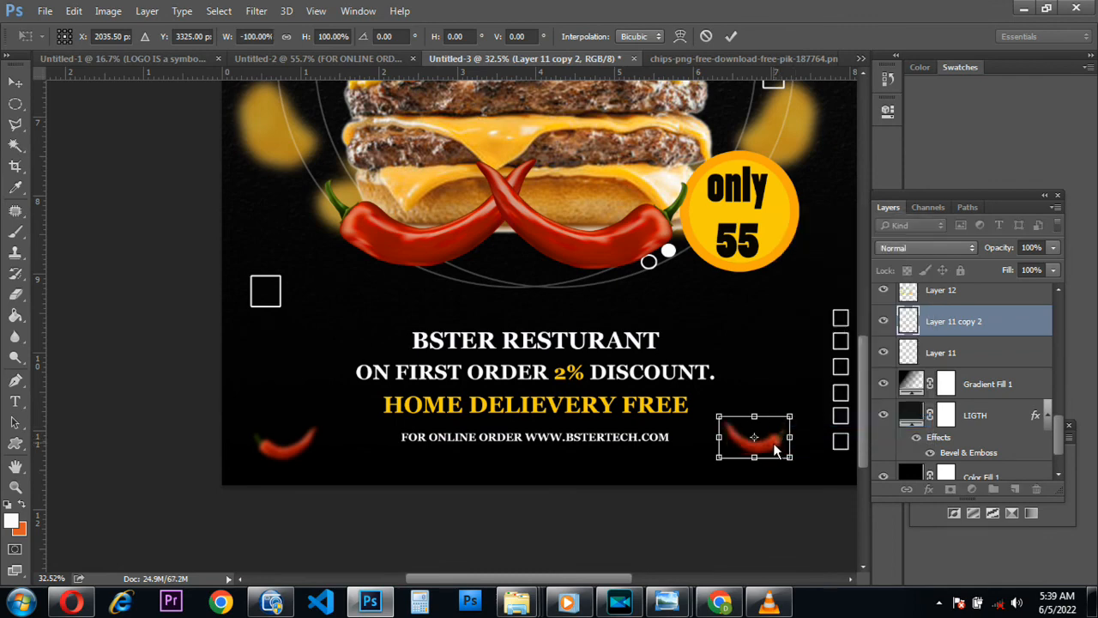
{"action": "key", "text": "Return"}
{"action": "key", "text": "ctrl+0"}
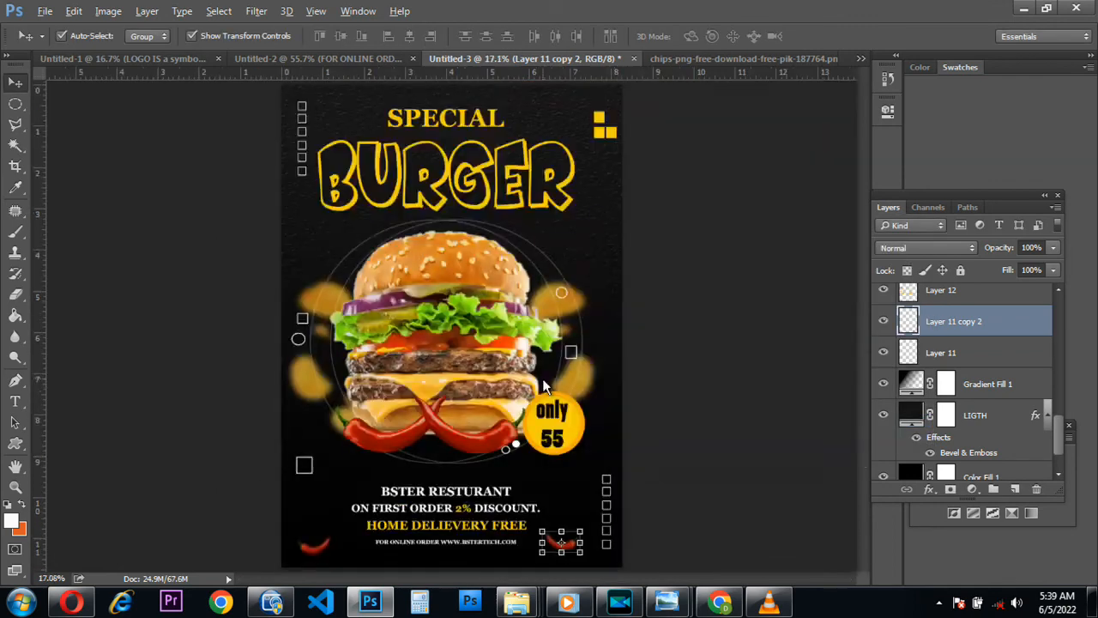
{"action": "left_click", "coordinate": [558, 443]}
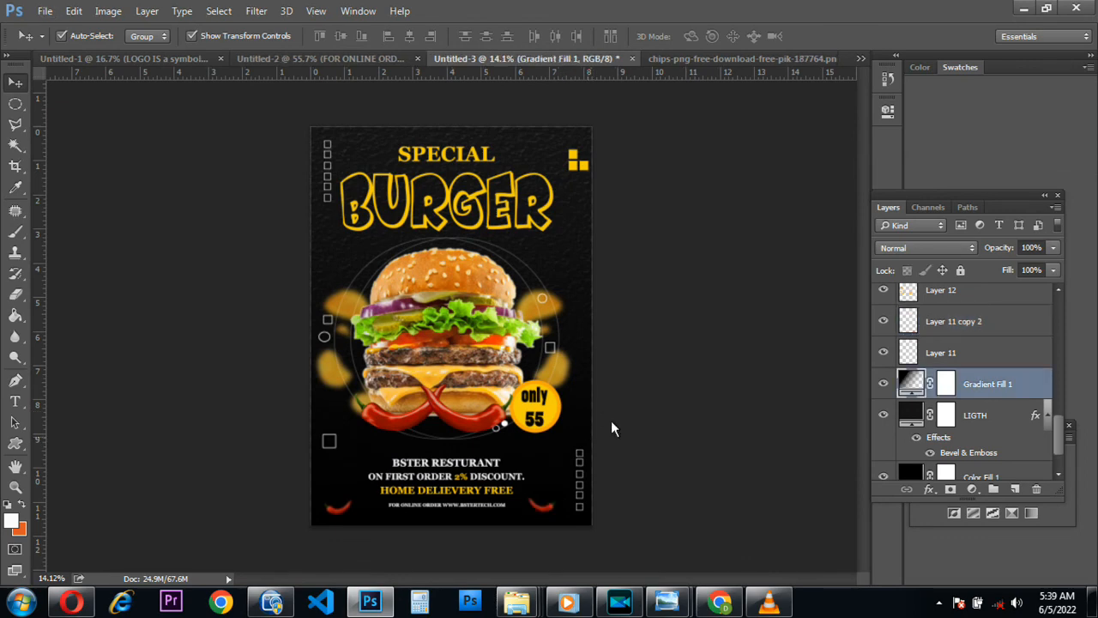